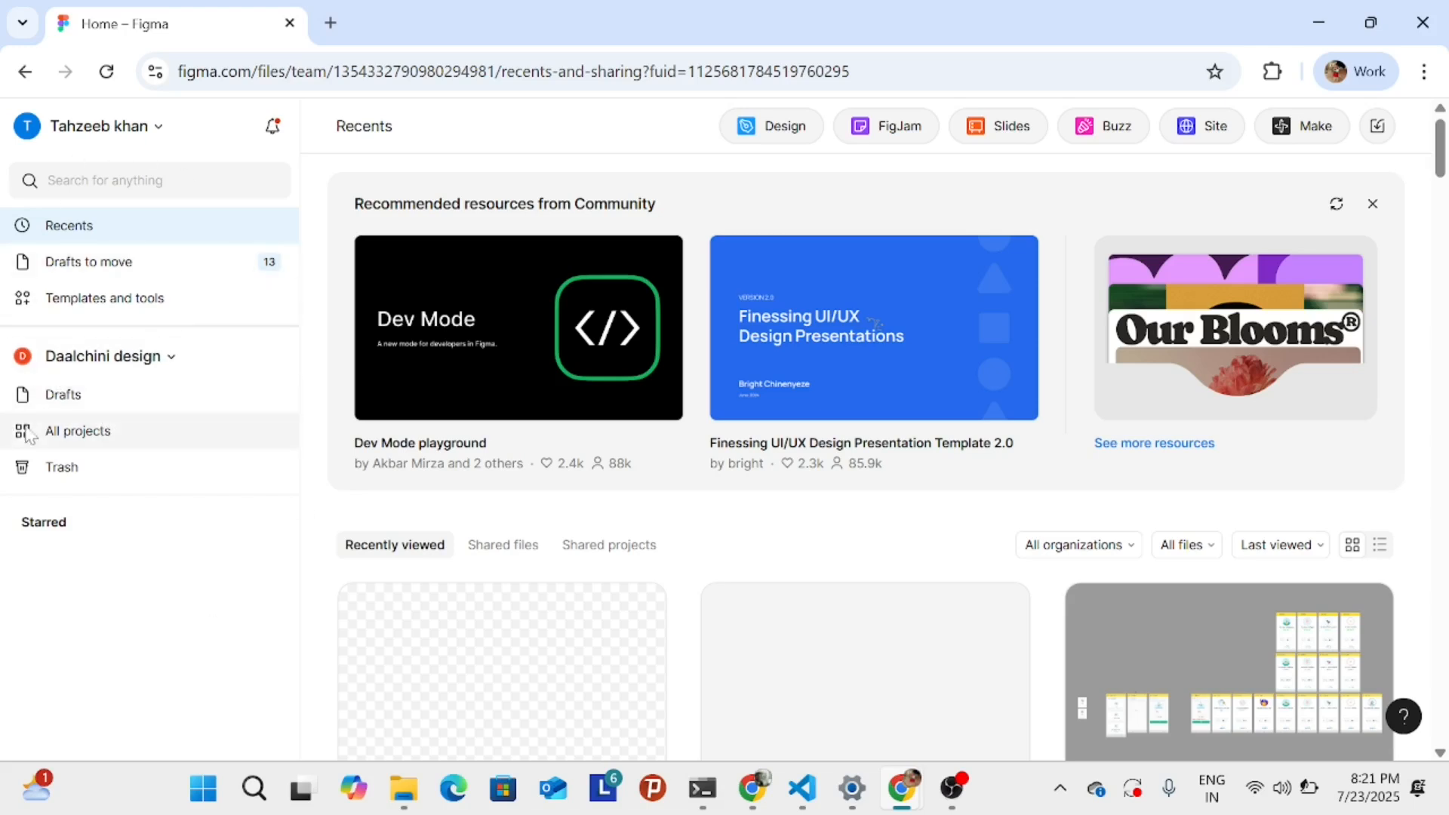
- Switch from the Daalchini design team to the personal free team and create a new design file in its drafts
click(187, 359)
click(138, 391)
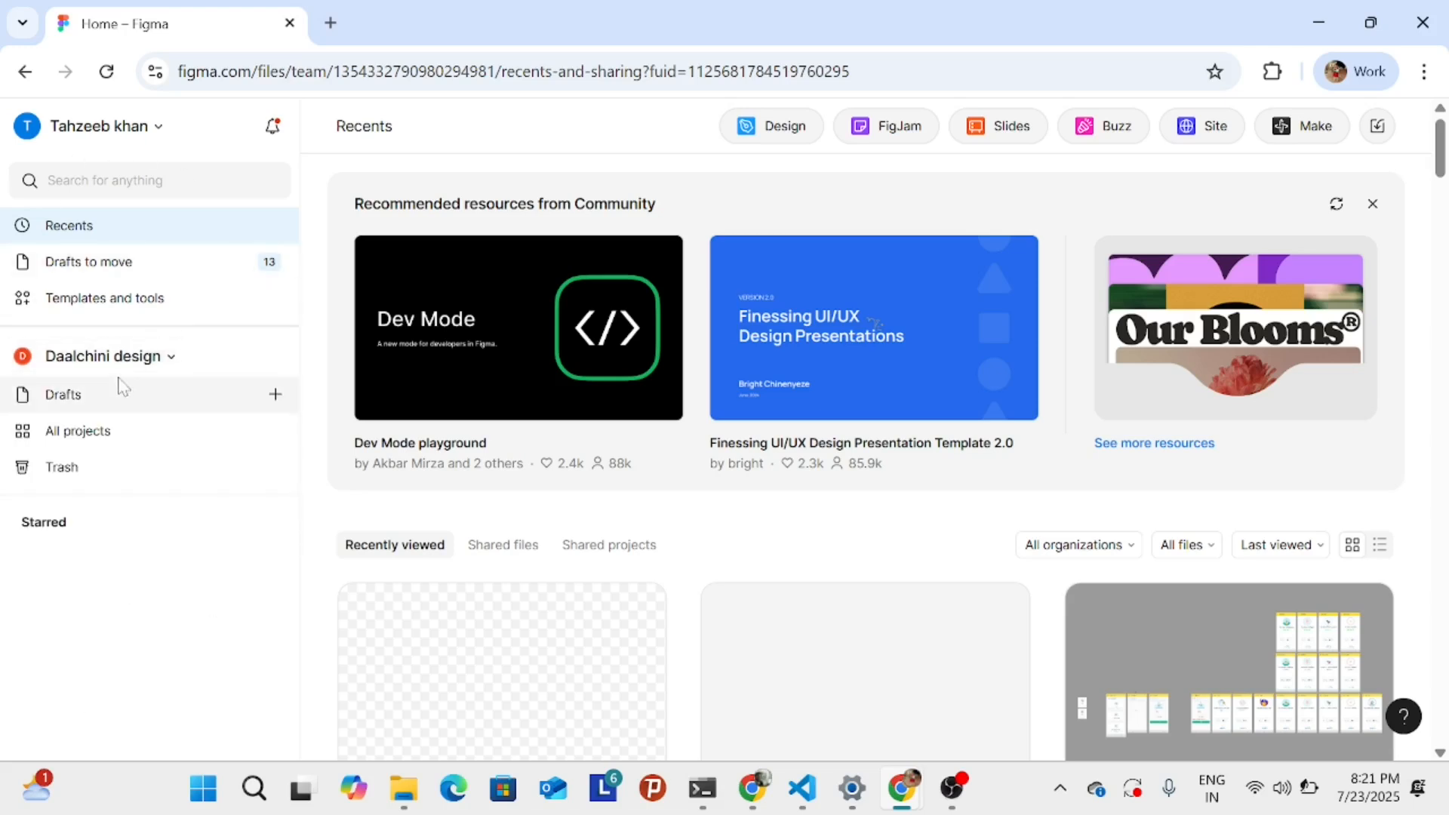
click(170, 360)
click(150, 445)
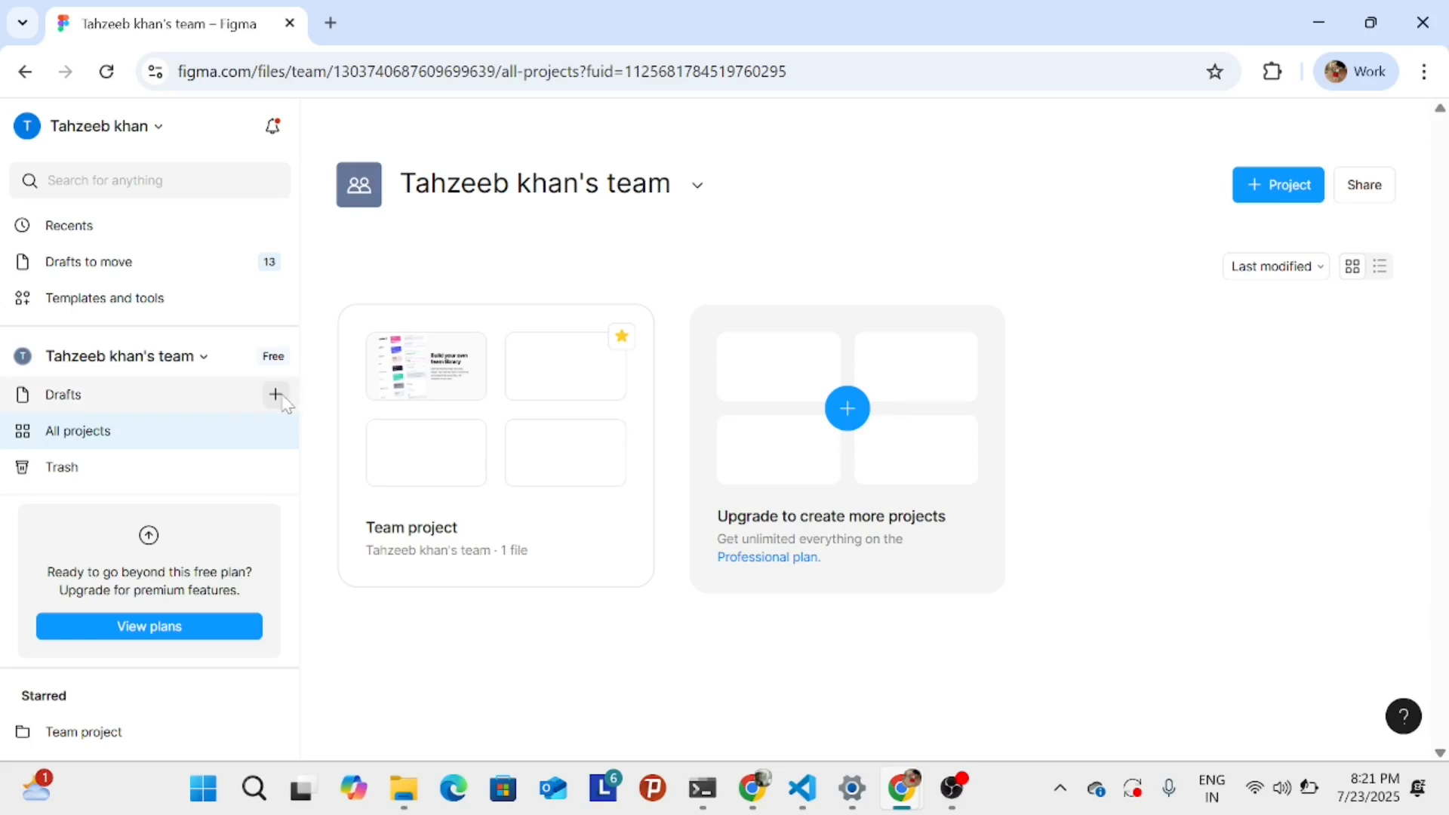
click(277, 394)
click(320, 443)
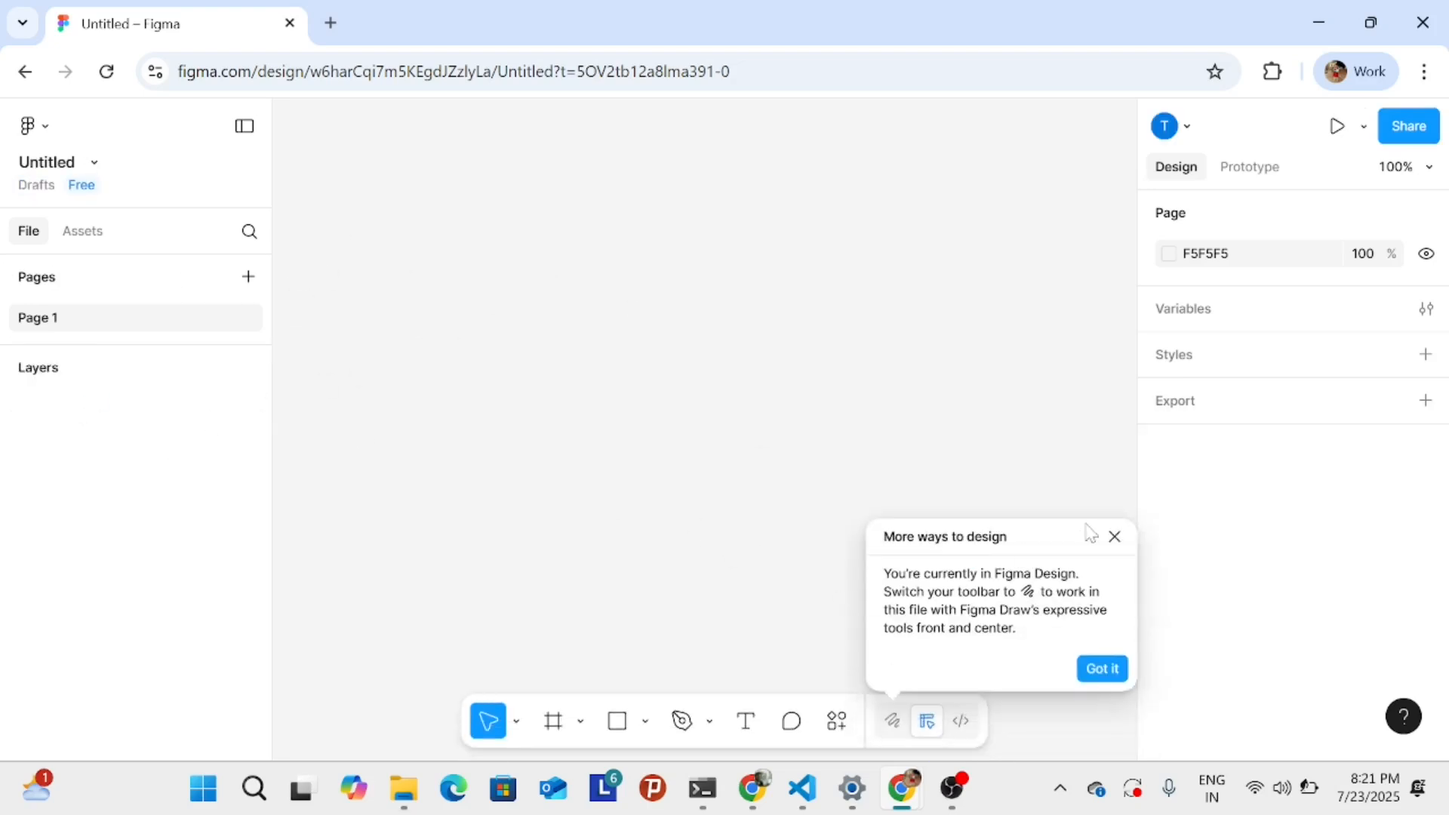
click(1114, 535)
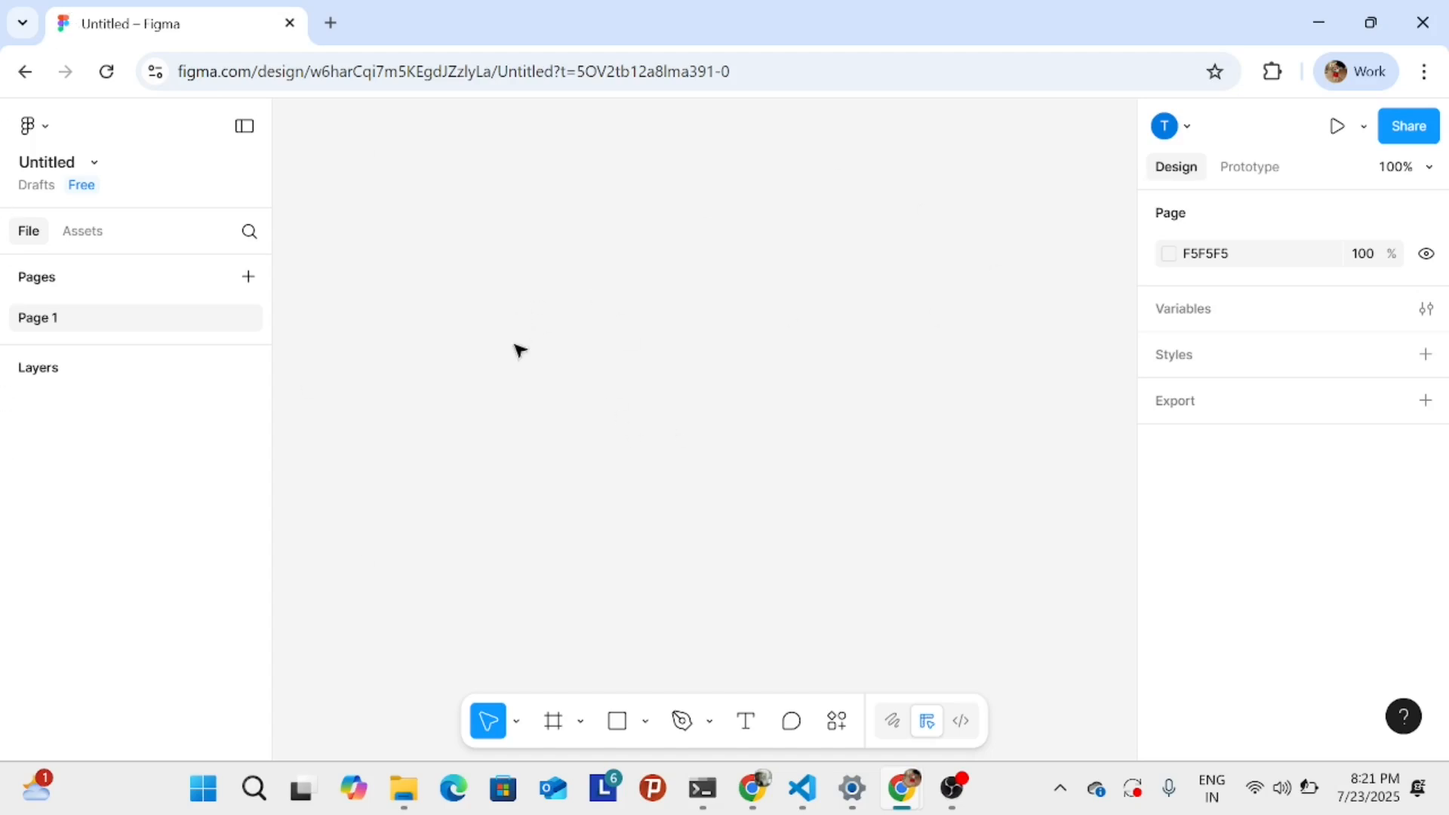
- Draw a frame about 442 × 365 on the empty canvas and move it to about X 12, Y -45
drag(462, 261, 753, 490)
drag(419, 210, 773, 456)
click(559, 728)
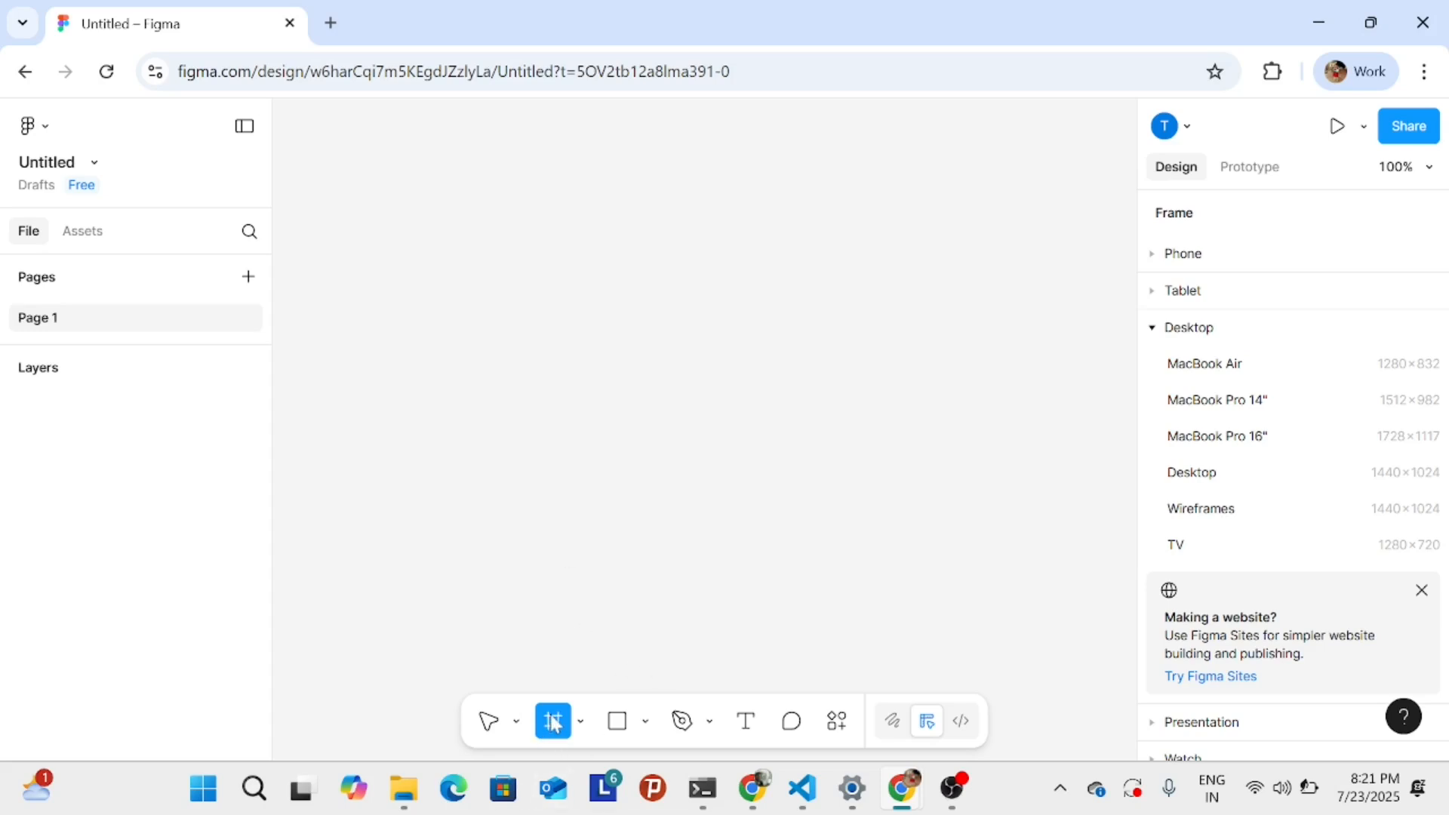
drag(458, 247, 962, 664)
drag(665, 458, 624, 385)
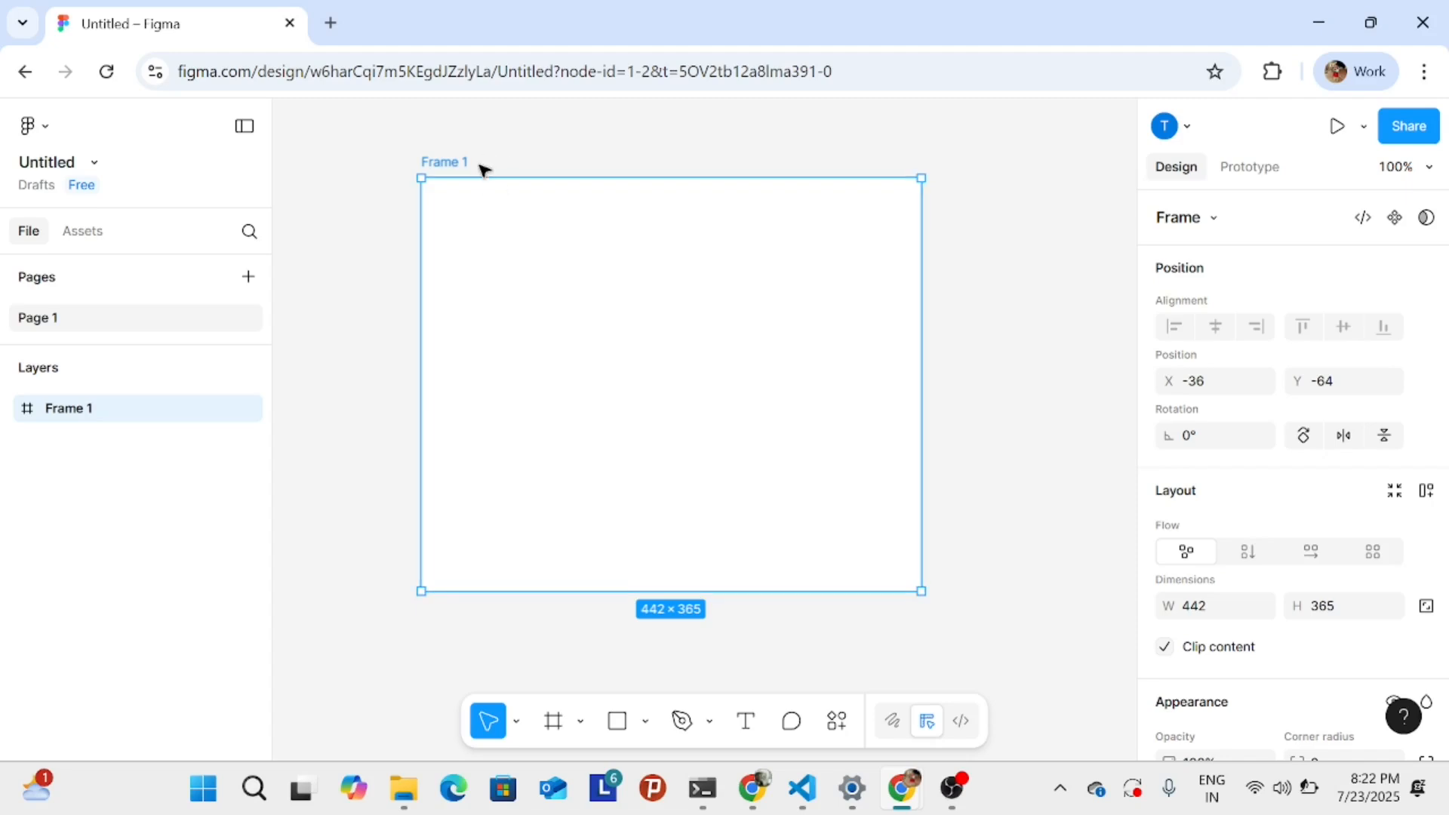
drag(618, 354, 673, 376)
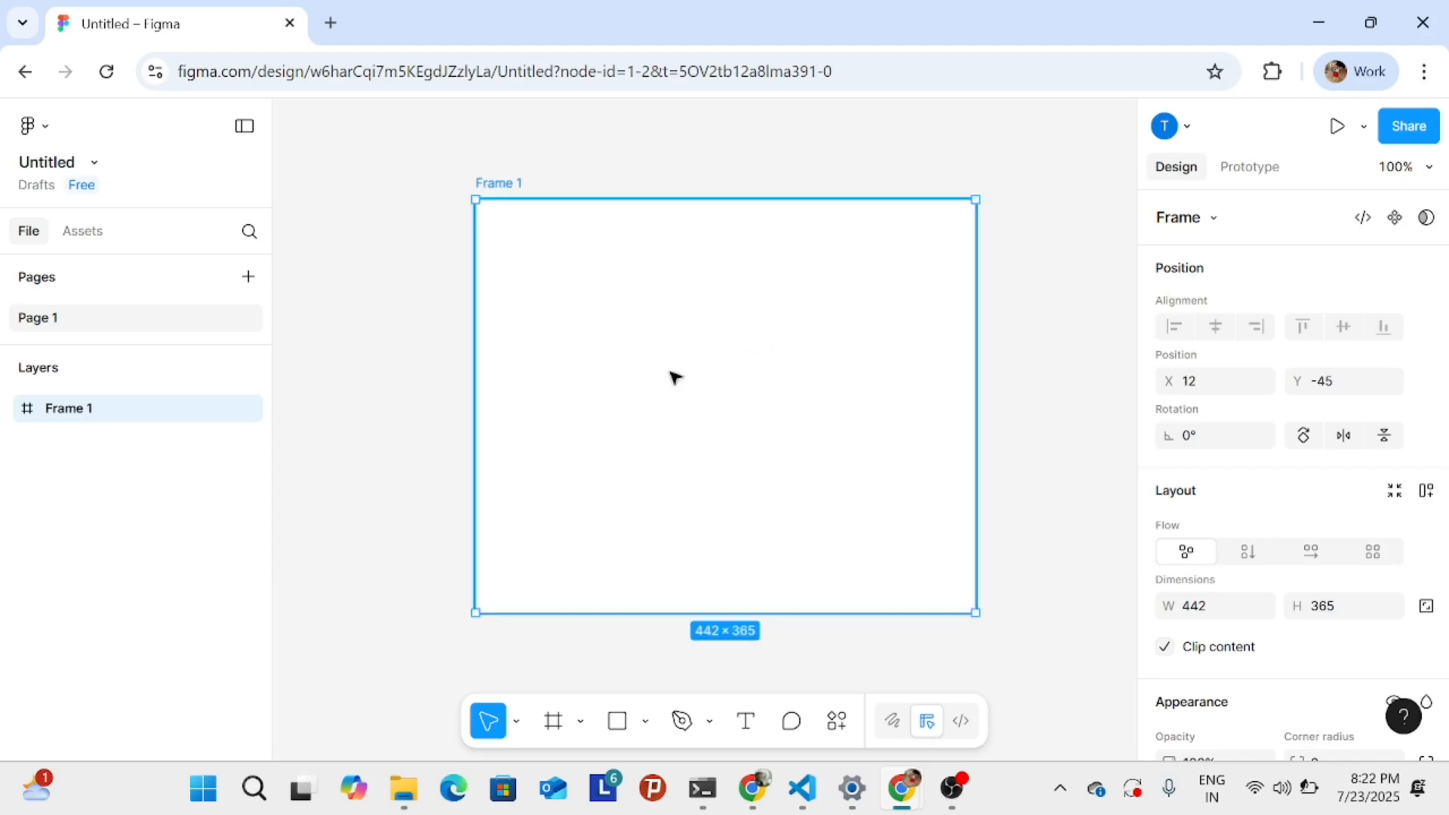
- Rename the new frame's layer as website_header
double_click(96, 410)
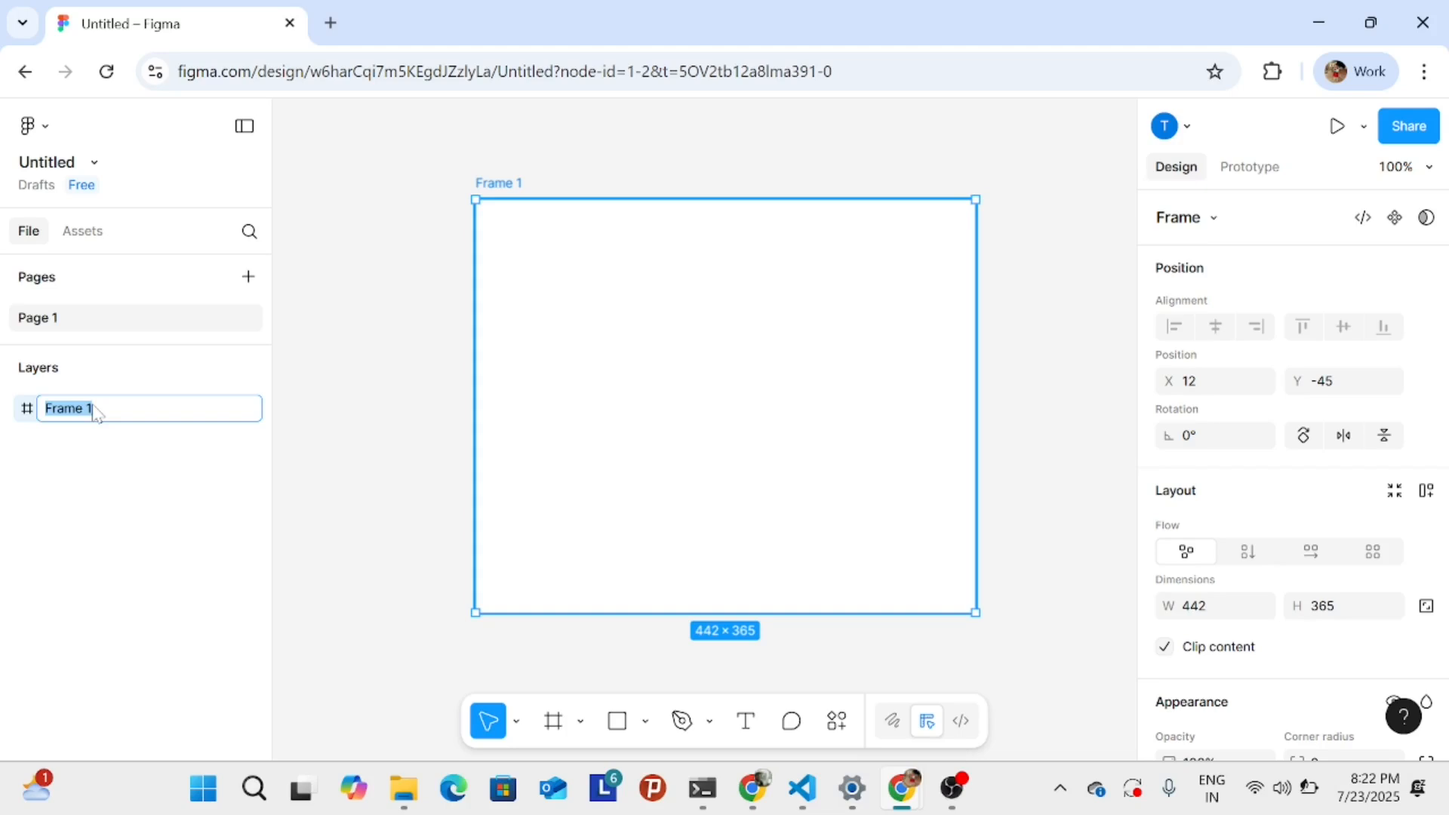
text(website_header)
key(Return)
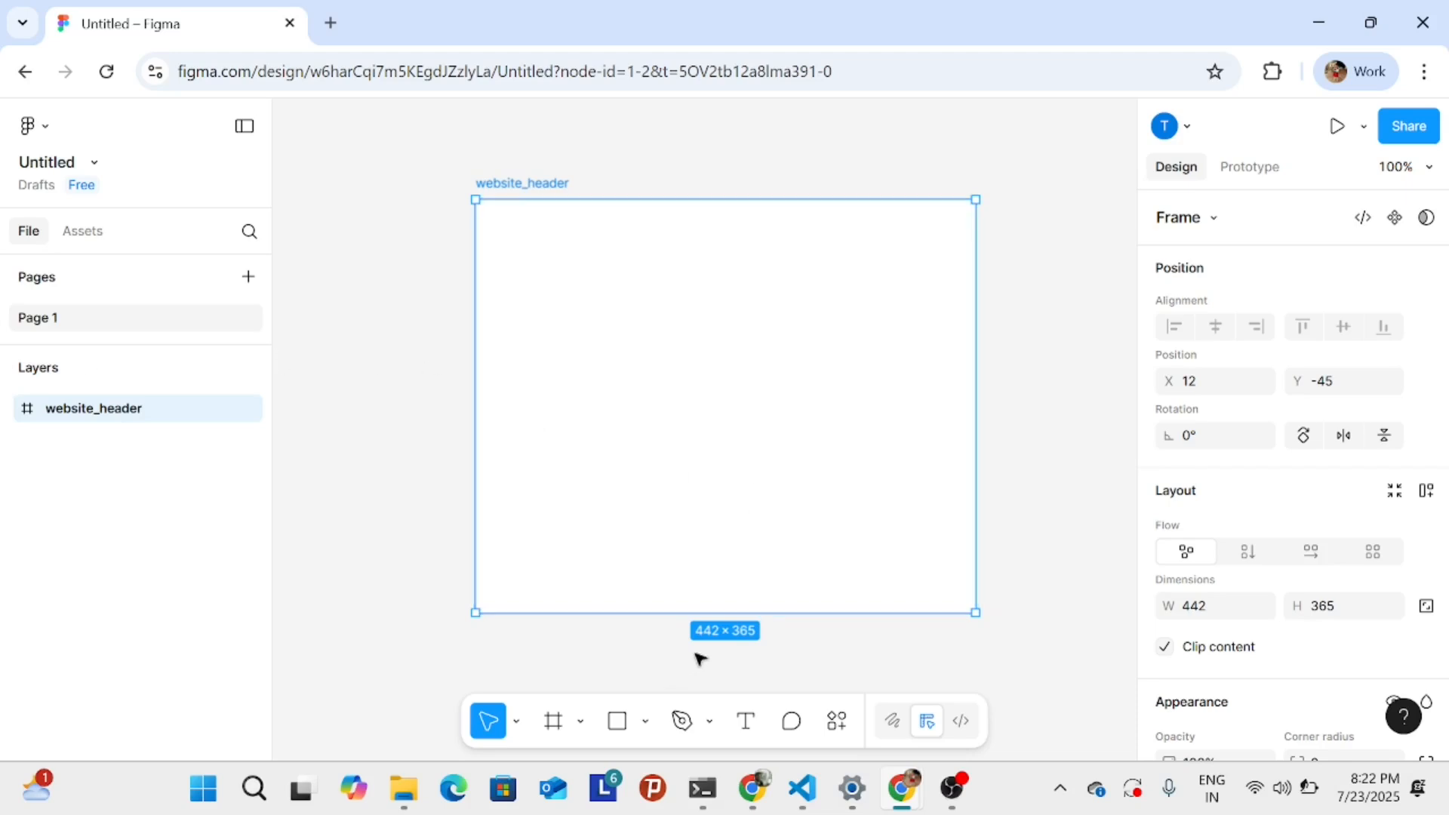
- Move the website_header frame on the canvas to about X 37, Y -51
drag(747, 468, 677, 438)
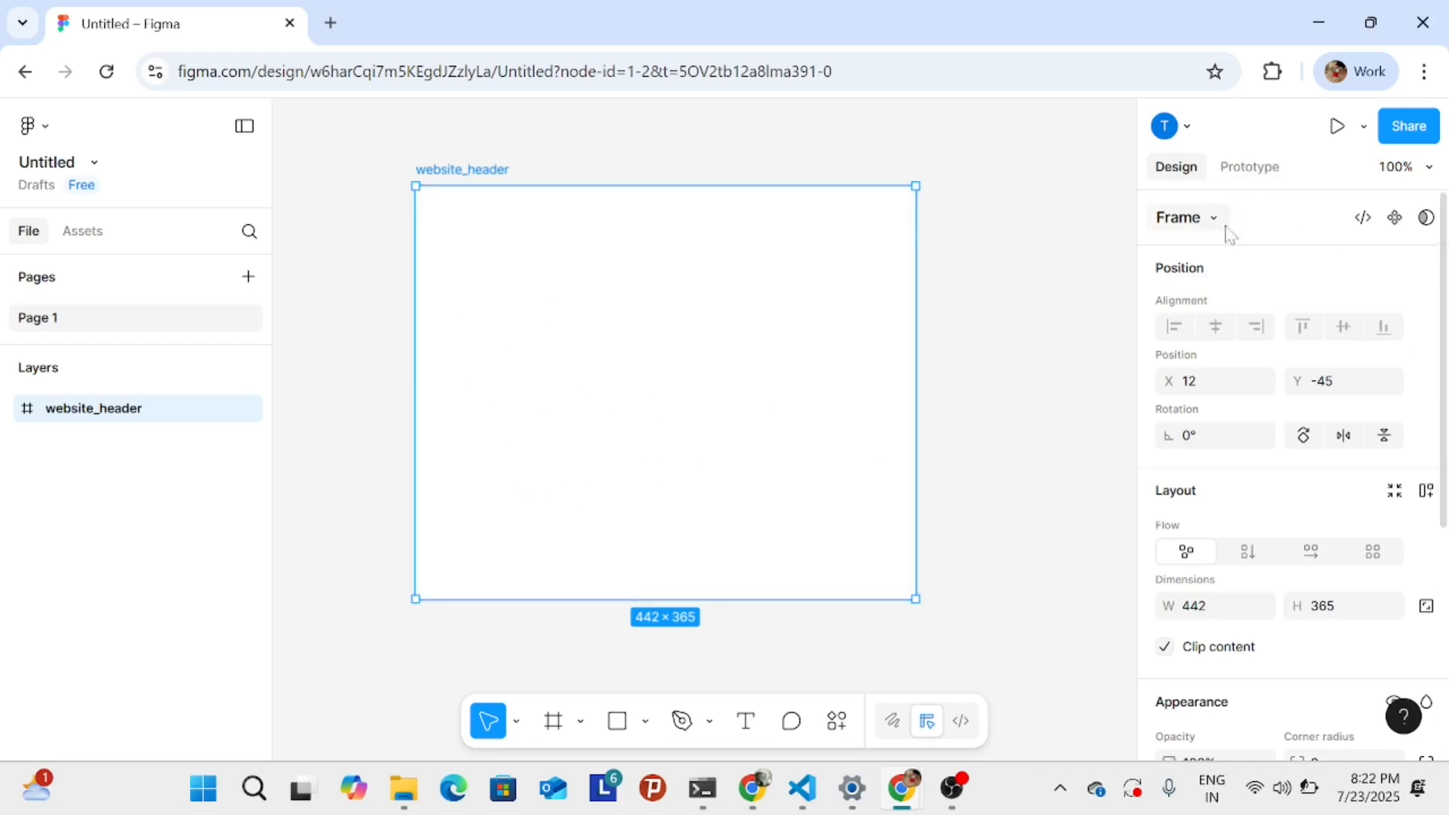
click(1212, 384)
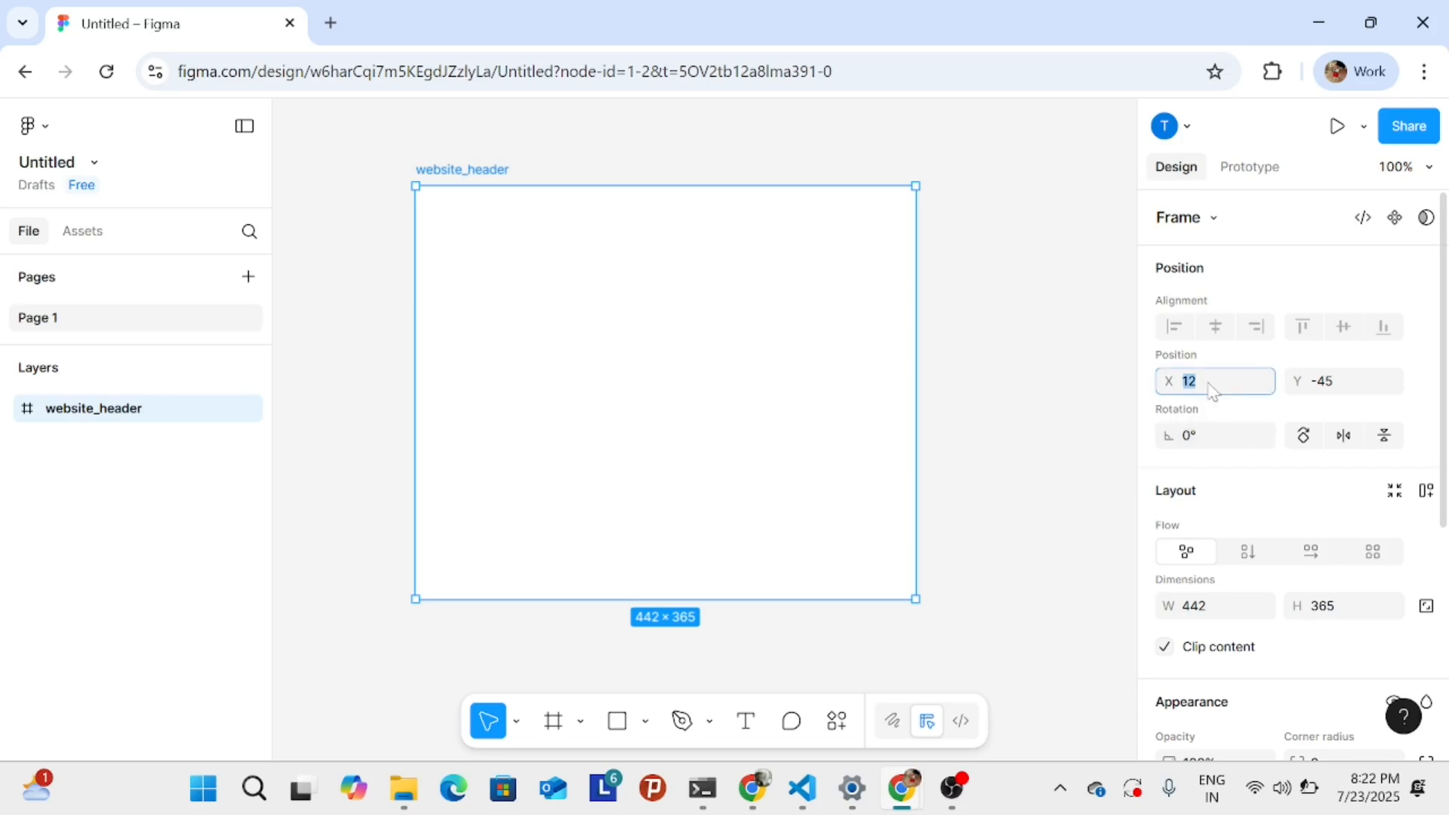
drag(687, 383, 661, 371)
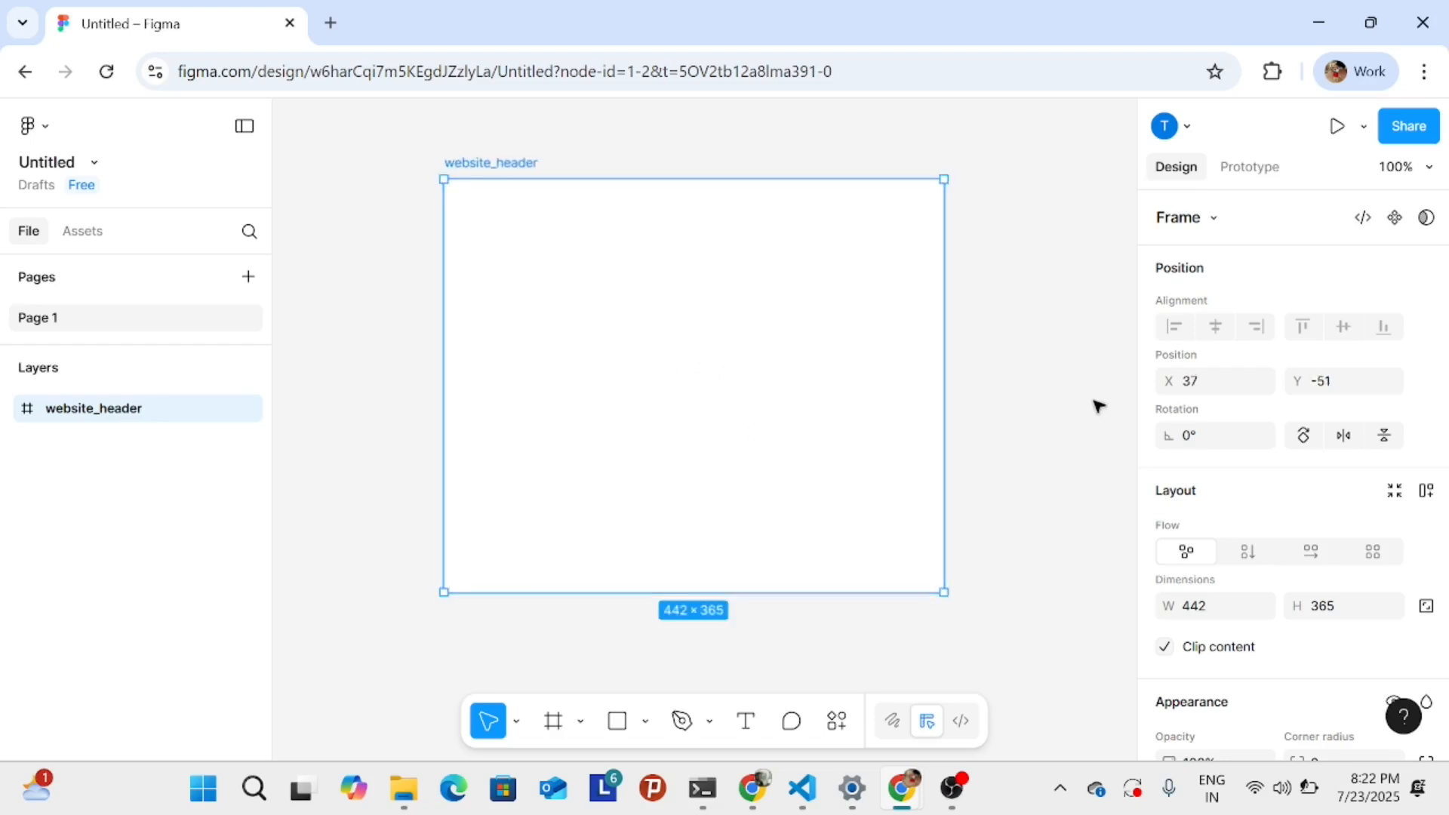
- Try rotating the website_header frame to about -2° and set its rotation back to 0°
click(1228, 436)
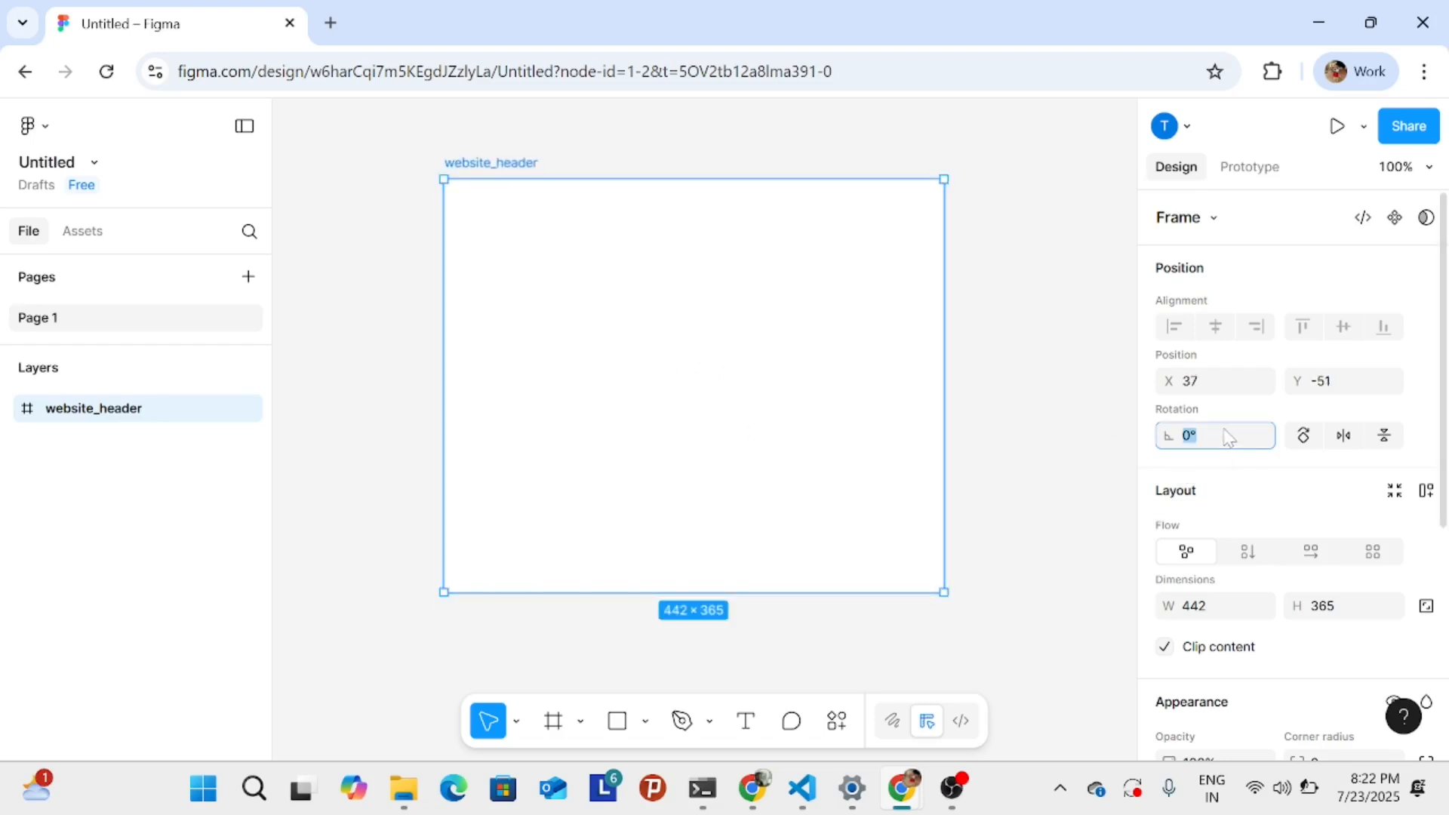
key(Down)
key(Down)
key(Down)
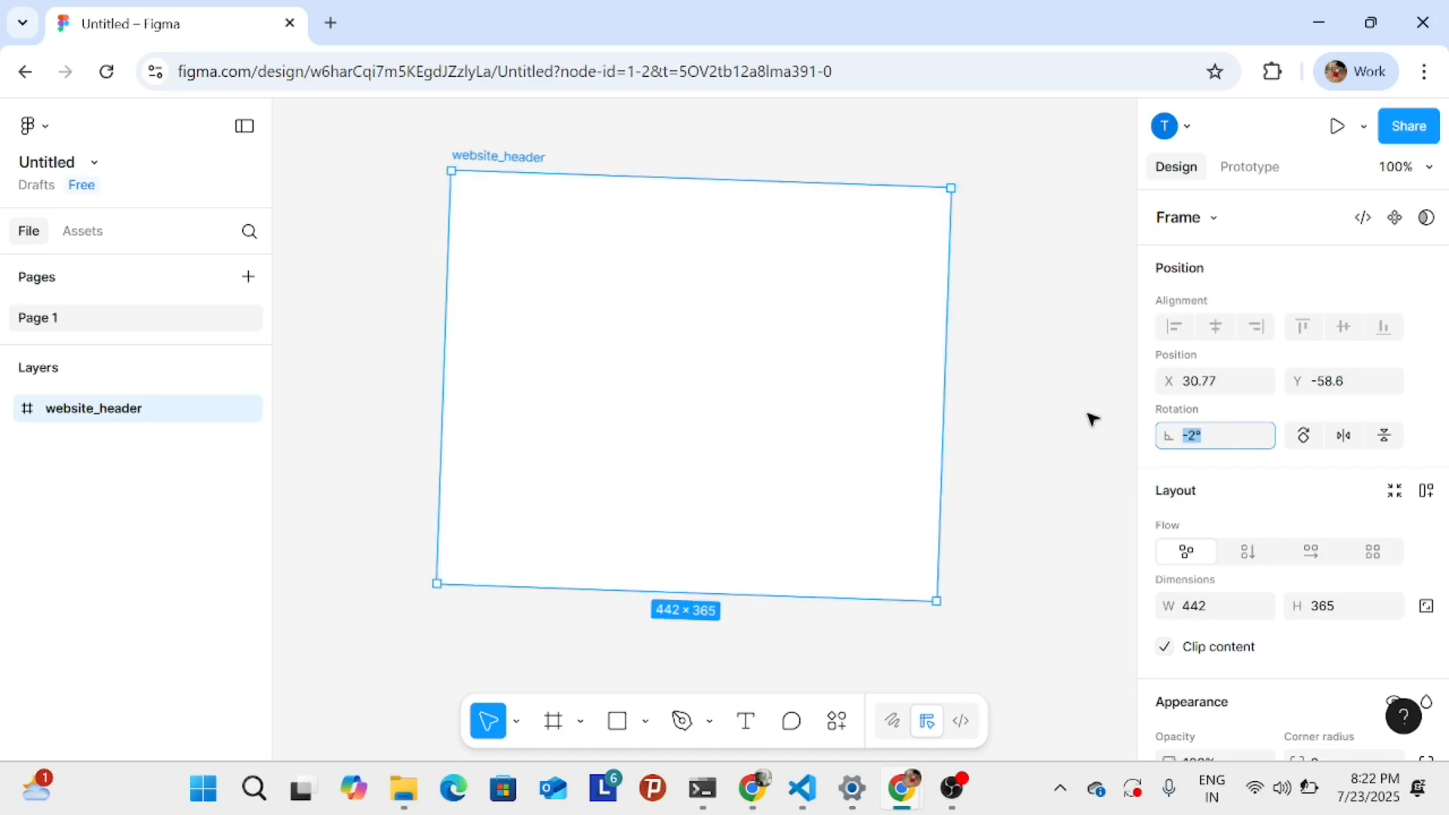
key(Up)
key(Up)
key(Up)
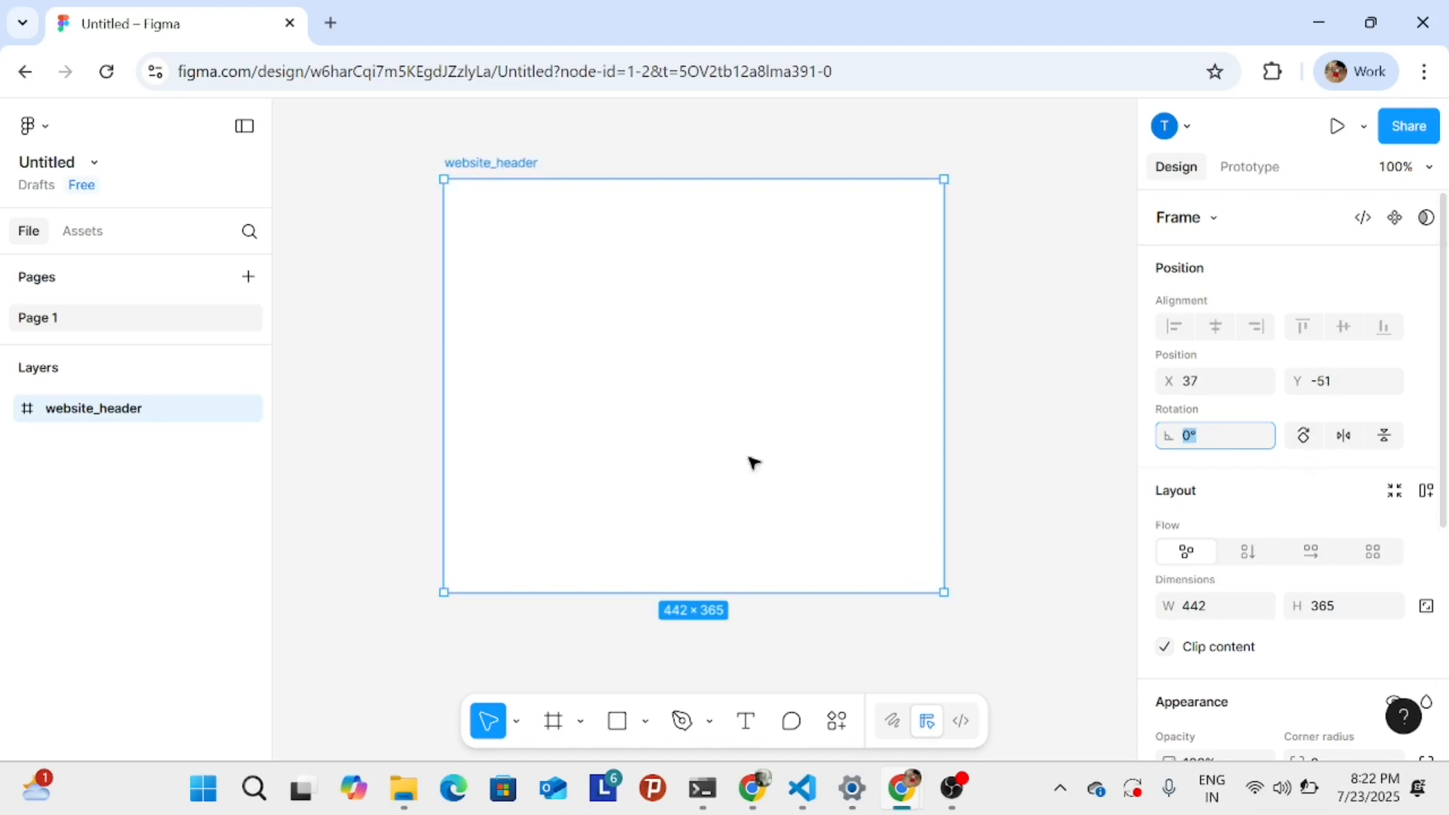
- Set the width of the website_header frame to 1440
scroll(1249, 498, down, 3)
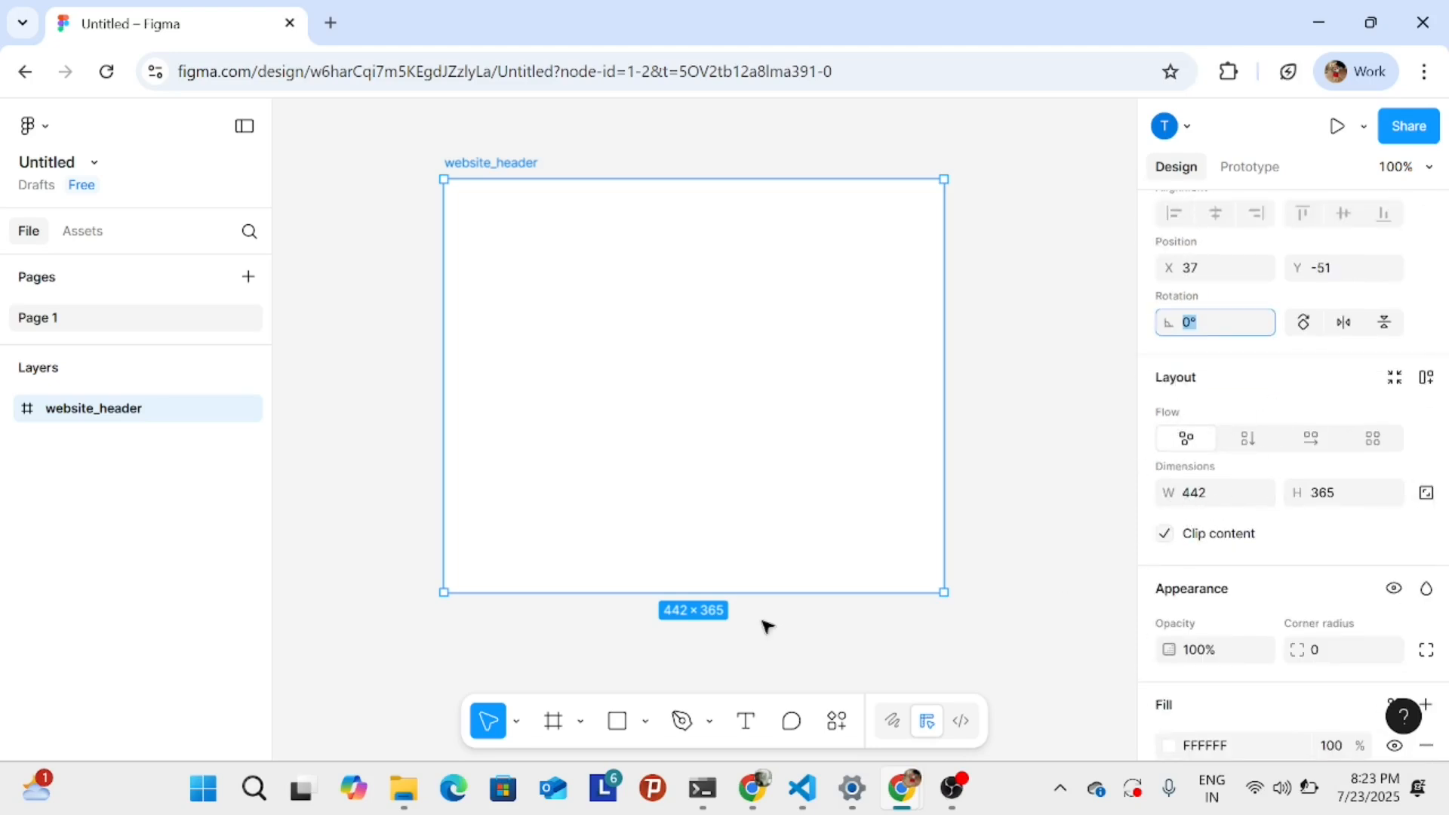
click(1225, 498)
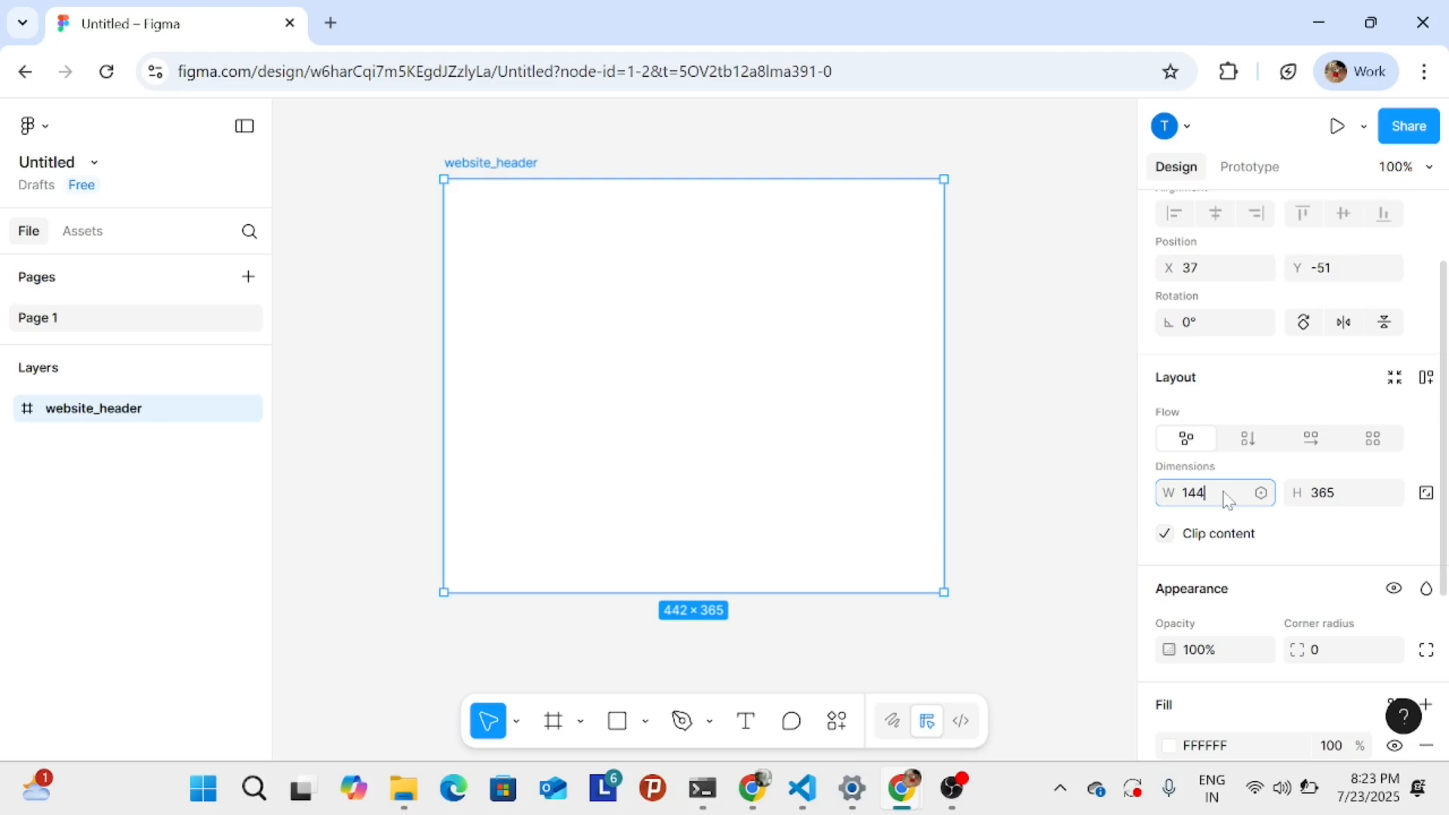
key(Return)
- Change the website_header frame's width to 1024 and bring the whole frame into view
click(1232, 497)
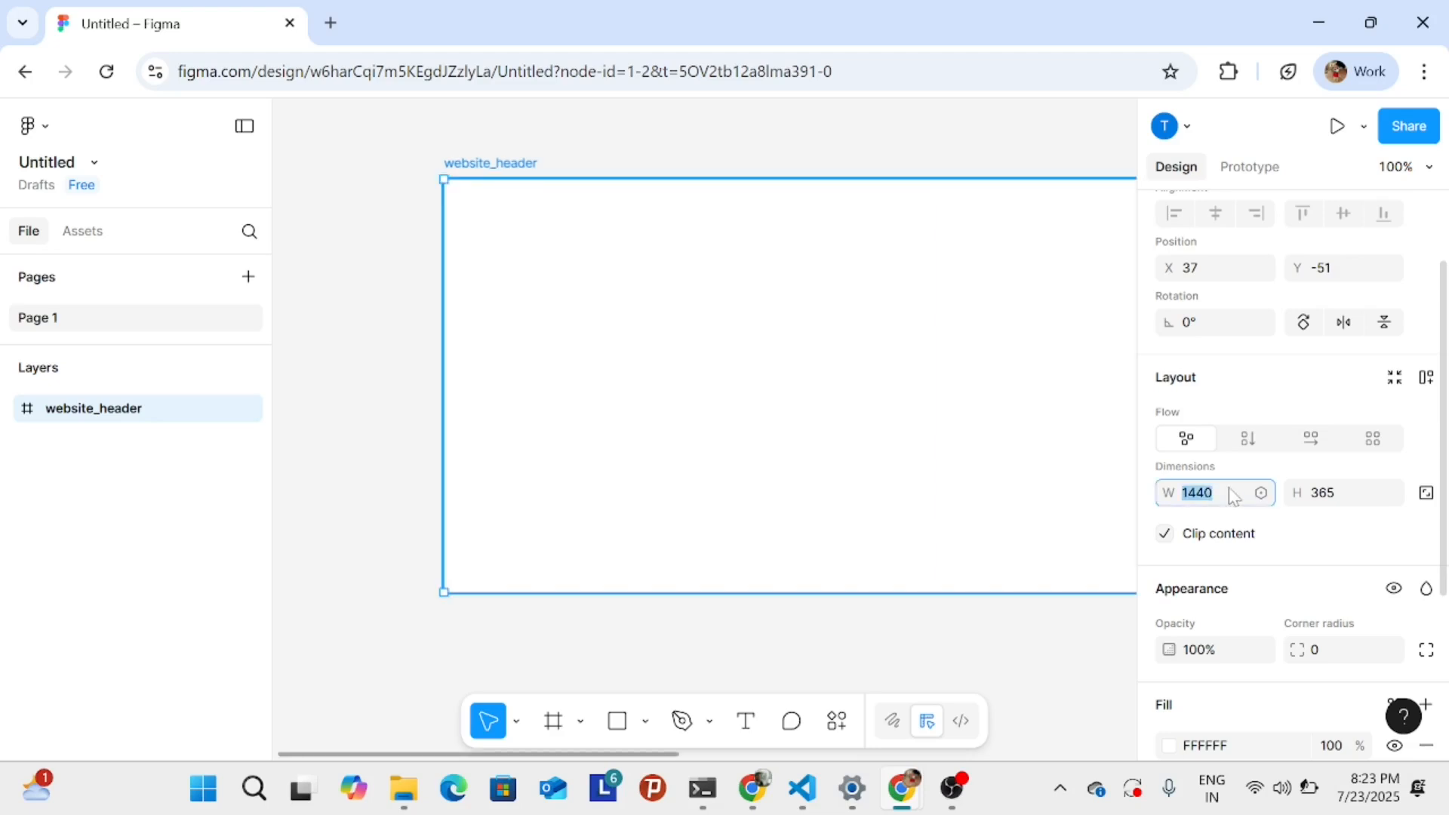
scroll(644, 541, down, 3)
scroll(757, 559, left, 4)
scroll(763, 553, right, 9)
scroll(792, 485, up, 5)
scroll(798, 486, down, 2)
click(1235, 502)
double_click(1235, 501)
text(1)
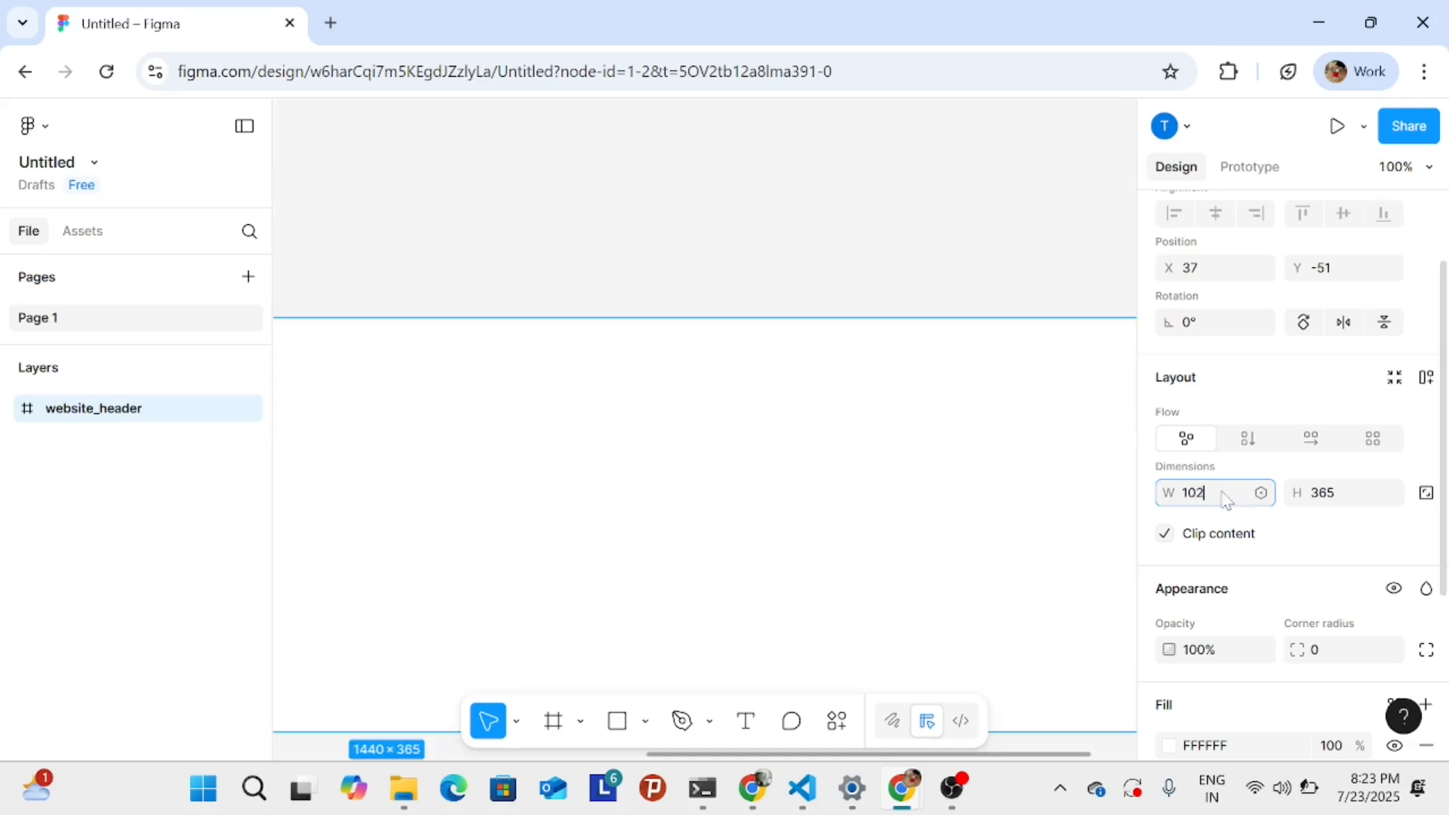
key(Return)
scroll(1027, 408, down, 2)
scroll(1027, 407, left, 3)
scroll(873, 389, down, 3)
scroll(819, 421, up, 1)
scroll(817, 420, down, 5)
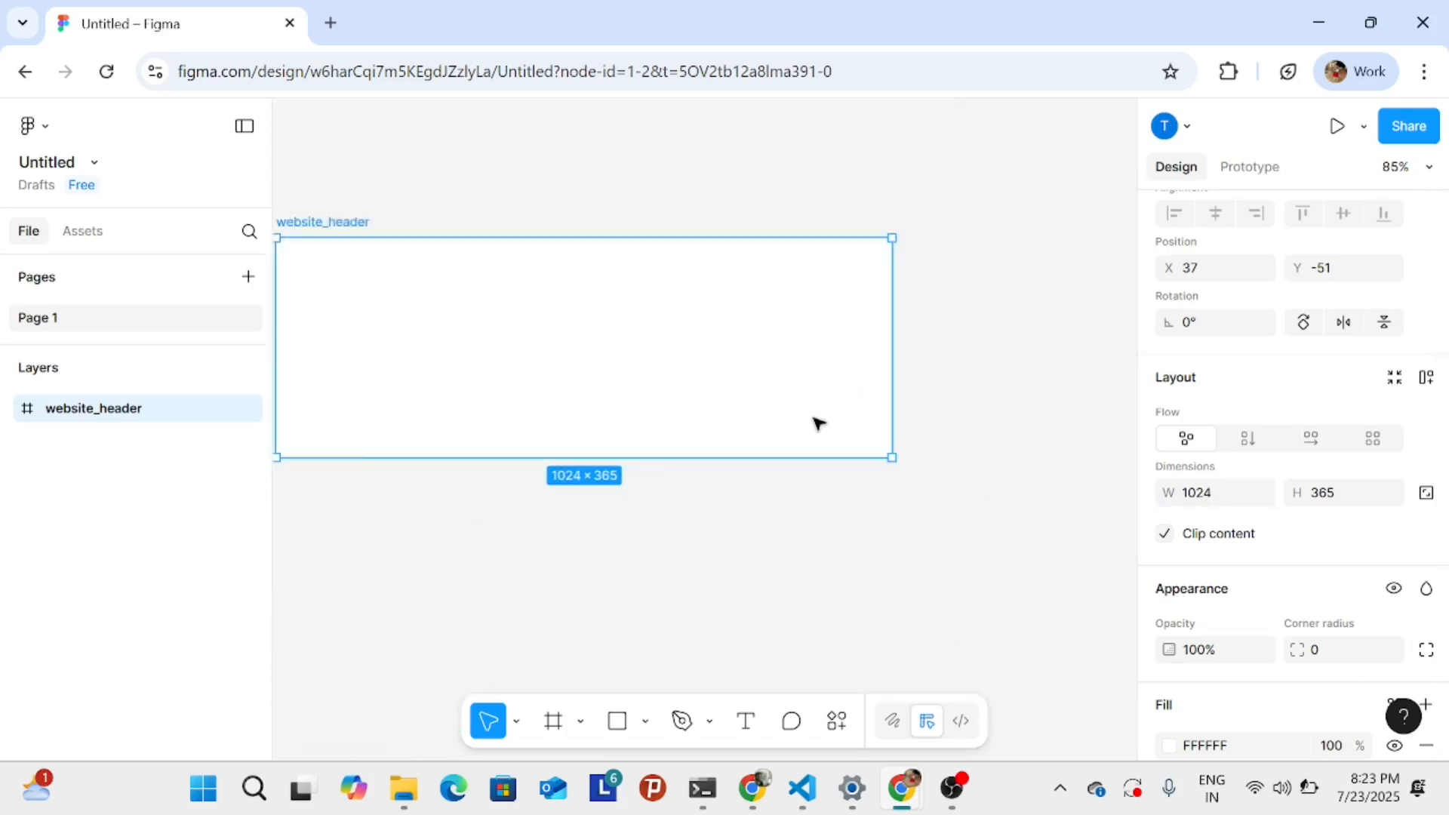
- Set the website_header frame's width to 1440 and its height to 1024
drag(667, 504, 769, 503)
click(1219, 495)
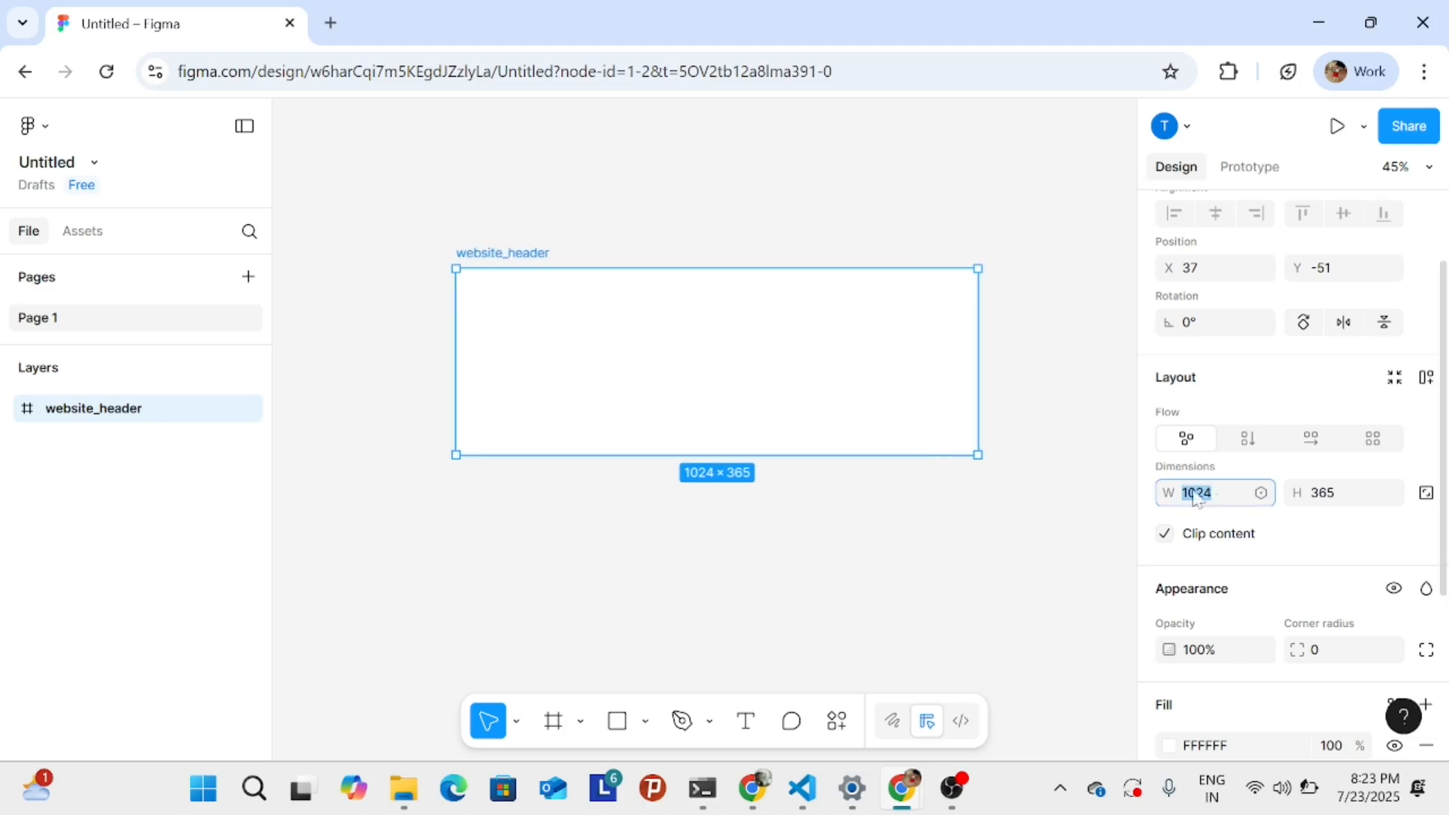
text(144)
key(Return)
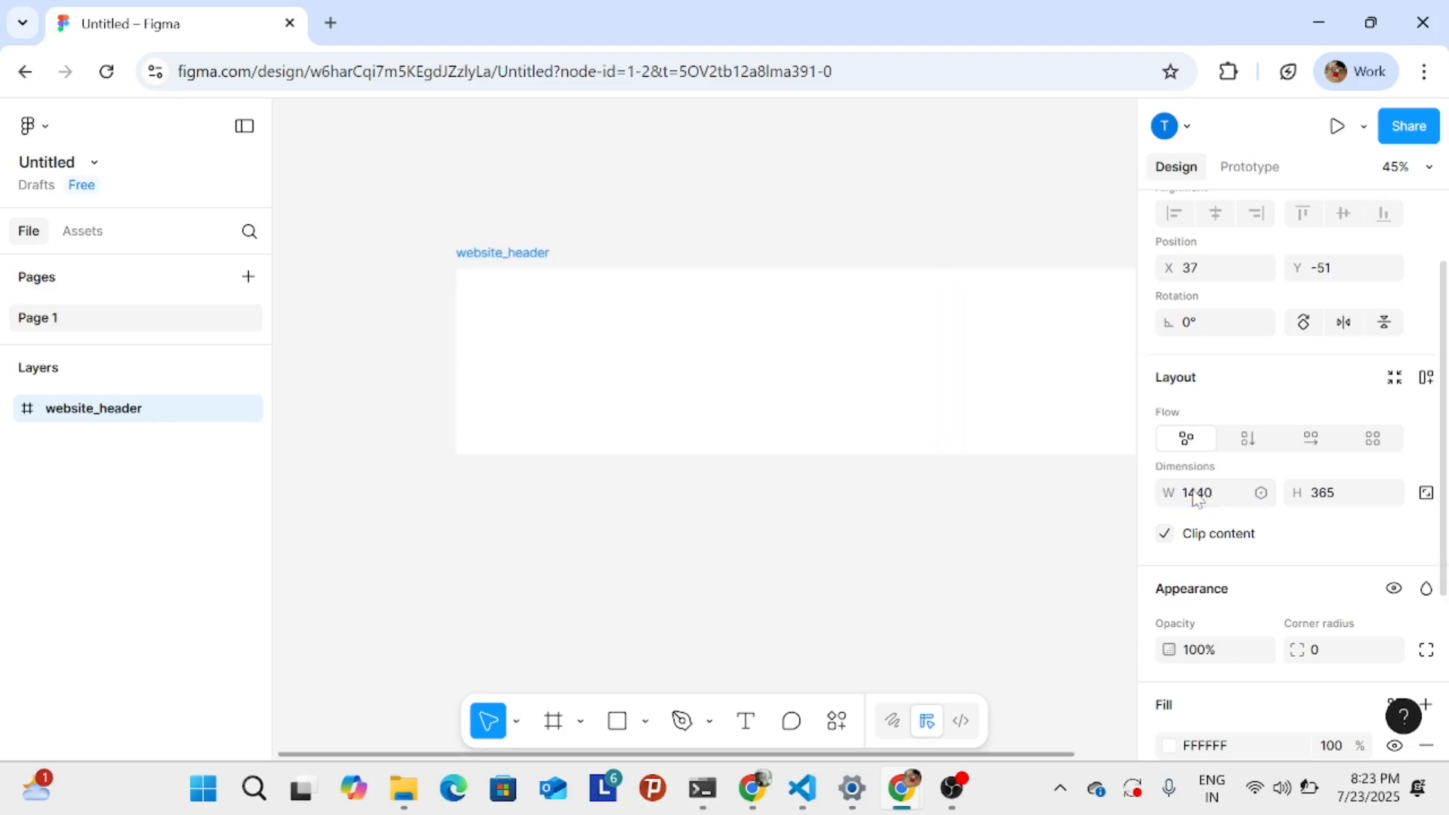
scroll(781, 483, down, 1)
scroll(833, 520, down, 3)
scroll(866, 528, right, 2)
click(1358, 500)
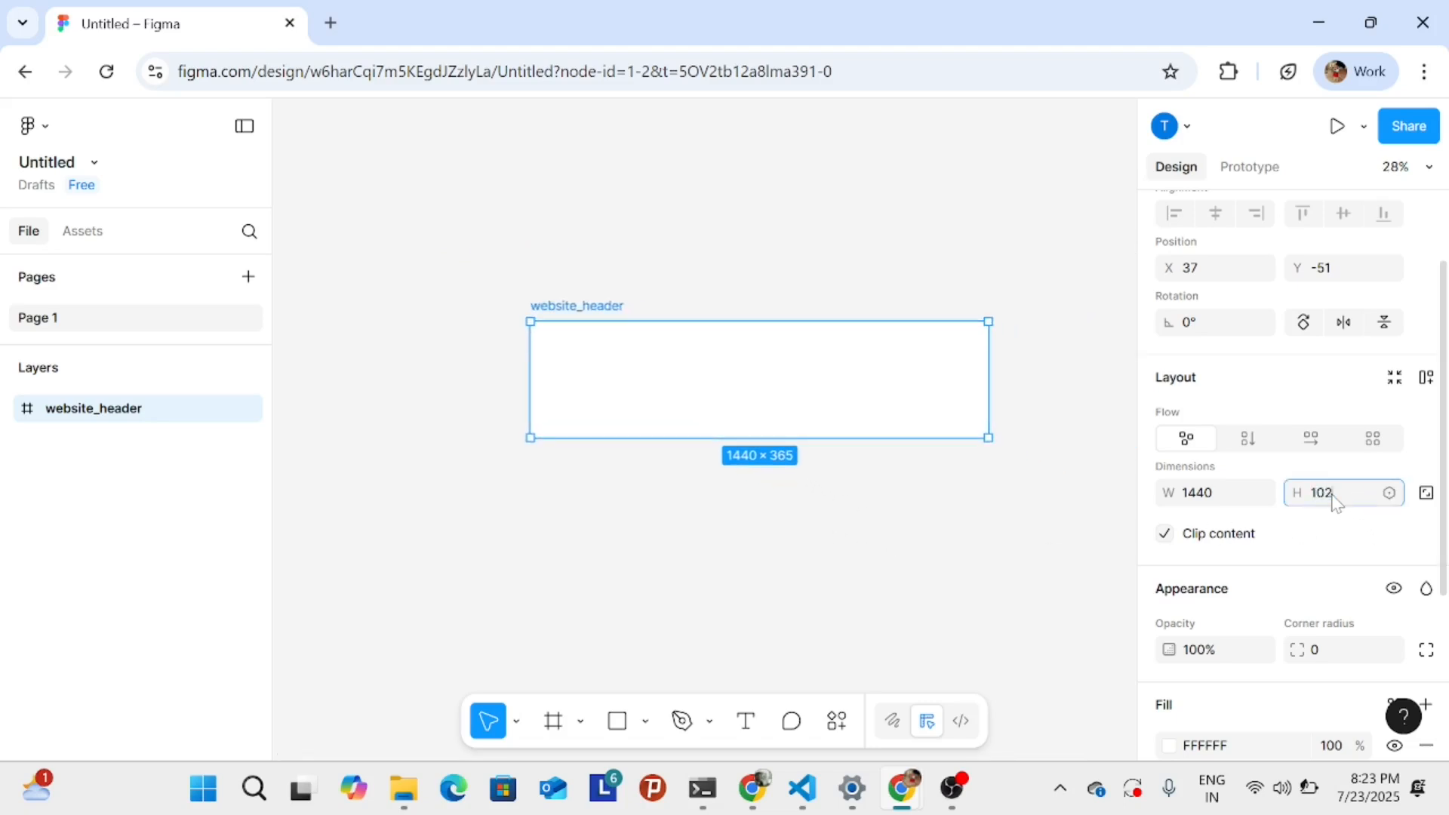
key(Return)
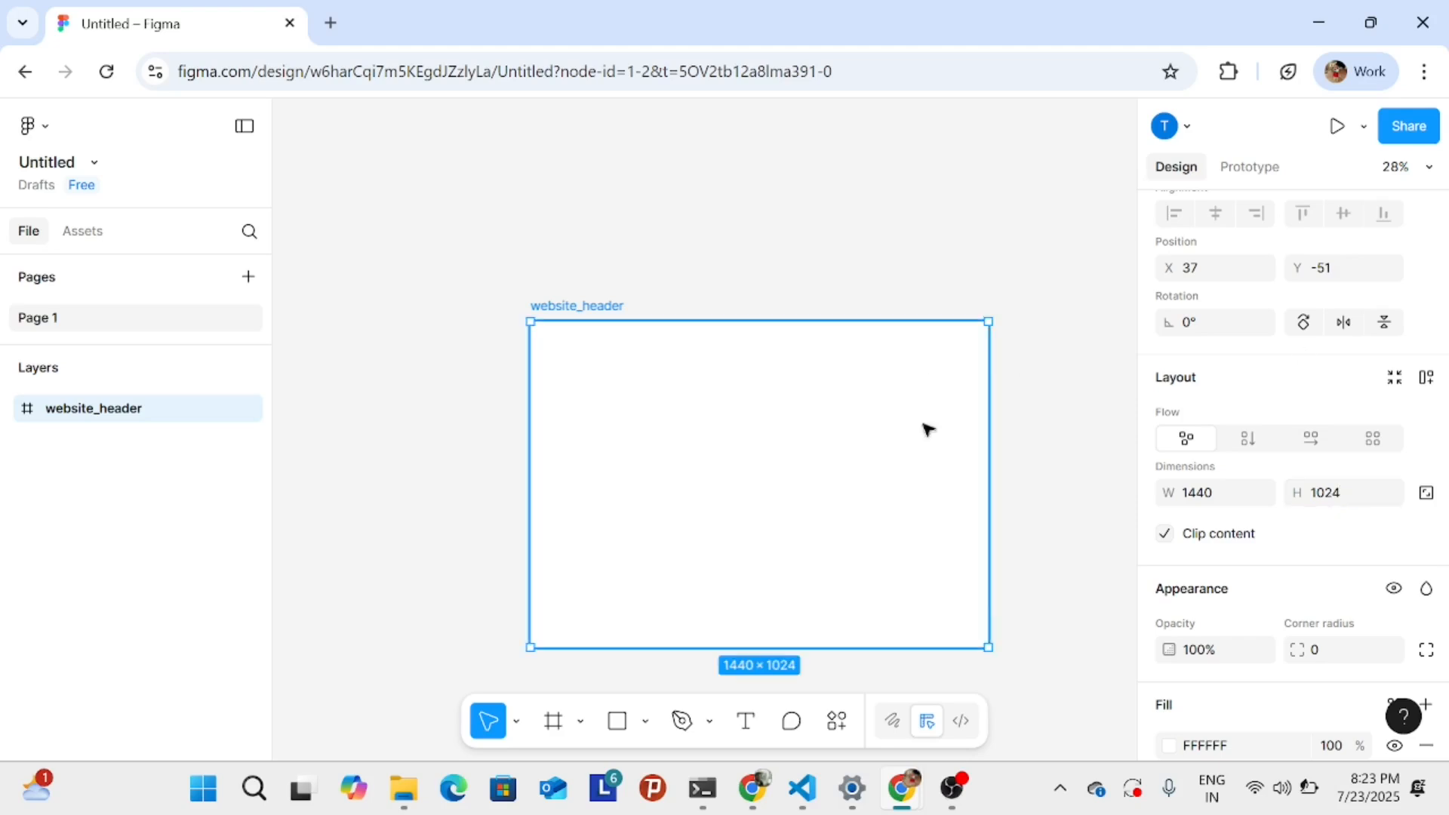
- Try enlarging the frame freehand from its lower corner to about 1471 × 1079, and undo the resize
scroll(778, 477, down, 1)
drag(776, 474, 725, 392)
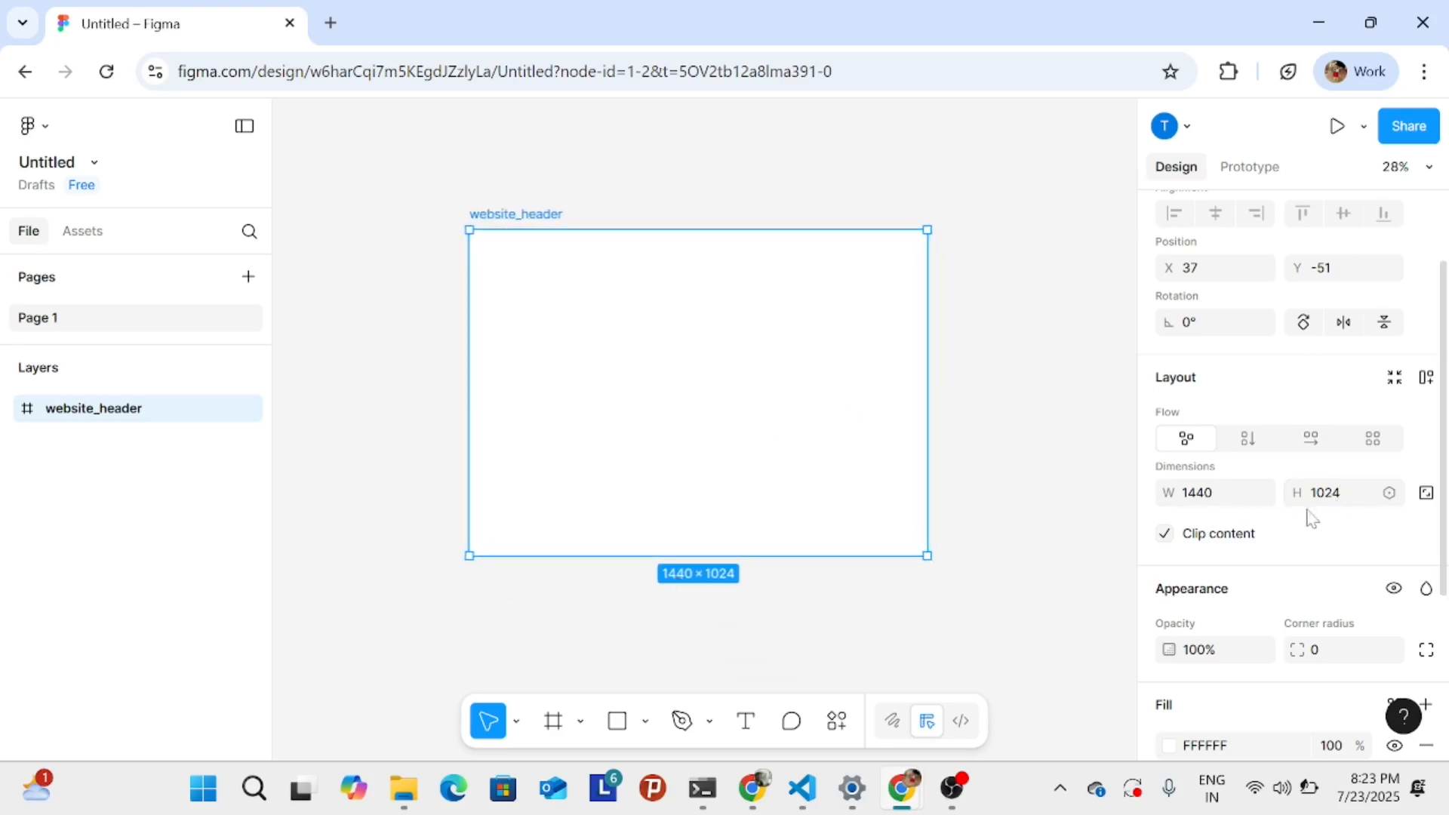
mouse_move(927, 555)
mouse_down()
mouse_move(1051, 615)
mouse_move(938, 571)
mouse_up()
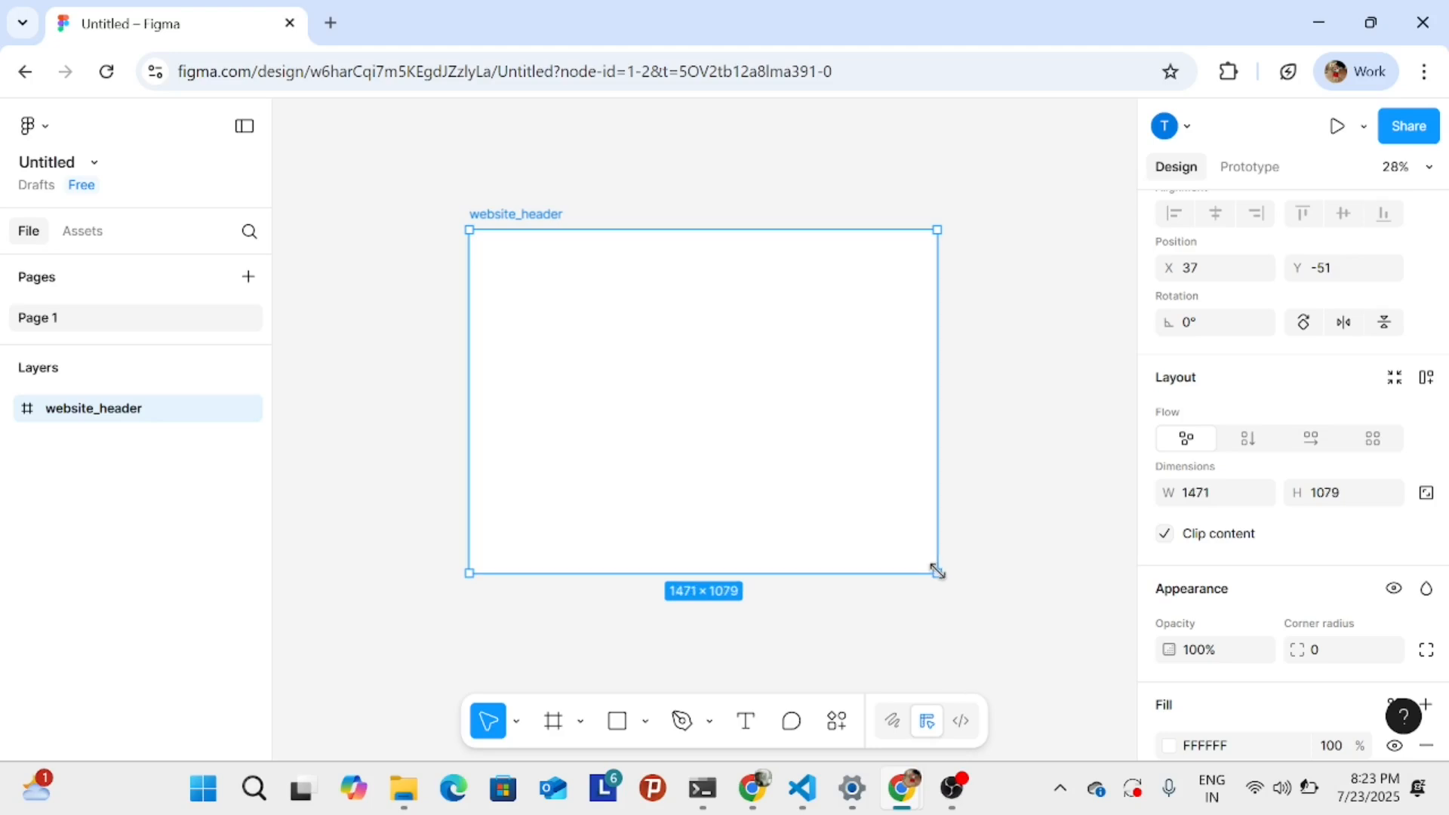
key(ctrl+z)
key(ctrl+z)
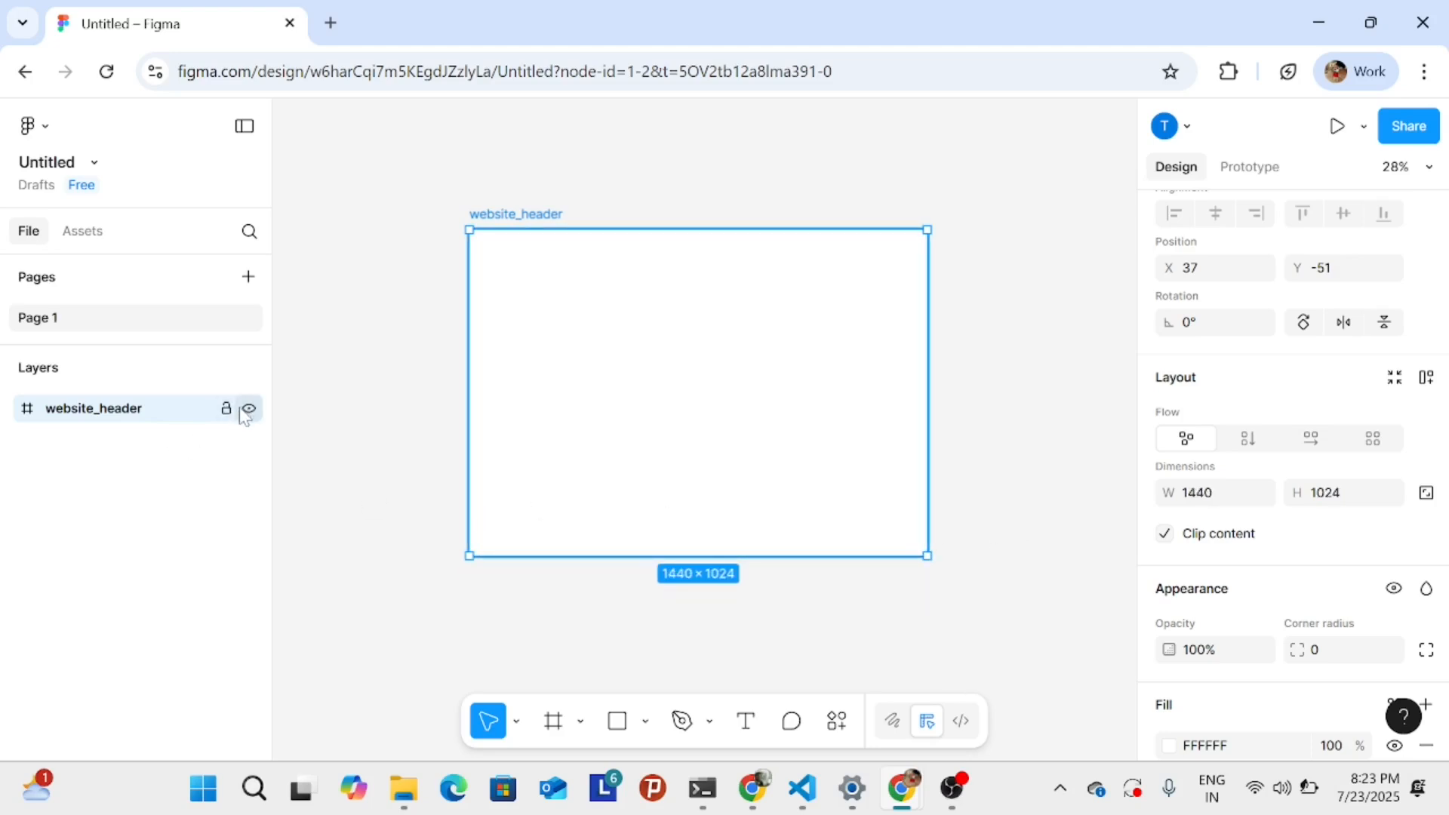
- Lock the website_header layer and try to move the locked frame on the canvas
click(227, 412)
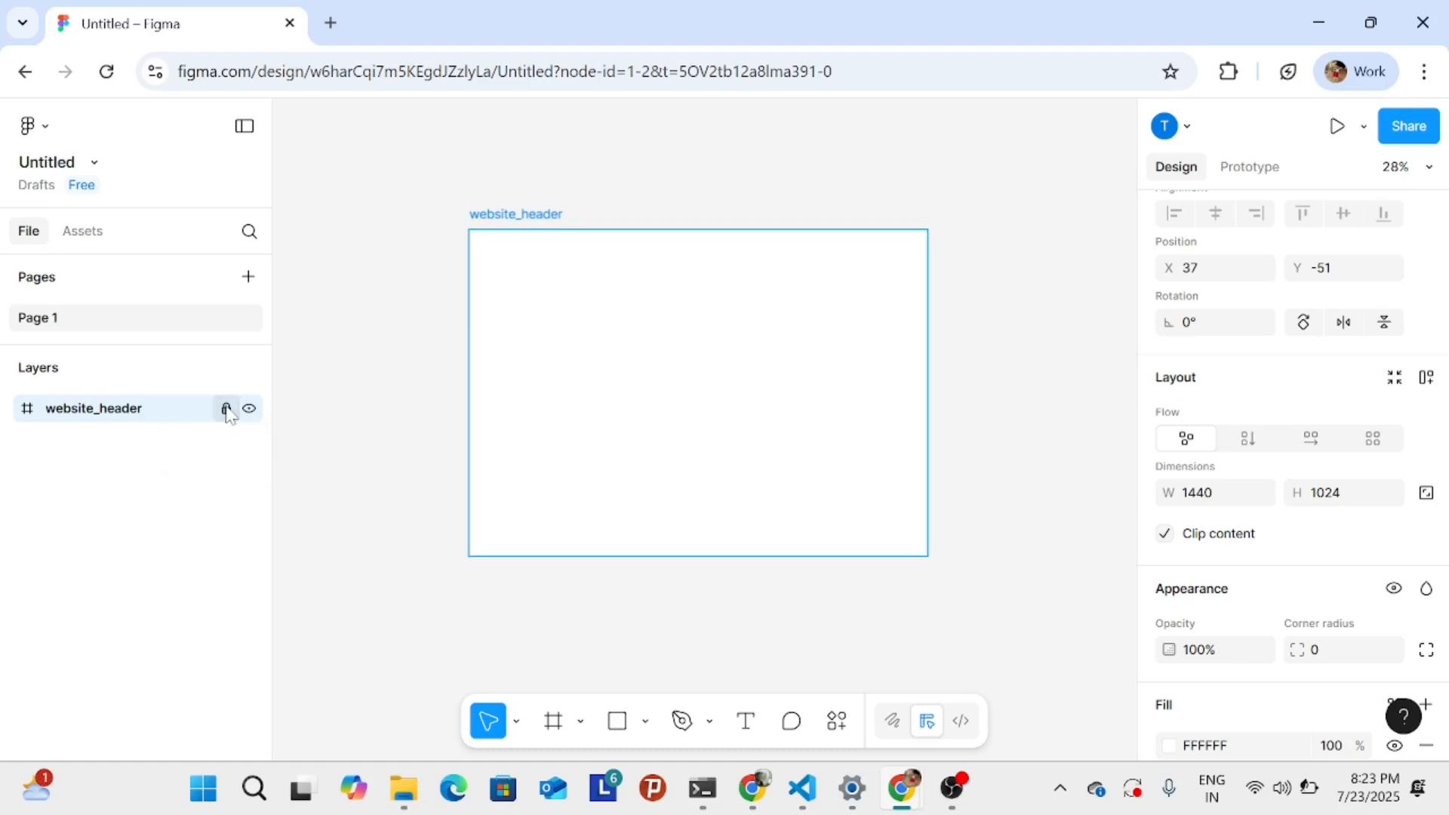
click(226, 411)
click(226, 410)
click(936, 529)
drag(805, 486, 897, 586)
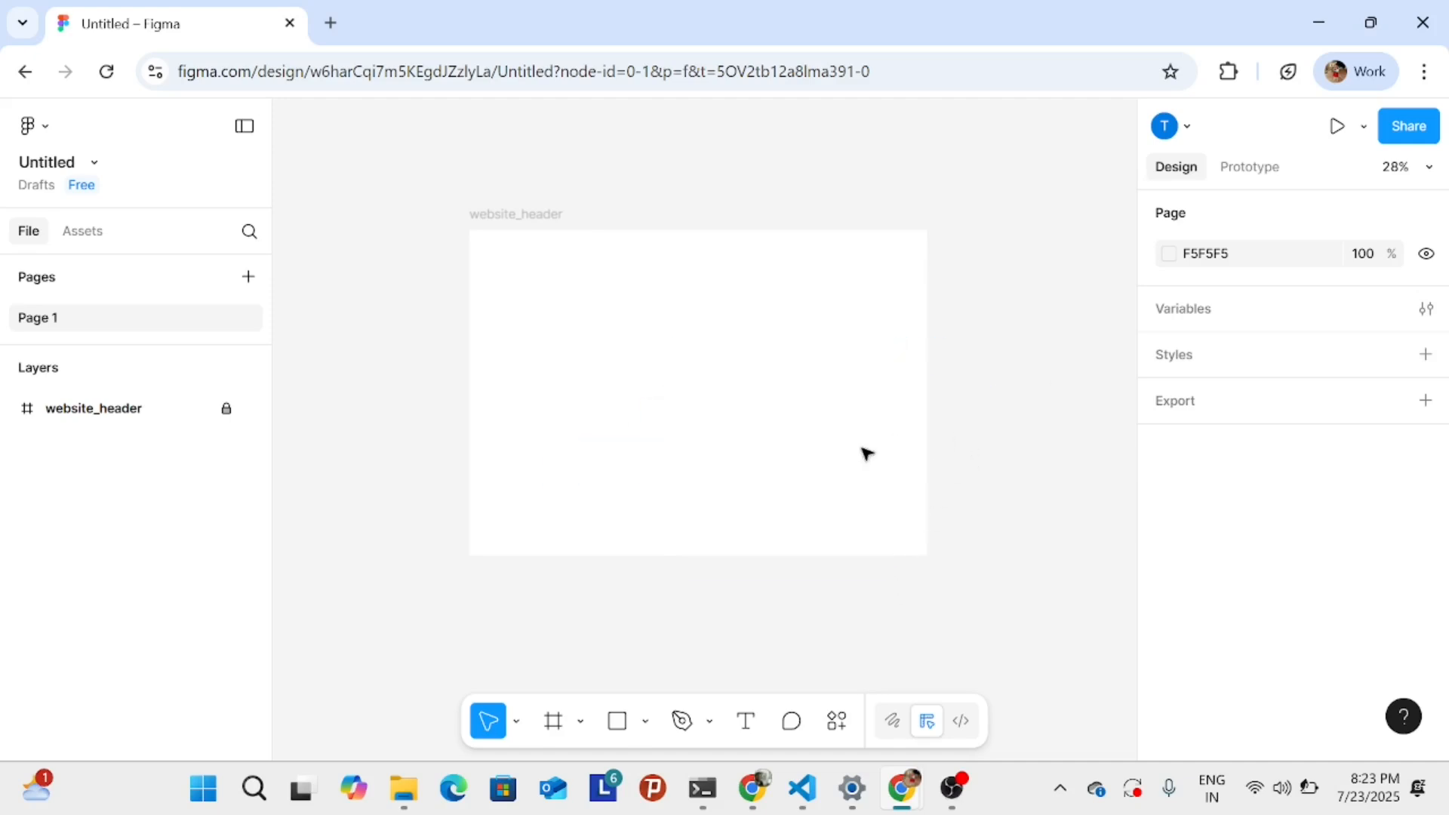
- Select the website_header layer and unlock it
click(224, 419)
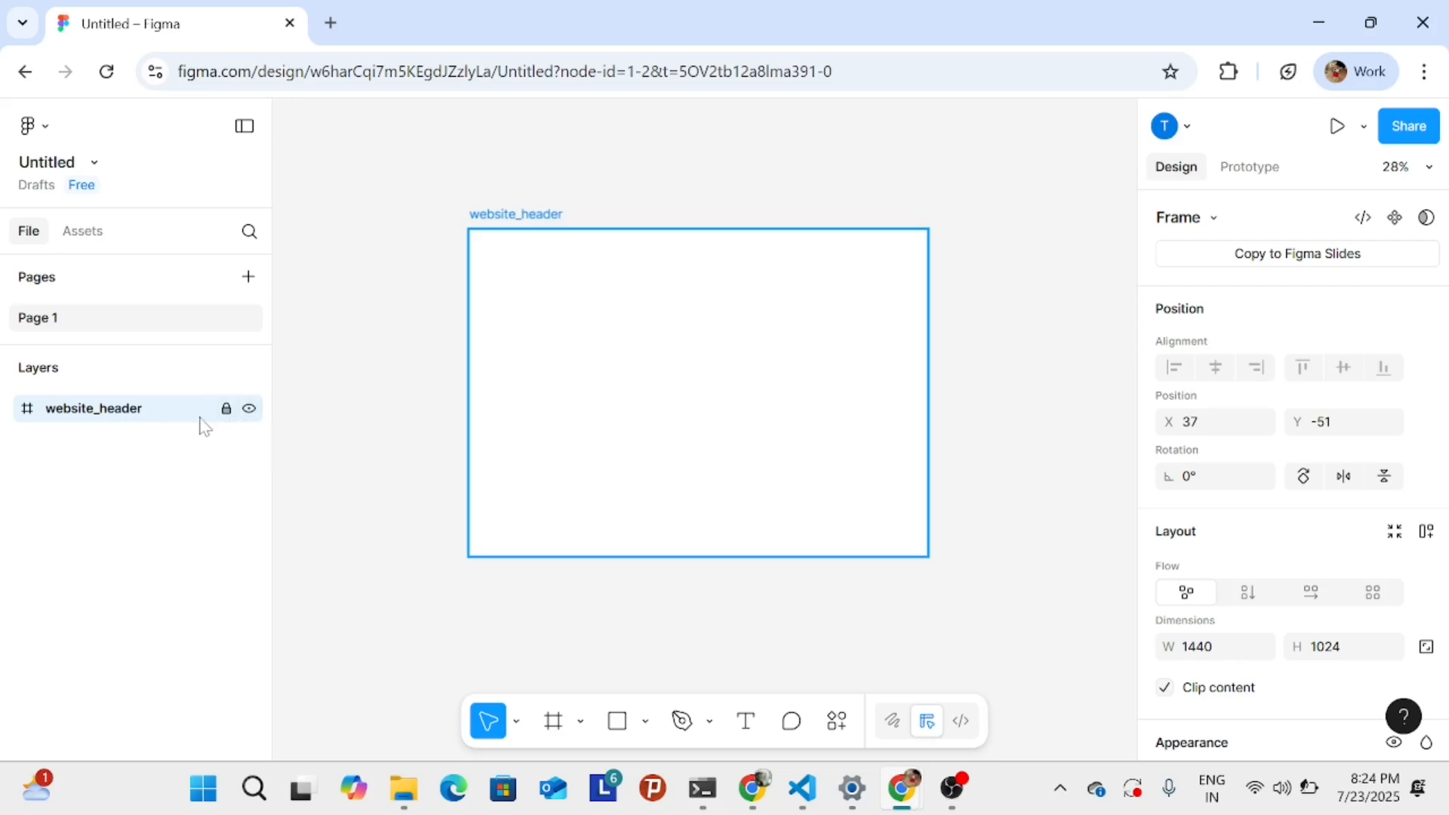
click(227, 410)
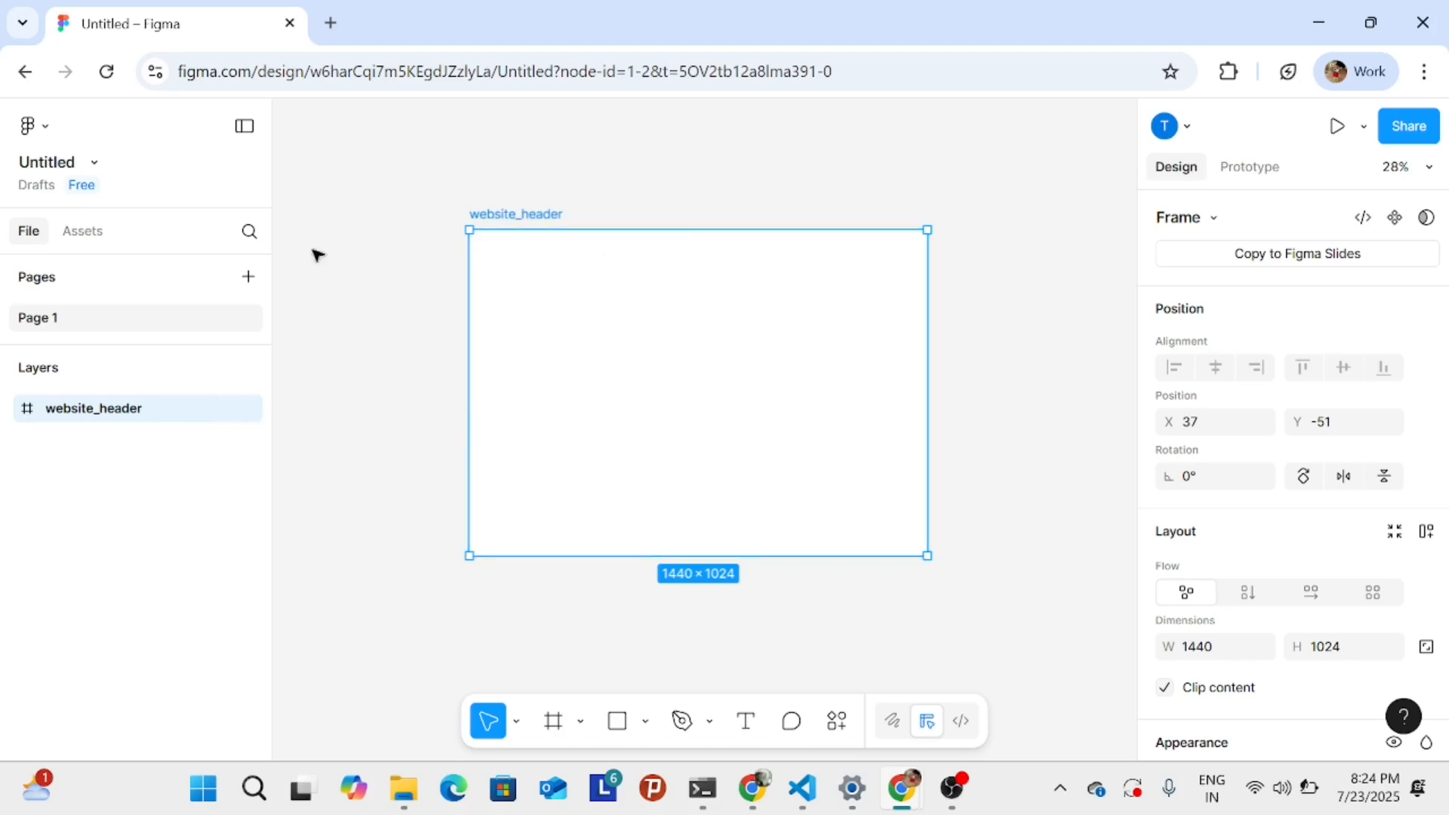
- Review the website_header frame's design properties, from position and layout to fill, stroke, effects, layout guide and export
scroll(709, 335, up, 2)
scroll(709, 339, up, 1)
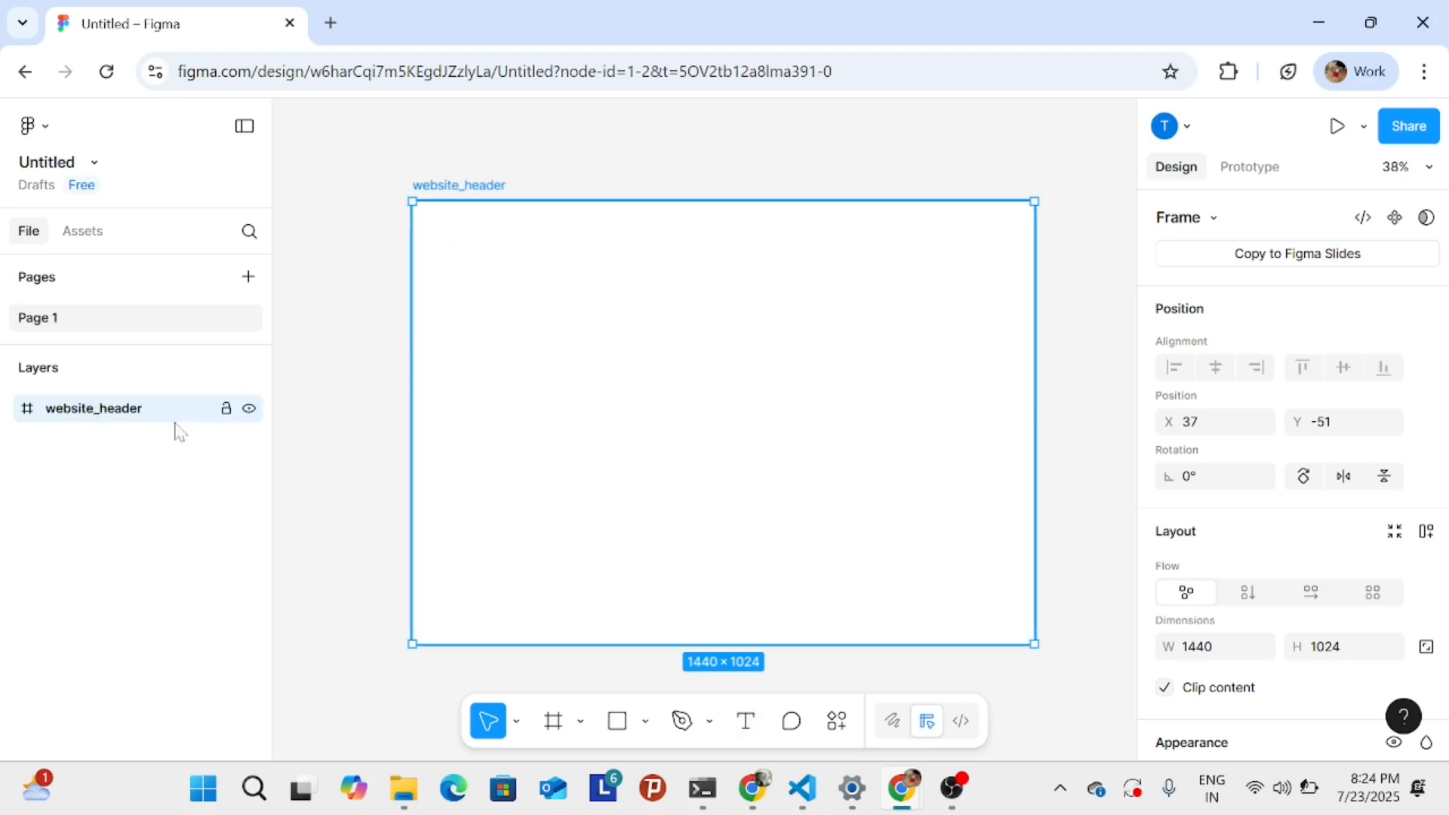
scroll(1358, 445, down, 5)
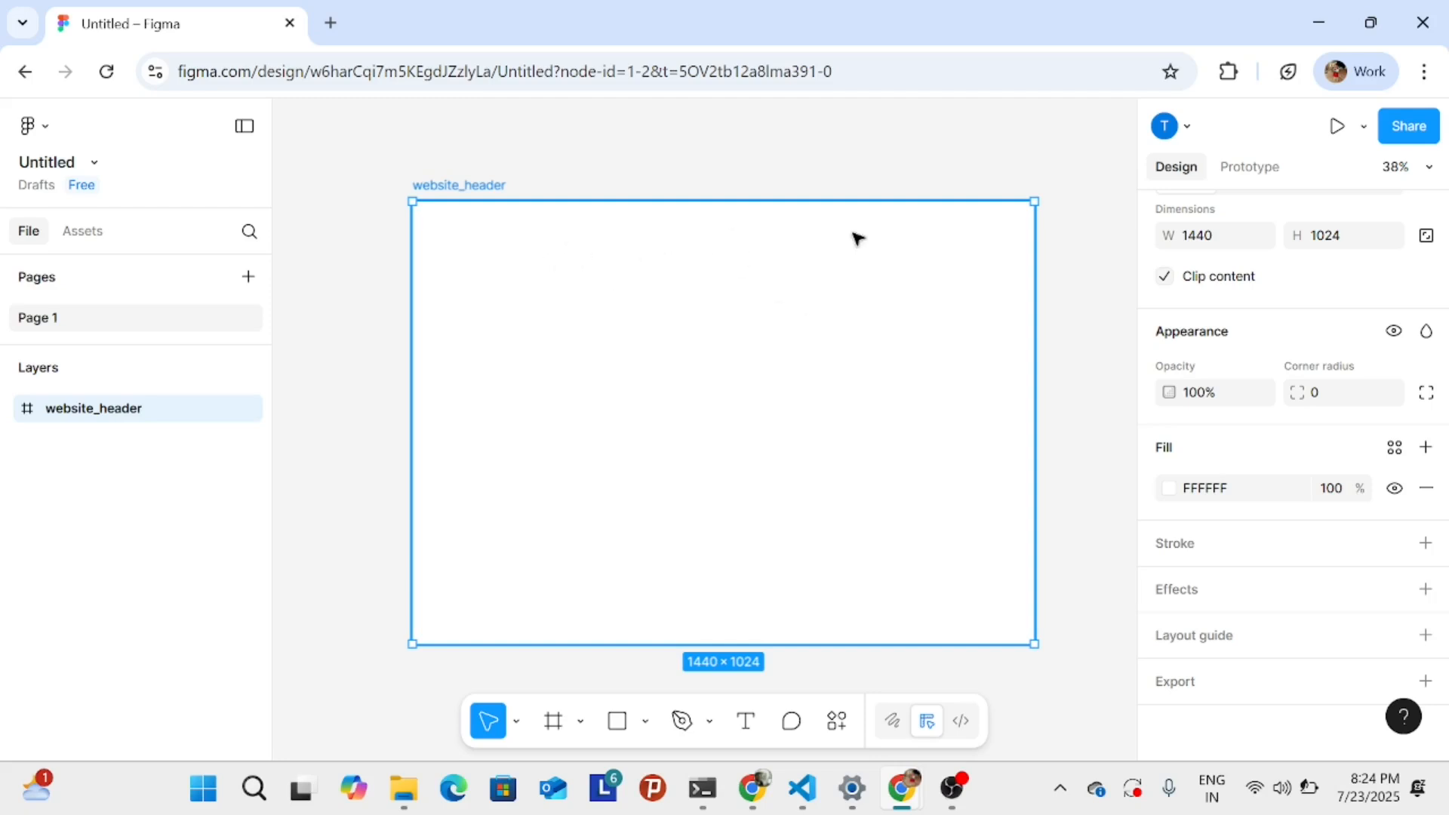
scroll(820, 406, up, 7)
scroll(863, 346, down, 8)
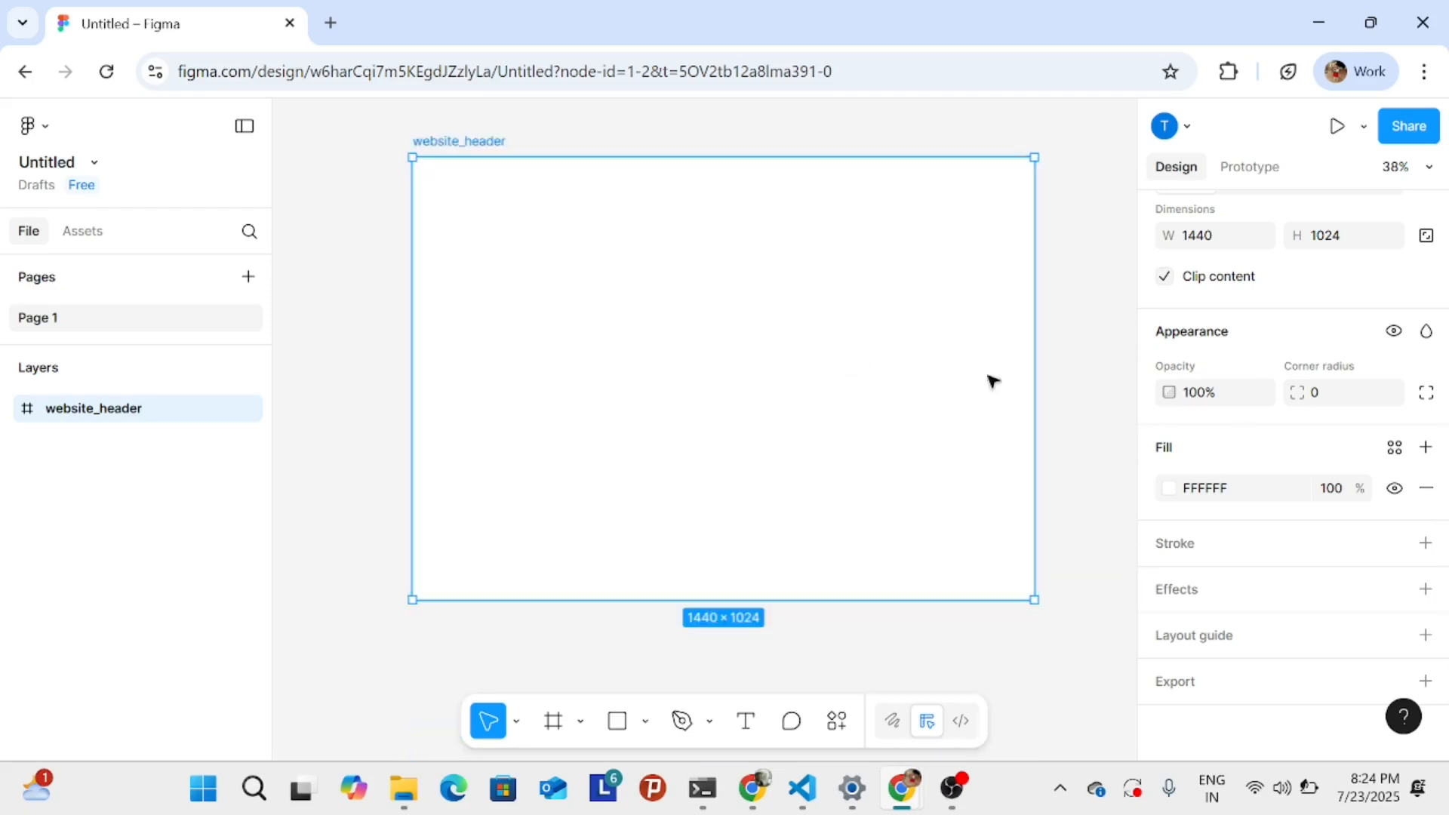
scroll(1238, 453, up, 5)
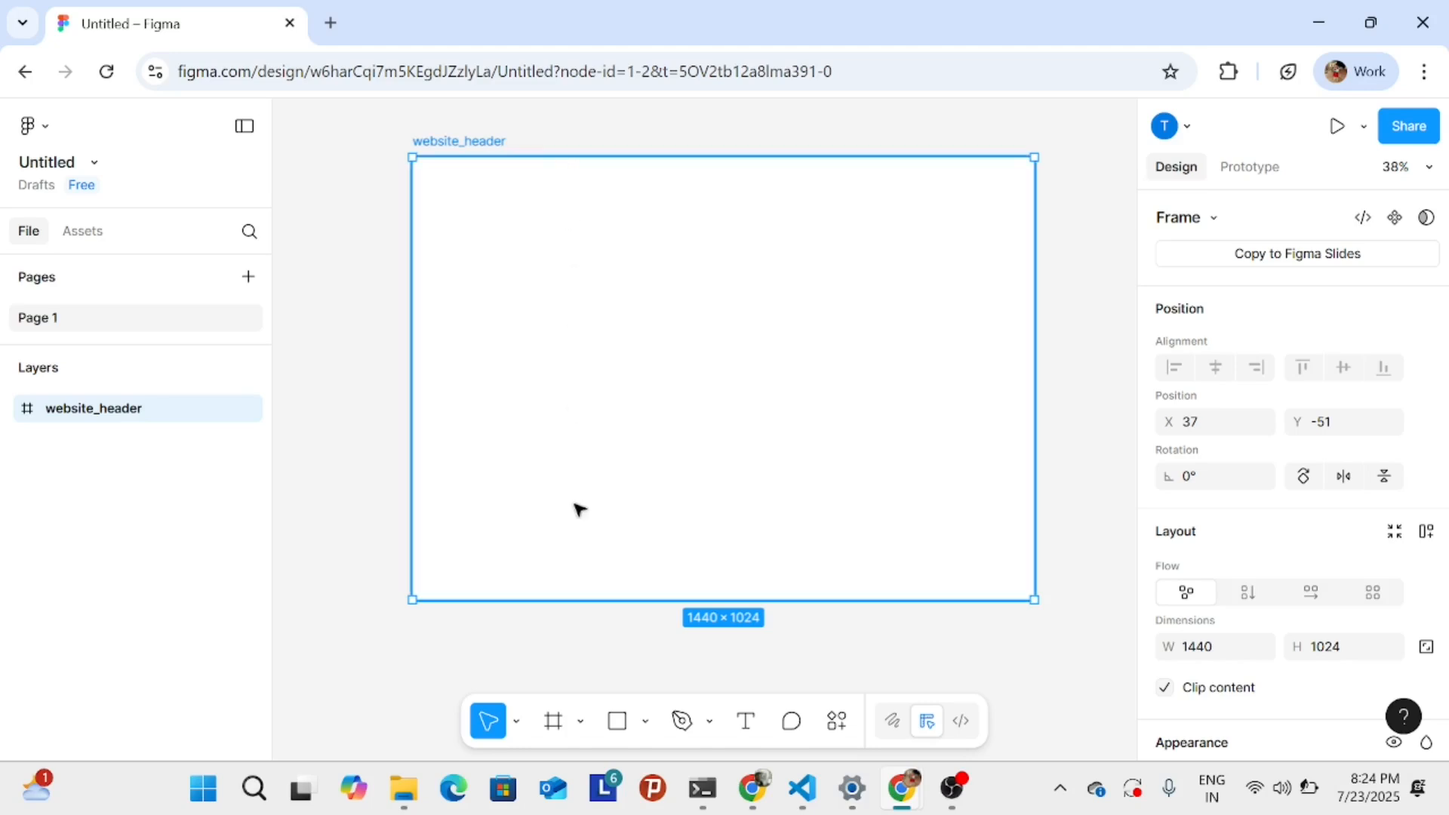
- Add a 10px grid layout guide to the website_header frame, keeping its default color
scroll(1275, 483, down, 3)
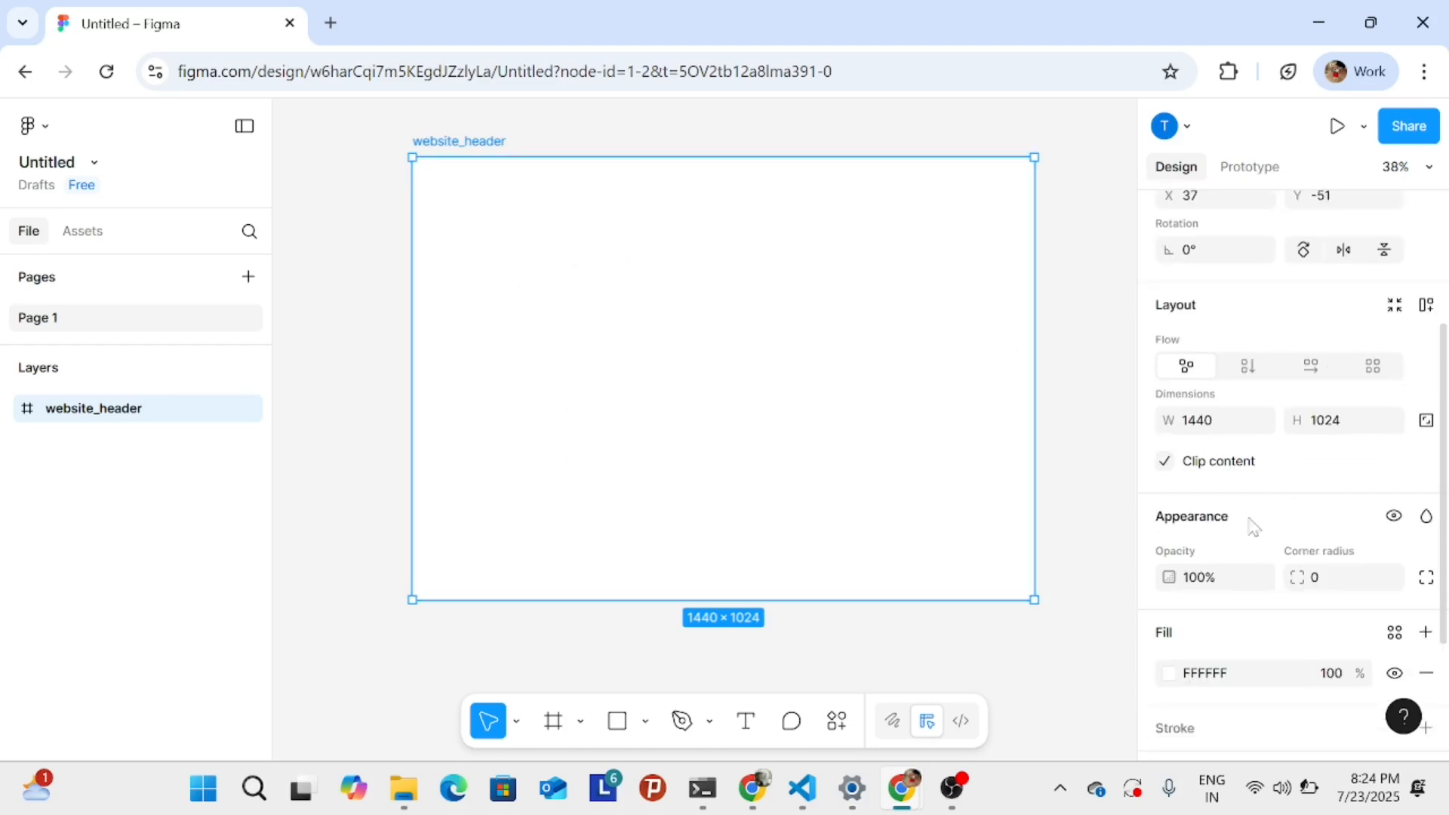
scroll(1282, 544, down, 2)
scroll(1241, 600, up, 5)
scroll(1249, 626, down, 5)
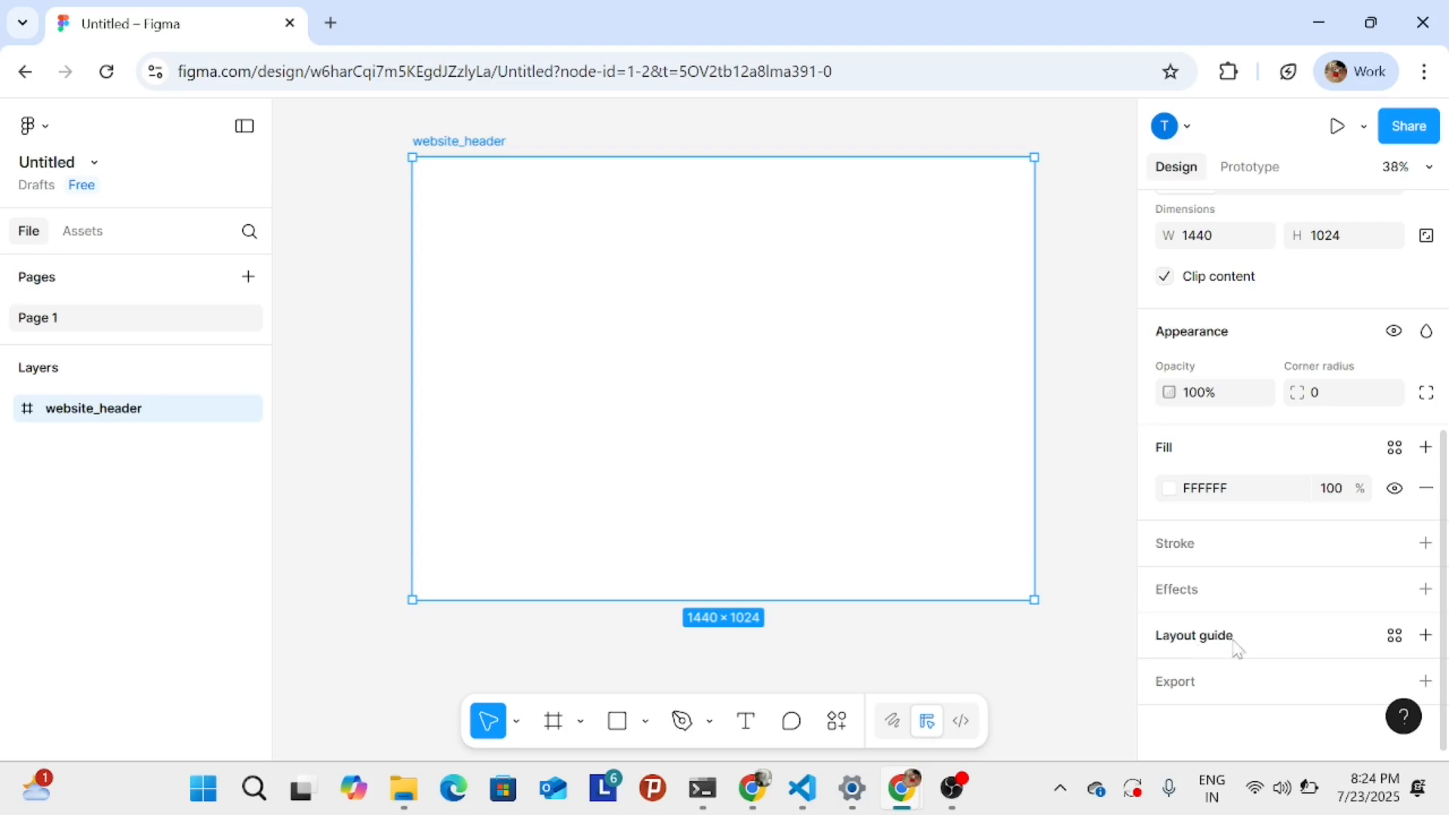
scroll(1272, 551, up, 5)
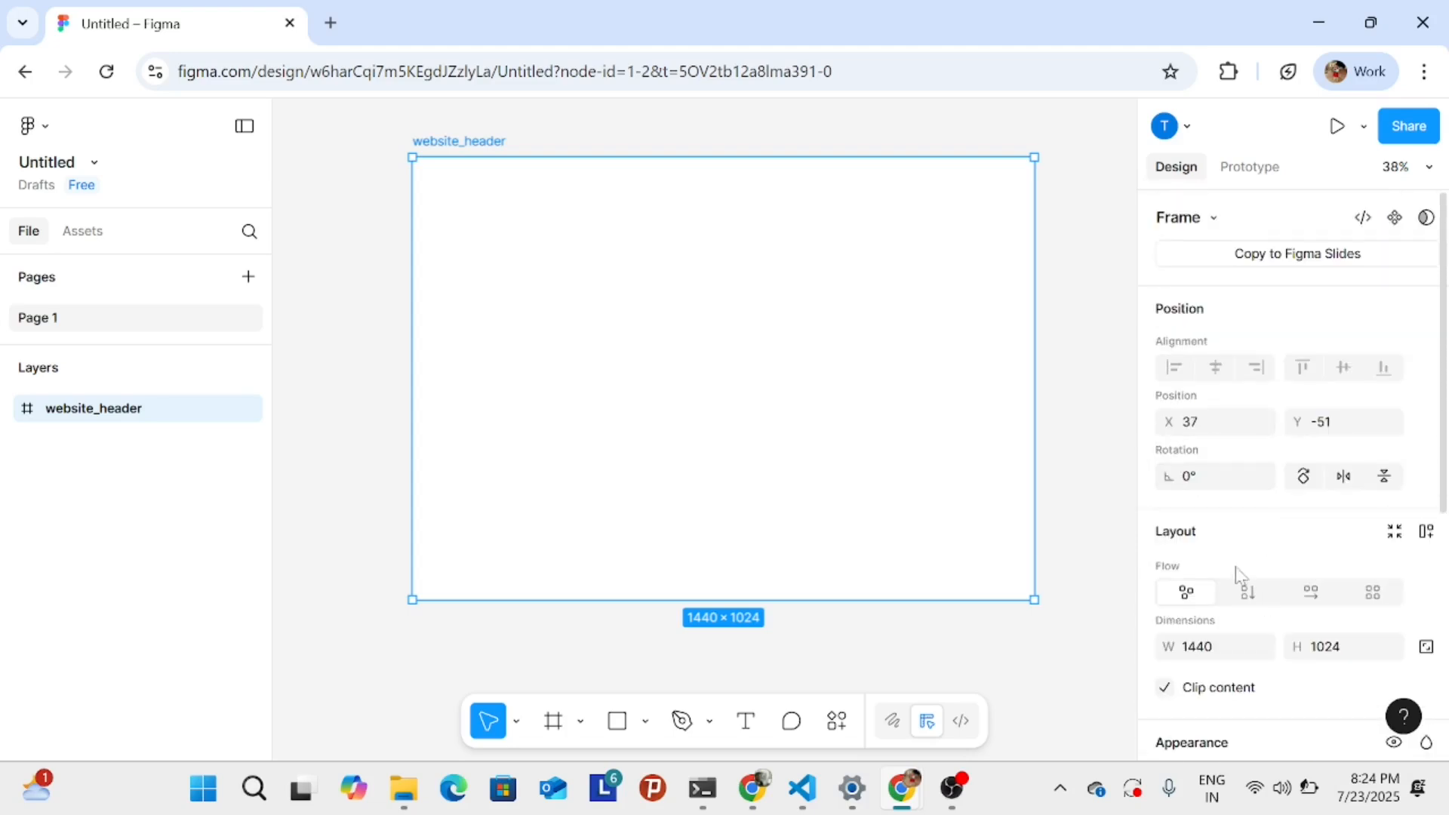
scroll(1241, 577, down, 2)
scroll(1300, 602, down, 4)
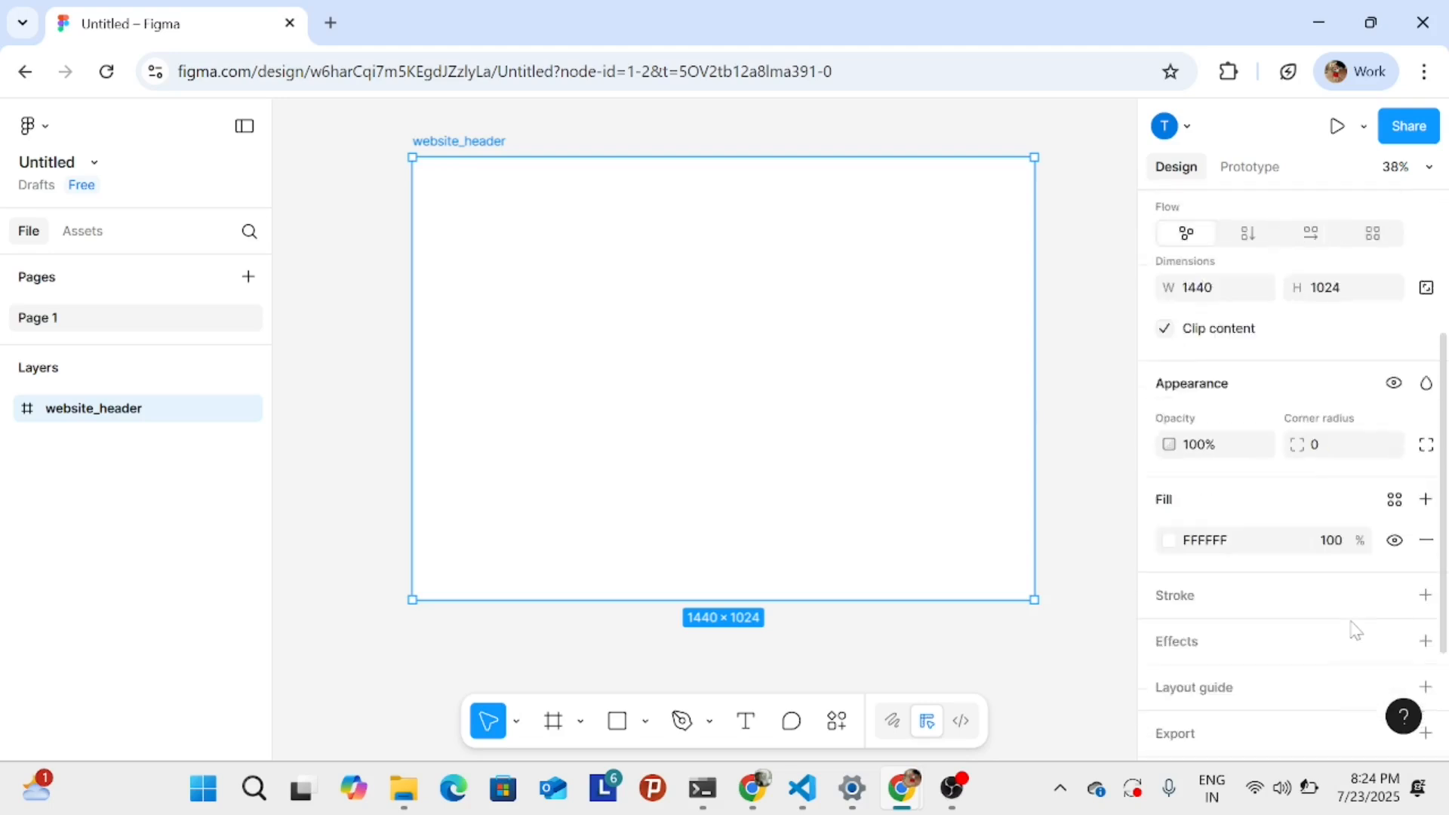
click(1426, 636)
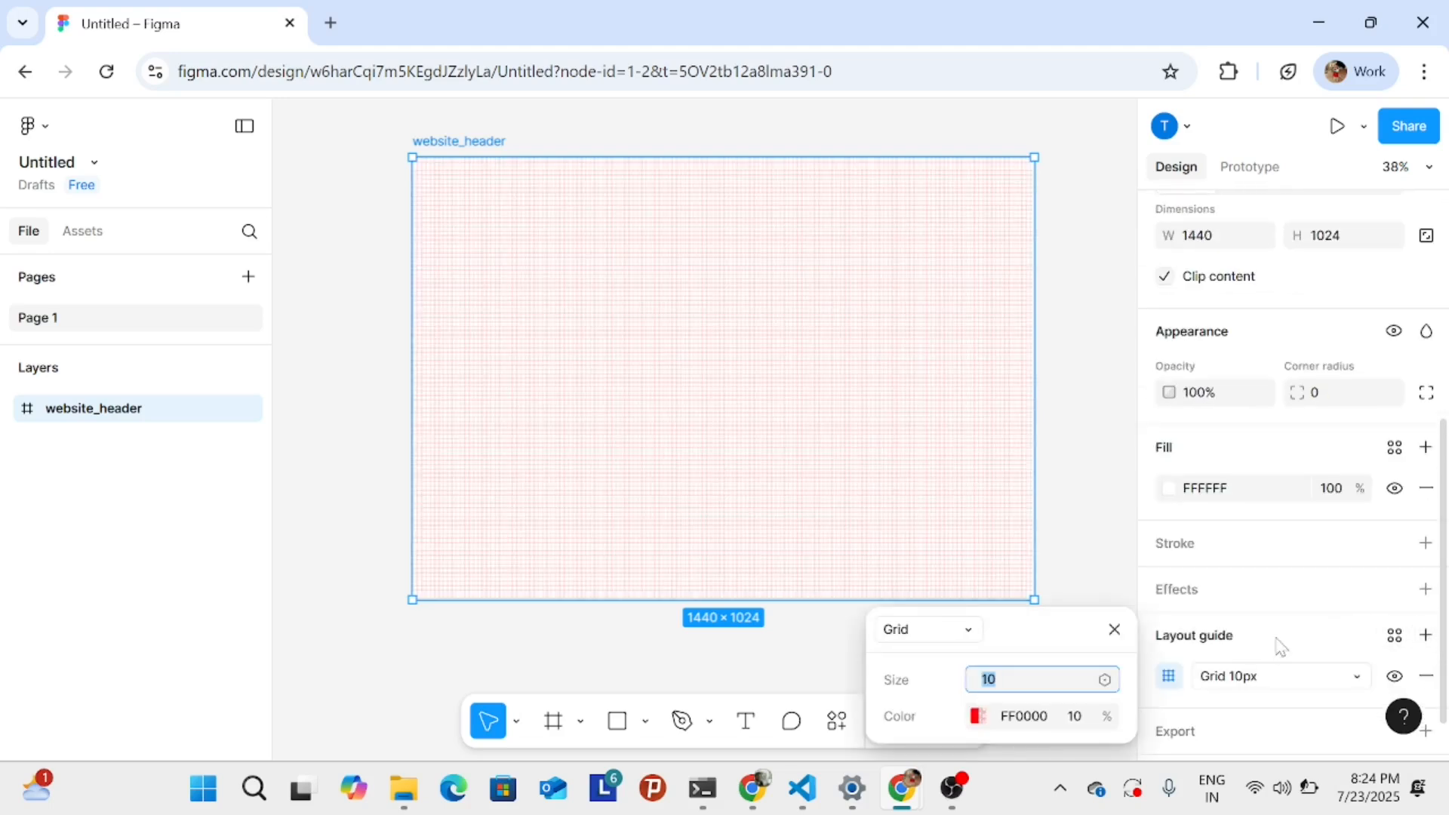
click(1114, 629)
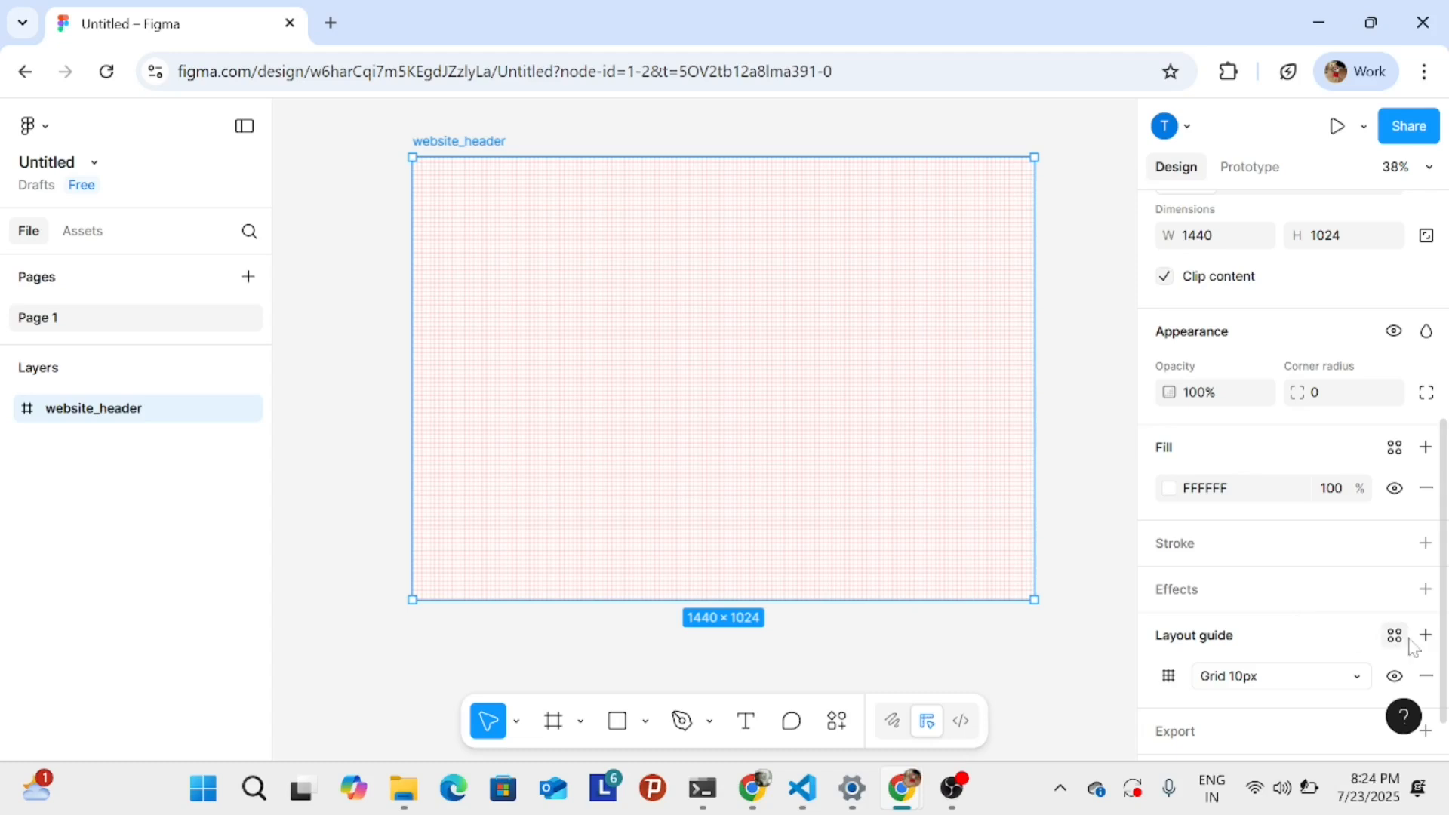
- Add a text layer containing a sample first name in lowercase to the upper-left area of the website_header frame
scroll(1396, 637, down, 1)
scroll(638, 356, up, 1)
scroll(633, 356, up, 3)
scroll(611, 354, down, 2)
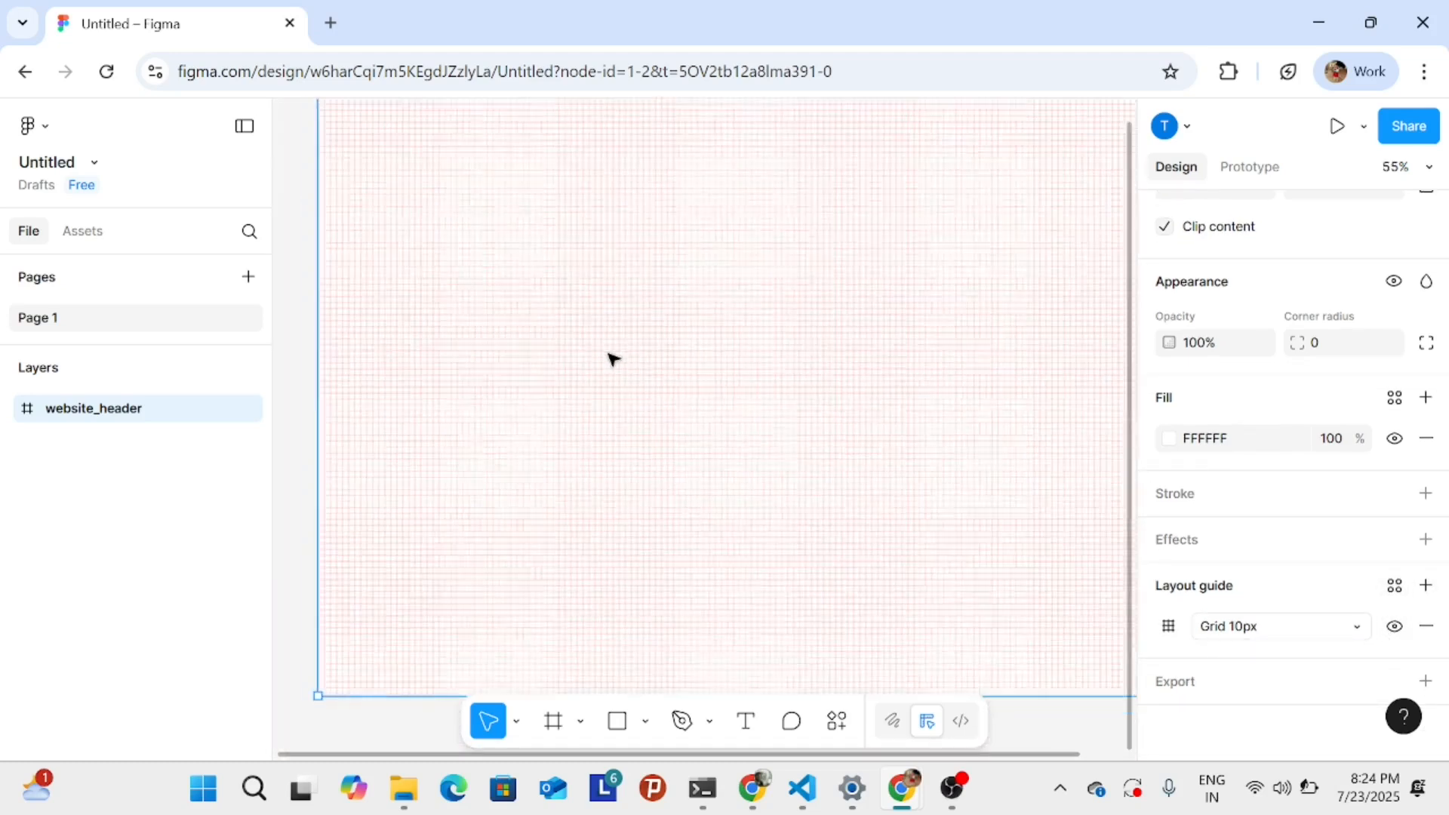
scroll(611, 359, down, 2)
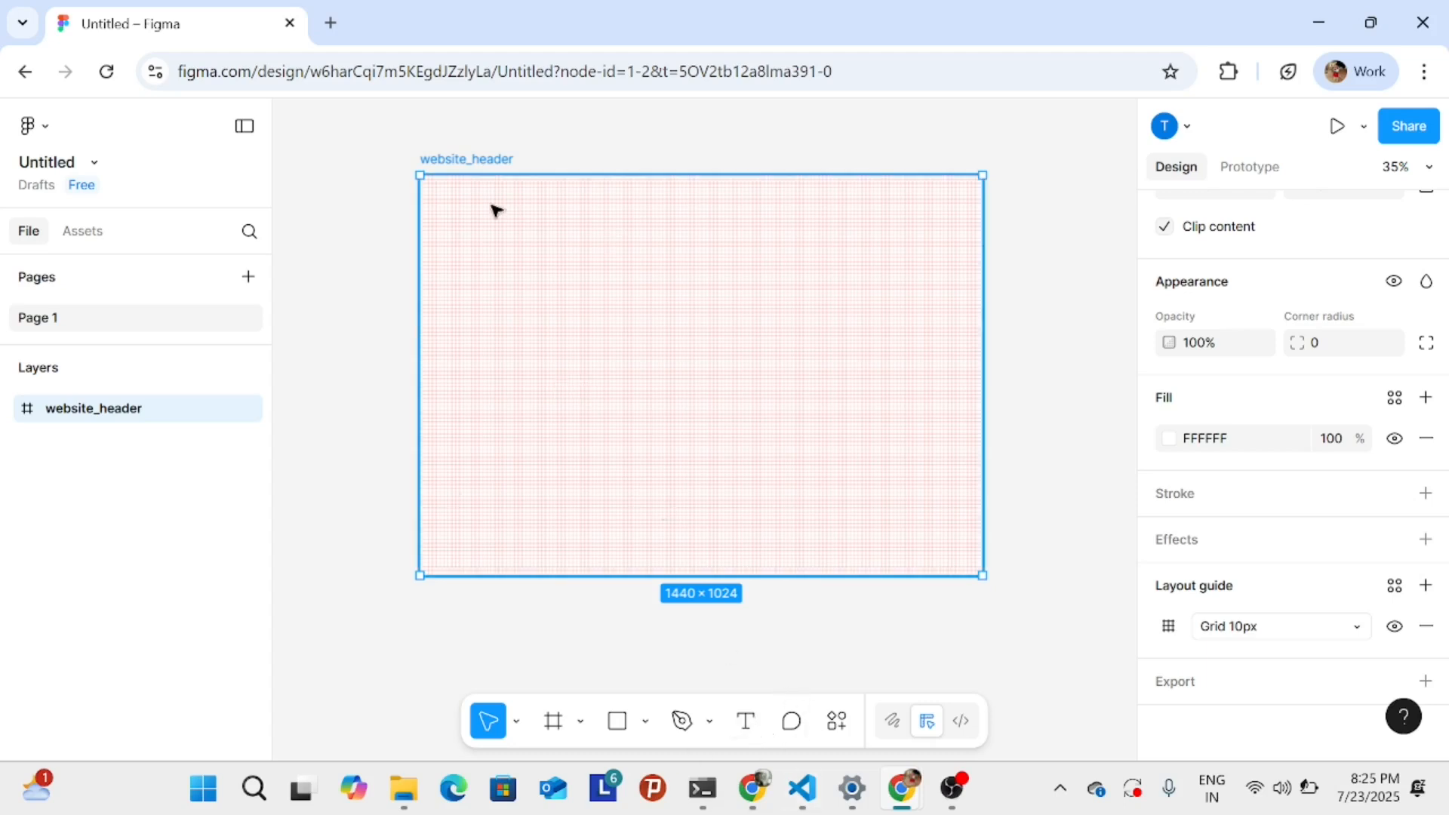
click(745, 721)
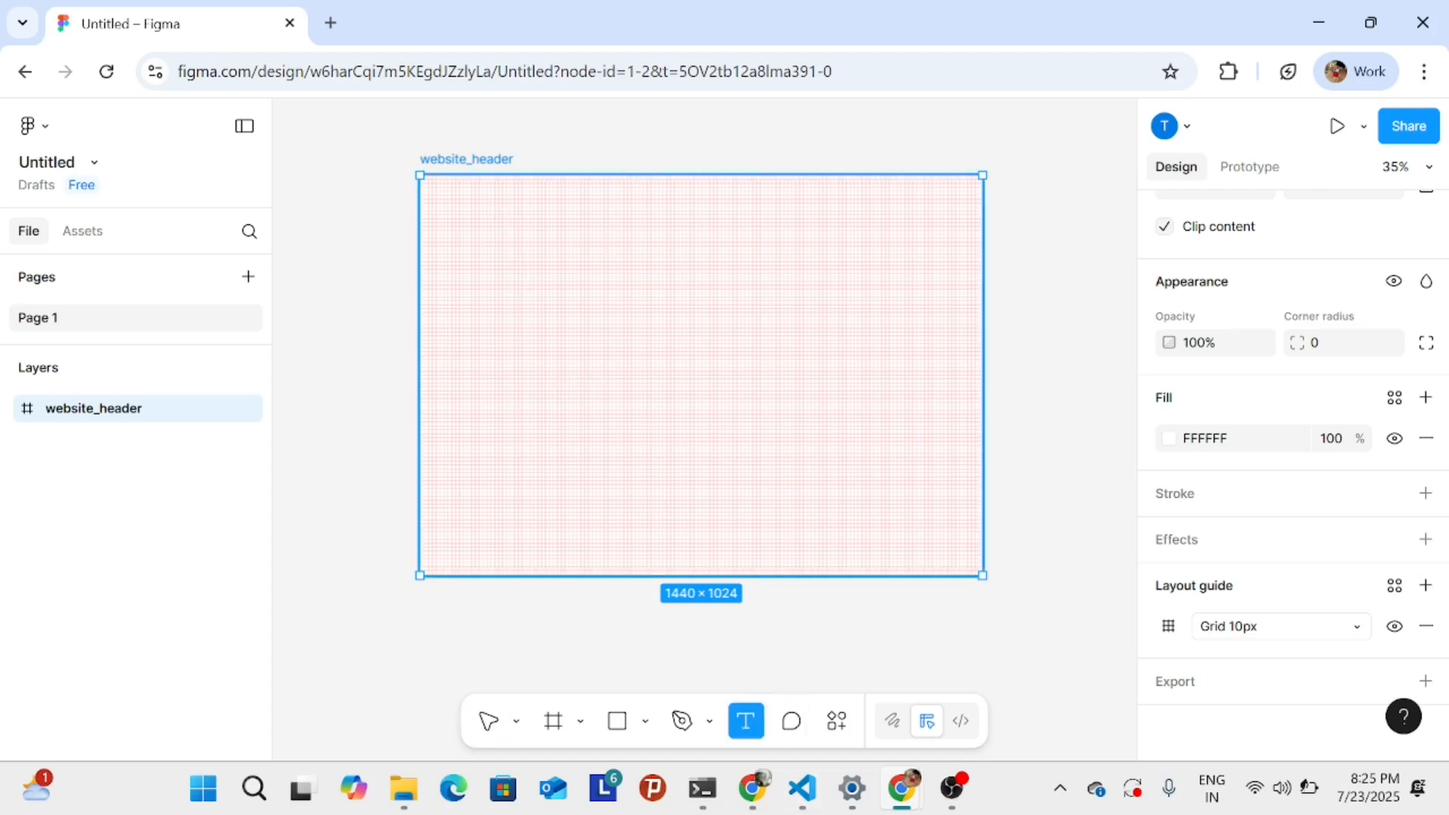
click(580, 315)
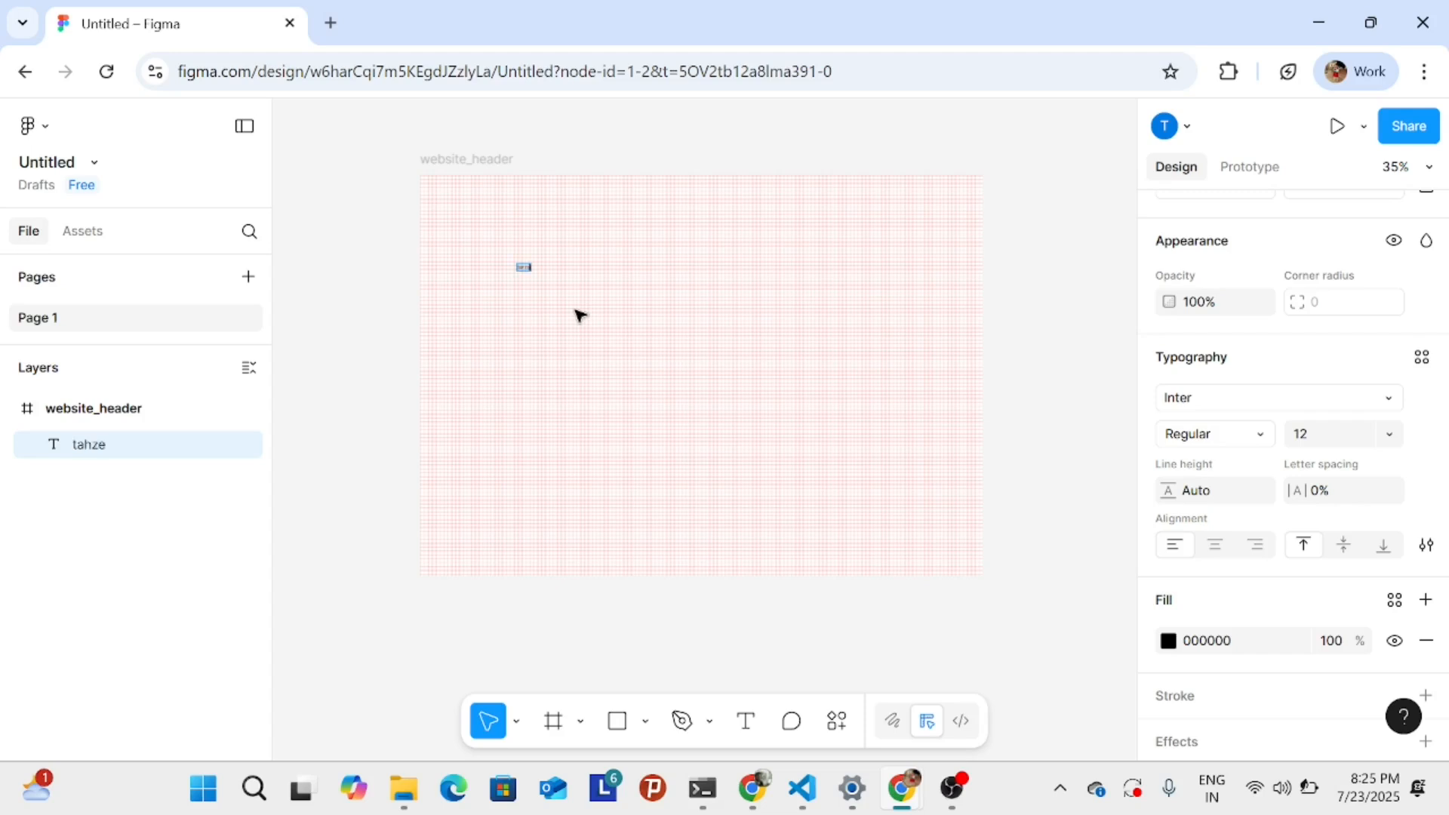
scroll(519, 261, up, 6)
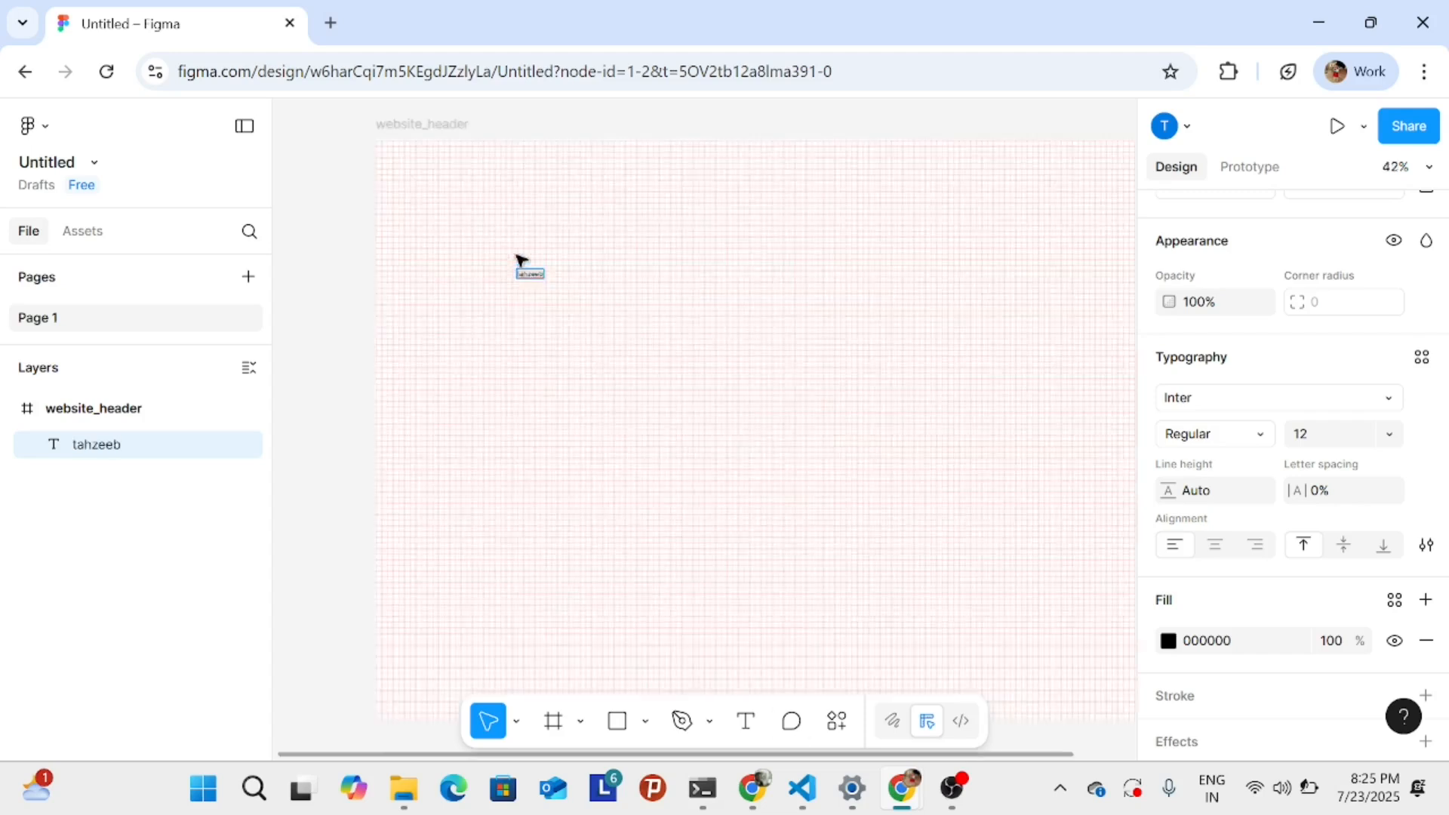
drag(520, 253, 688, 391)
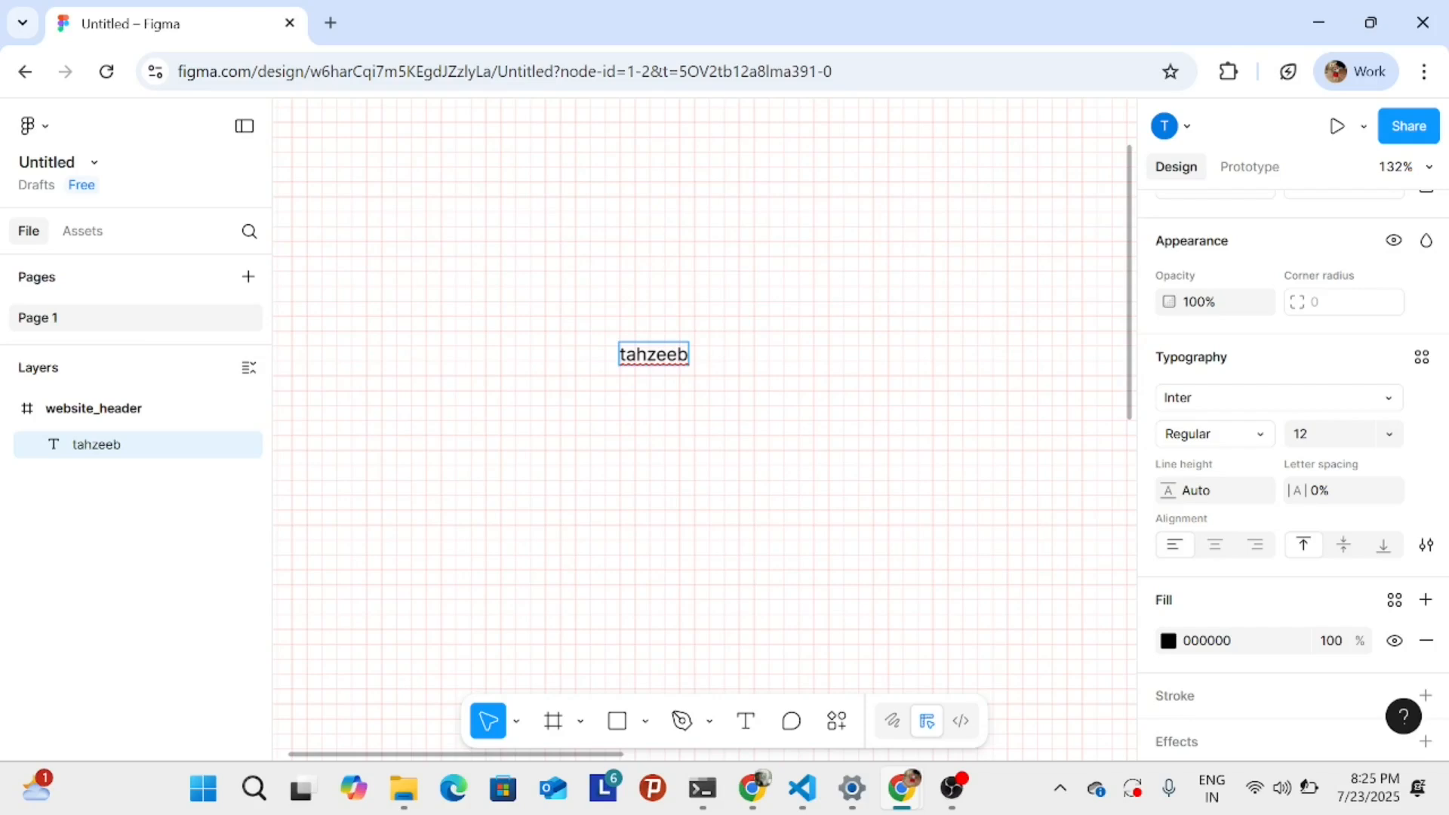
drag(565, 386, 621, 442)
scroll(647, 401, down, 2)
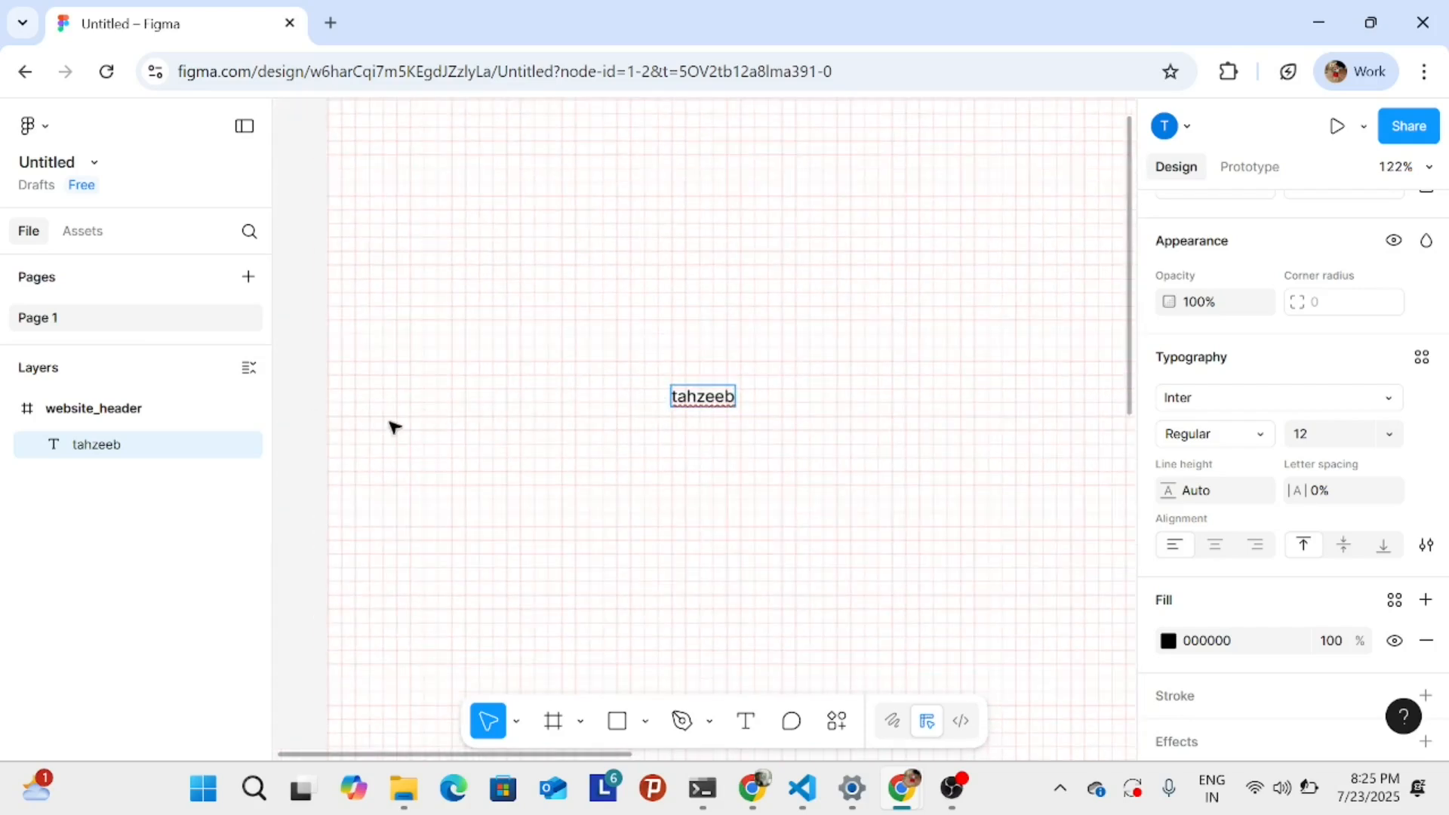
- Select the name text as an object and move it close to the frame's left edge
double_click(705, 396)
click(697, 396)
click(726, 396)
double_click(686, 396)
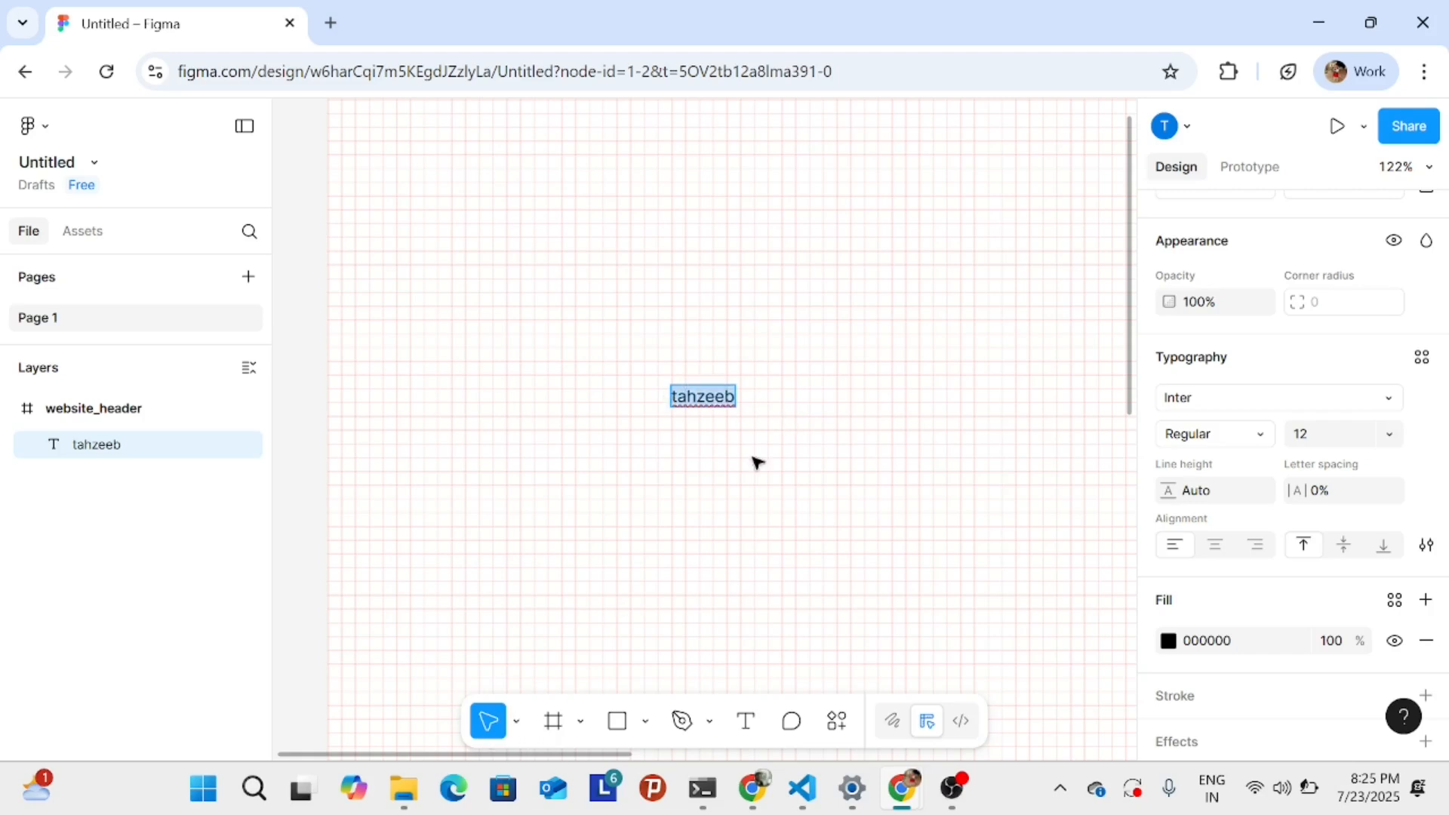
key(Escape)
drag(521, 380, 373, 369)
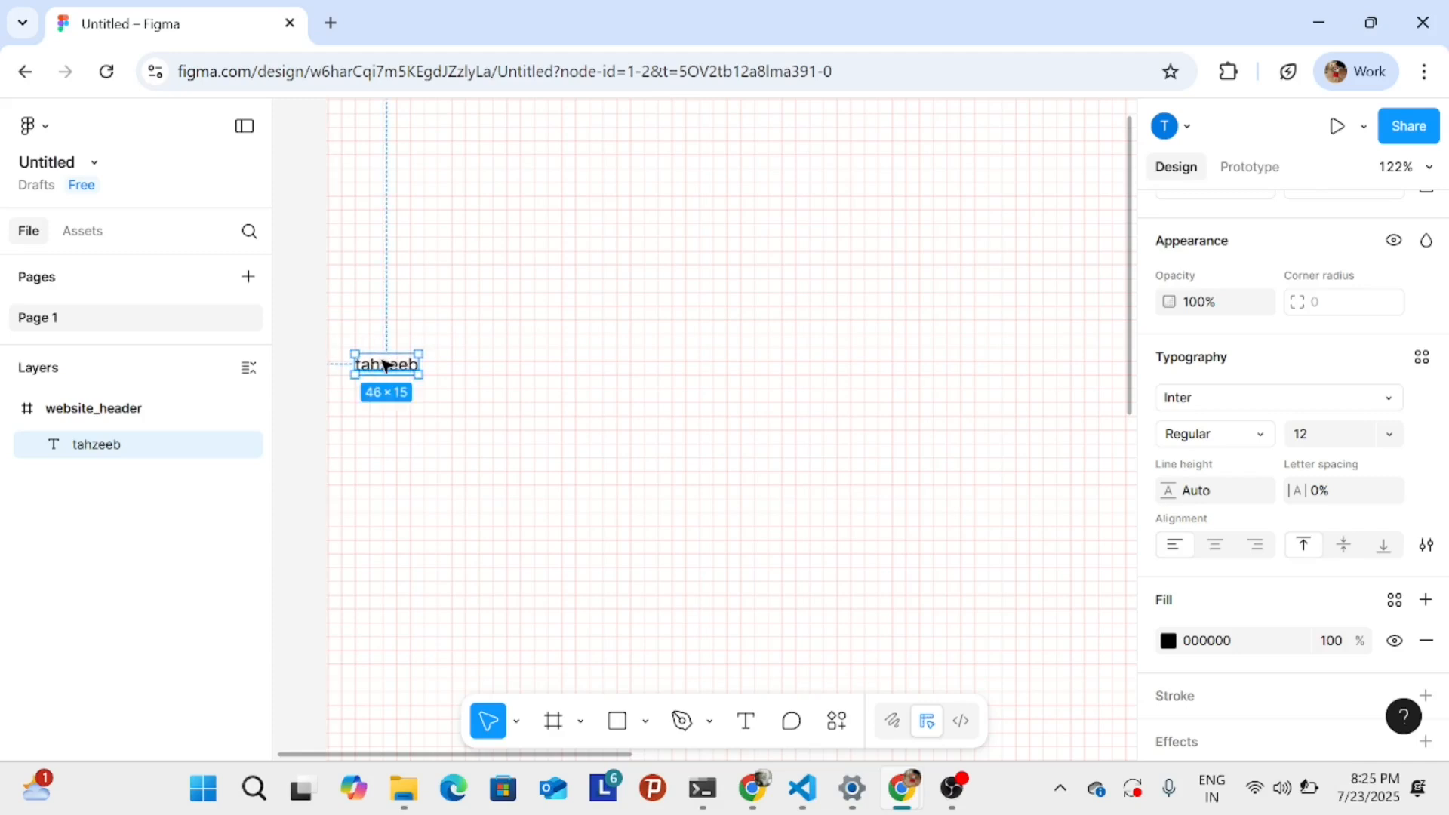
- Duplicate the name text and move the lower of the two layers straight down, leaving a small gap between them
key(ctrl+d)
click(178, 479)
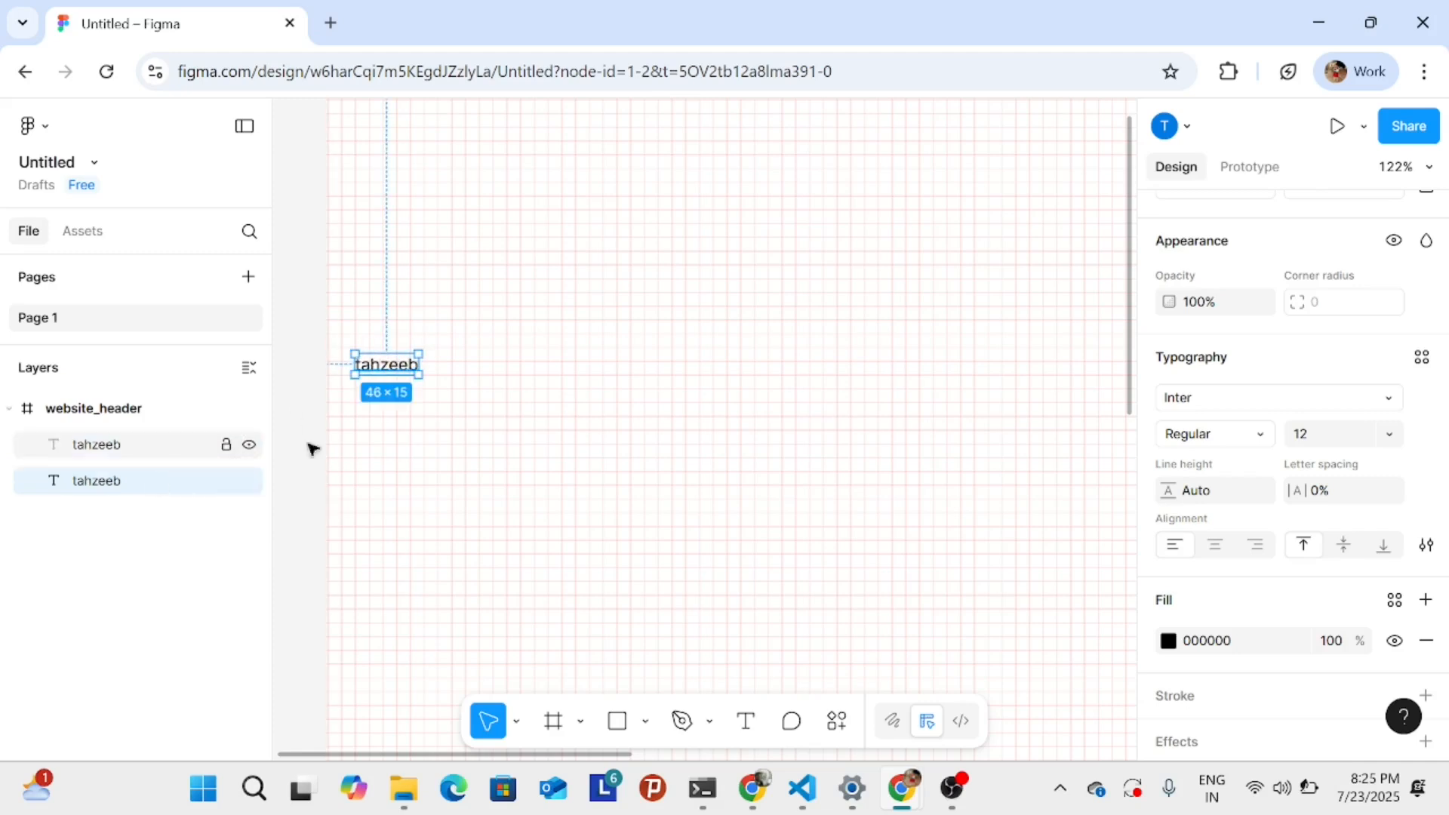
drag(381, 363, 381, 399)
- Shift the upper name text slightly left, out of line with the text below it
scroll(376, 458, up, 2)
scroll(376, 458, down, 2)
scroll(431, 457, down, 2)
scroll(456, 400, up, 10)
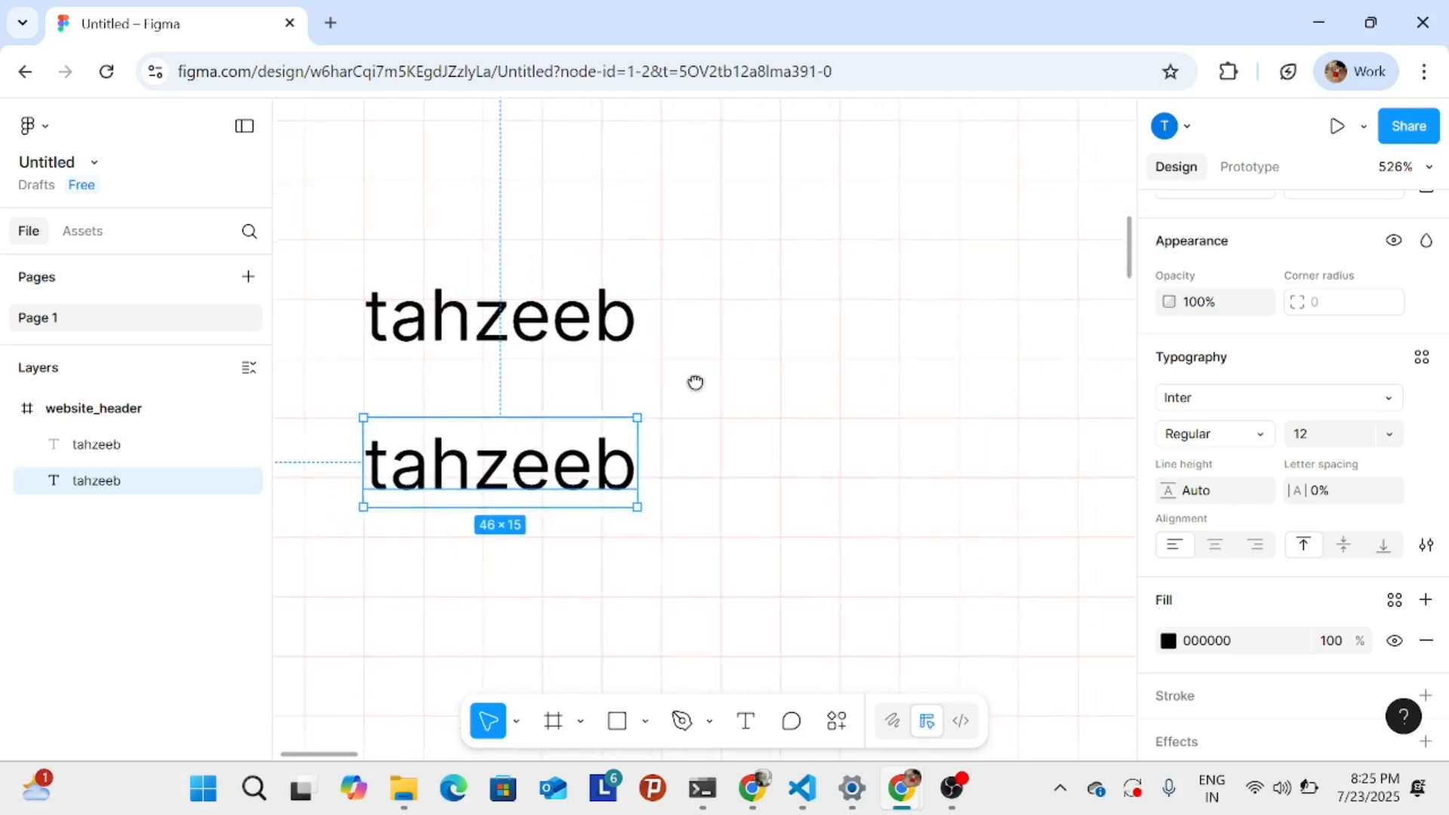
drag(695, 383, 751, 381)
scroll(460, 363, up, 3)
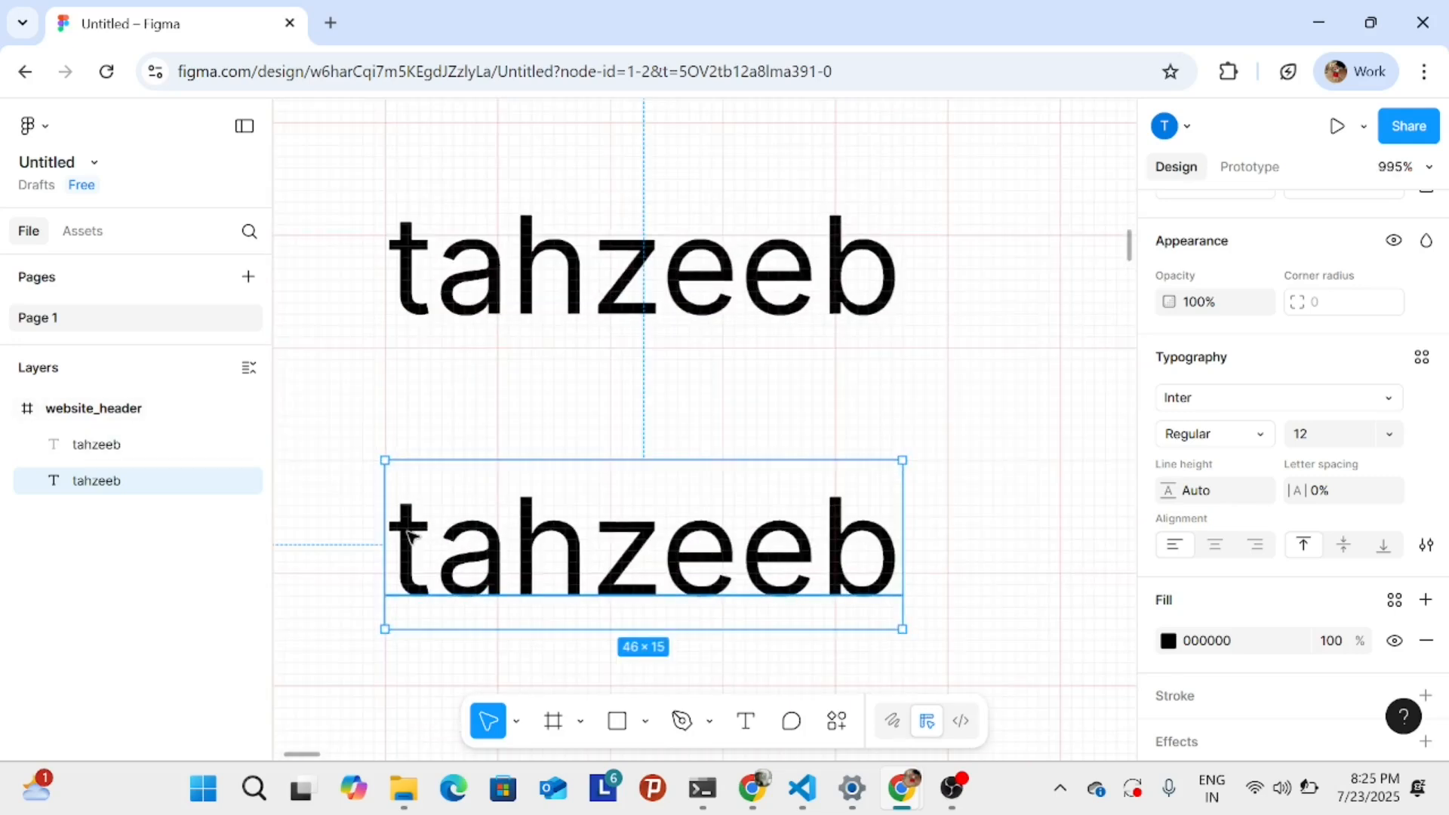
click(443, 262)
drag(508, 286, 486, 289)
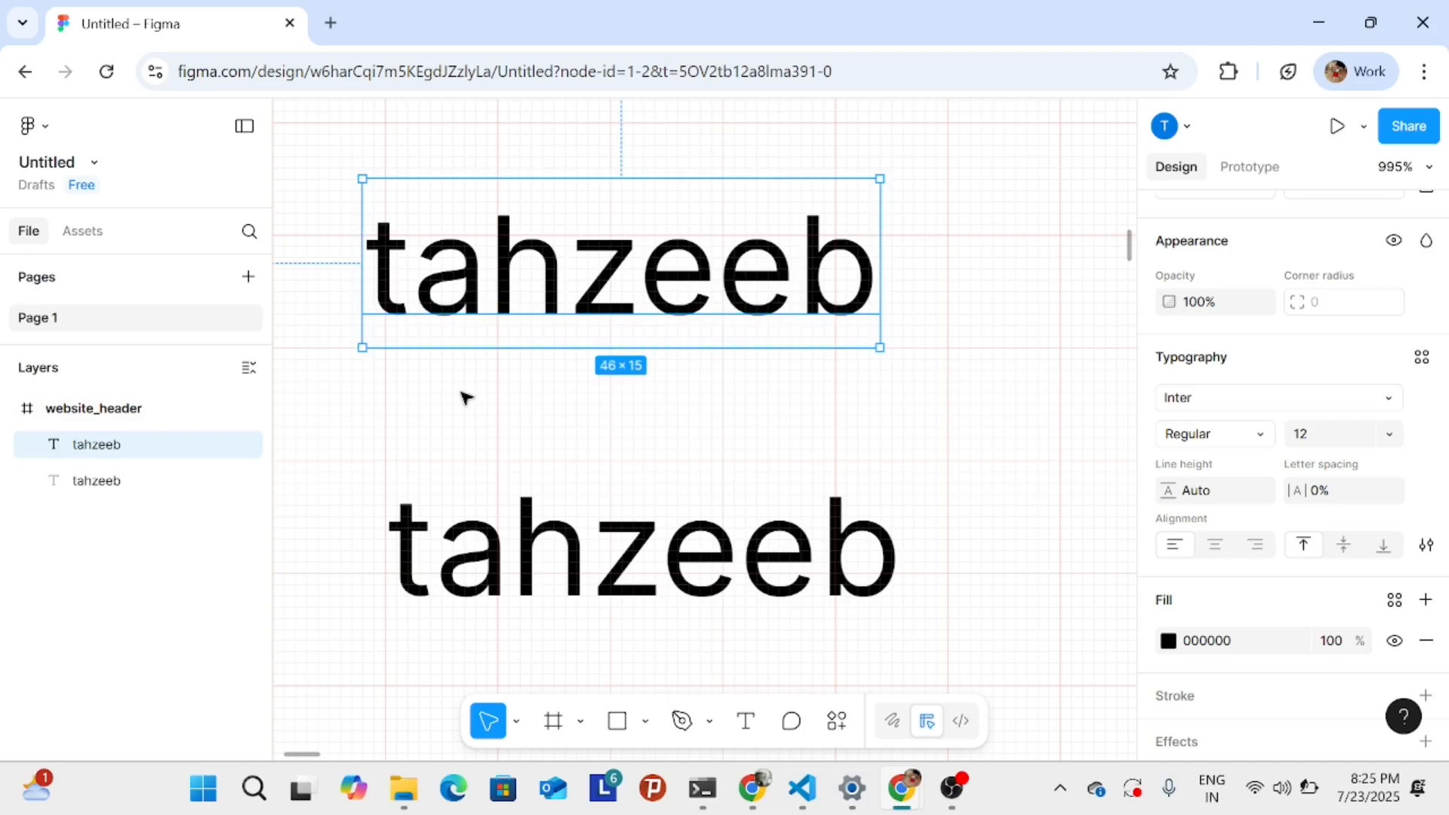
- Move the upper name text so its left and right edges line up with the text below
scroll(466, 398, down, 10)
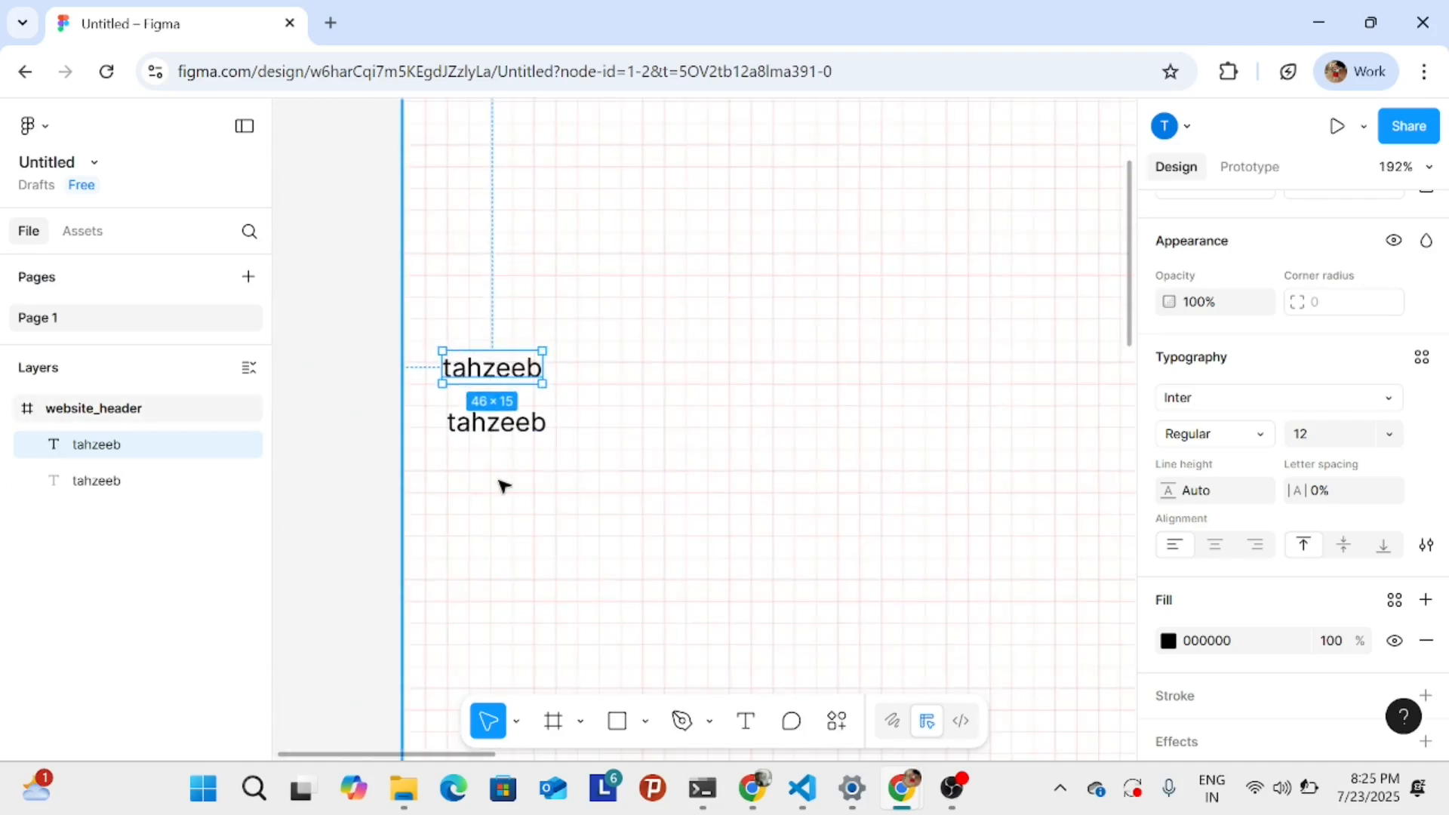
scroll(505, 483, down, 3)
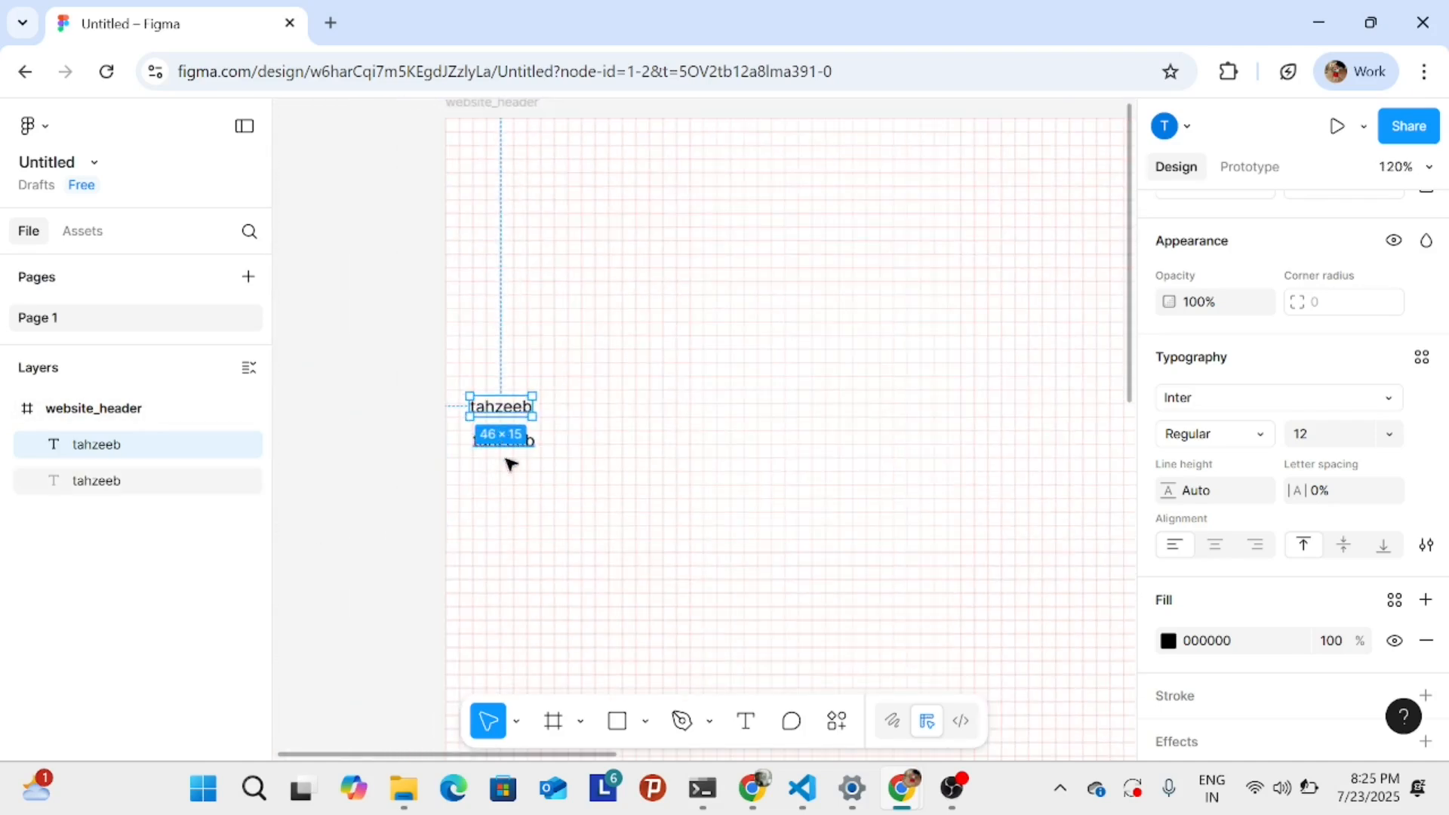
scroll(504, 418, up, 5)
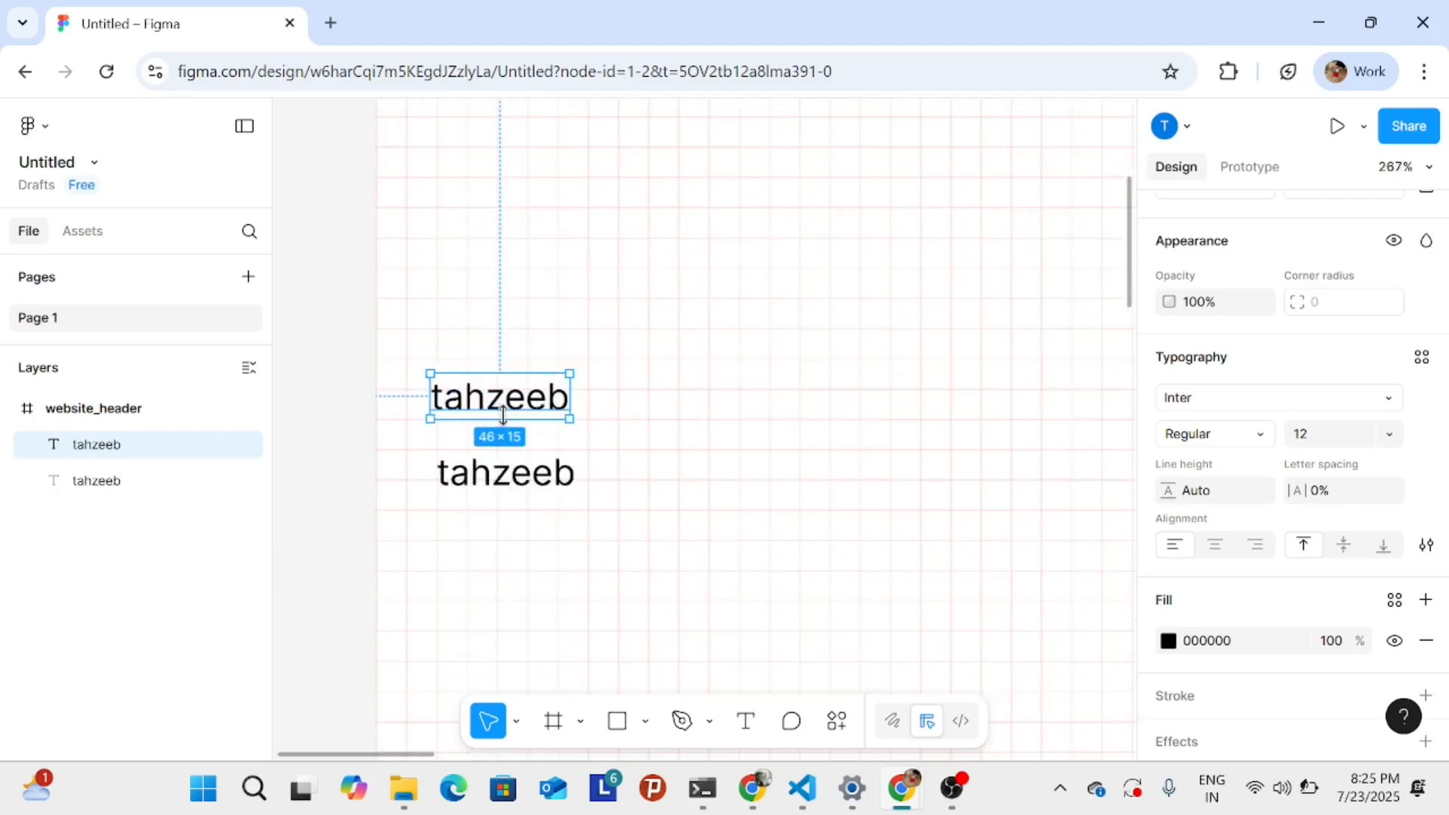
scroll(503, 415, up, 3)
drag(498, 400, 489, 384)
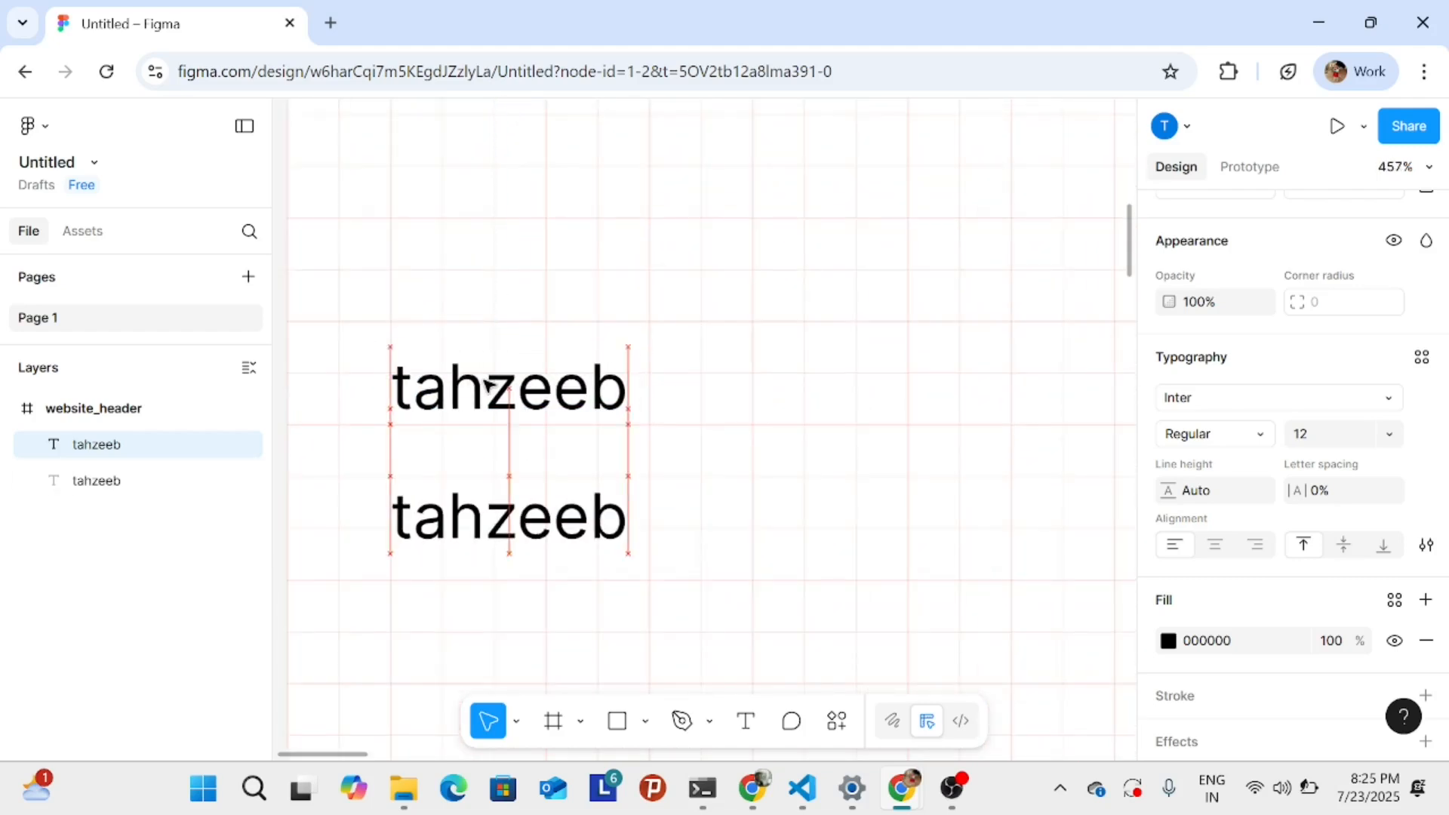
- Move the upper name text slightly up and left, out of alignment with the lower text, and clear the selection
double_click(526, 397)
click(484, 386)
key(Escape)
mouse_move(544, 414)
mouse_down()
mouse_move(527, 414)
mouse_move(545, 415)
mouse_up()
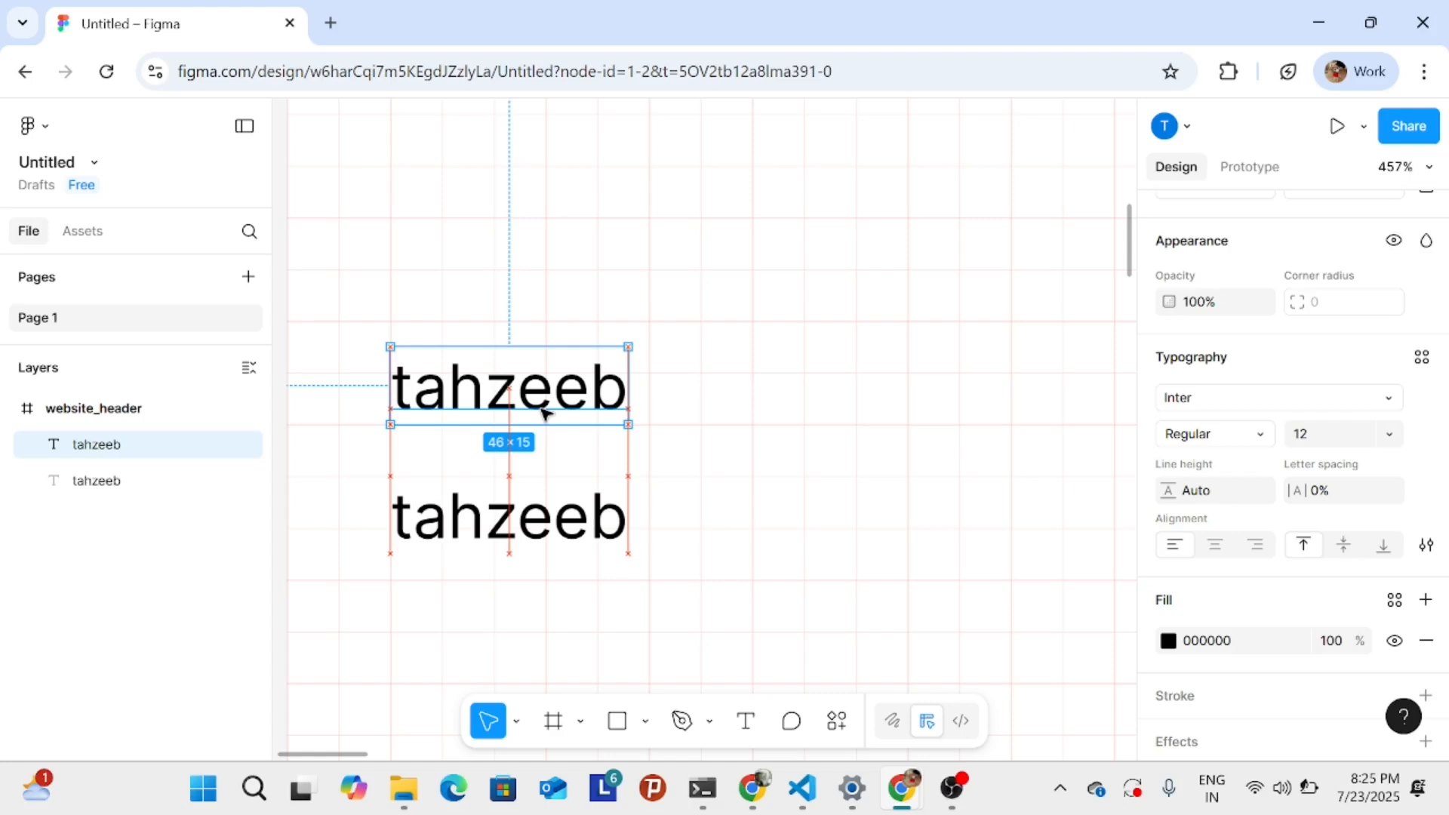
drag(542, 424, 518, 383)
scroll(389, 512, down, 8)
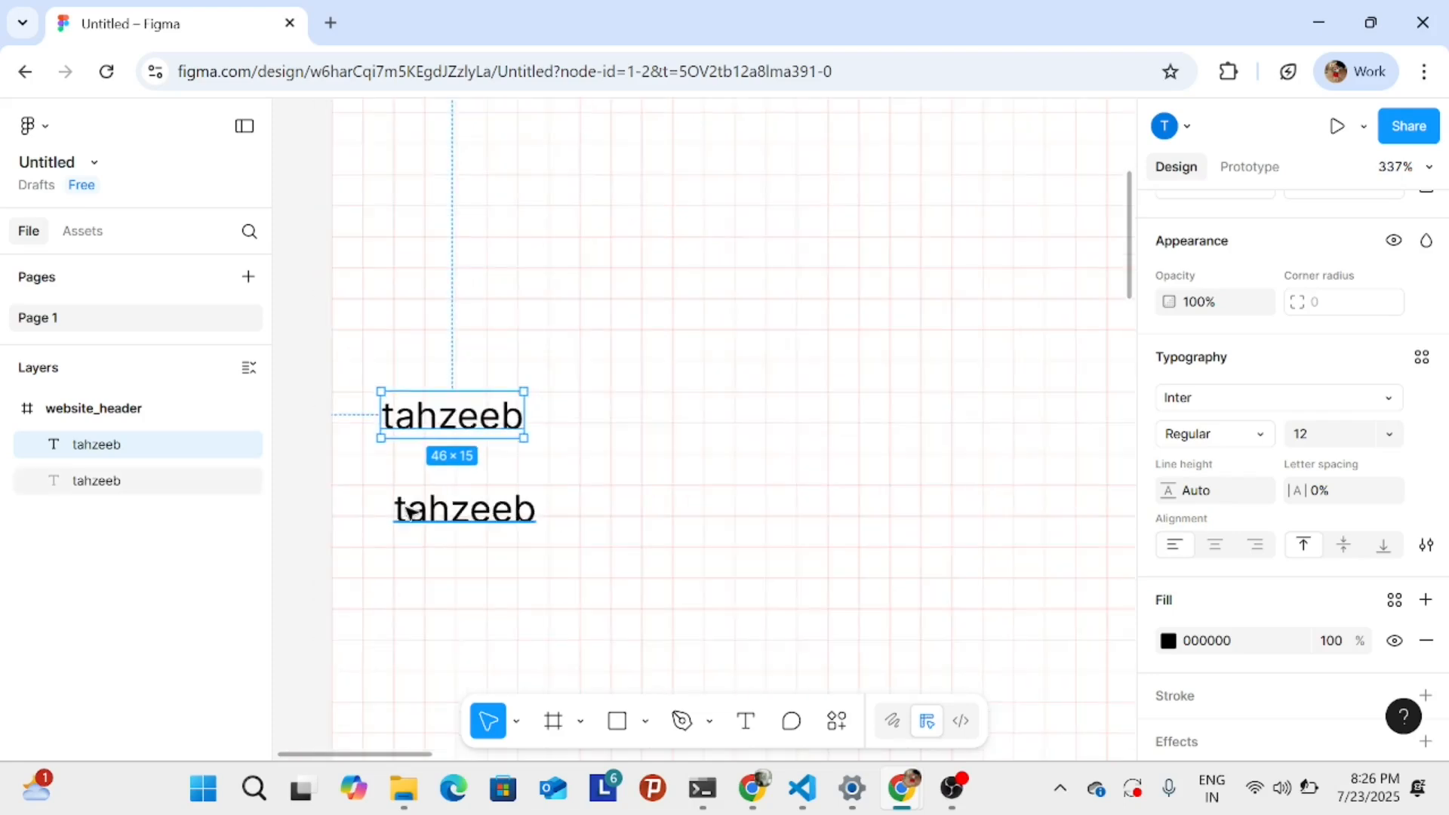
drag(381, 546, 385, 417)
click(323, 498)
- Compare the positions of the two name texts against the grid lines, from the frame overview to a close-up
scroll(323, 495, down, 5)
scroll(344, 491, down, 2)
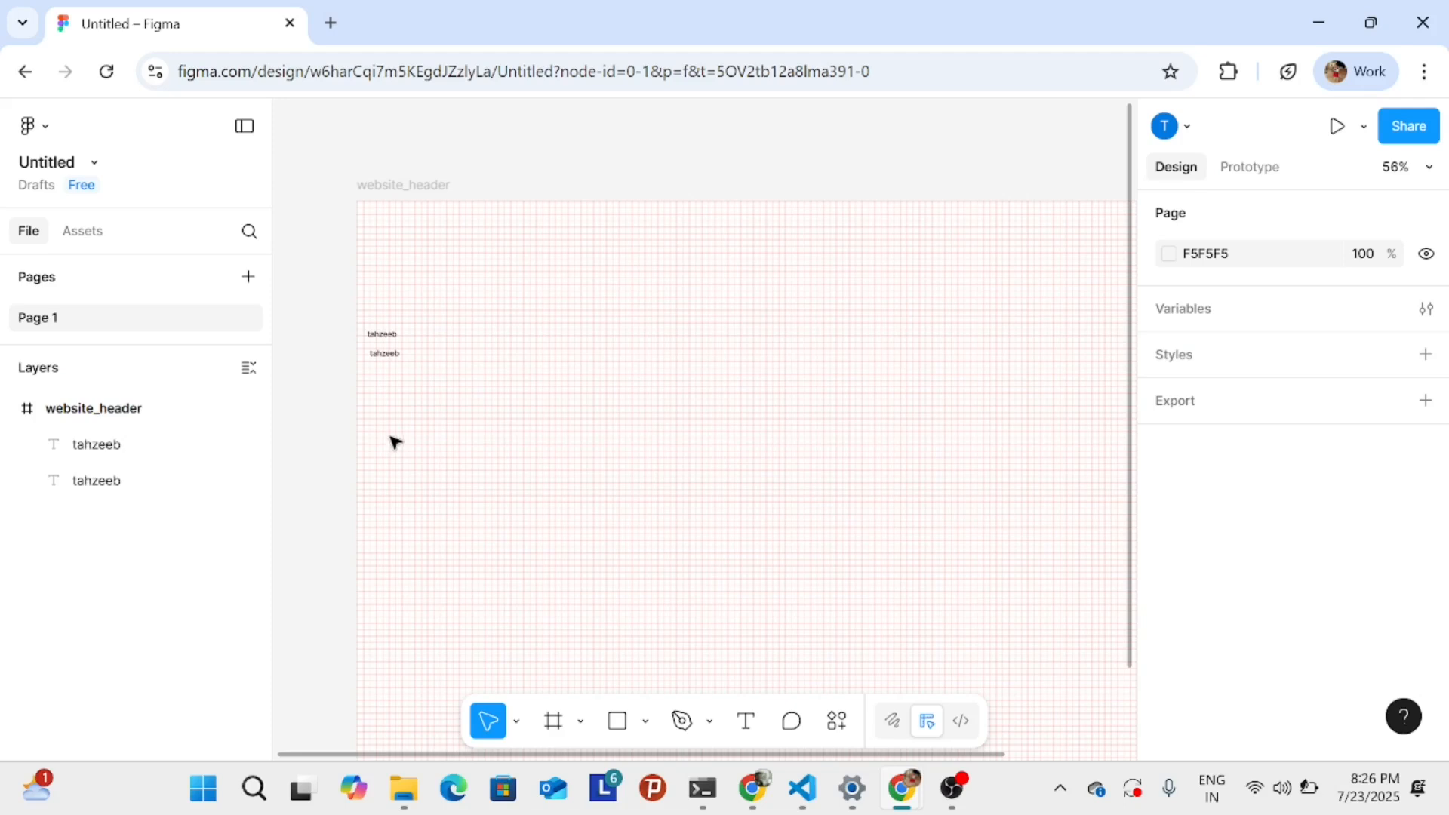
scroll(351, 419, up, 1)
scroll(344, 427, up, 5)
scroll(370, 386, up, 3)
scroll(395, 386, up, 5)
scroll(418, 405, down, 6)
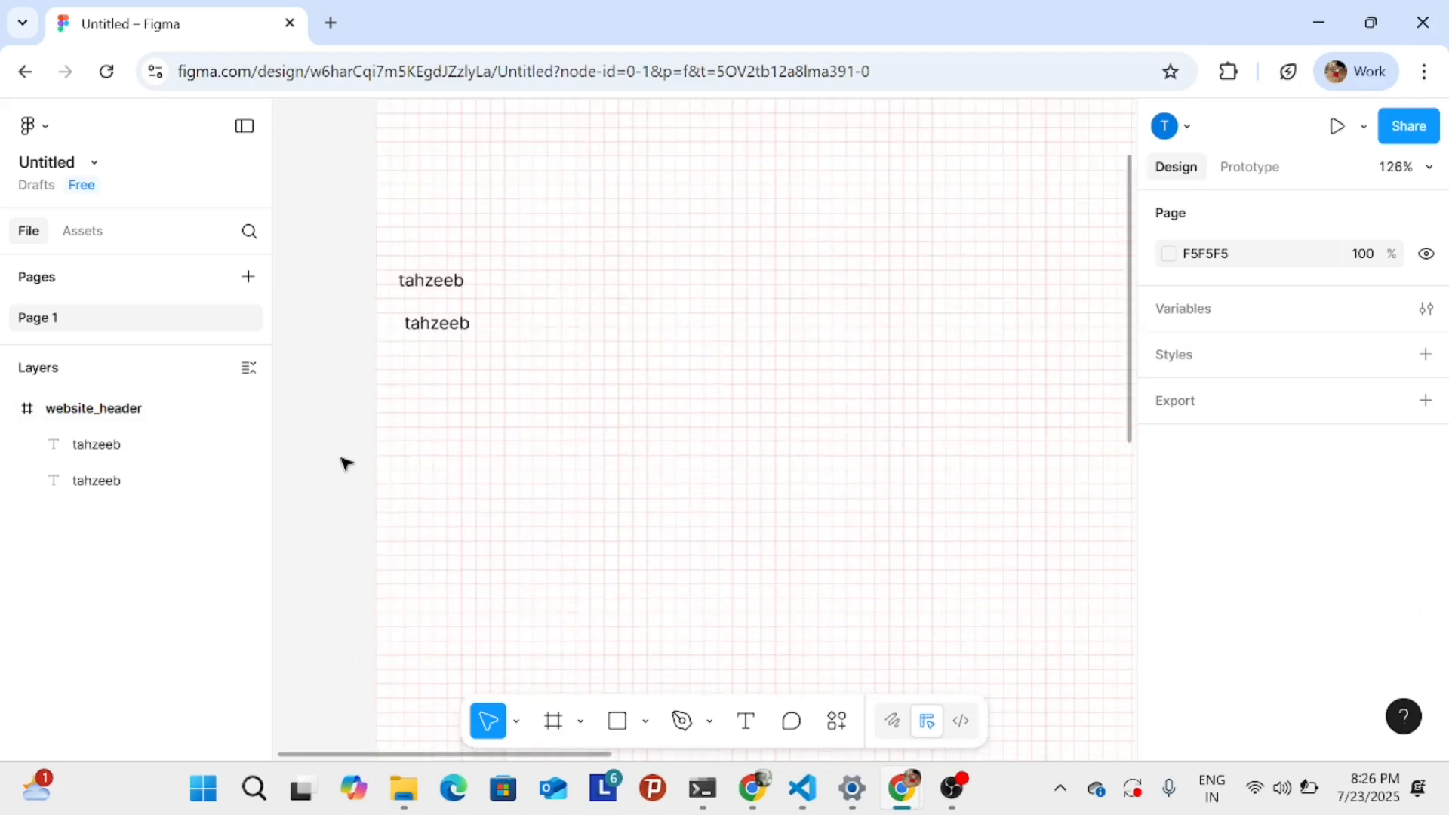
scroll(344, 464, up, 5)
scroll(340, 456, up, 2)
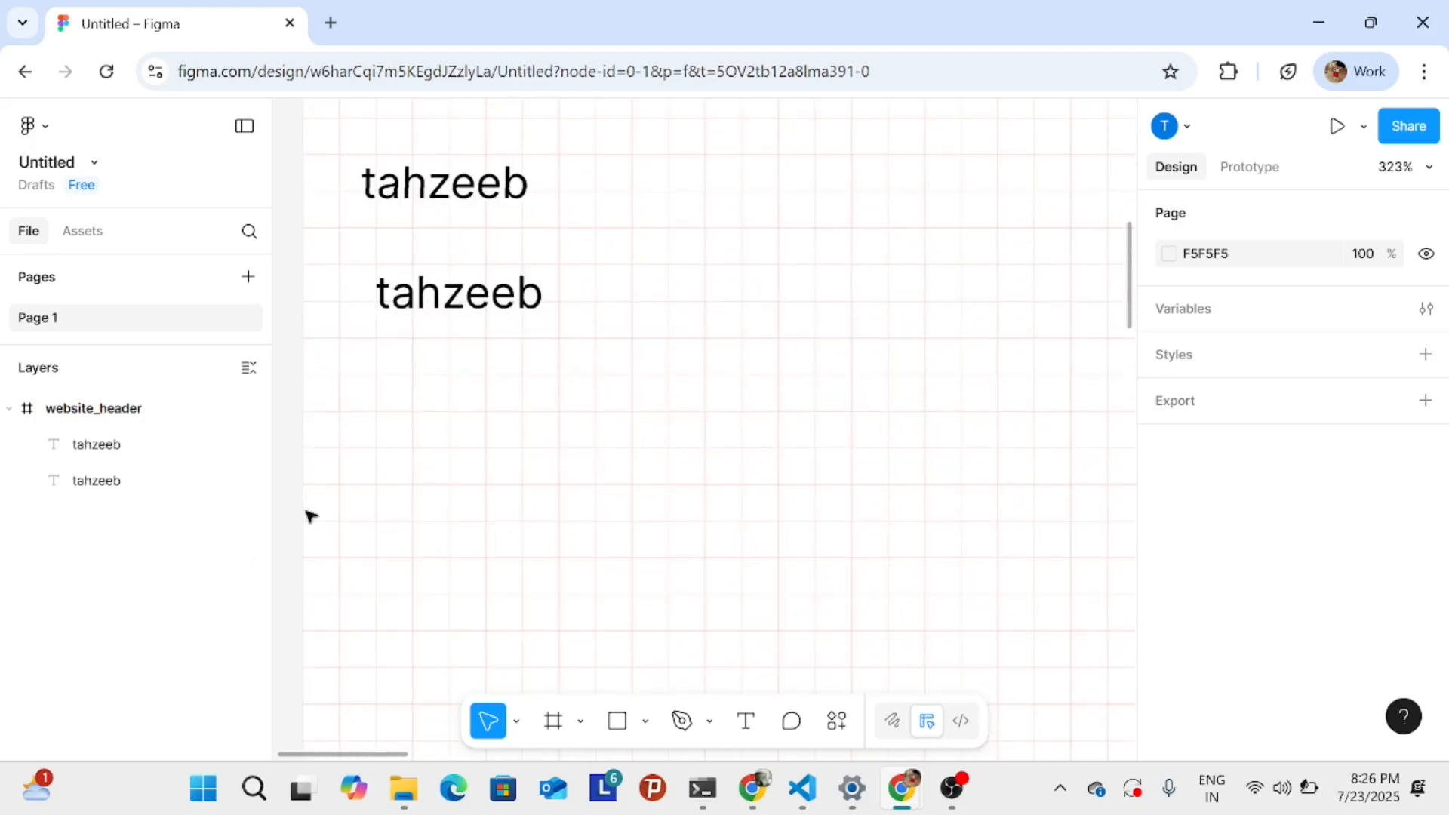
- Open the lower name text for editing, examine how its box sits on the grid, and leave text editing
double_click(448, 306)
scroll(407, 273, up, 6)
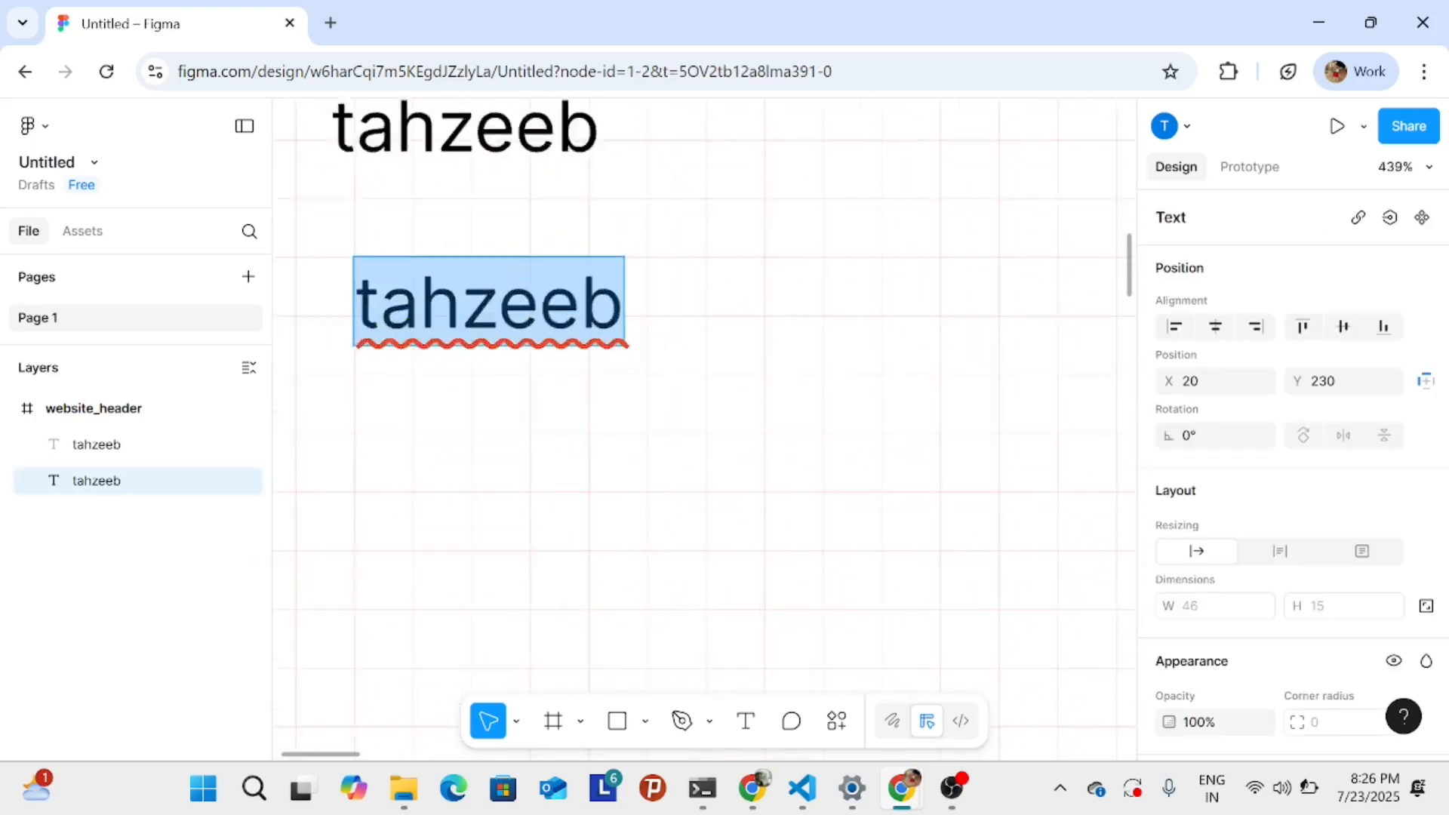
scroll(517, 314, up, 3)
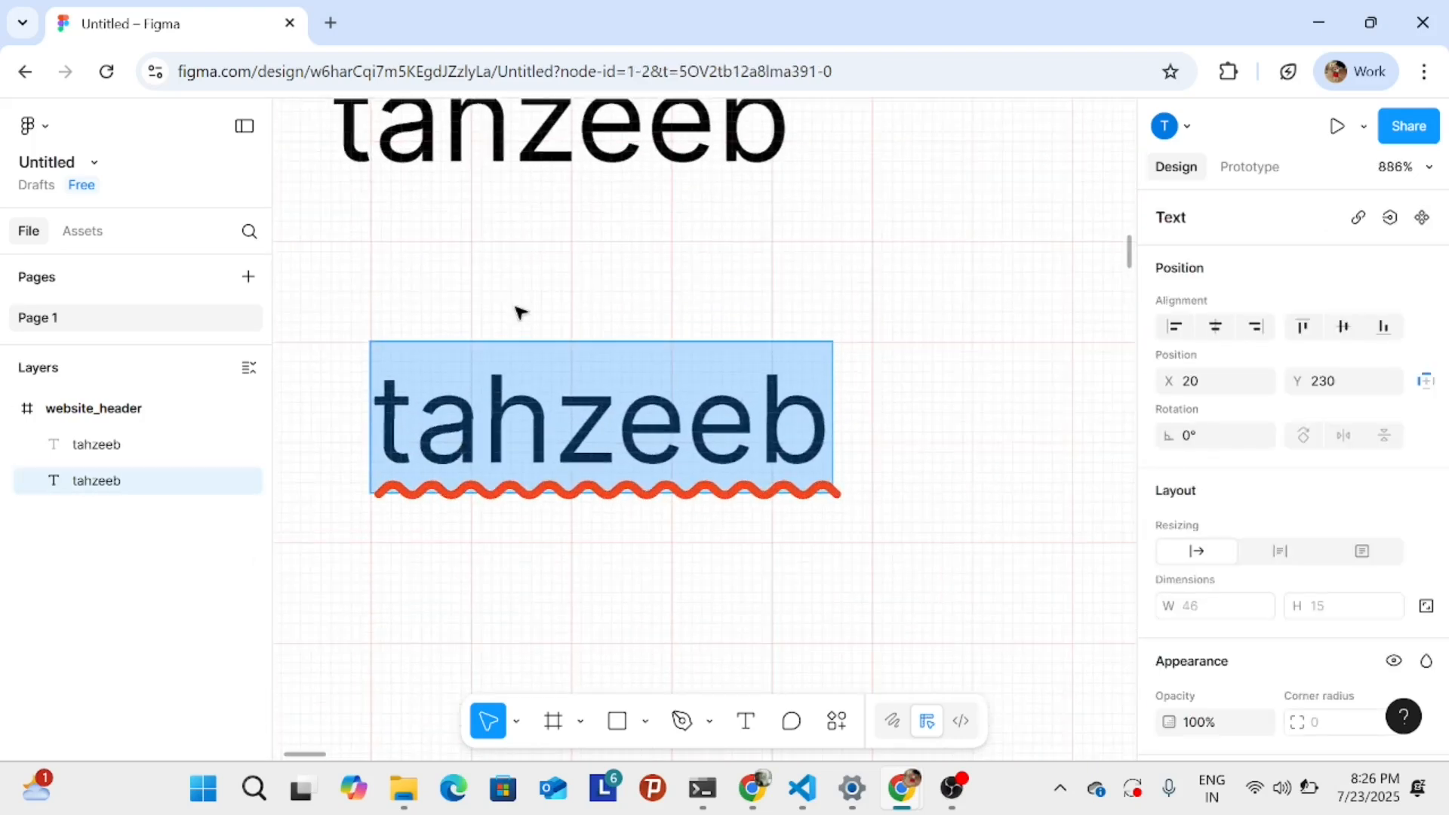
scroll(540, 345, down, 3)
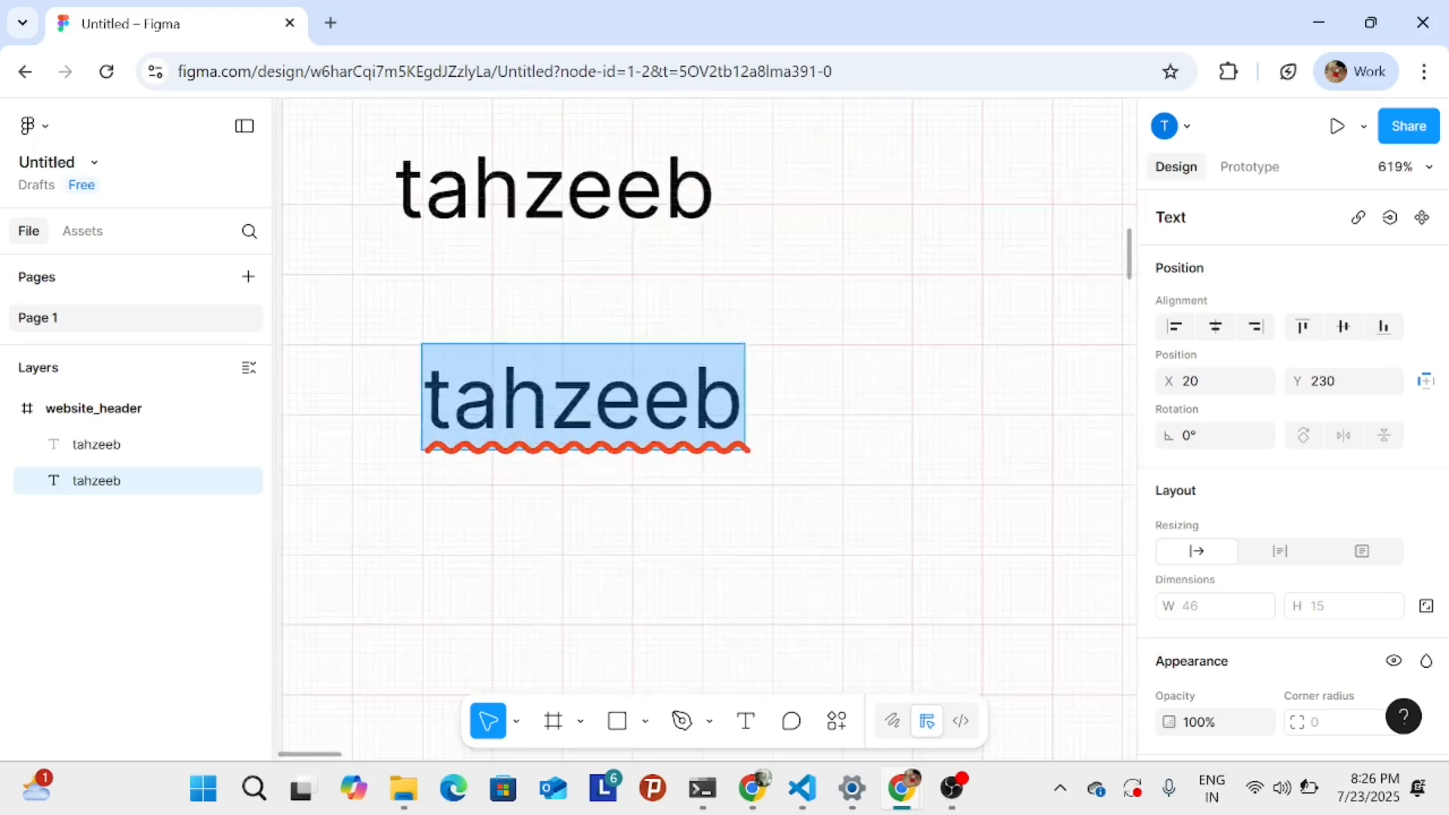
scroll(541, 345, down, 1)
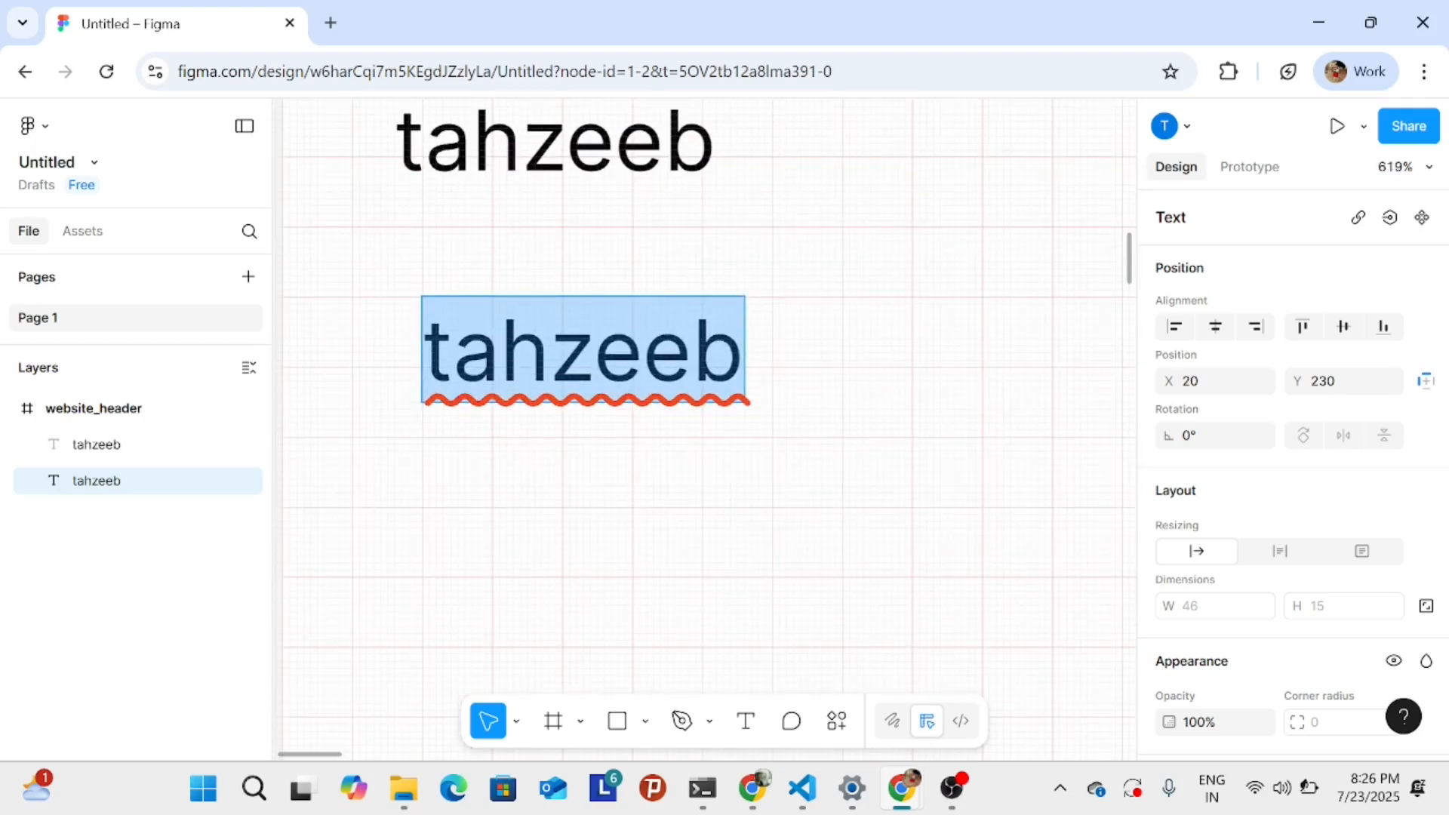
scroll(479, 382, down, 1)
scroll(478, 382, up, 3)
scroll(478, 381, down, 4)
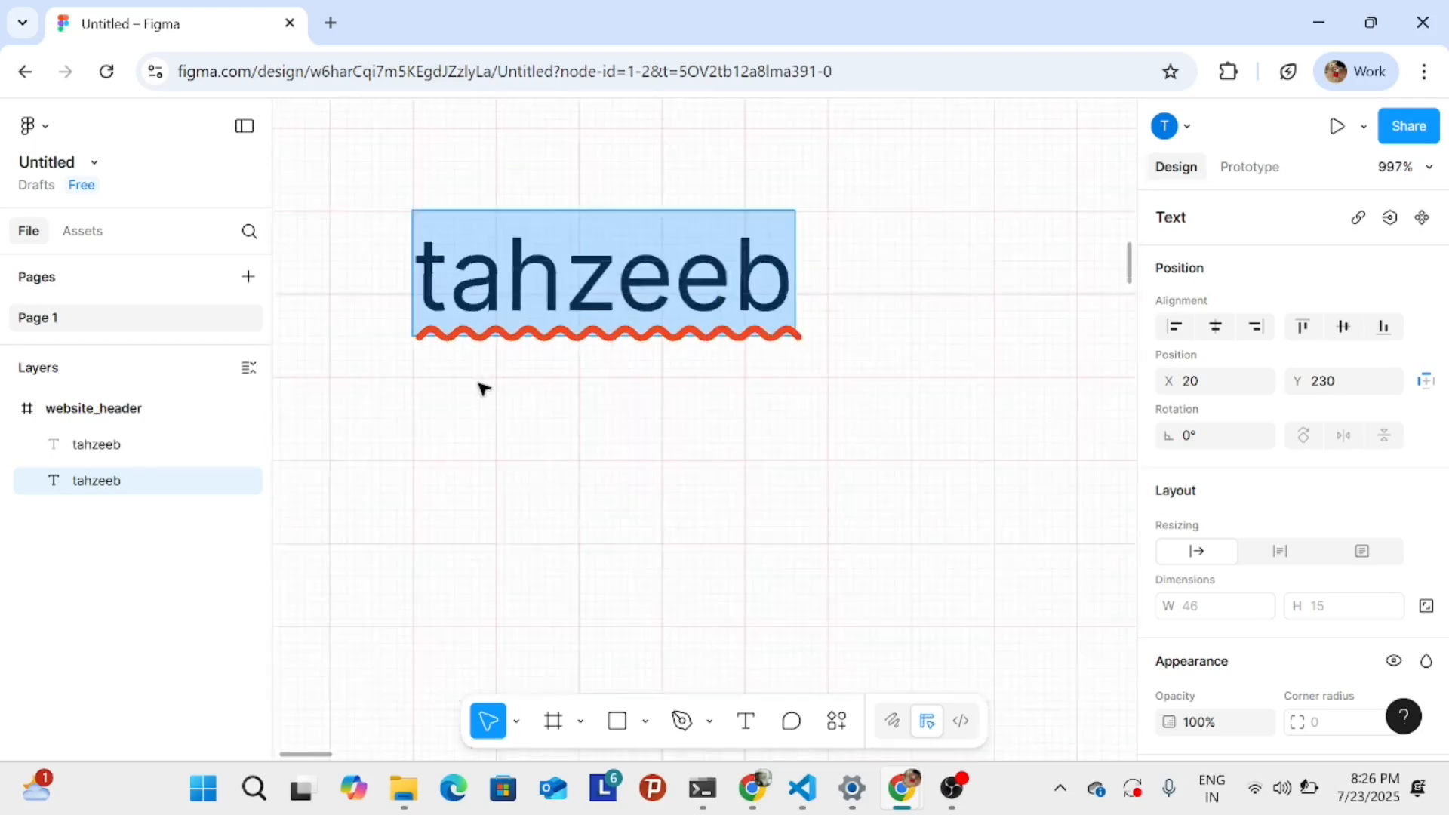
scroll(483, 389, down, 3)
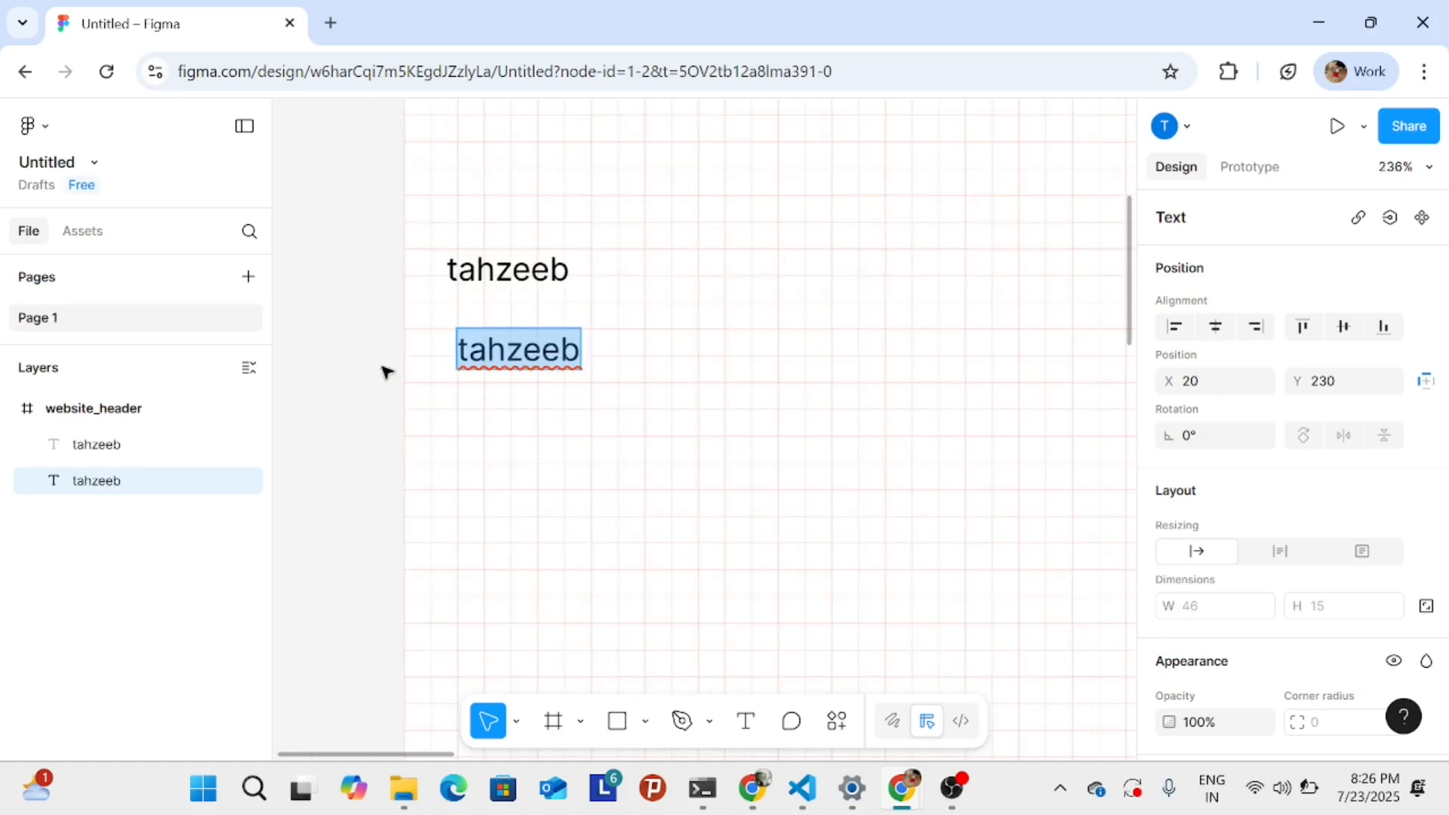
key(Escape)
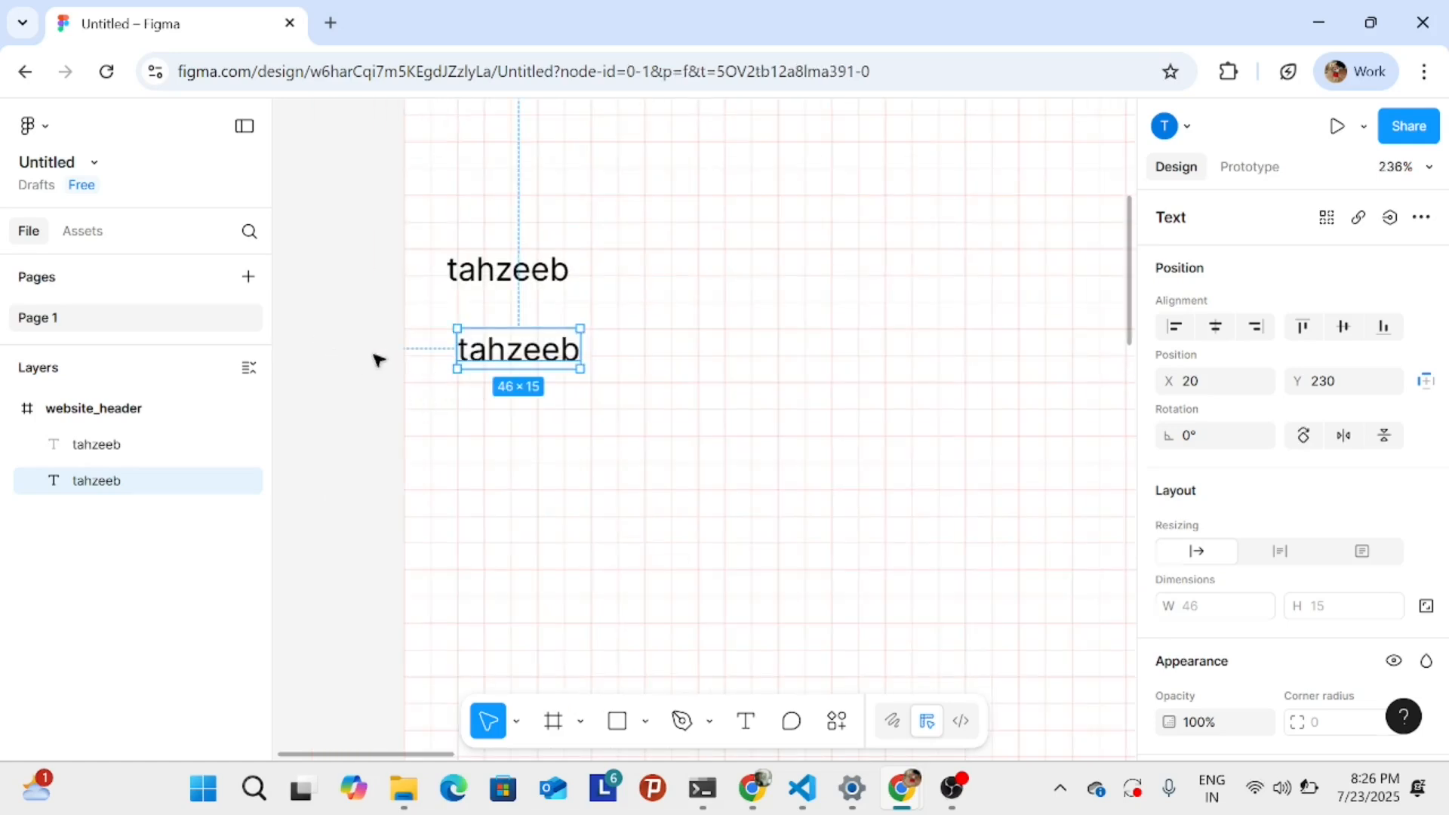
- Select the lower and upper name texts in turn to compare their positions on the grid
click(380, 360)
click(516, 355)
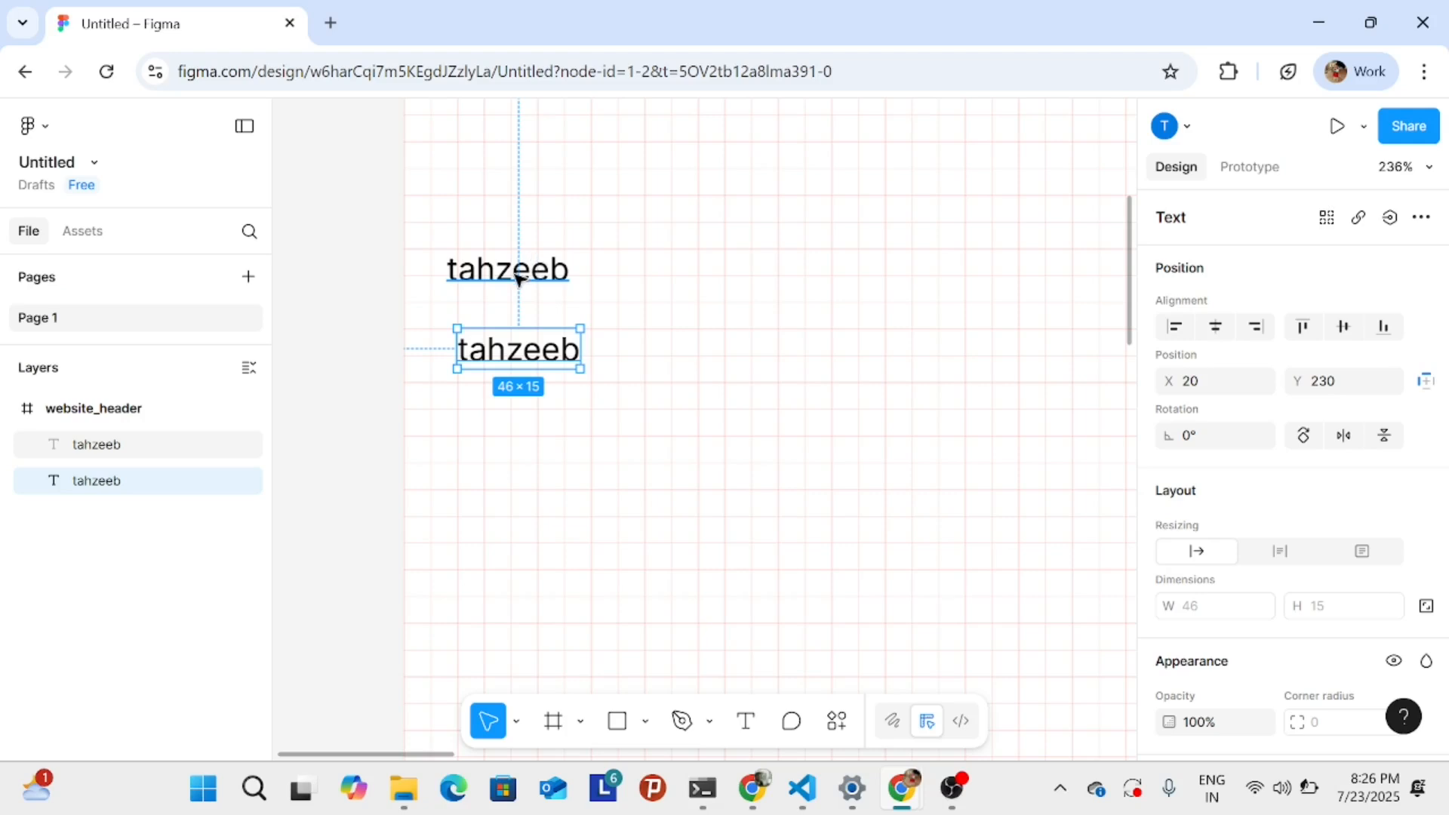
click(518, 279)
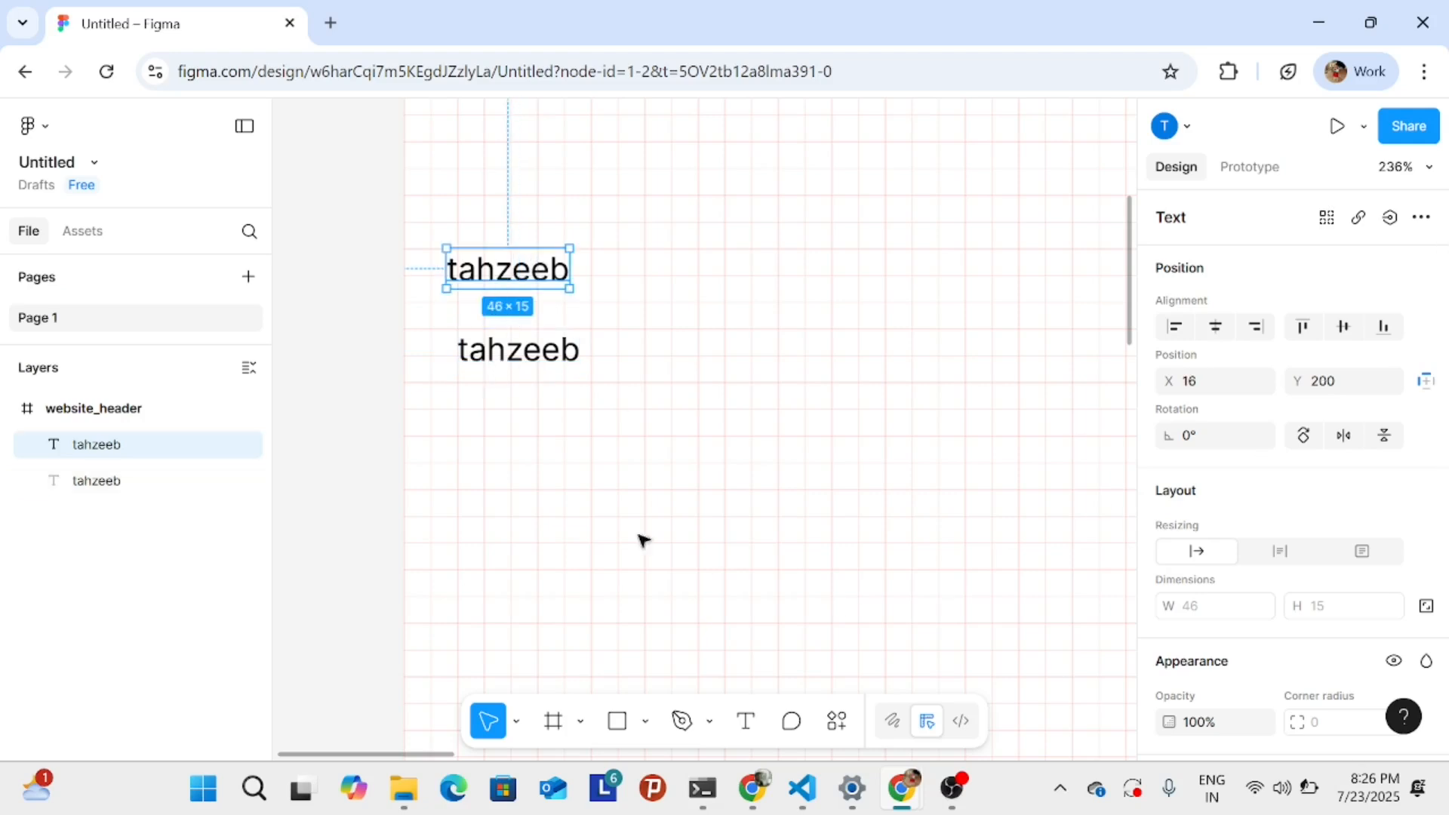
click(965, 804)
click(966, 806)
- Undo the text edits back to before the name text was duplicated and moved, and clear the selection
key(ctrl+z)
key(ctrl+z)
key(ctrl+z)
key(ctrl+z)
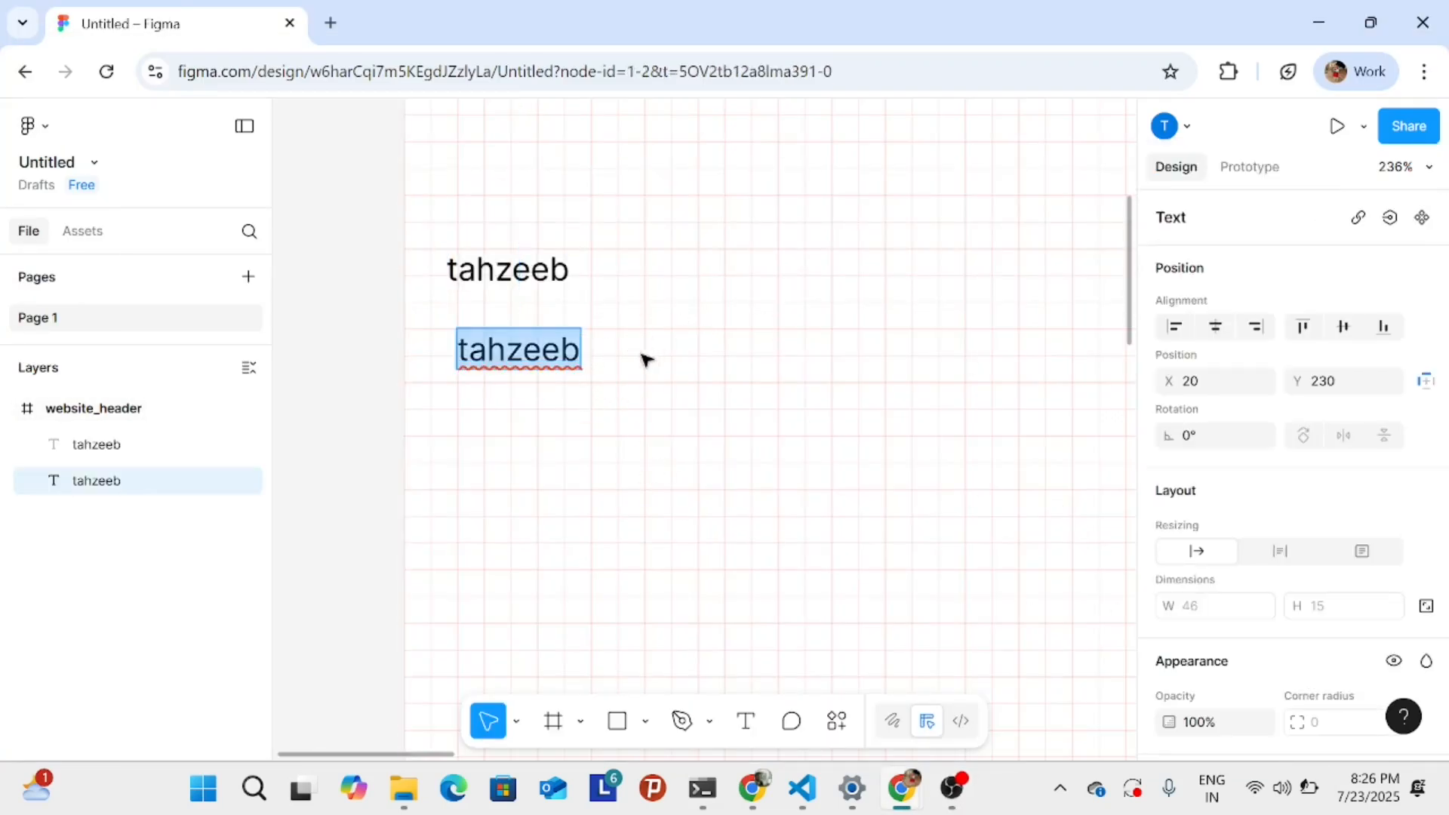
key(ctrl+z)
key(ctrl+z)
key(ctrl+z)
key(ctrl+z)
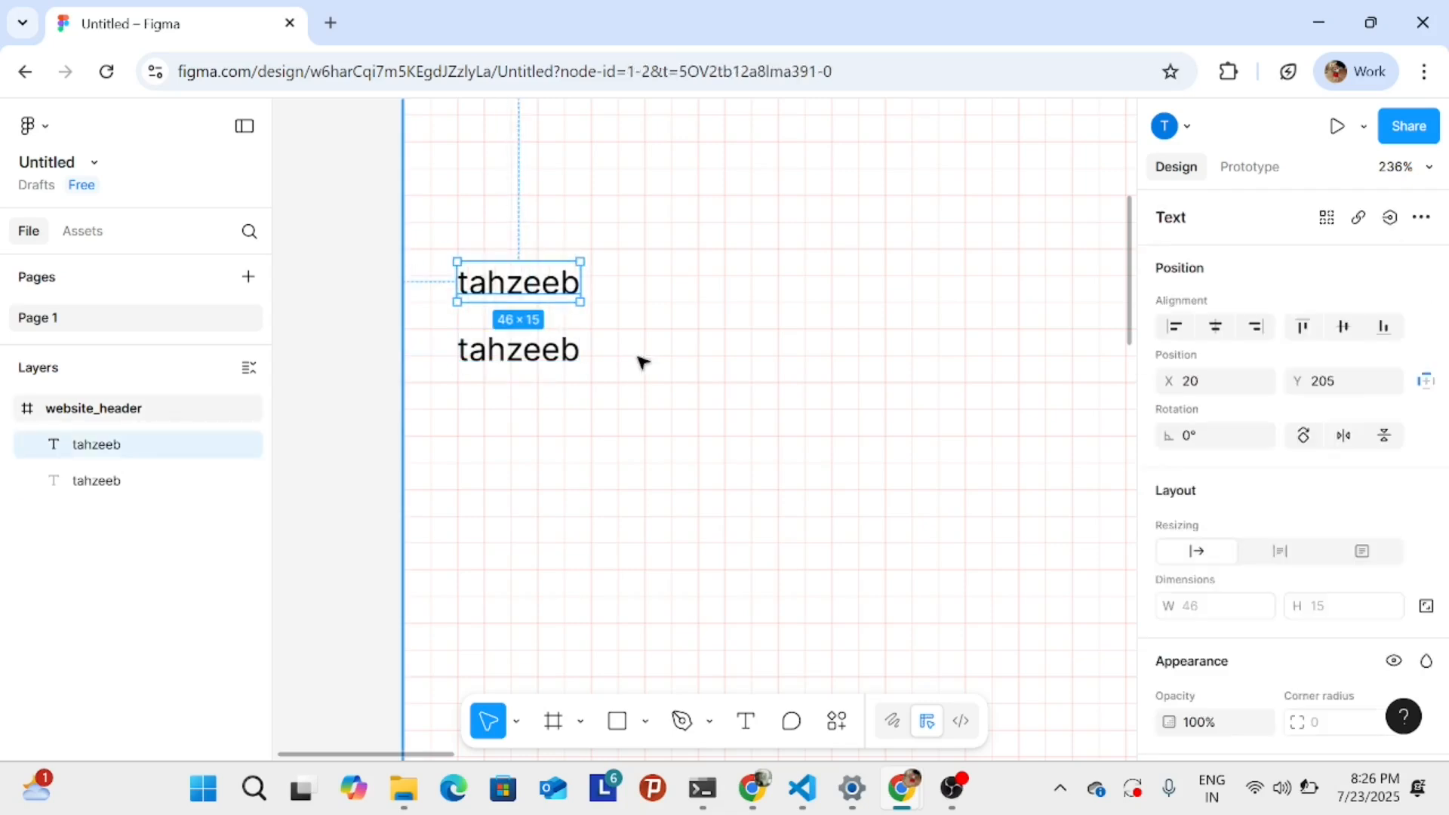
key(ctrl+z)
key(ctrl+z)
key(ctrl+z)
key(ctrl+z)
key(ctrl+z)
key(ctrl+z)
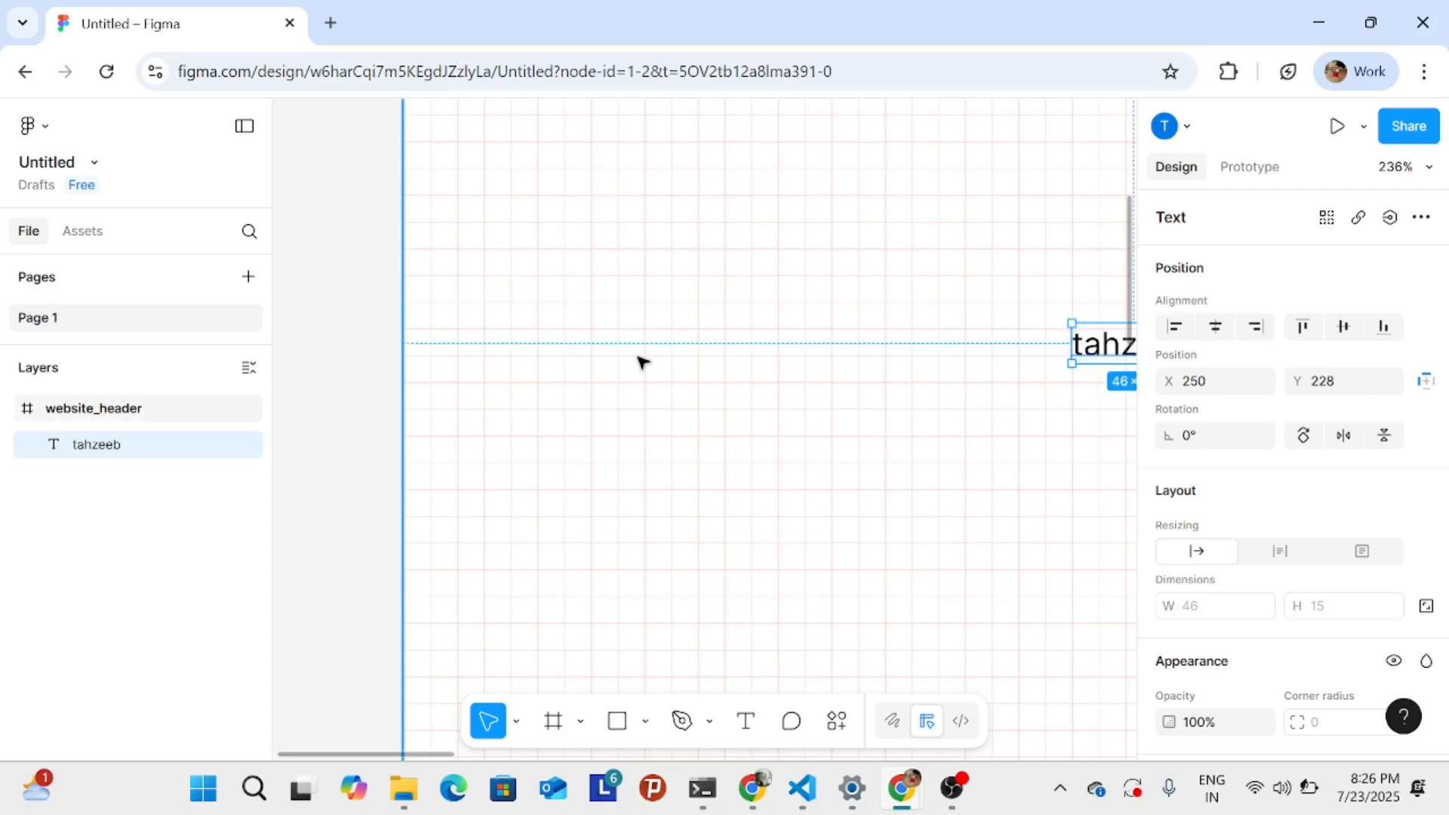
scroll(654, 367, up, 1)
scroll(655, 368, down, 3)
drag(692, 342, 462, 568)
scroll(562, 345, down, 2)
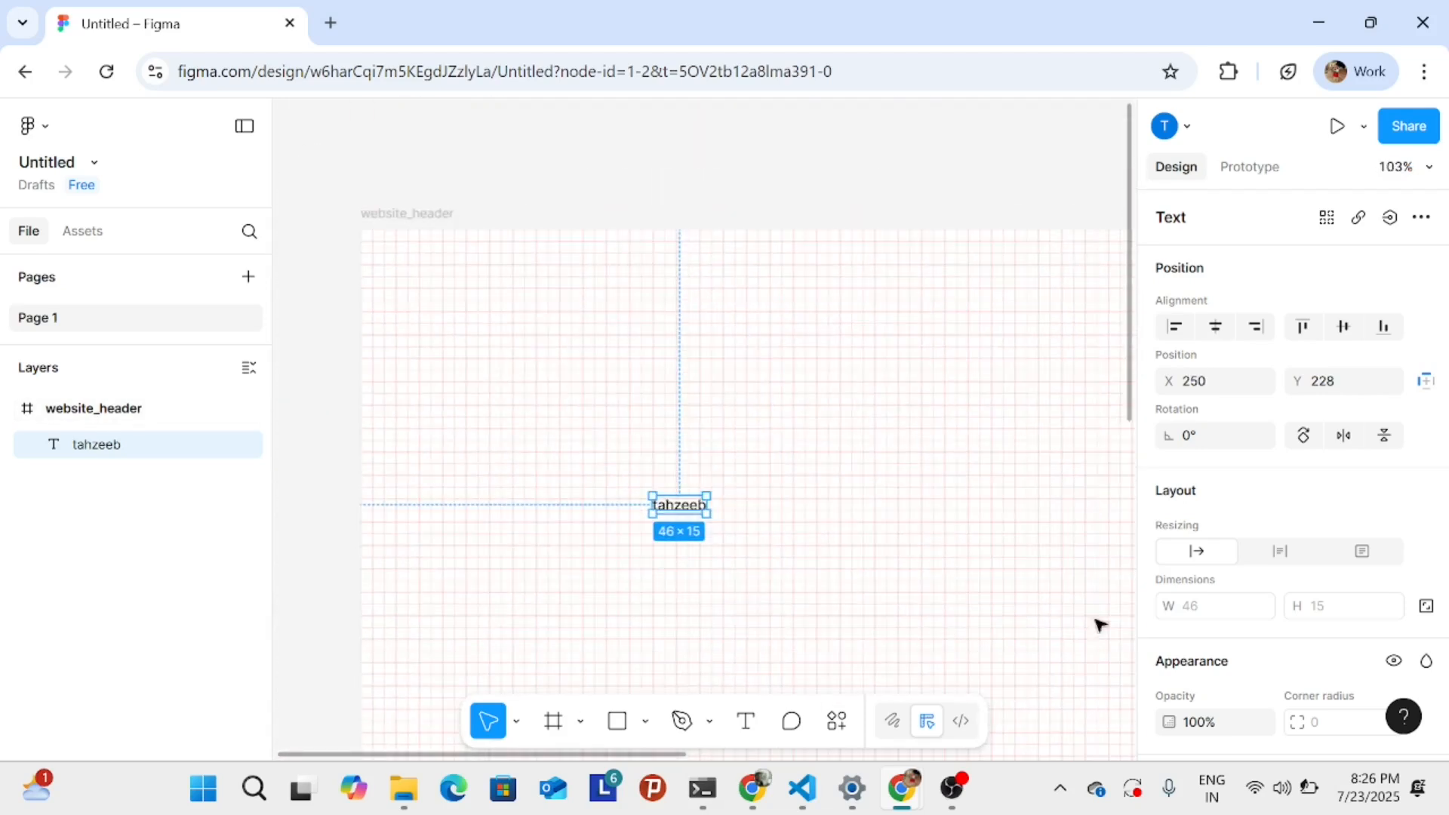
click(708, 405)
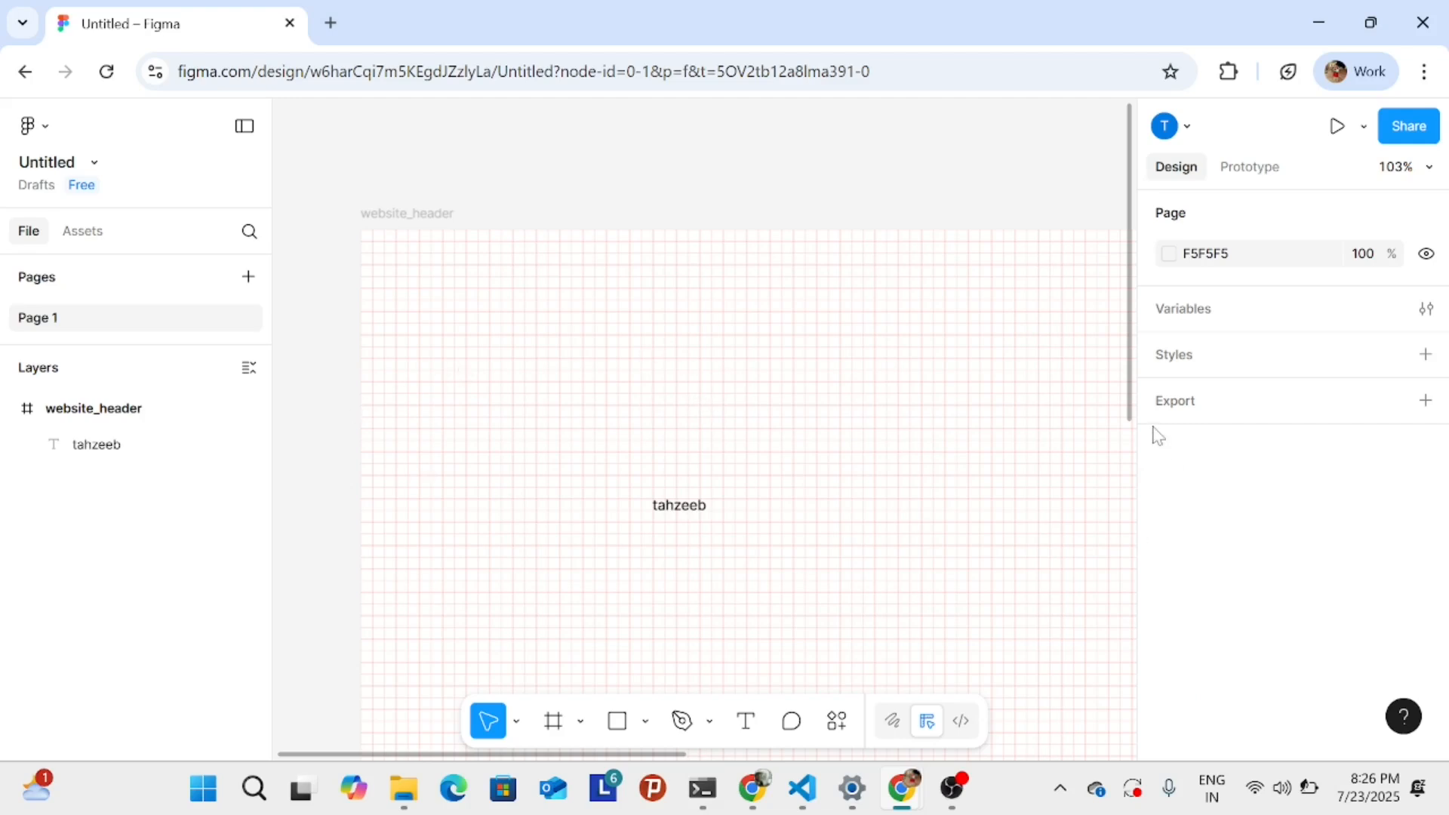
scroll(1072, 278, down, 1)
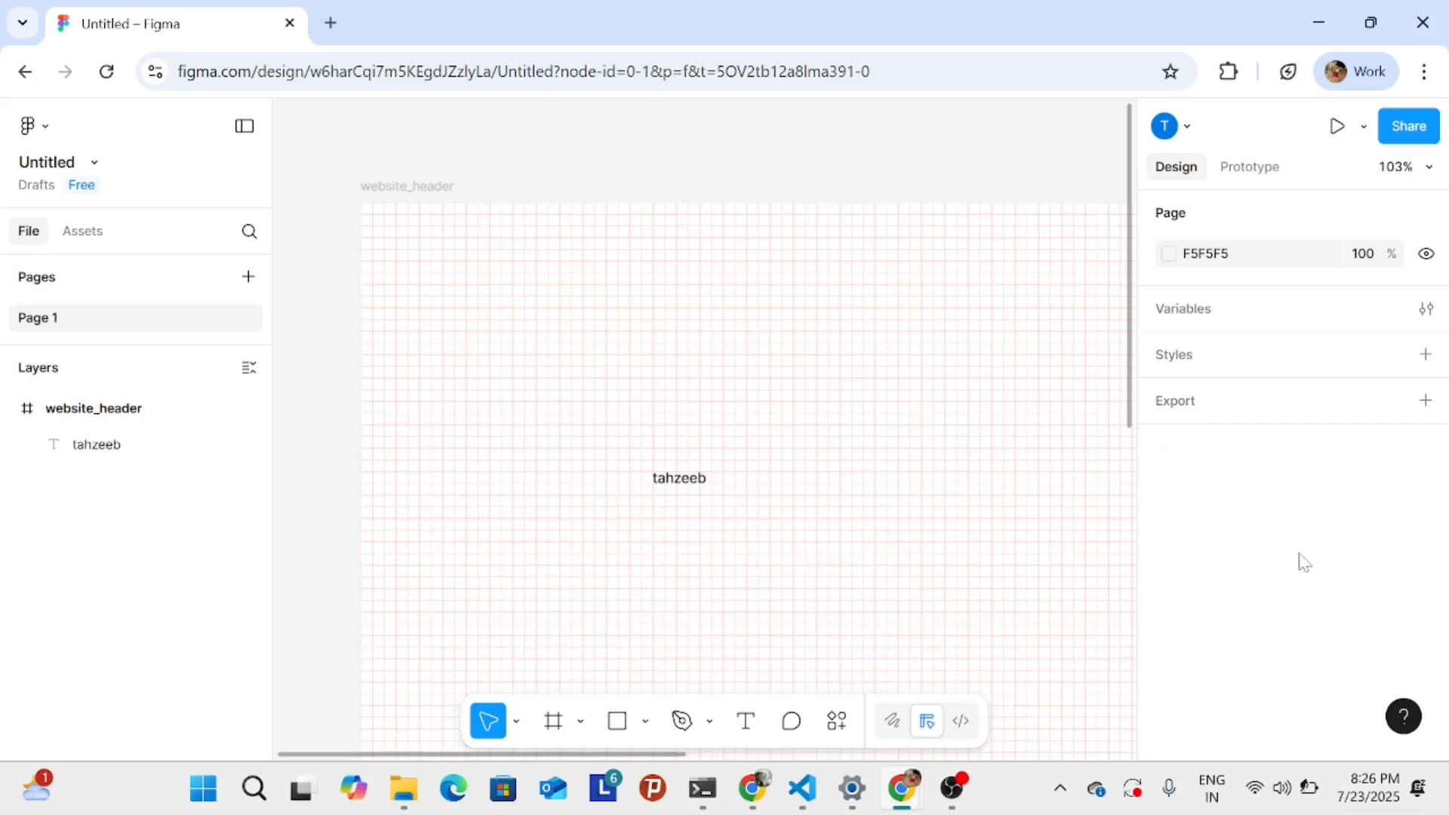
- Select the website_header frame and change its layout guide from Grid to Columns
click(202, 400)
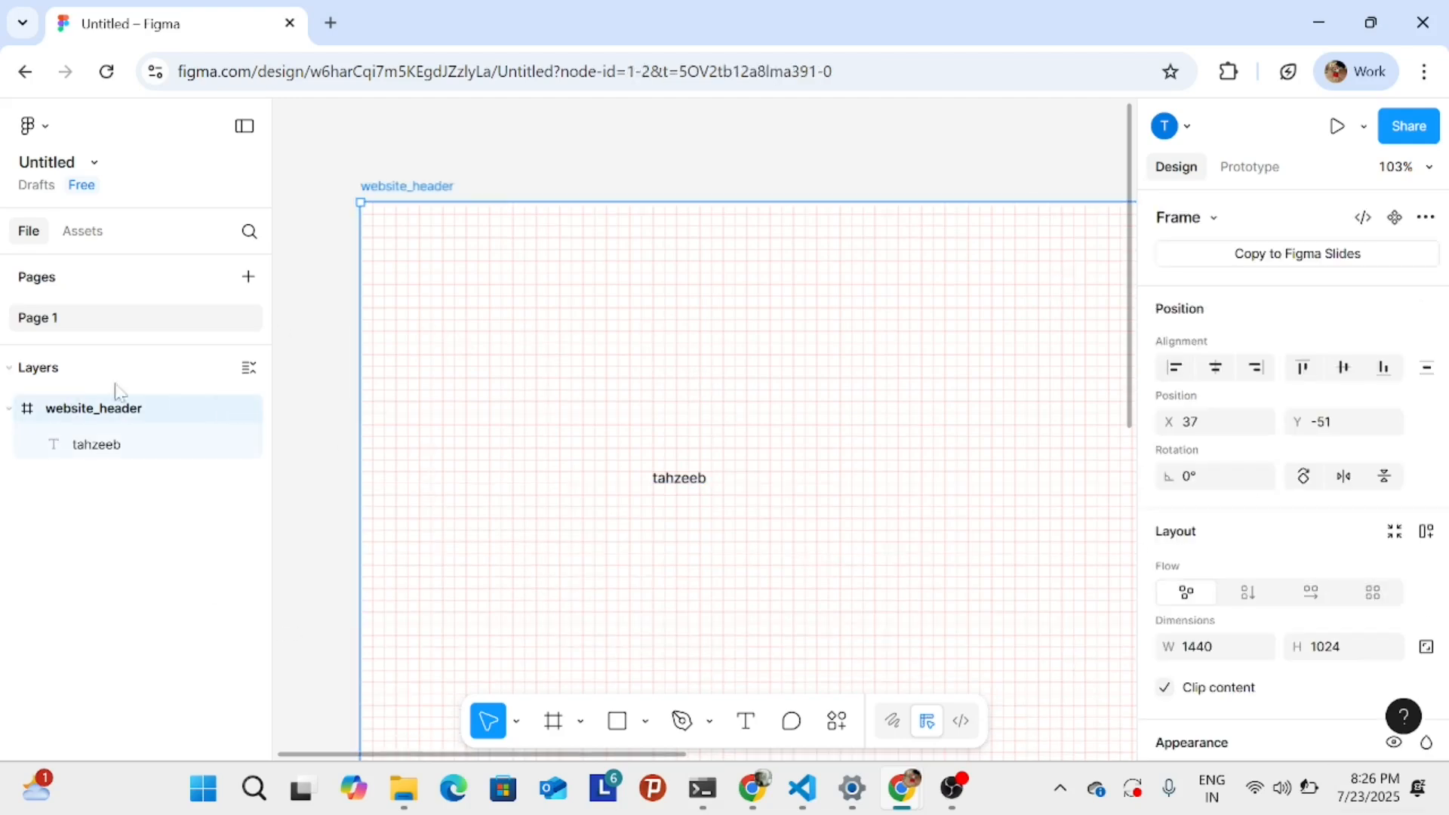
scroll(1285, 485, down, 5)
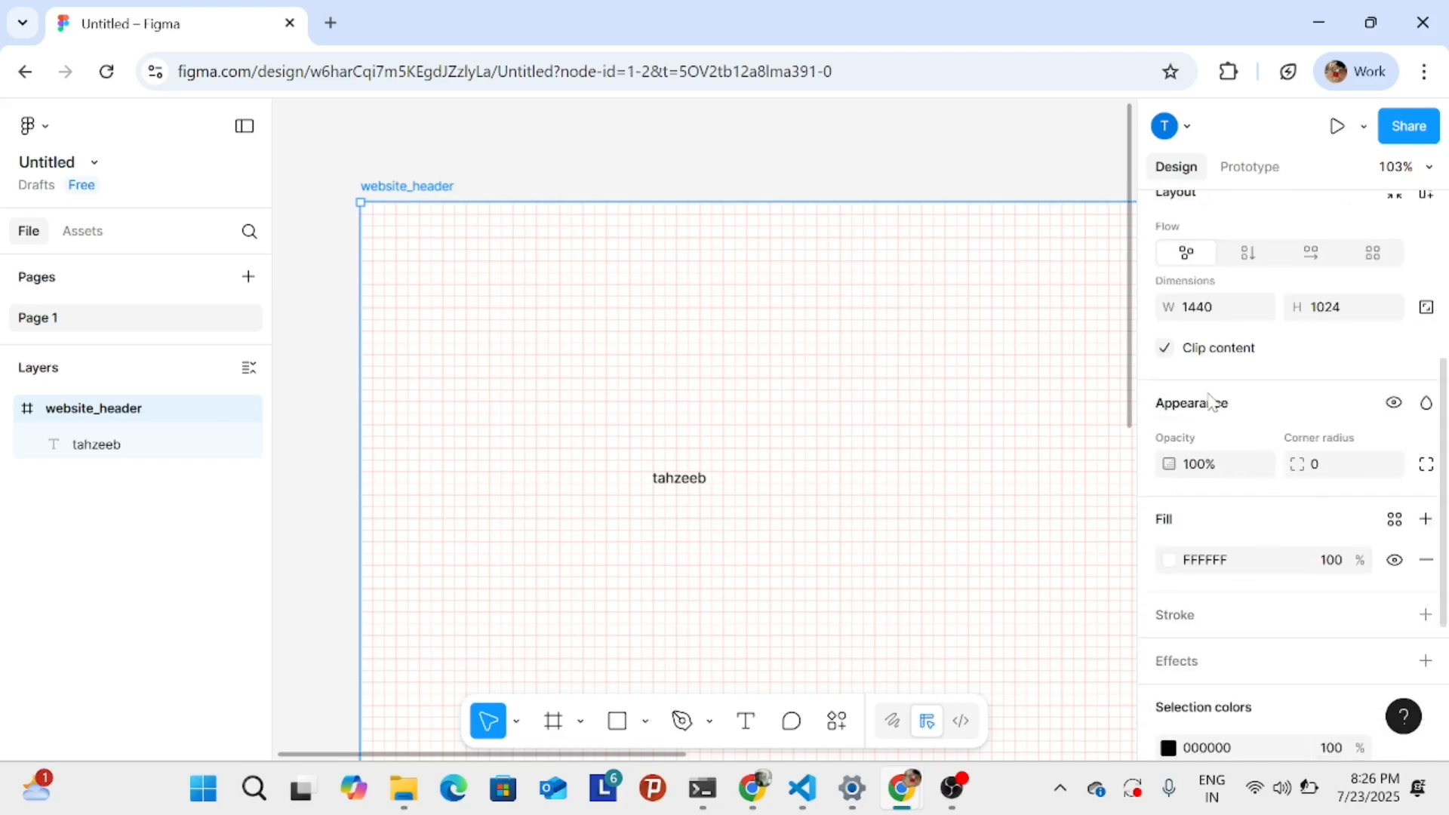
scroll(1237, 528, down, 4)
click(1363, 628)
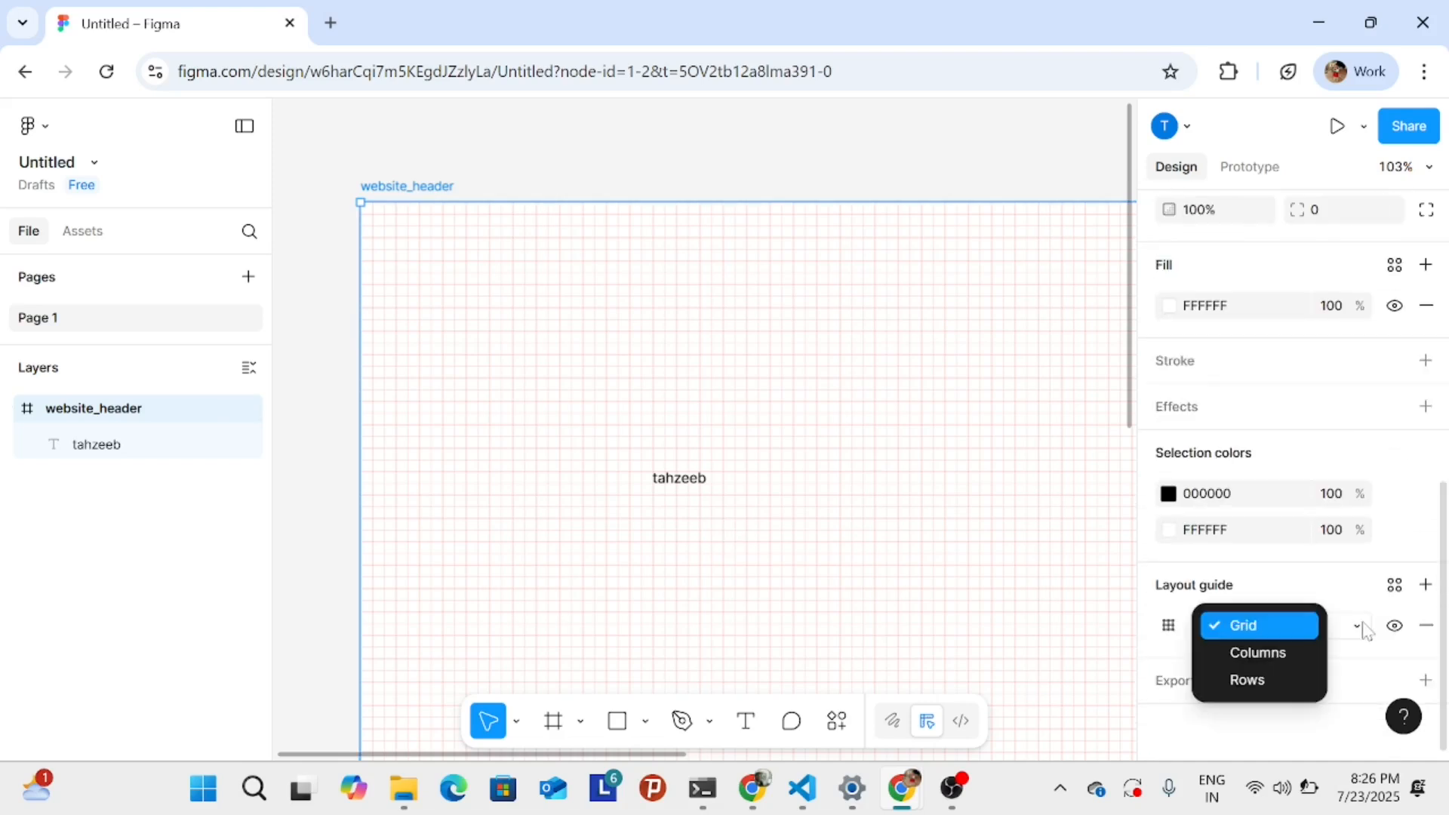
click(1260, 655)
scroll(757, 498, down, 1)
ctrl+scroll(757, 498, down, 3)
scroll(760, 498, down, 3)
scroll(761, 498, right, 3)
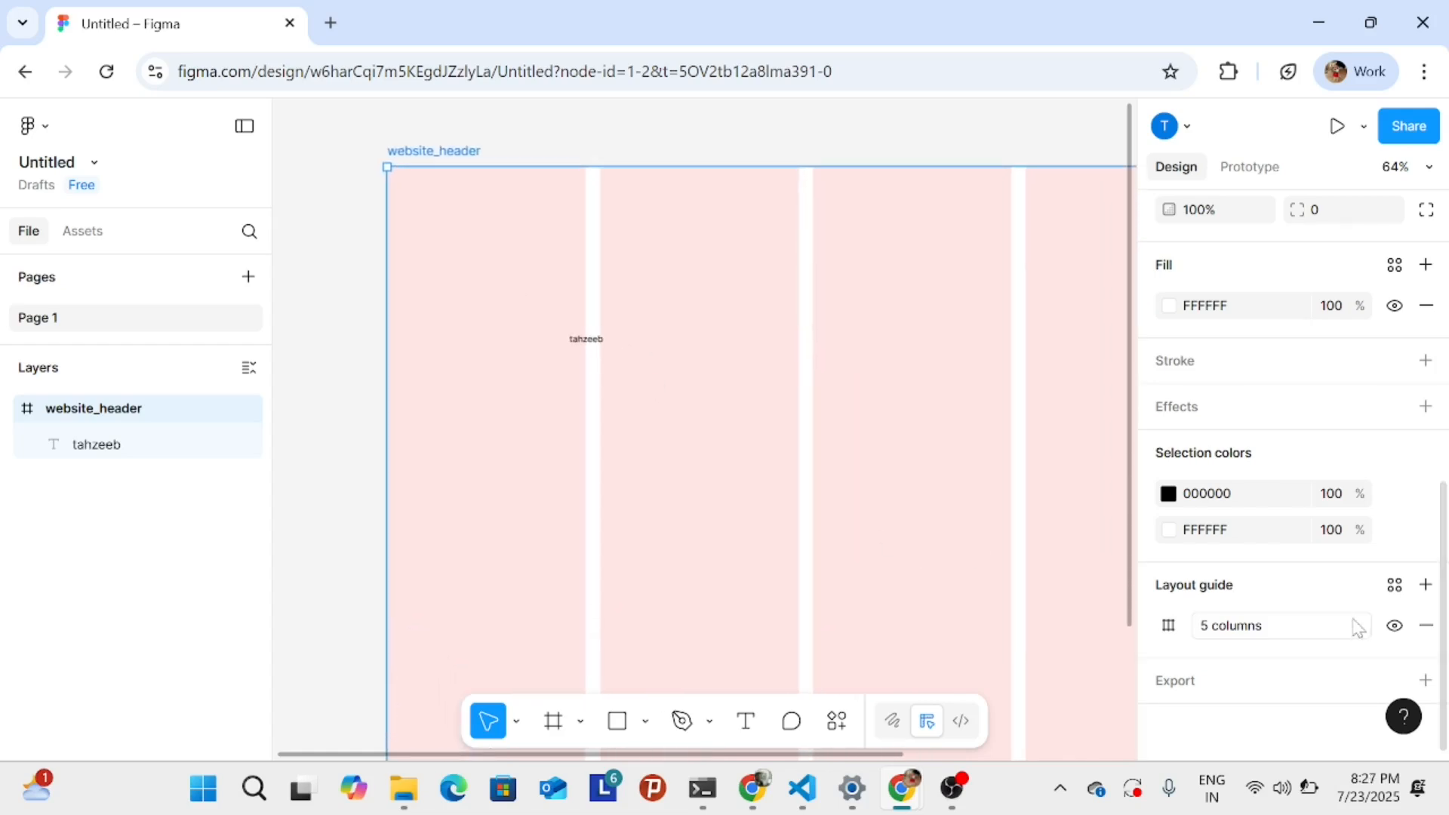
- Set the column layout guide's count to 50 and close its settings
click(1358, 628)
click(1351, 650)
click(1168, 630)
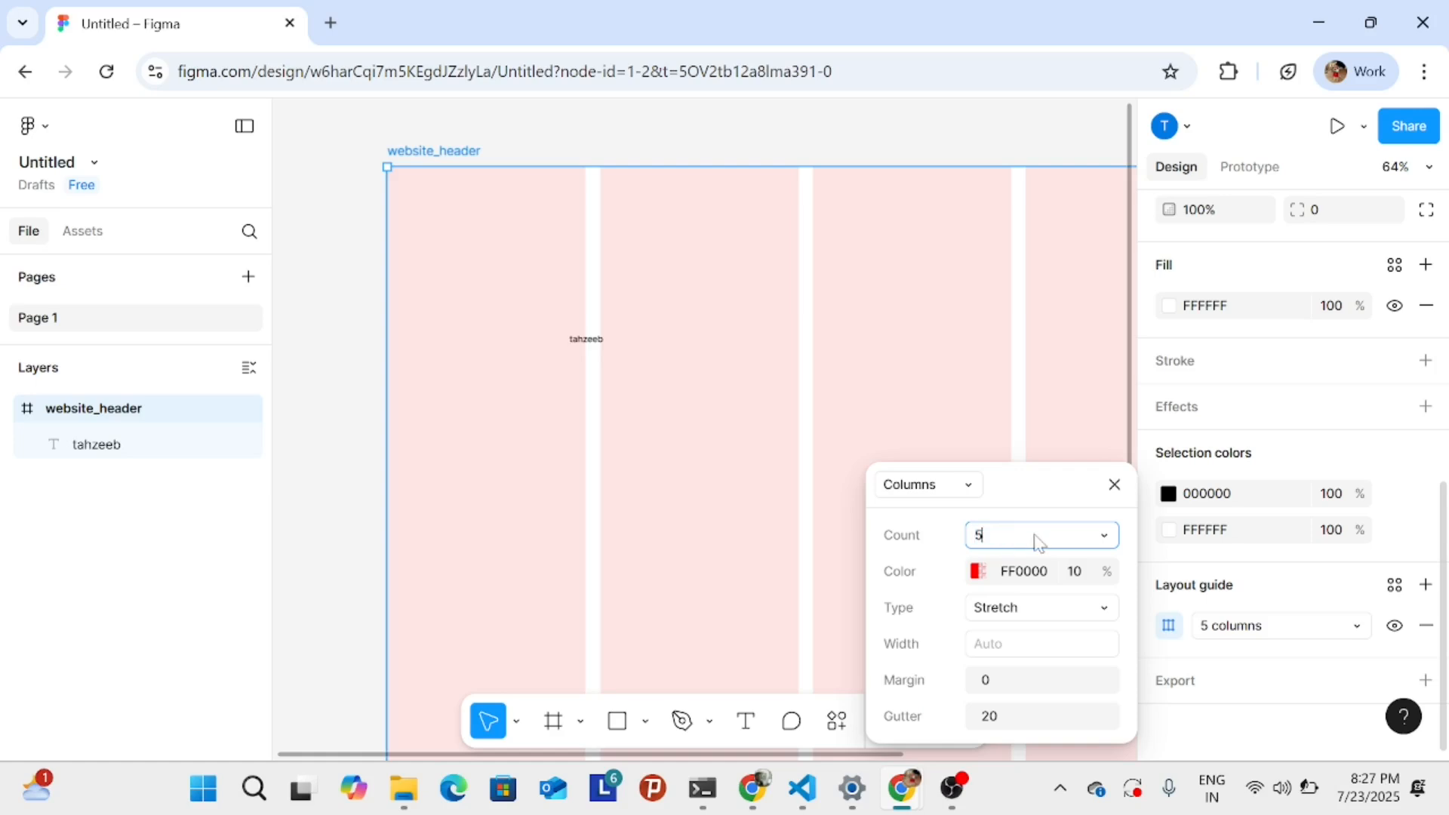
text(50)
key(Return)
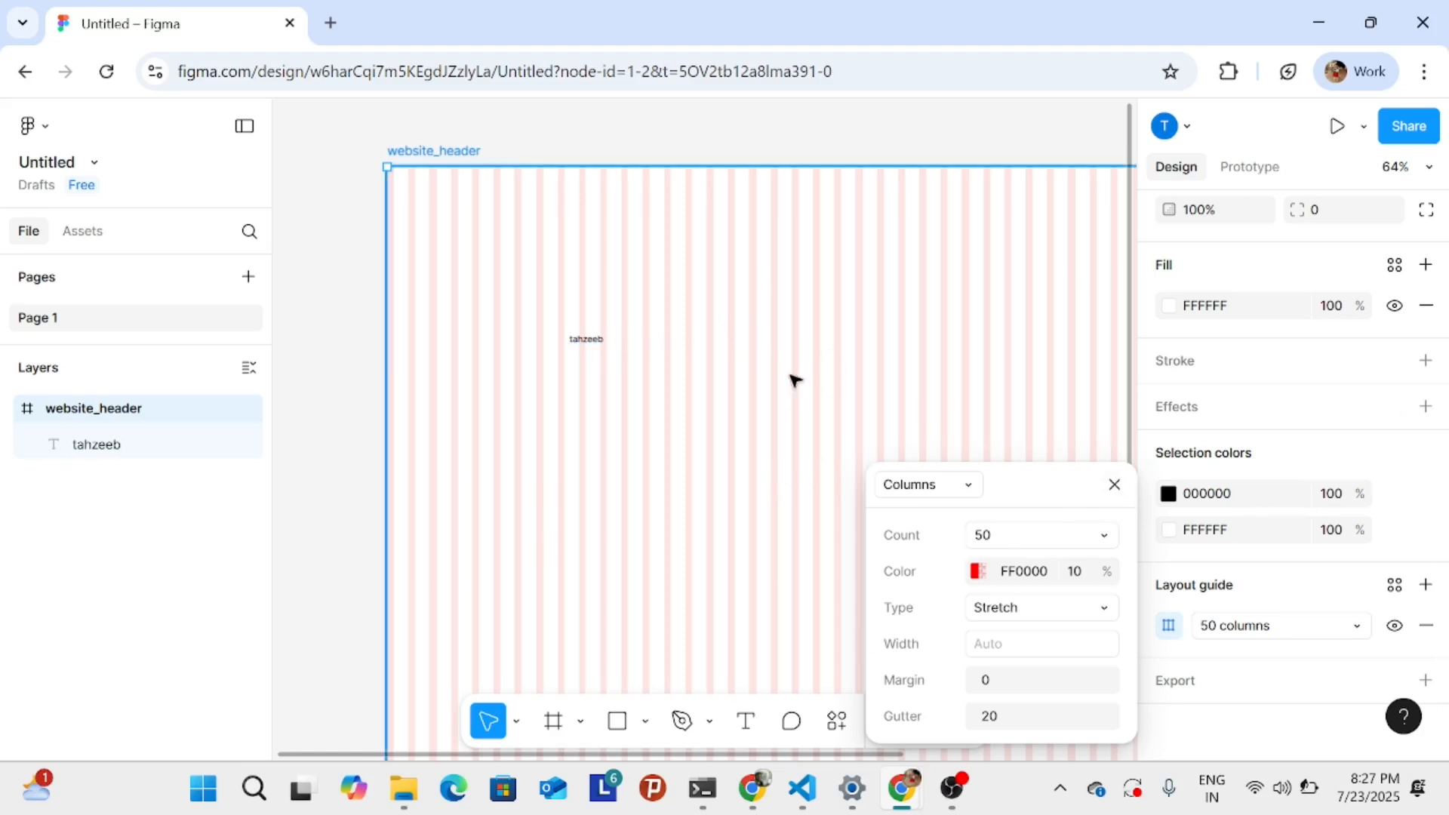
scroll(795, 379, down, 5)
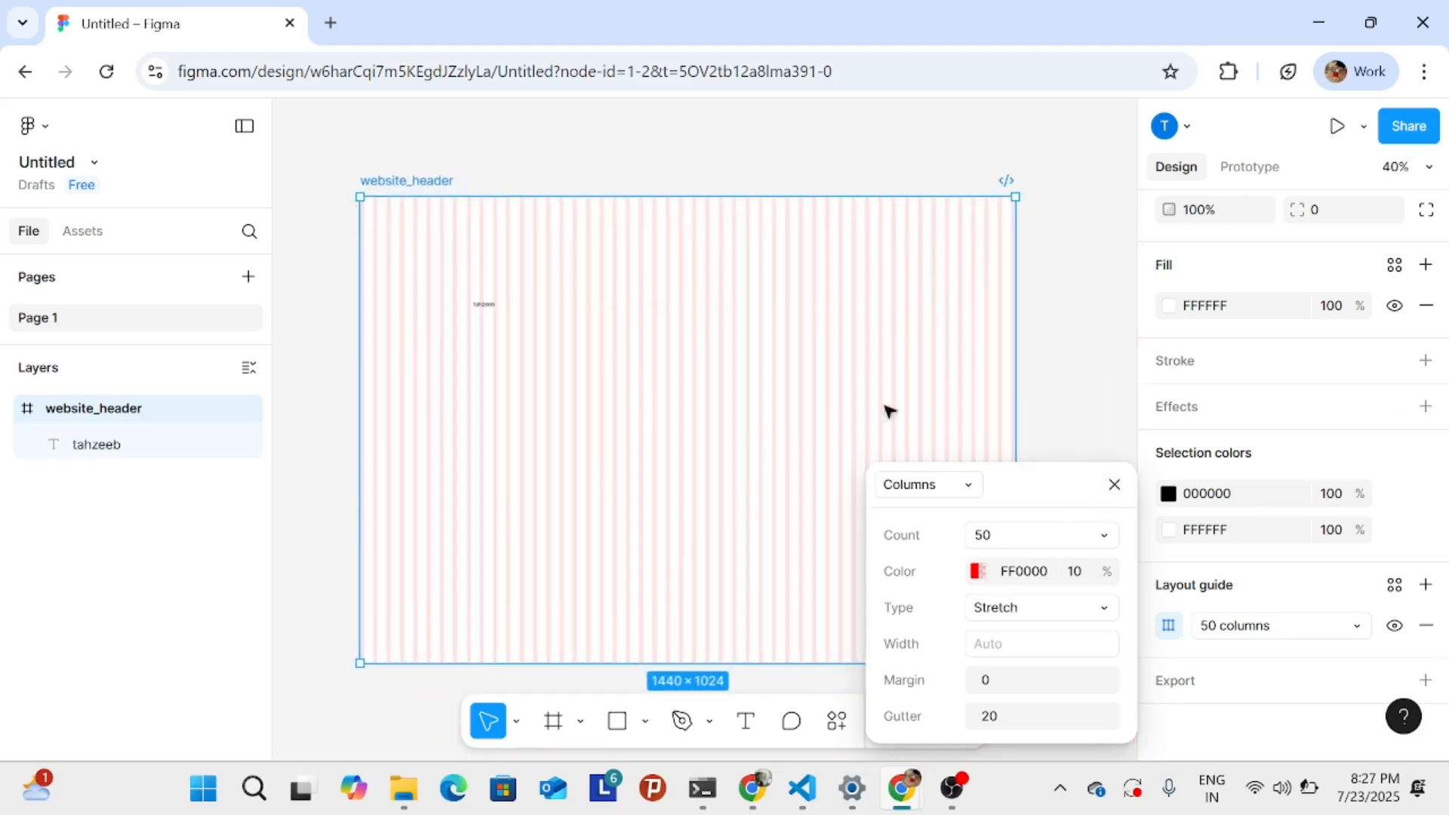
click(1114, 485)
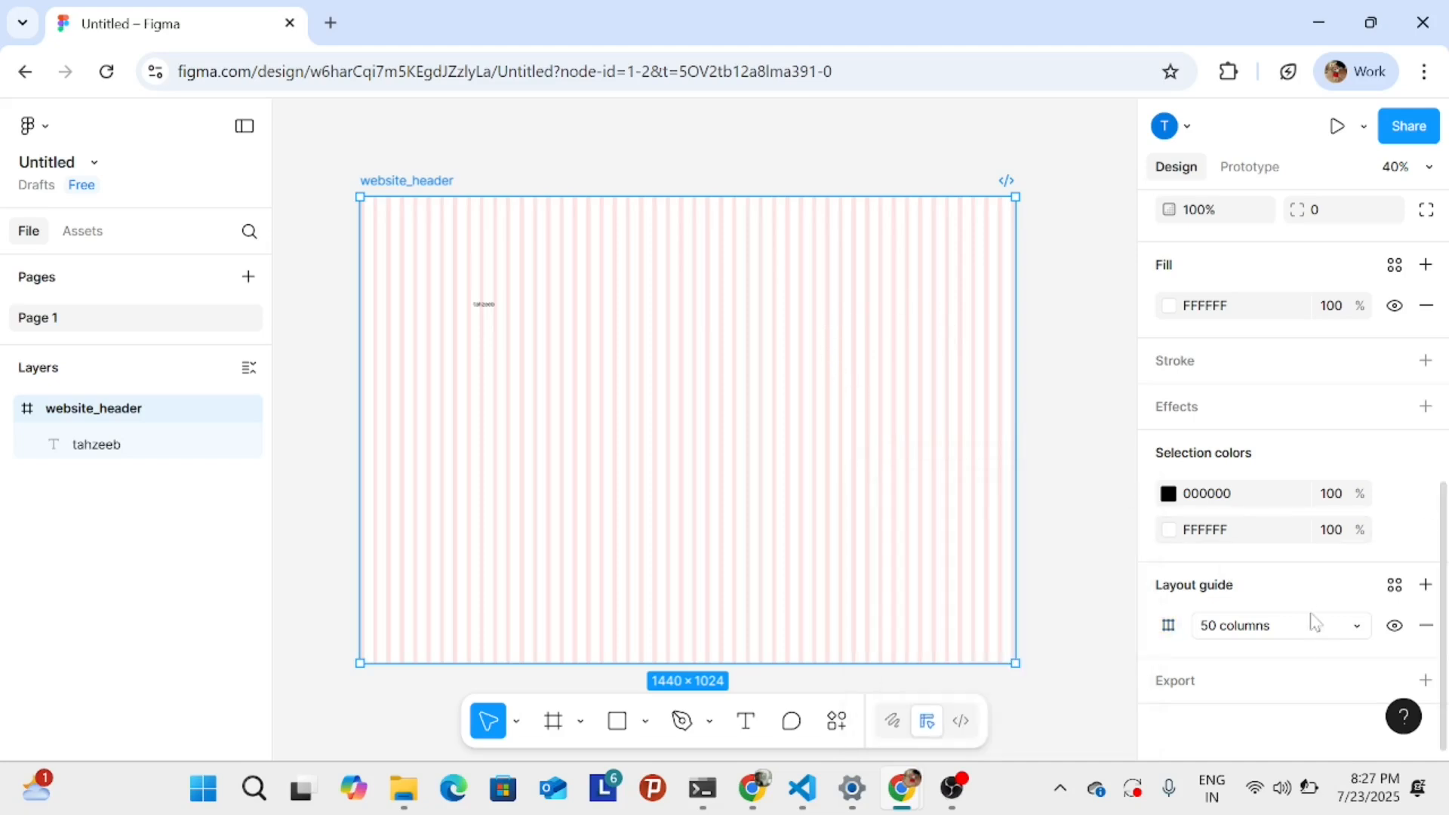
- Switch the frame's layout guide between Rows and Columns to compare both, ending on Columns
click(1319, 640)
click(1239, 655)
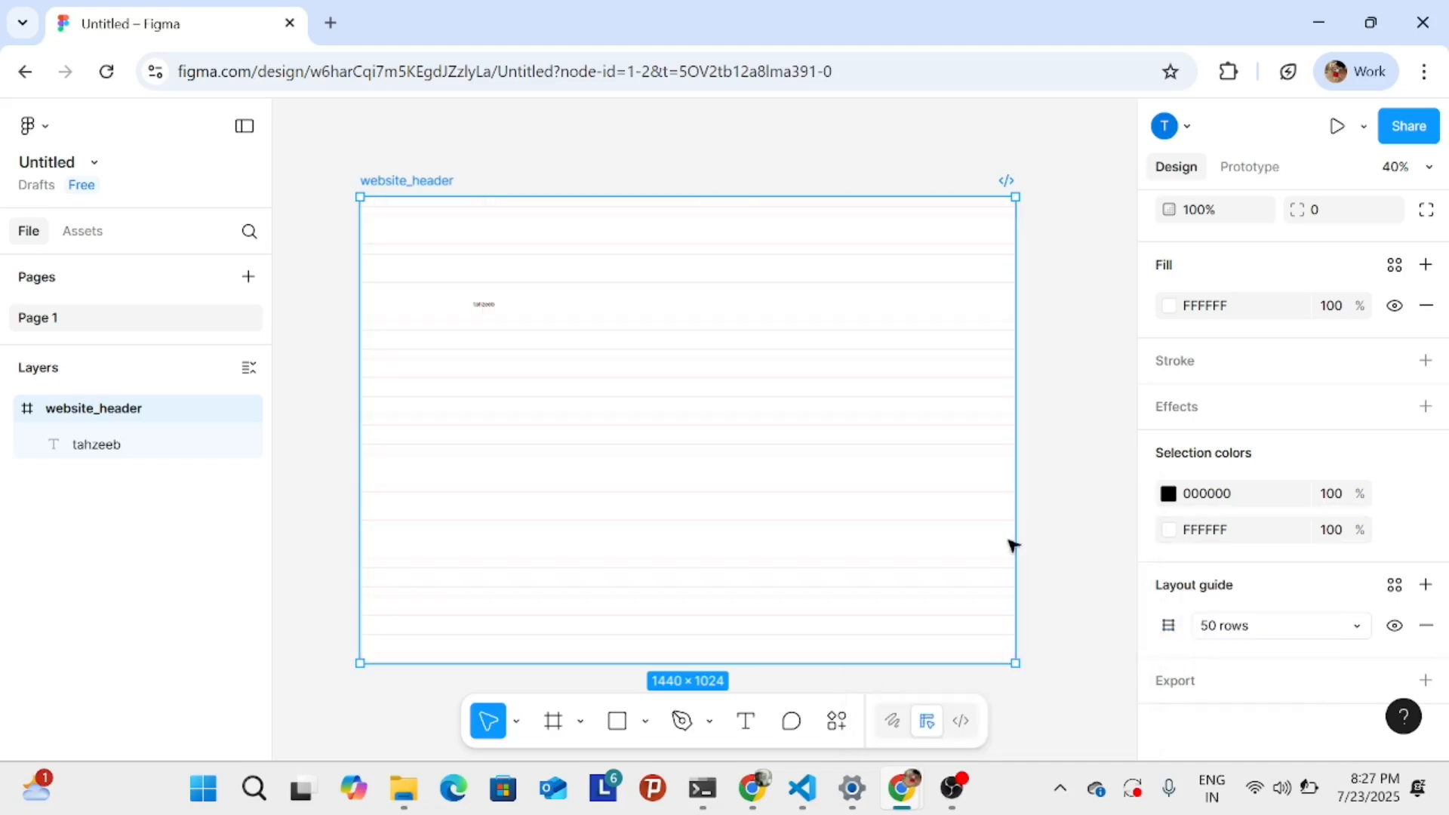
scroll(527, 430, up, 1)
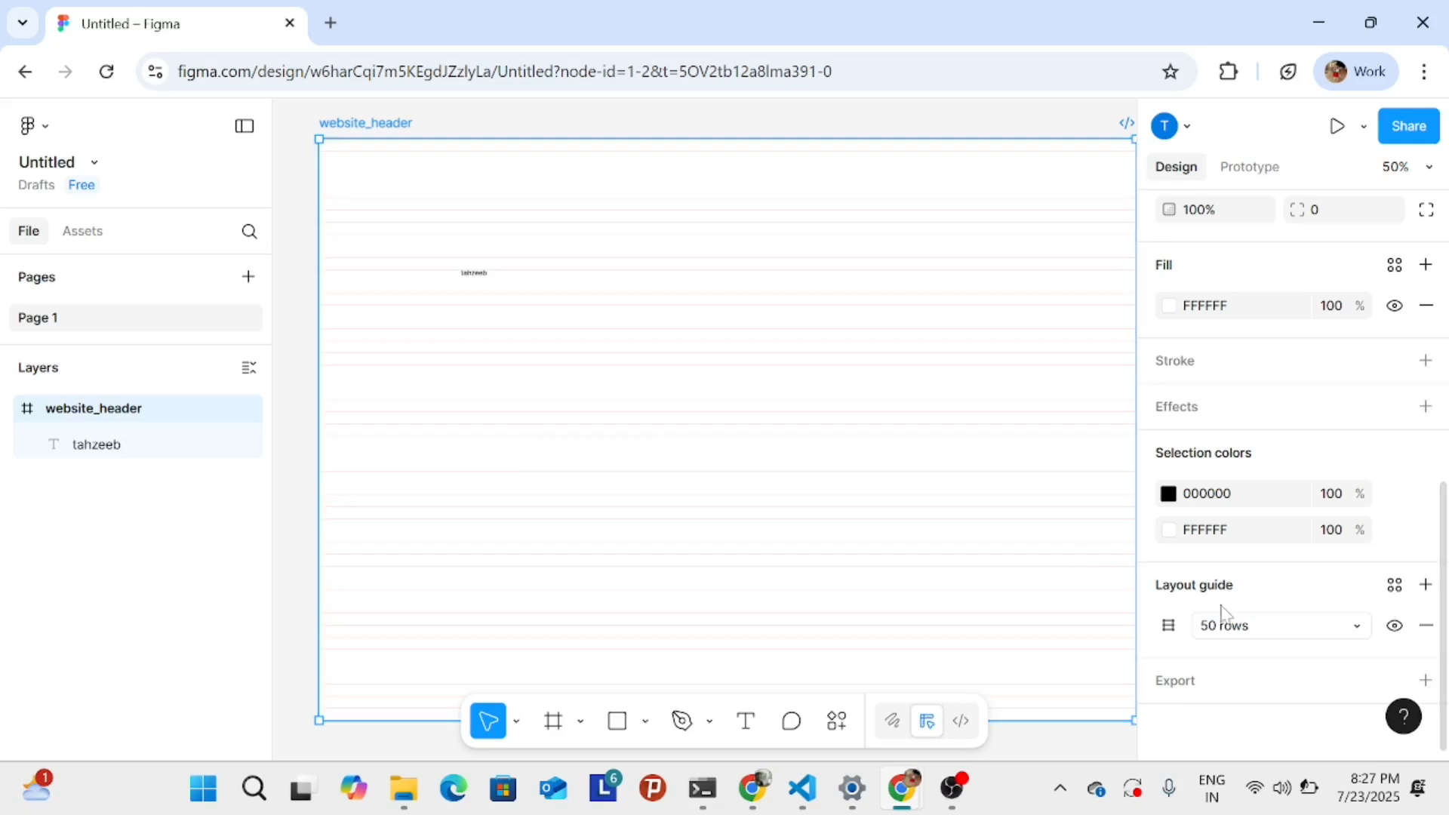
click(1239, 632)
click(1256, 598)
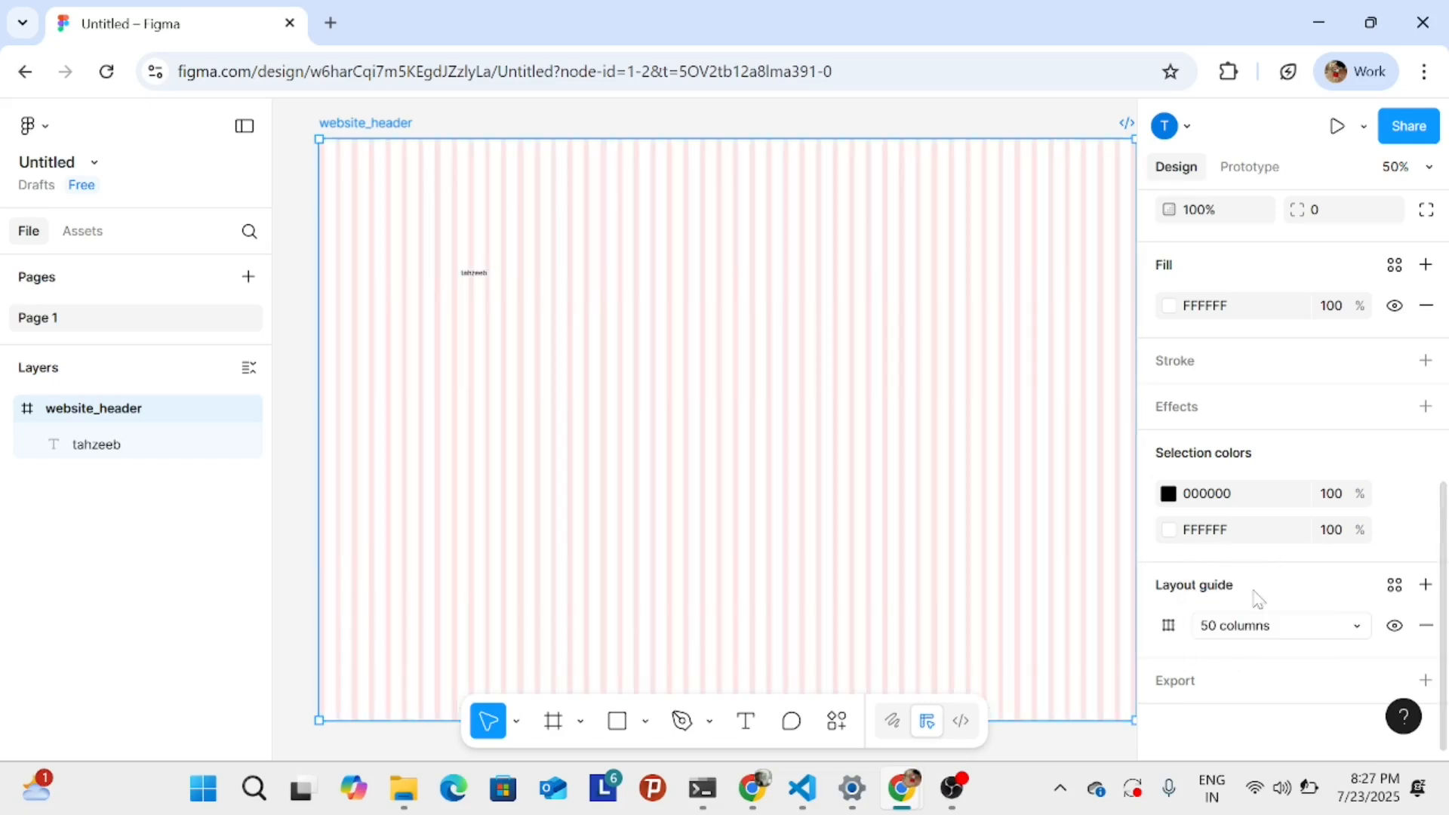
click(1251, 627)
click(1247, 655)
click(1240, 637)
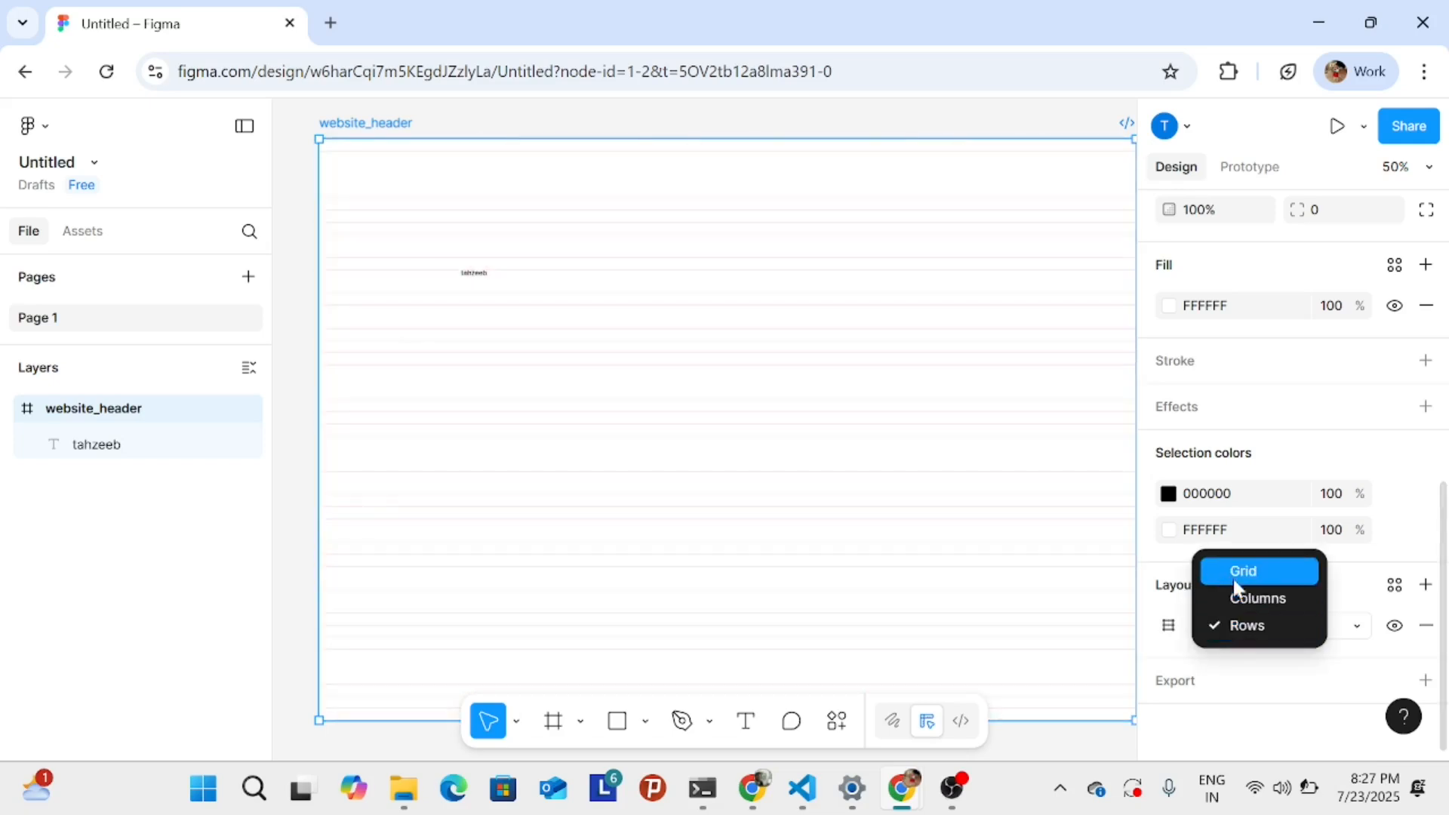
click(1238, 599)
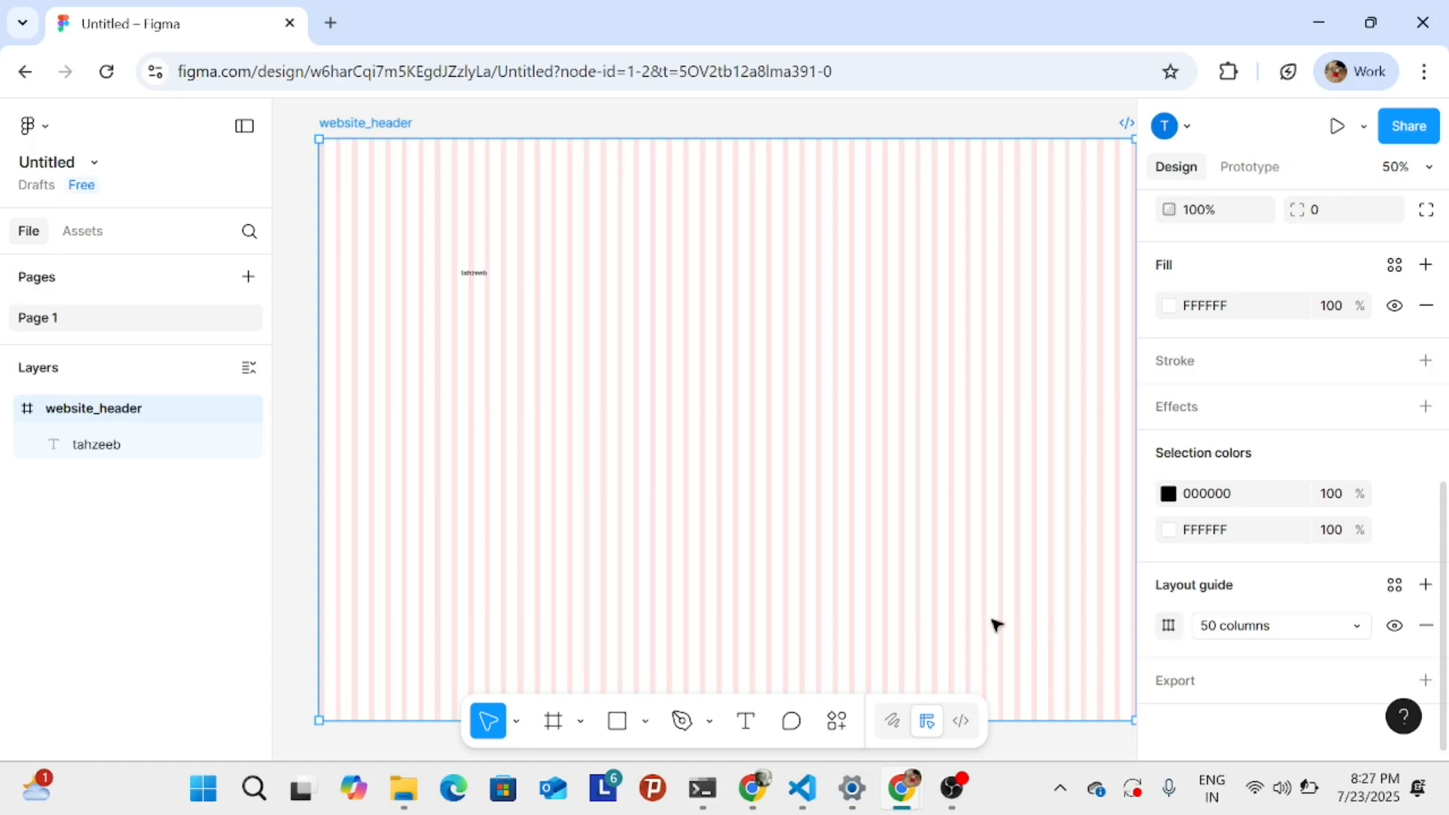
- Set the column guide's count to 20 and its color to orange DA4F21 at 22% opacity
click(1169, 628)
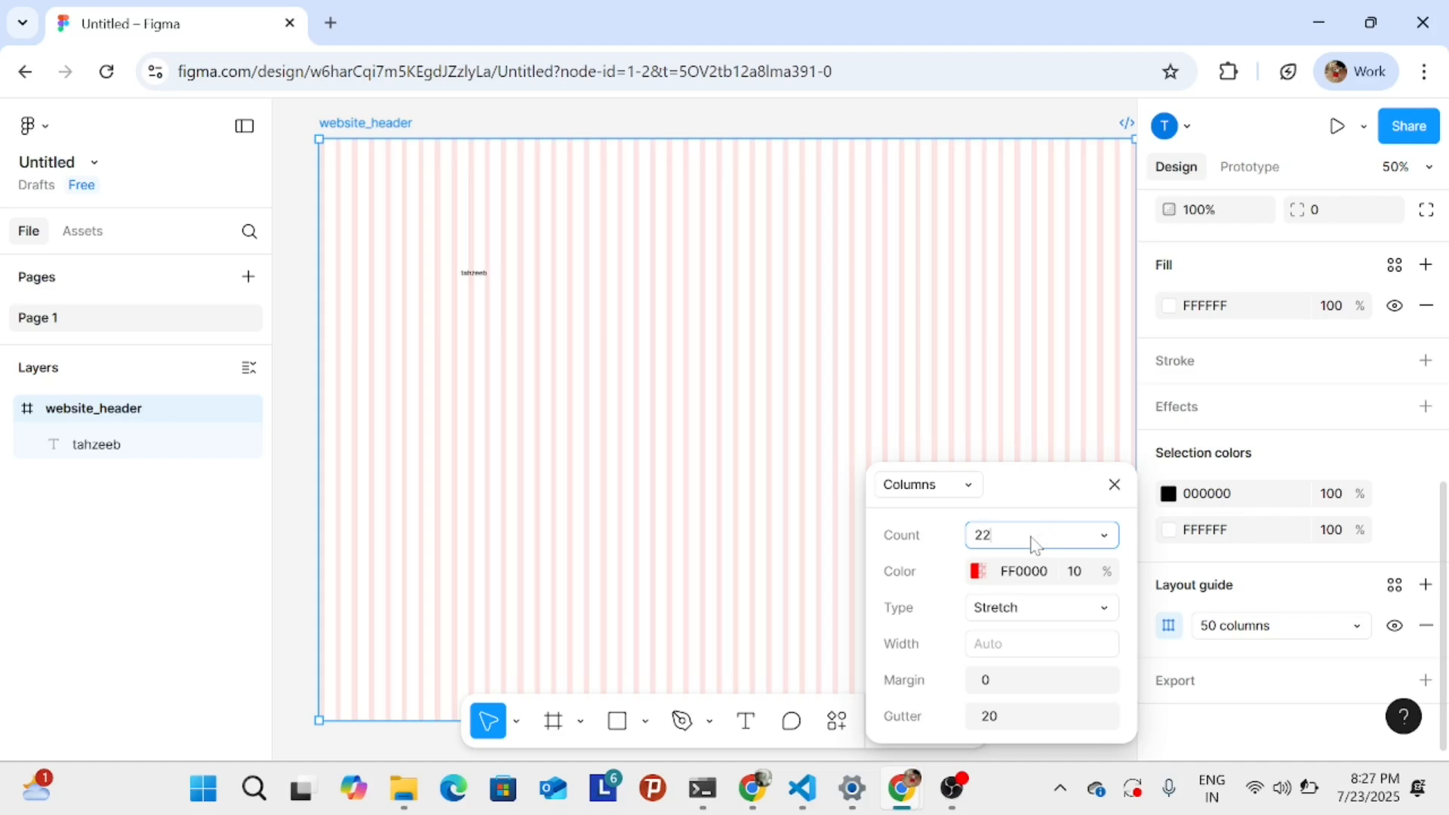
key(Return)
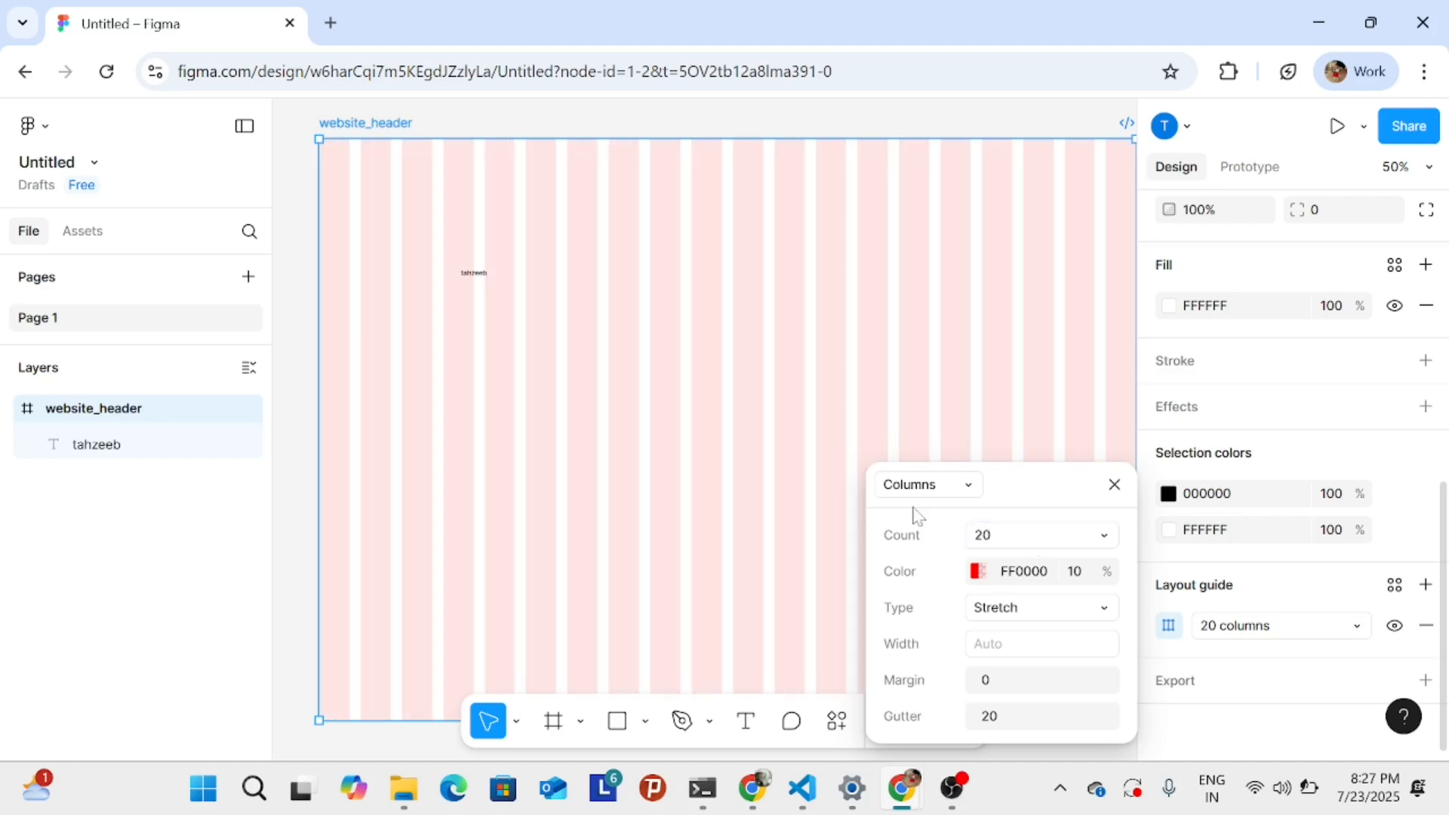
click(978, 571)
drag(771, 311, 812, 324)
drag(736, 549, 804, 571)
drag(783, 562, 669, 549)
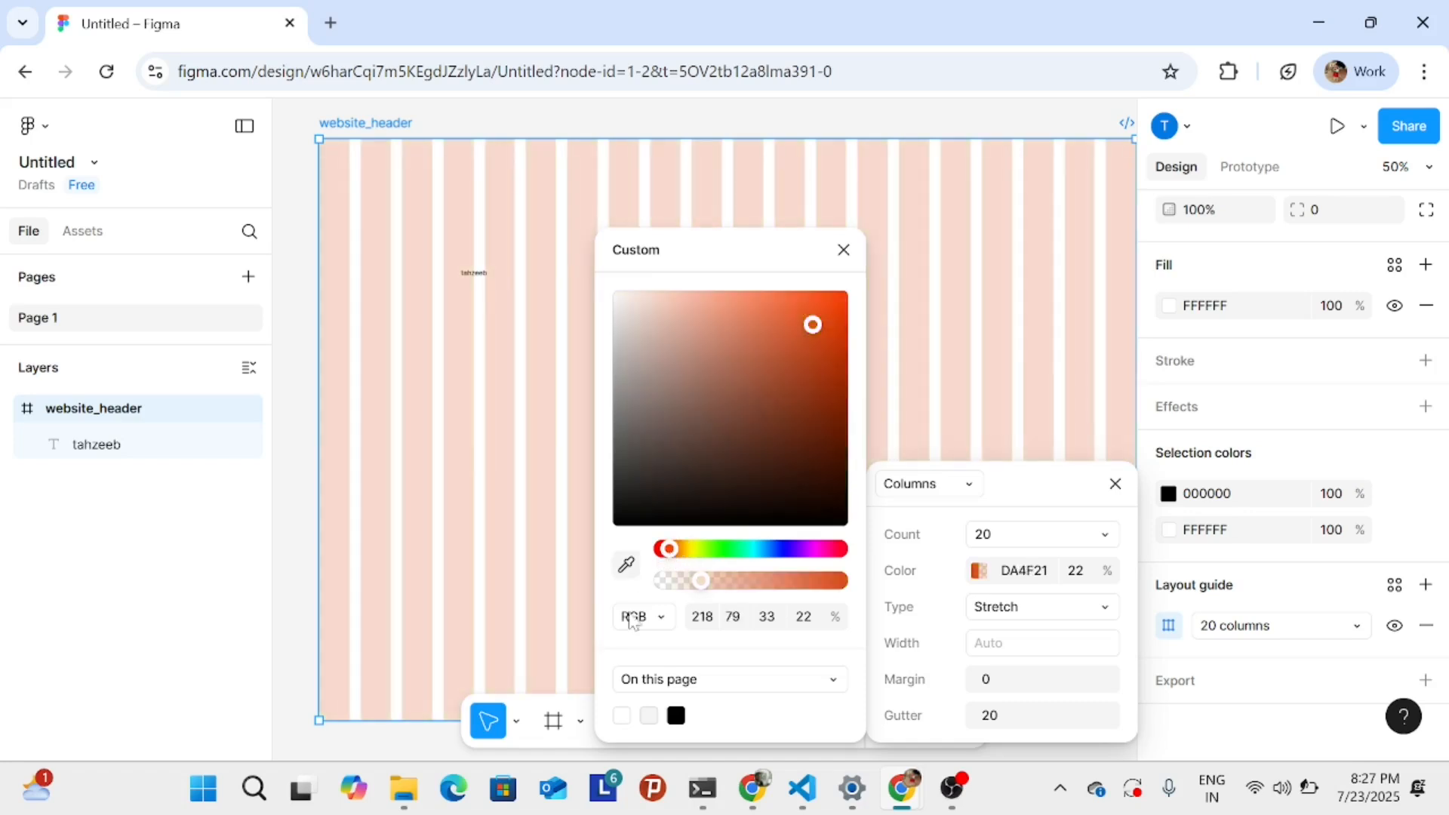
- Change the column guide's color to dark blue 0D399E at 22% opacity
drag(782, 358, 770, 449)
drag(765, 557, 779, 556)
drag(761, 415, 827, 381)
drag(747, 580, 707, 581)
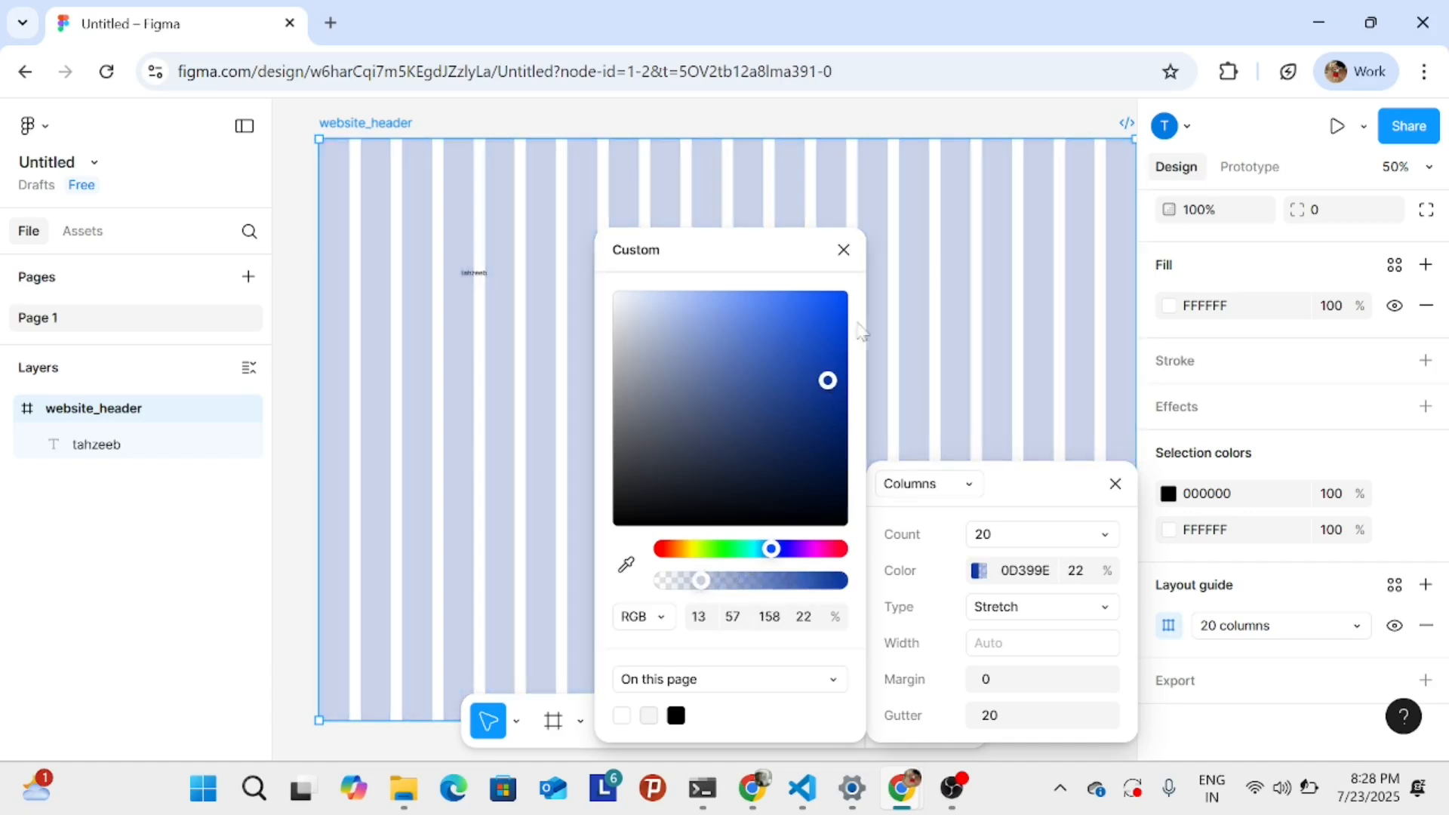
- Close the guide settings, clear the selection and examine the blue columns around the name text and across the whole frame
click(938, 263)
scroll(630, 351, up, 5)
drag(679, 414, 928, 407)
scroll(780, 407, up, 4)
scroll(773, 259, down, 4)
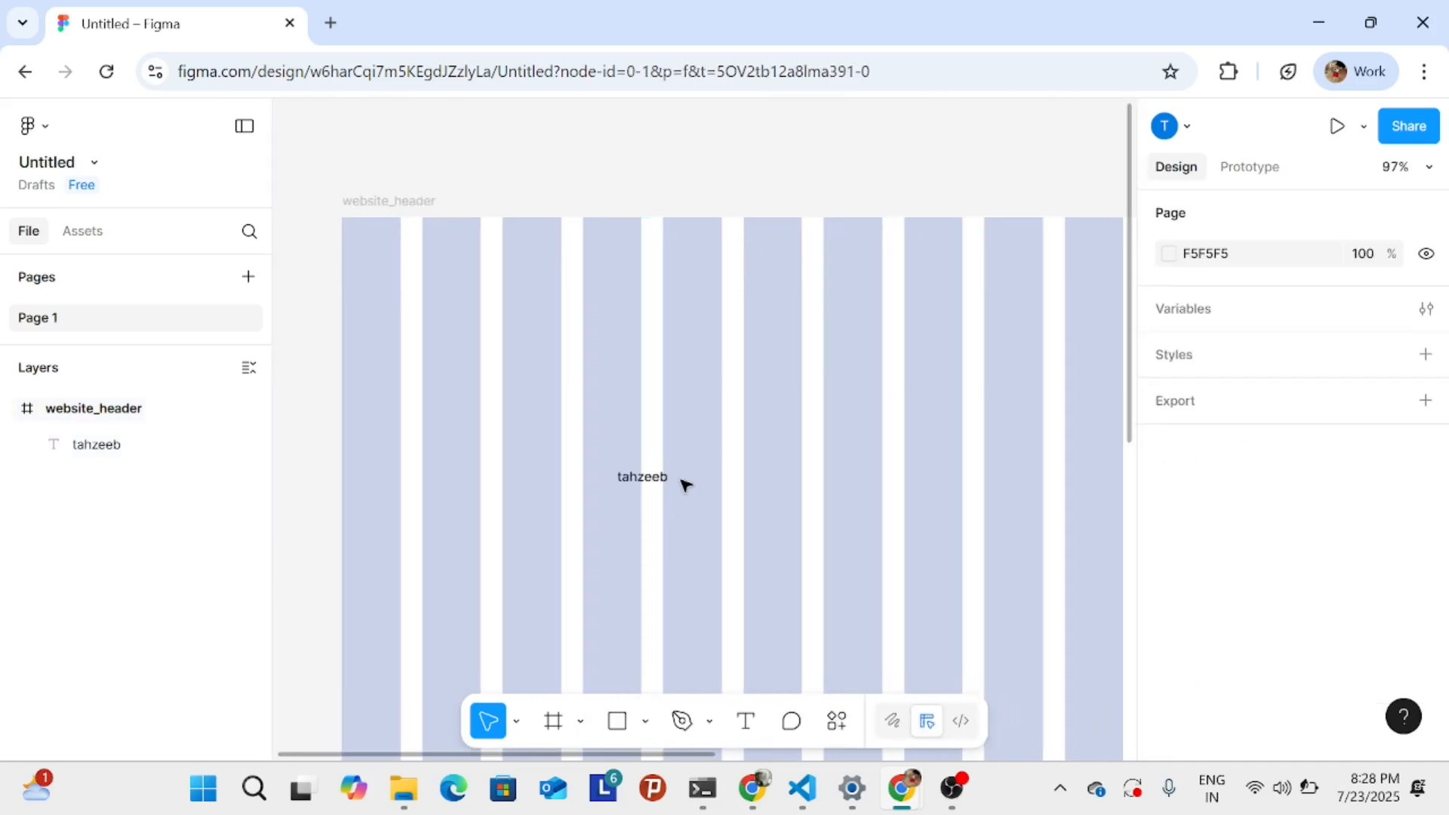
scroll(686, 486, up, 3)
scroll(686, 485, down, 5)
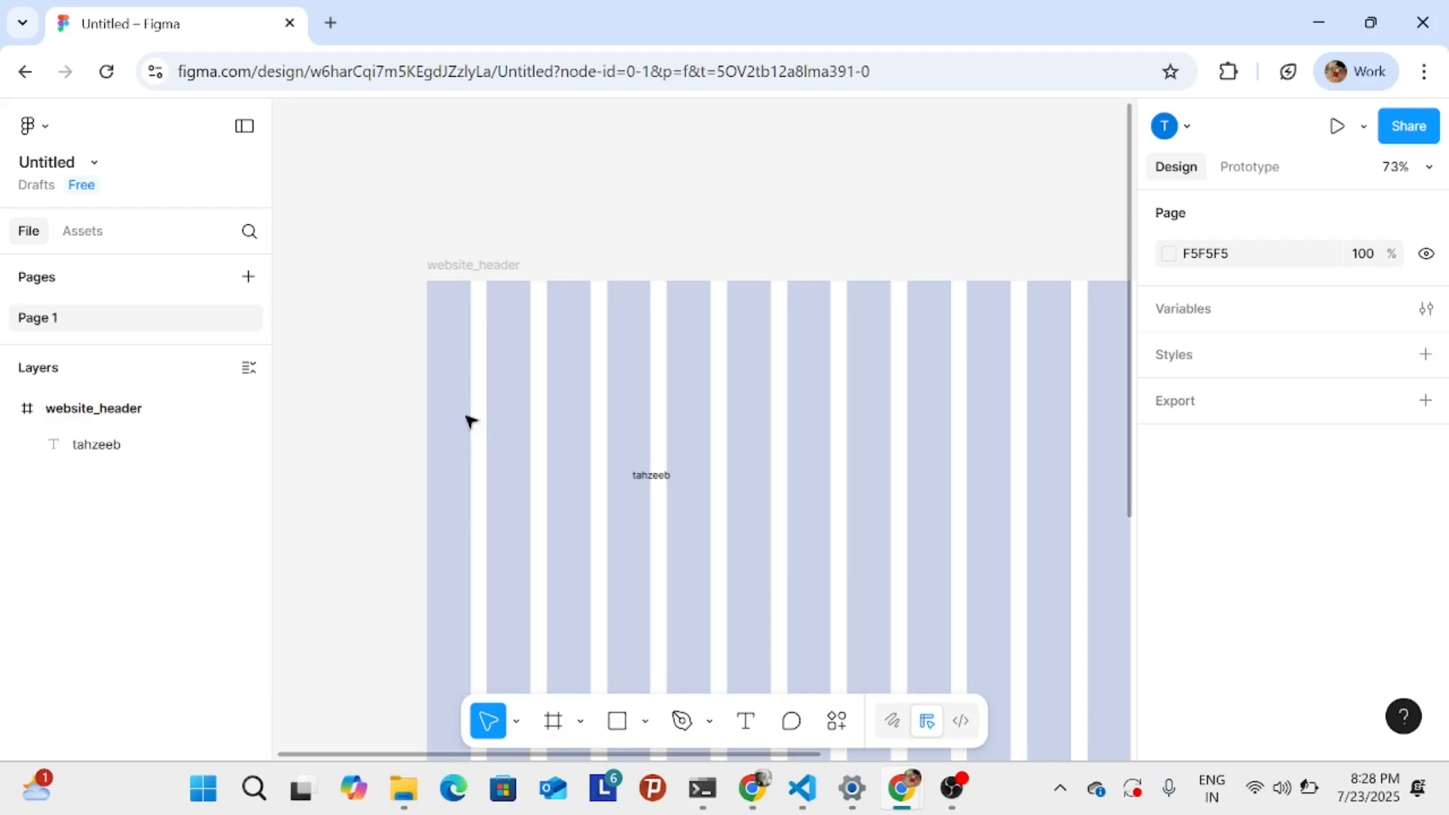
scroll(655, 412, down, 3)
drag(873, 536, 757, 407)
scroll(652, 351, down, 1)
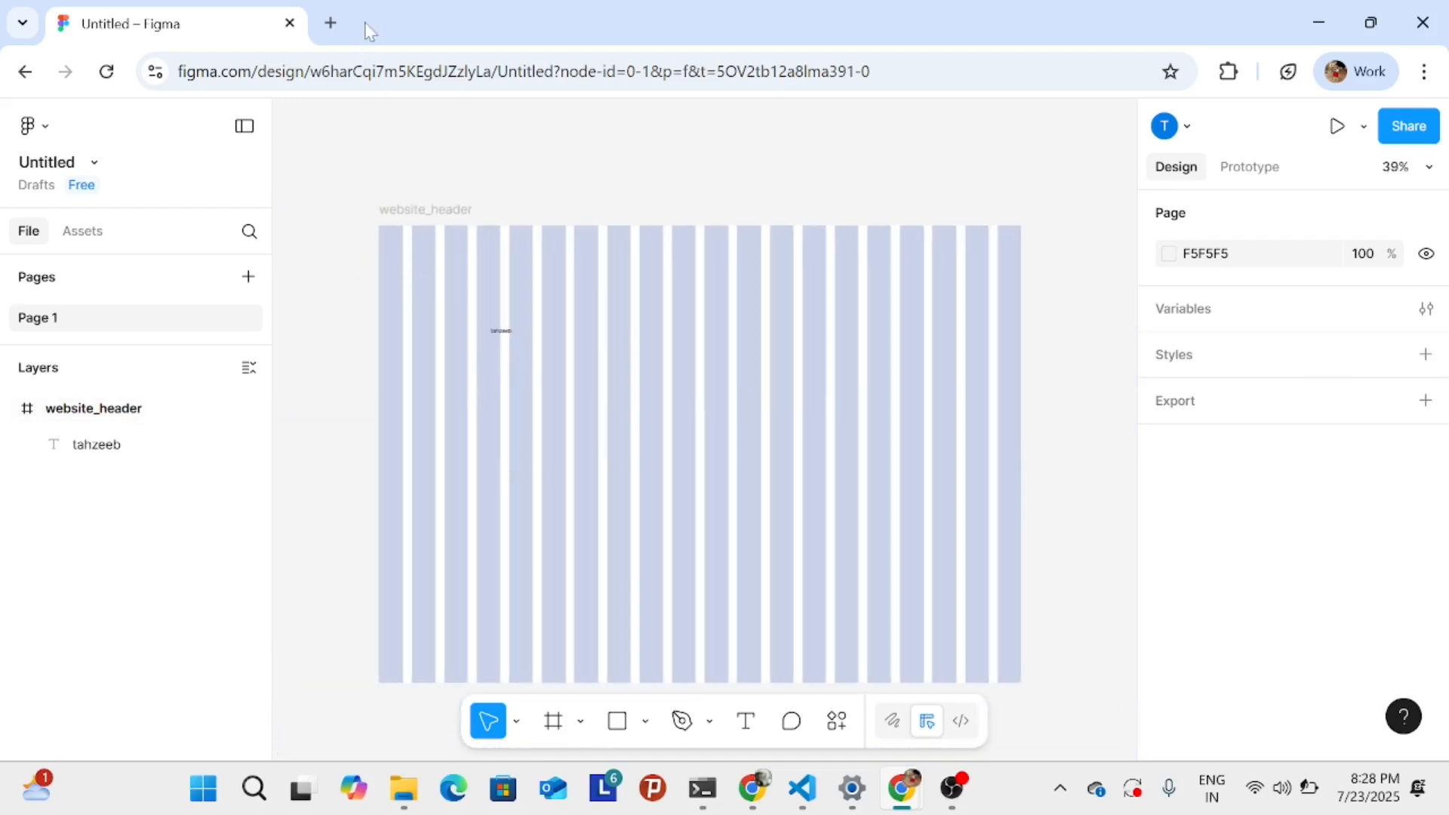
- Search Google for flipkart in a new browser tab and open the Flipkart website
click(325, 24)
text(azm)
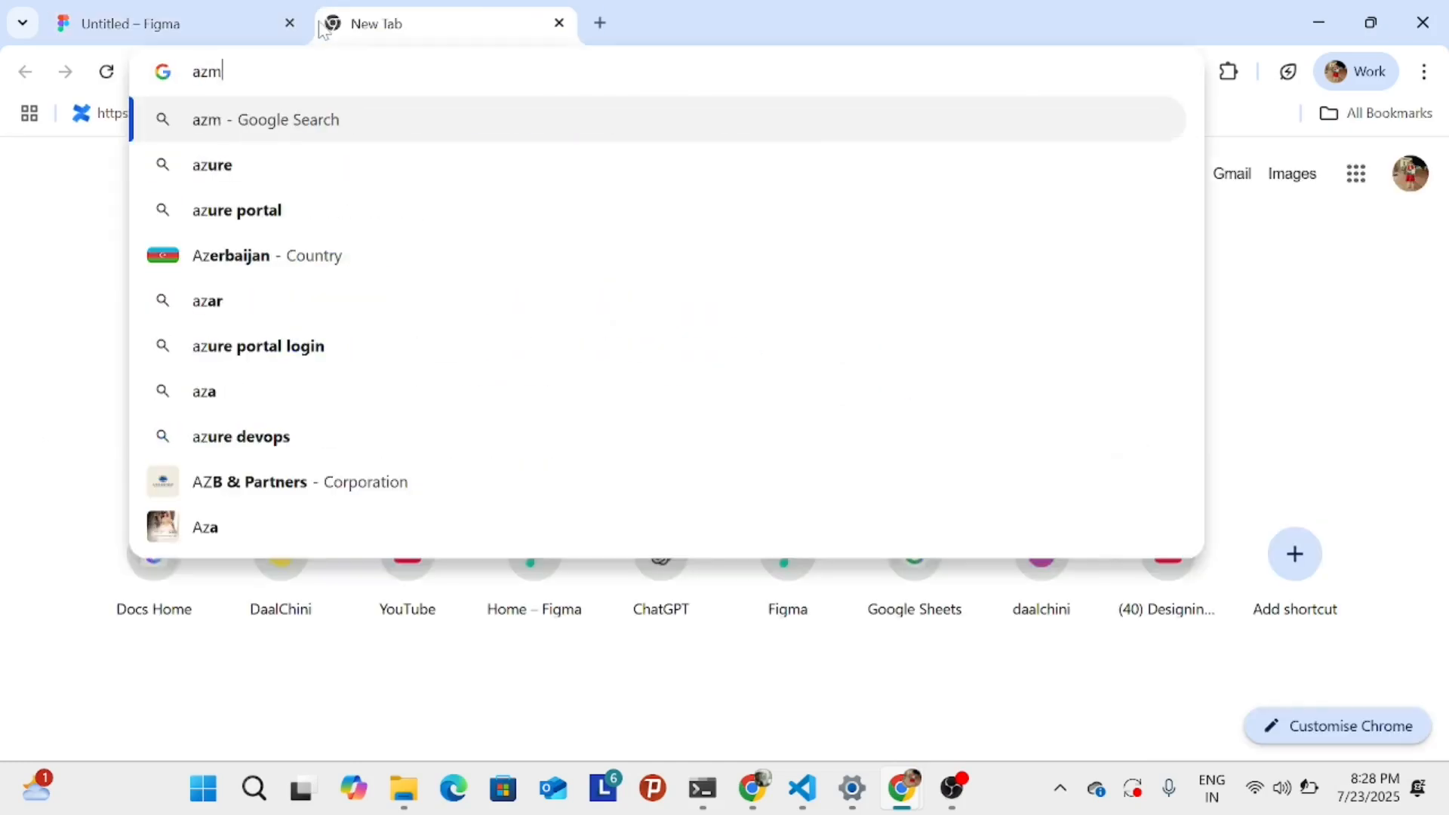
key(BackSpace)
key(BackSpace)
key(BackSpace)
text(fli)
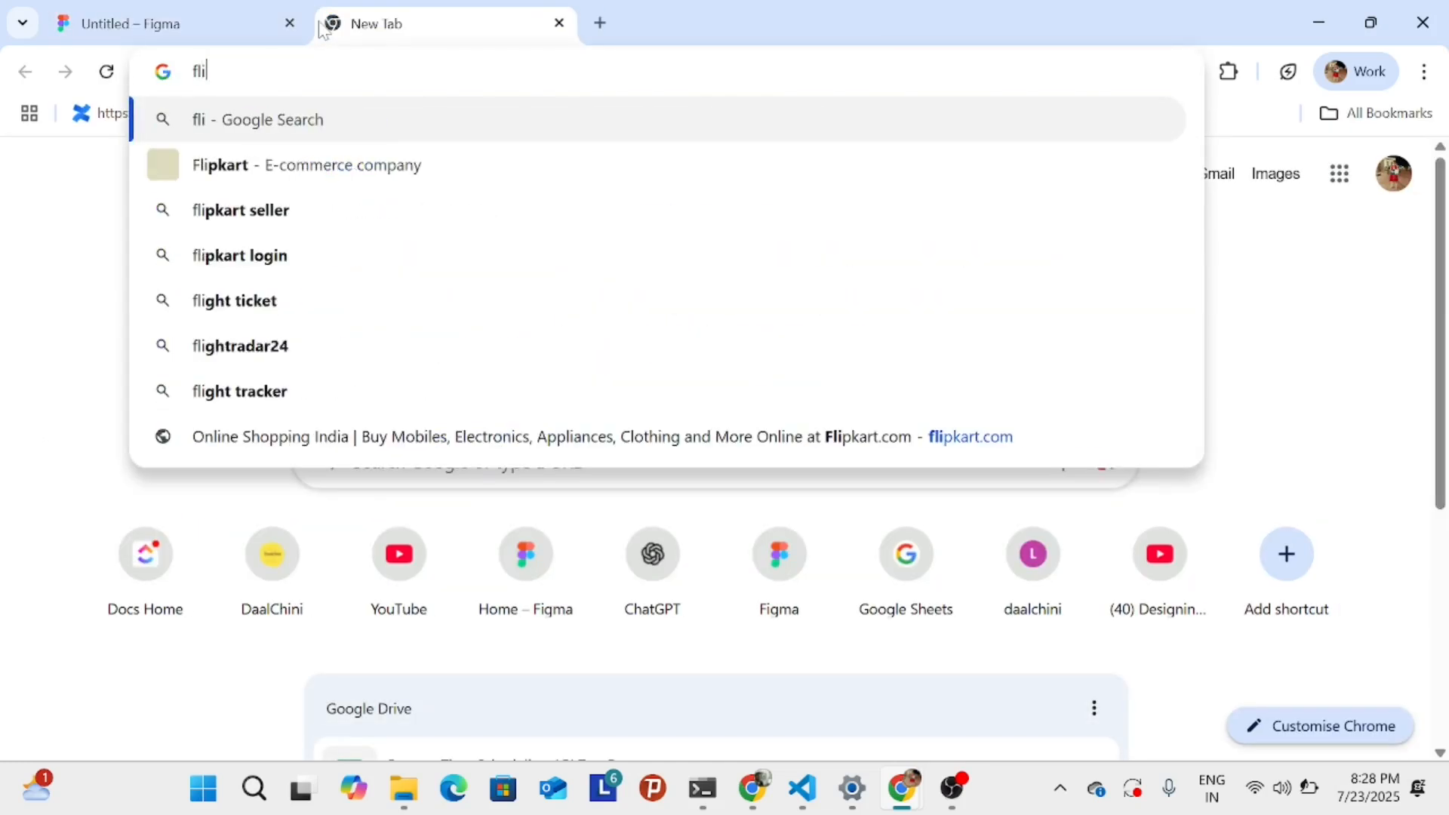
key(Down)
key(Return)
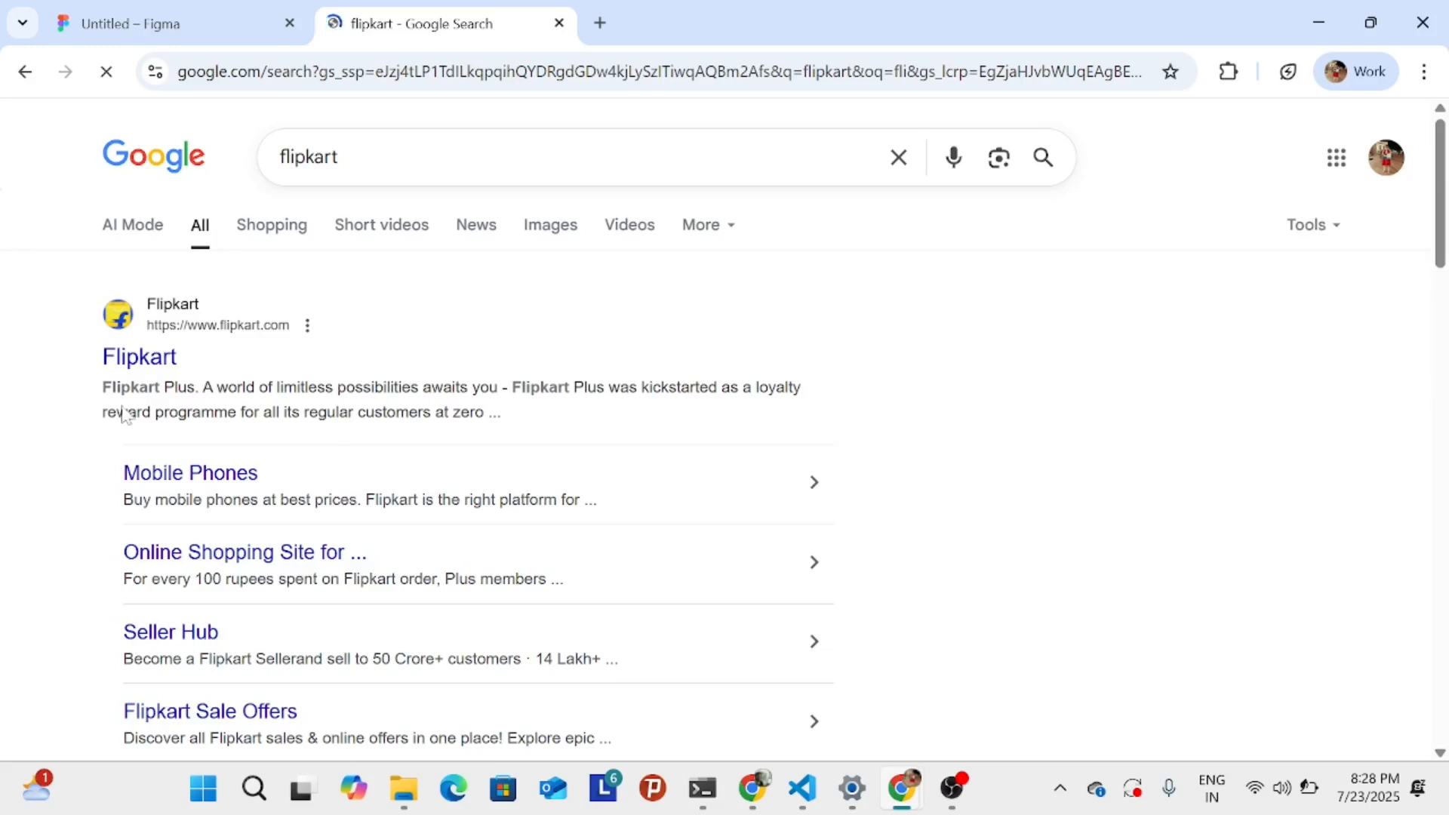
click(115, 356)
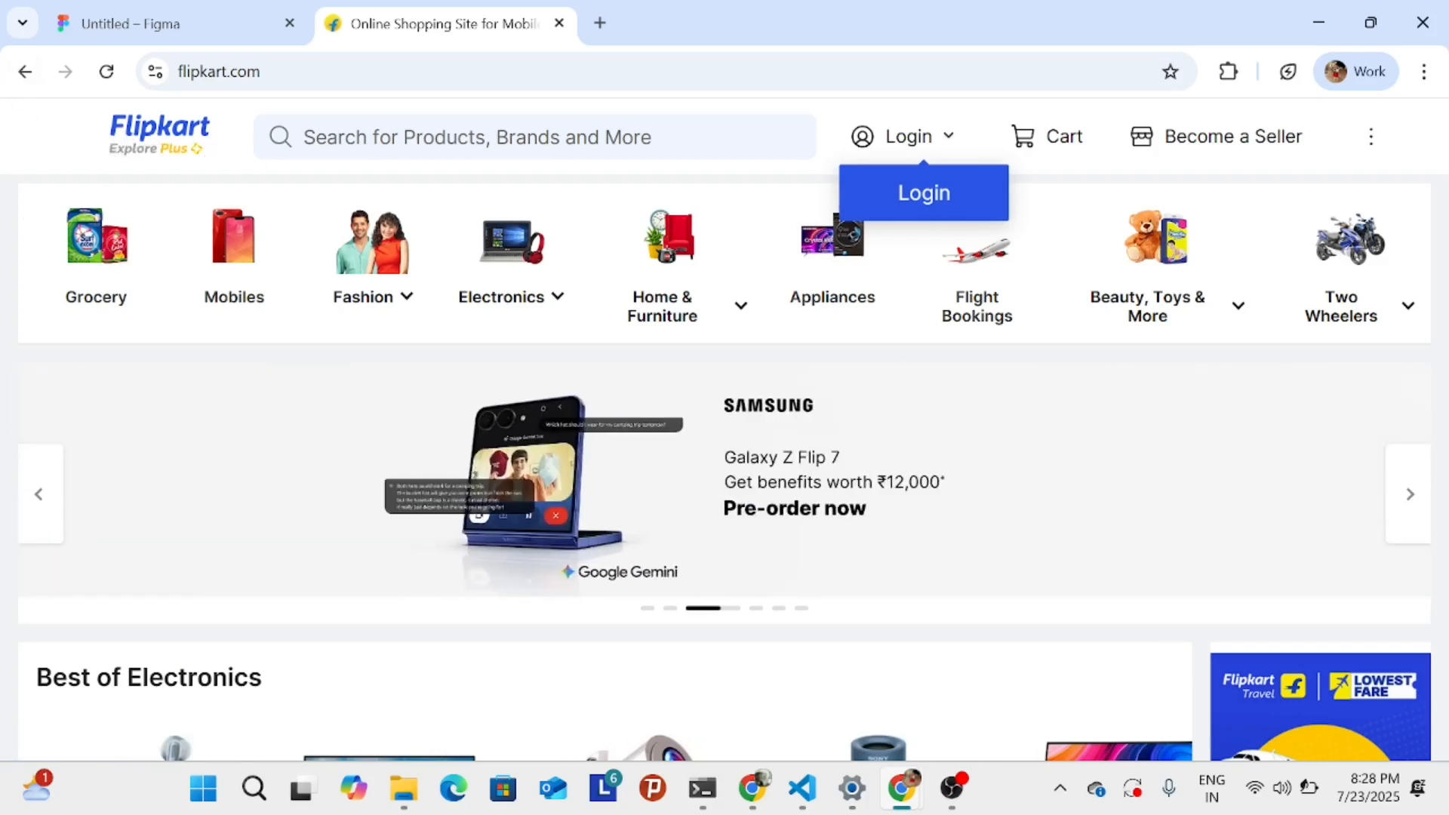
- Examine the login, cart, seller and more-options items in Flipkart's header, and switch back to the Figma file
mouse_move(906, 145)
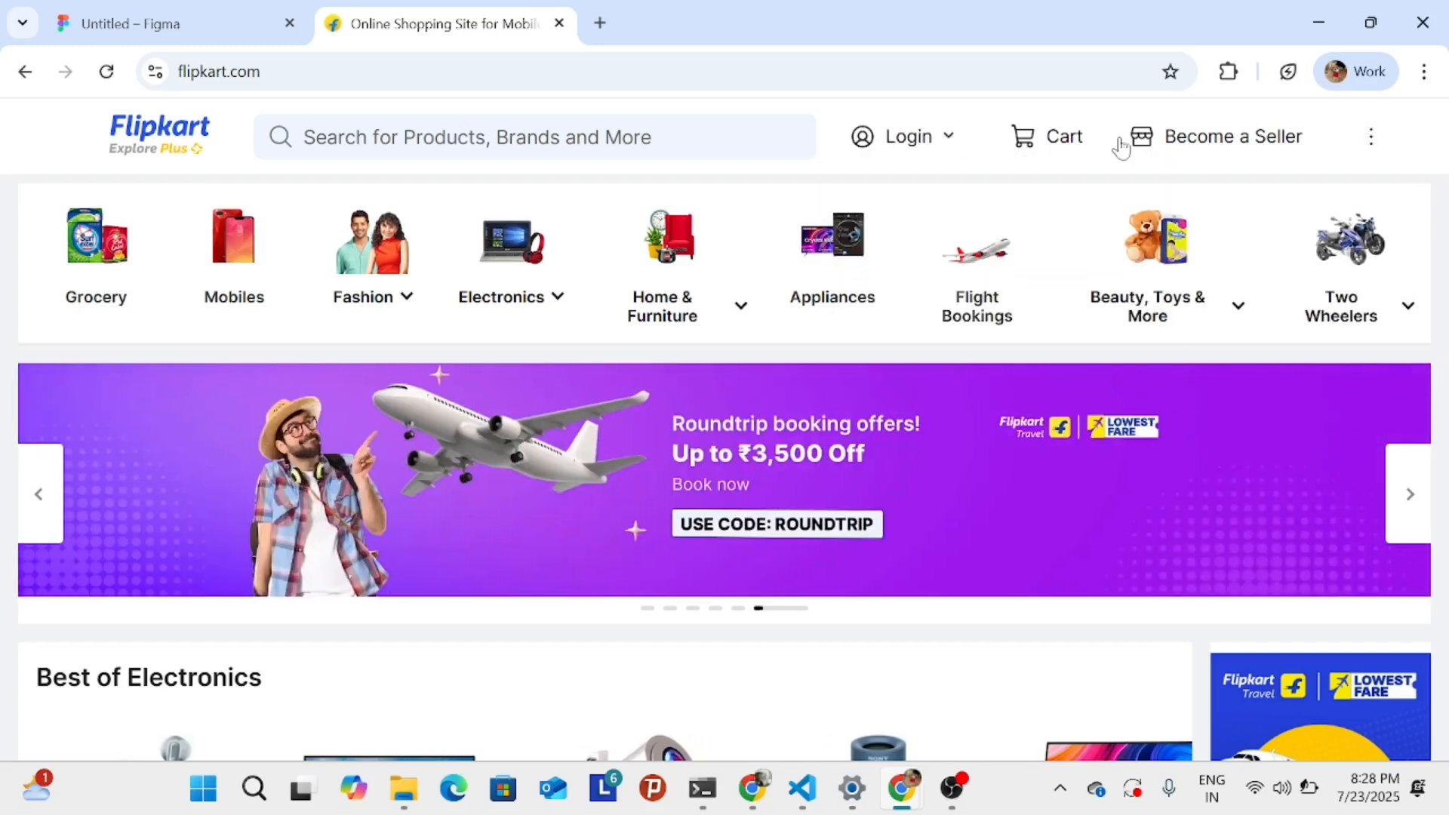
mouse_move(1368, 139)
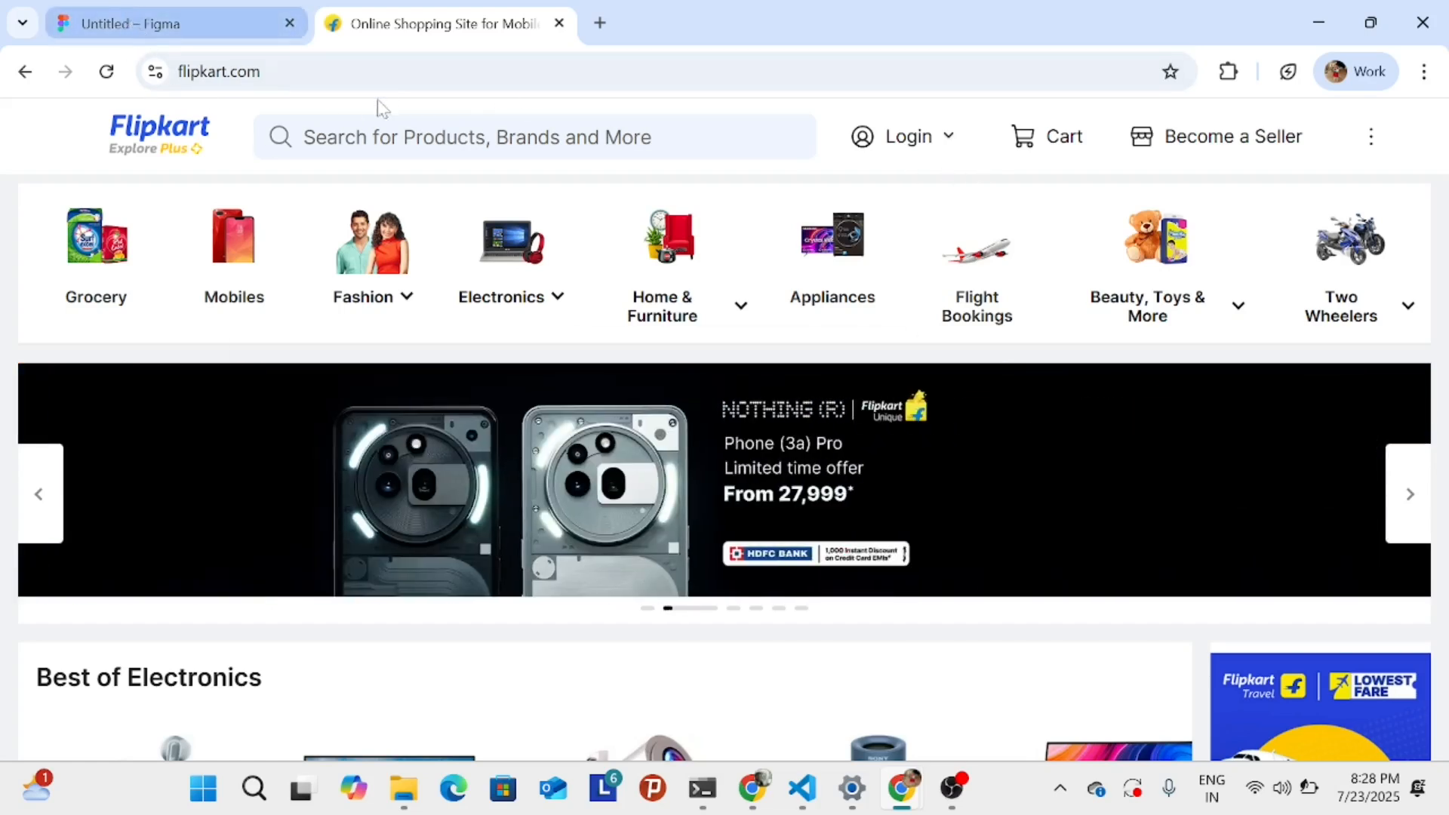
click(174, 24)
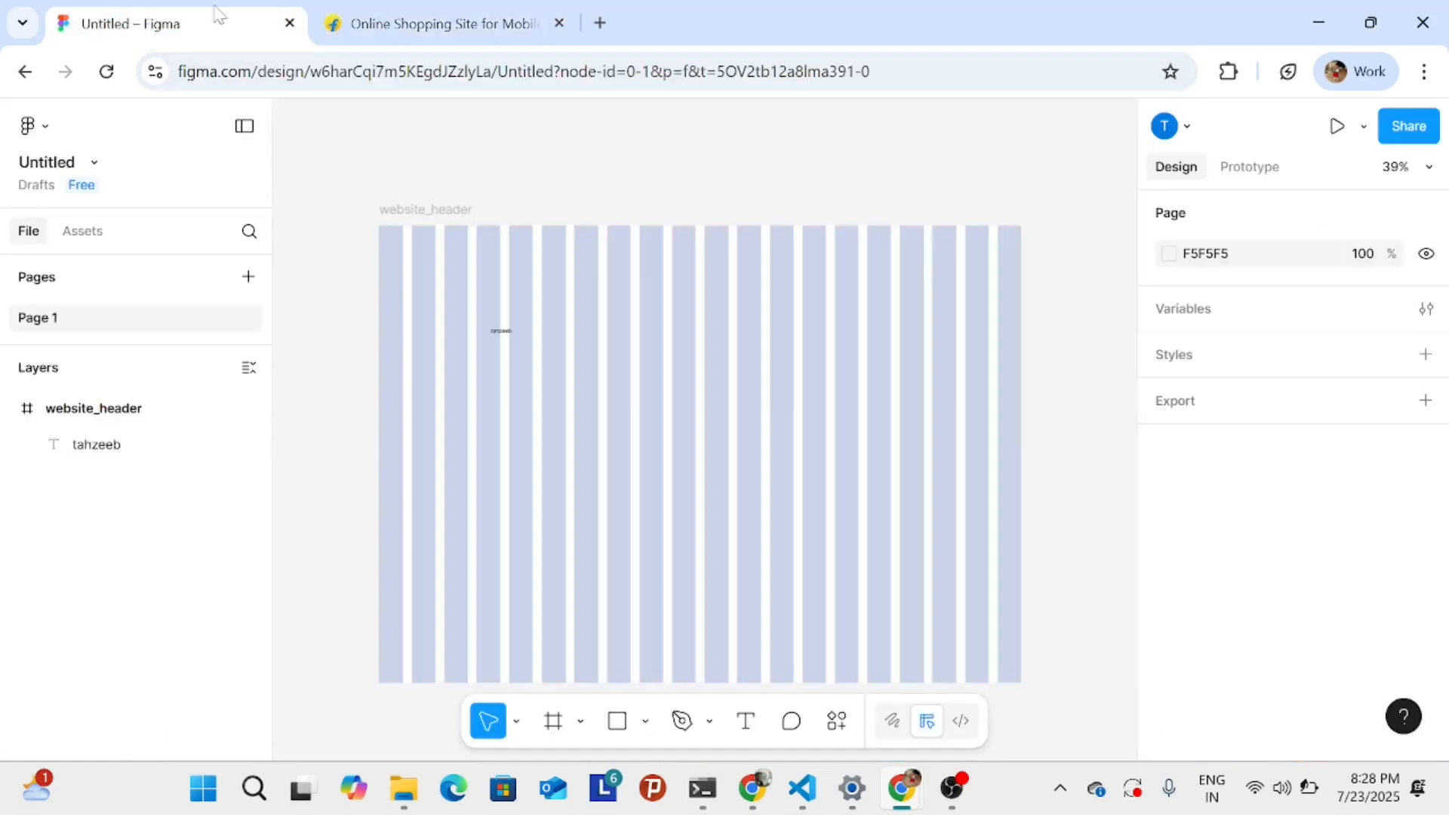
- Delete the name text layer from the website_header frame
click(505, 335)
scroll(504, 334, down, 4)
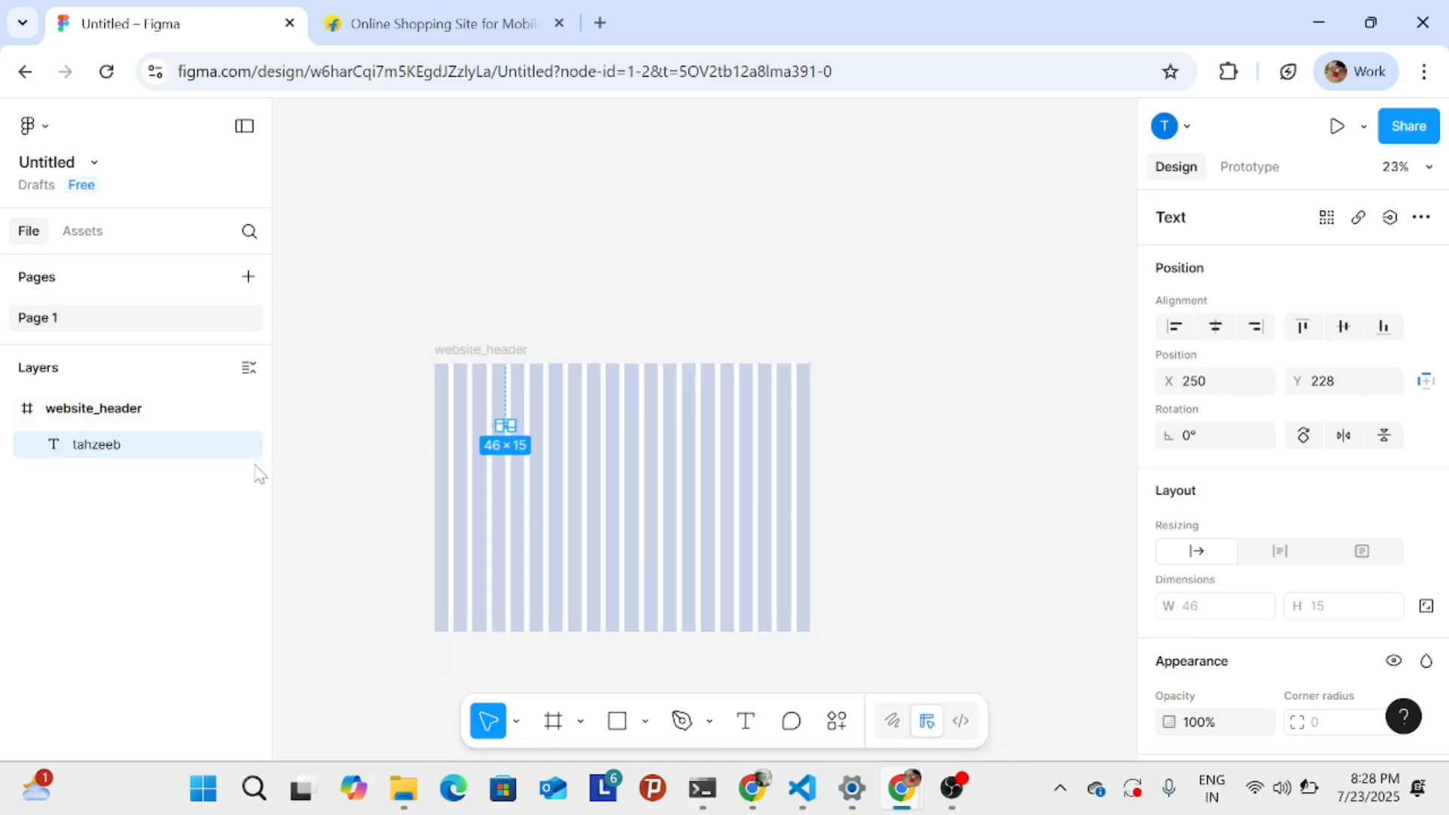
key(Delete)
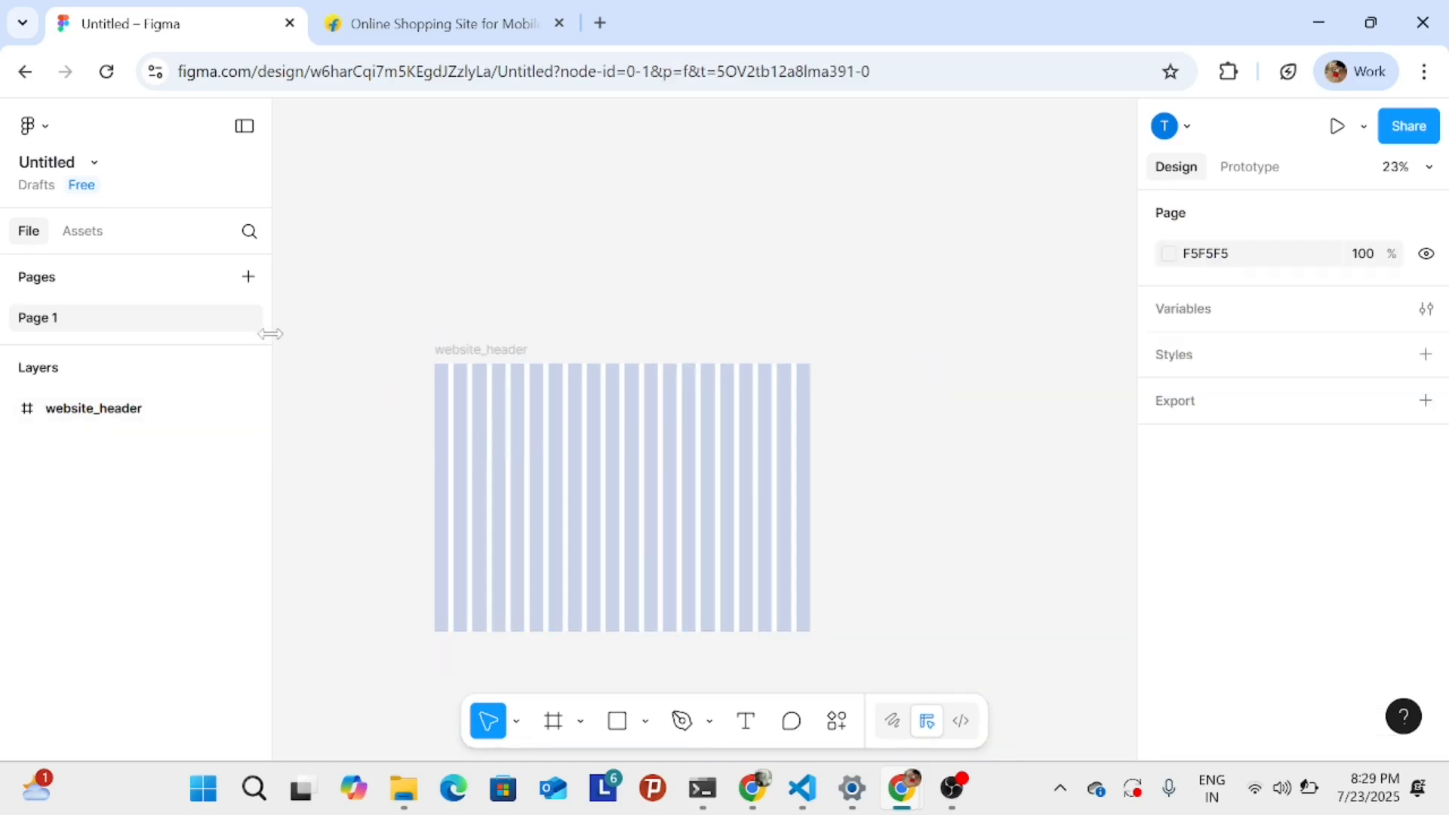
- Add a text layer reading "Logo" over the website_header frame's columns at about X 187, Y 271
scroll(600, 537, up, 3)
drag(600, 542, 657, 495)
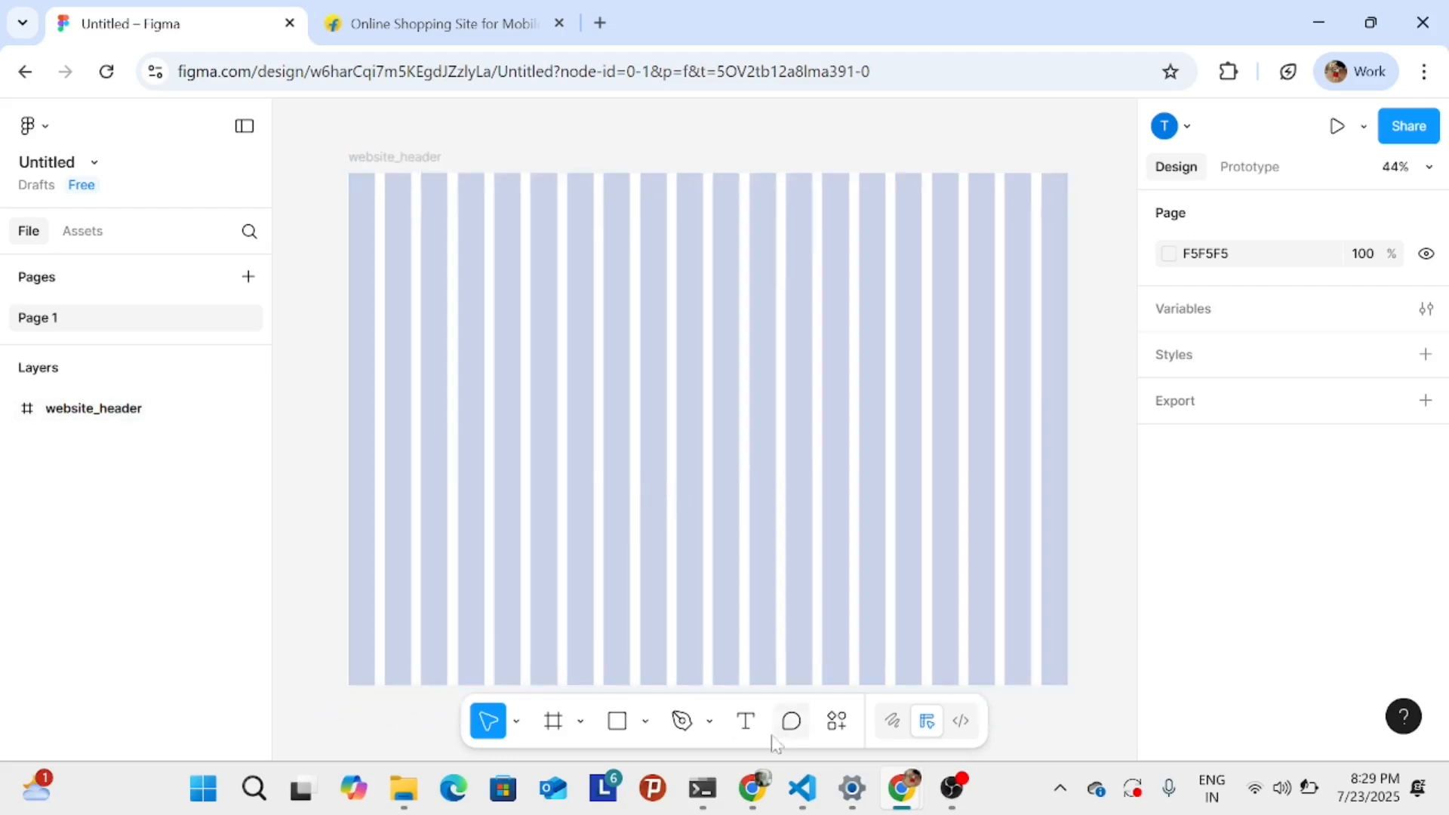
click(746, 721)
click(443, 307)
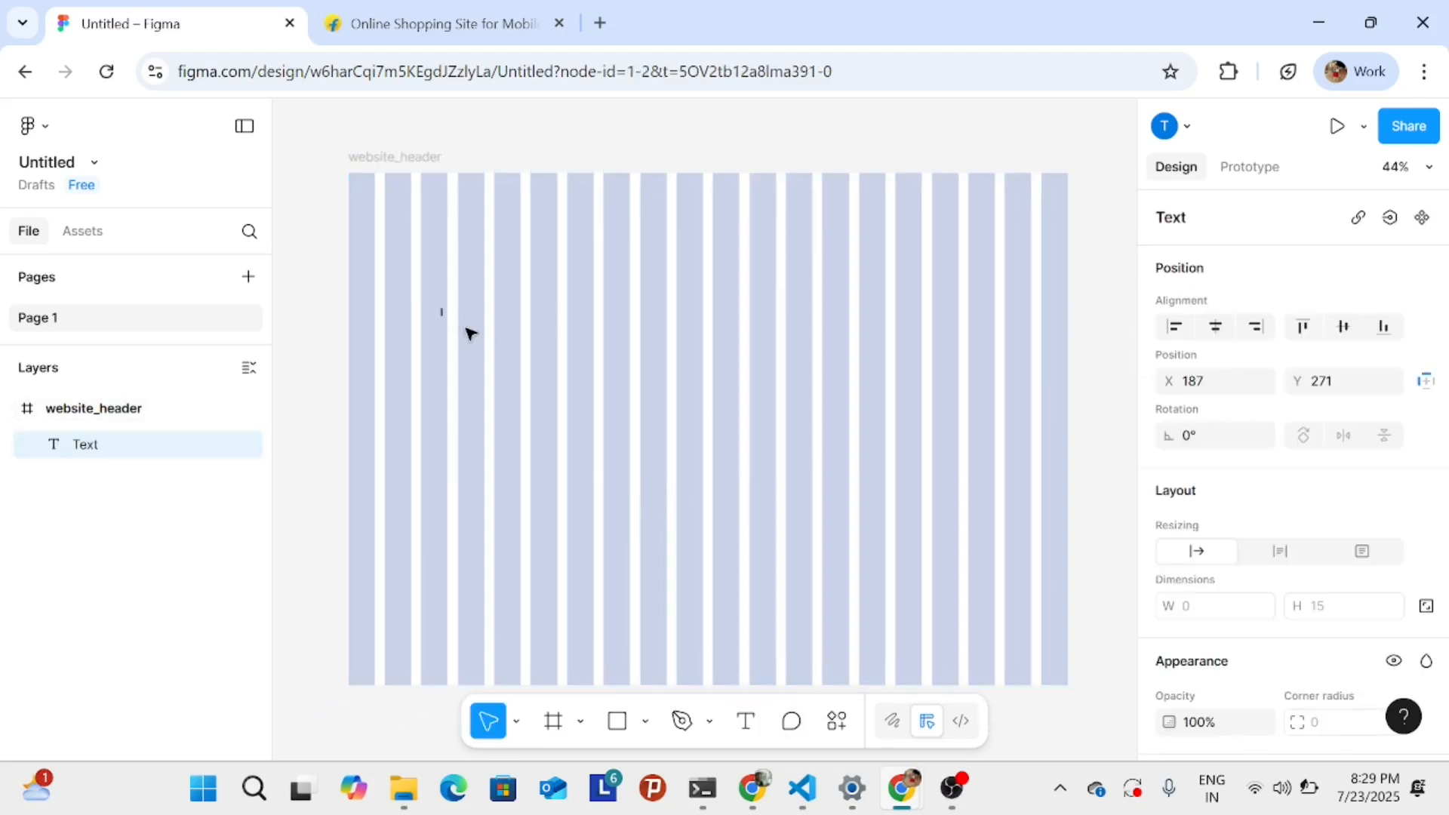
key(Caps_Lock)
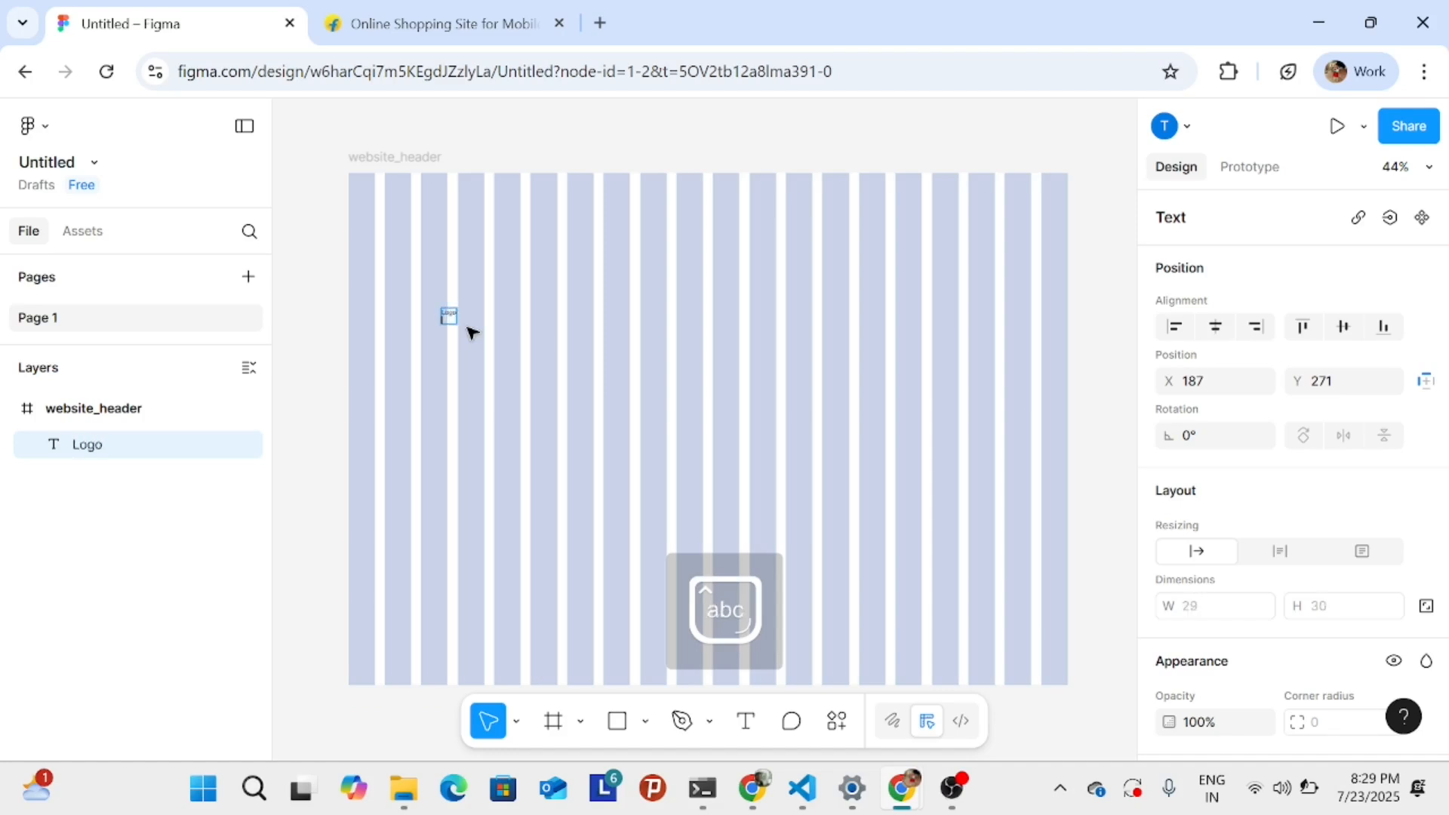
scroll(460, 463, up, 3)
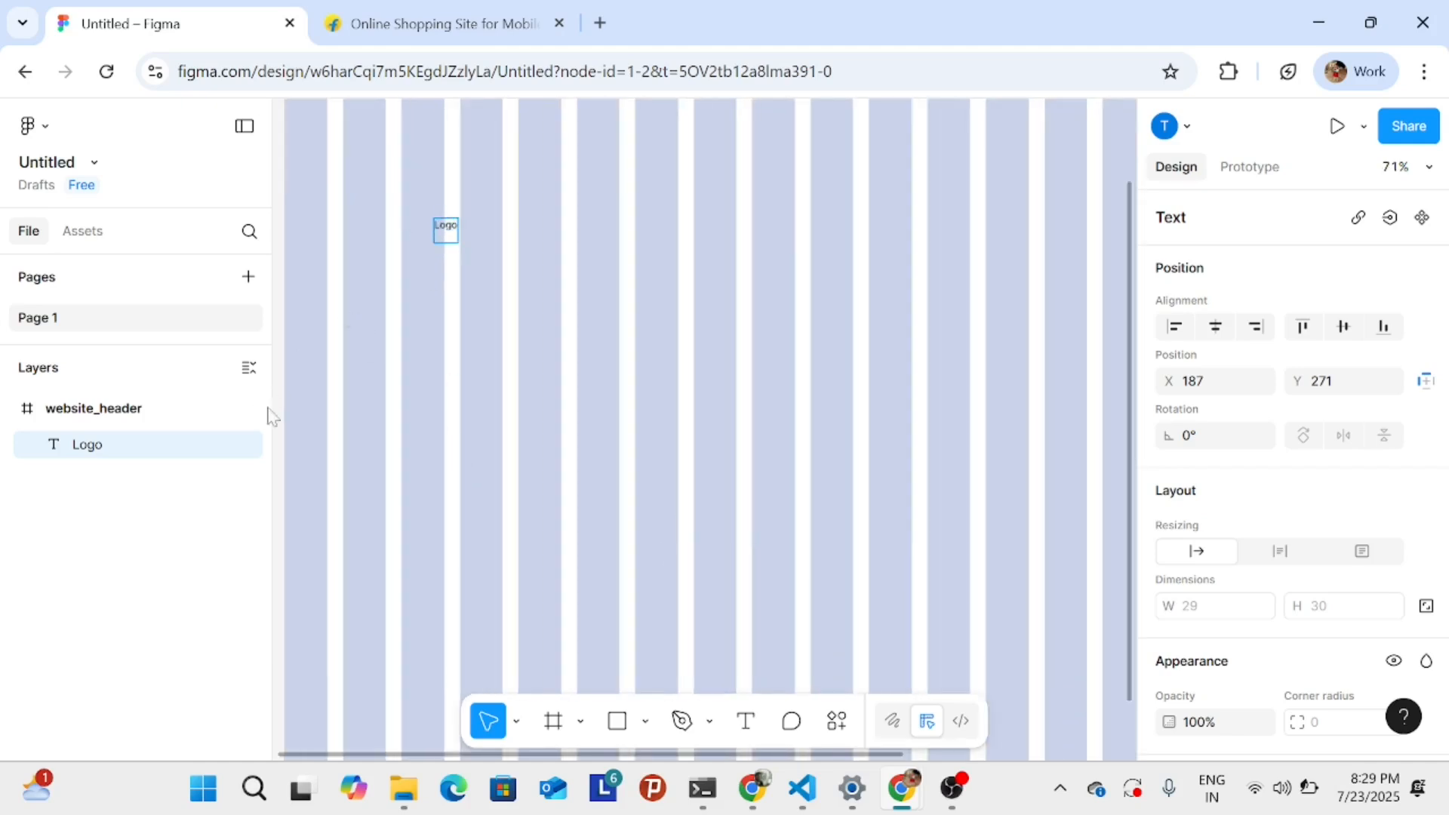
- Set the Logo text to font size 24 and Bold weight
scroll(1283, 453, down, 6)
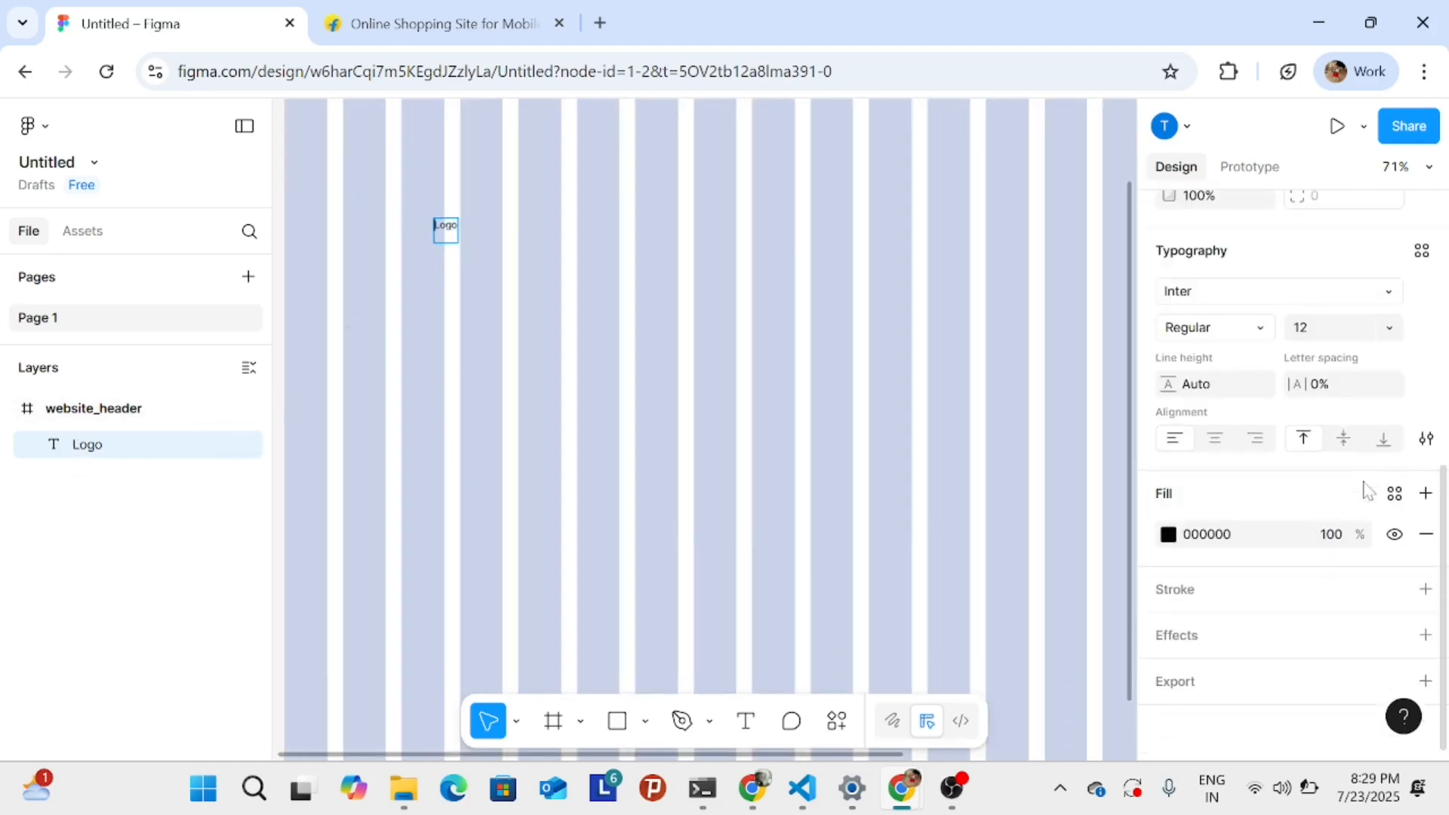
scroll(649, 394, up, 2)
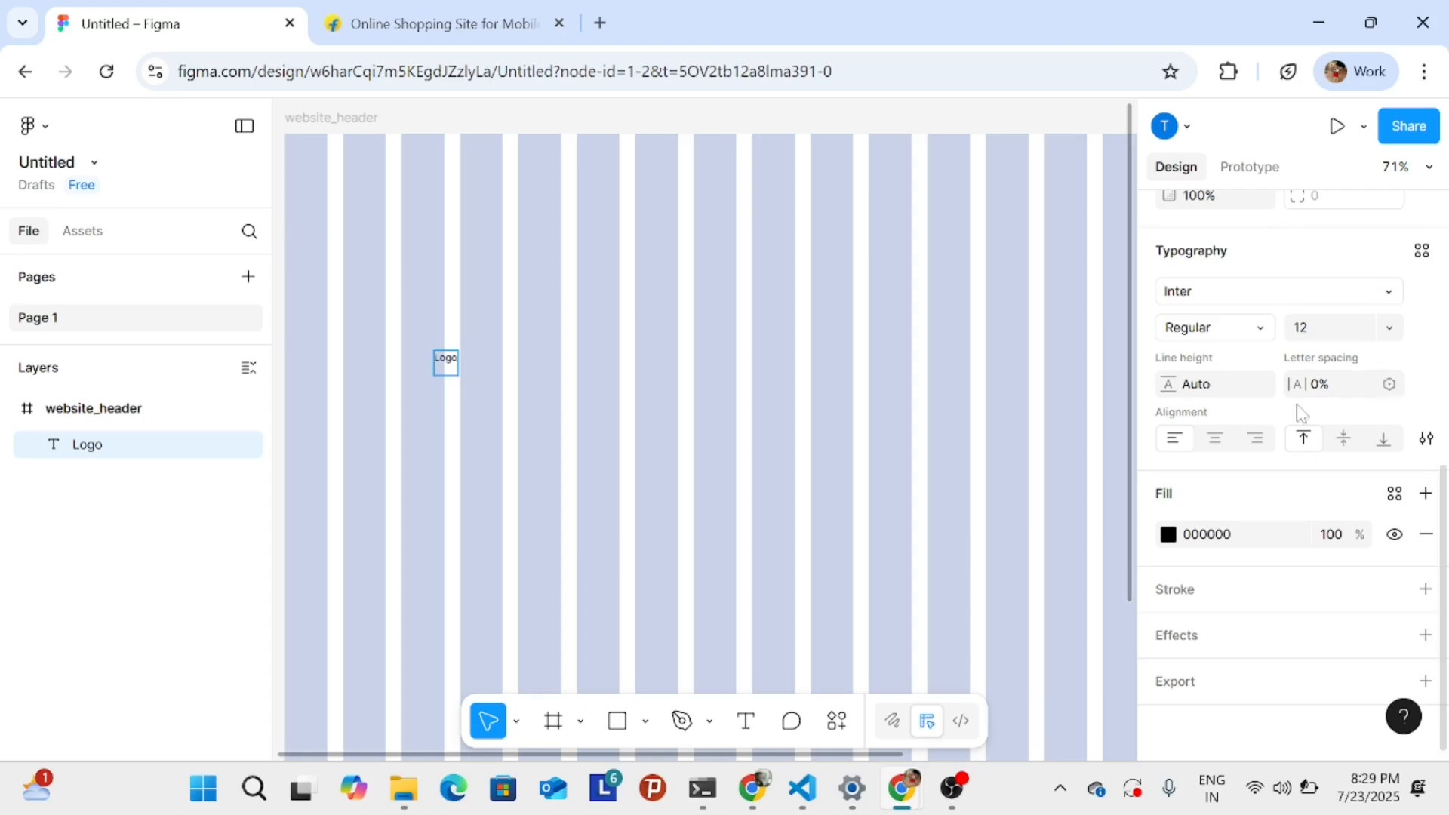
click(136, 408)
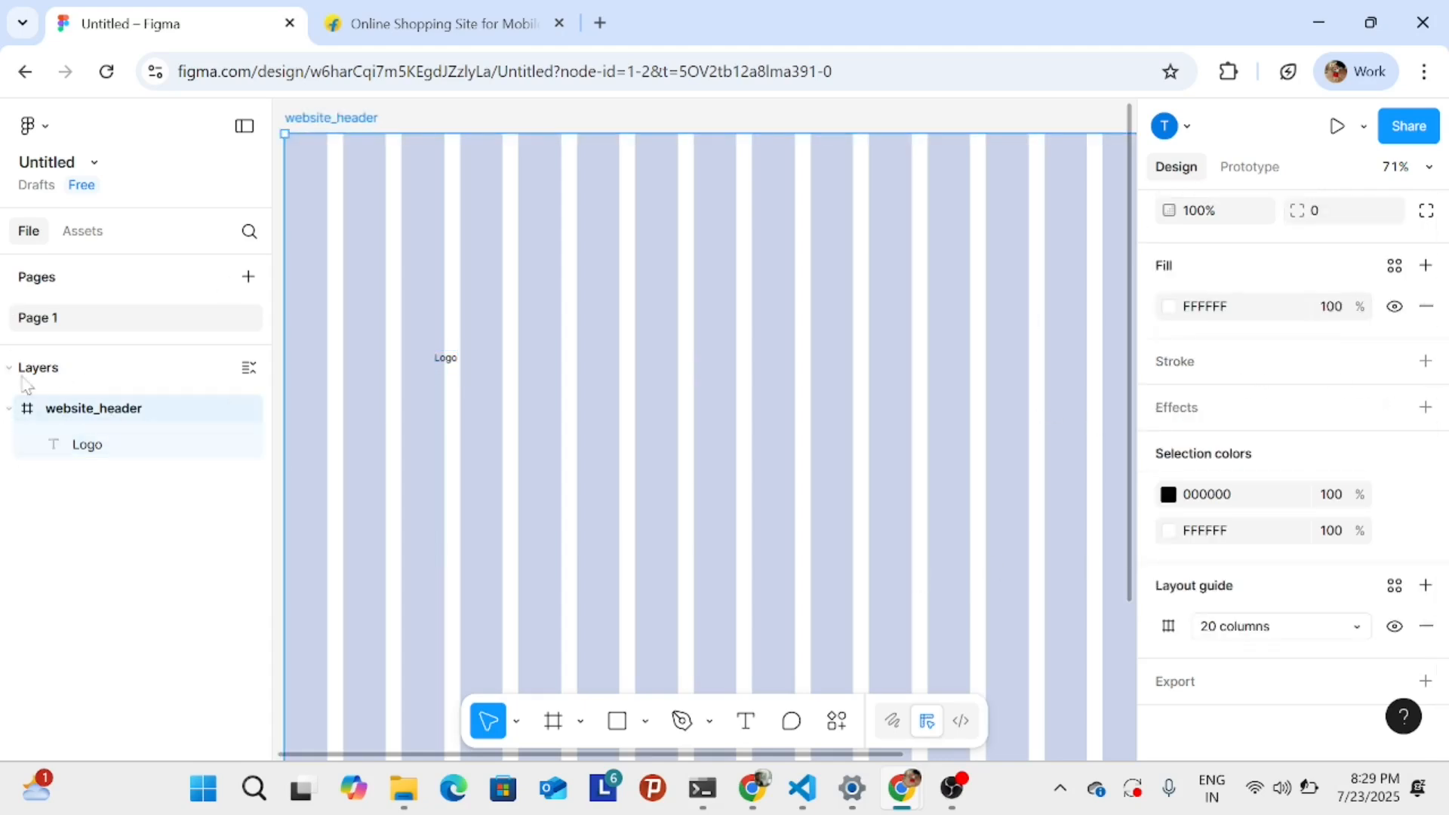
click(118, 444)
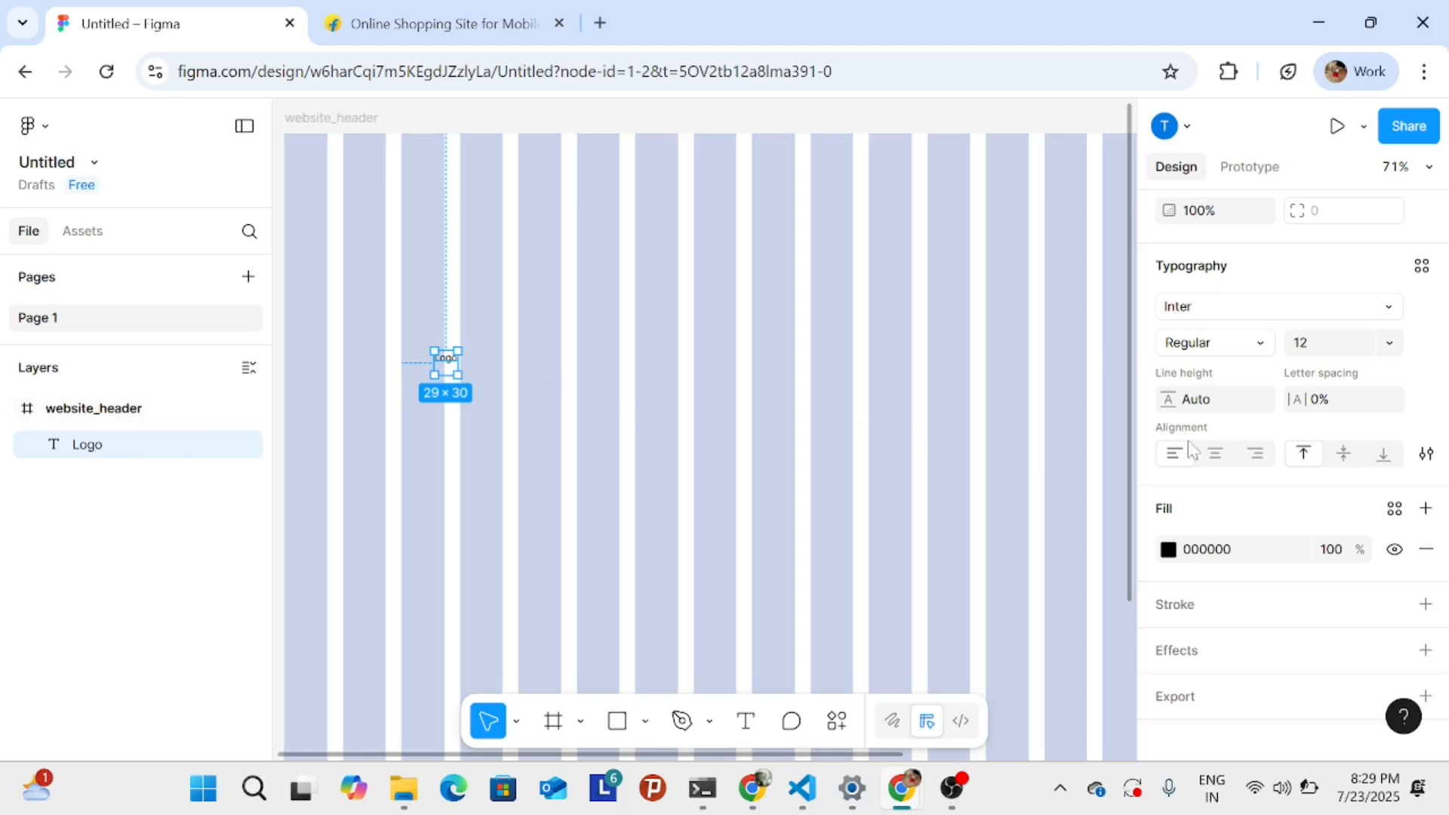
scroll(1283, 513, up, 2)
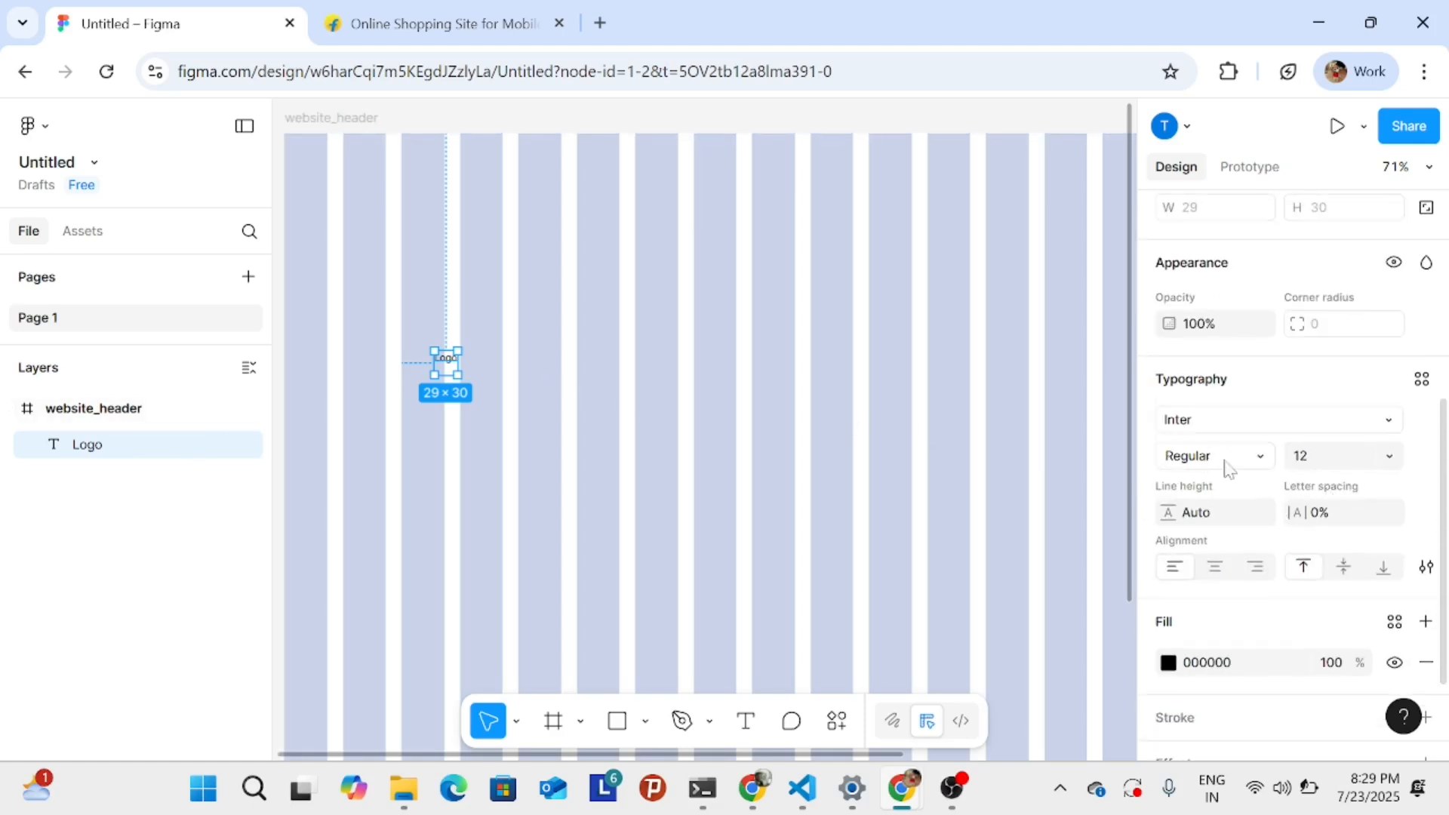
click(1390, 457)
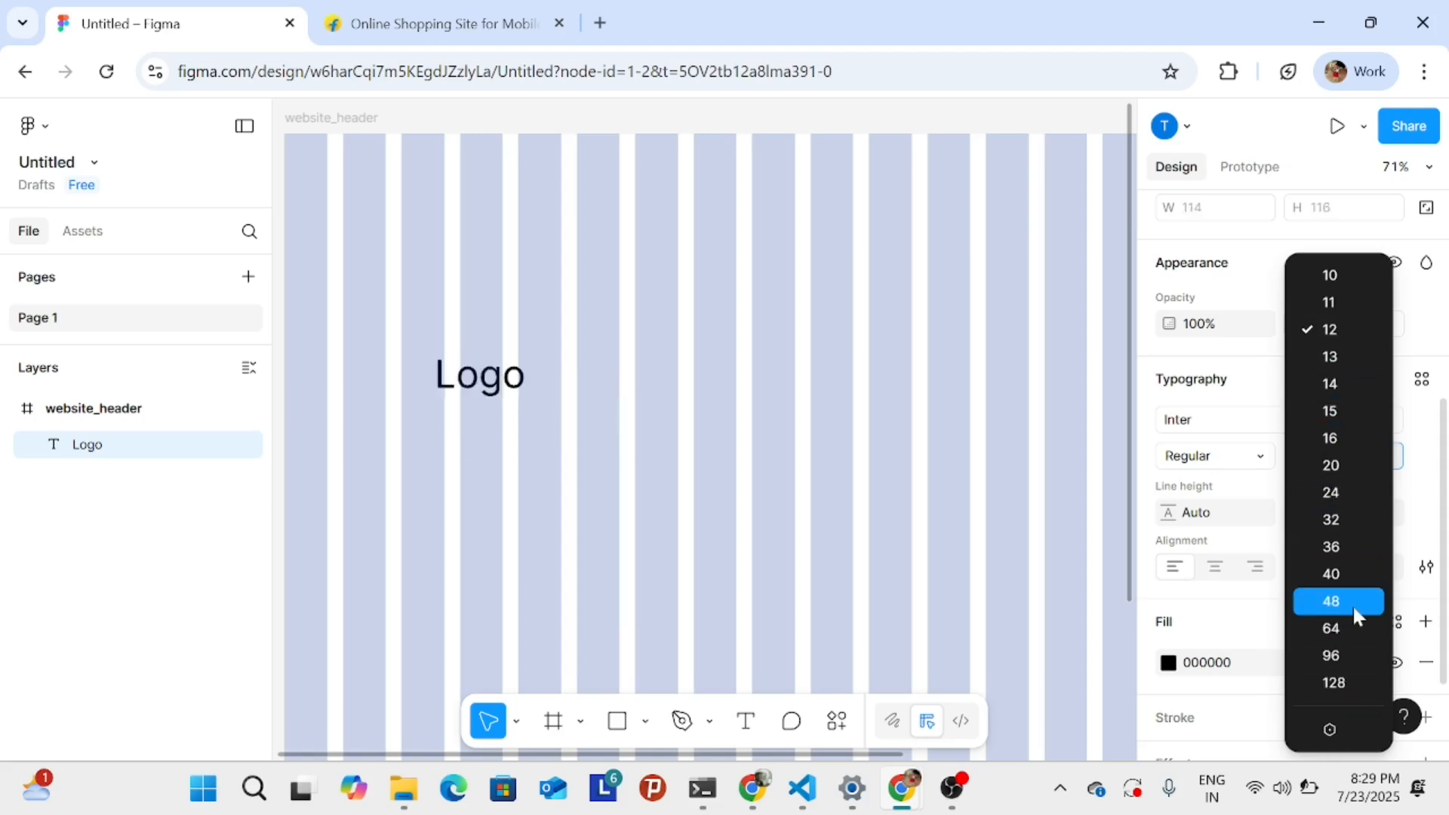
click(1328, 494)
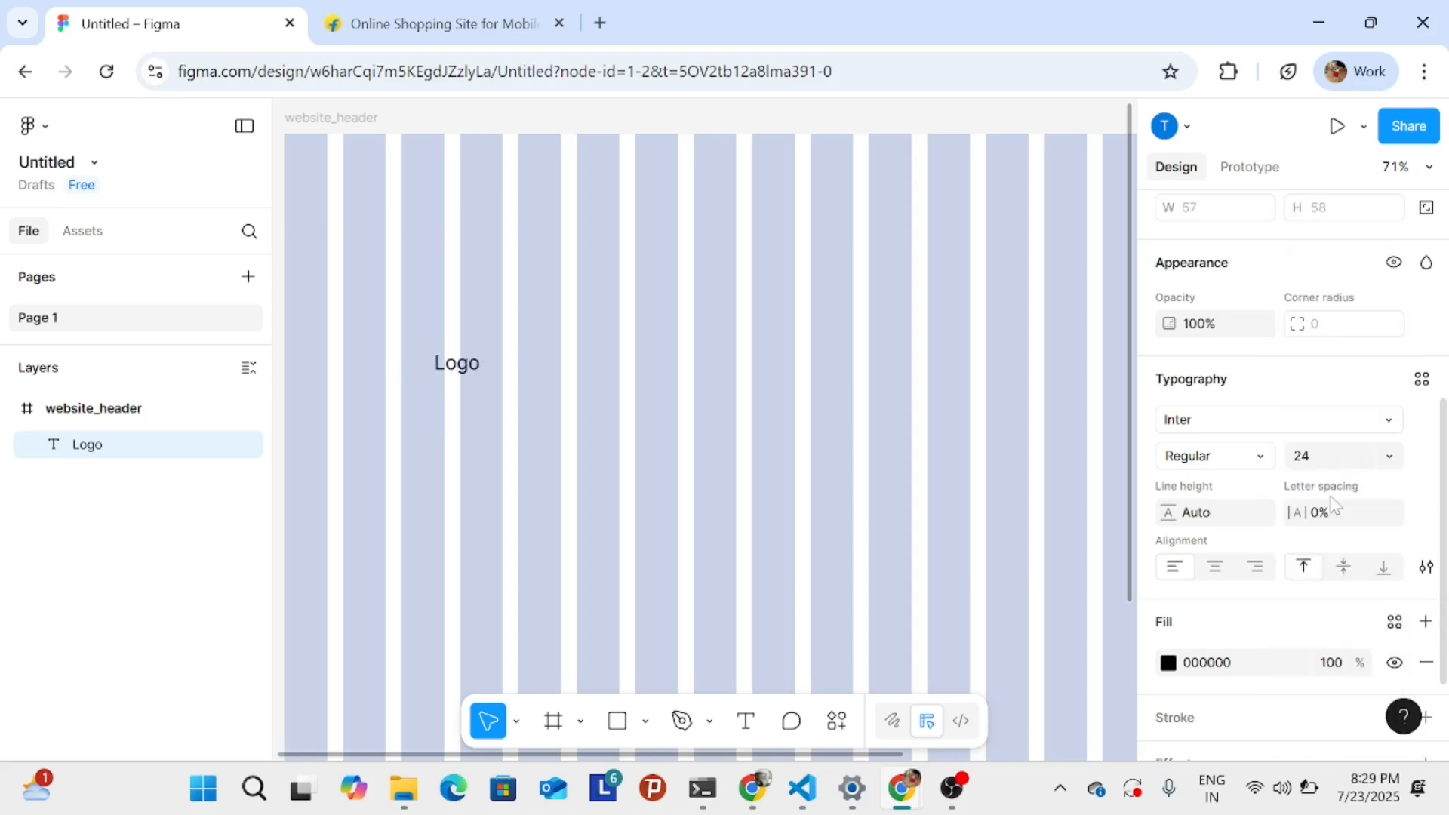
click(1255, 458)
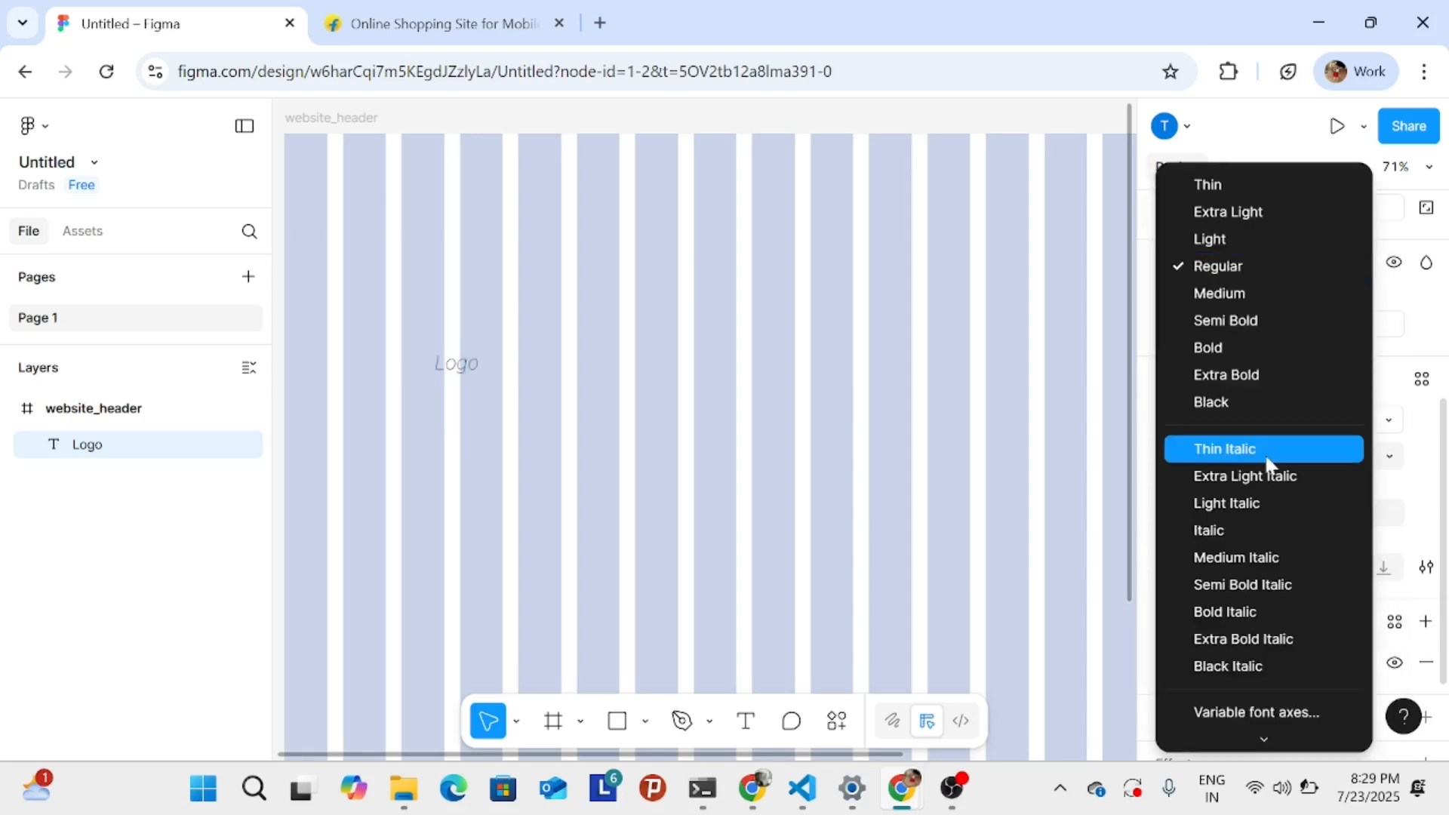
click(1234, 355)
- Move the Logo text up to the start of the frame's second column, at about X 73, Y 56, and clear the selection
scroll(689, 392, left, 3)
scroll(689, 391, up, 2)
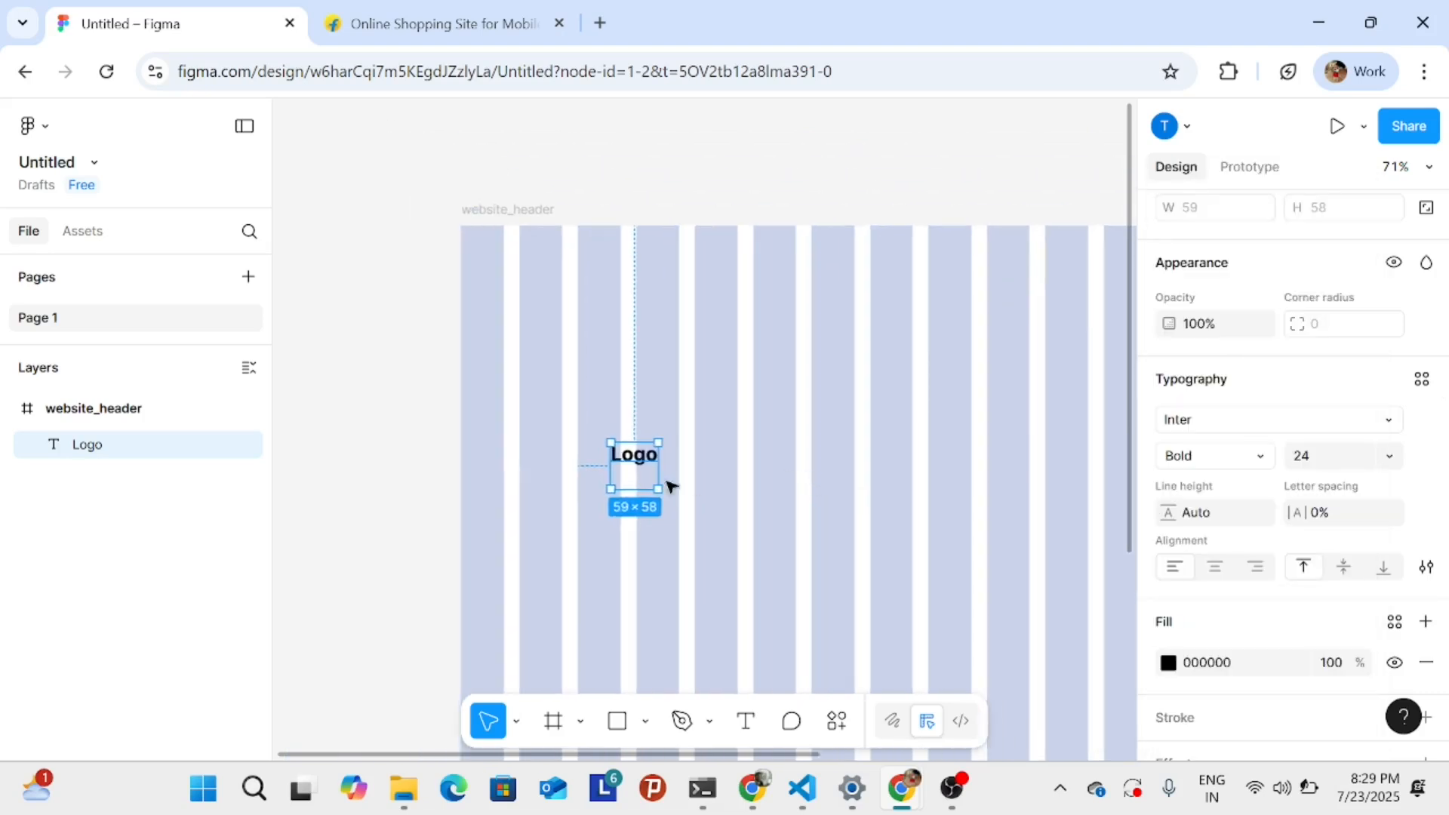
drag(639, 456, 557, 283)
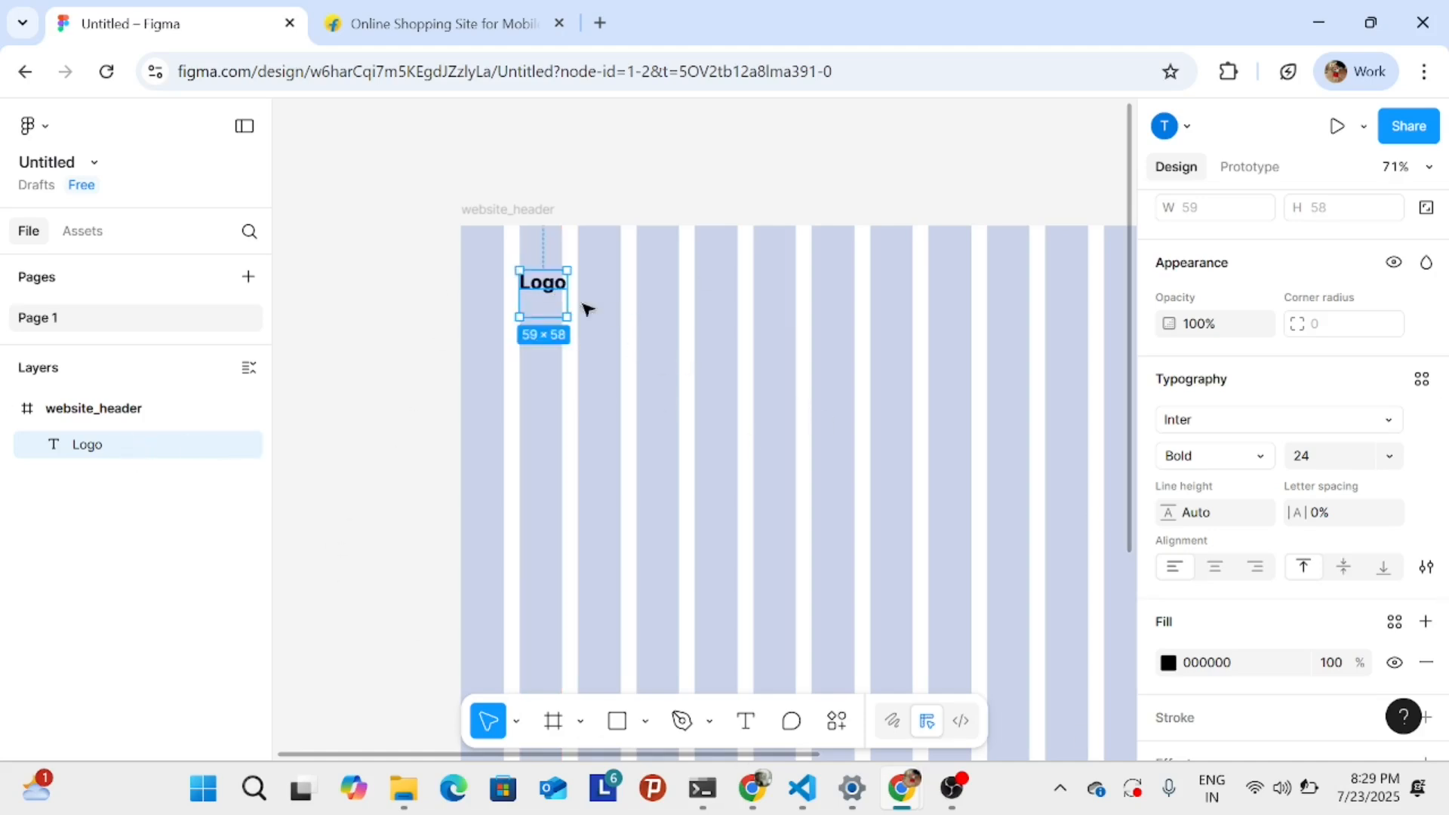
click(771, 364)
scroll(776, 392, right, 3)
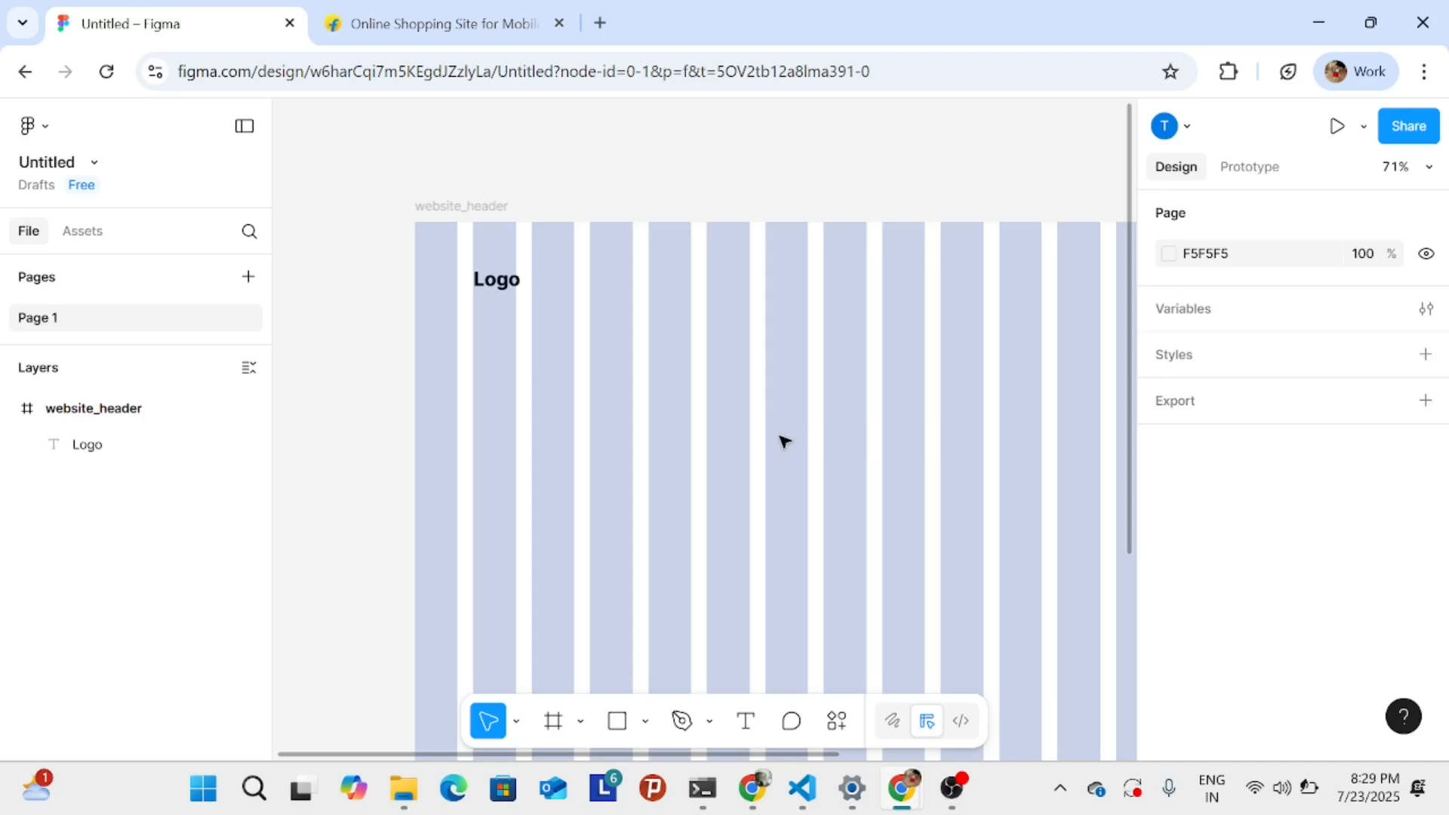
key(ctrl+f)
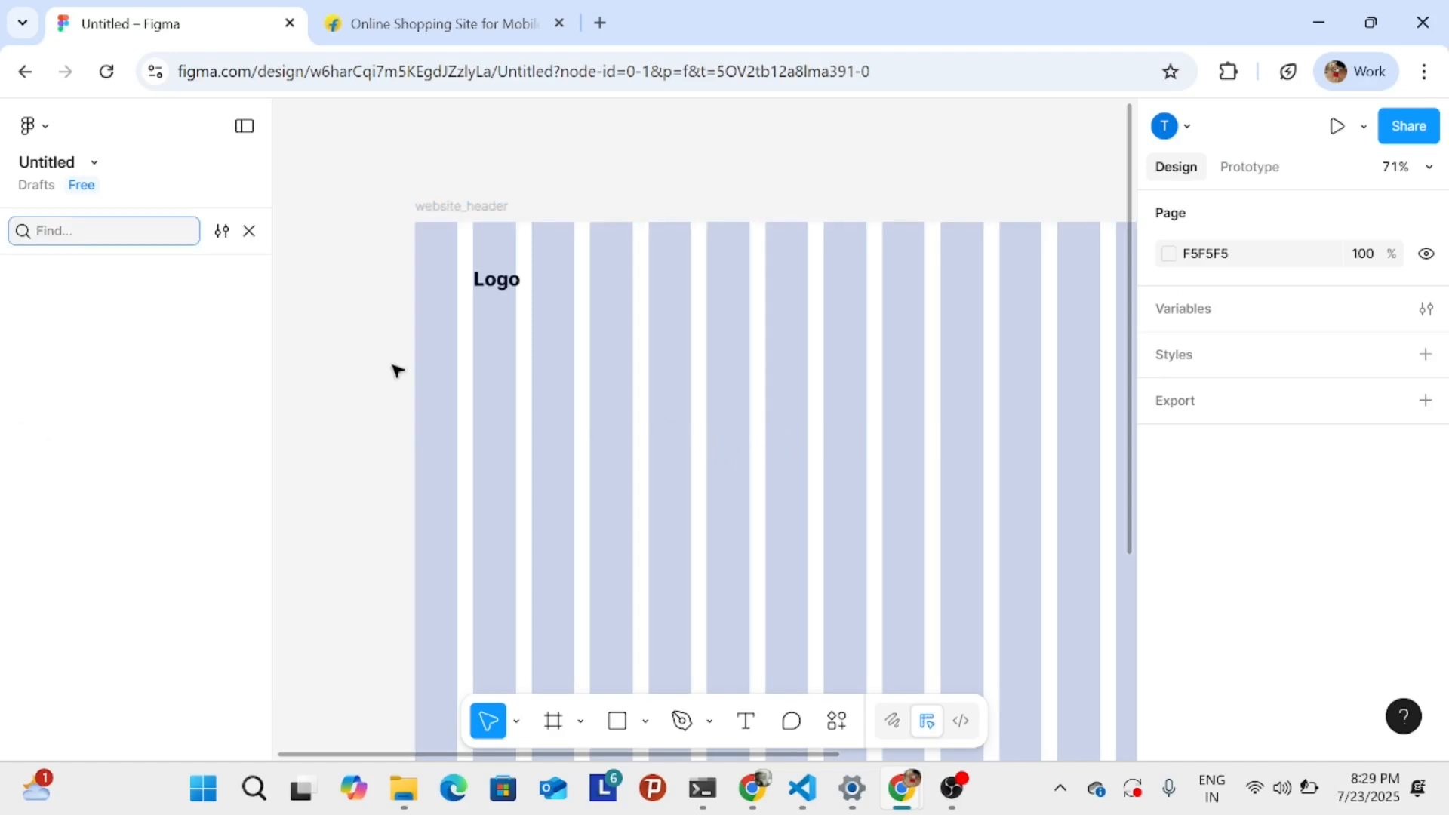
click(249, 231)
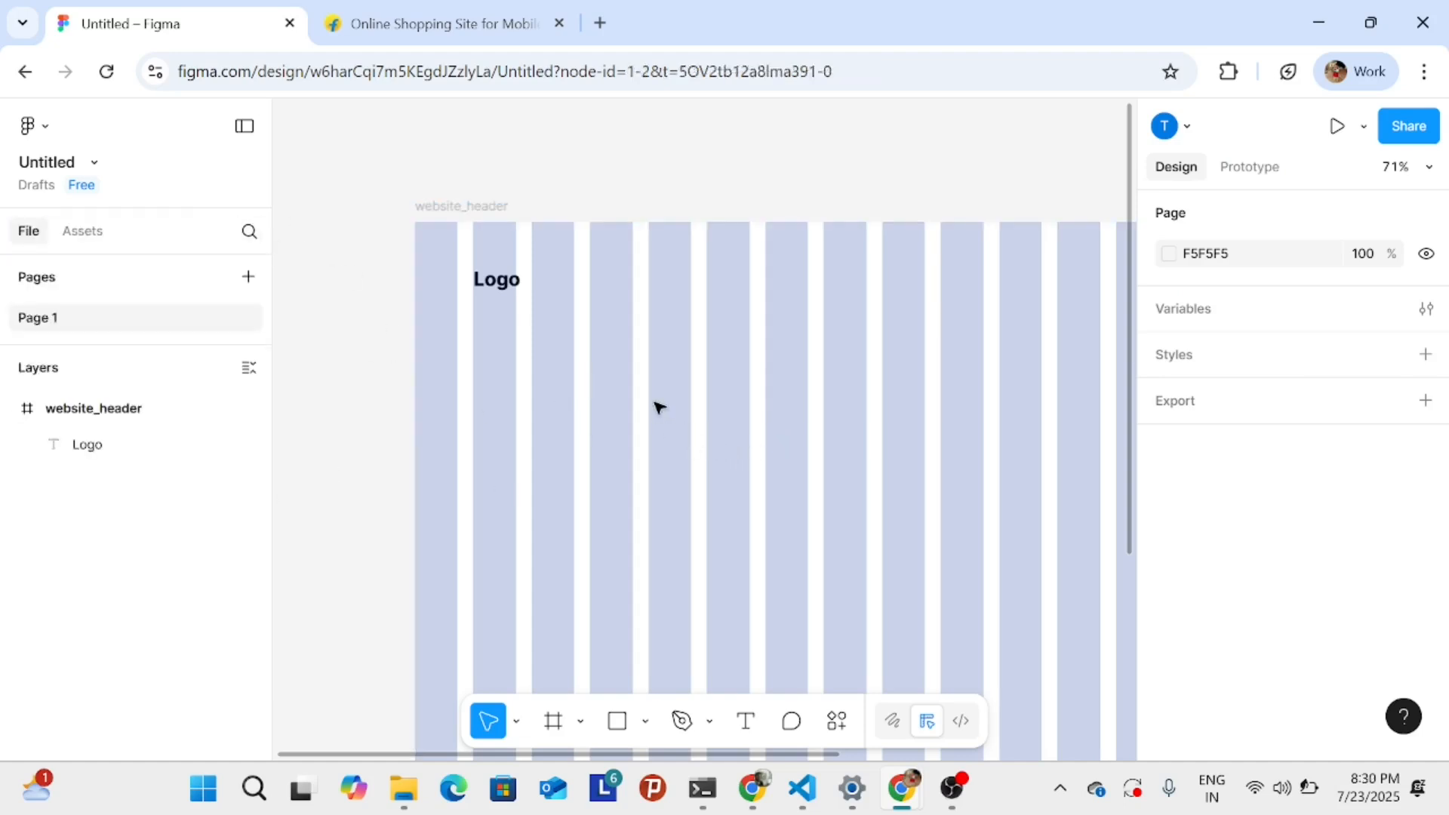
right_click(656, 408)
key(Escape)
click(715, 411)
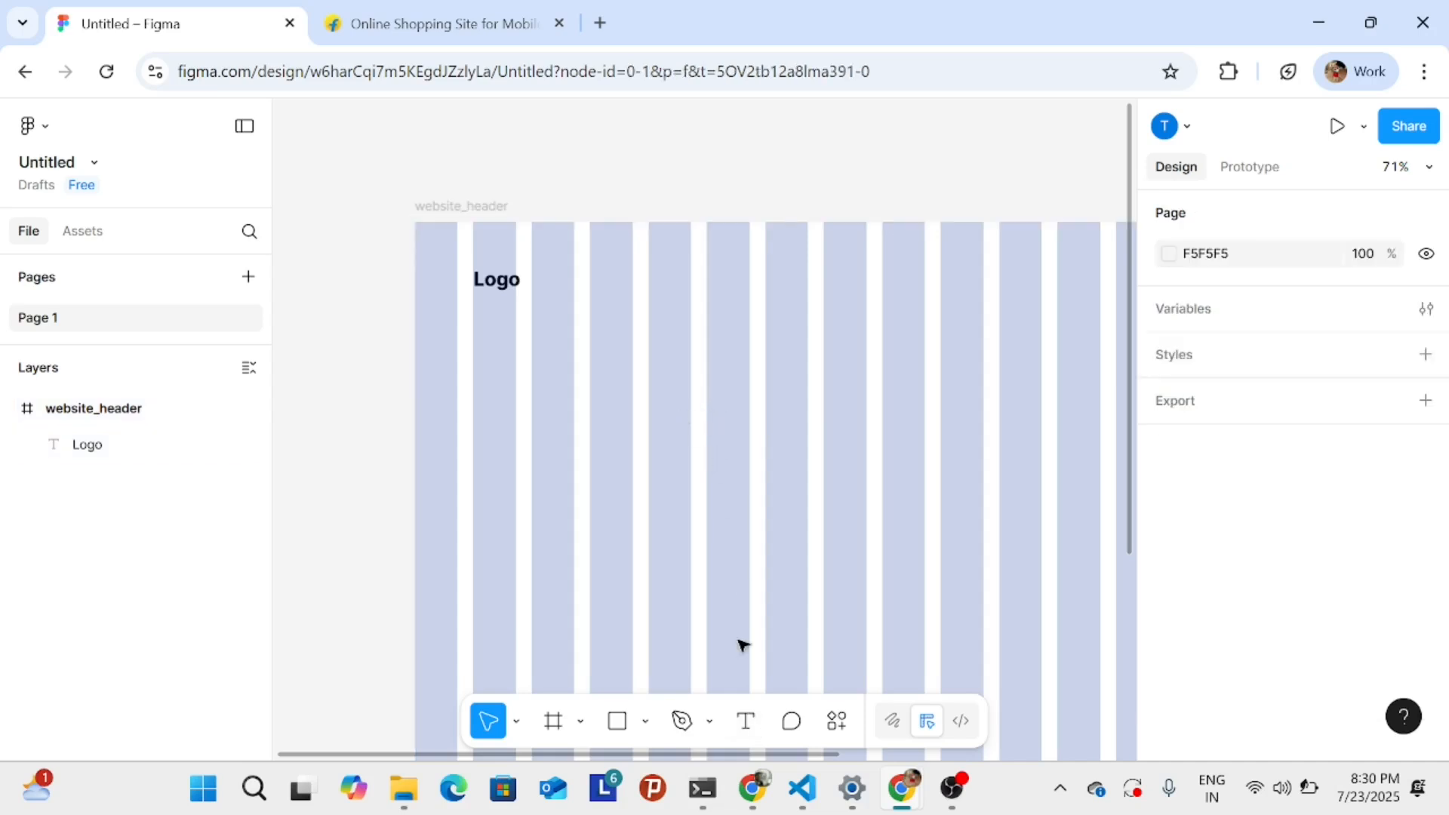
- Add a text layer reading "Home" below the Logo text, at about X 322, Y 175
click(753, 723)
click(671, 363)
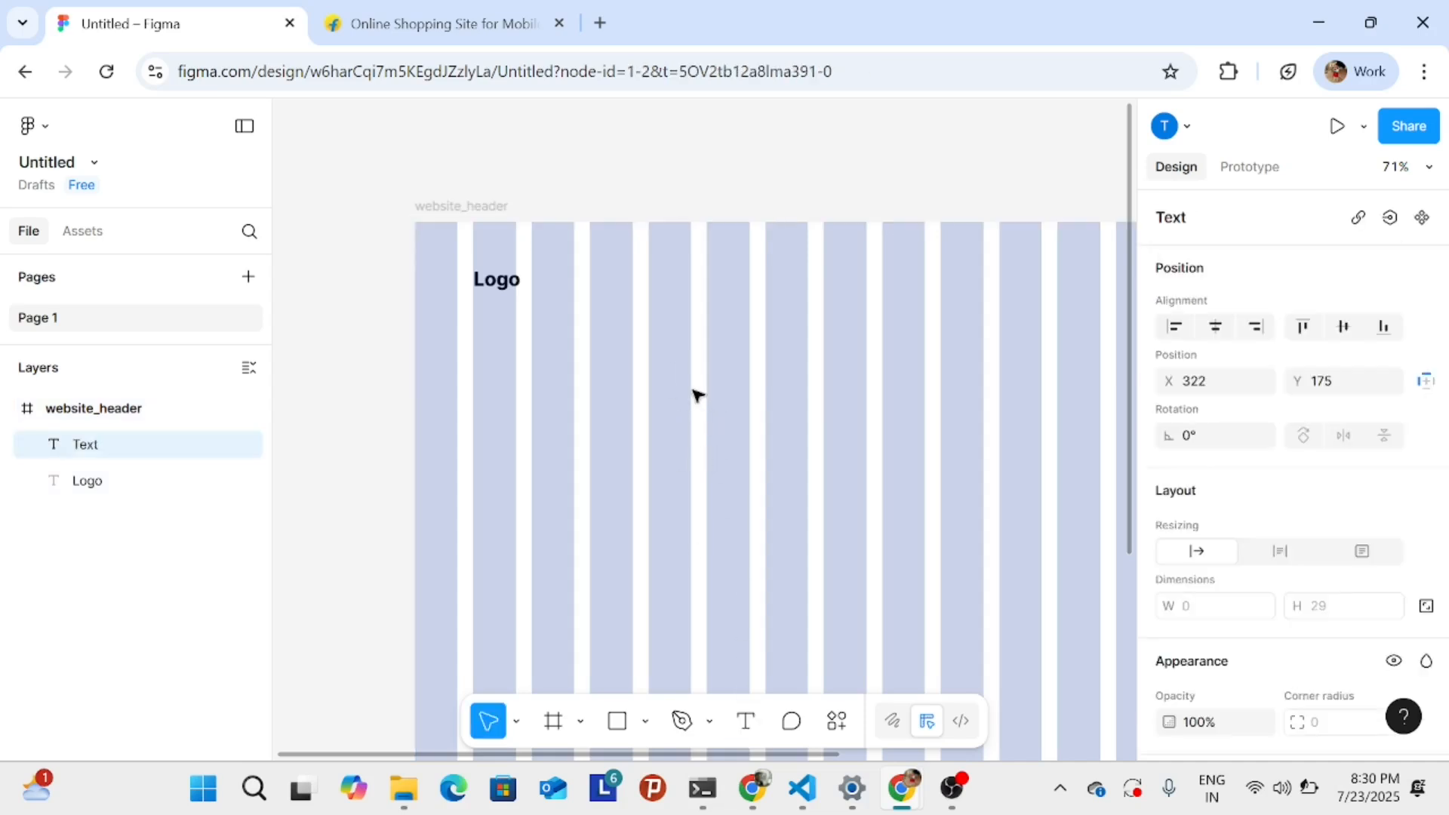
key(Caps_Lock)
text(H)
key(Caps_Lock)
text(om)
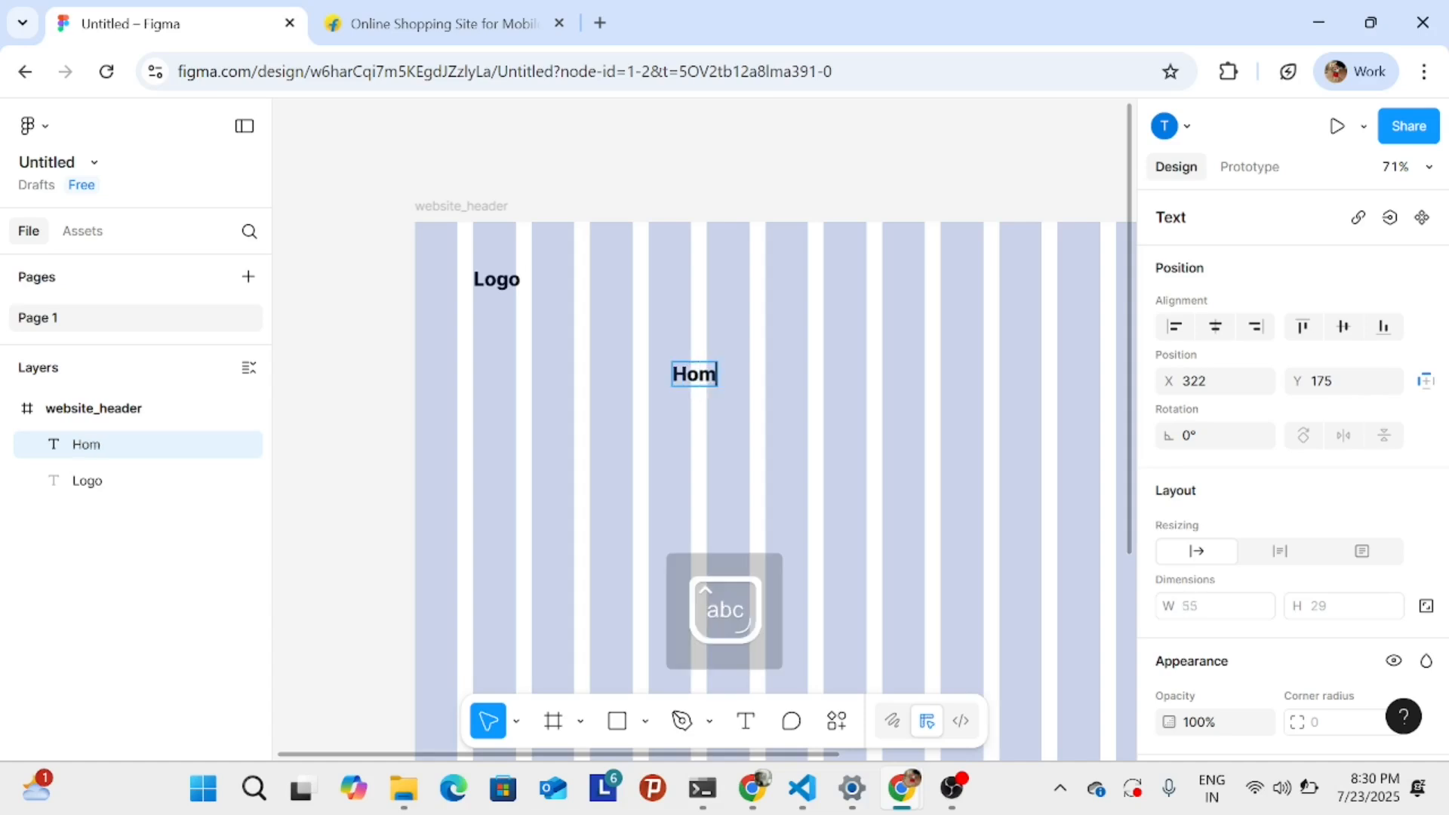
text(e)
key(Return)
key(Escape)
key(Escape)
- Add a text layer reading "About" below the Home text, at about X 339, Y 259
key(t)
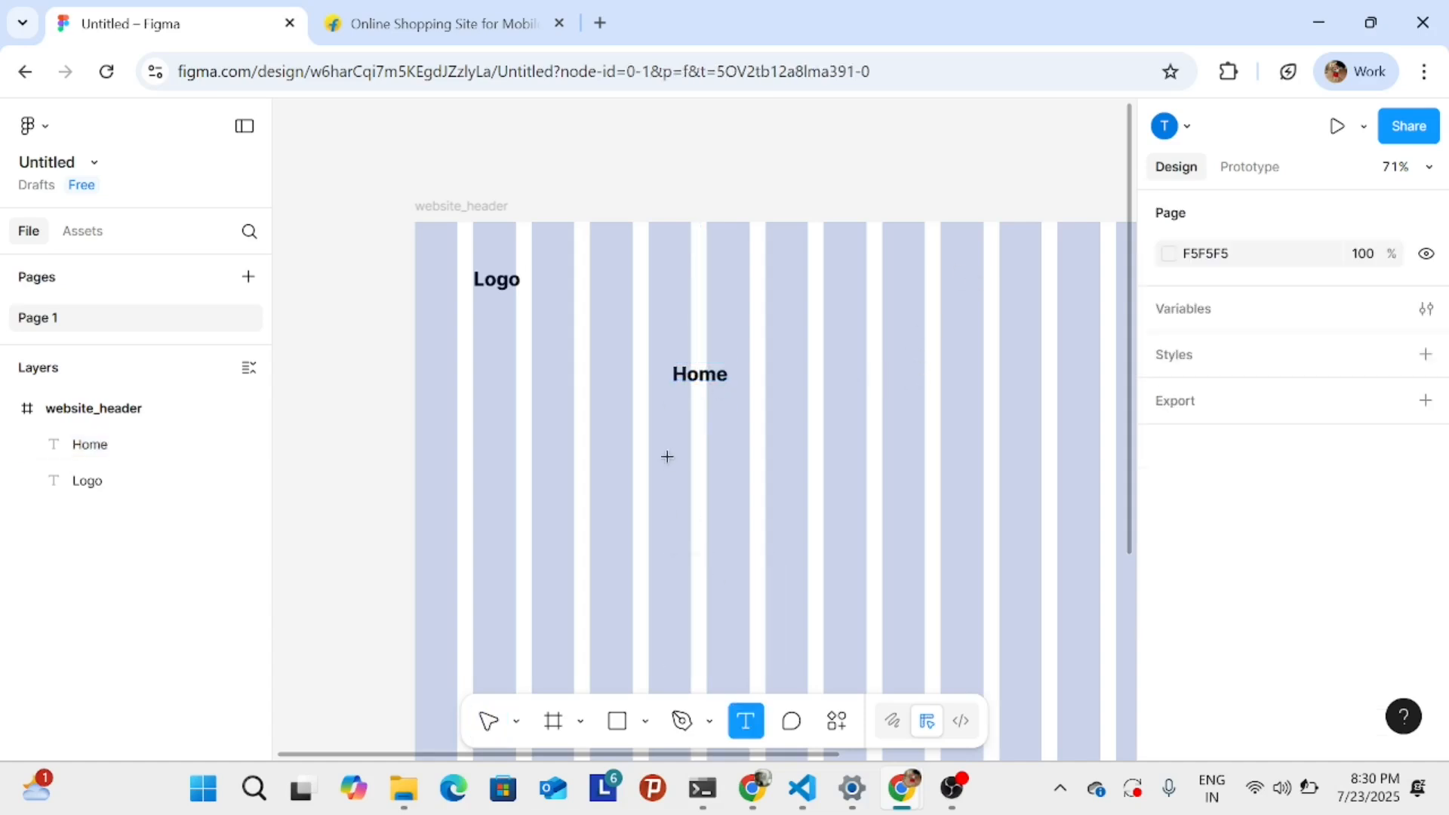
click(685, 429)
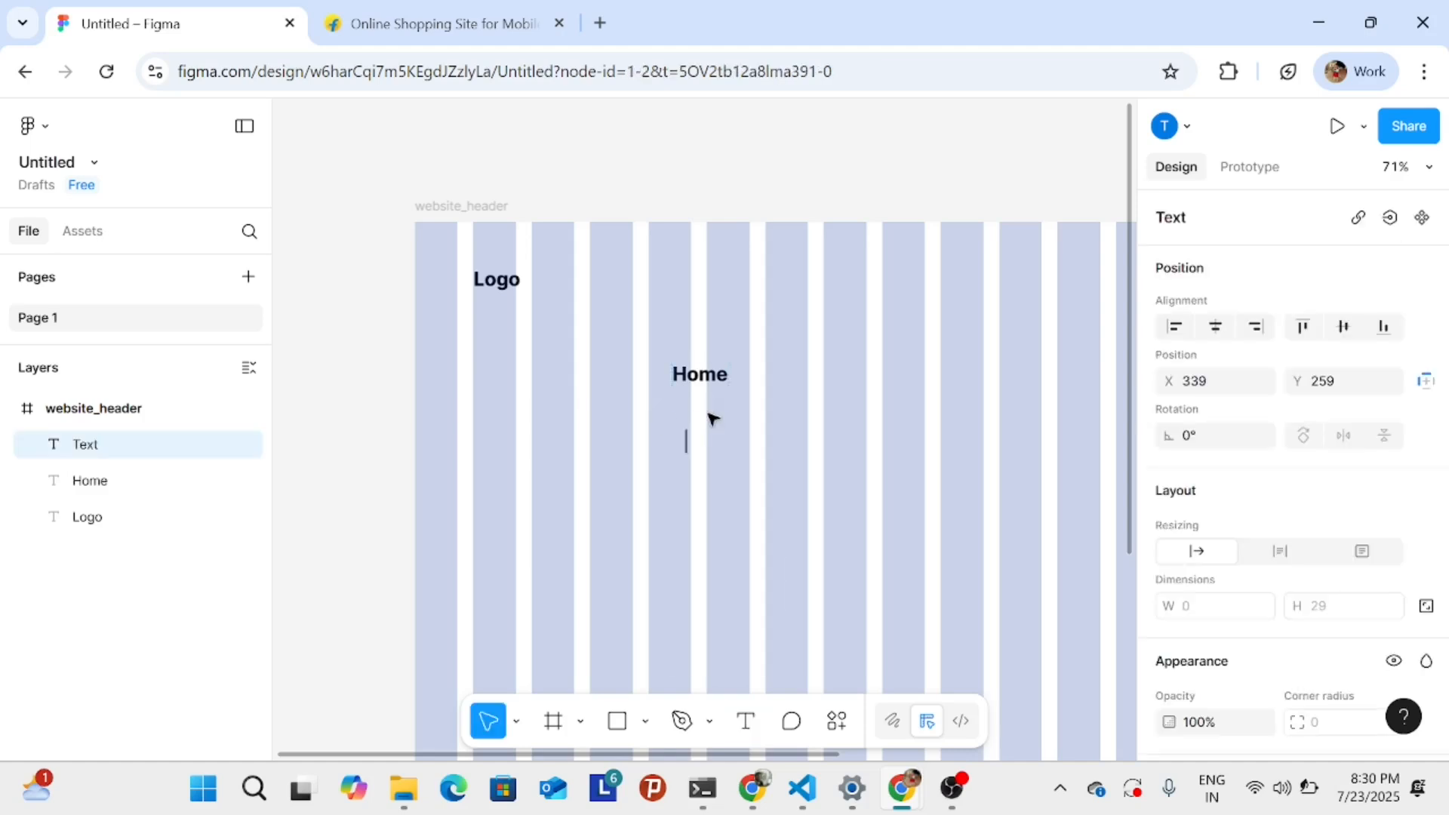
key(Caps_Lock)
text(A)
key(Caps_Lock)
text(bout)
key(Return)
key(Escape)
- Undo the additions of the About and Home texts, keeping only the Logo text in the frame, and clear the selection
click(500, 281)
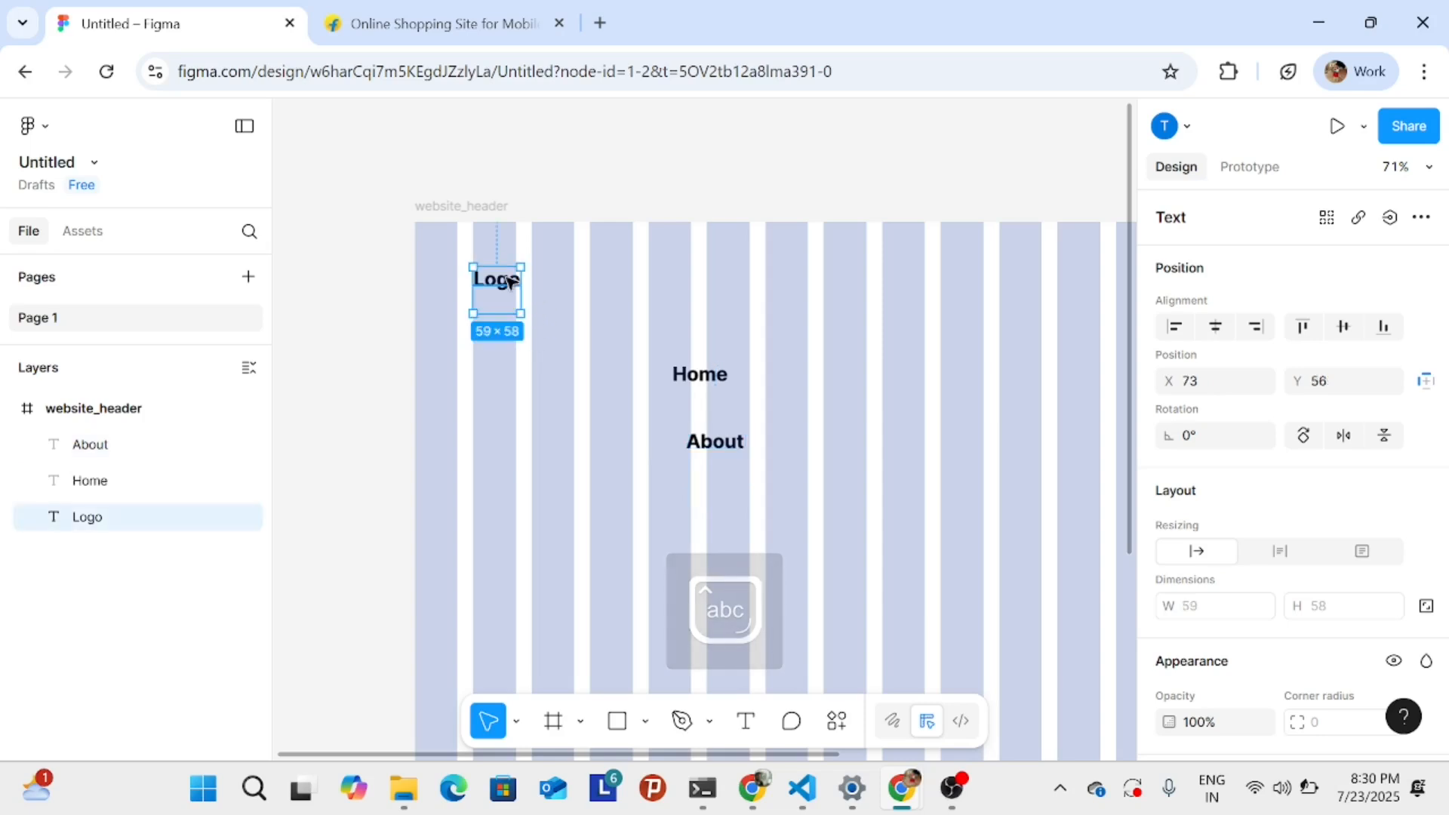
click(715, 442)
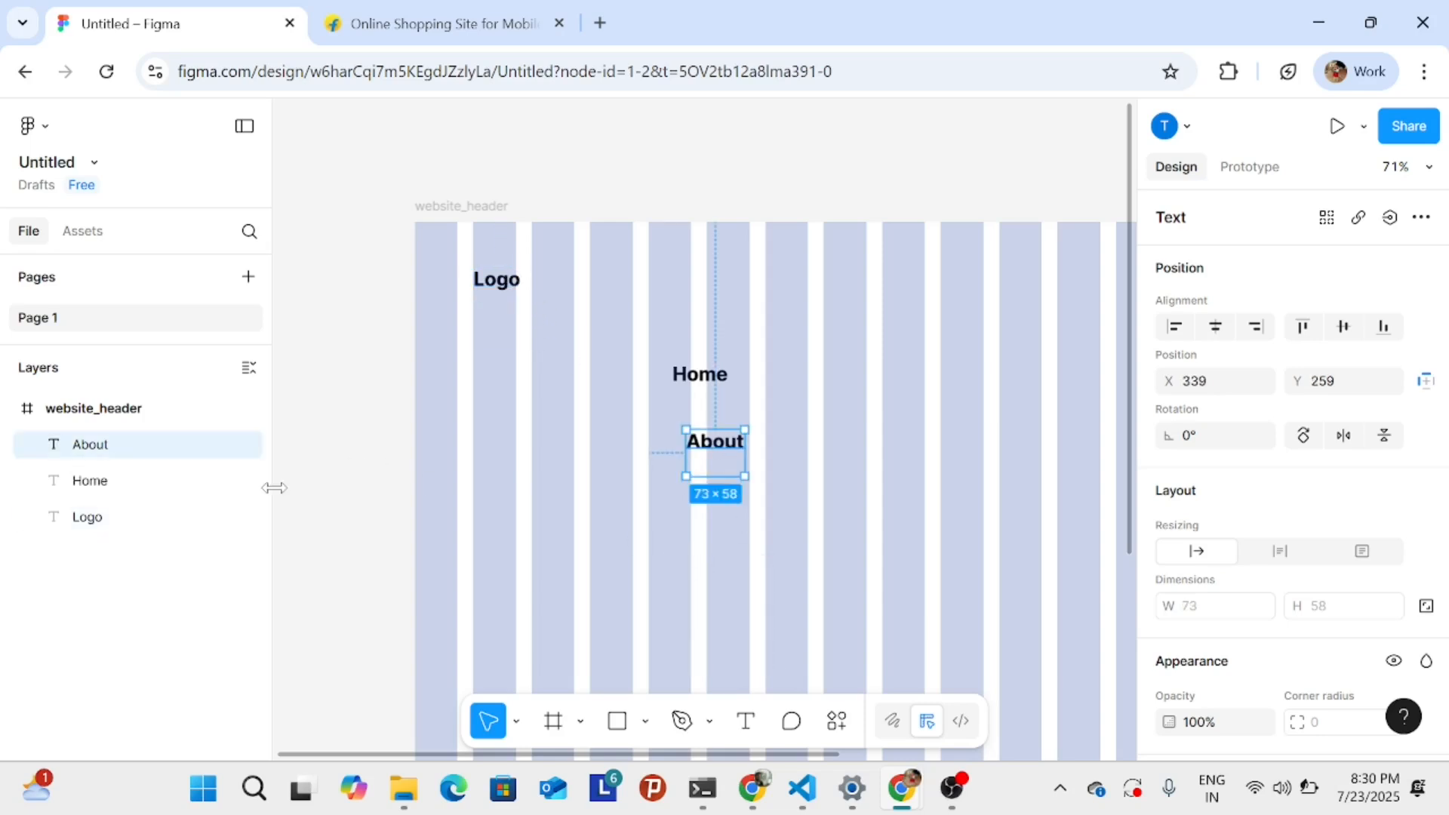
key(ctrl+z)
key(ctrl+z)
key(ctrl+z)
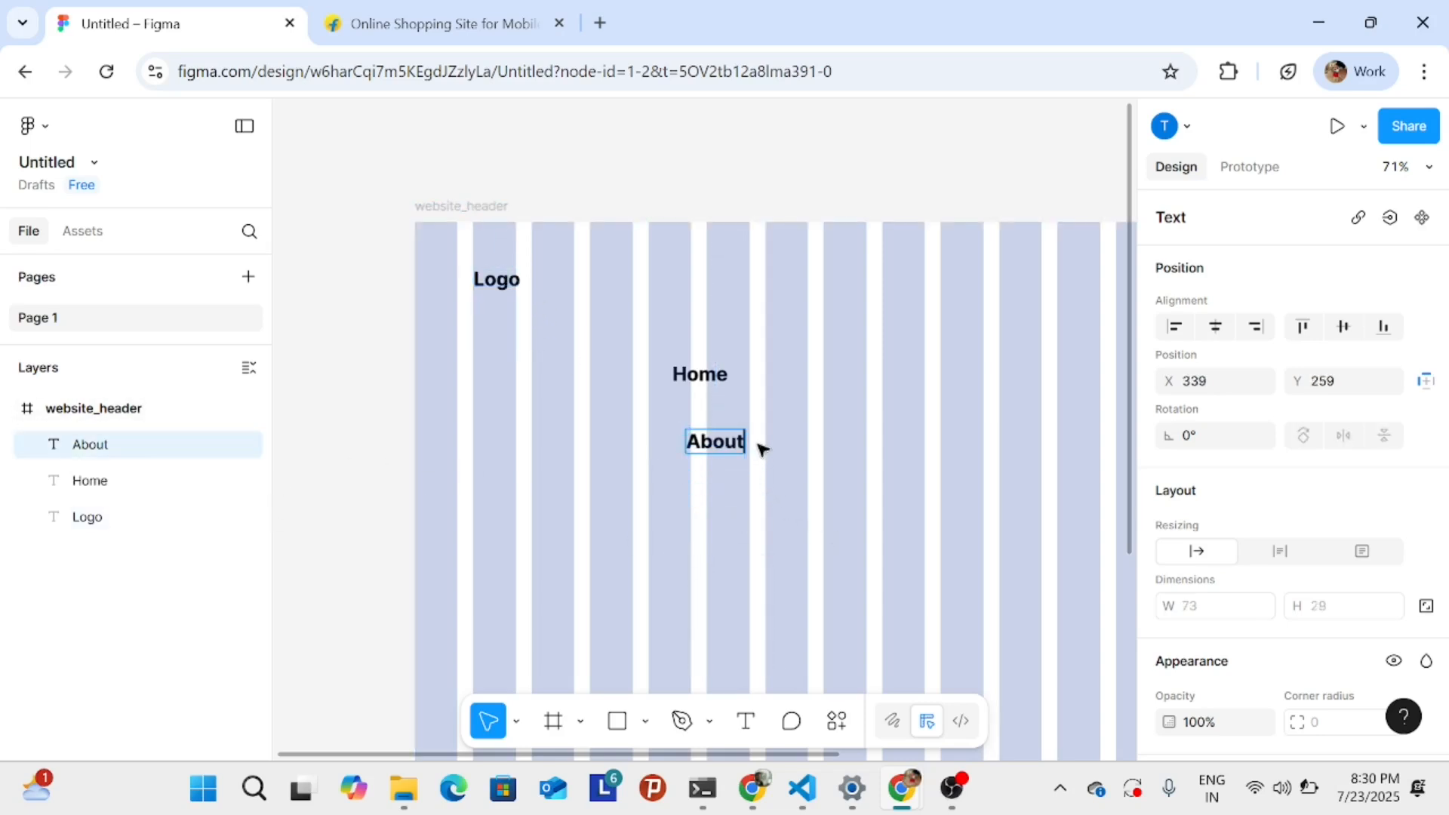
key(ctrl+z)
key(ctrl+z)
key(ctrl+z)
key(ctrl+z)
key(ctrl+z)
key(ctrl+z)
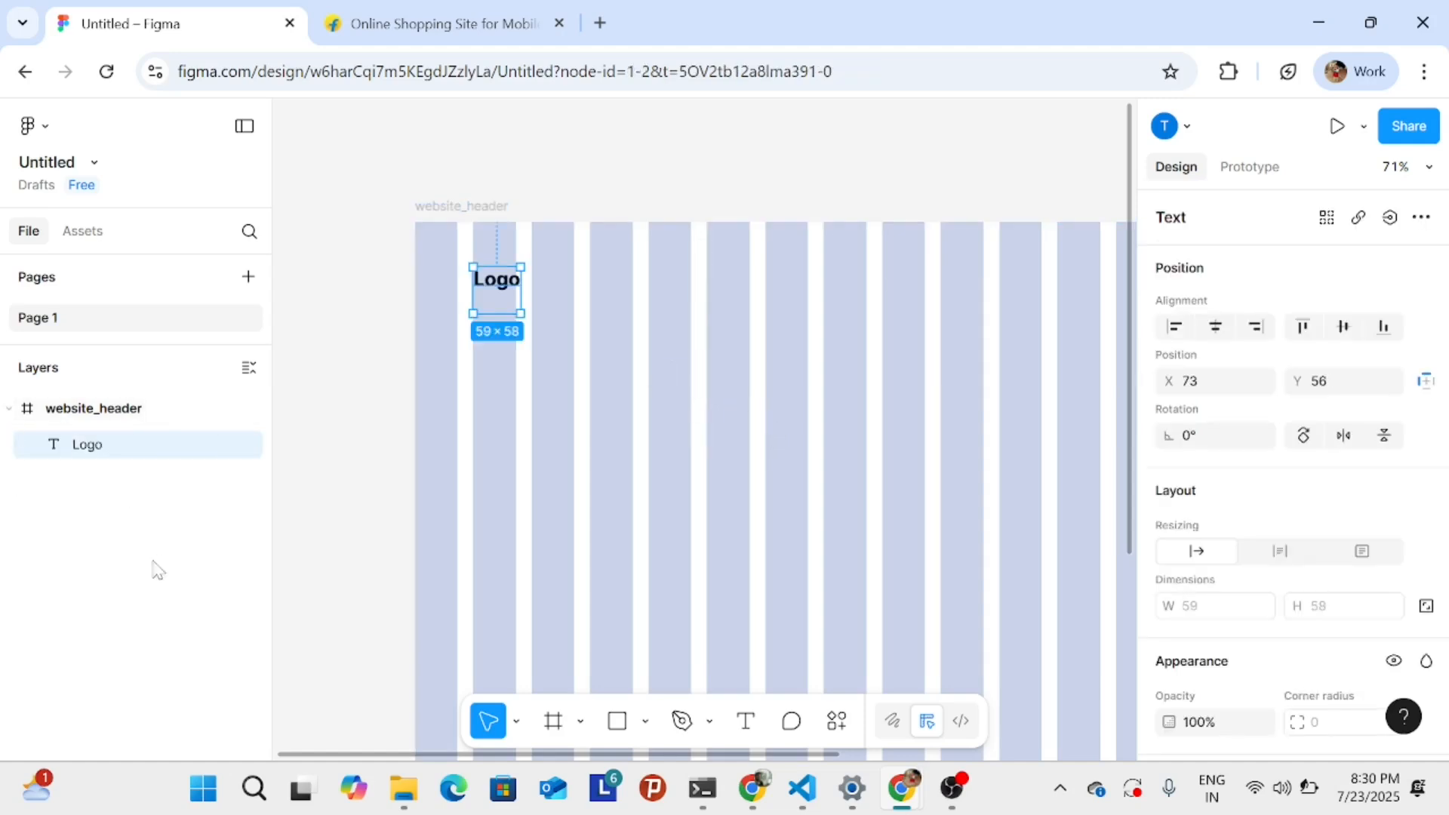
click(187, 587)
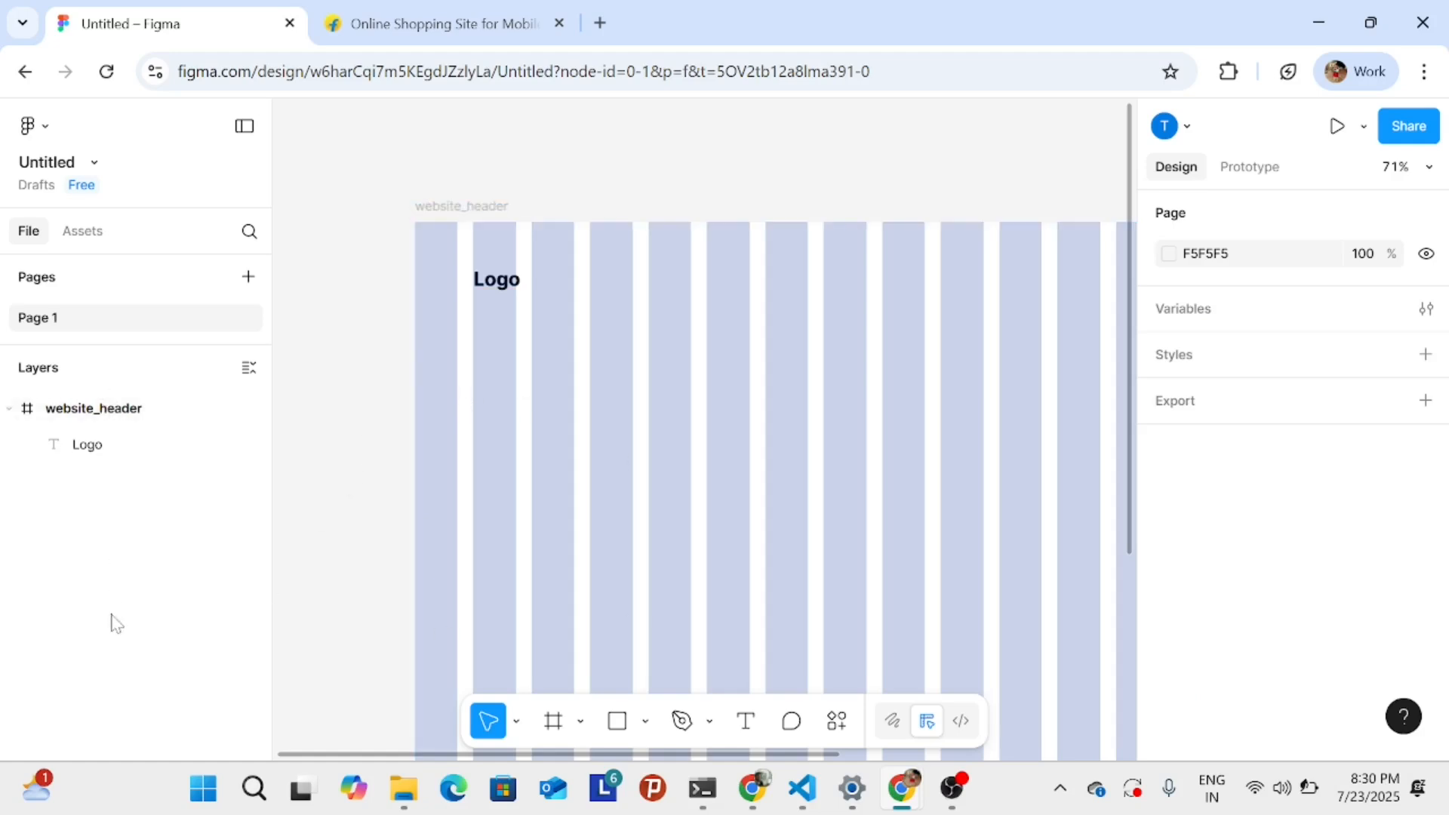
- Add a text layer reading "home" to the website_header frame at about X 418, Y 260, replacing the name first entered there
click(746, 721)
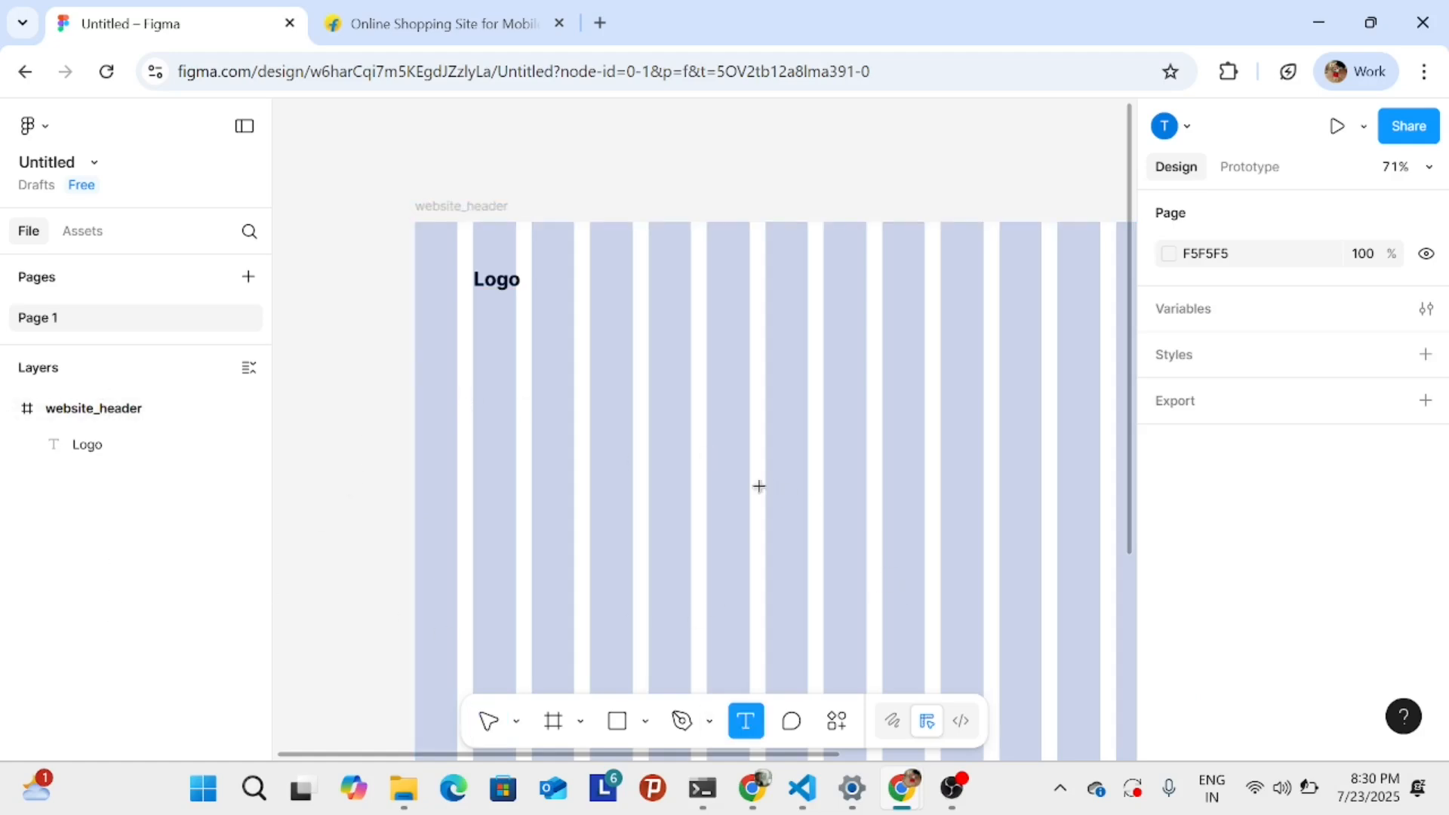
click(748, 430)
text(tahzeeb)
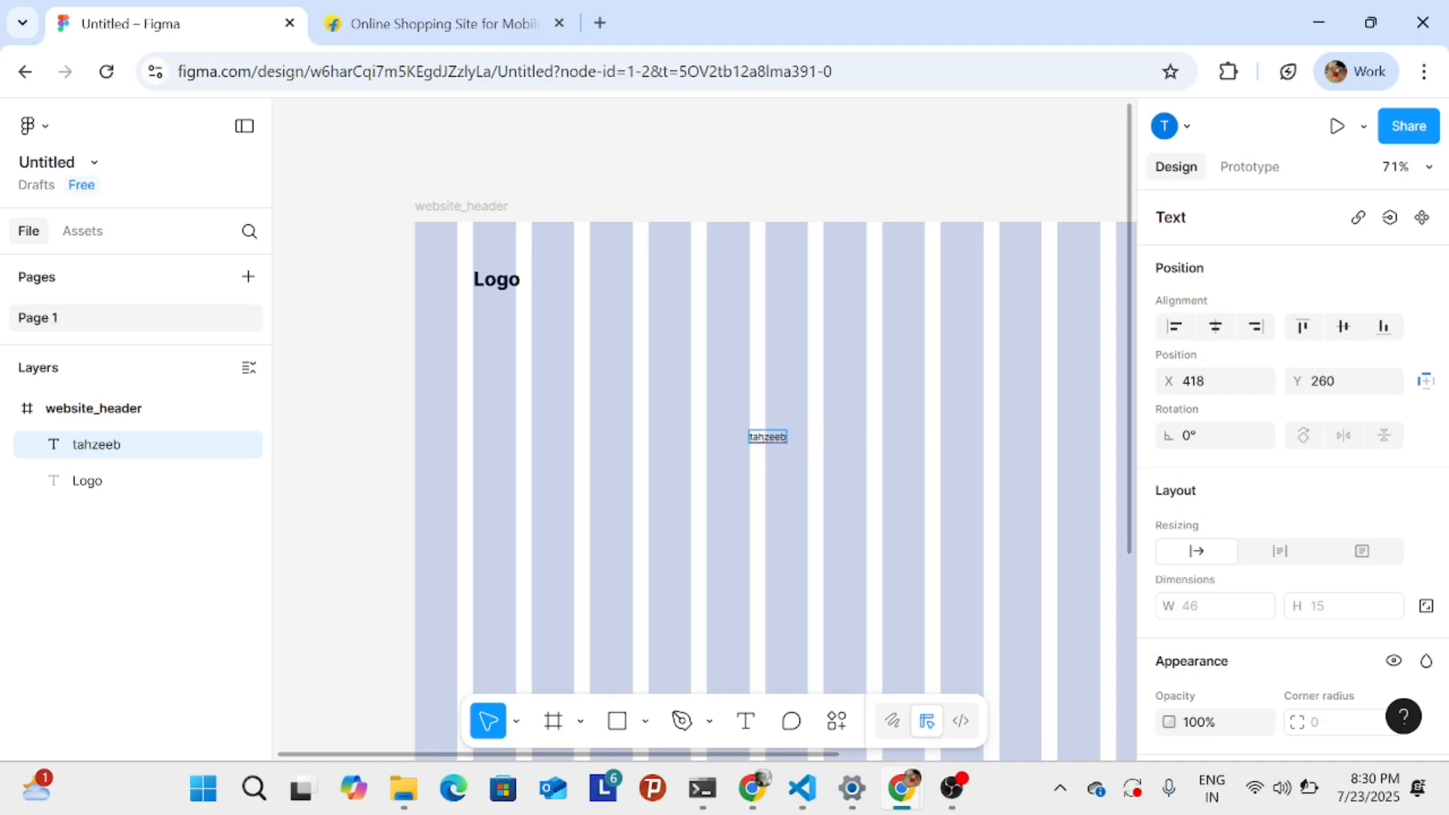
key(BackSpace)
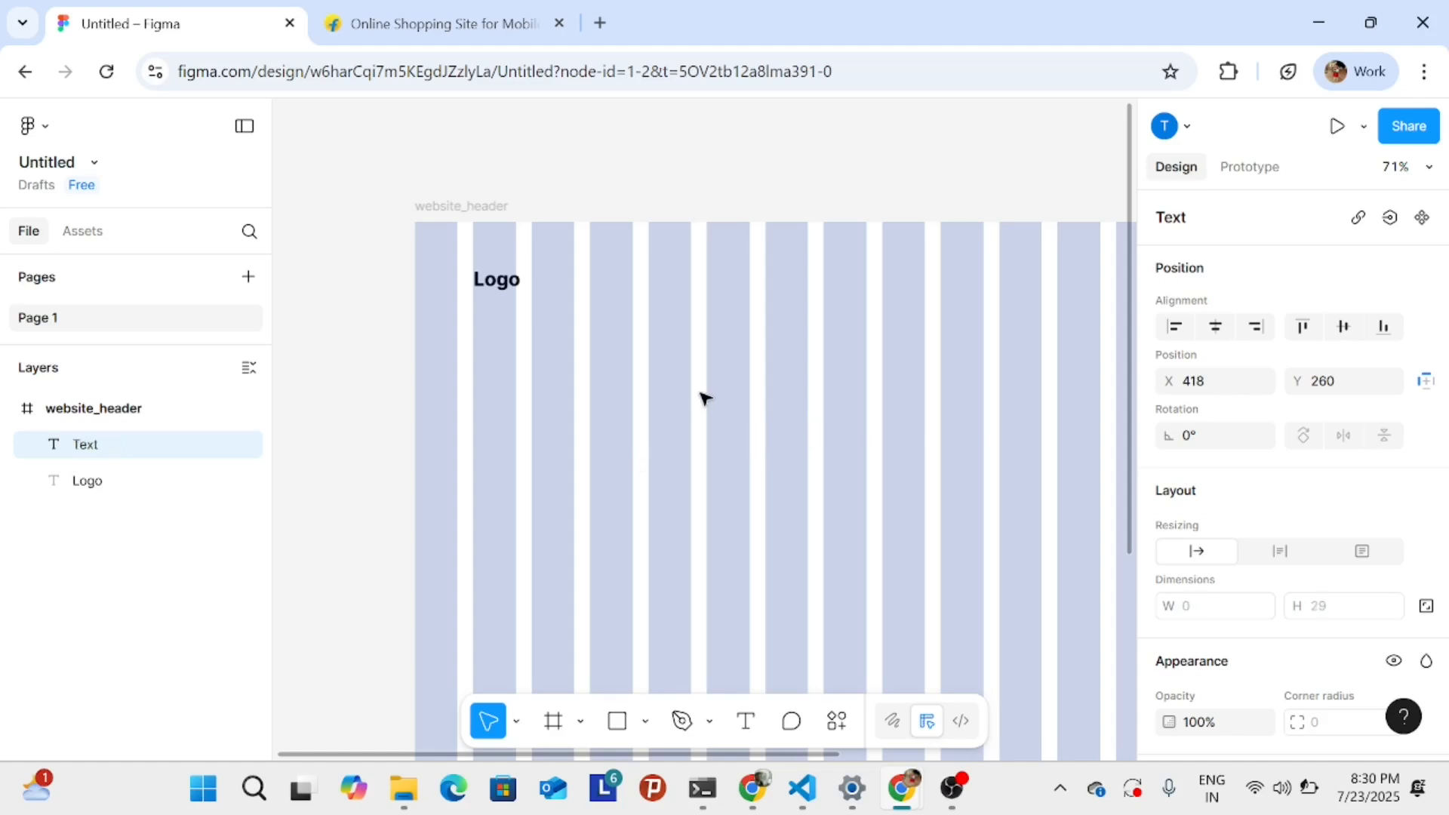
text(ta)
key(BackSpace)
key(BackSpace)
text(hom)
text(w)
key(BackSpace)
text(e)
key(Escape)
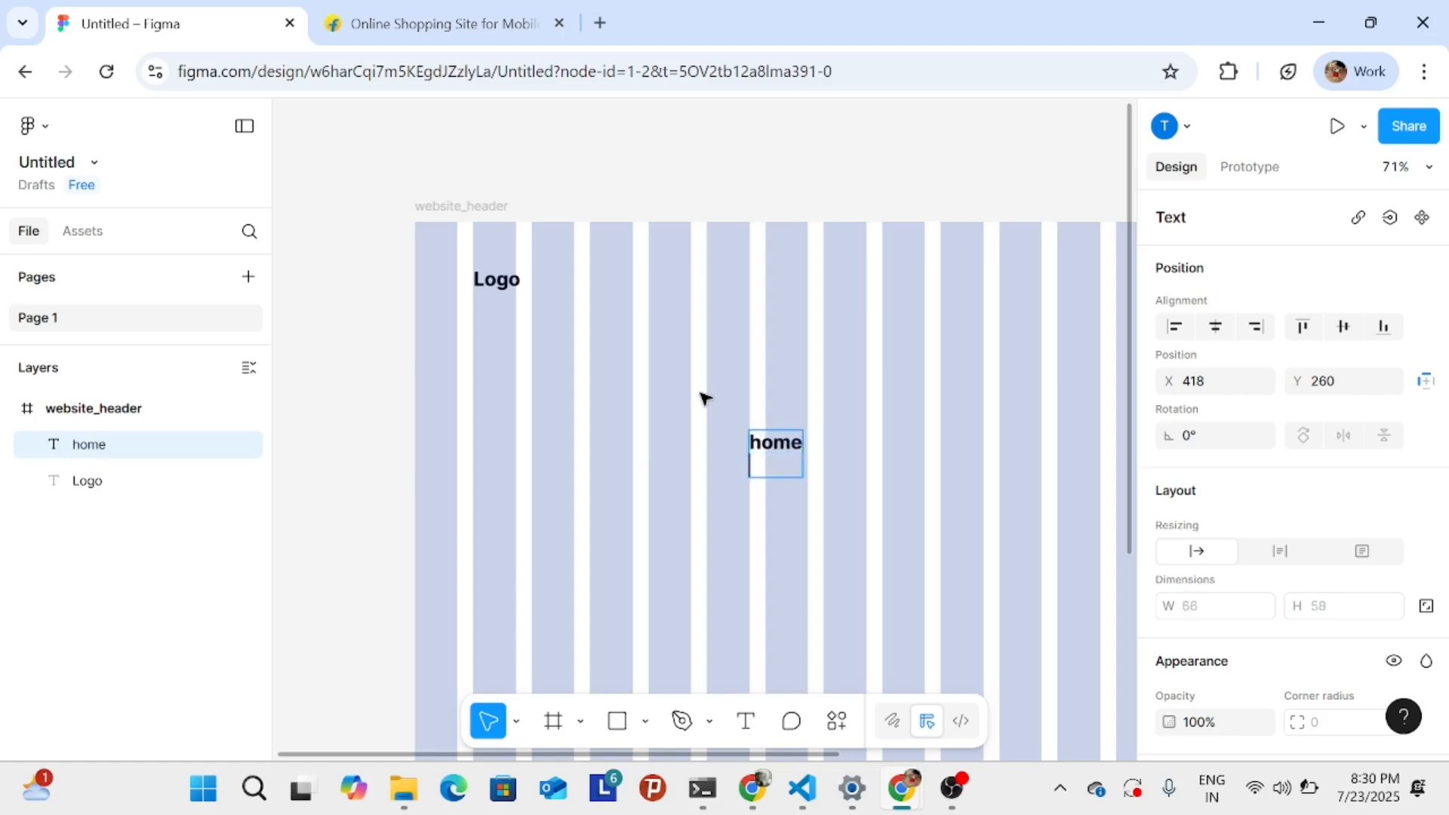
- Move the home text to about X 299, Y 155 in the website_header frame and copy it
drag(767, 437, 671, 347)
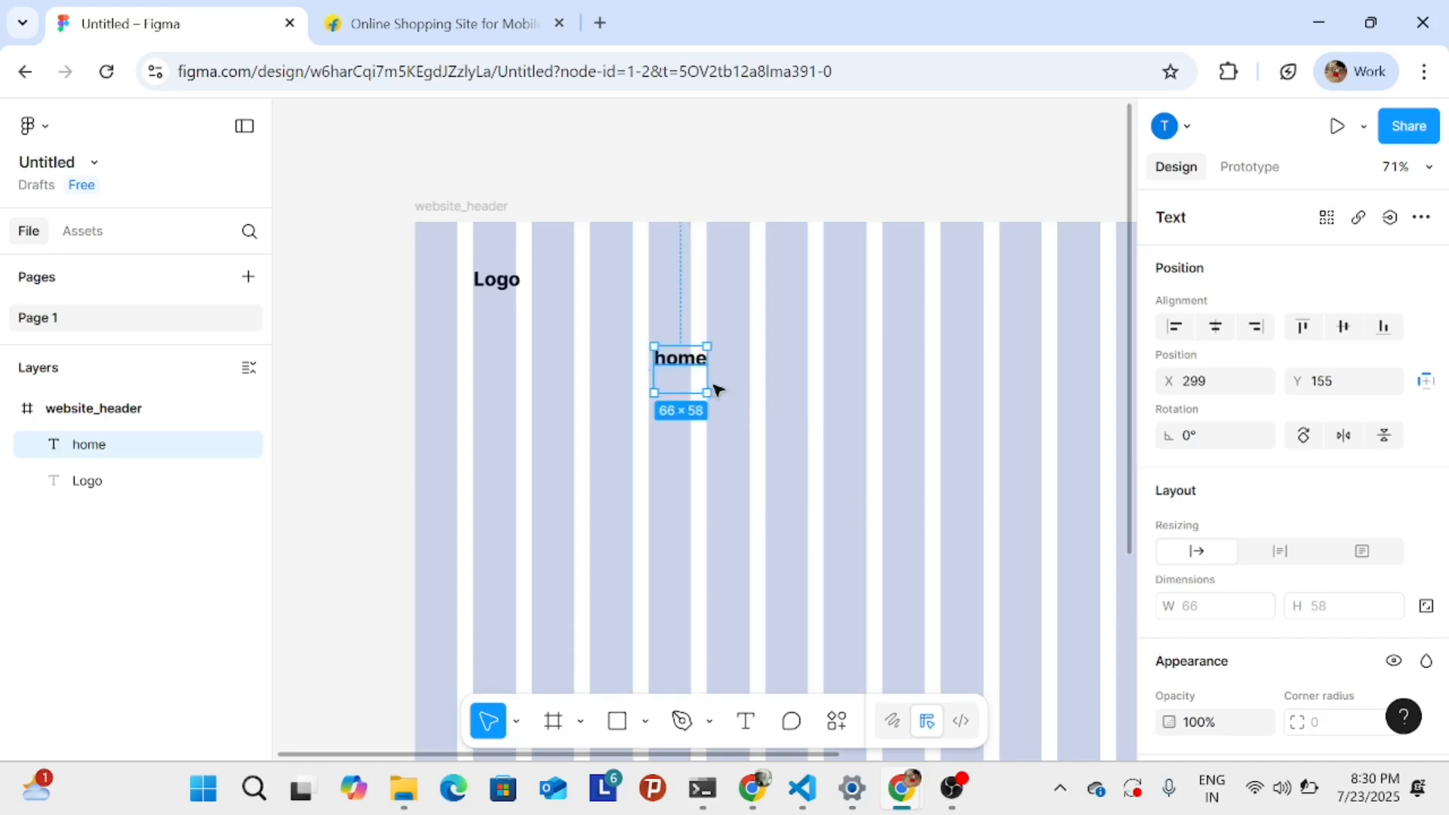
click(692, 501)
click(680, 368)
key(ctrl+c)
click(717, 501)
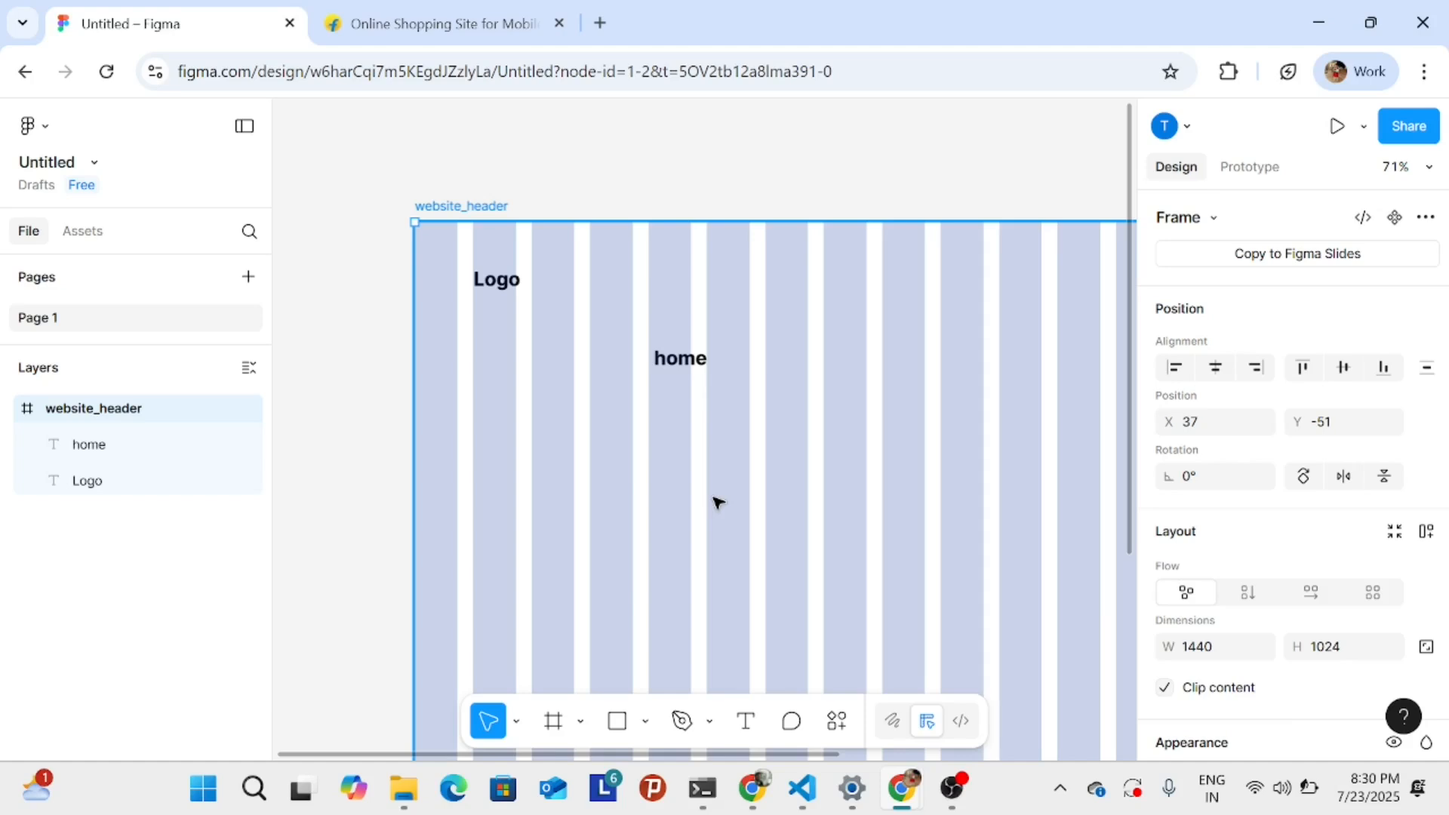
- Paste a copy of the home text and place it directly below the original at X 299, Y 213
key(ctrl+v)
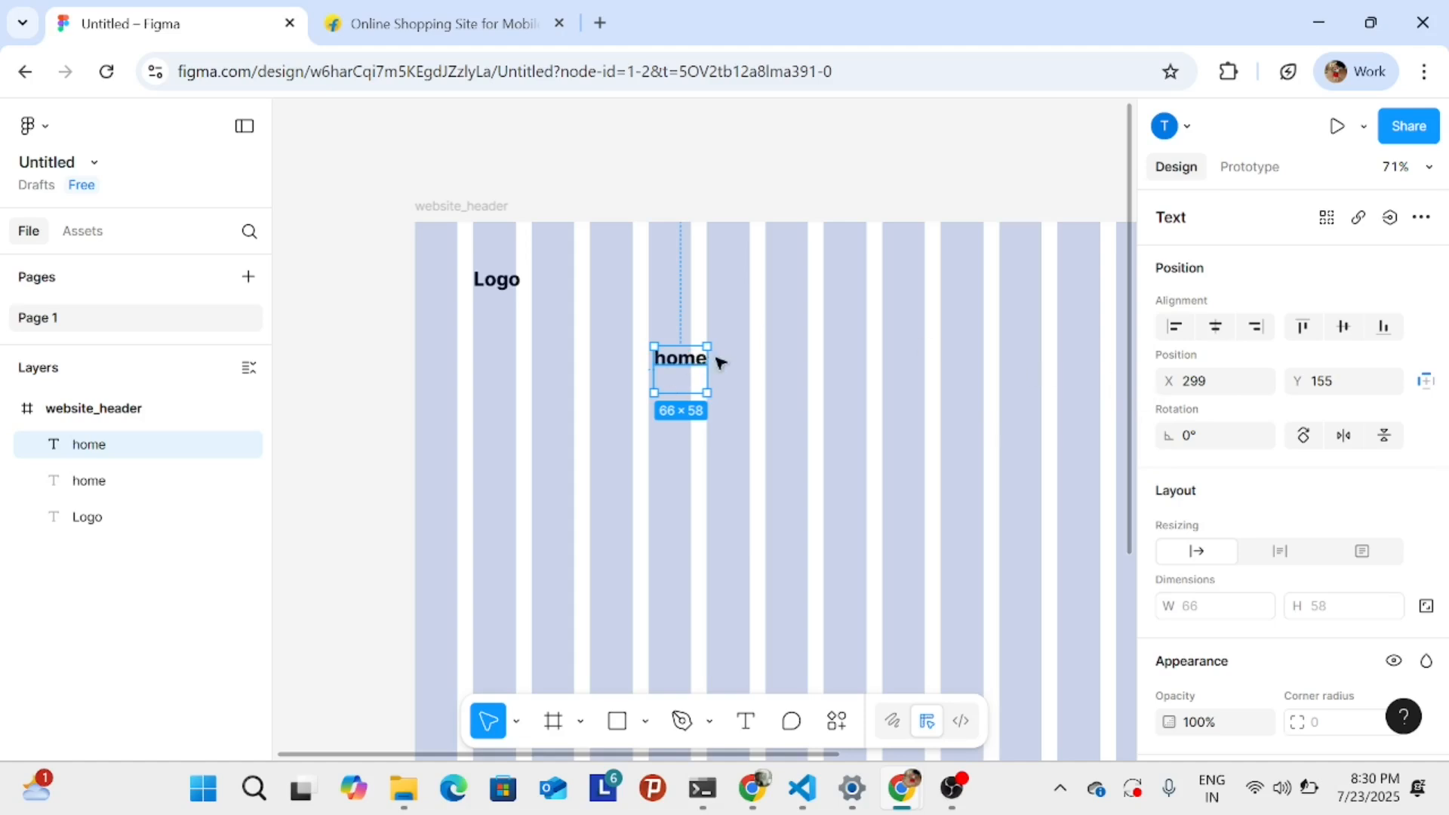
scroll(600, 444, down, 1)
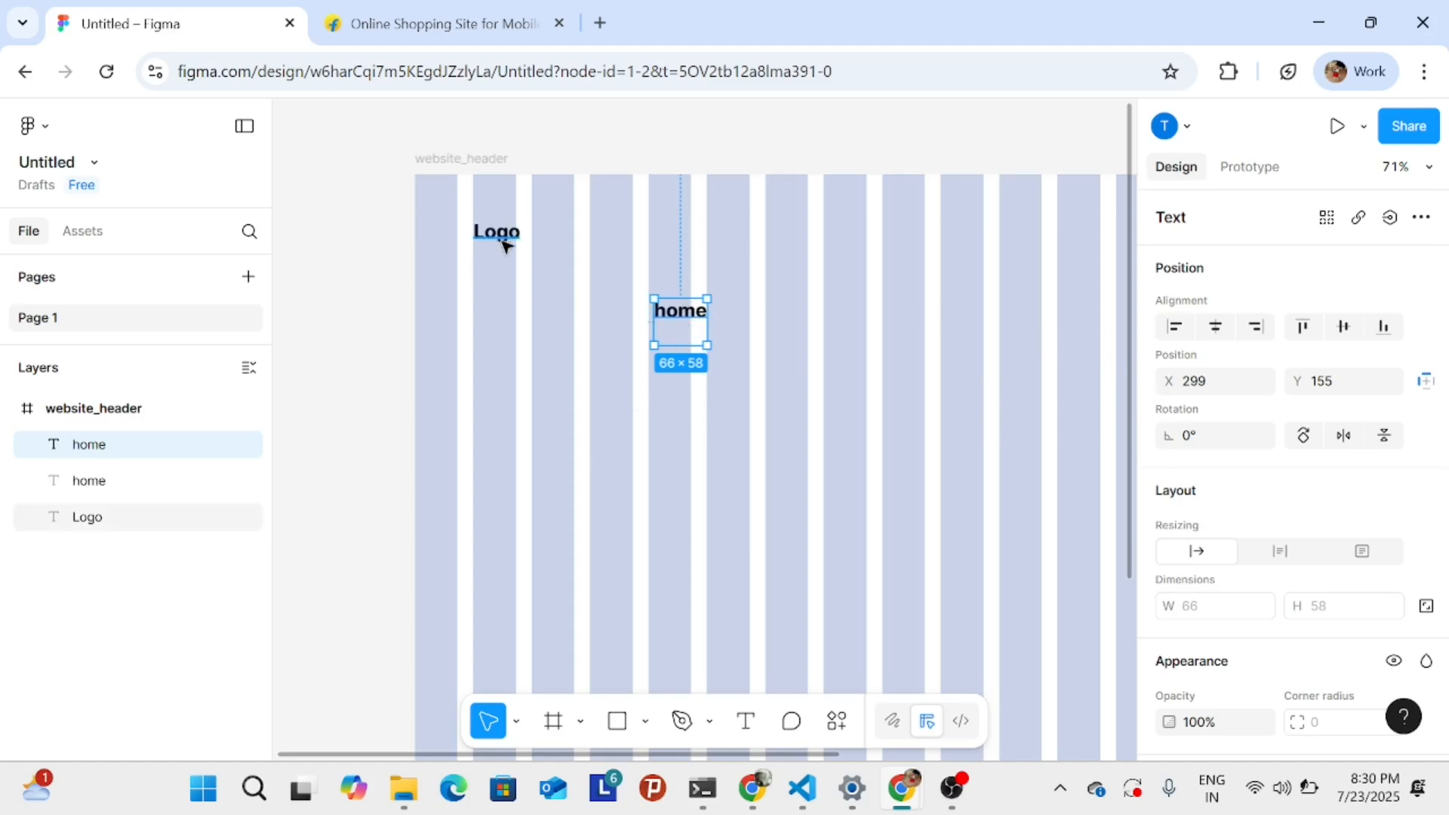
drag(692, 321, 689, 357)
drag(705, 350, 697, 362)
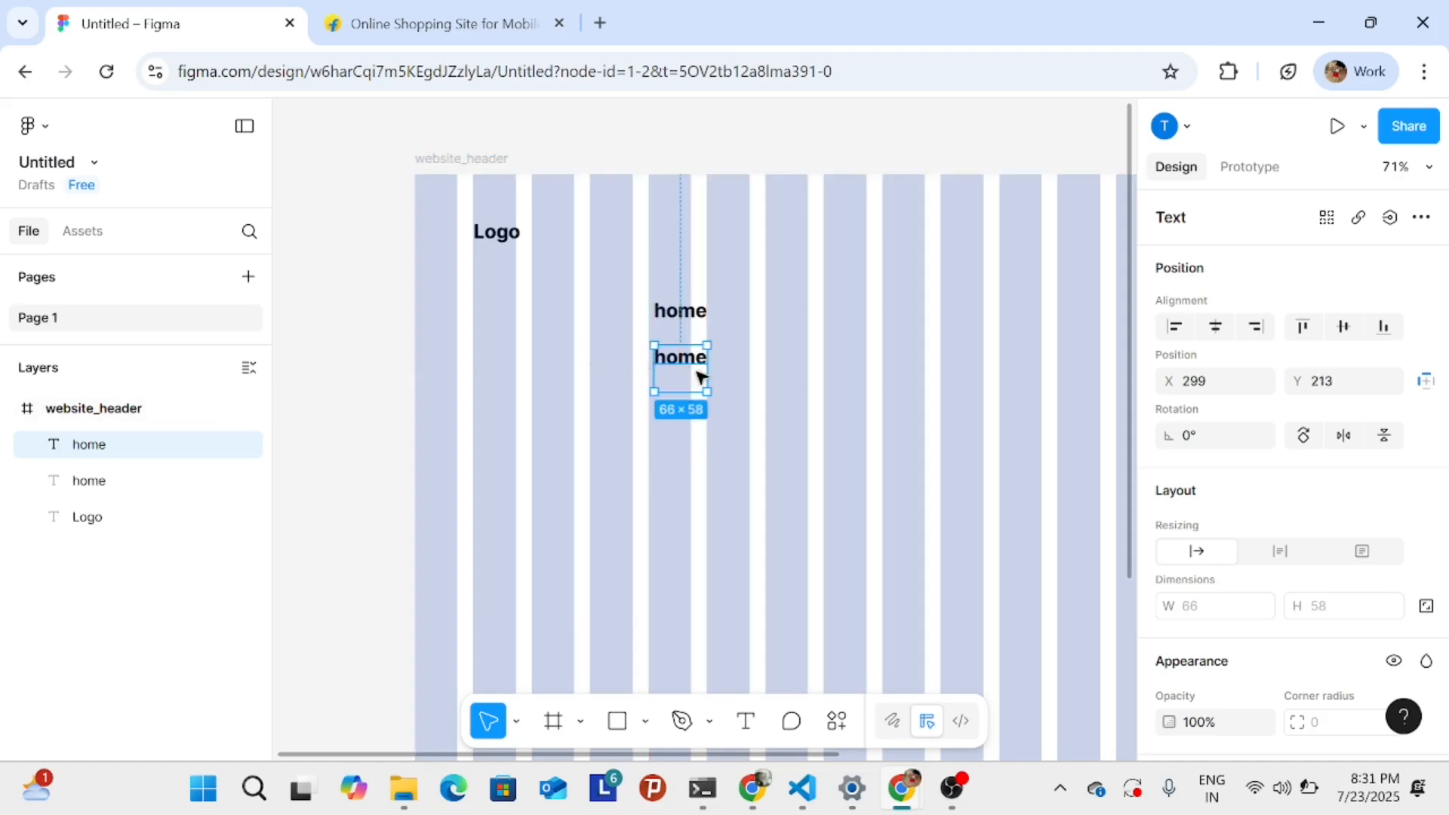
click(702, 472)
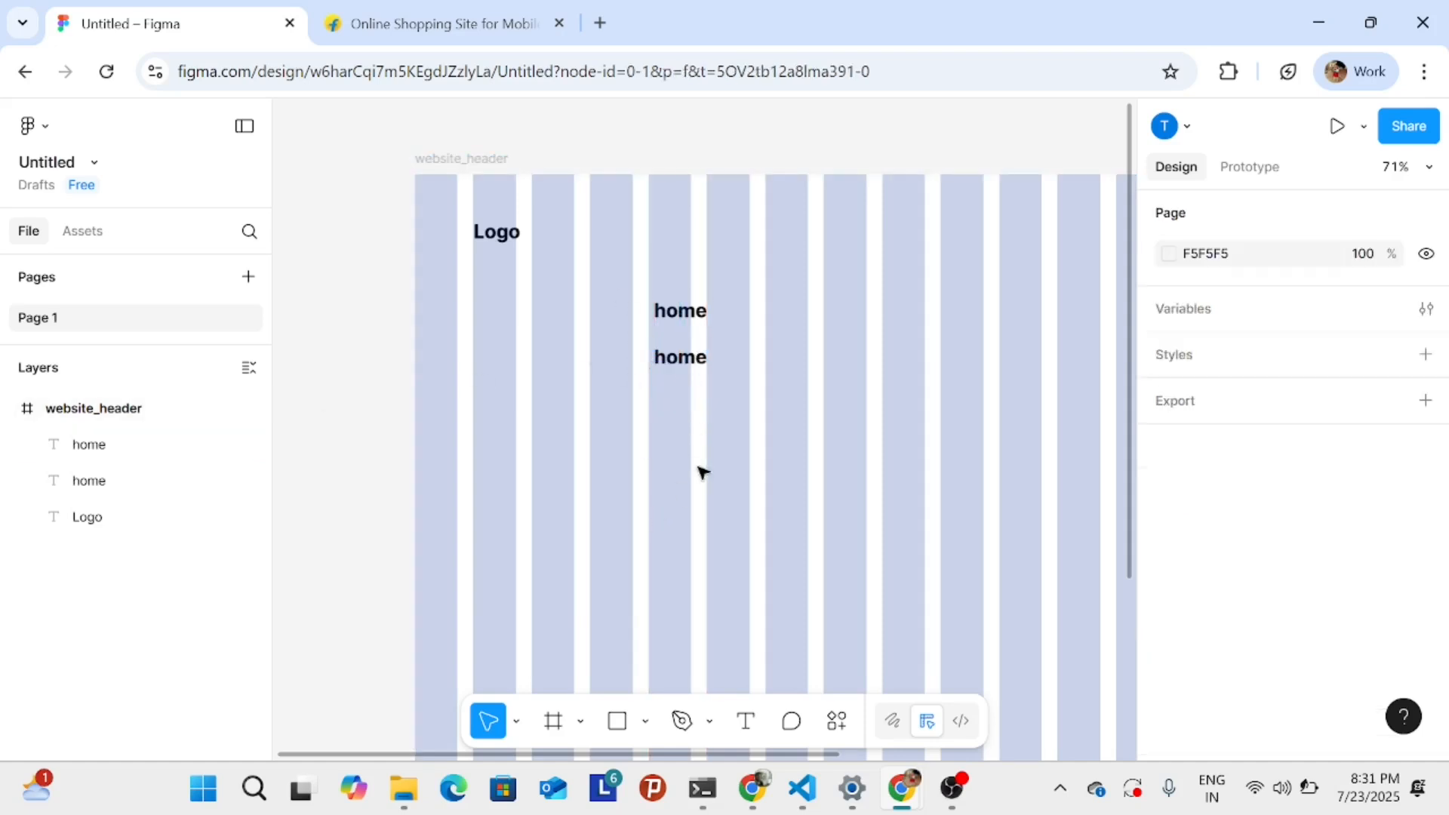
- Paste two more copies of the home text and stack them below the others at X 299, Y 271 and Y 329
key(ctrl+v)
drag(687, 380, 679, 408)
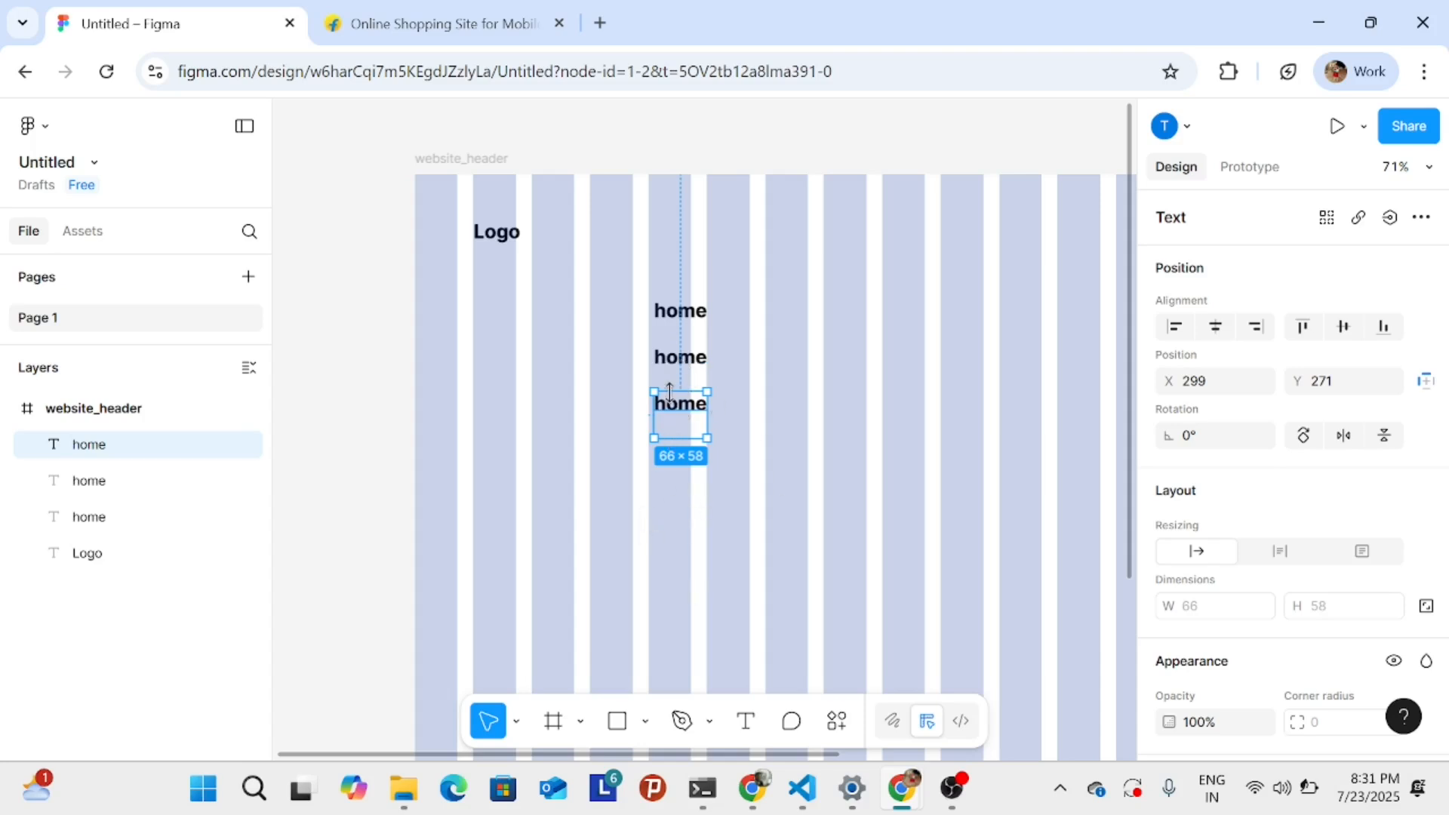
click(453, 23)
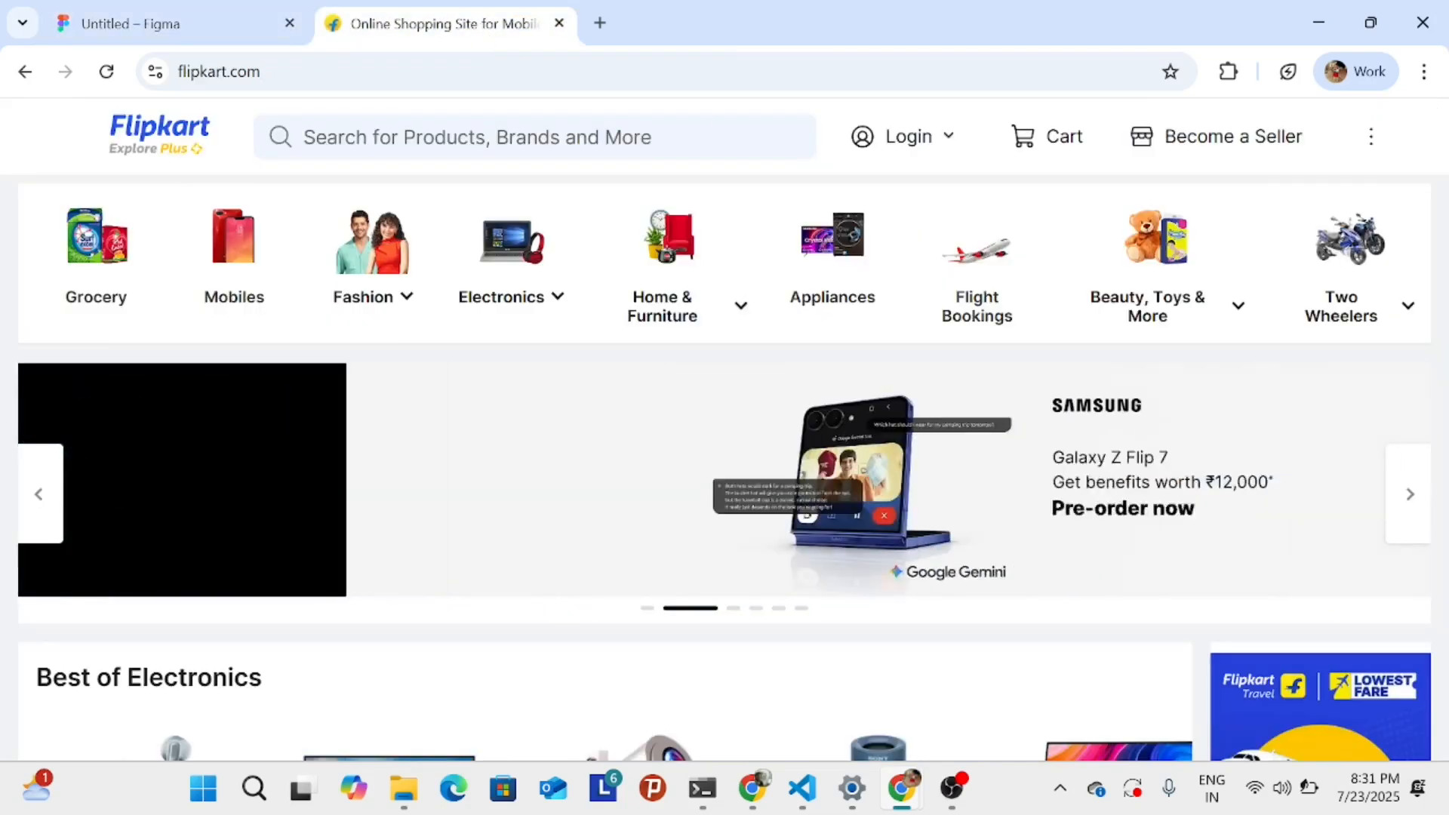
click(176, 9)
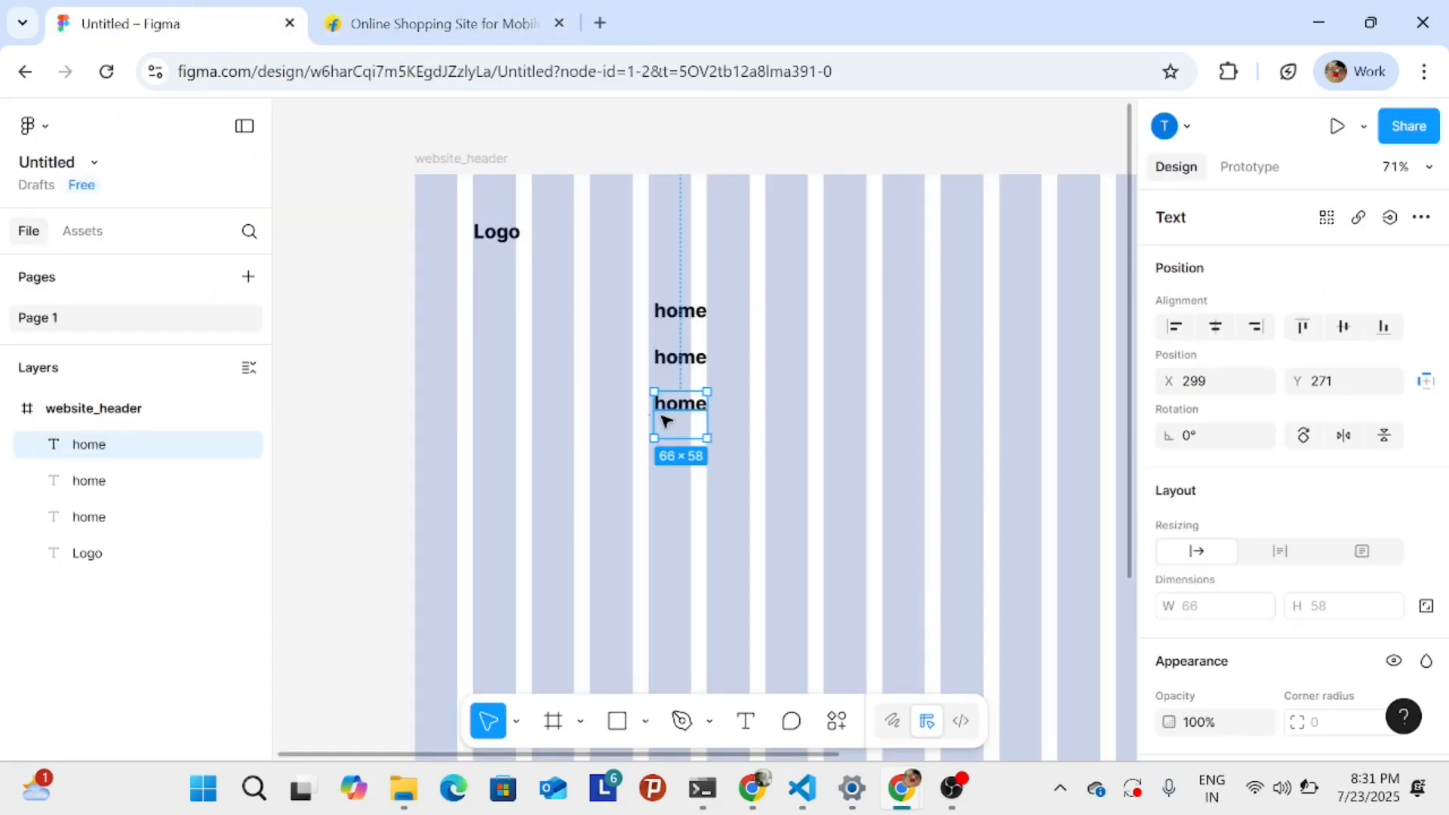
key(ctrl+v)
drag(679, 405, 683, 451)
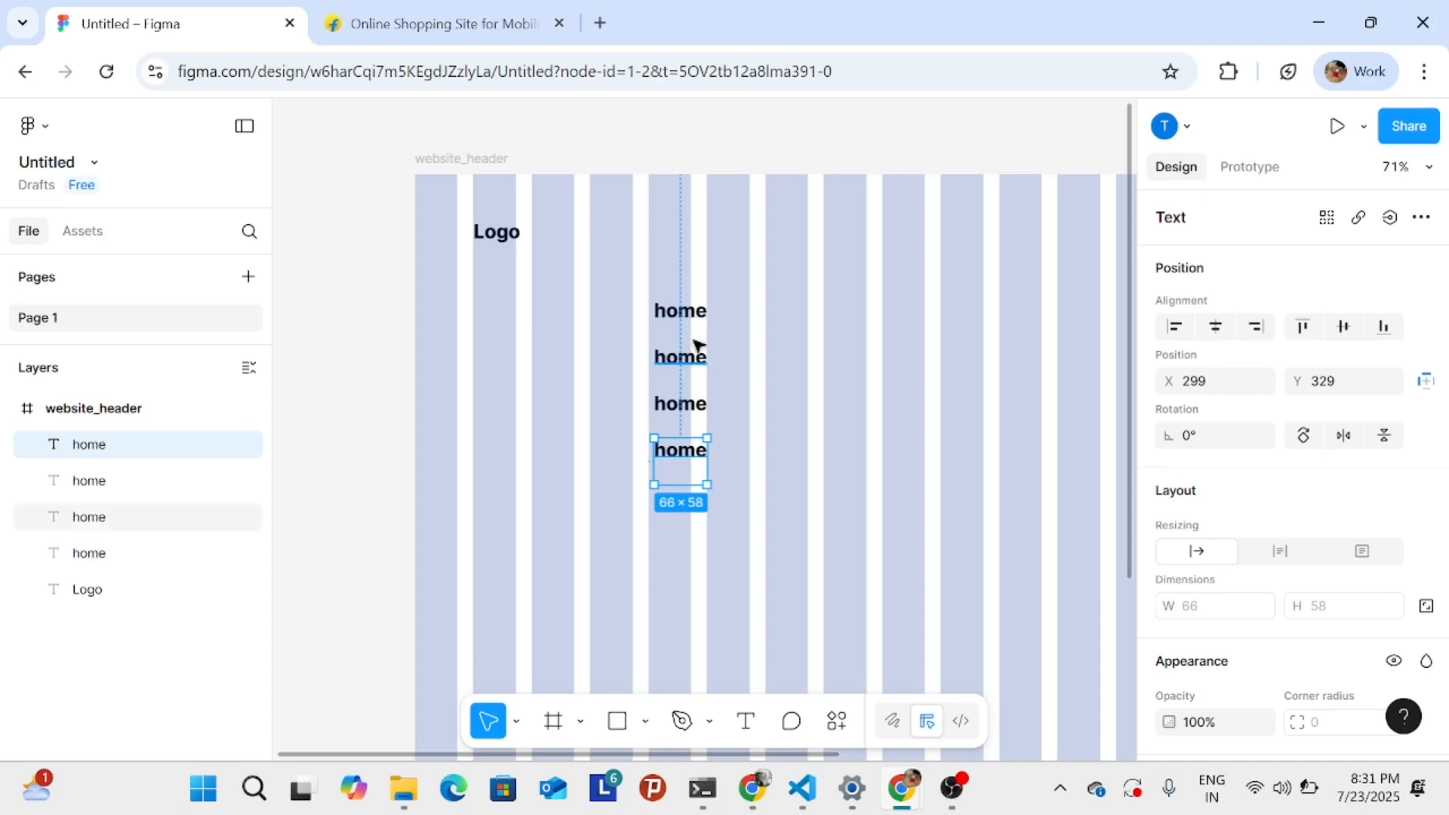
- Shift the topmost home text slightly to X 292, keeping it at Y 155
drag(682, 315, 675, 317)
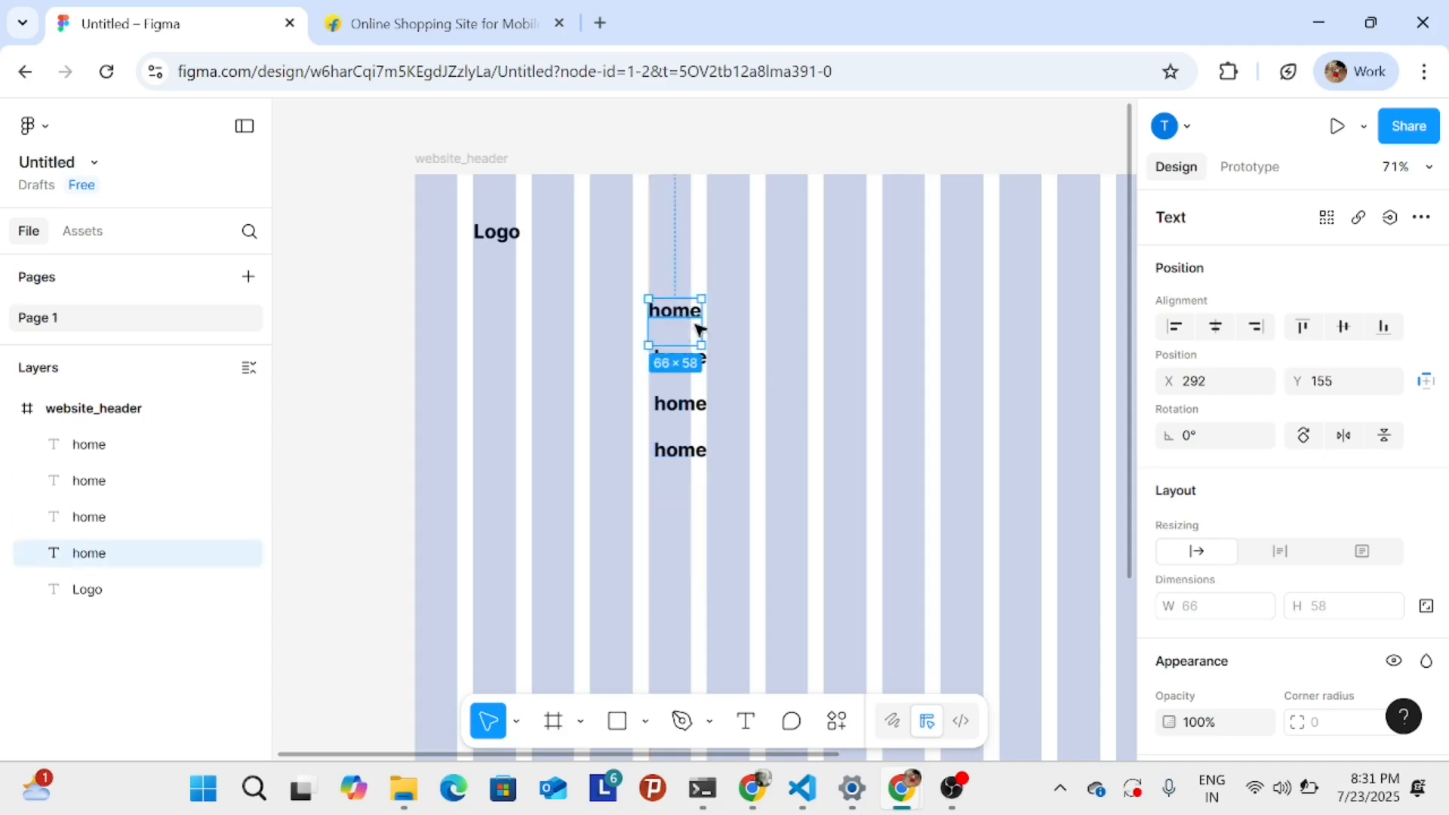
click(134, 450)
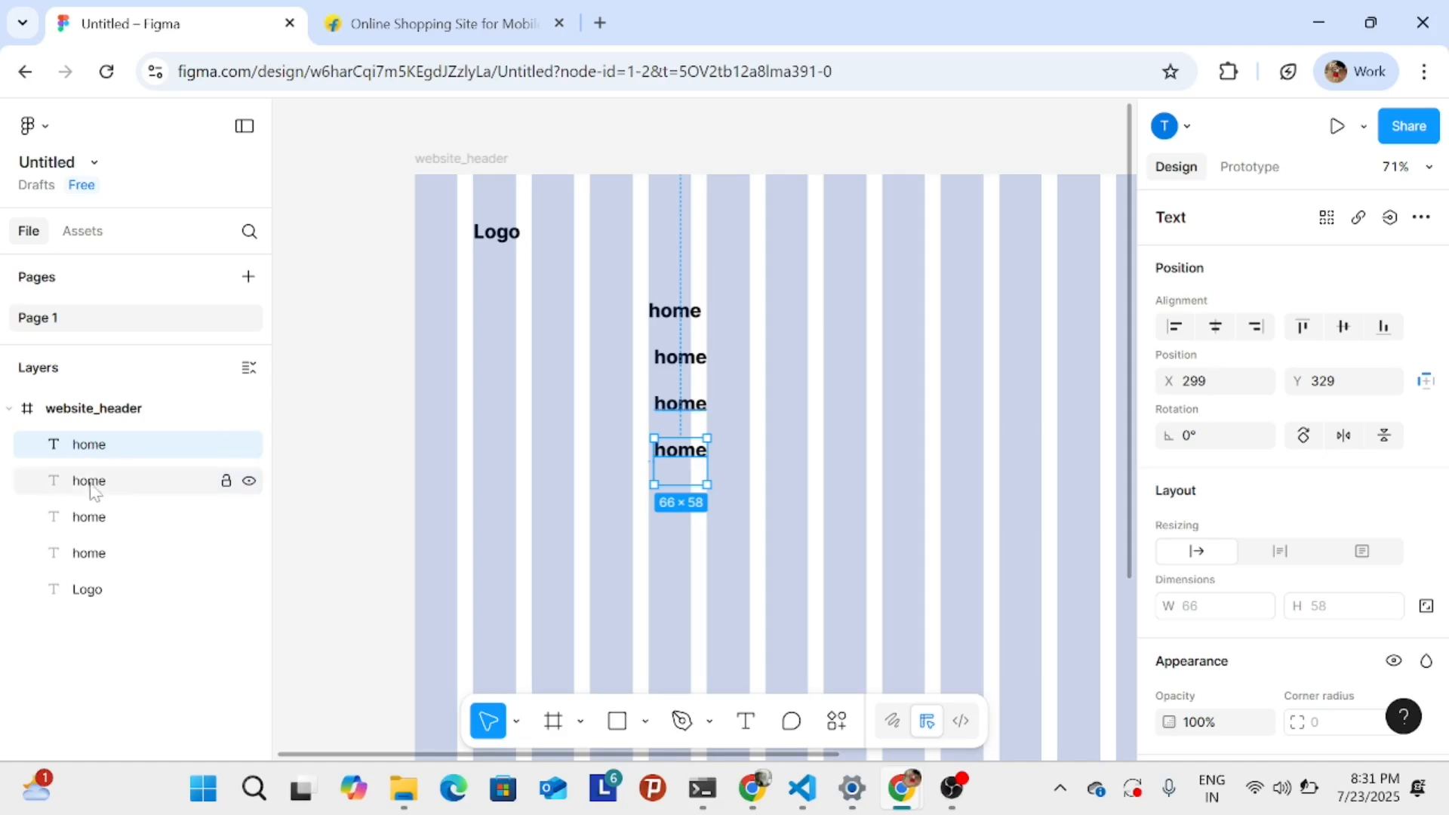
click(686, 359)
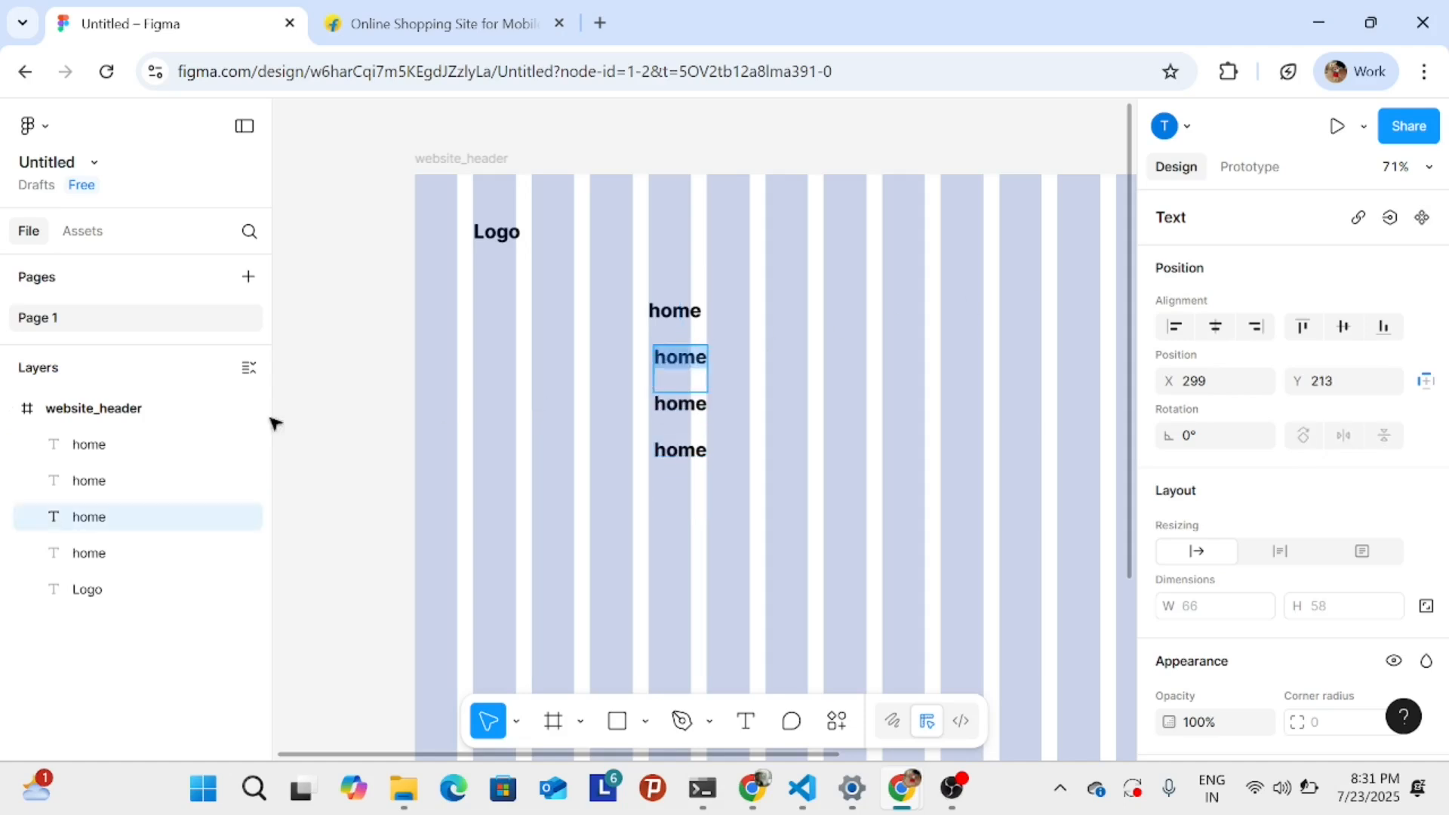
click(105, 485)
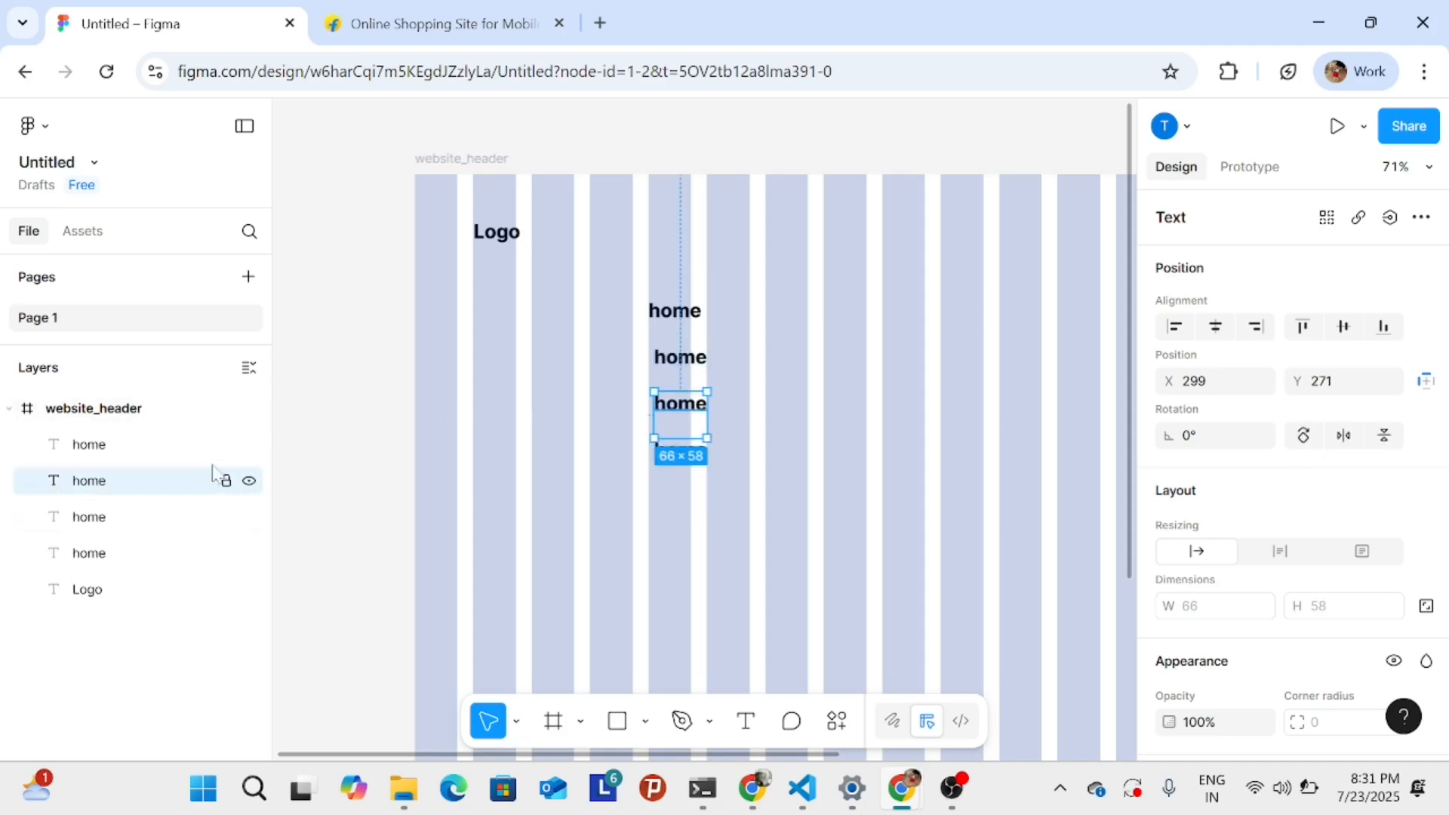
- Rename the layer of the second home text from the top as "About"
click(685, 367)
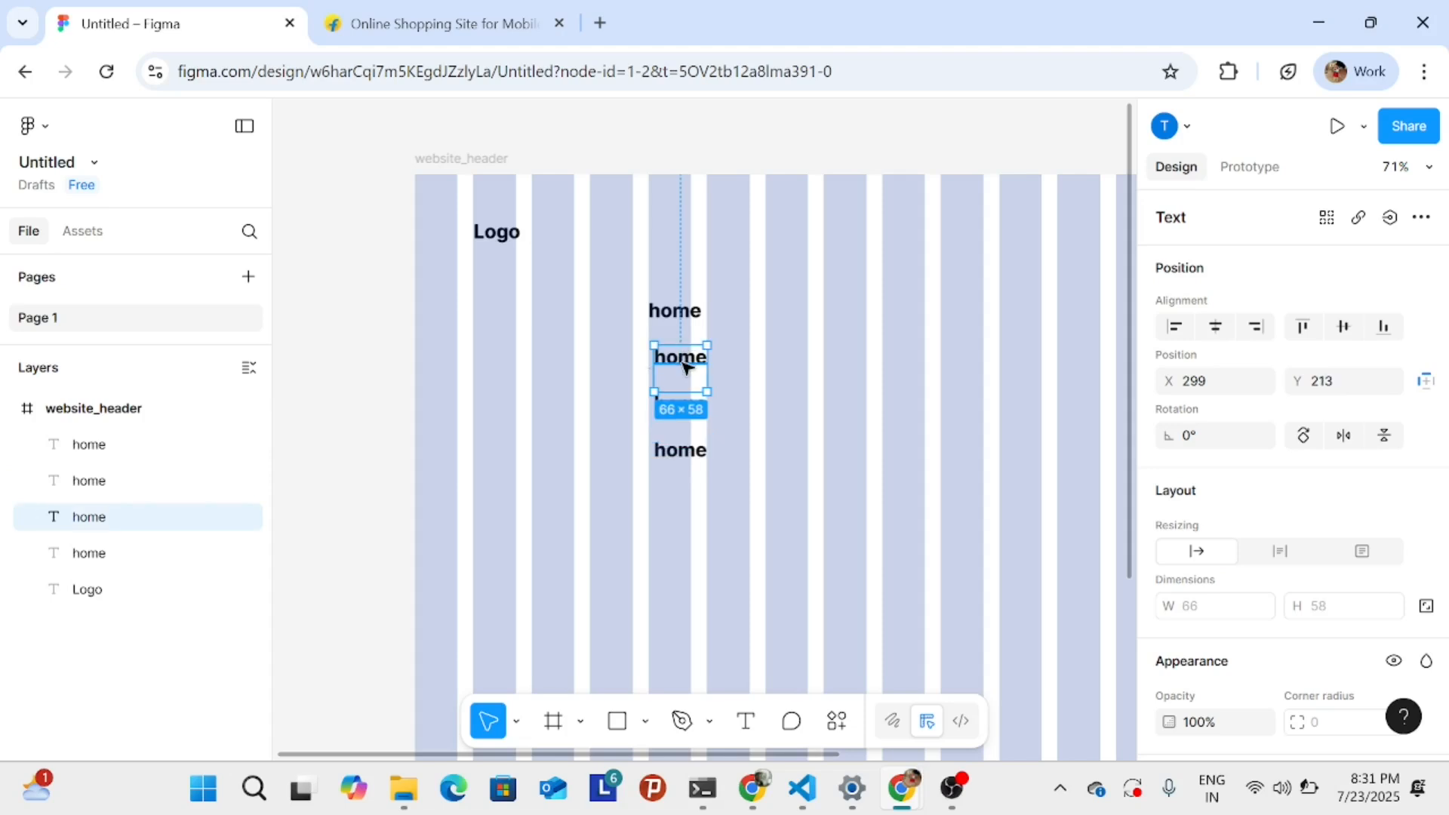
double_click(686, 368)
key(Caps_Lock)
key(Caps_Lock)
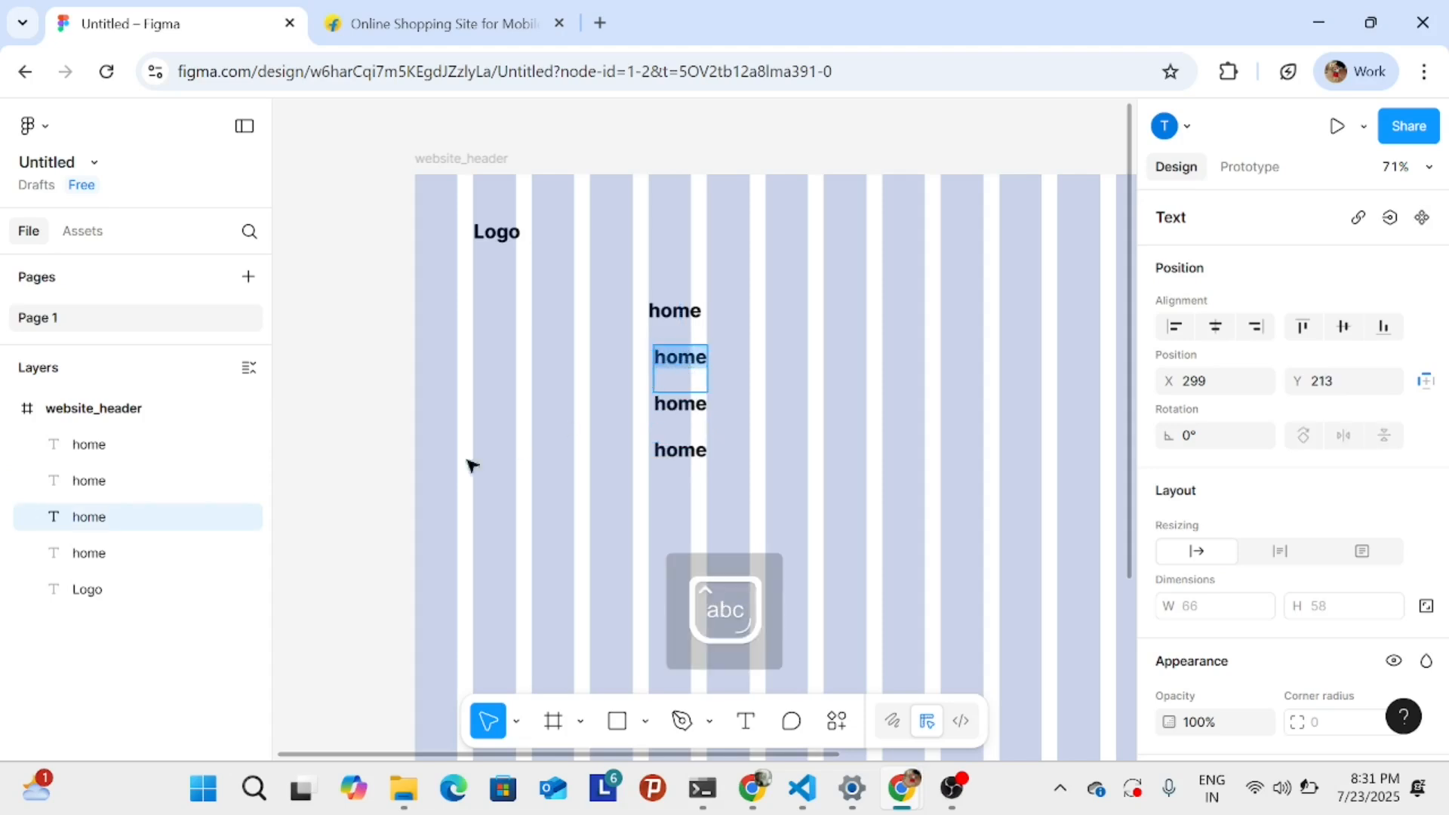
double_click(87, 524)
key(Caps_Lock)
text(A)
key(Caps_Lock)
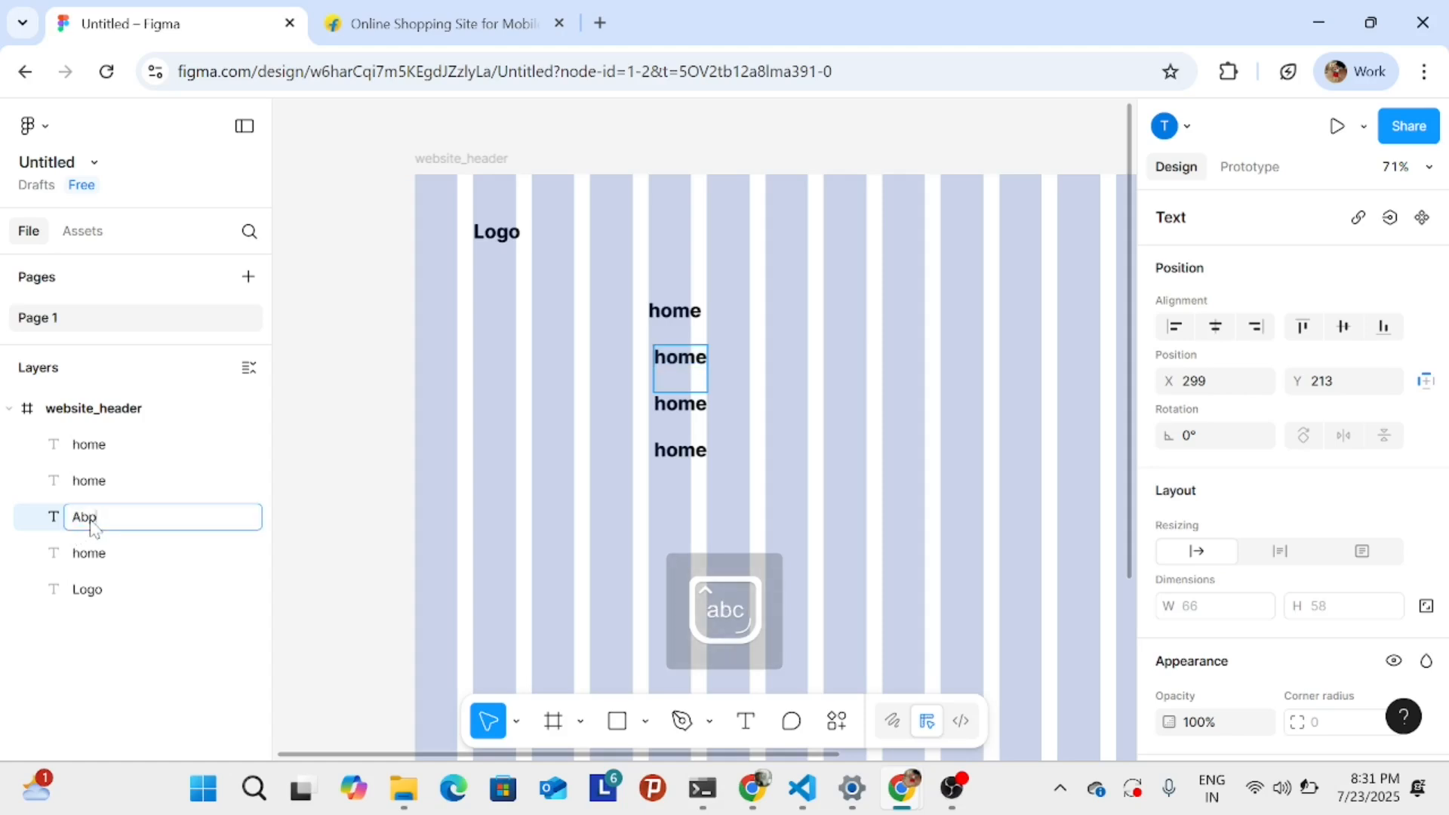
text(bo)
key(Return)
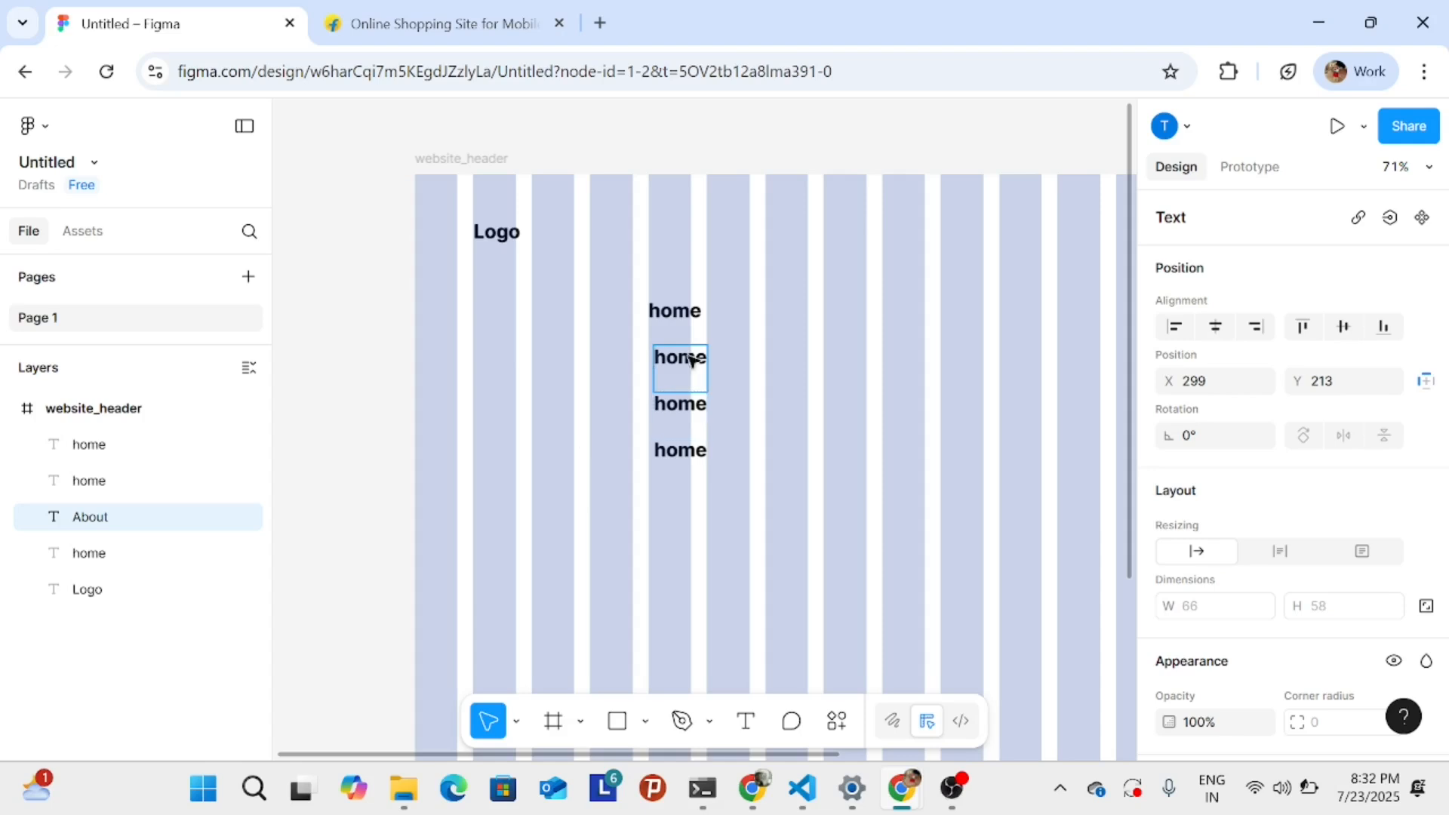
- Create a component from the text layer named About and clear the selection
key(Return)
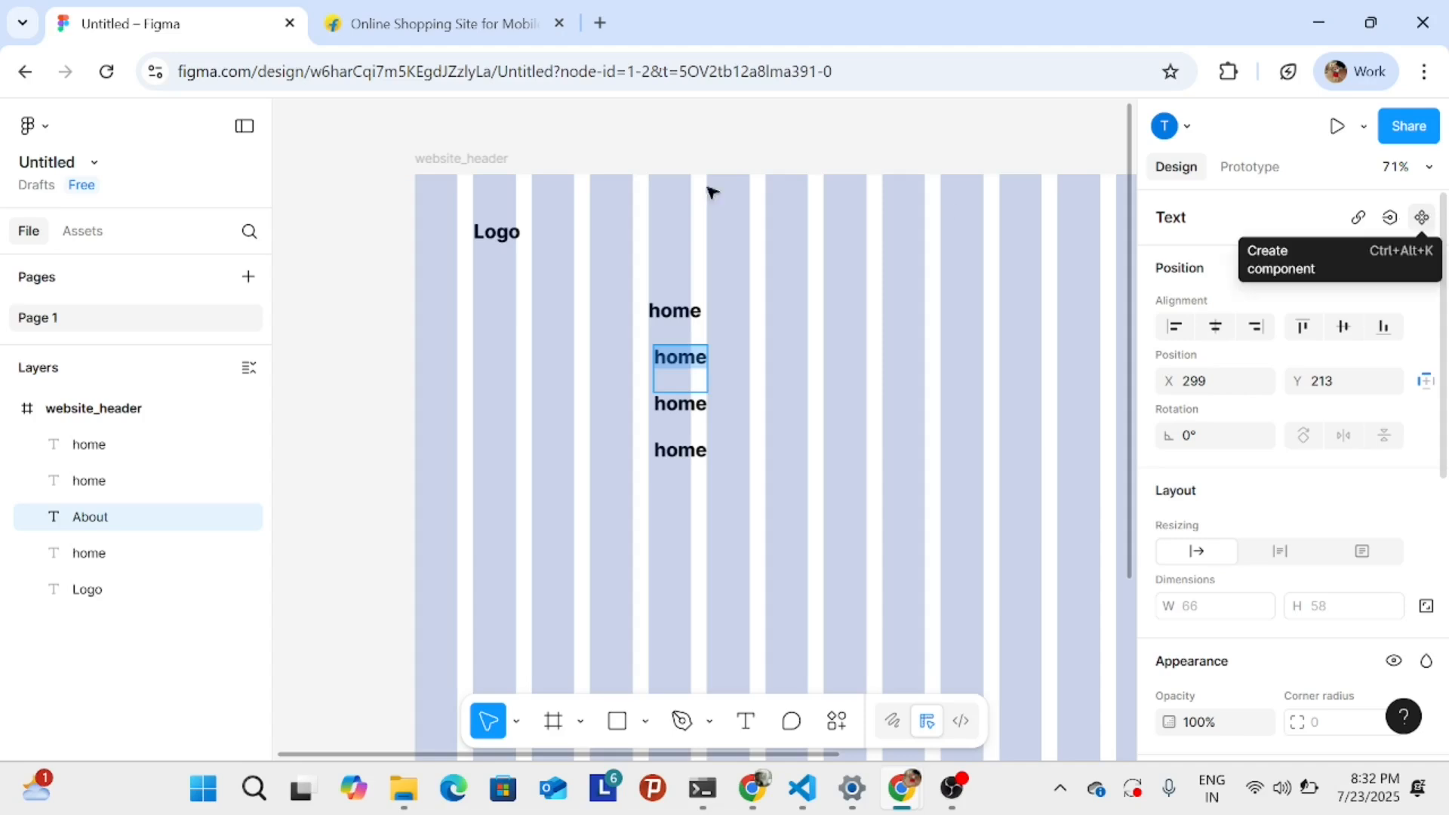
key(Escape)
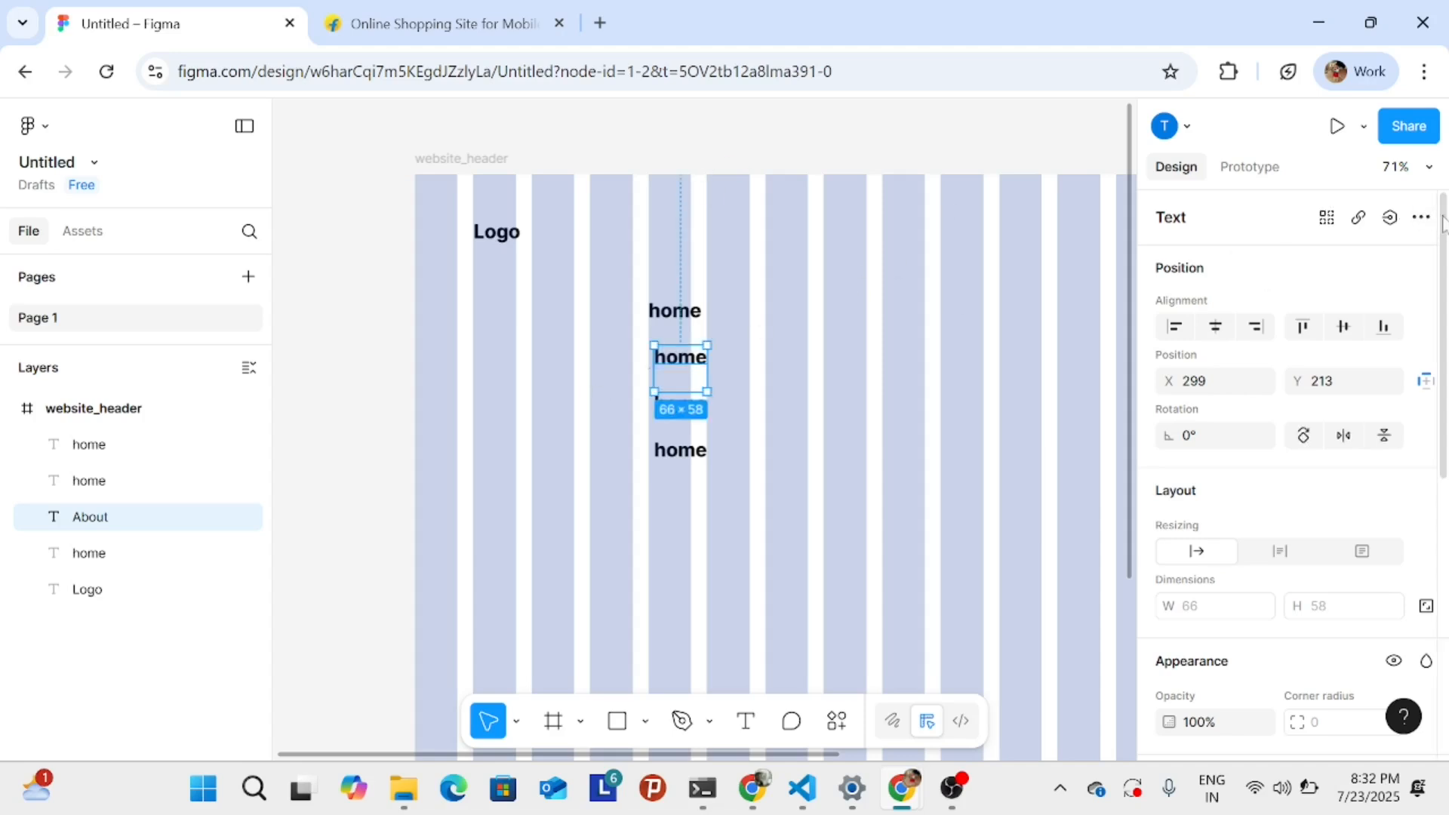
click(968, 133)
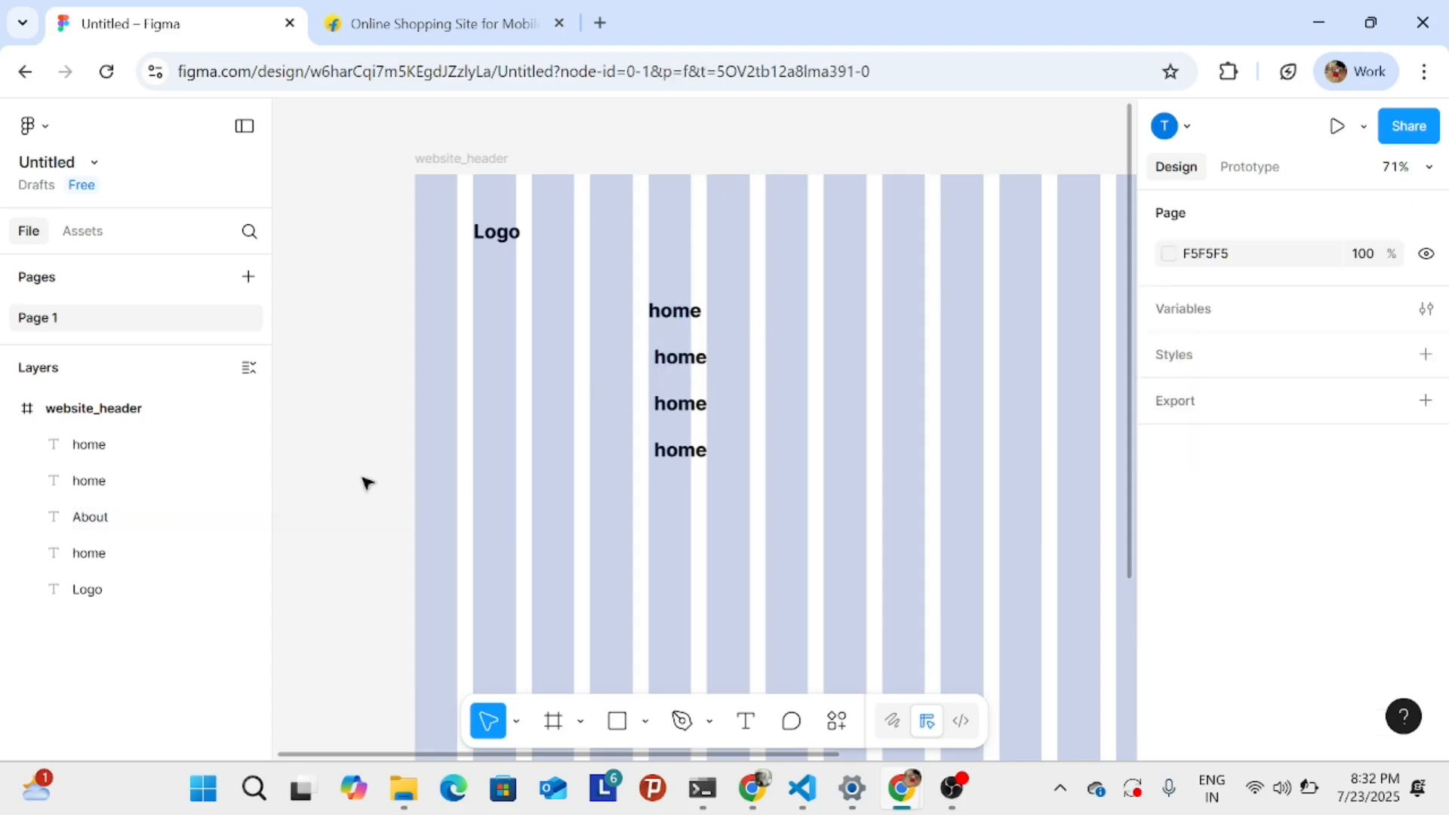
click(88, 526)
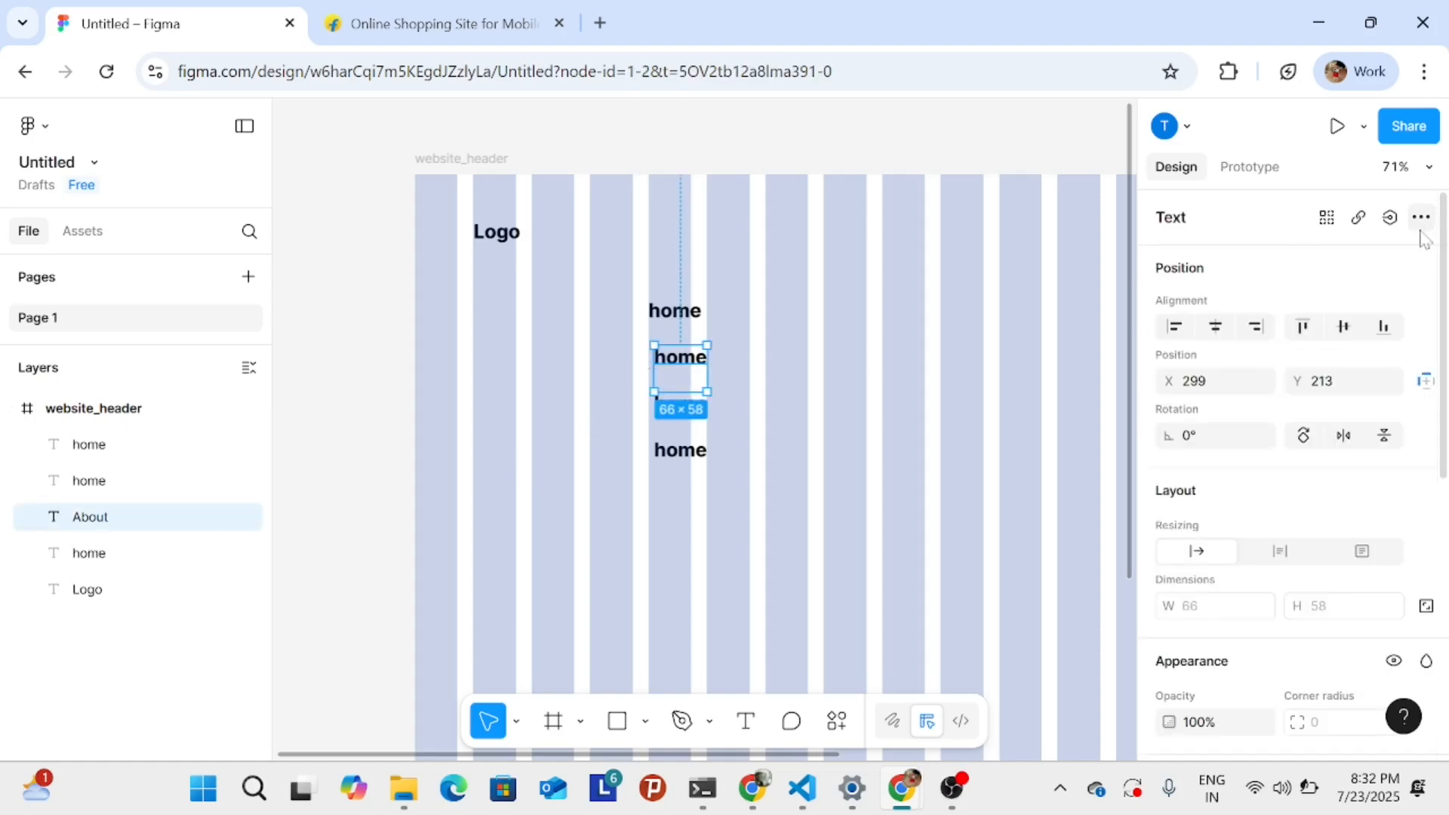
double_click(687, 364)
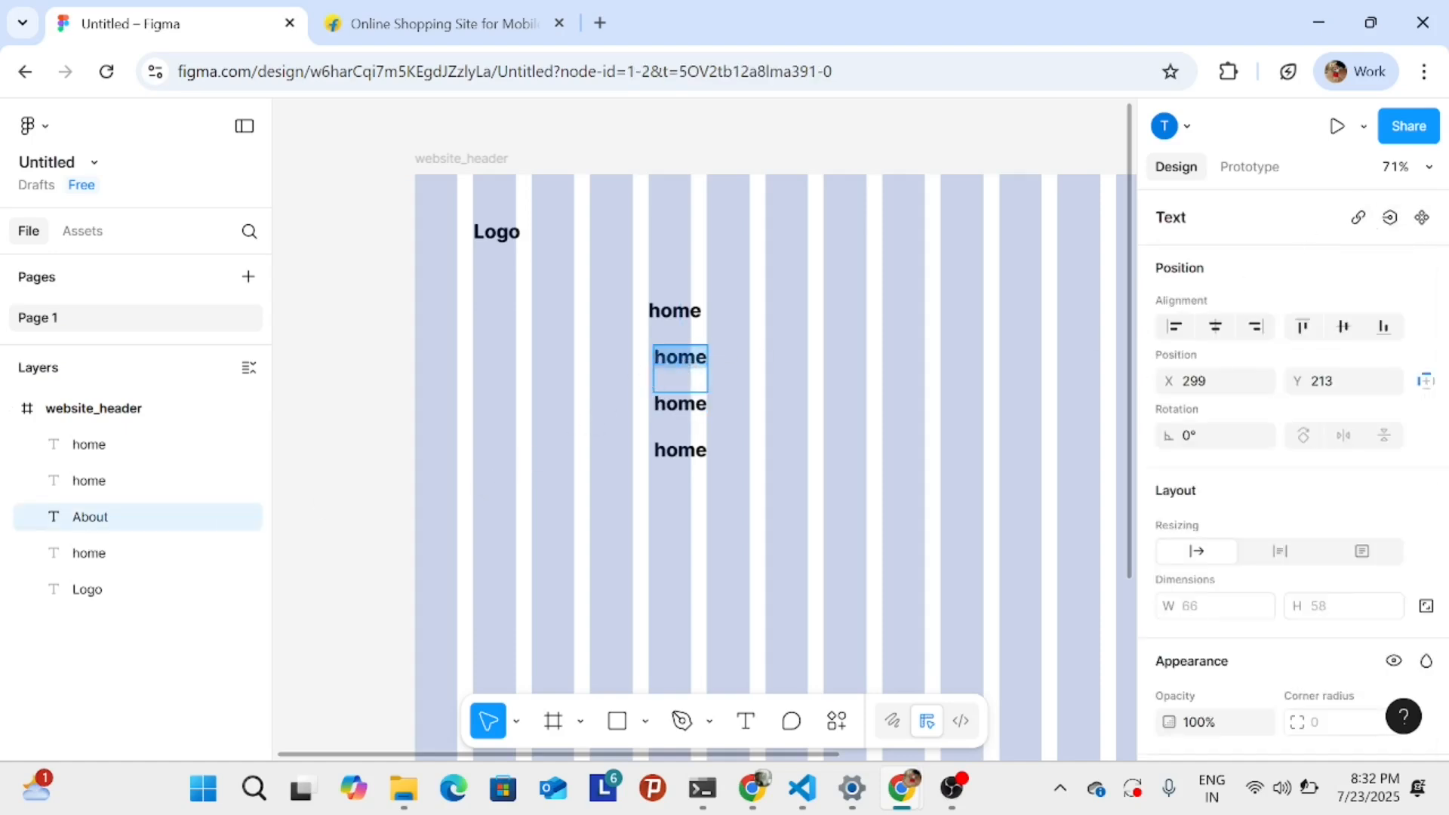
click(1422, 221)
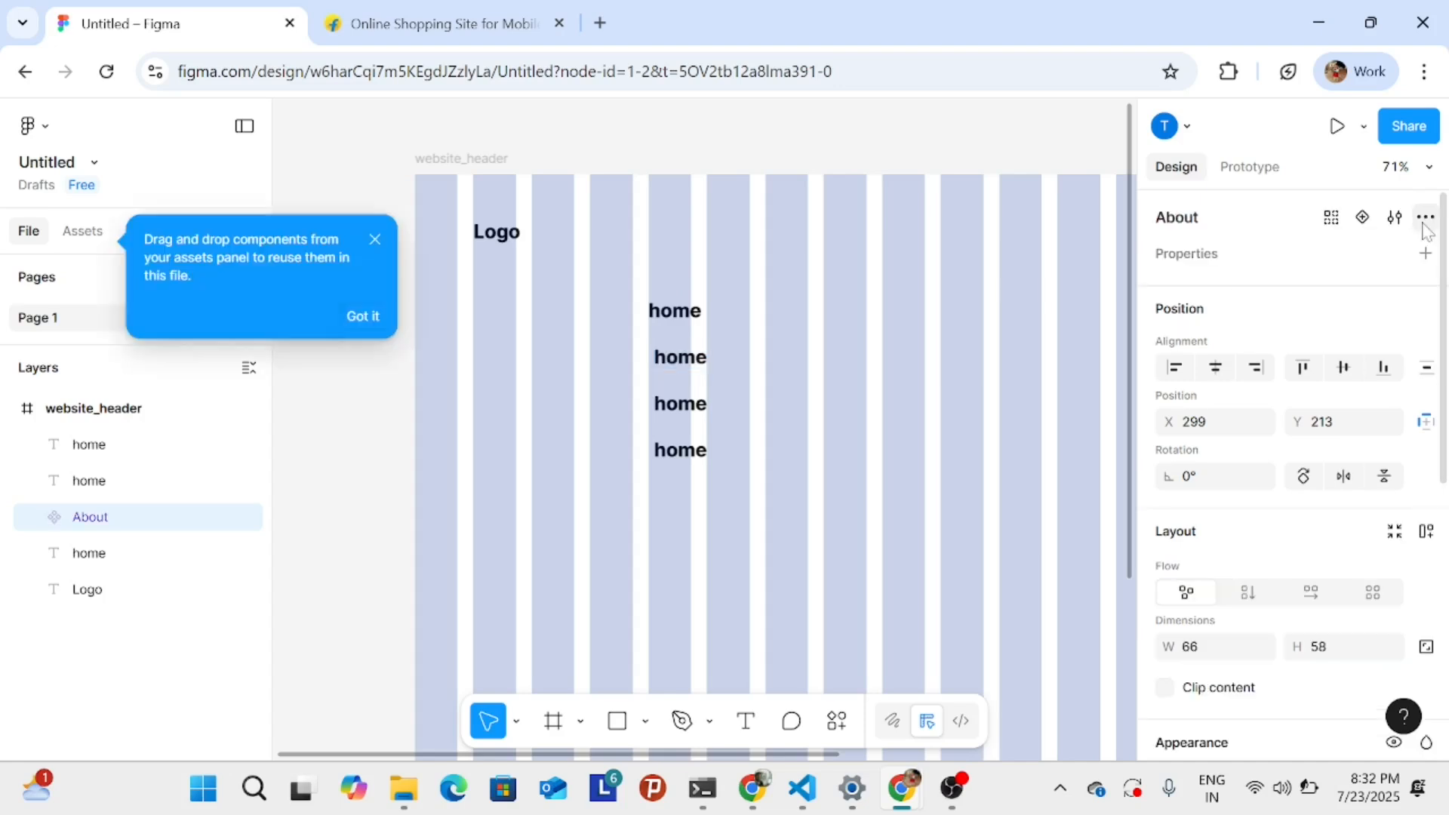
click(811, 118)
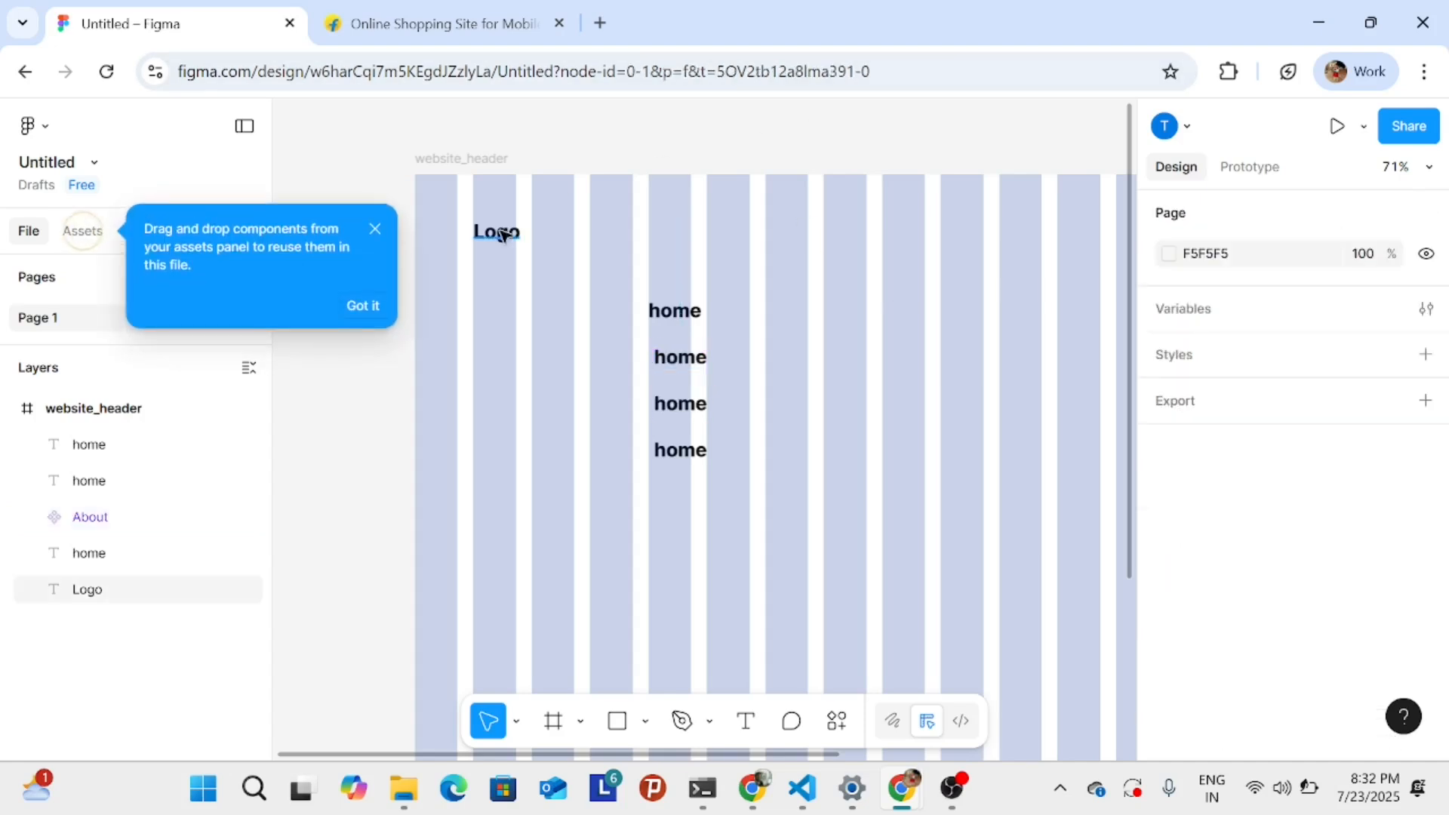
- Change the content of the text inside the About component to "About"
click(687, 361)
double_click(687, 361)
double_click(687, 360)
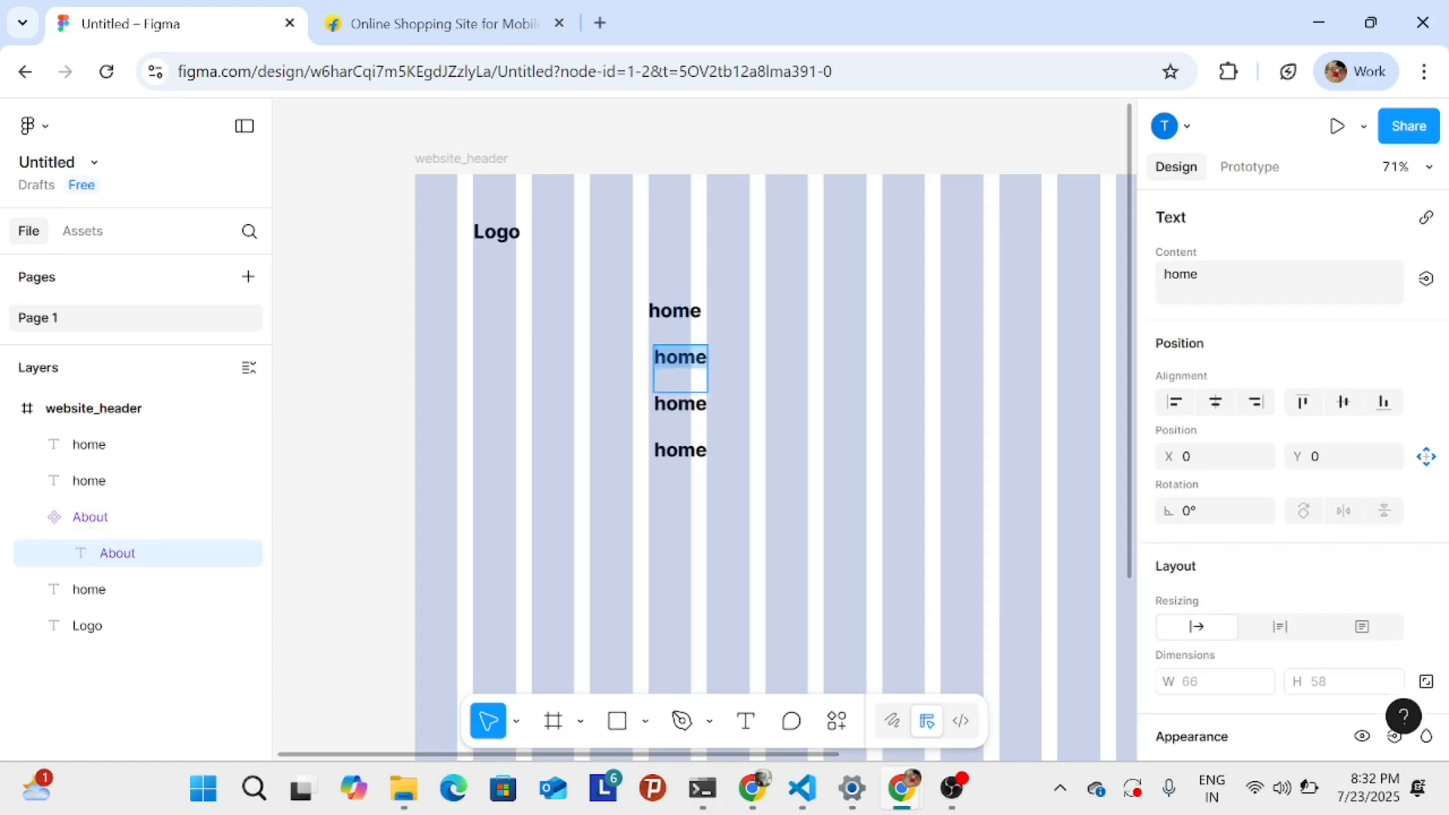
click(1244, 277)
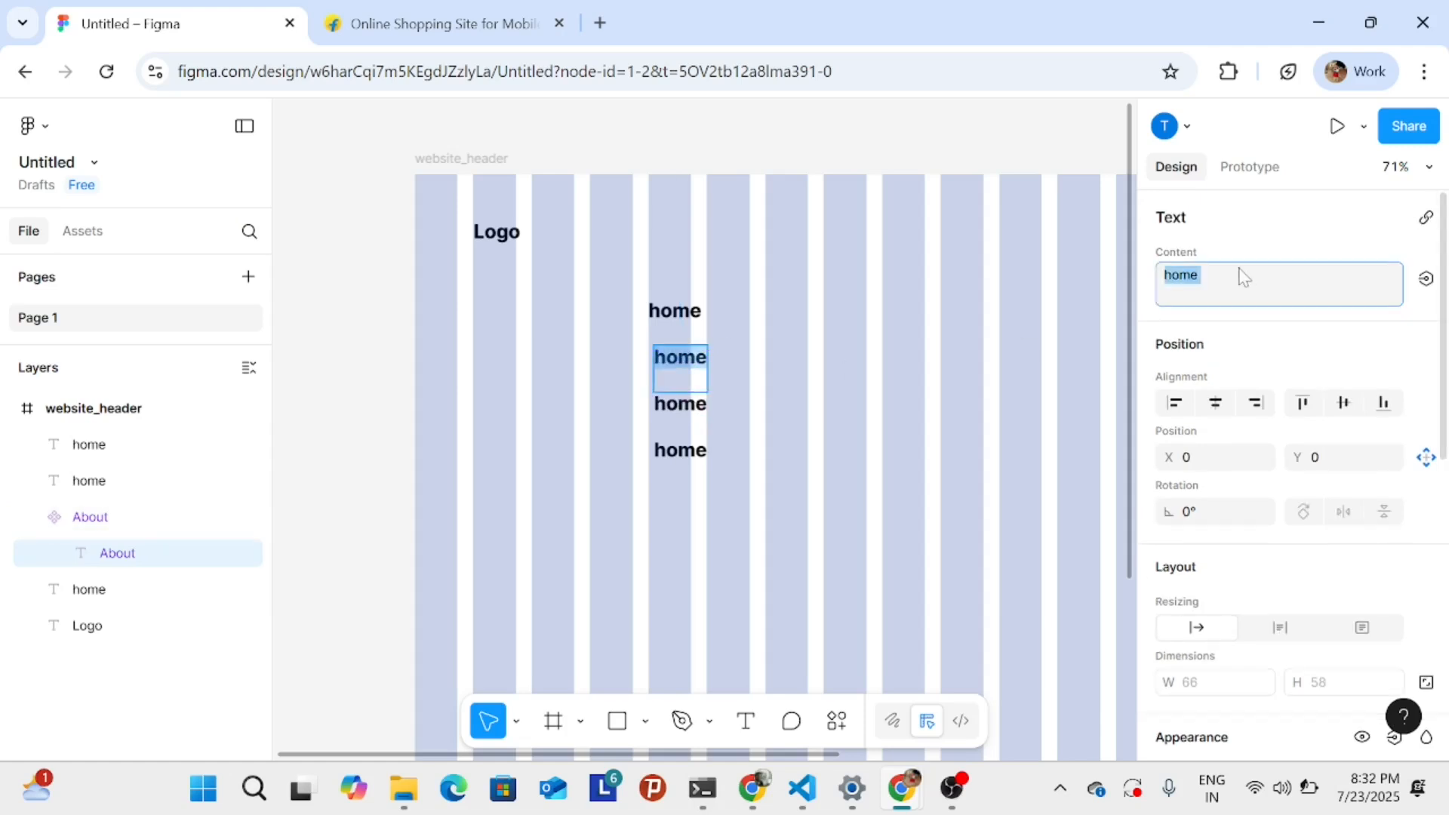
key(Caps_Lock)
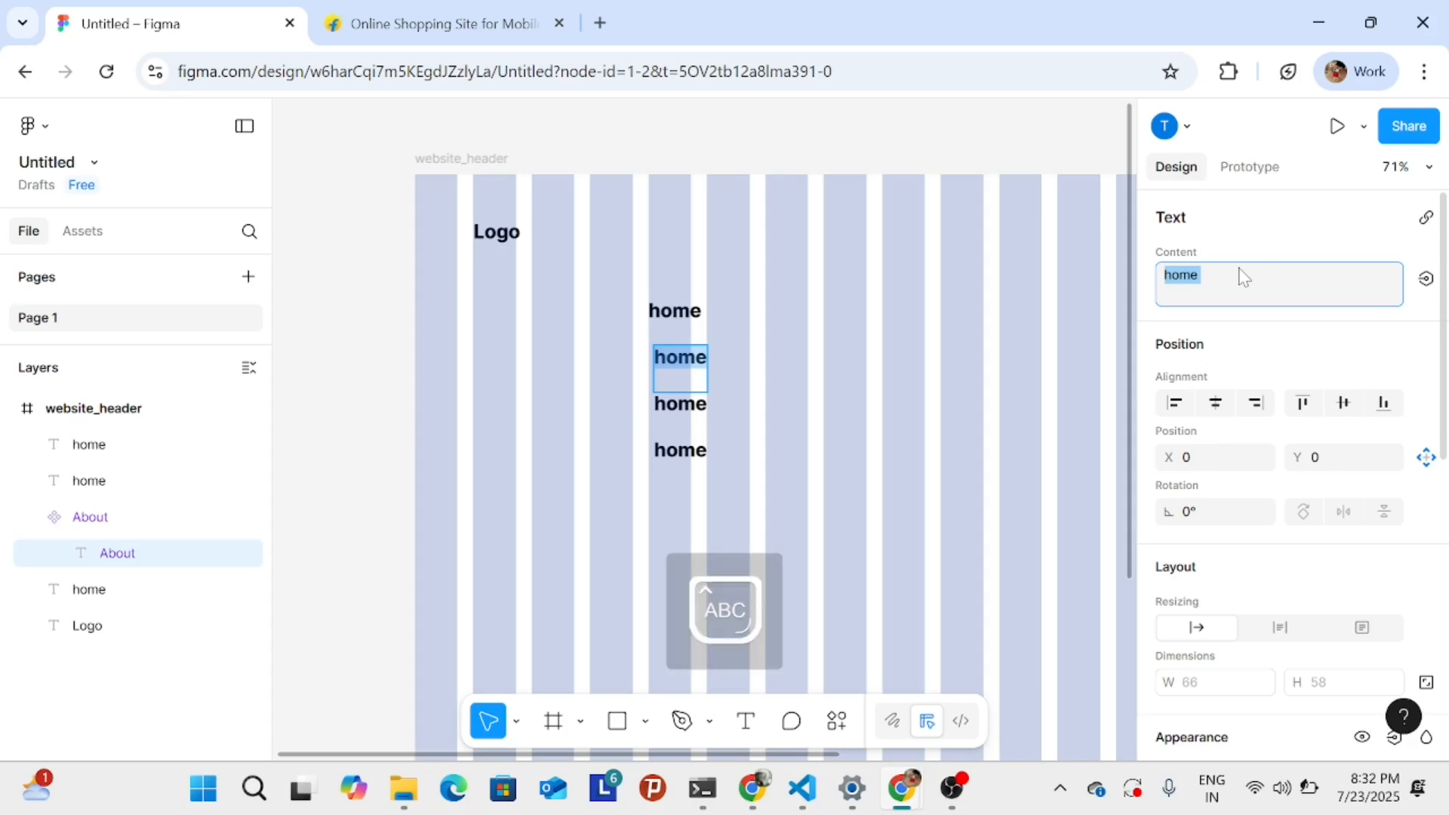
text(About)
key(Caps_Lock)
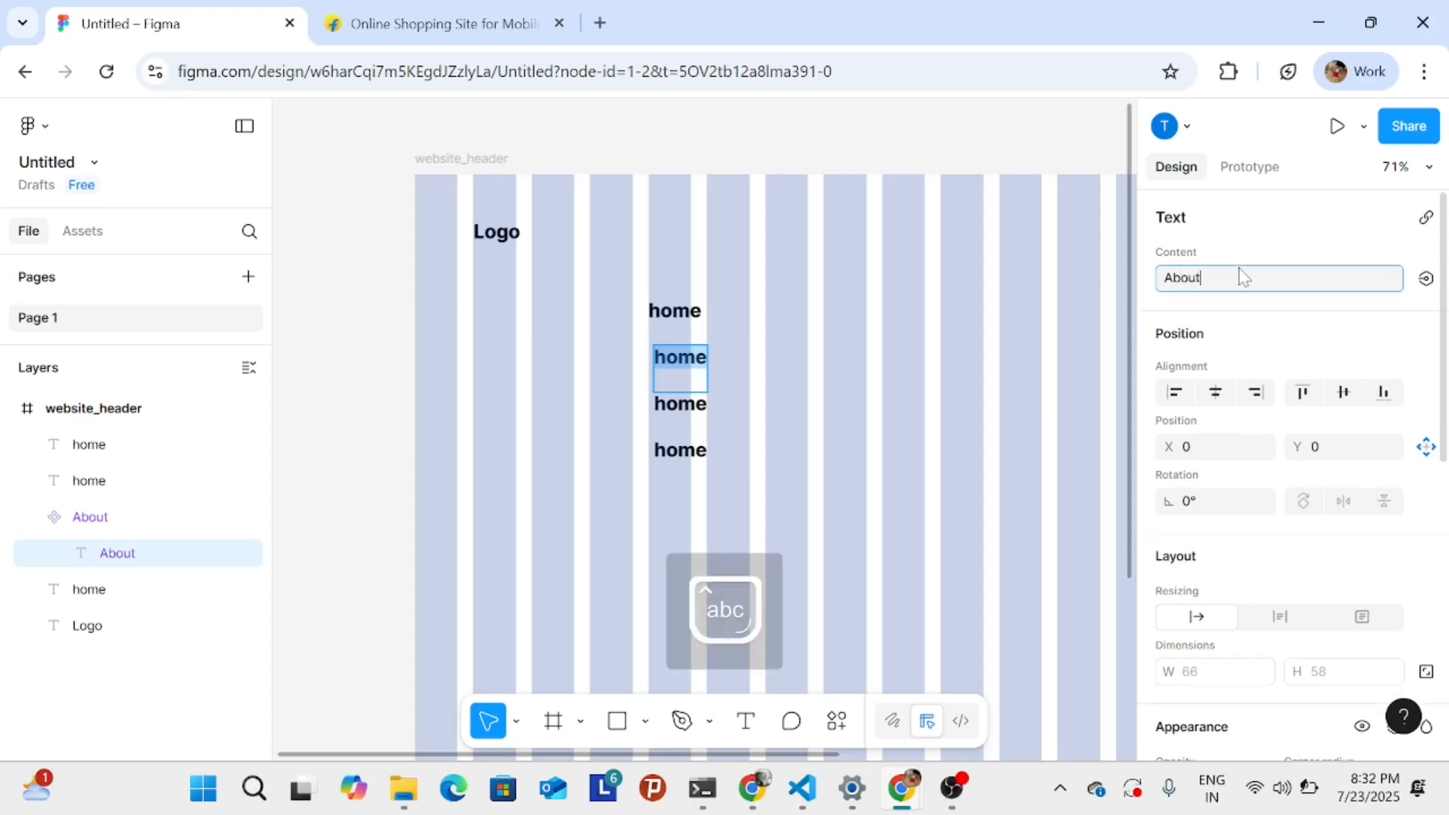
key(Return)
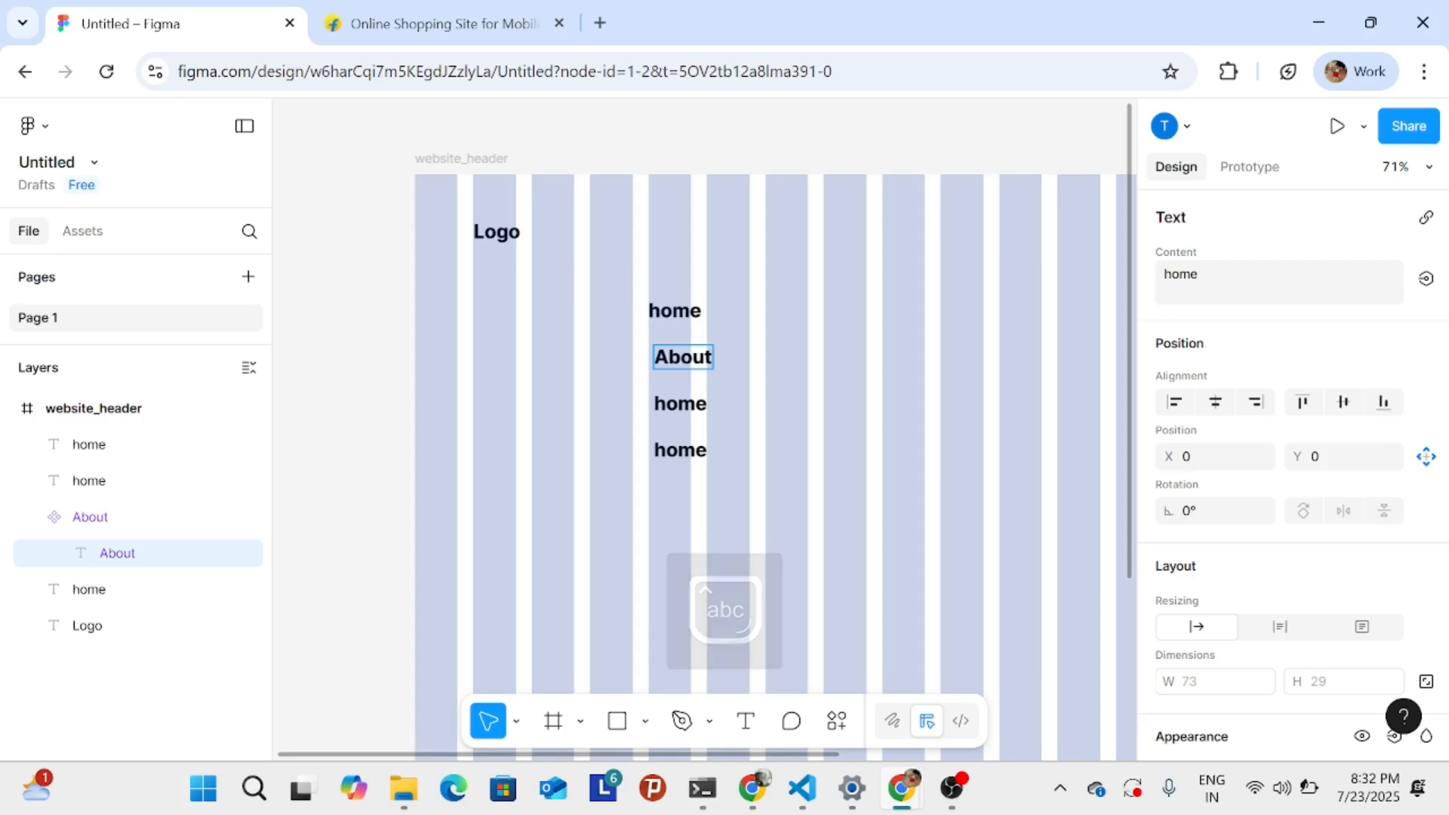
- Try the Regular font weight on the About text and switch it back to Bold
scroll(1241, 557, down, 5)
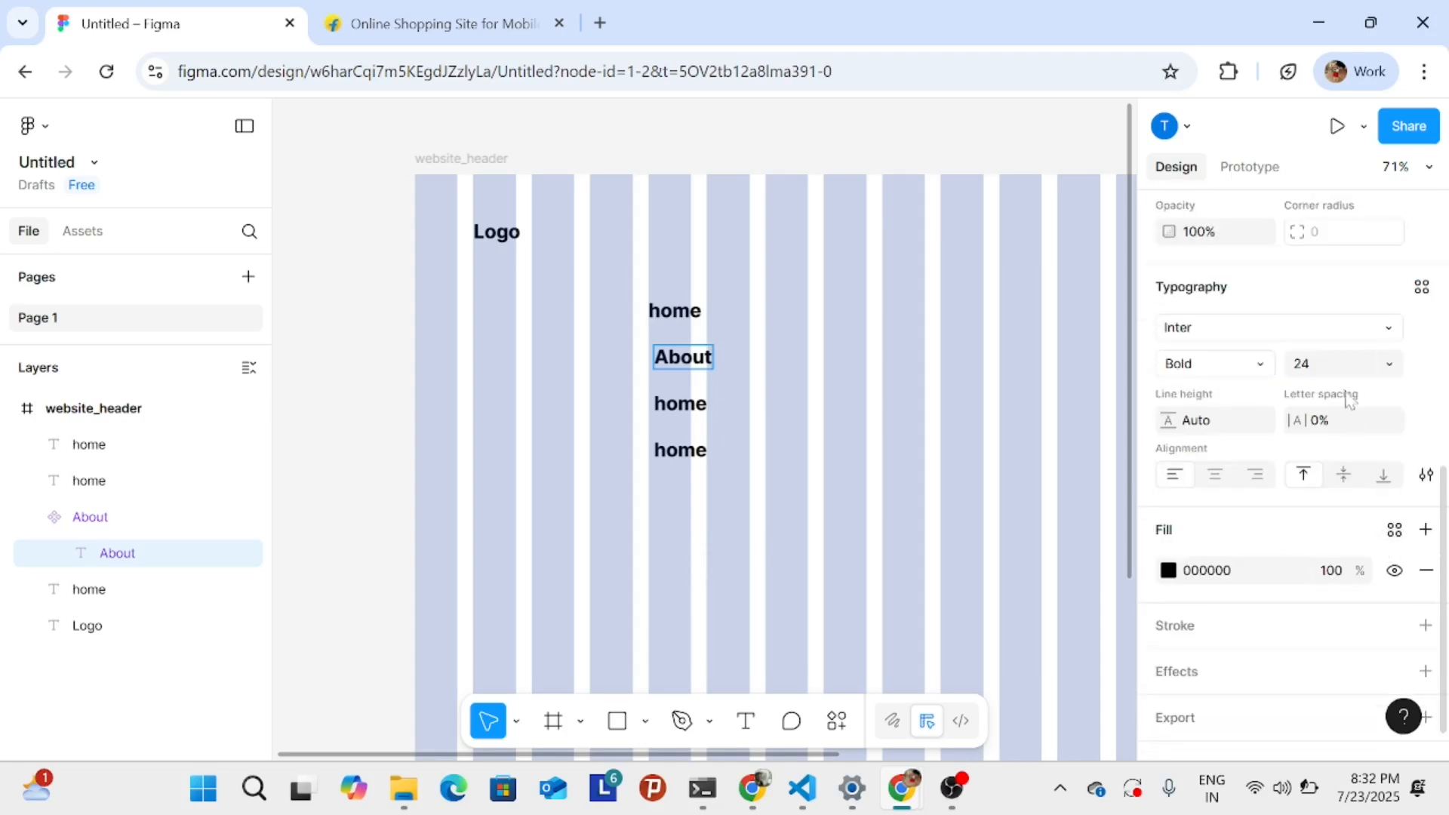
click(1388, 364)
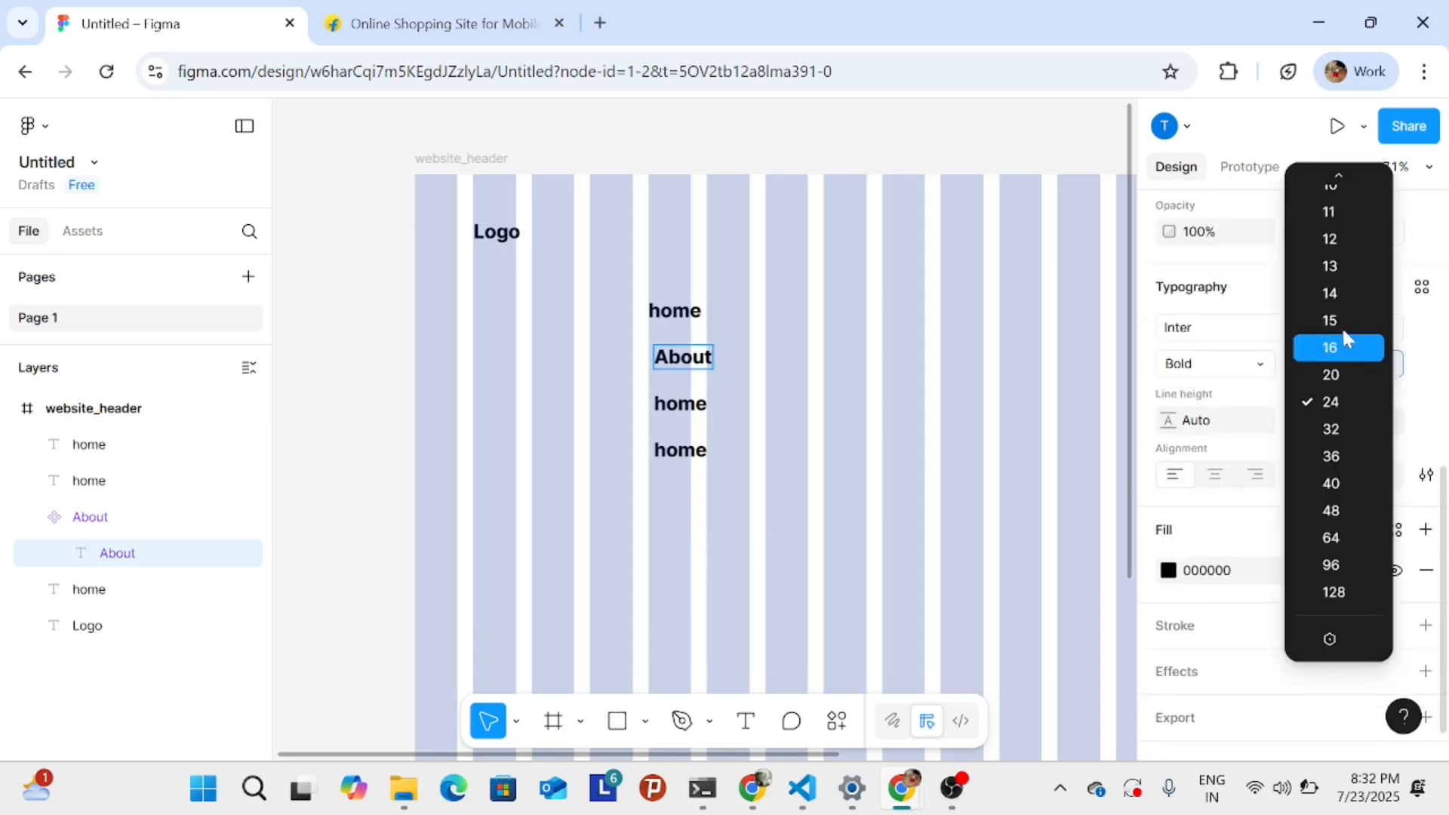
click(1245, 385)
click(1258, 365)
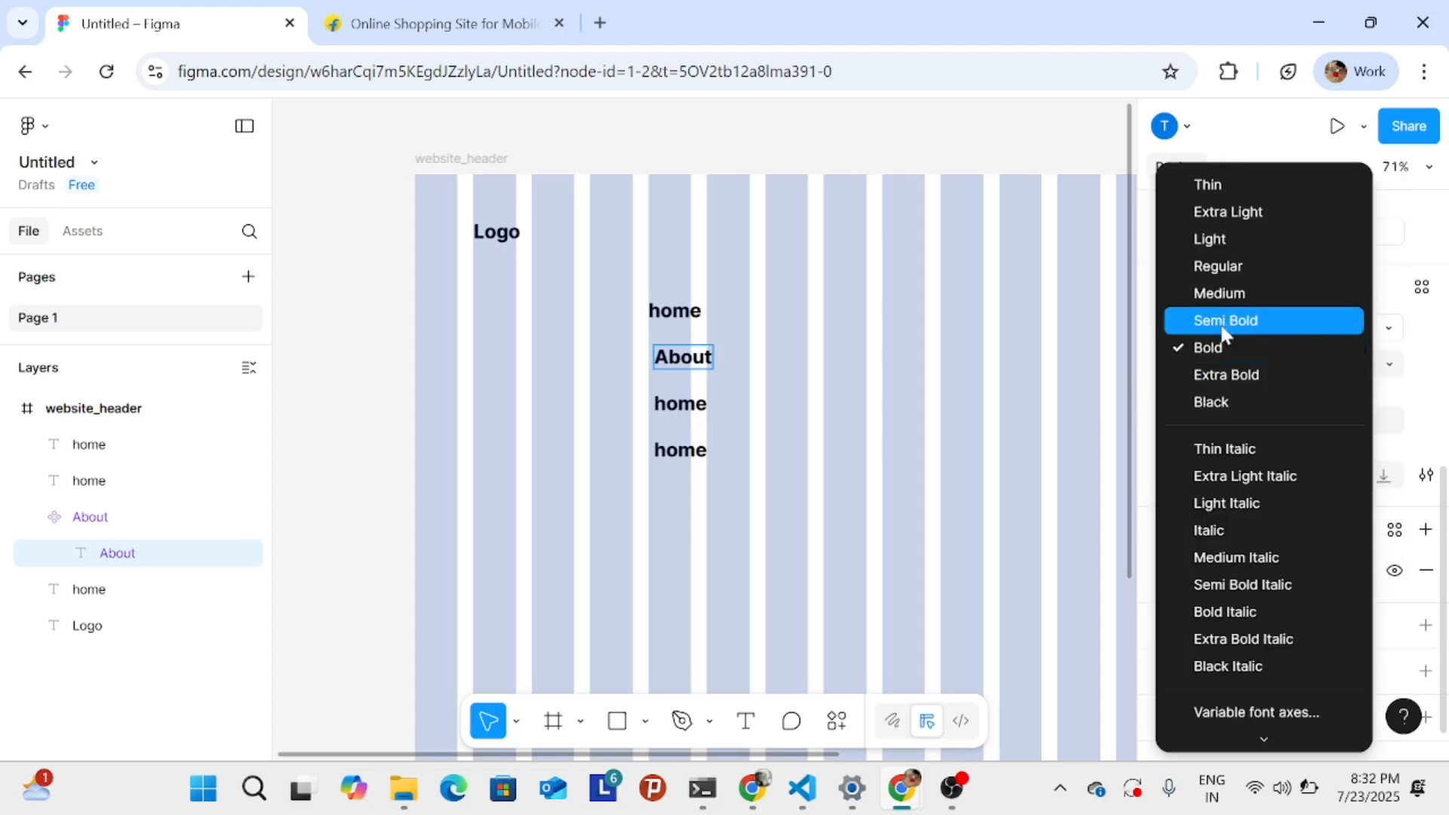
click(1222, 273)
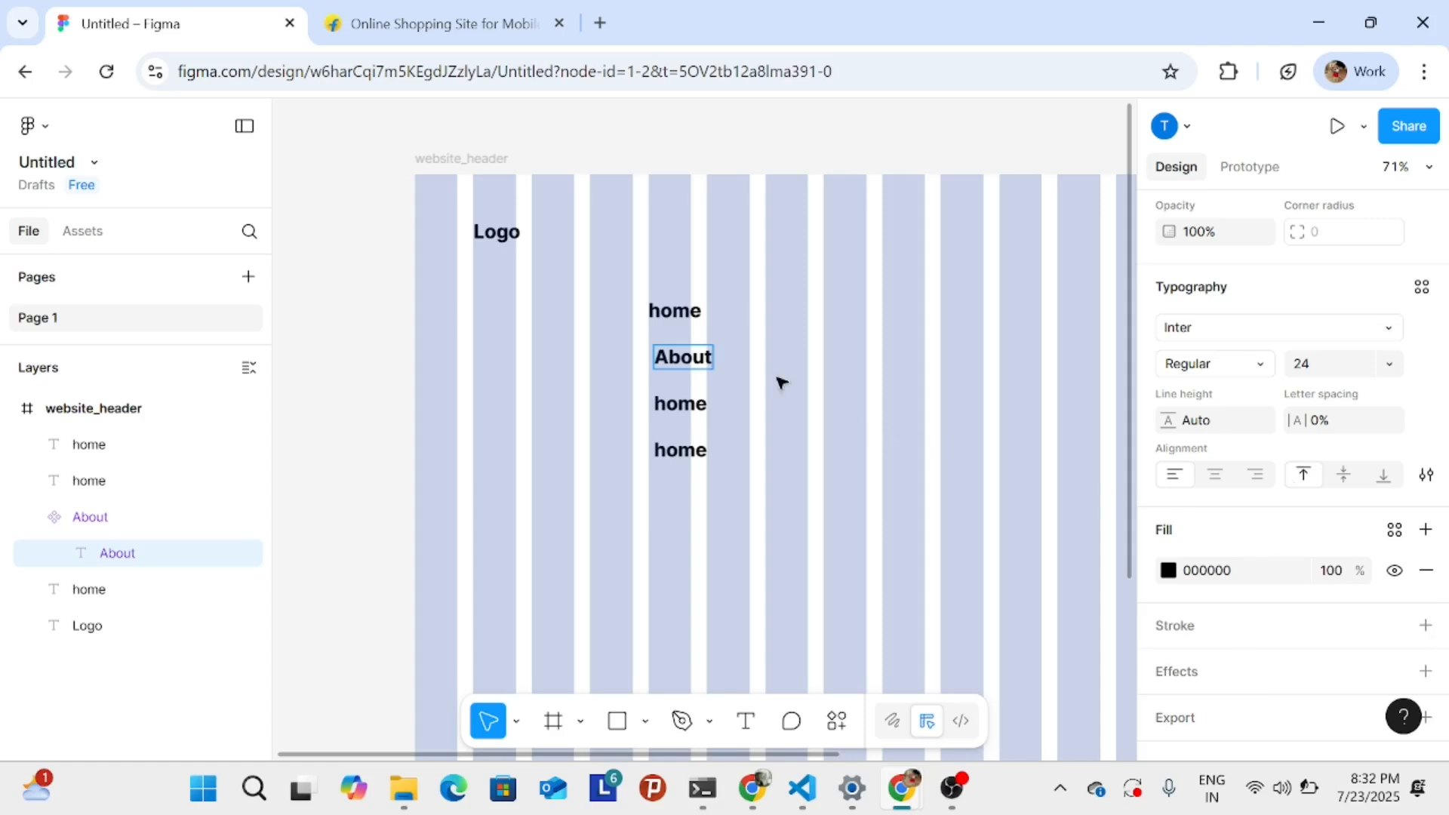
key(ctrl+b)
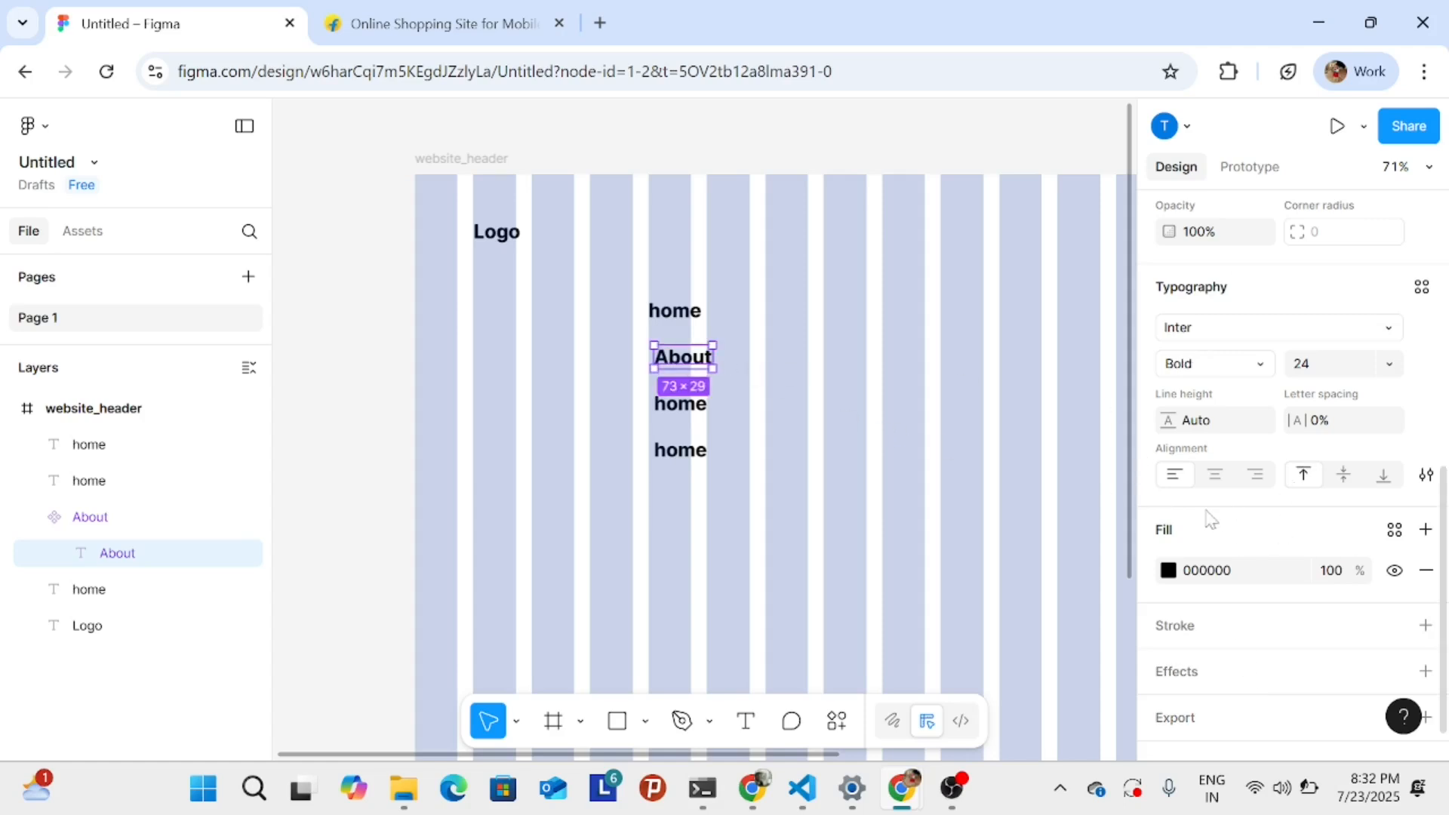
- Set the font weight of the About text to Regular after trying Semi Bold and Extra Bold, and clear the selection
double_click(688, 362)
key(Escape)
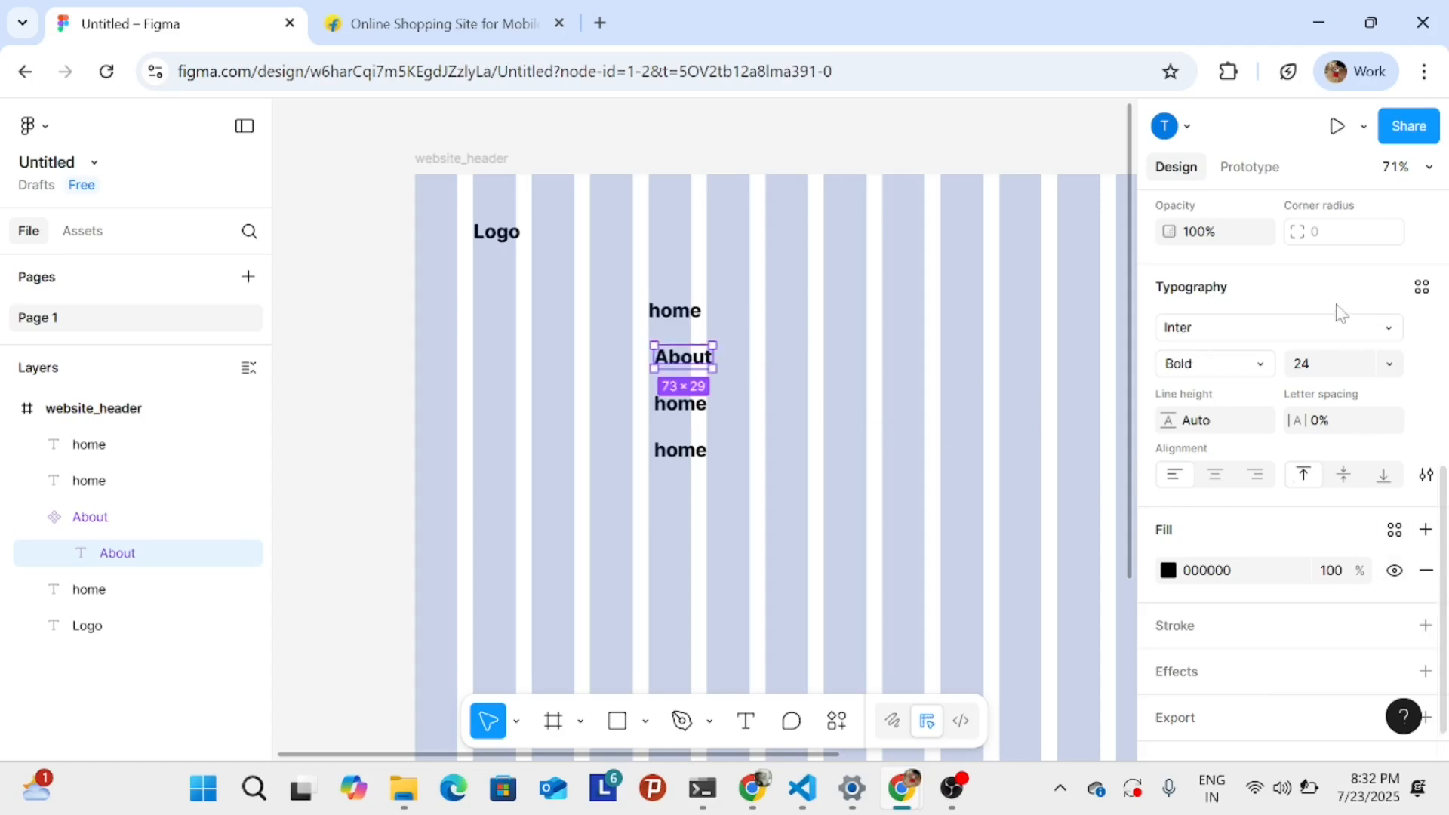
click(1233, 373)
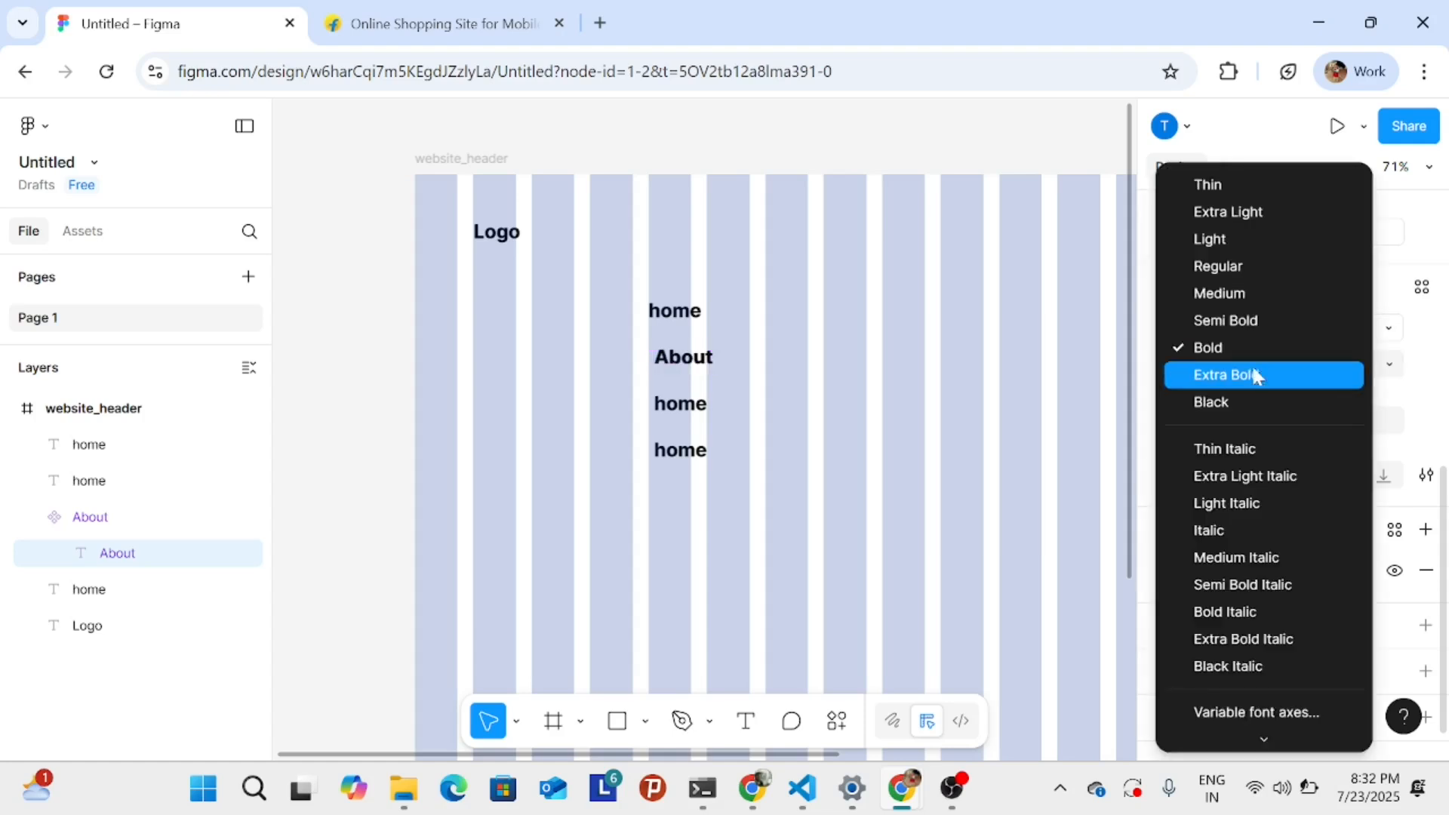
click(1230, 320)
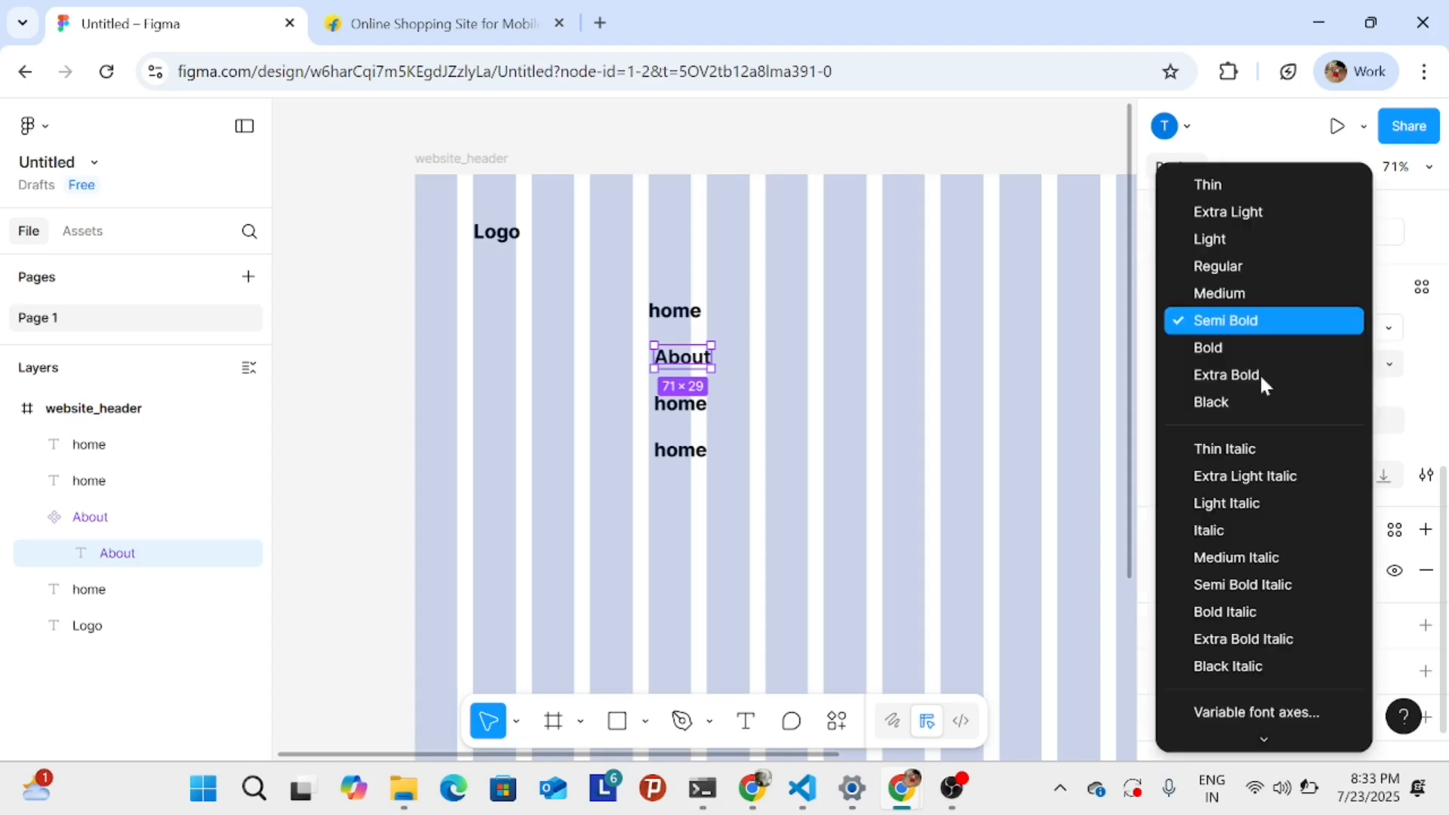
click(1257, 374)
click(1217, 267)
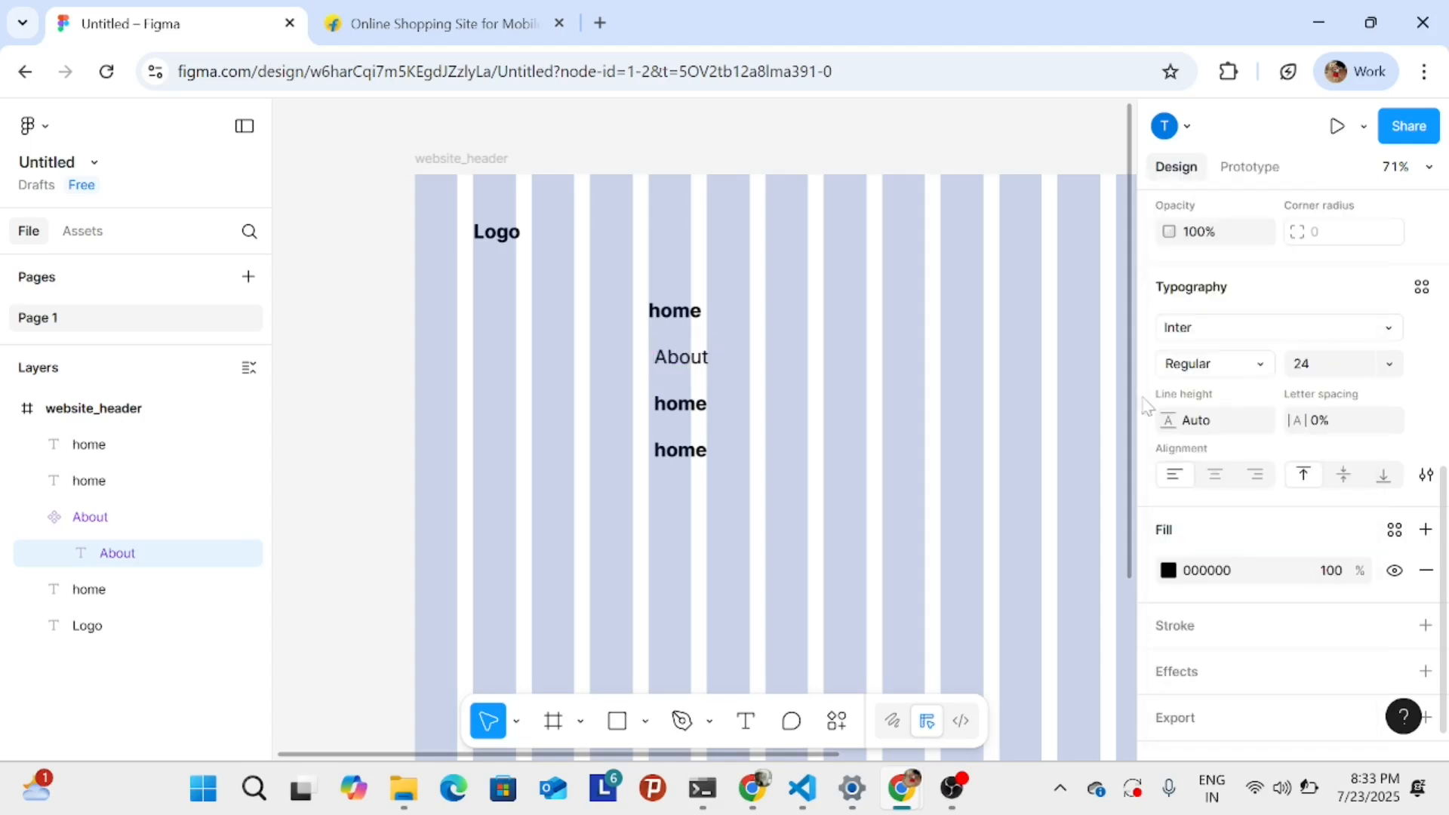
click(792, 191)
click(667, 359)
double_click(667, 360)
scroll(1356, 521, down, 5)
click(1358, 596)
click(1389, 581)
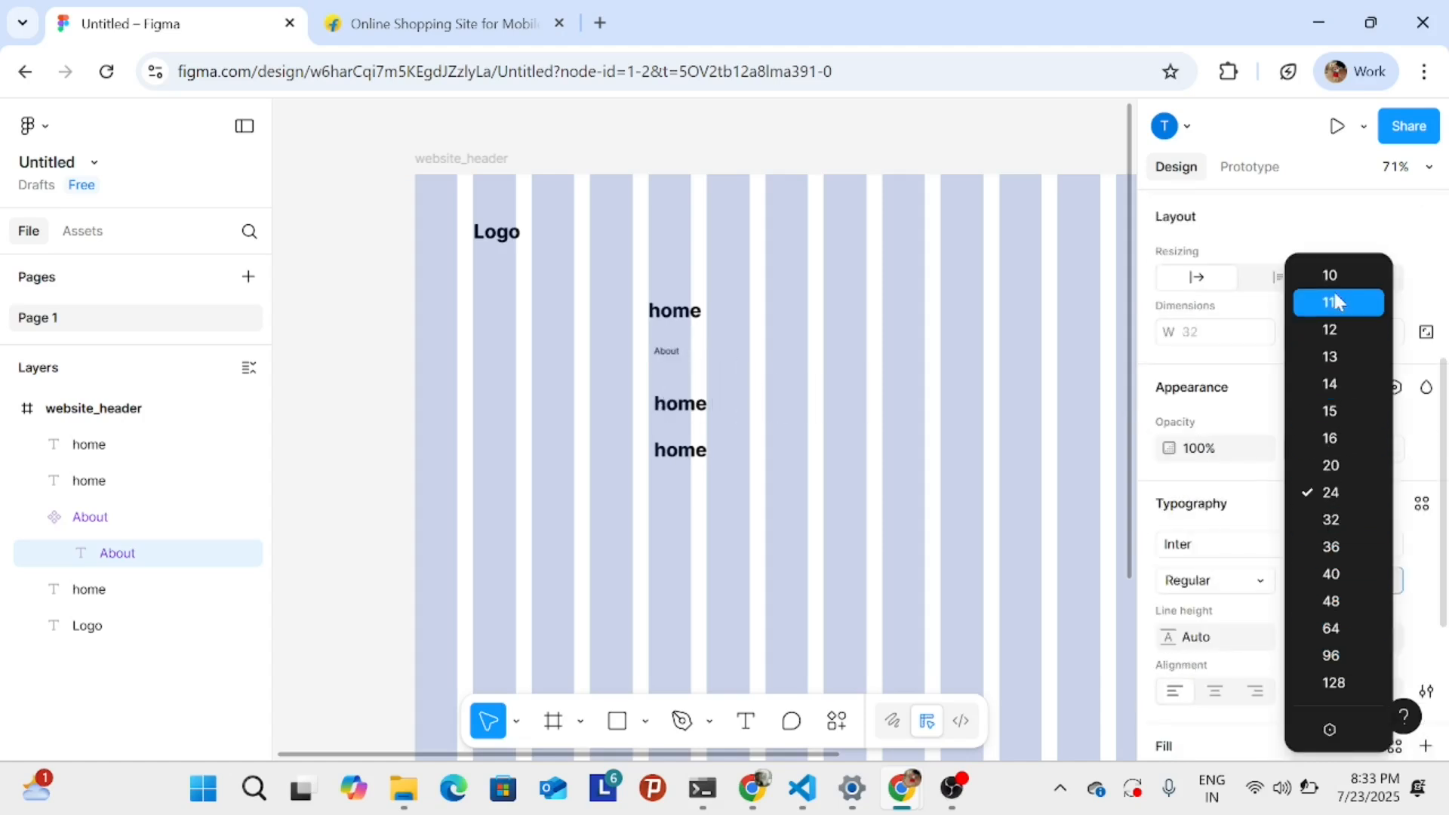
click(968, 155)
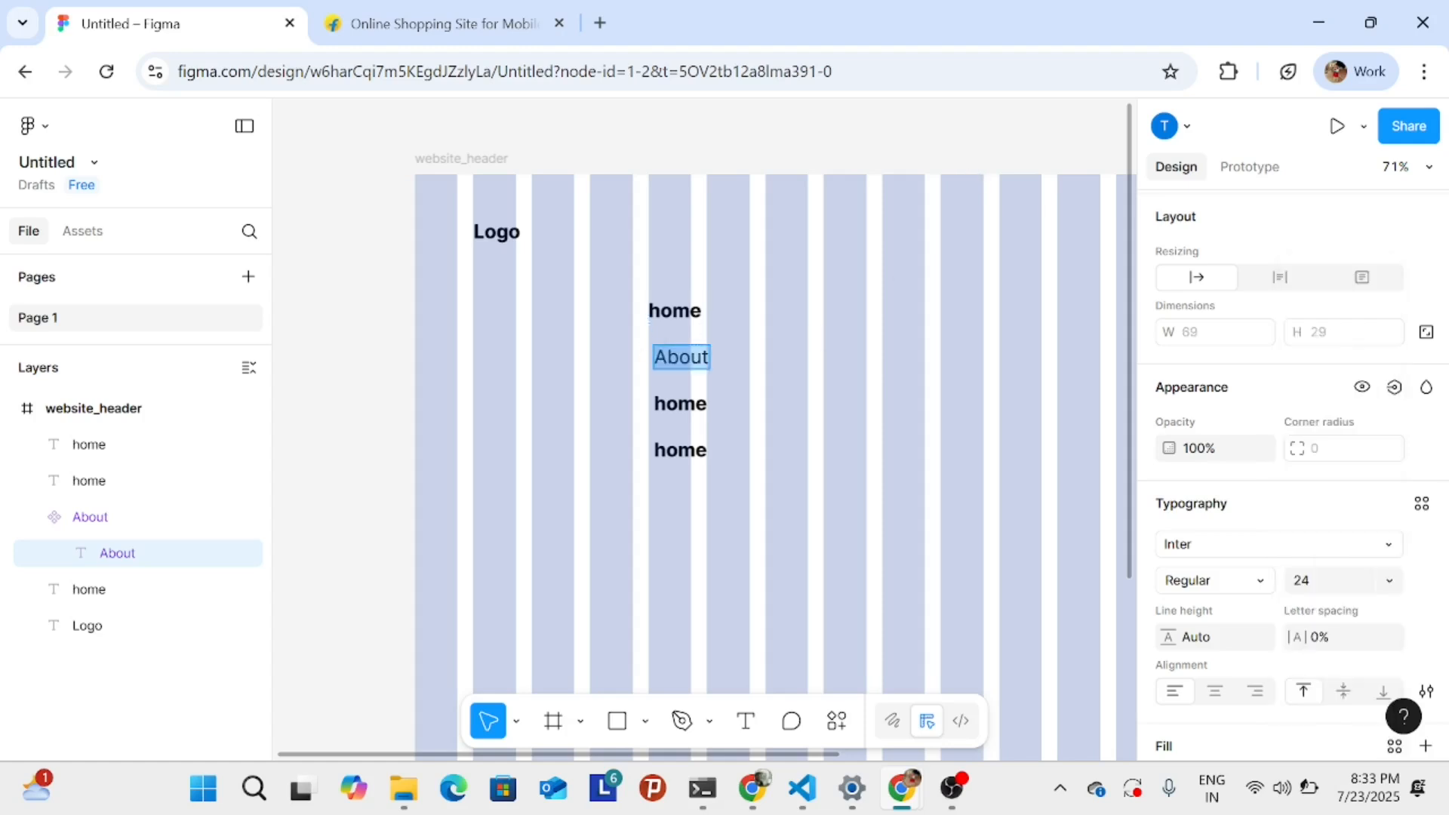
- Create a component from the home text directly below About
double_click(679, 400)
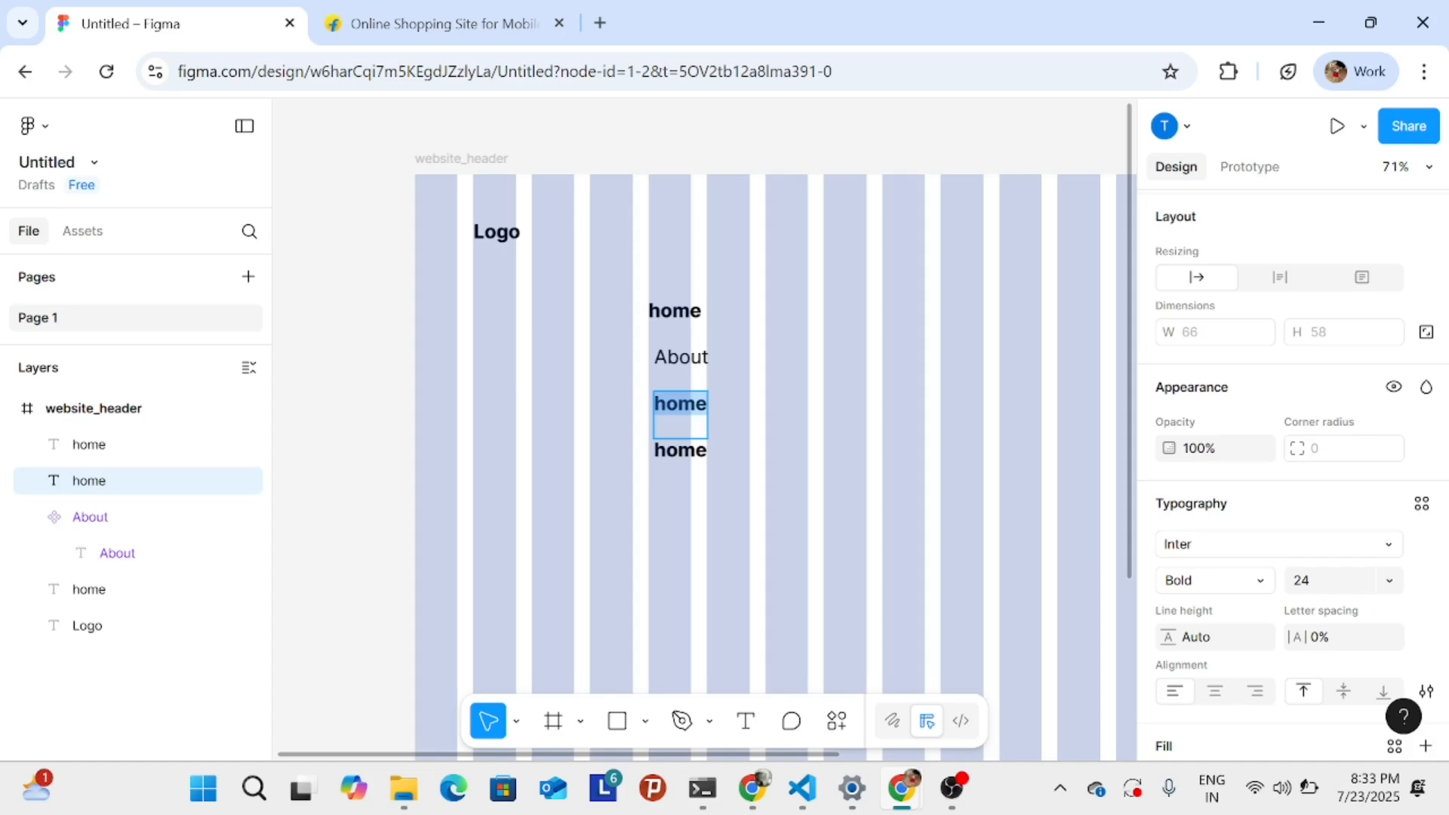
scroll(1391, 378, up, 4)
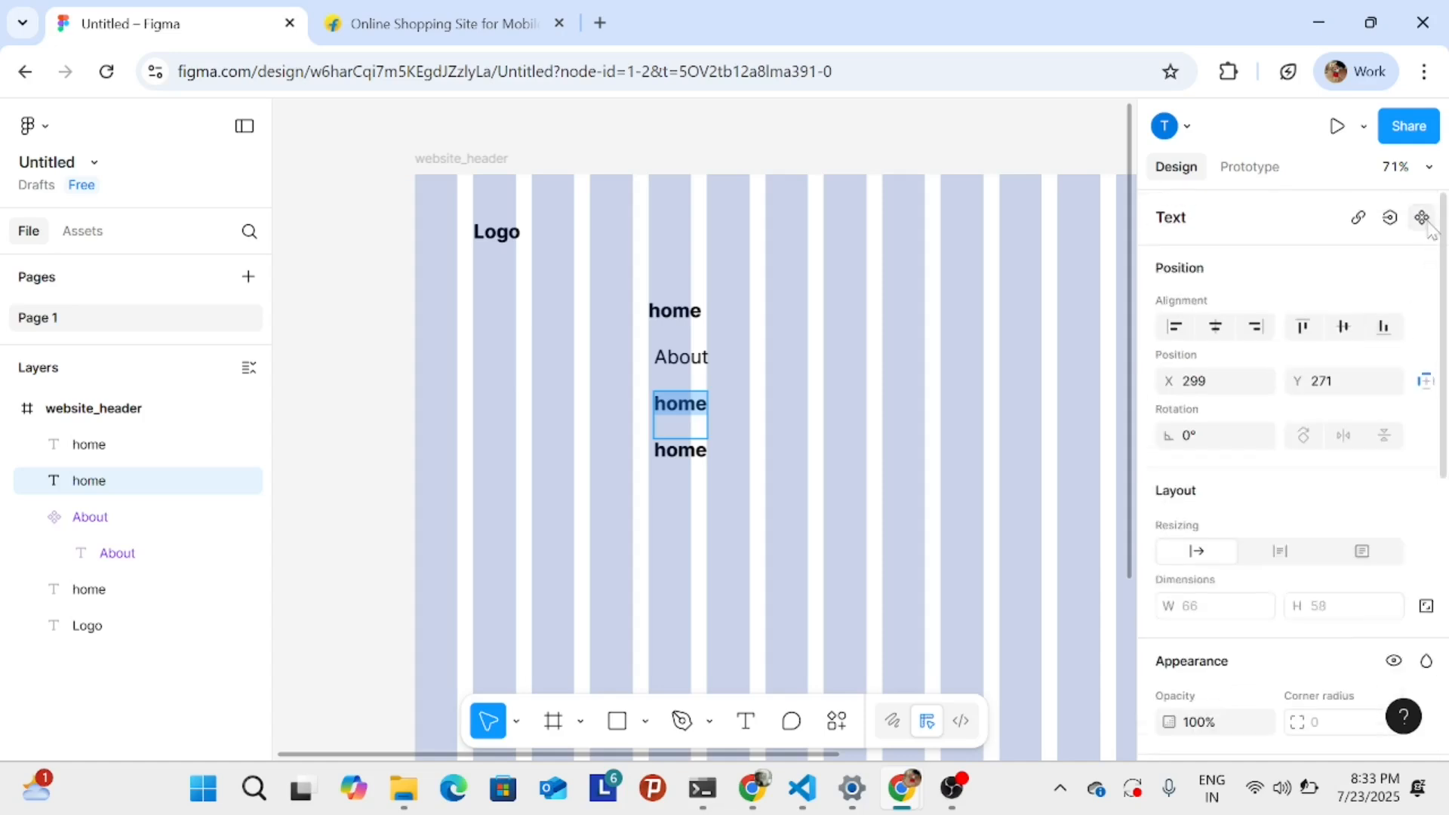
key(Escape)
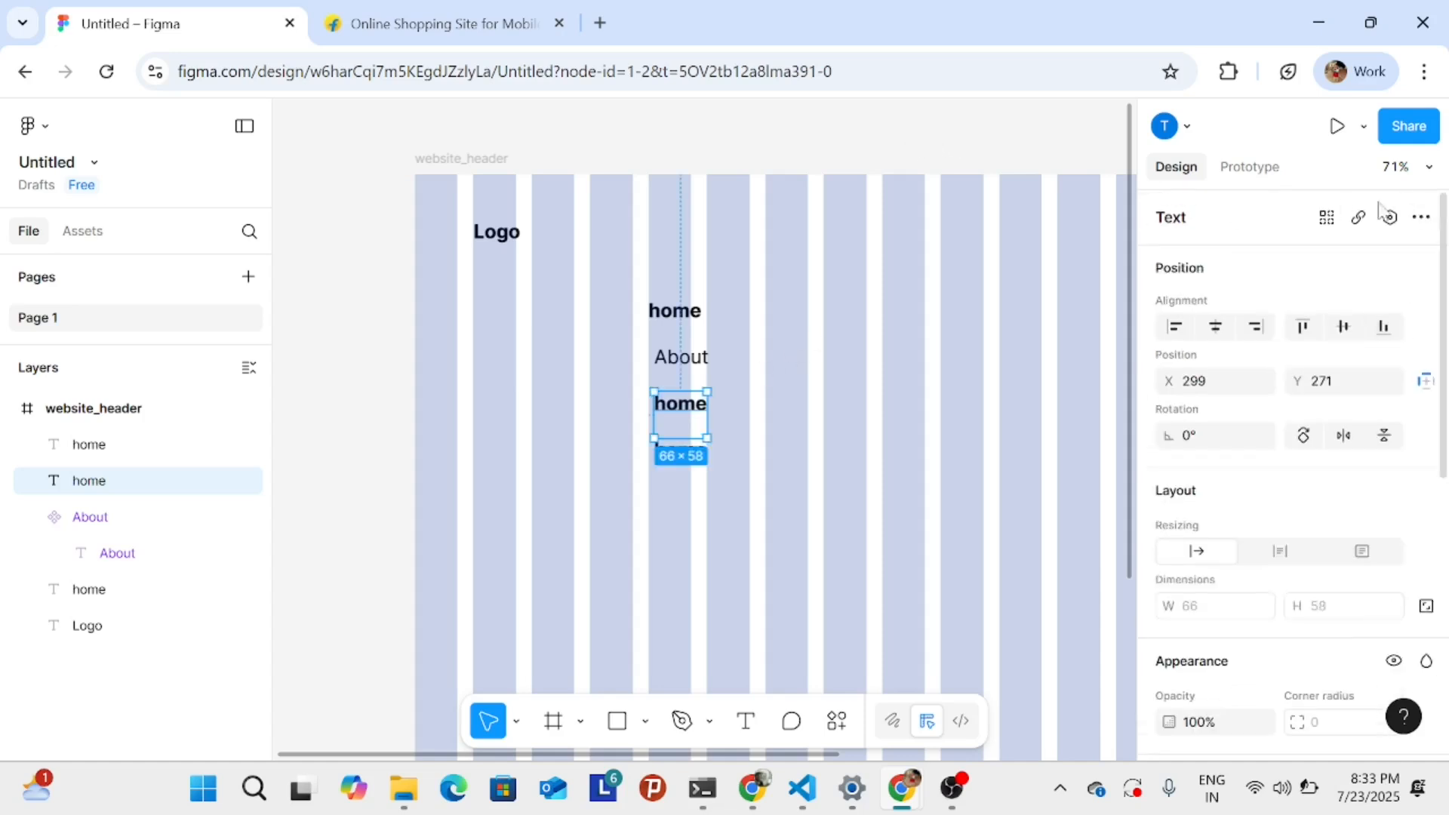
double_click(677, 406)
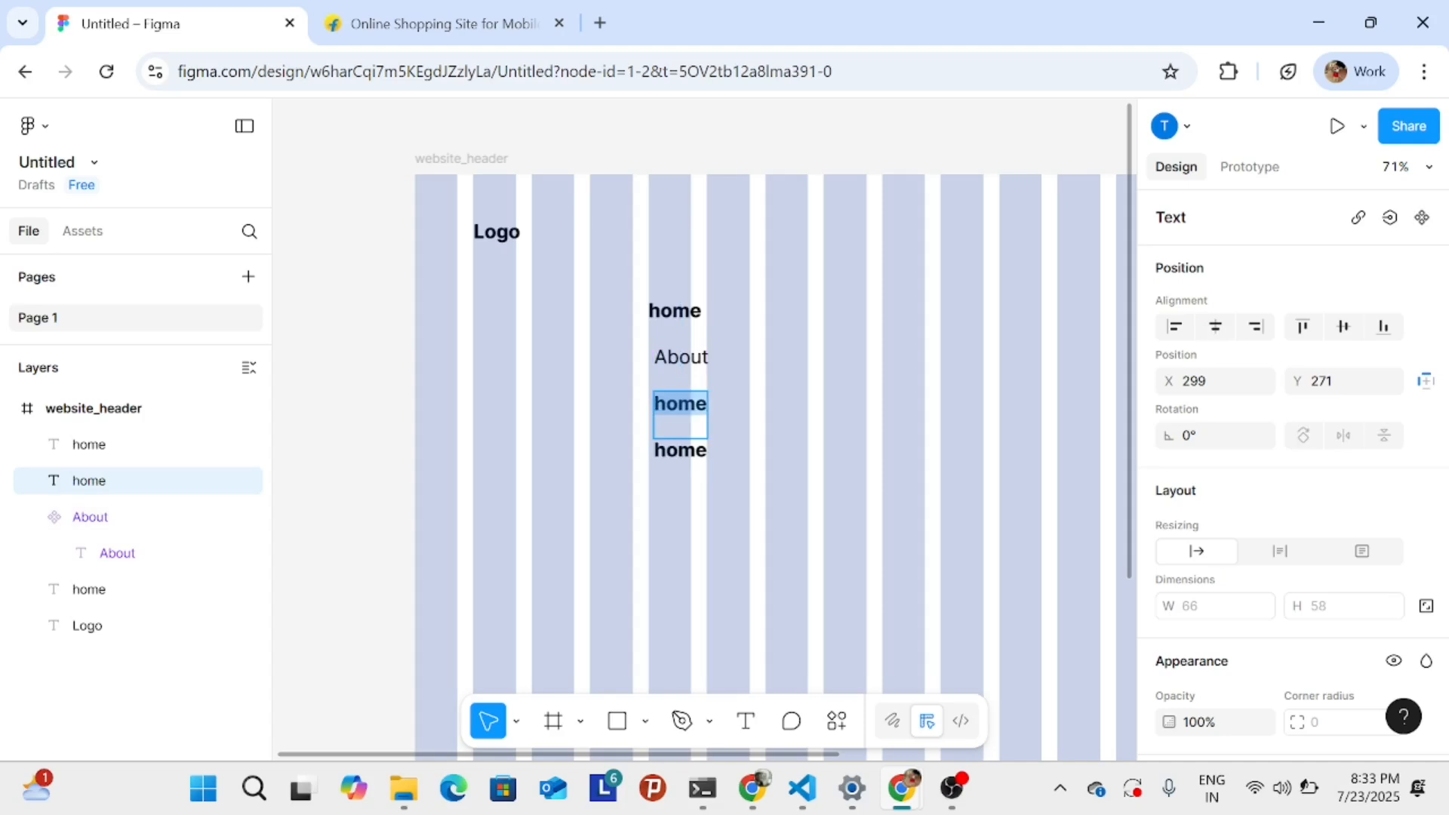
click(1422, 219)
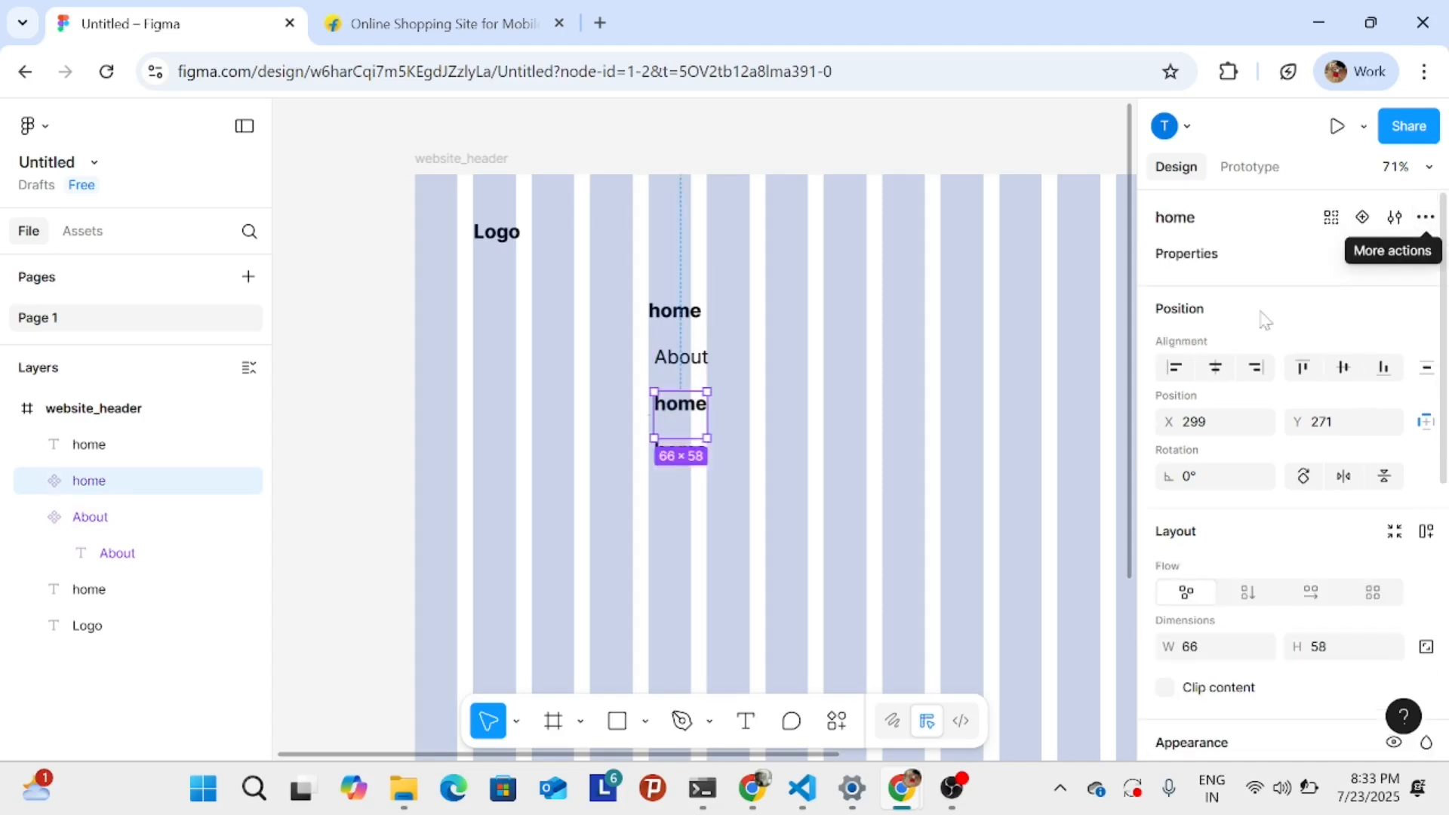
- Change the content of the text inside the new home component below About to "Profile"
double_click(689, 408)
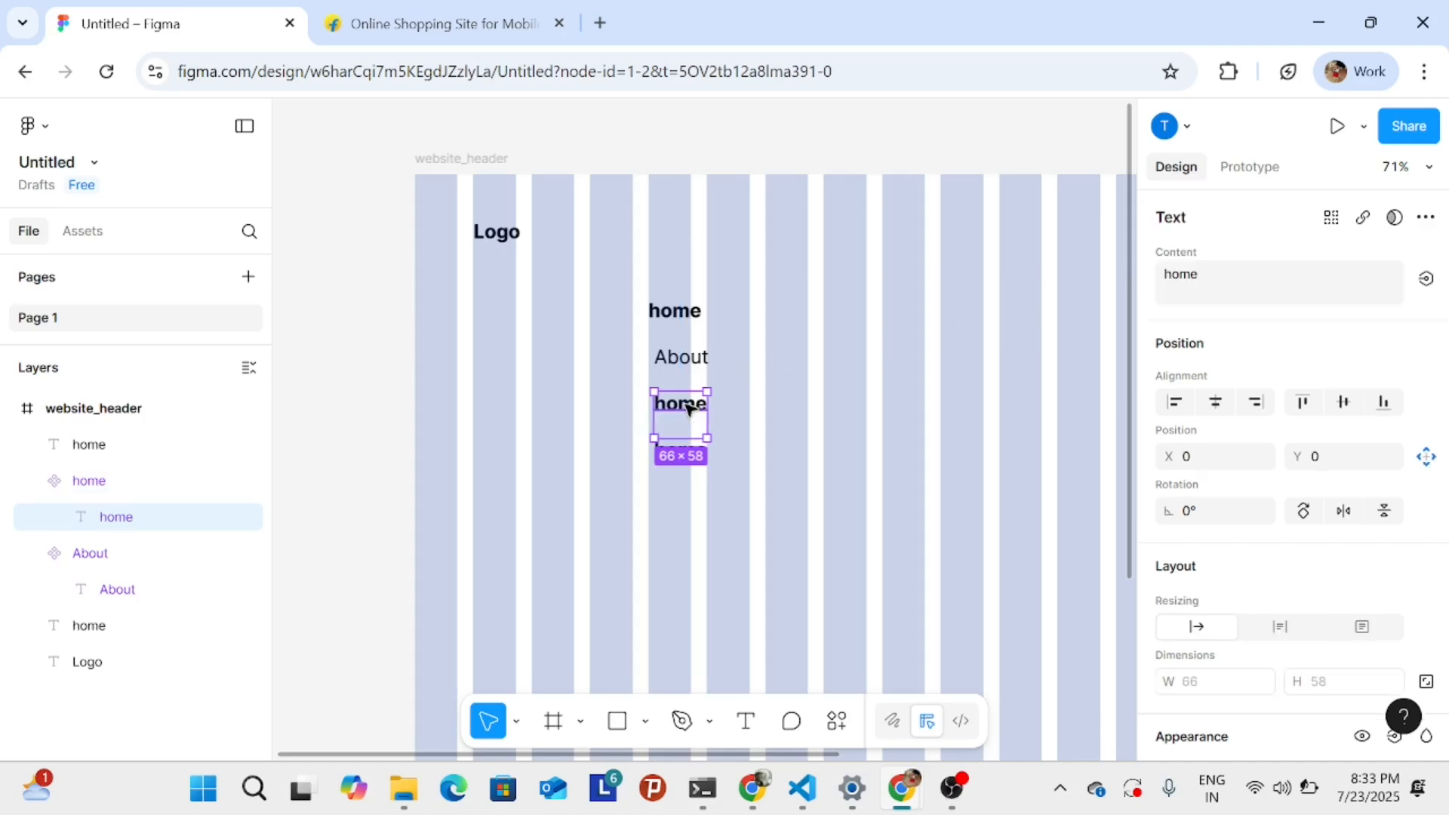
click(1317, 277)
key(ctrl+a)
key(Caps_Lock)
text(Profile)
key(Return)
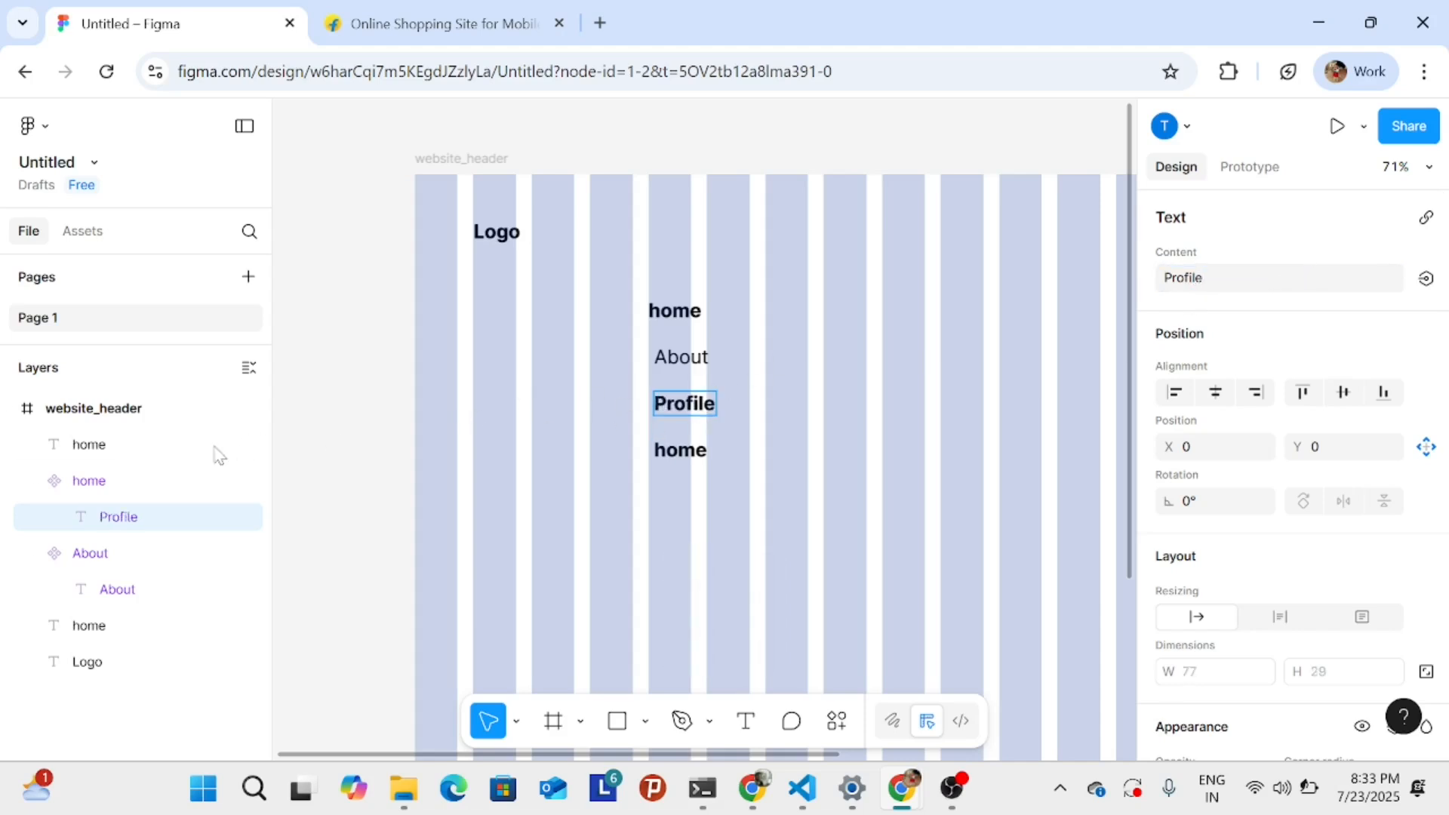
- Rename the home component that contains the Profile text as "Profile"
click(106, 491)
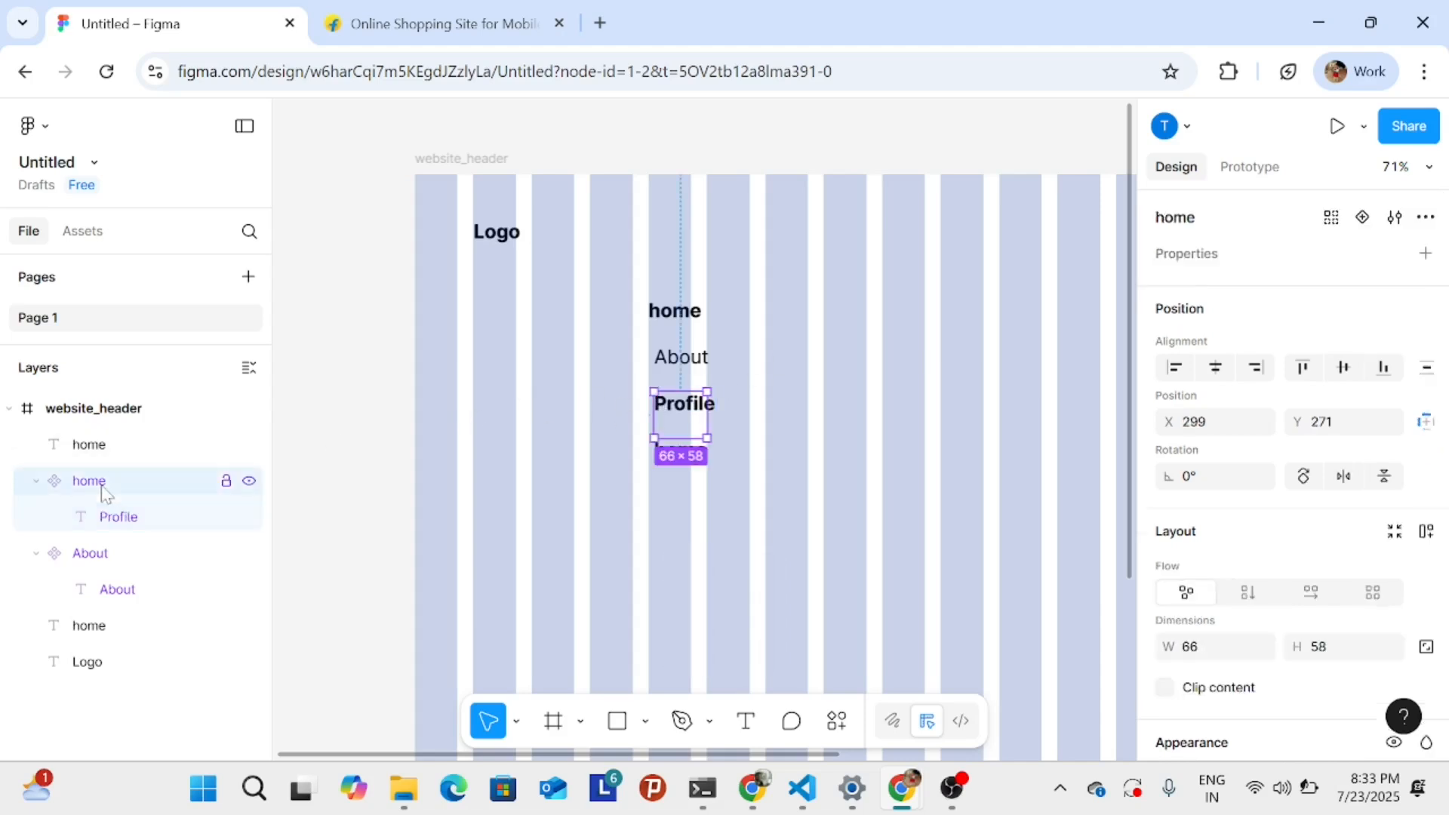
click(35, 482)
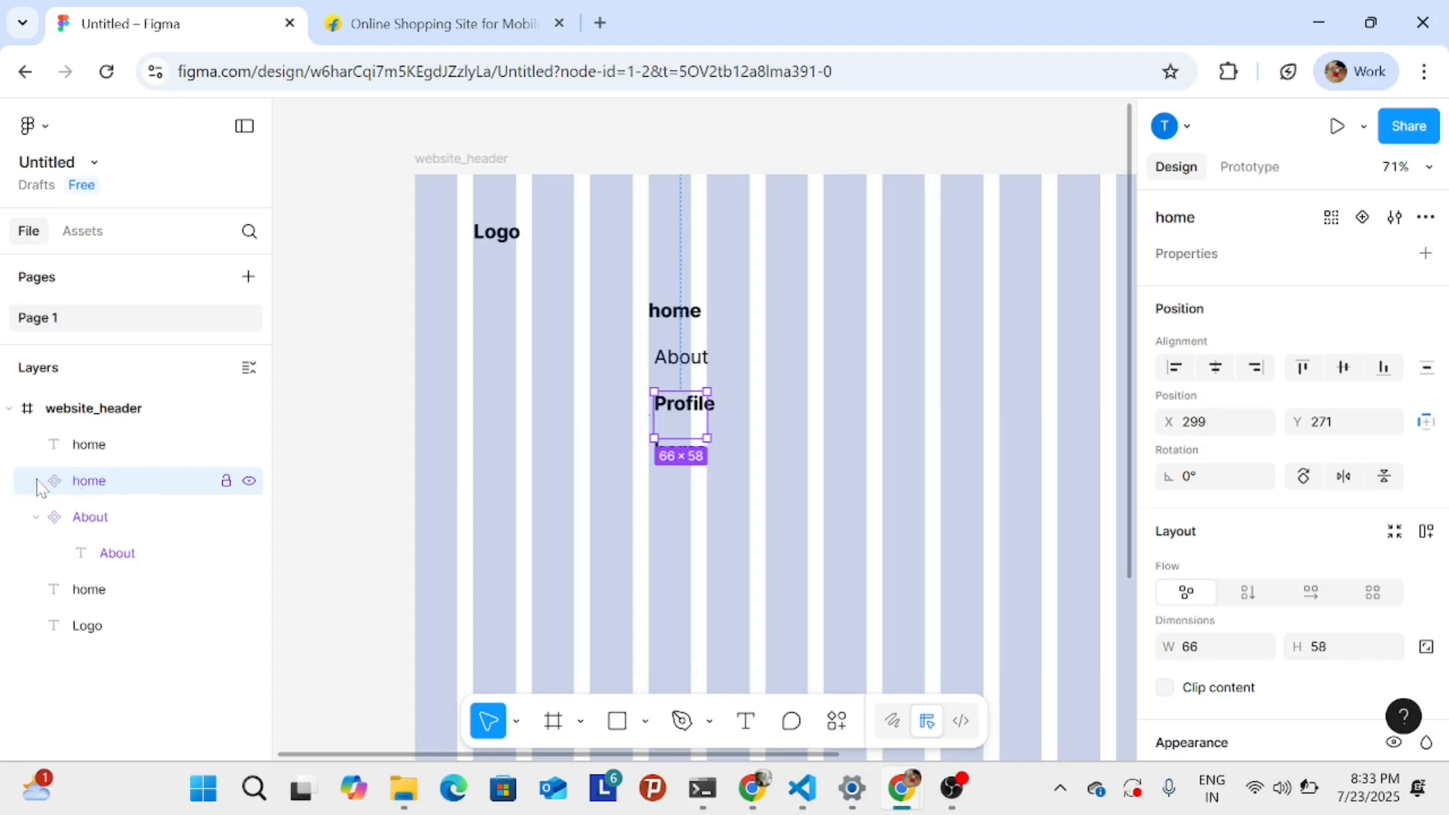
double_click(92, 483)
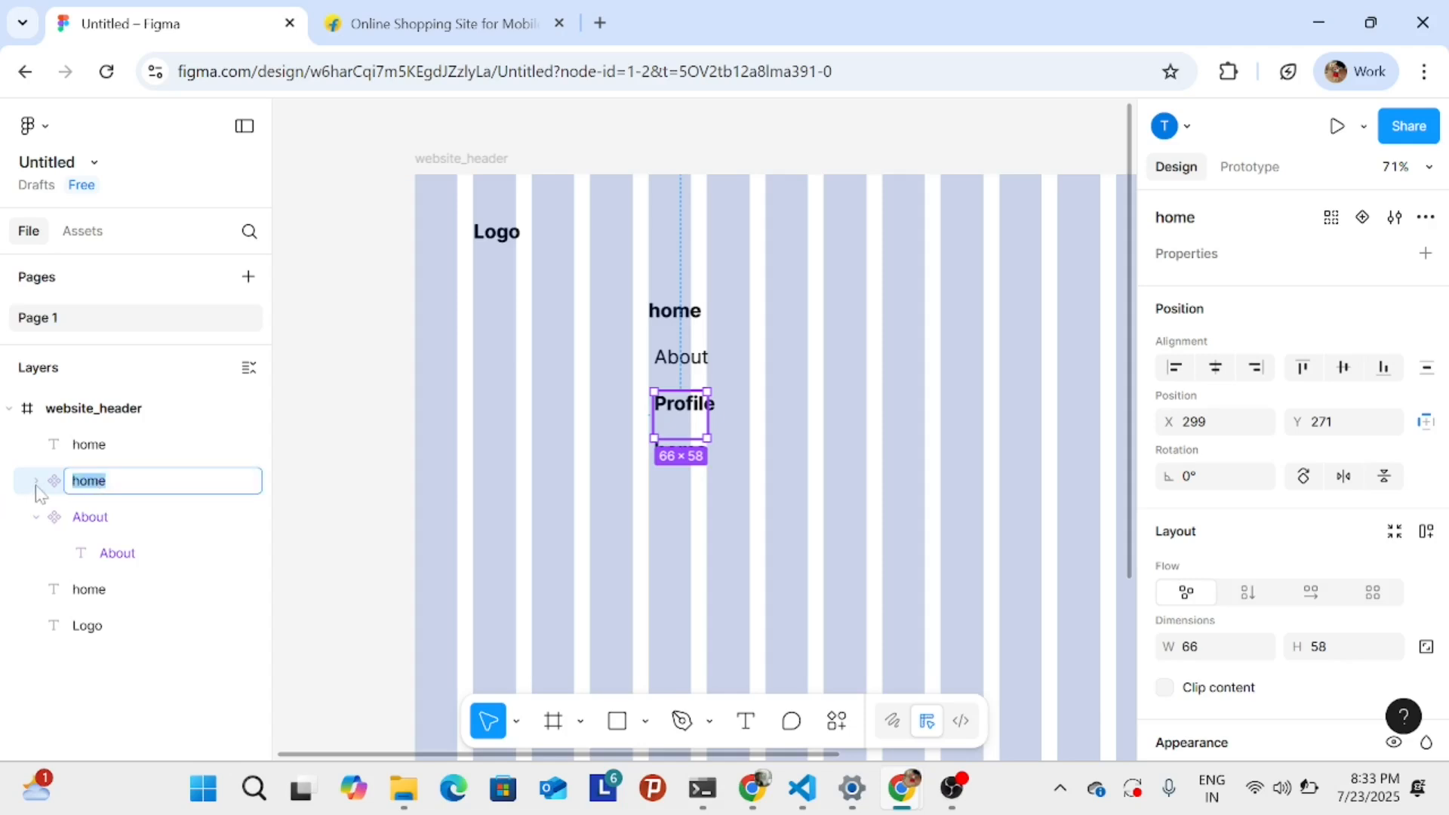
click(35, 483)
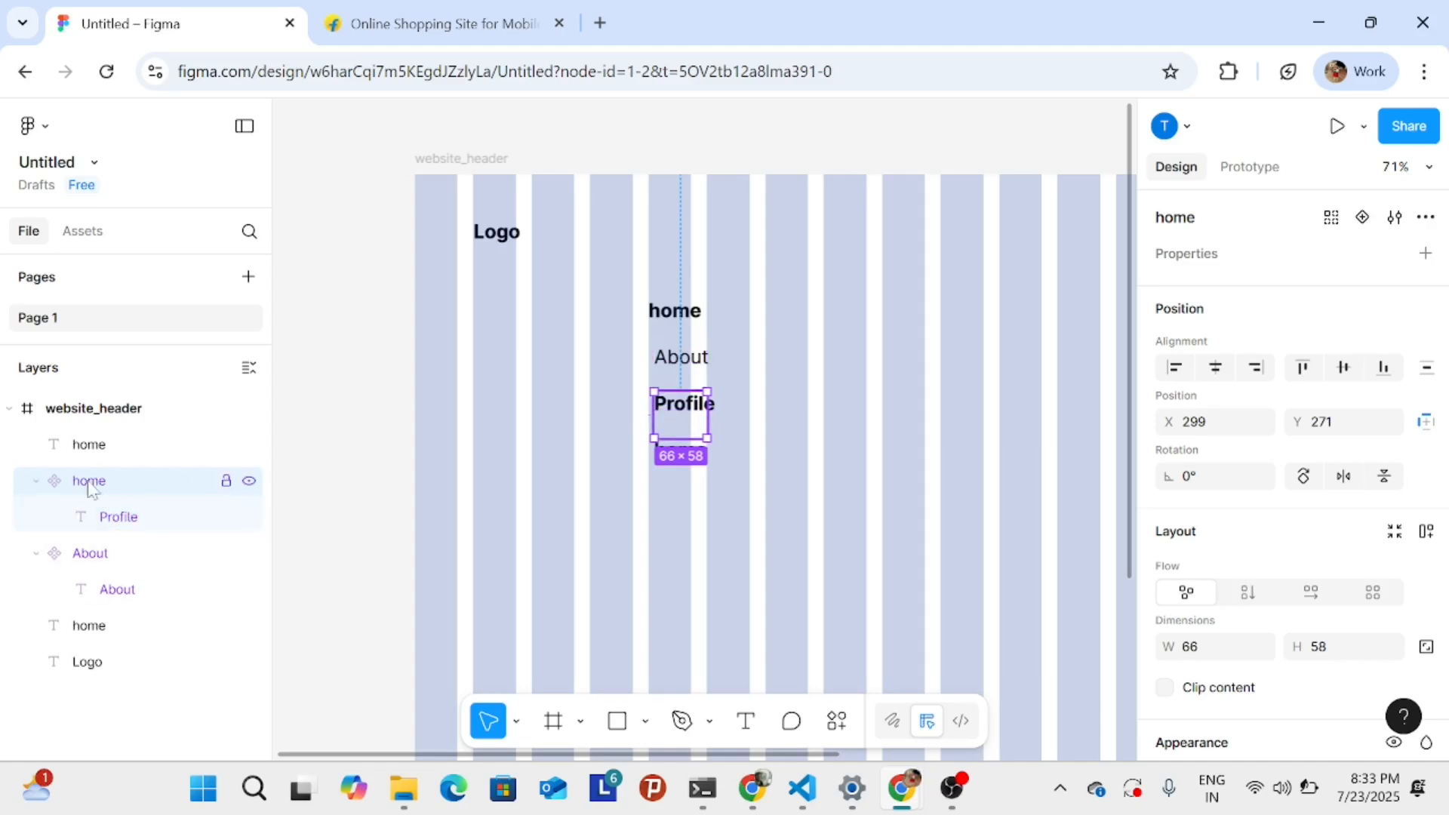
click(142, 515)
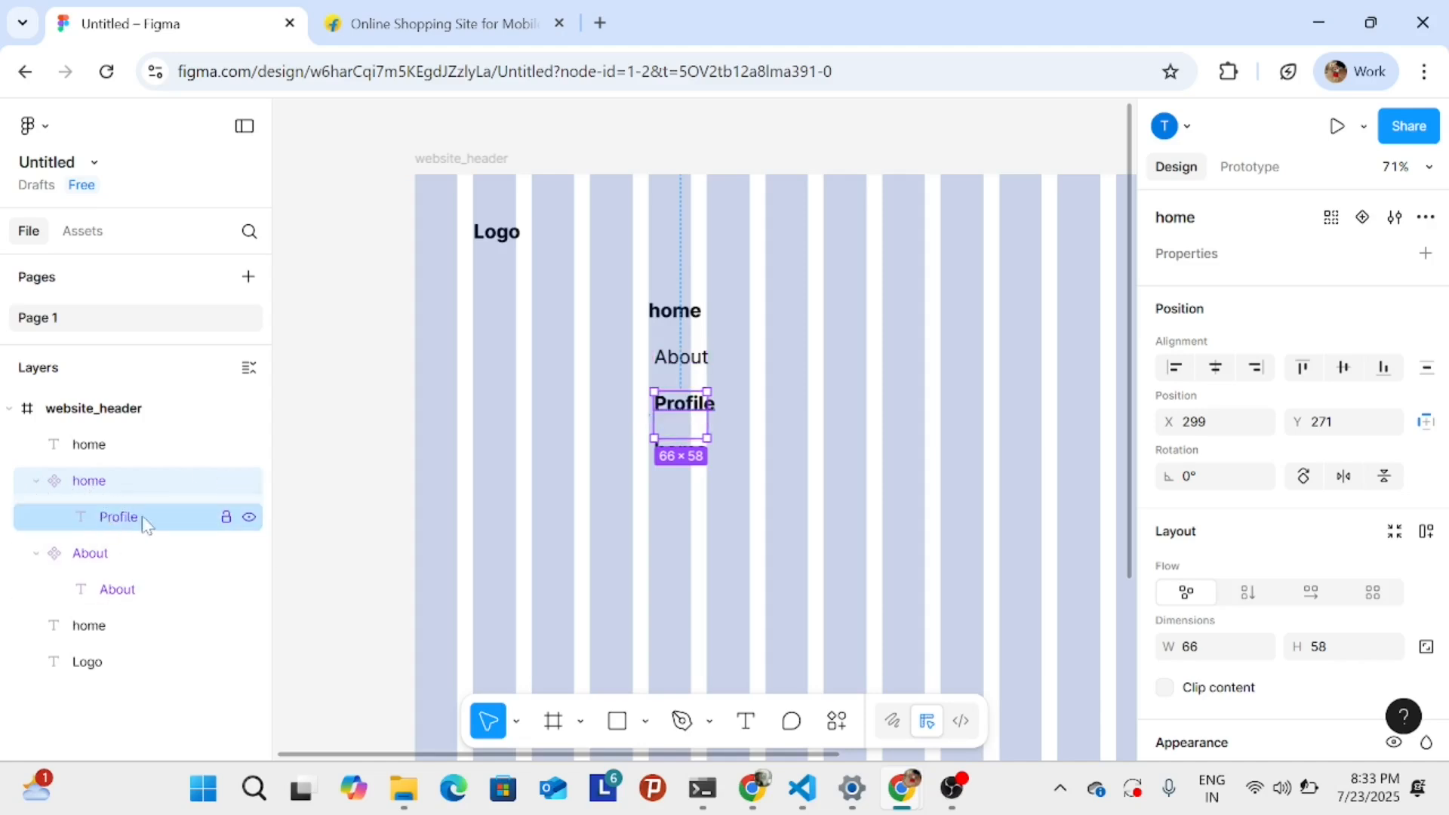
click(113, 482)
double_click(114, 486)
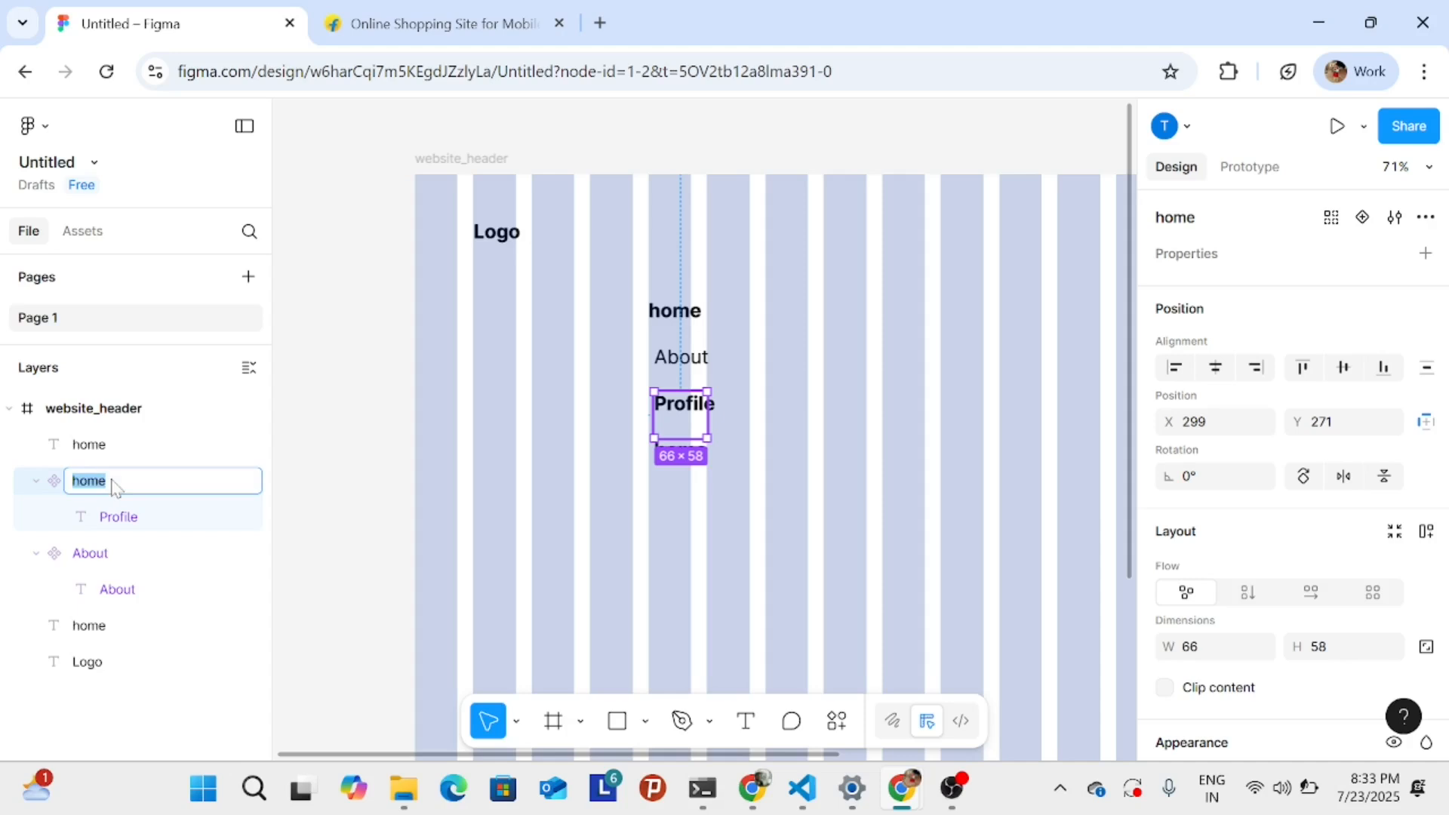
key(Caps_Lock)
text(Profil)
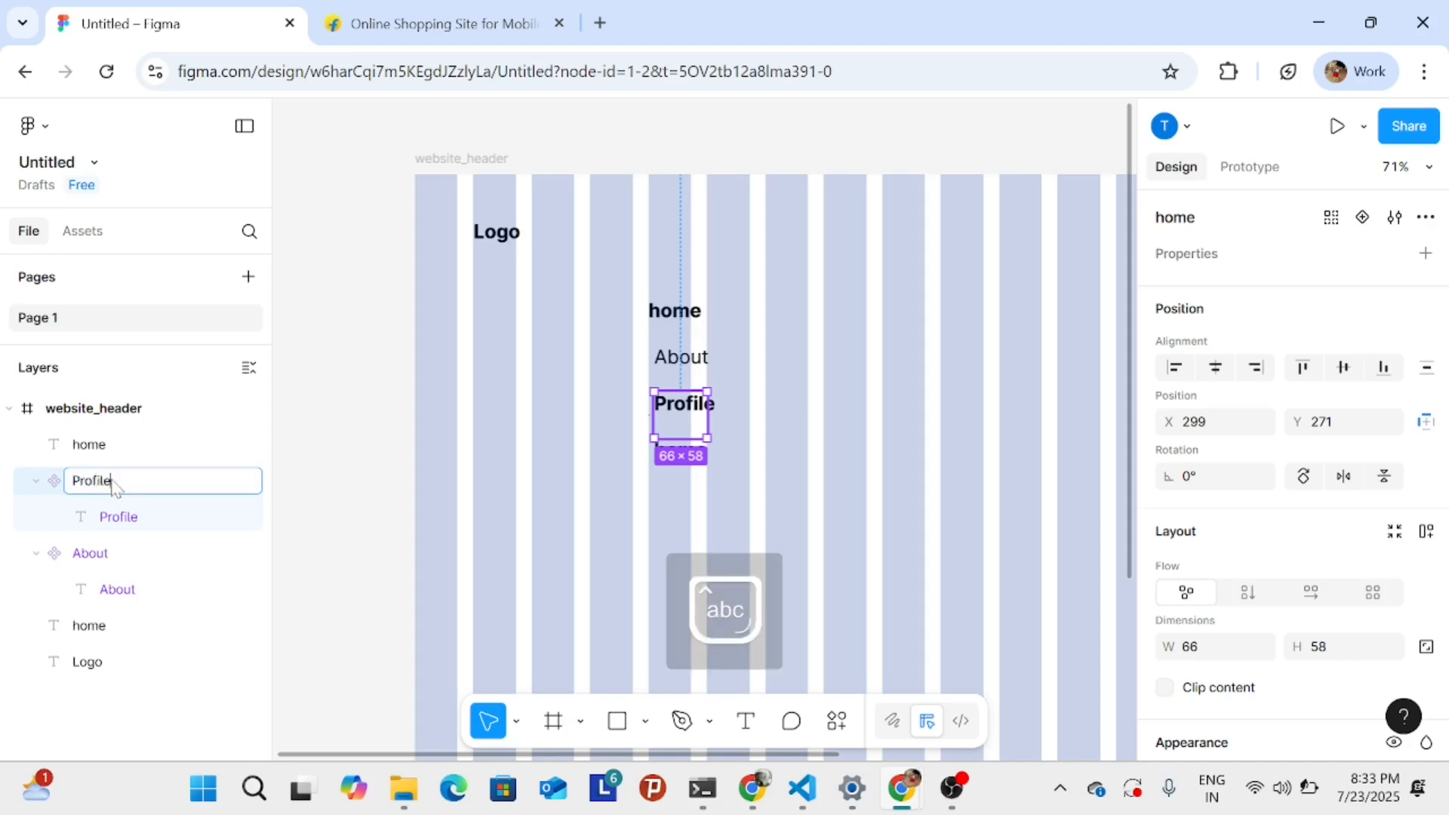
key(Return)
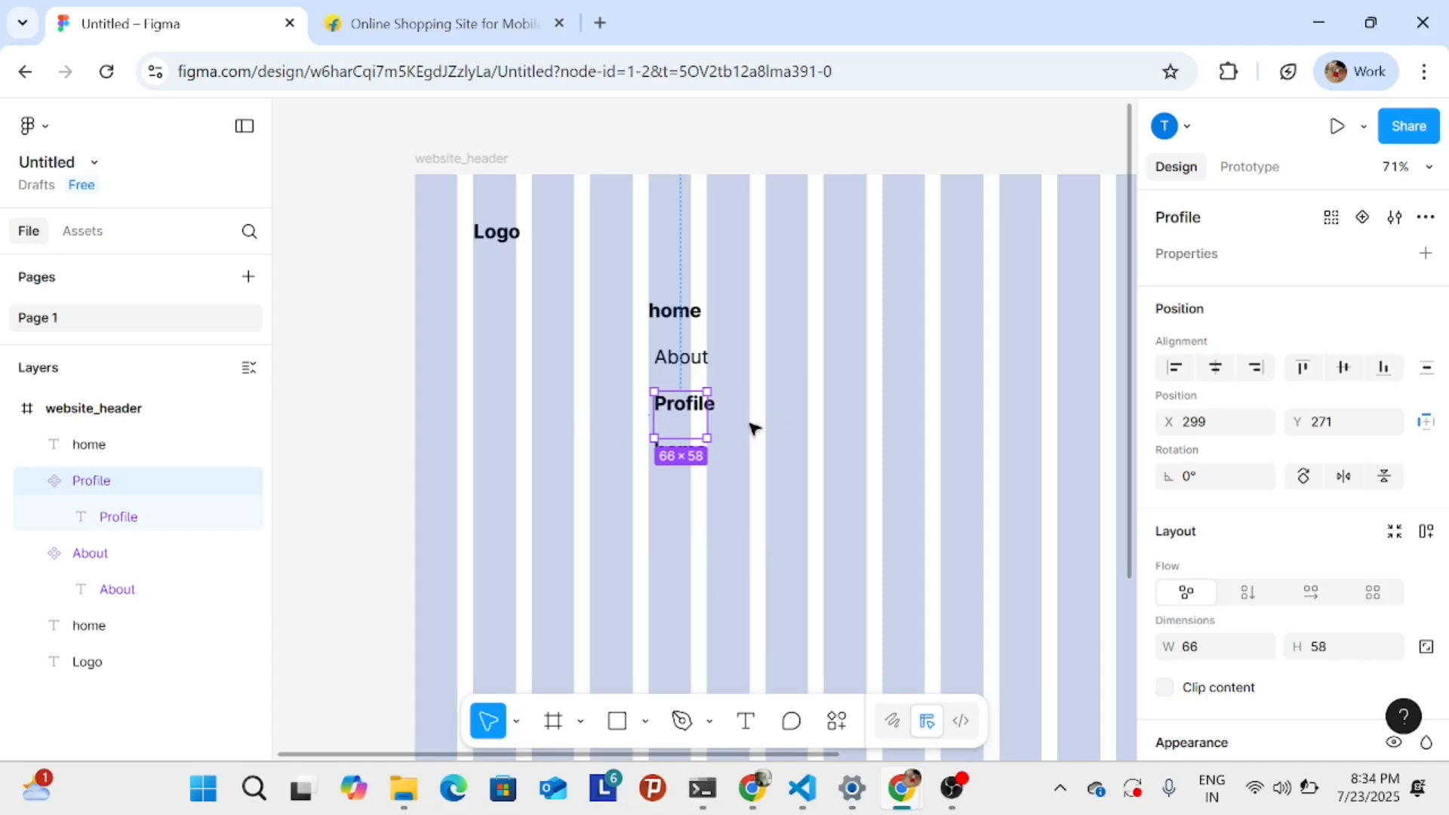
- Set the font weight of the text inside the Profile component to Regular
double_click(686, 406)
scroll(1364, 598, down, 5)
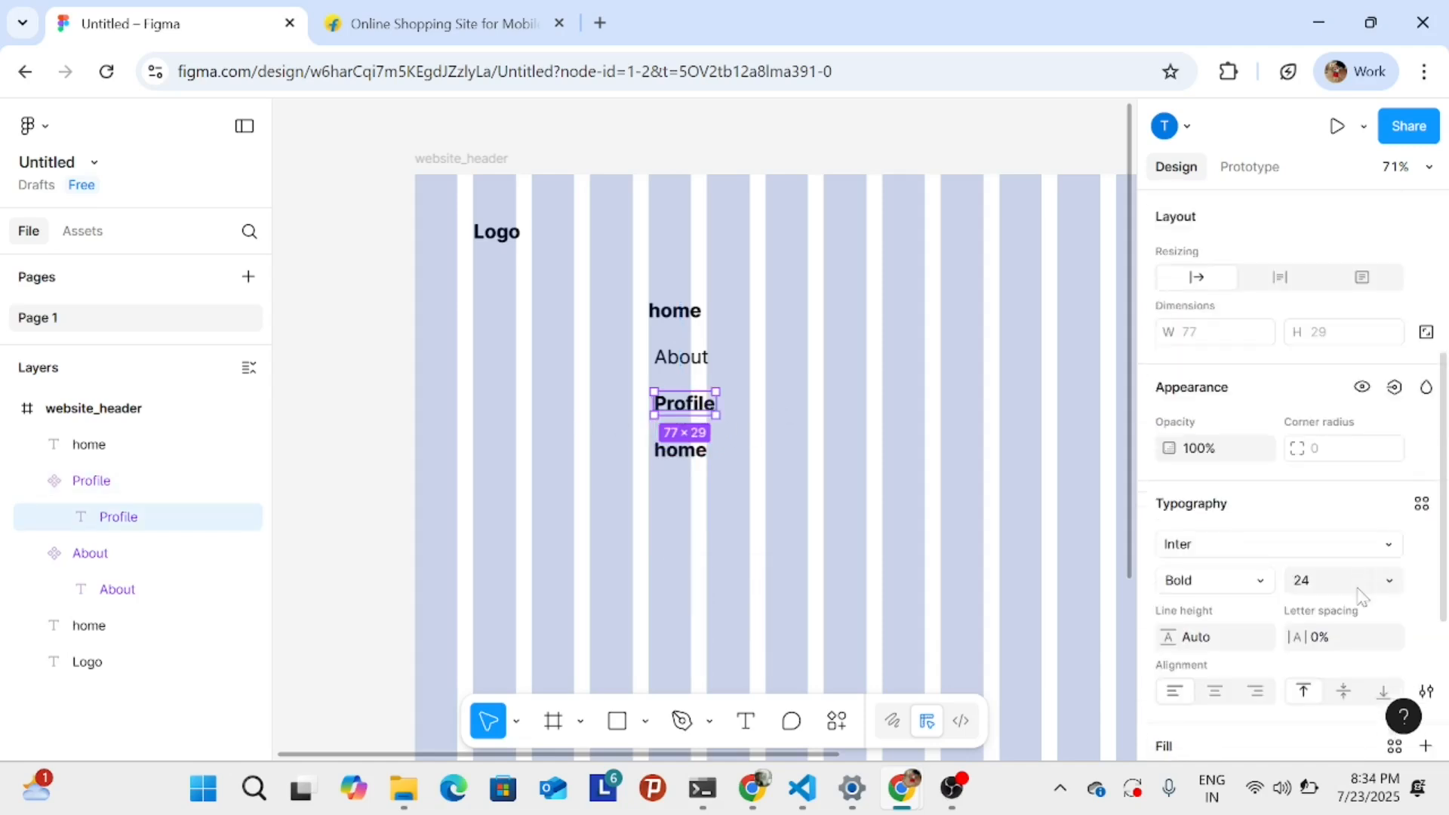
click(1397, 585)
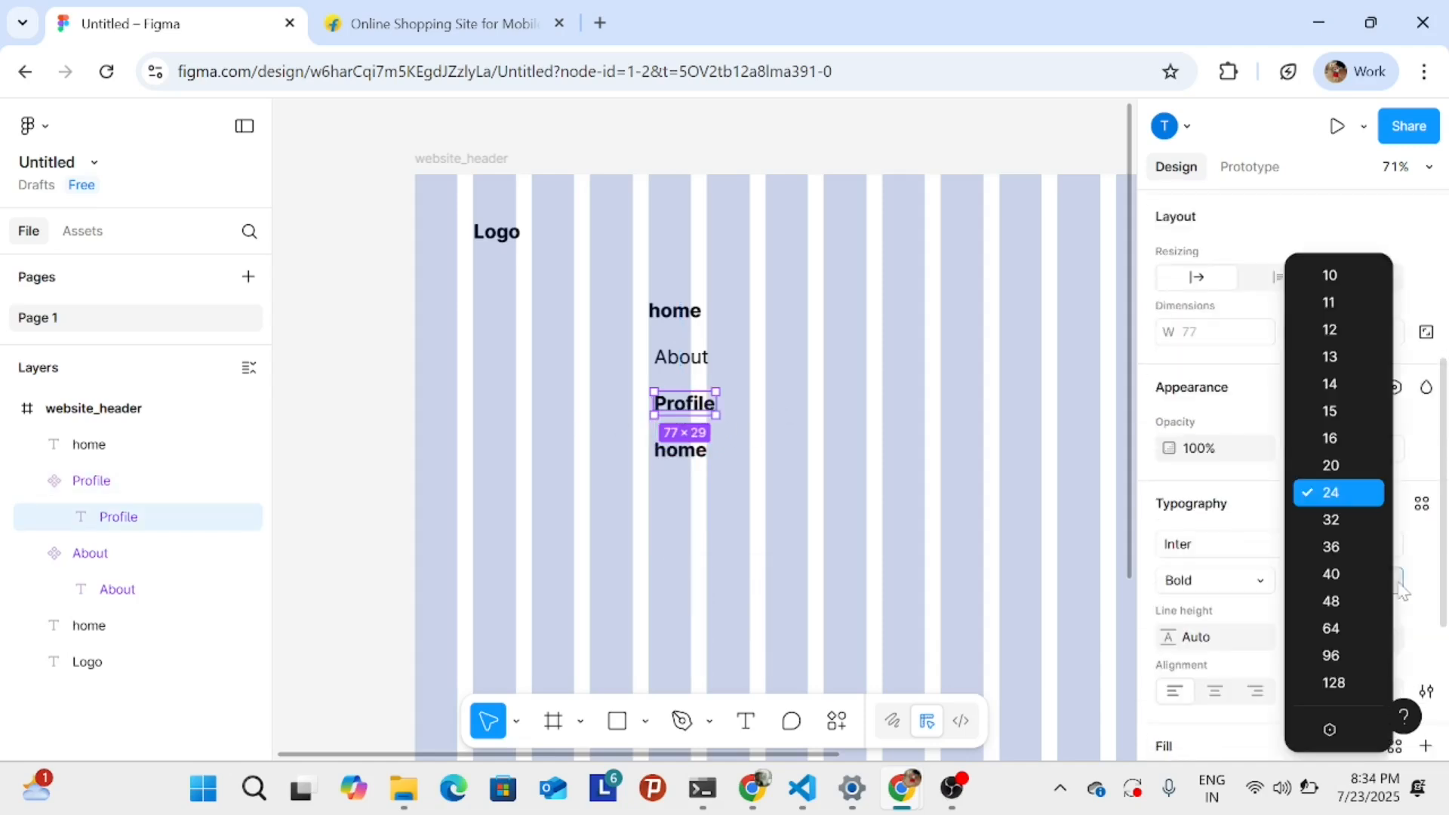
double_click(674, 408)
click(1390, 584)
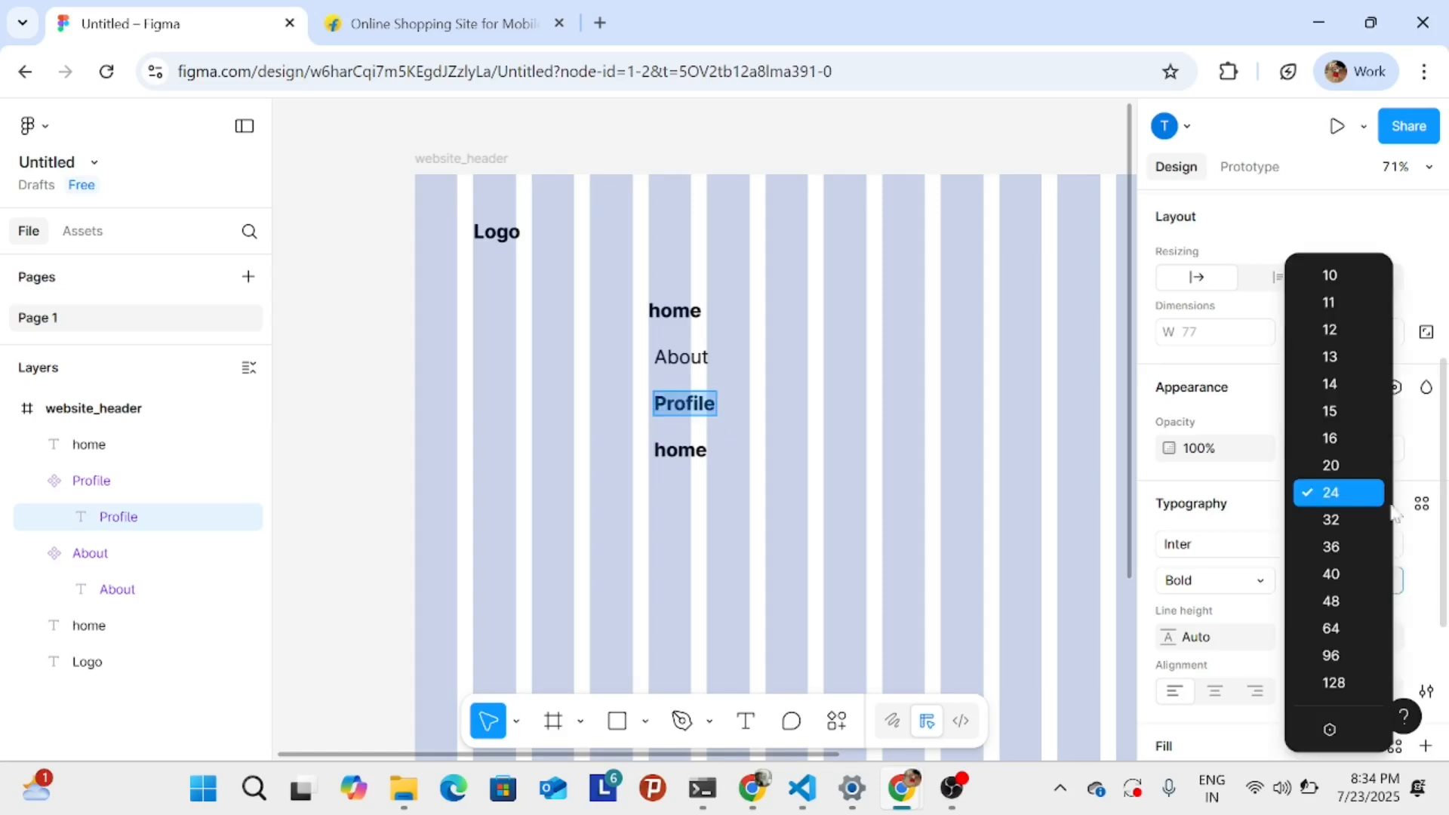
click(1227, 583)
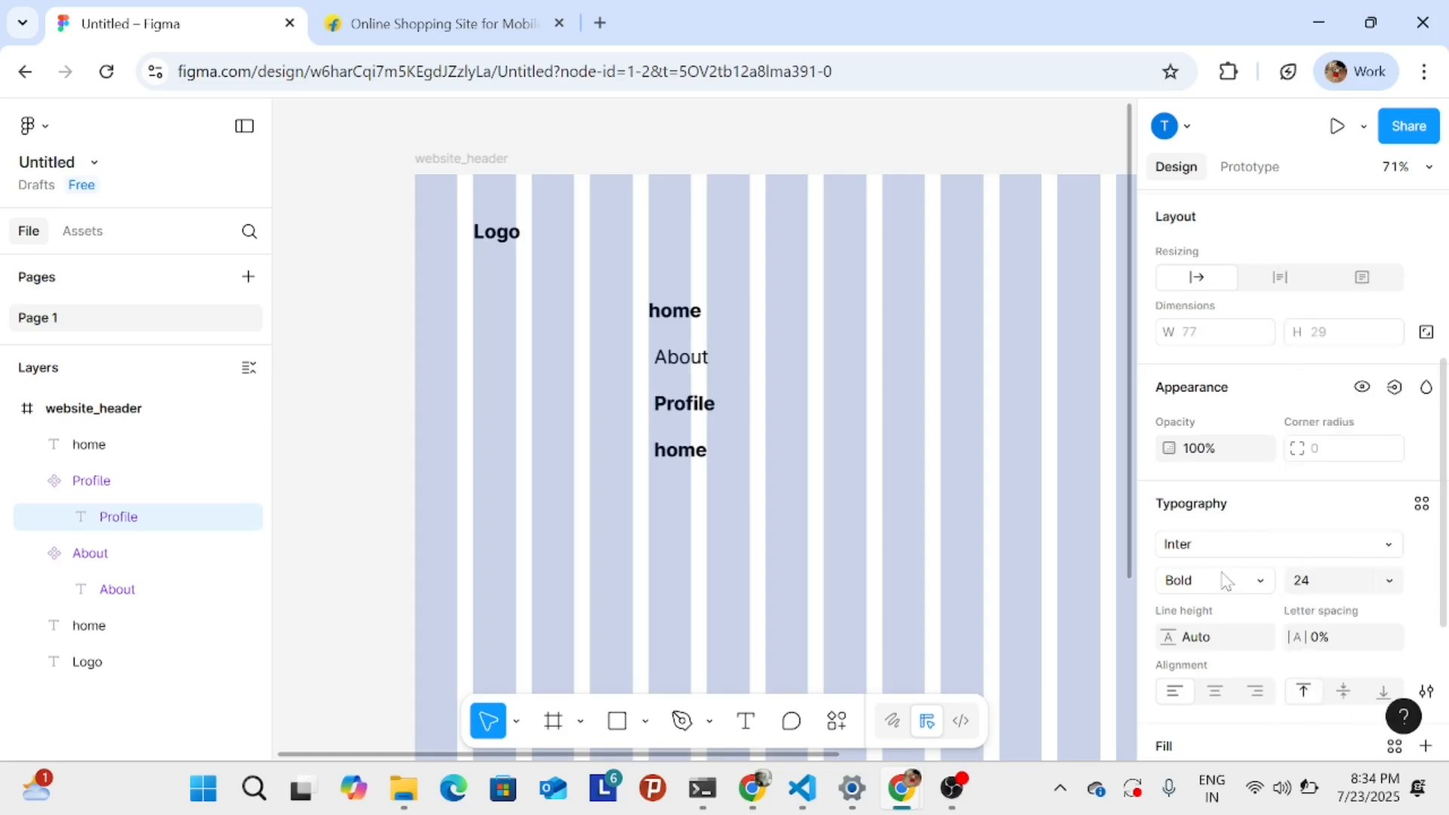
click(1226, 583)
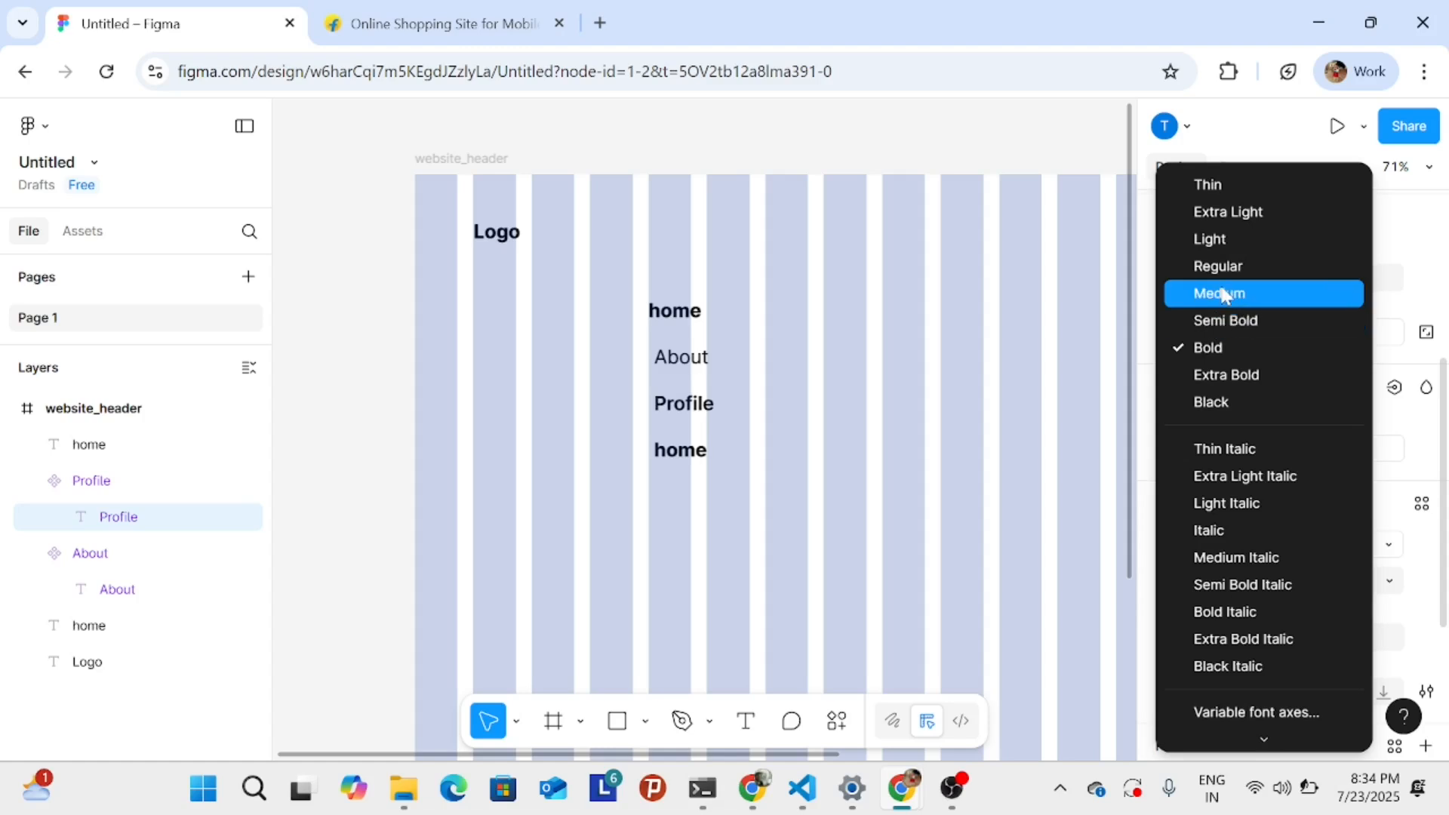
click(1234, 268)
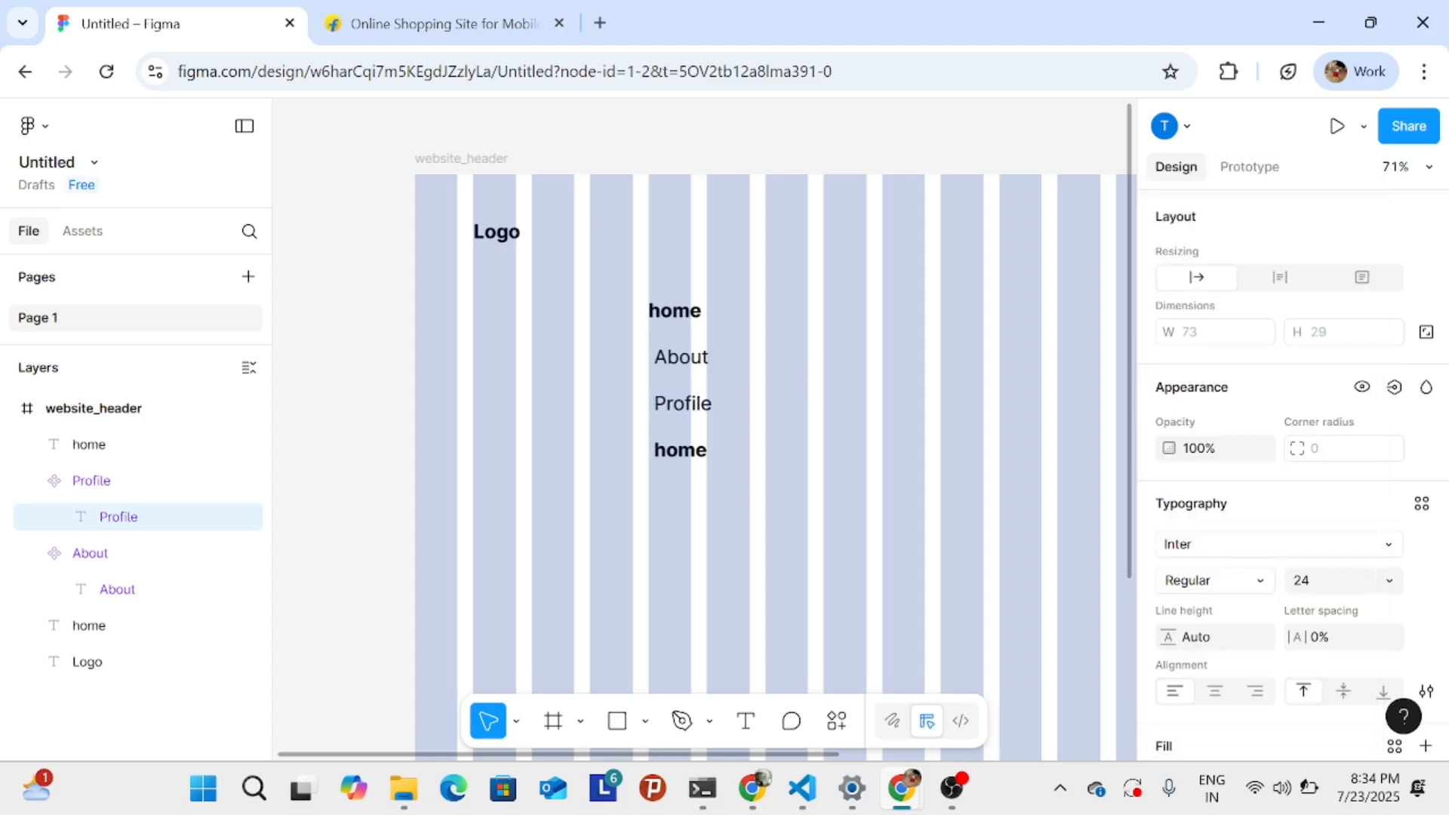
- Create a component from the lowest home text, below Profile, without adding a component property
click(680, 450)
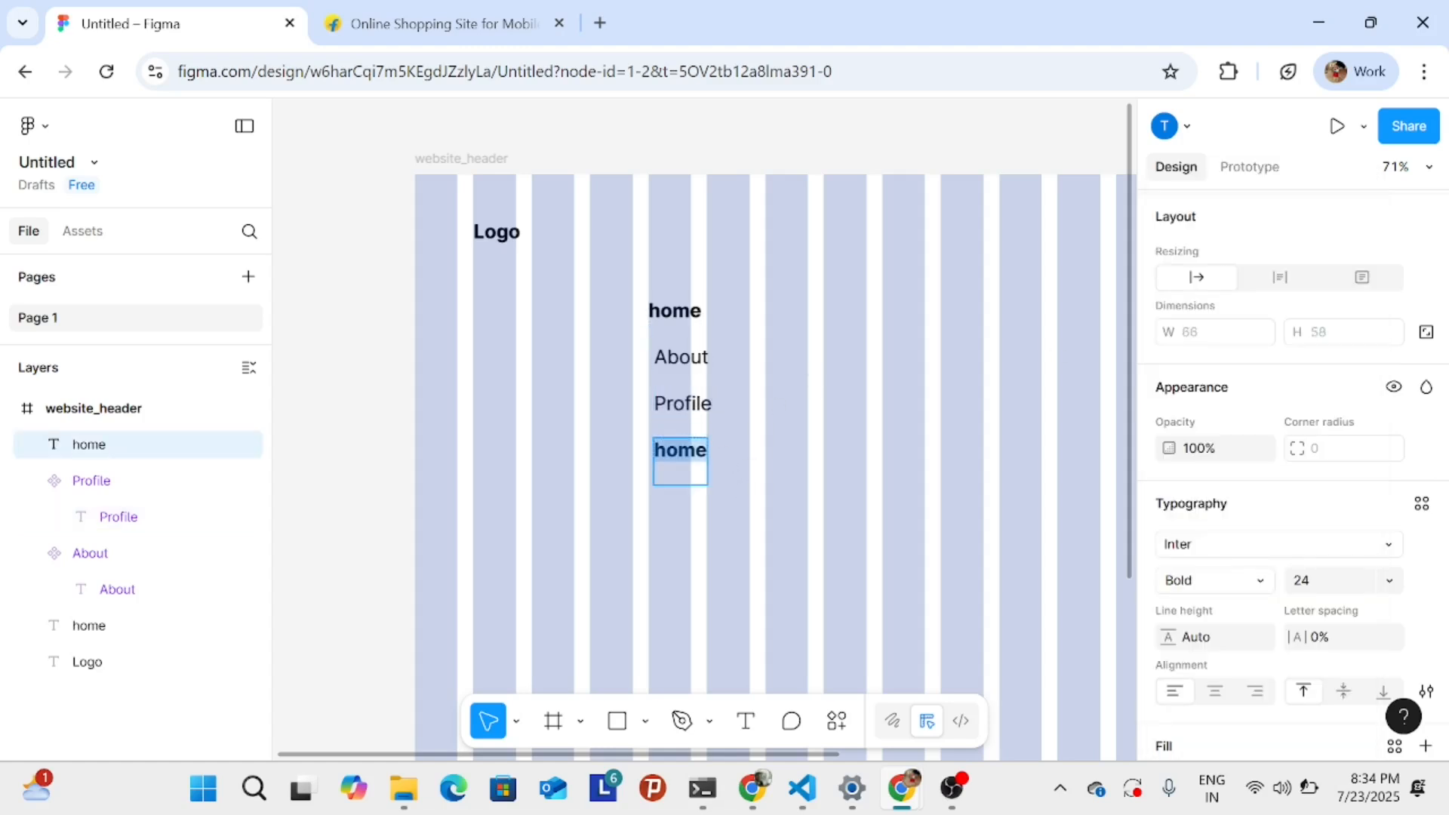
scroll(1283, 302, up, 4)
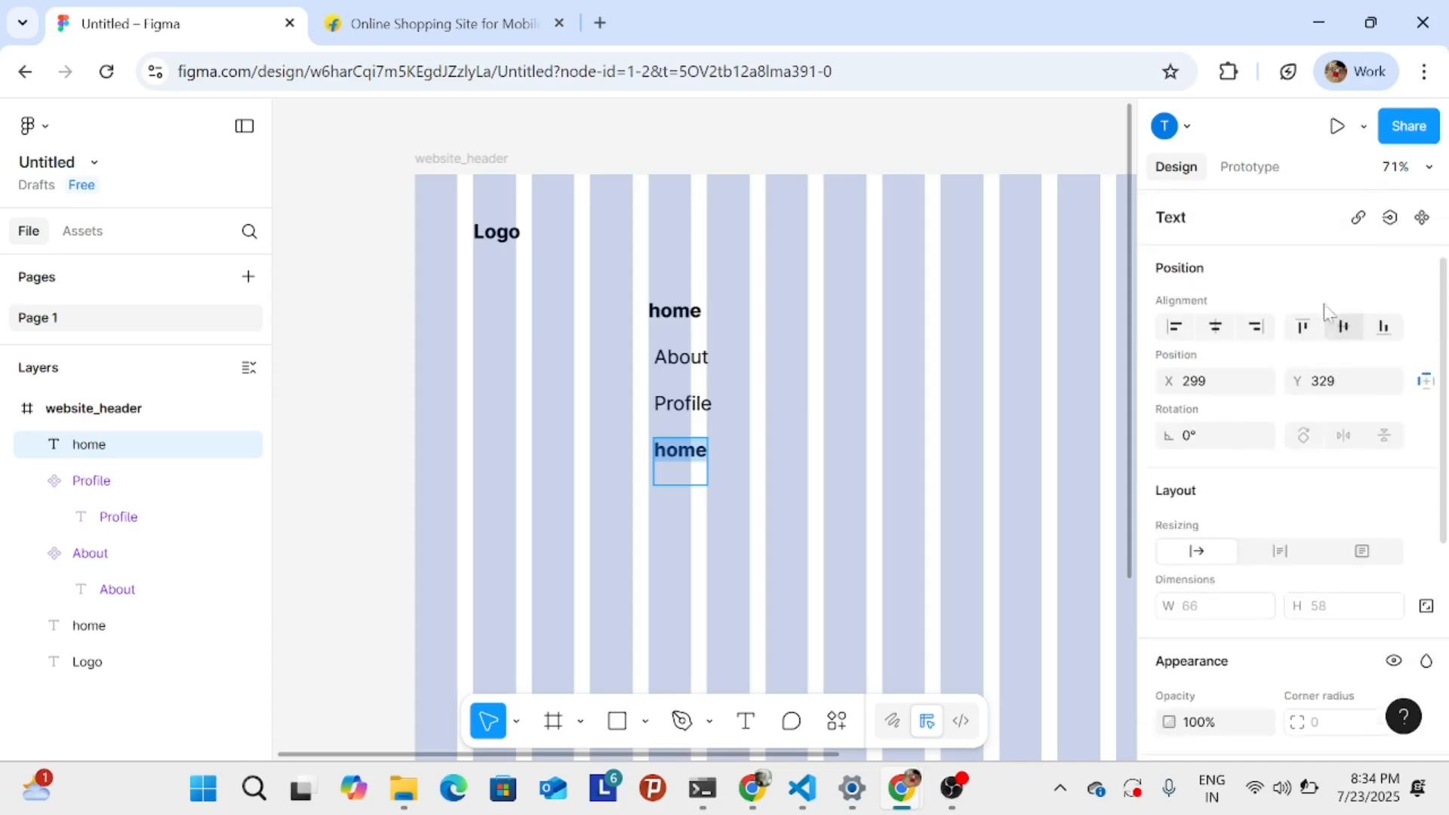
click(1419, 216)
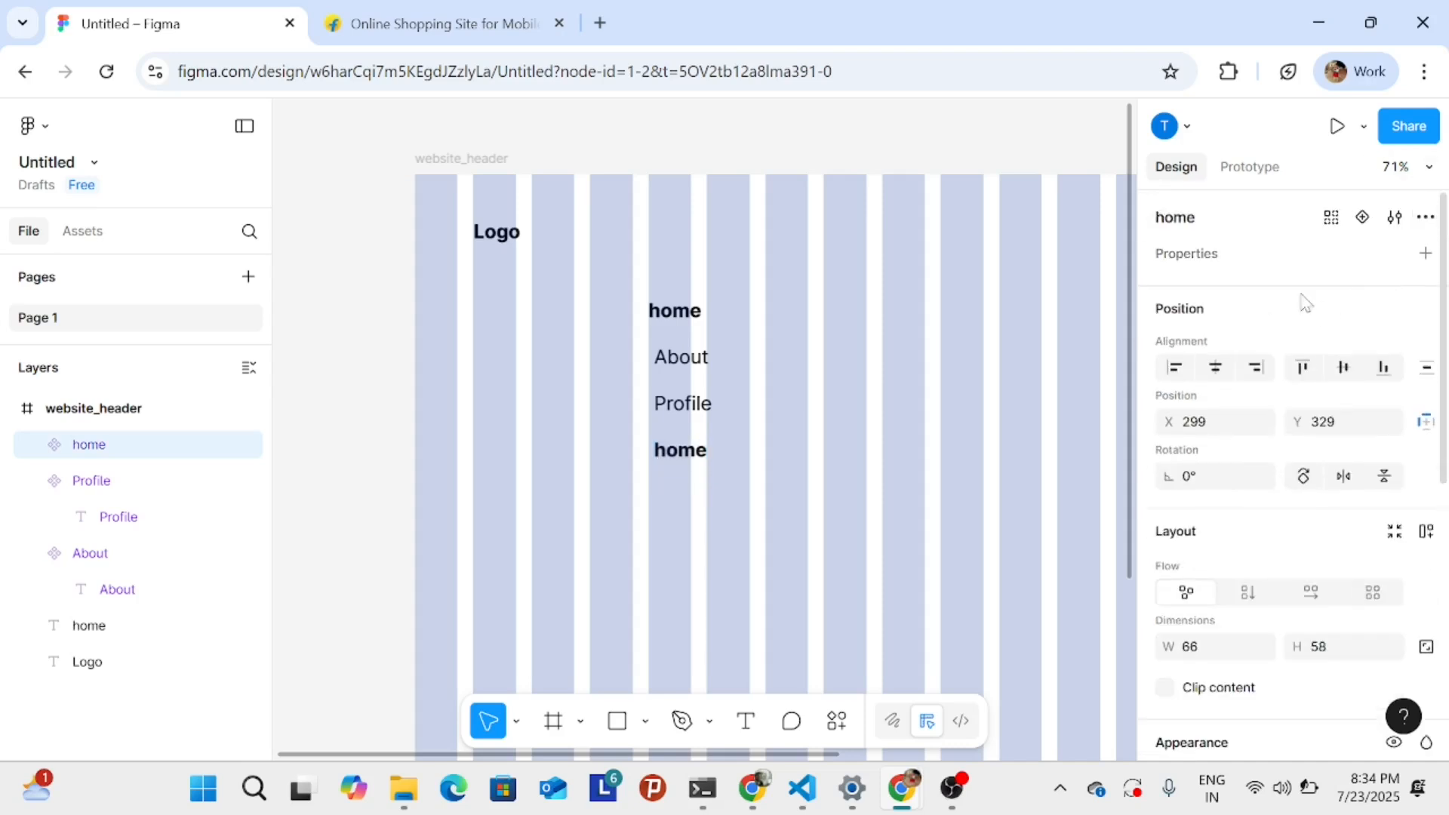
click(1425, 253)
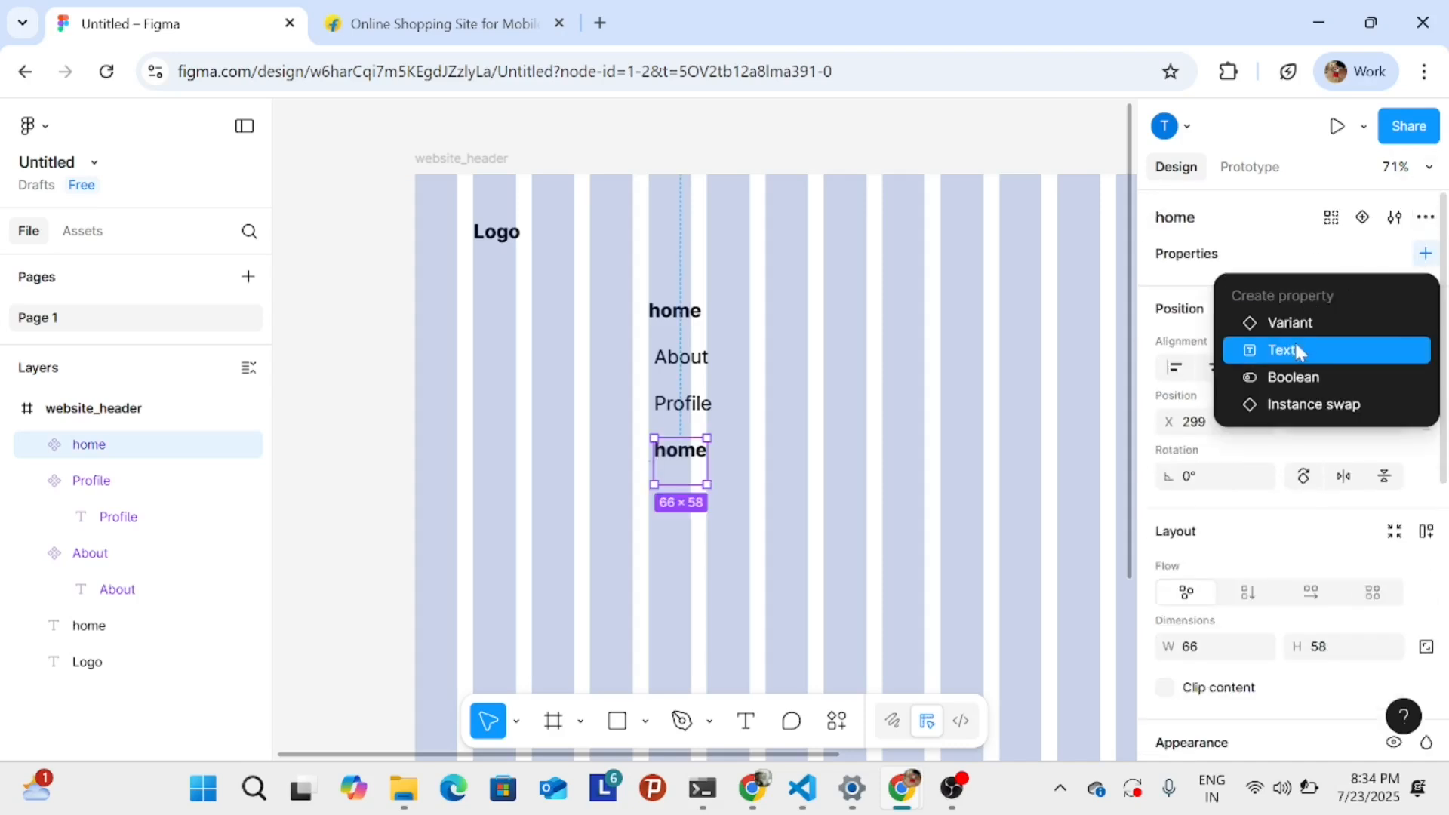
click(1056, 157)
- Change the content of the text inside the lowest home component, below Profile, to "Login"
click(704, 450)
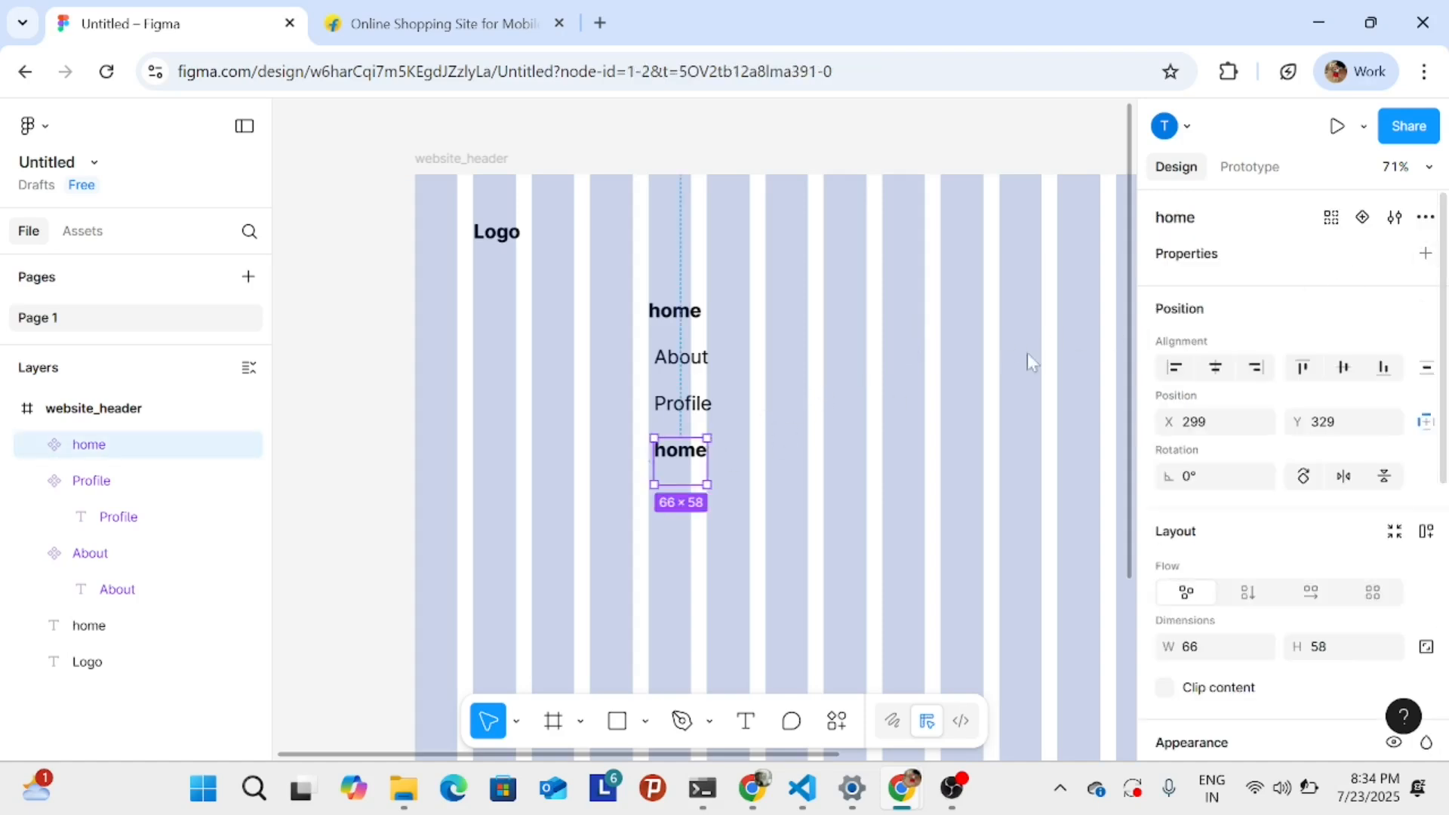
double_click(696, 453)
double_click(695, 452)
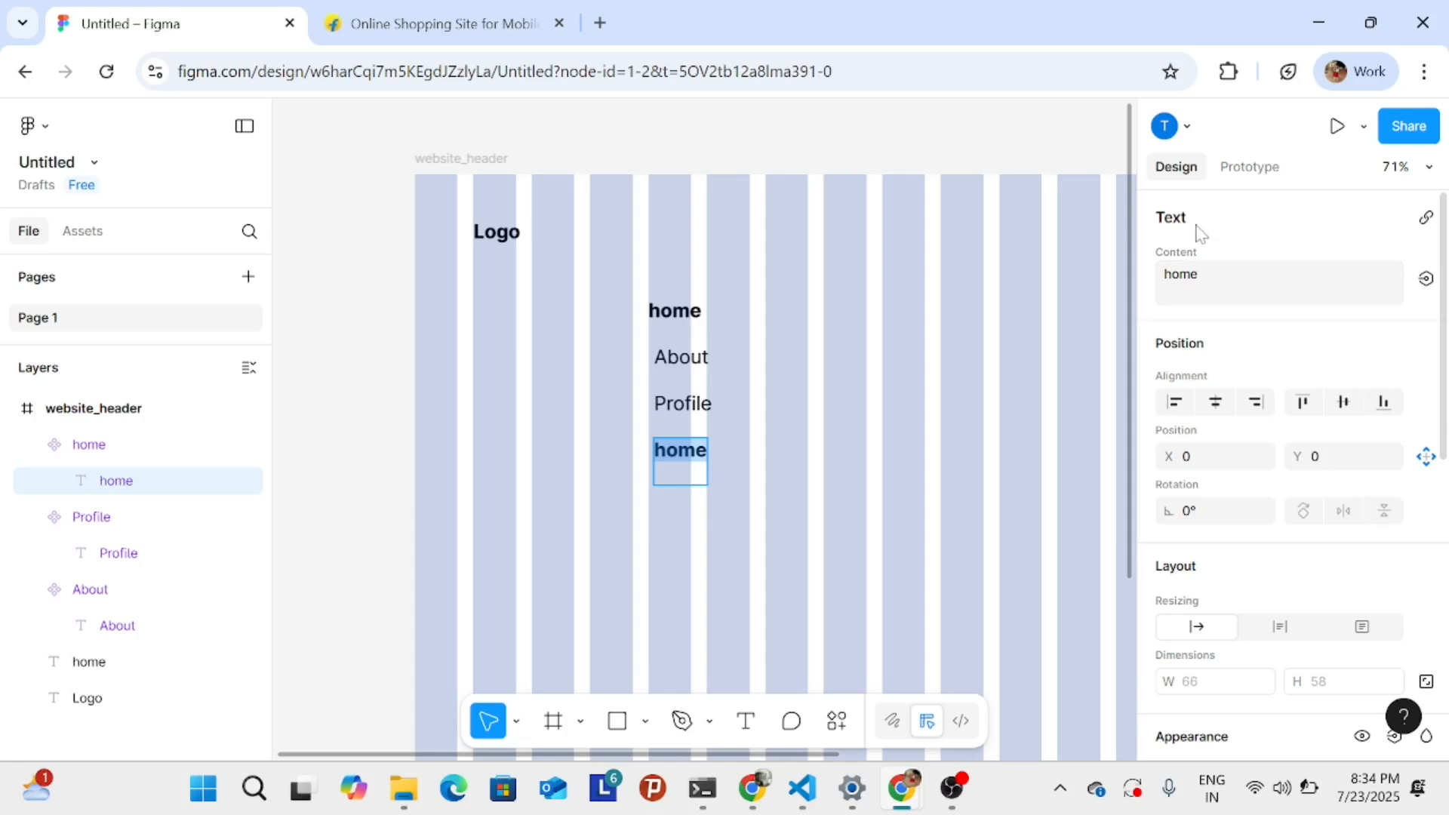
click(1228, 283)
key(Caps_Lock)
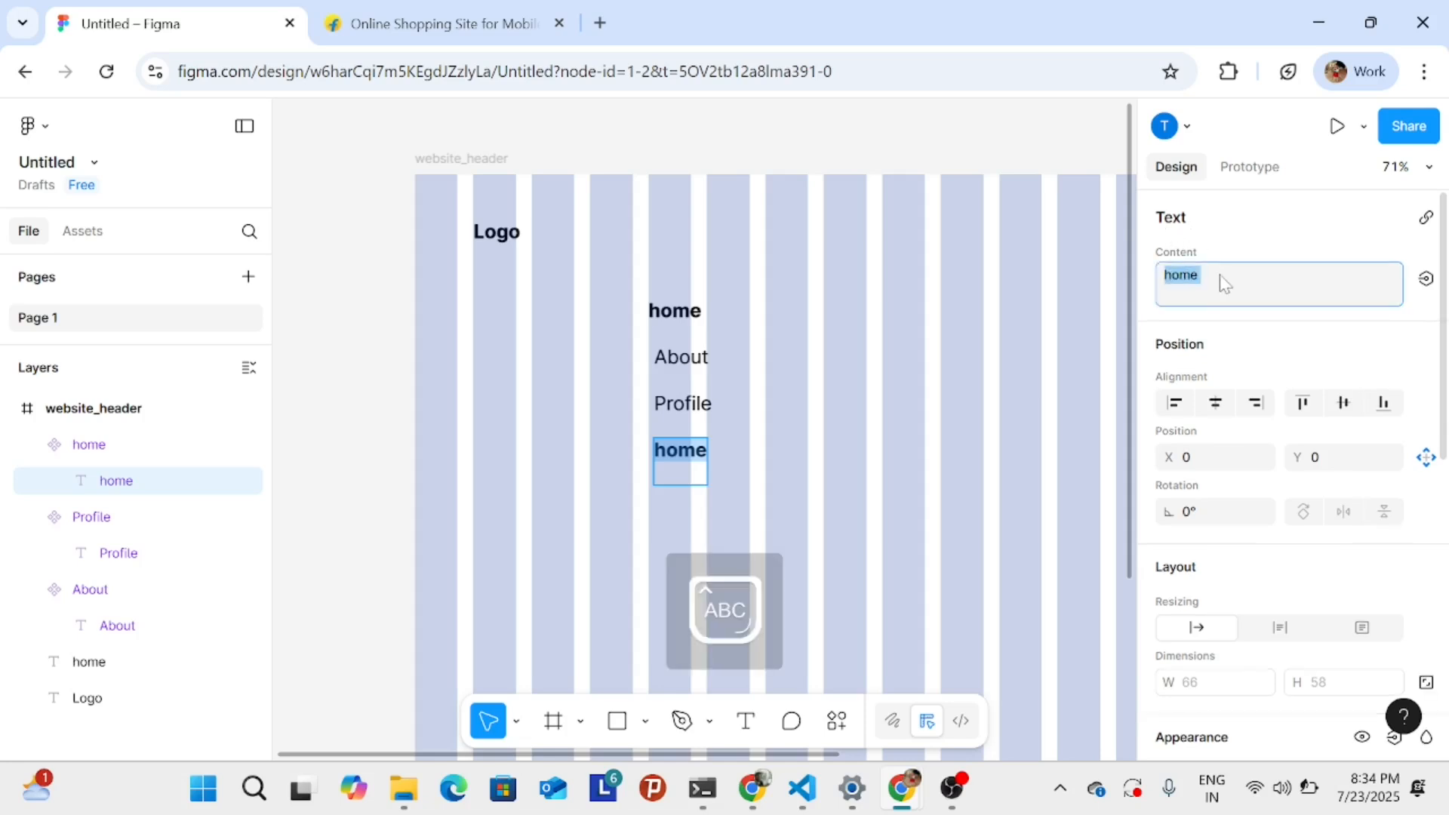
key(Caps_Lock)
key(BackSpace)
key(Caps_Lock)
key(Caps_Lock)
text(L)
key(Caps_Lock)
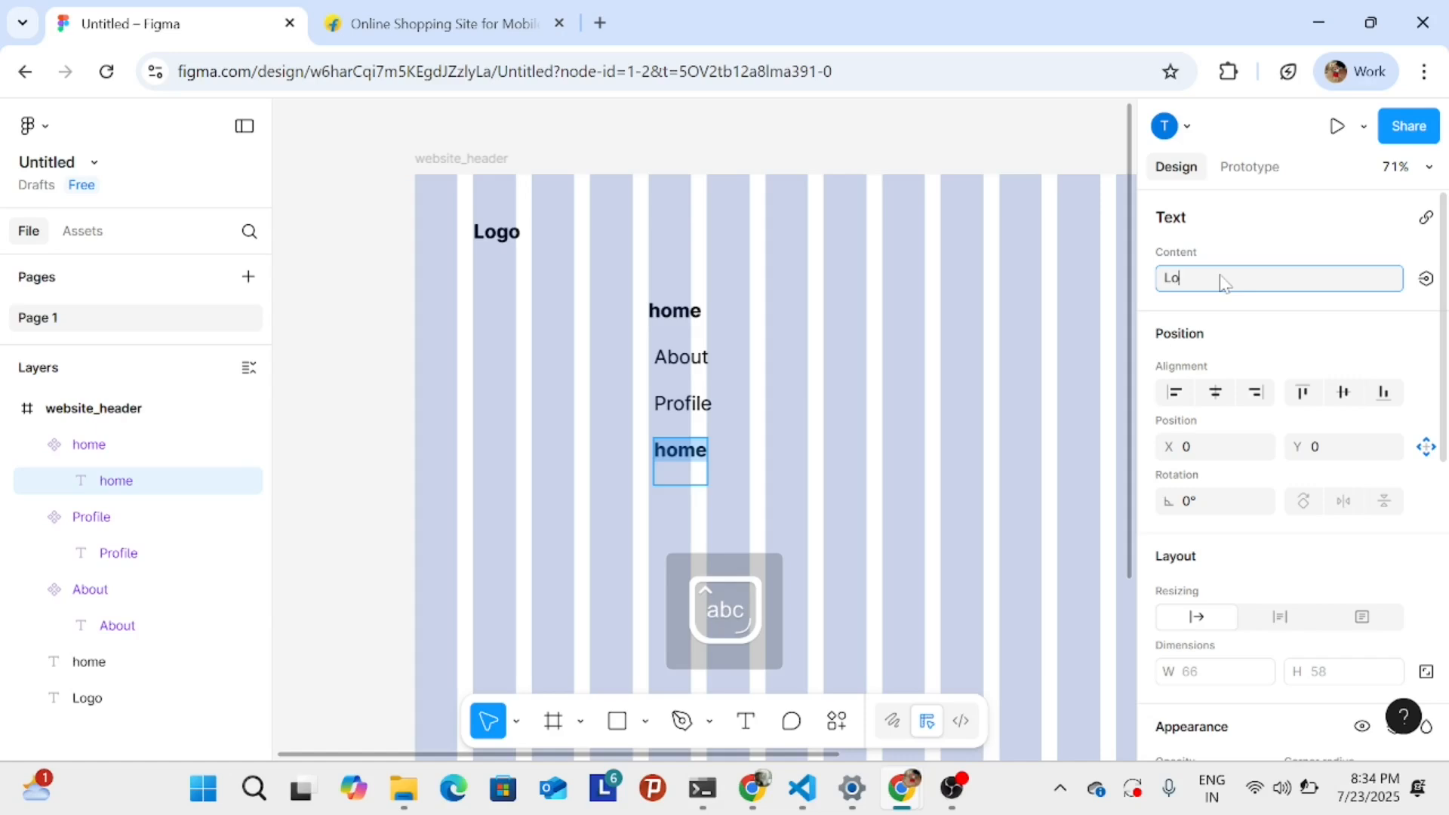
text(ogin)
key(Return)
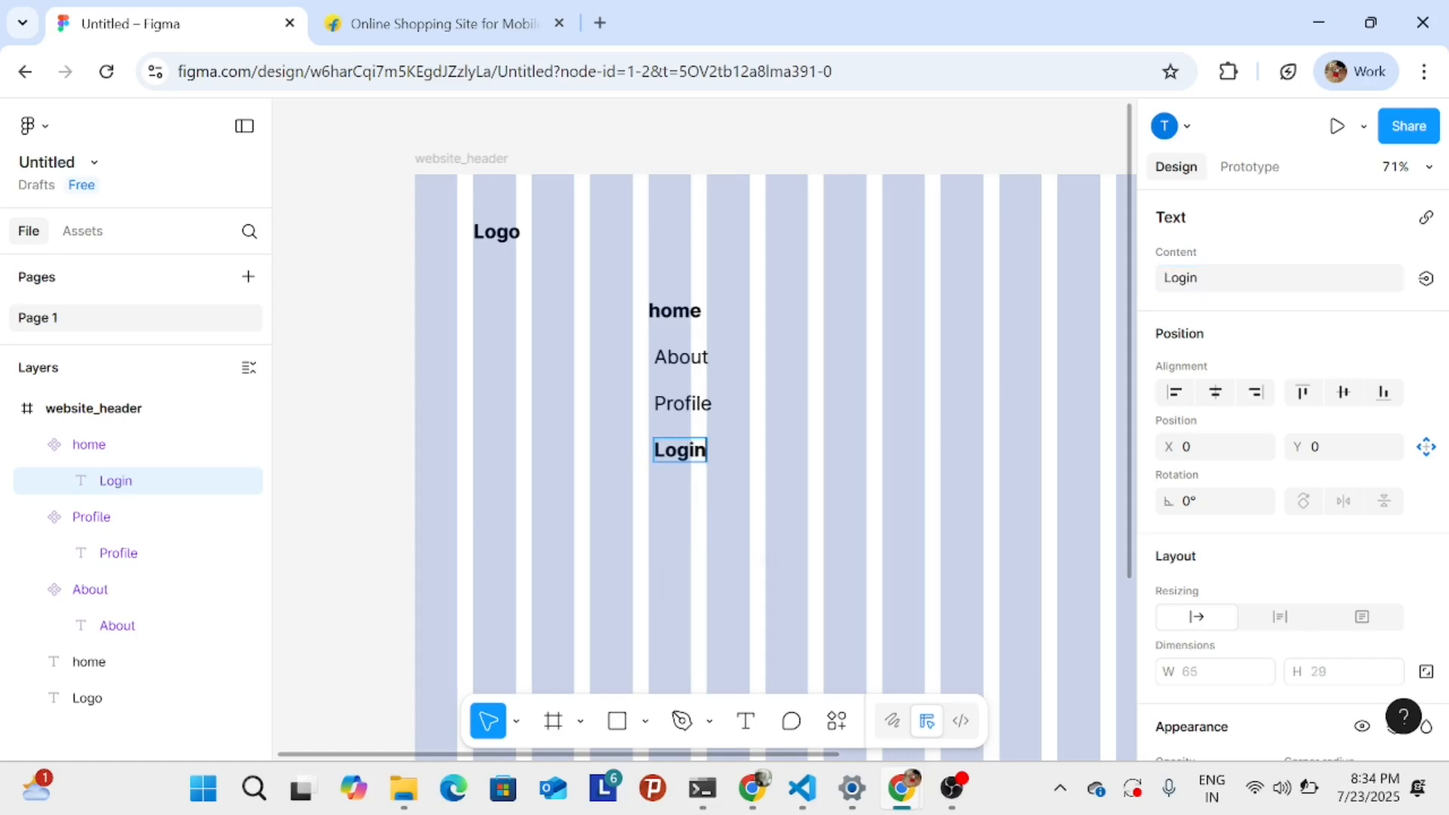
- Replace the Login text below Profile with "Serives"
key(Return)
key(Caps_Lock)
text(S)
key(Caps_Lock)
text(erives)
key(Return)
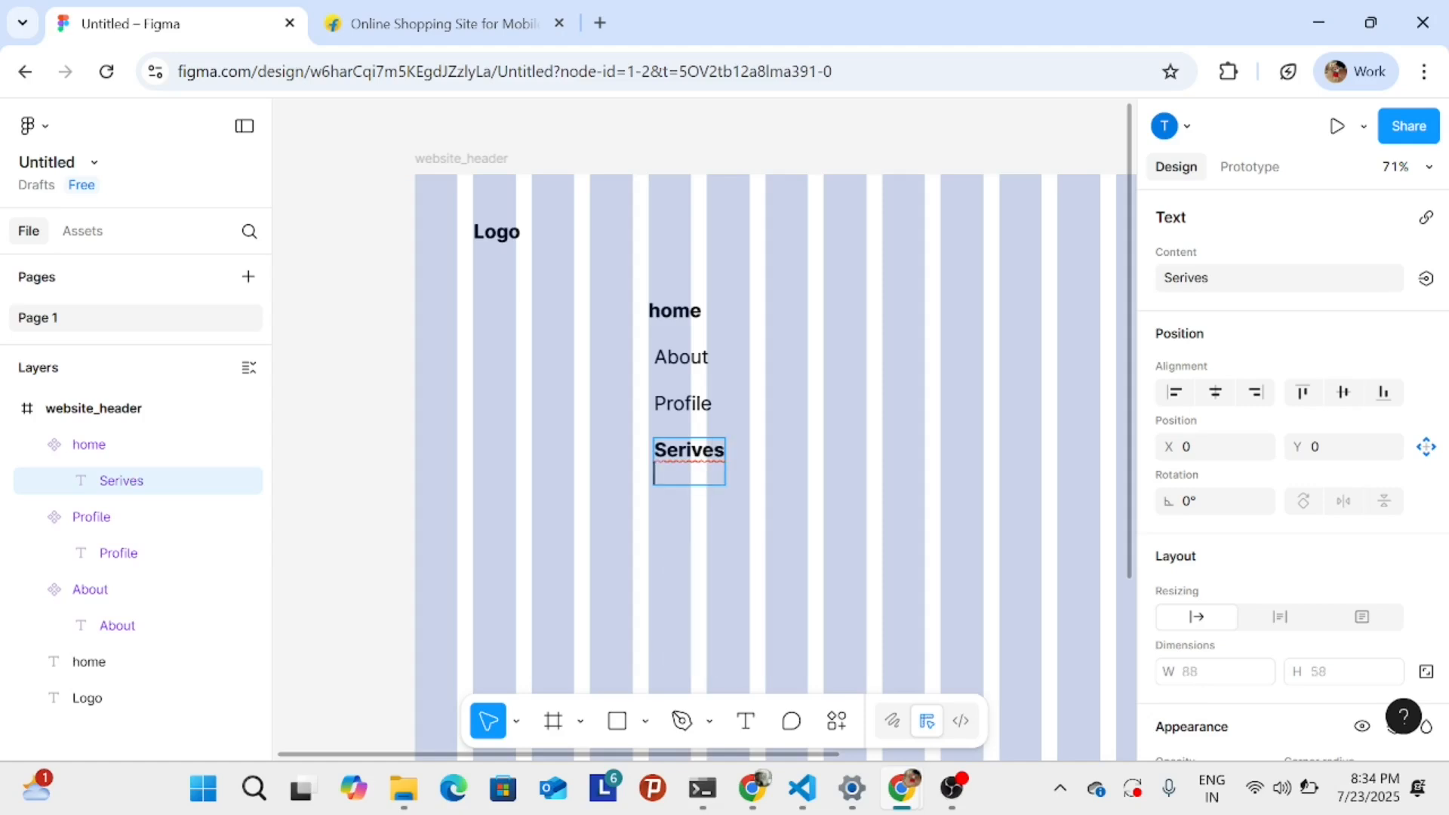
key(Escape)
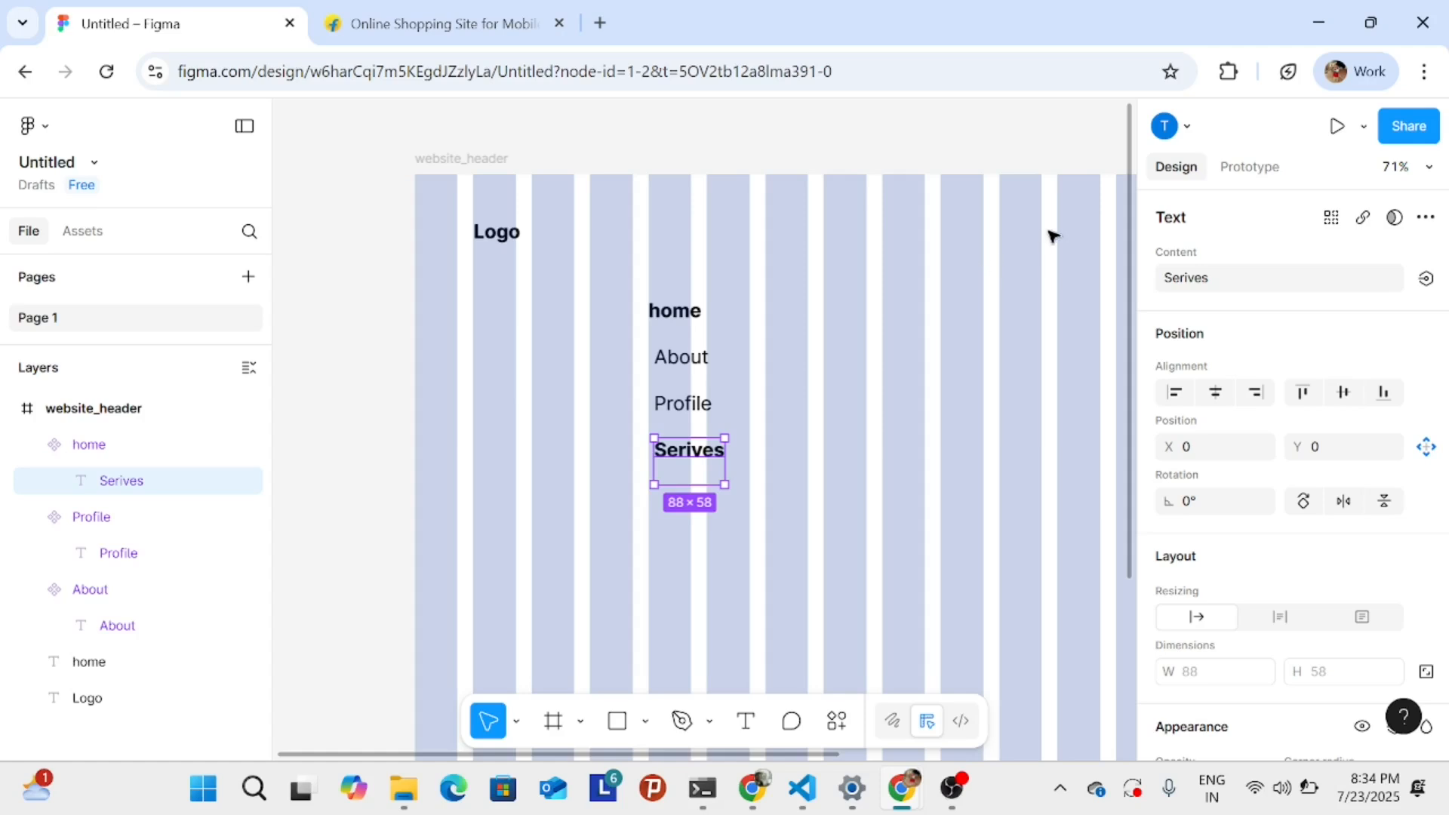
- Correct the spelling of the Serives text below Profile to "Services"
click(884, 471)
click(702, 451)
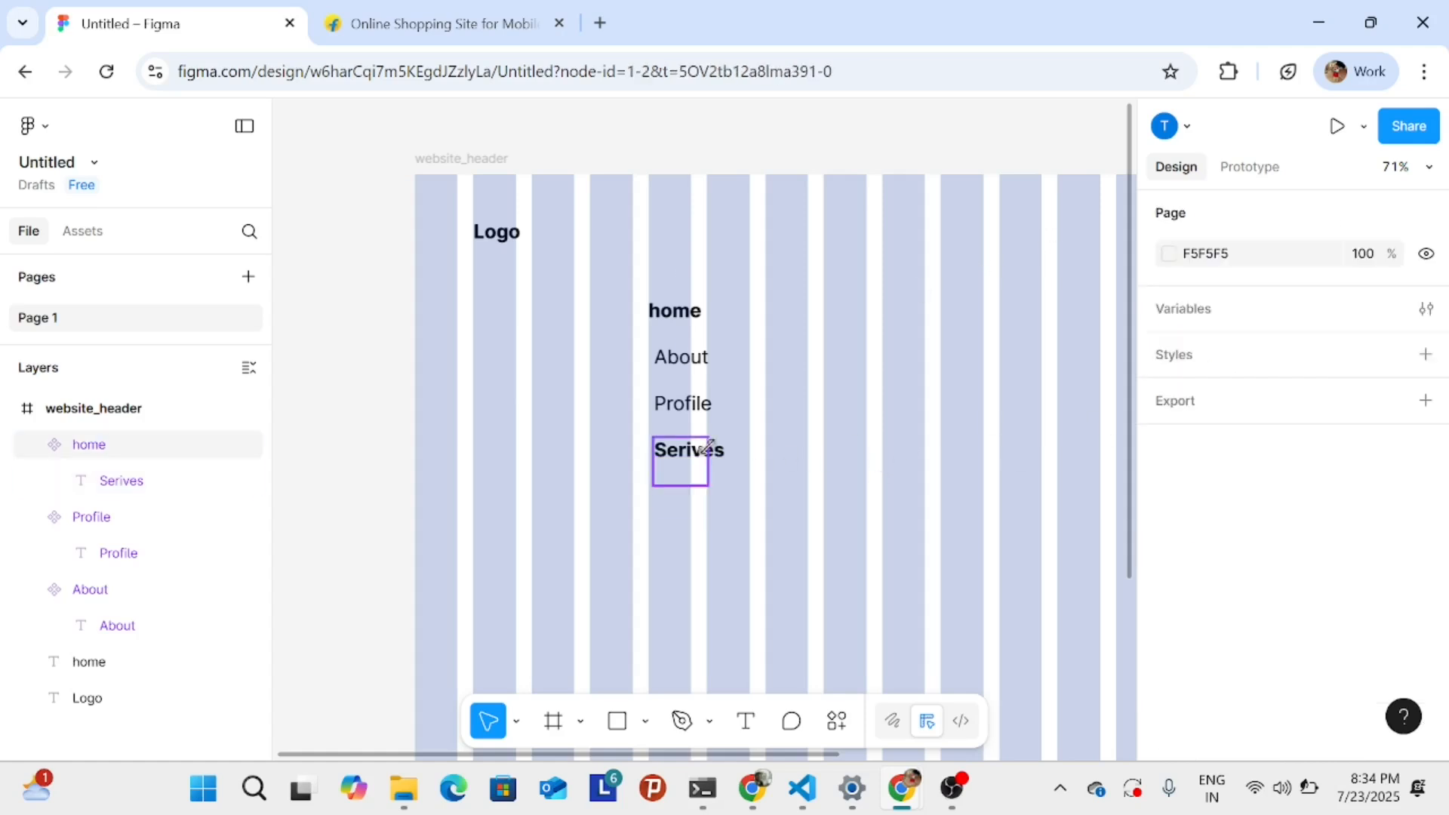
click(694, 461)
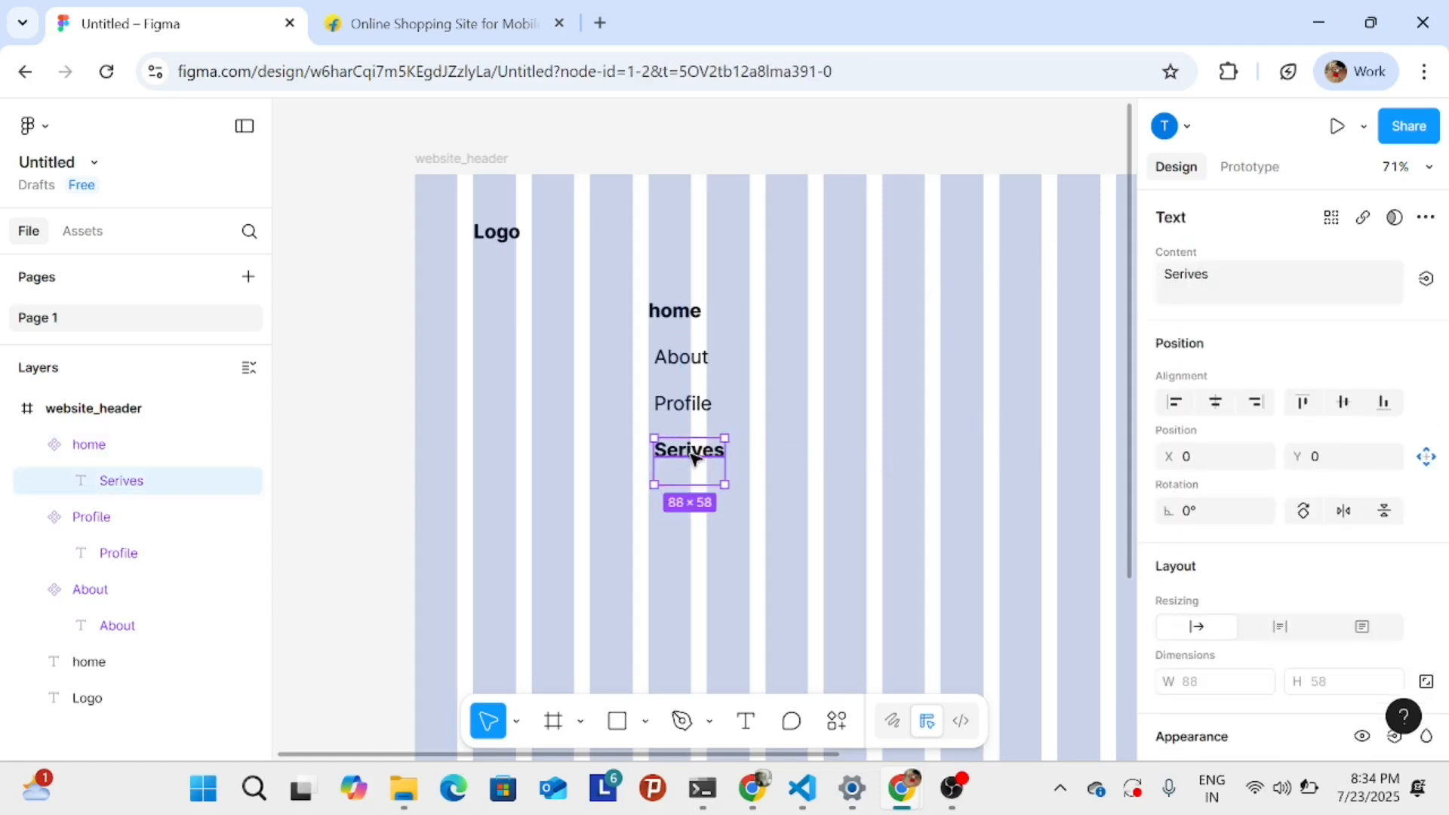
double_click(693, 457)
key(Down)
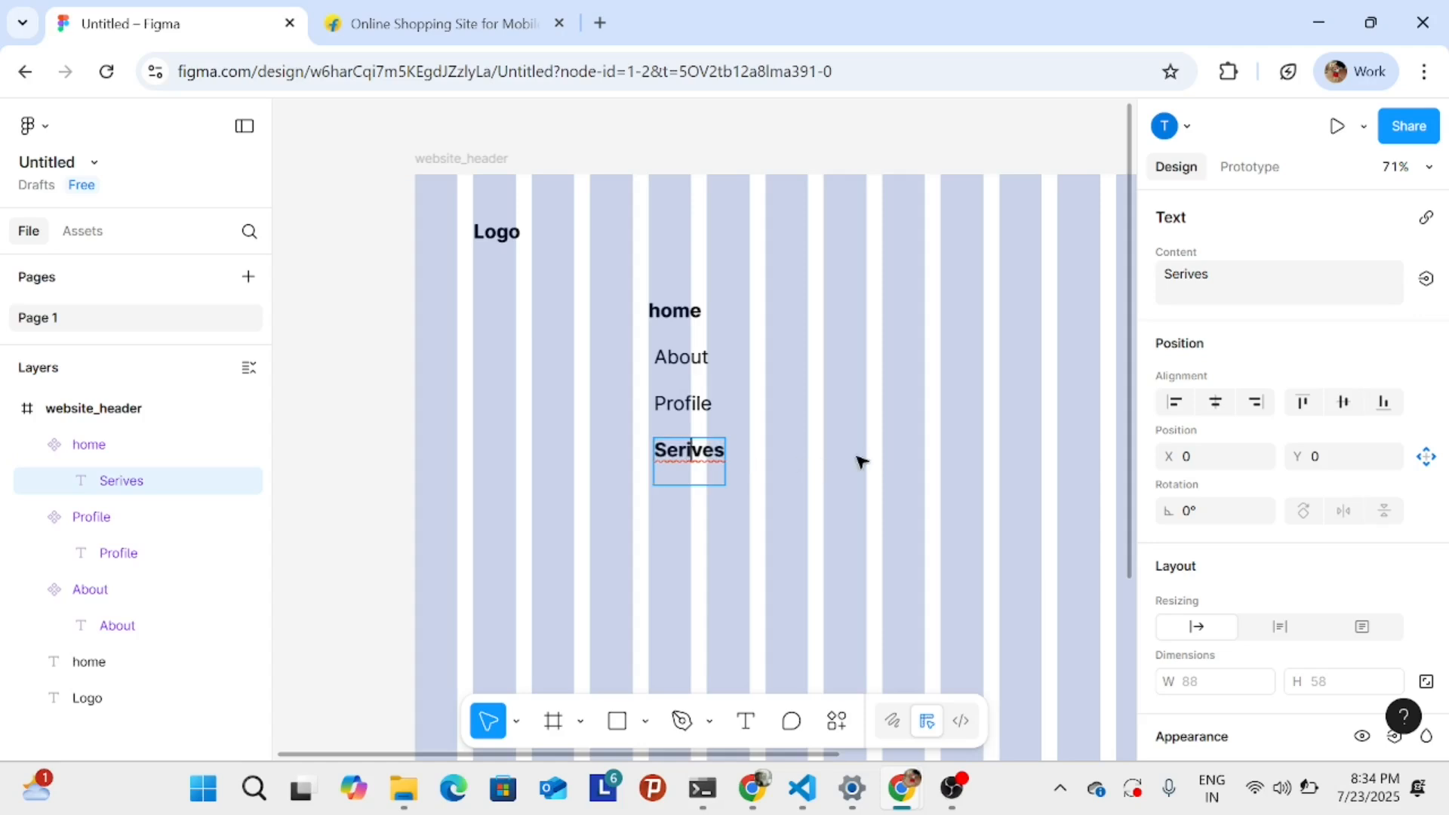
key(BackSpace)
key(BackSpace)
key(BackSpace)
key(BackSpace)
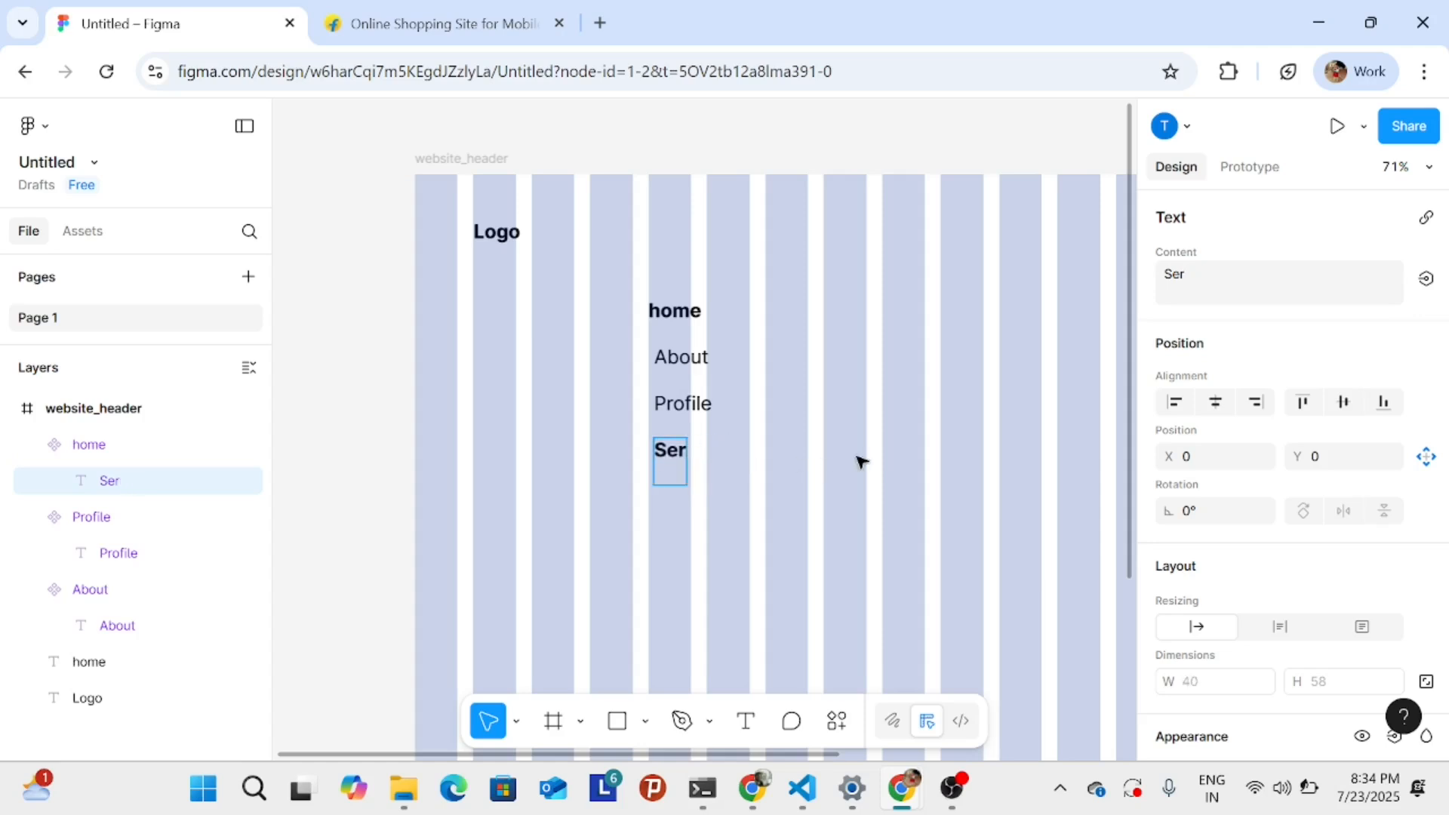
key(BackSpace)
text(rvices)
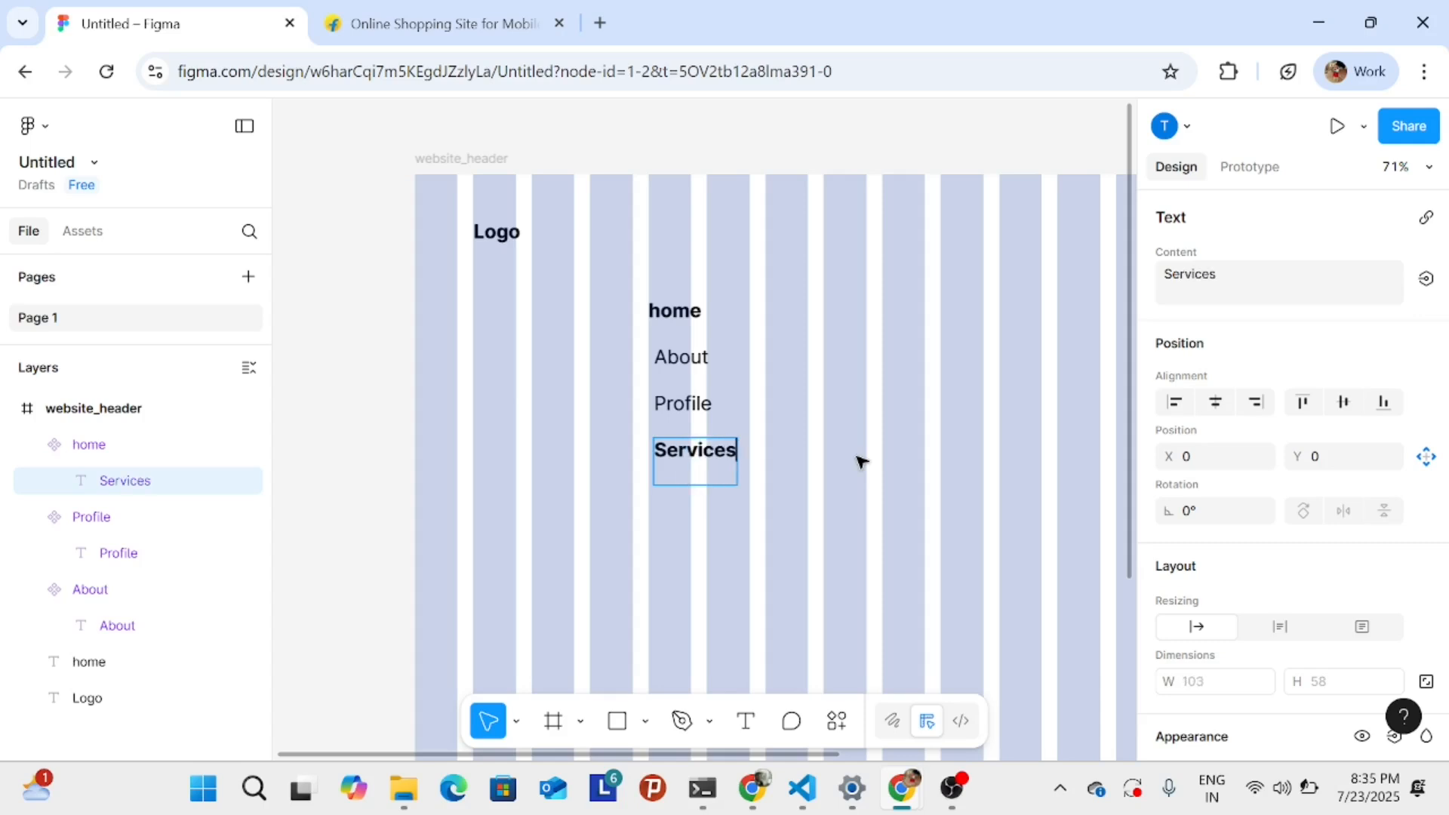
key(Return)
key(Escape)
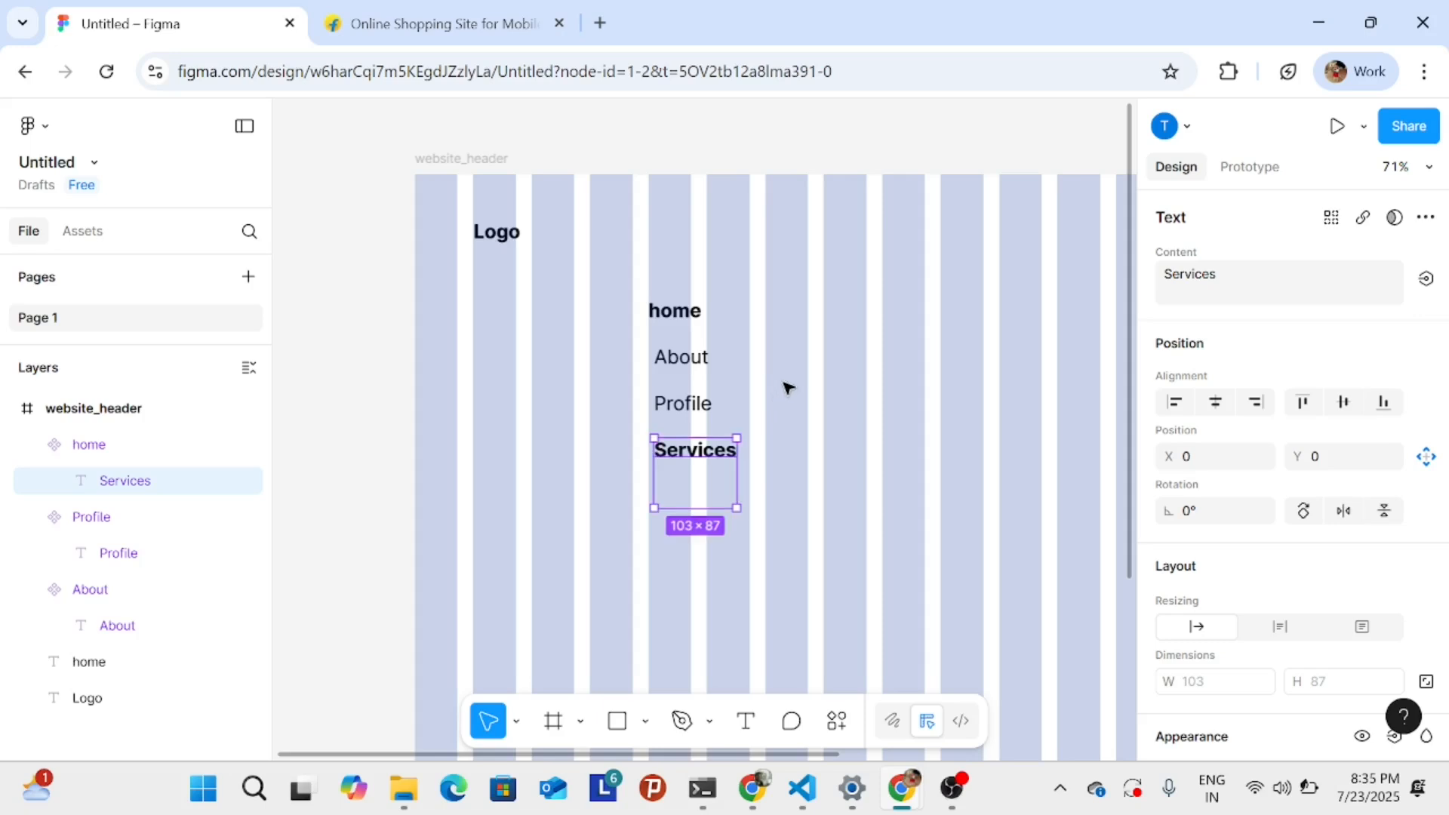
double_click(1223, 276)
click(1241, 286)
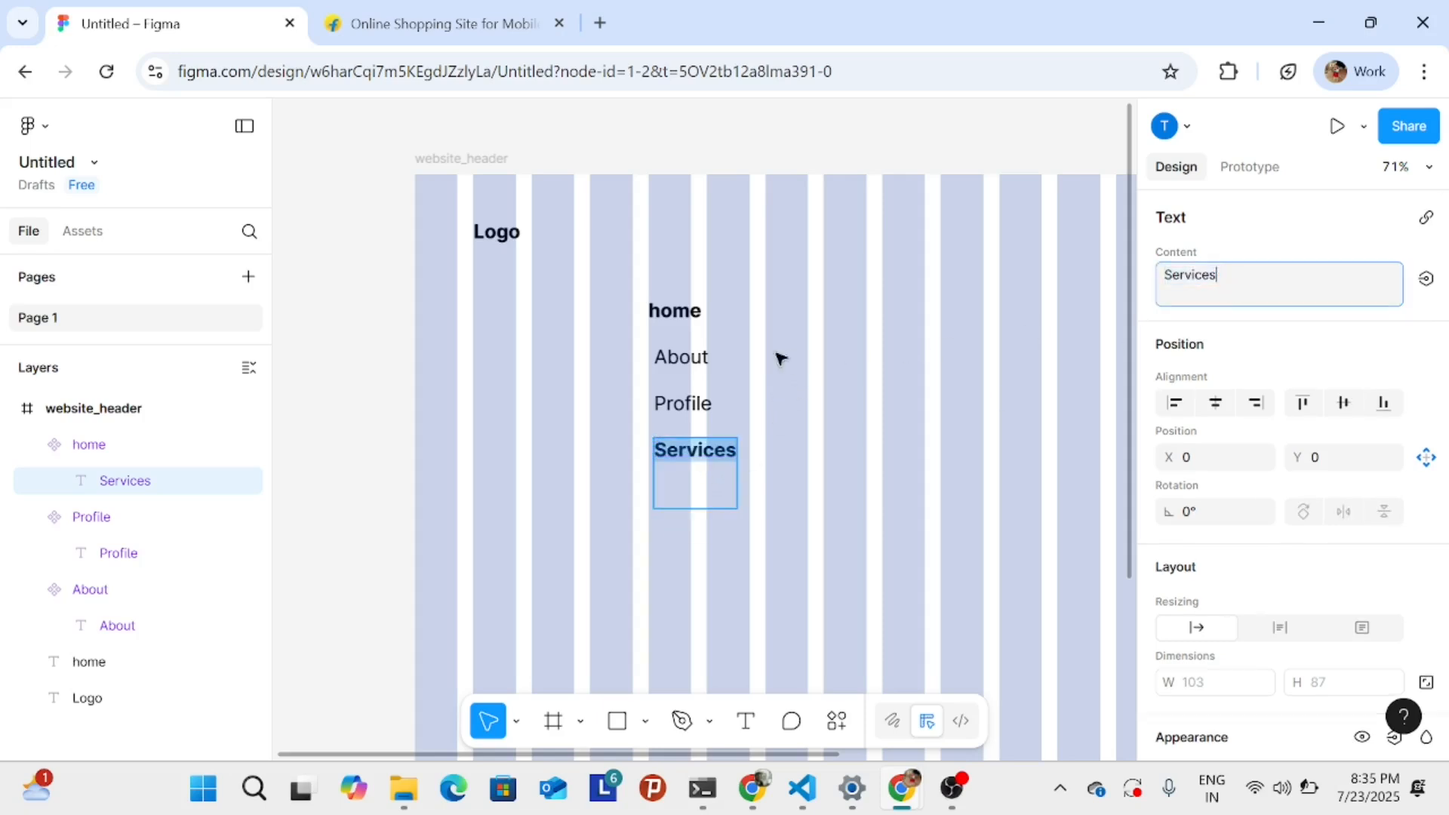
- Rename the home component that contains the Services text as "Services"
double_click(85, 453)
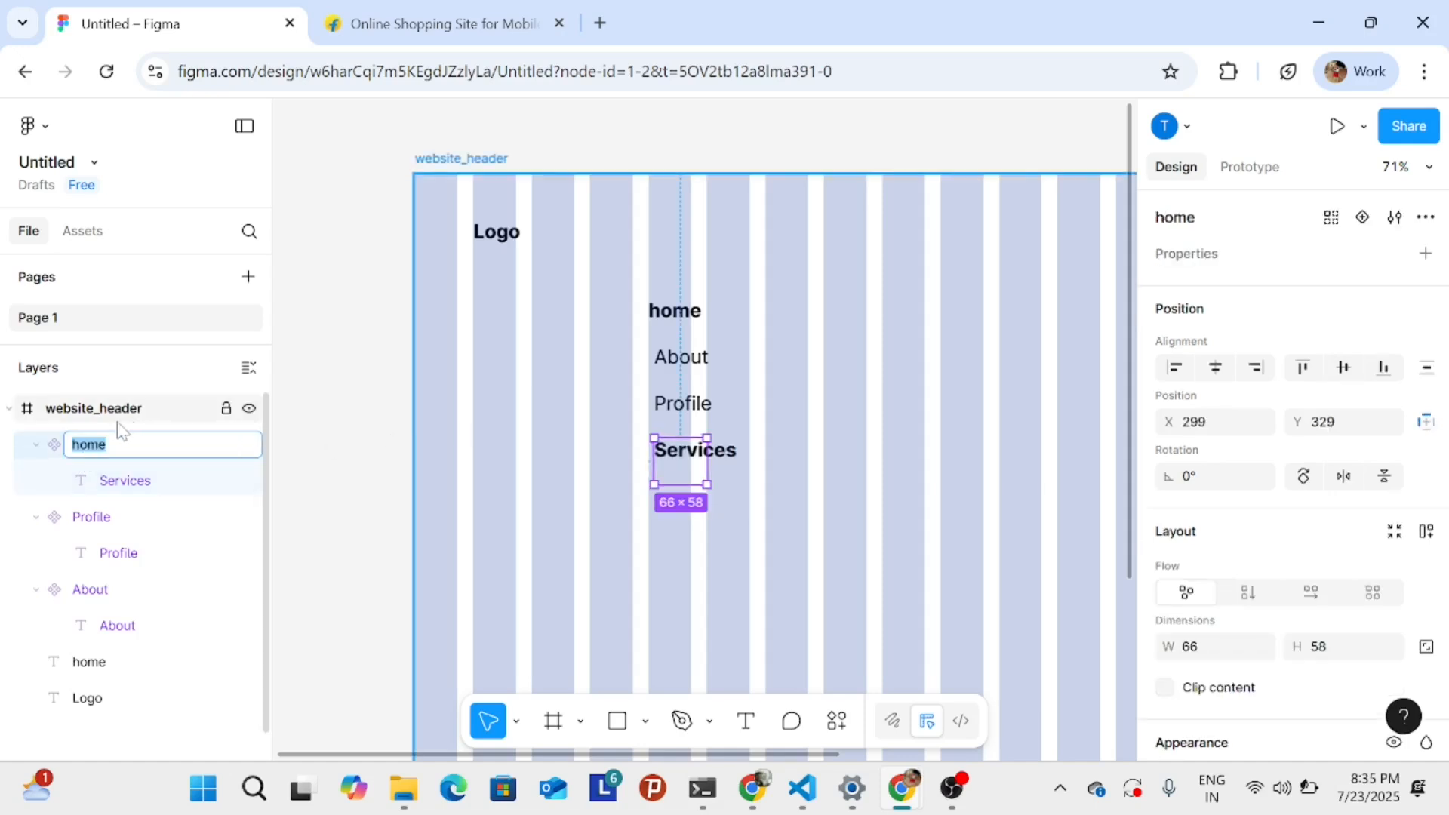
key(Caps_Lock)
text(Ser)
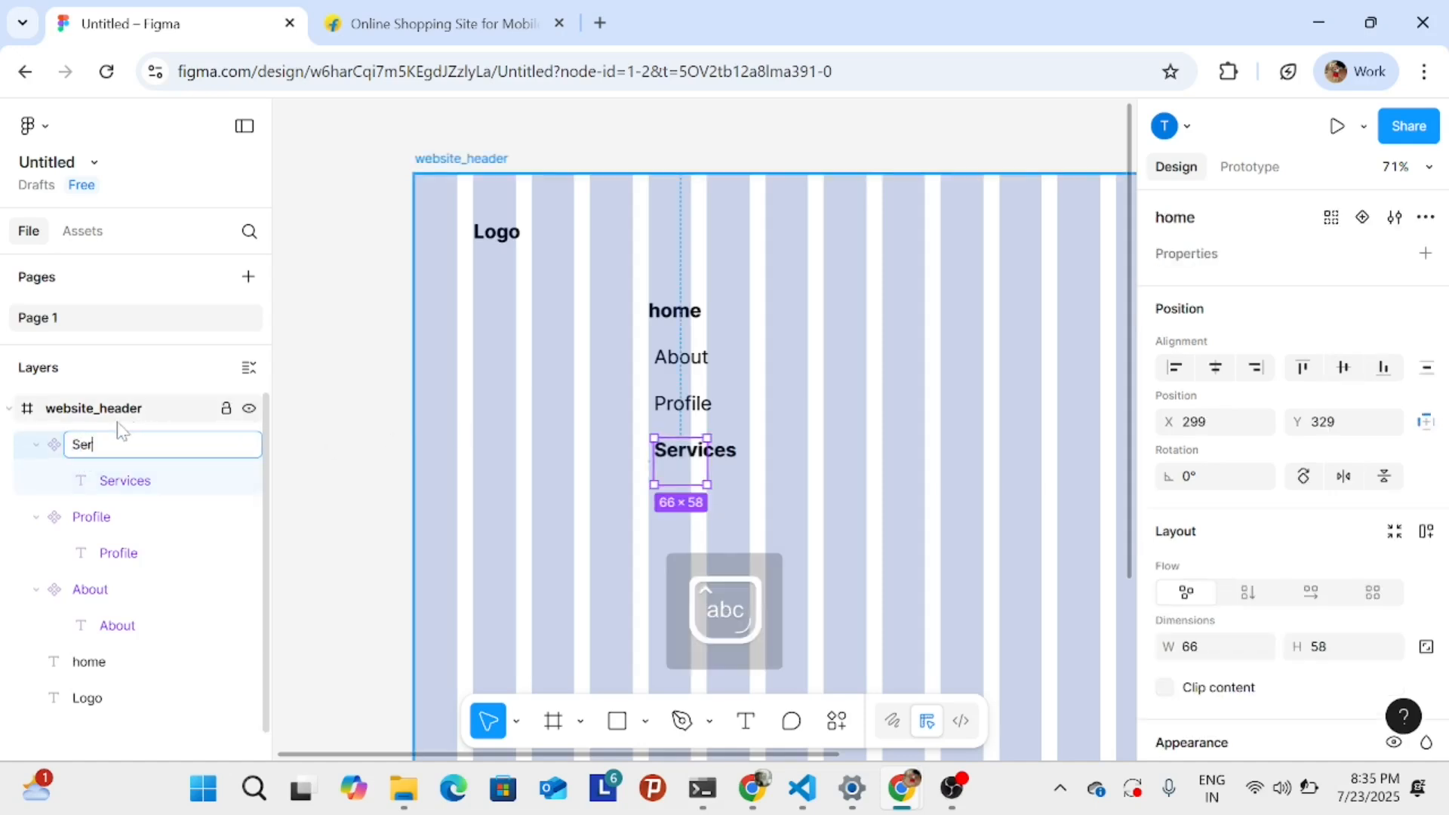
text(ies\)
key(BackSpace)
key(BackSpace)
key(BackSpace)
key(BackSpace)
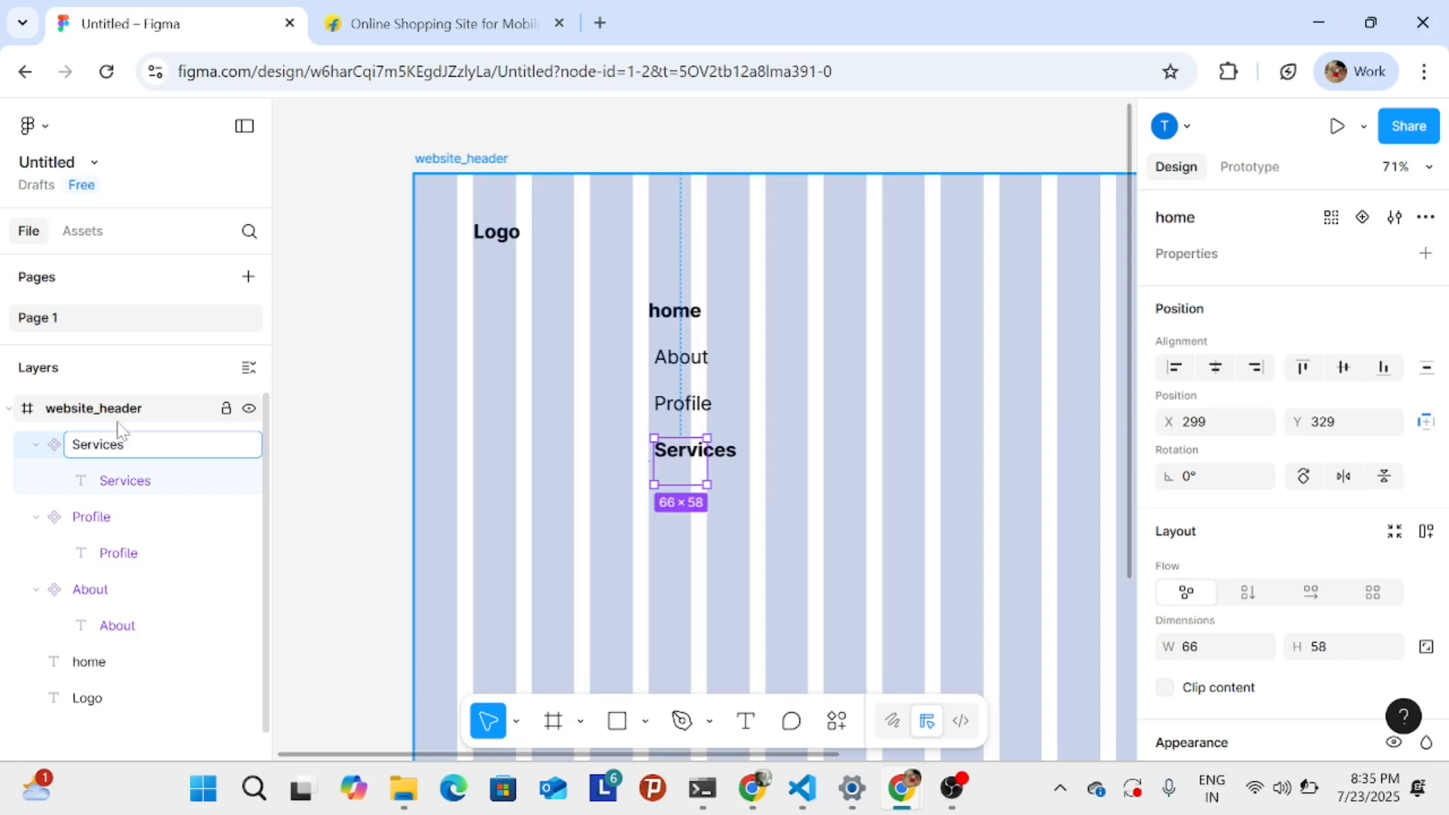
key(Return)
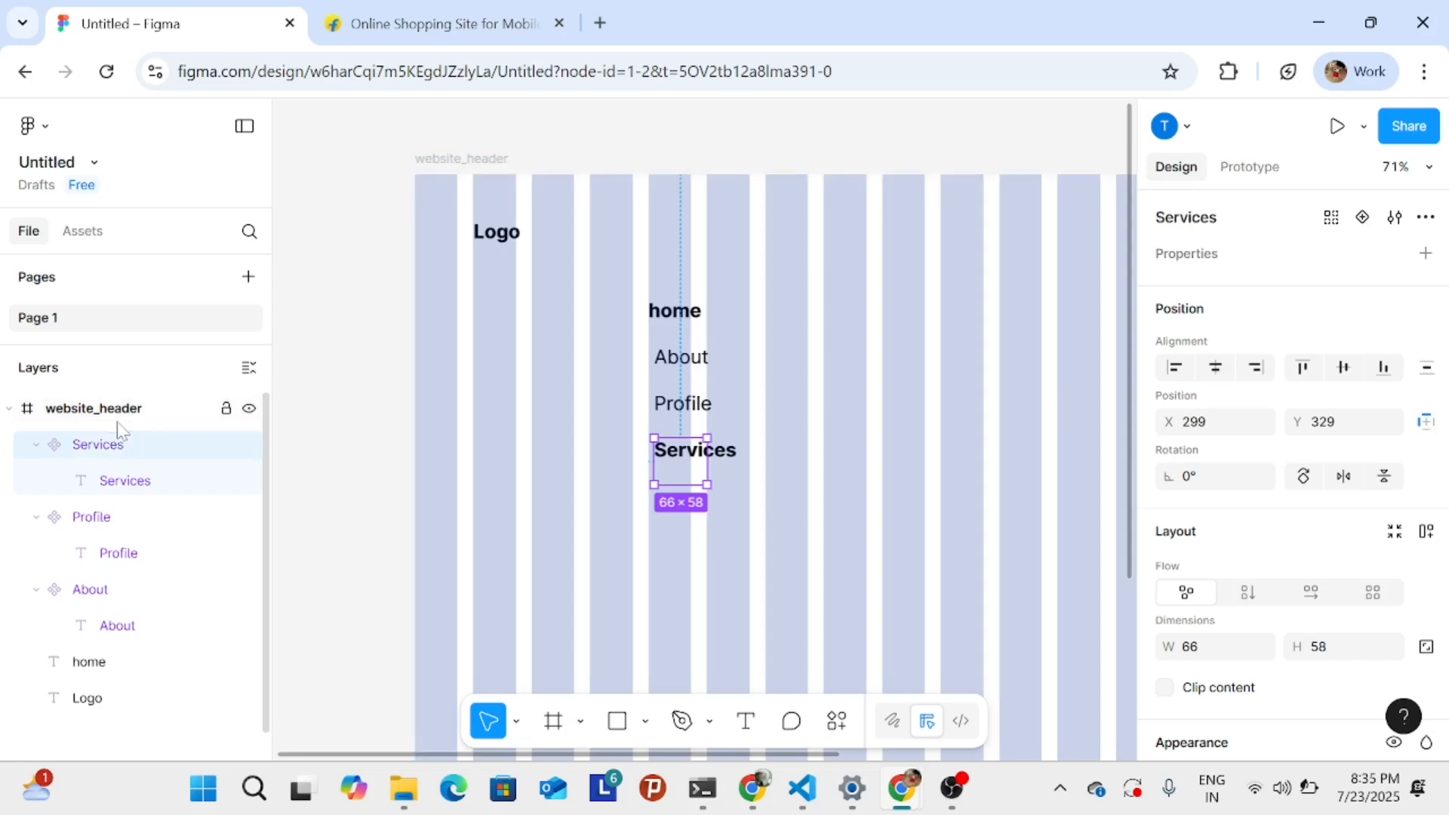
- Set the font weight of the text inside the Services component to Regular
click(803, 437)
click(696, 450)
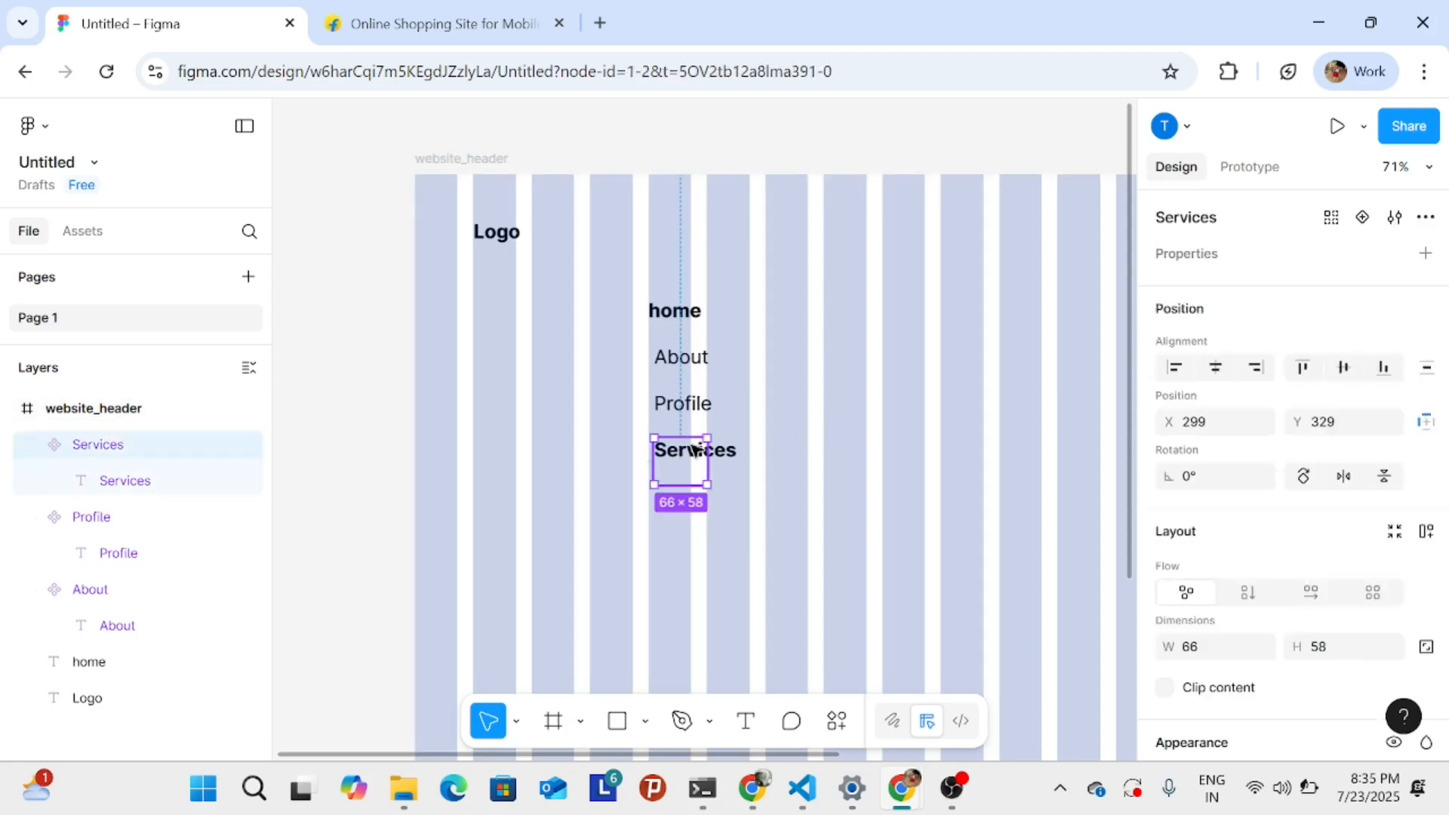
click(690, 448)
scroll(1400, 460, down, 5)
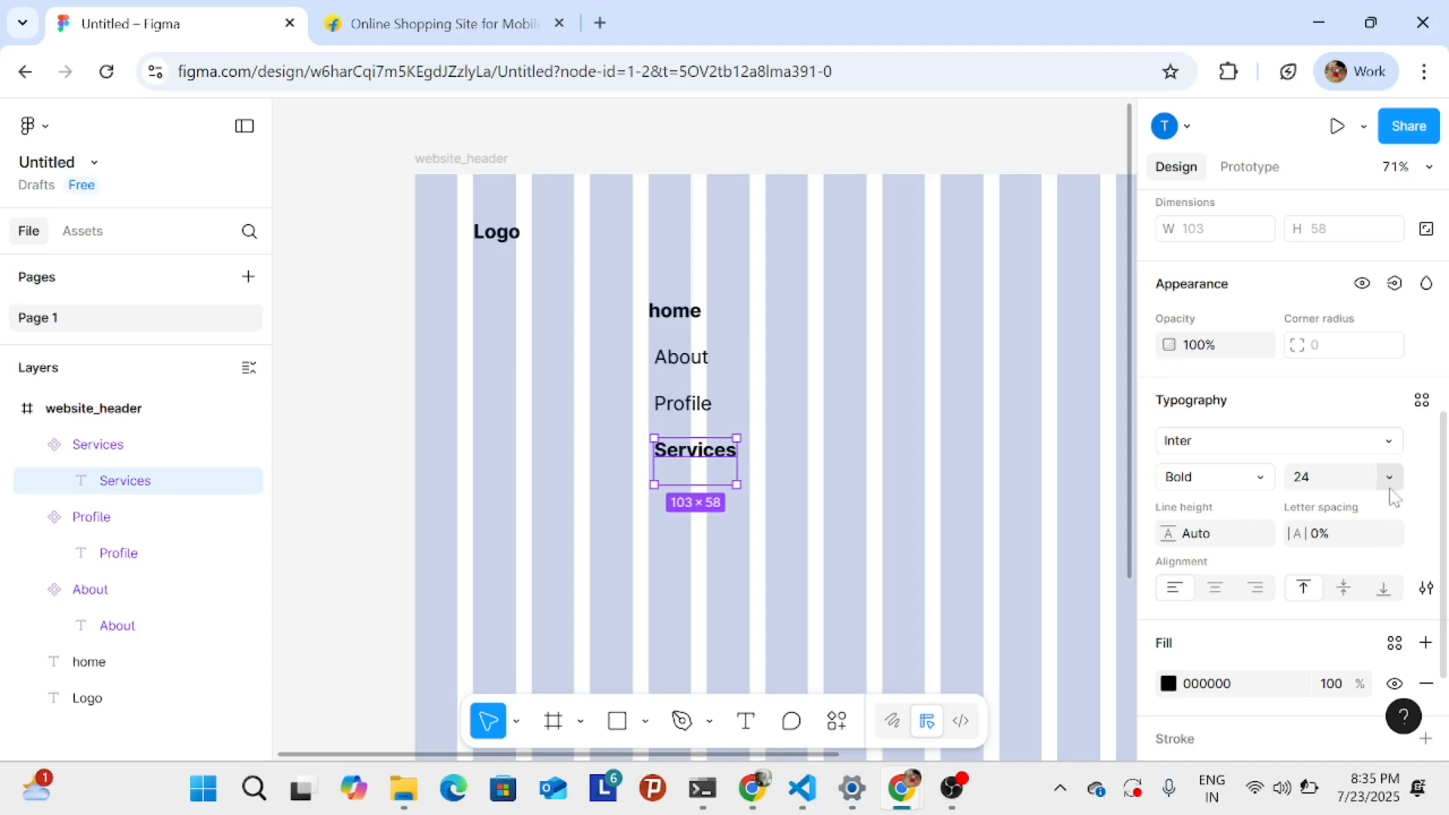
click(1388, 477)
click(1265, 490)
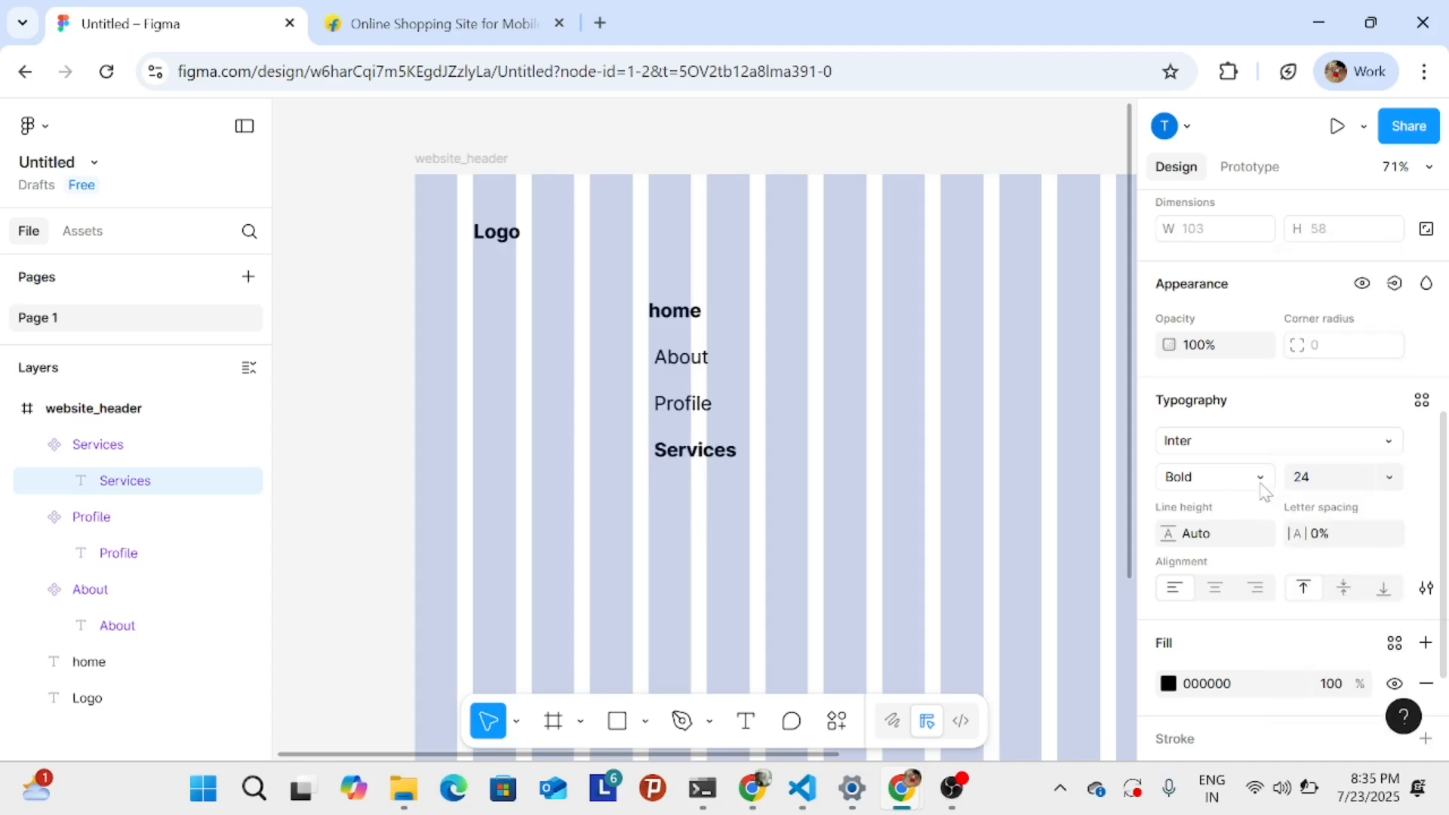
click(1252, 477)
click(1206, 276)
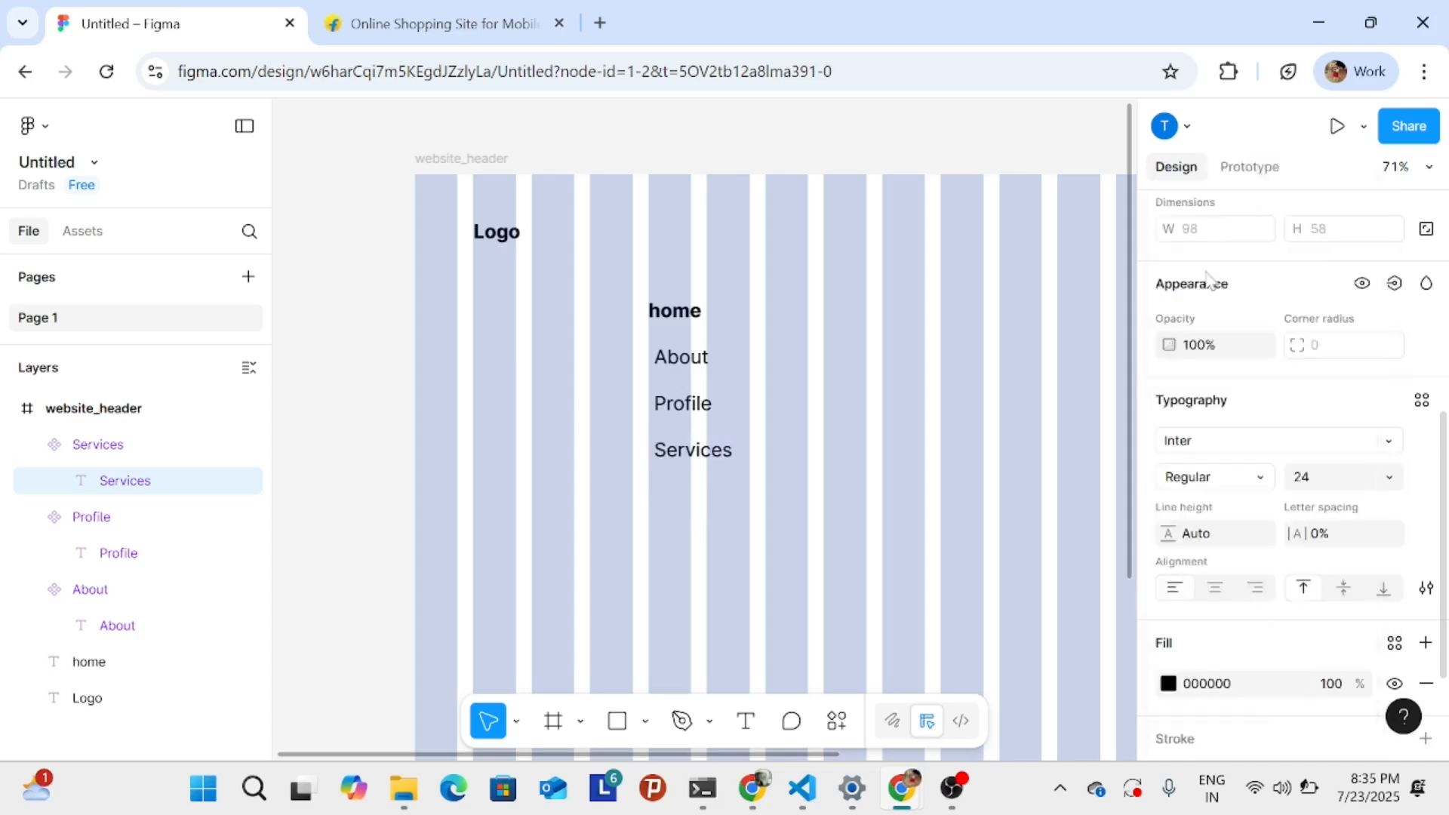
- Create a component from the remaining plain home text above About
click(696, 321)
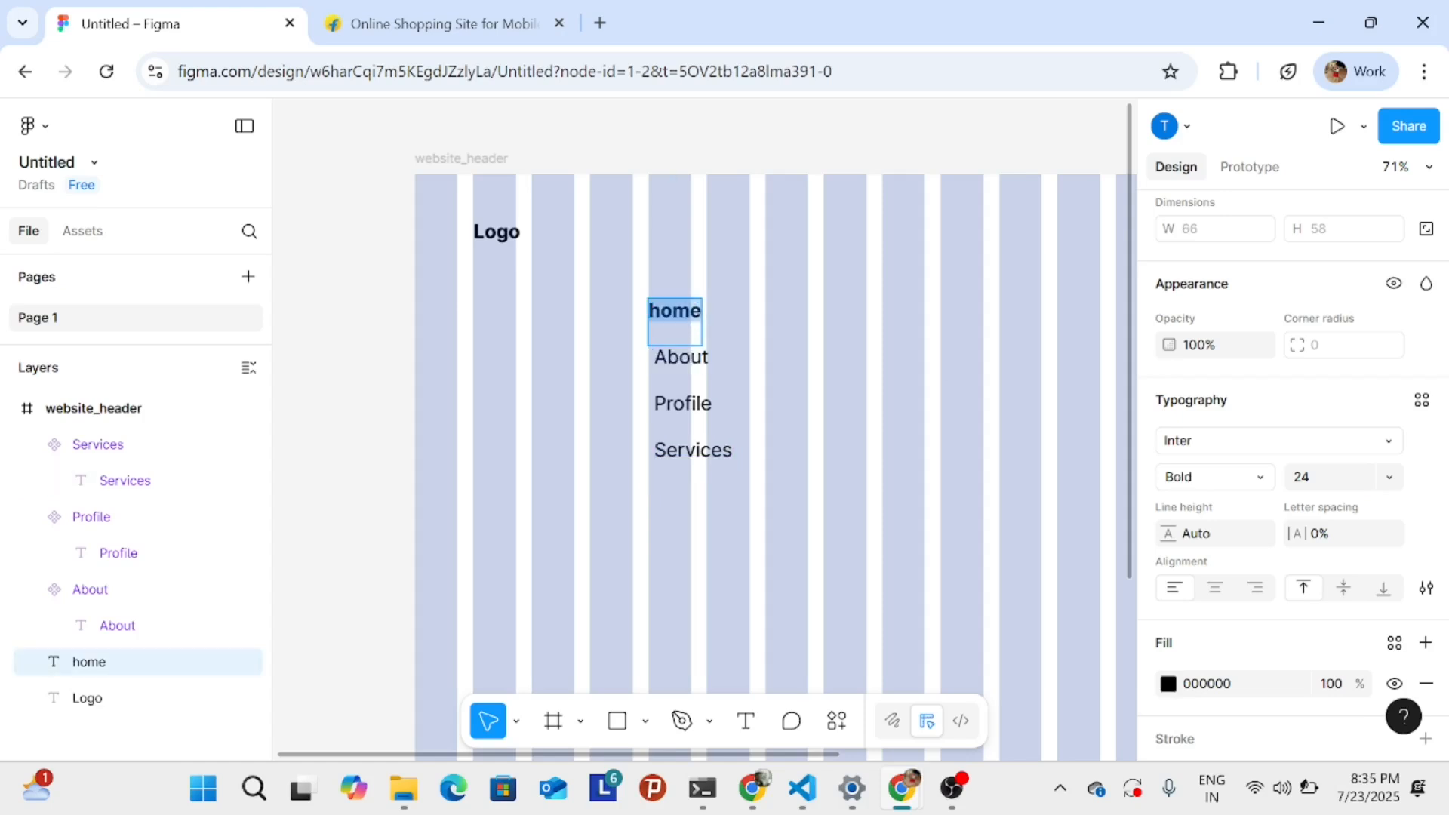
scroll(1298, 529, down, 2)
scroll(1278, 463, up, 5)
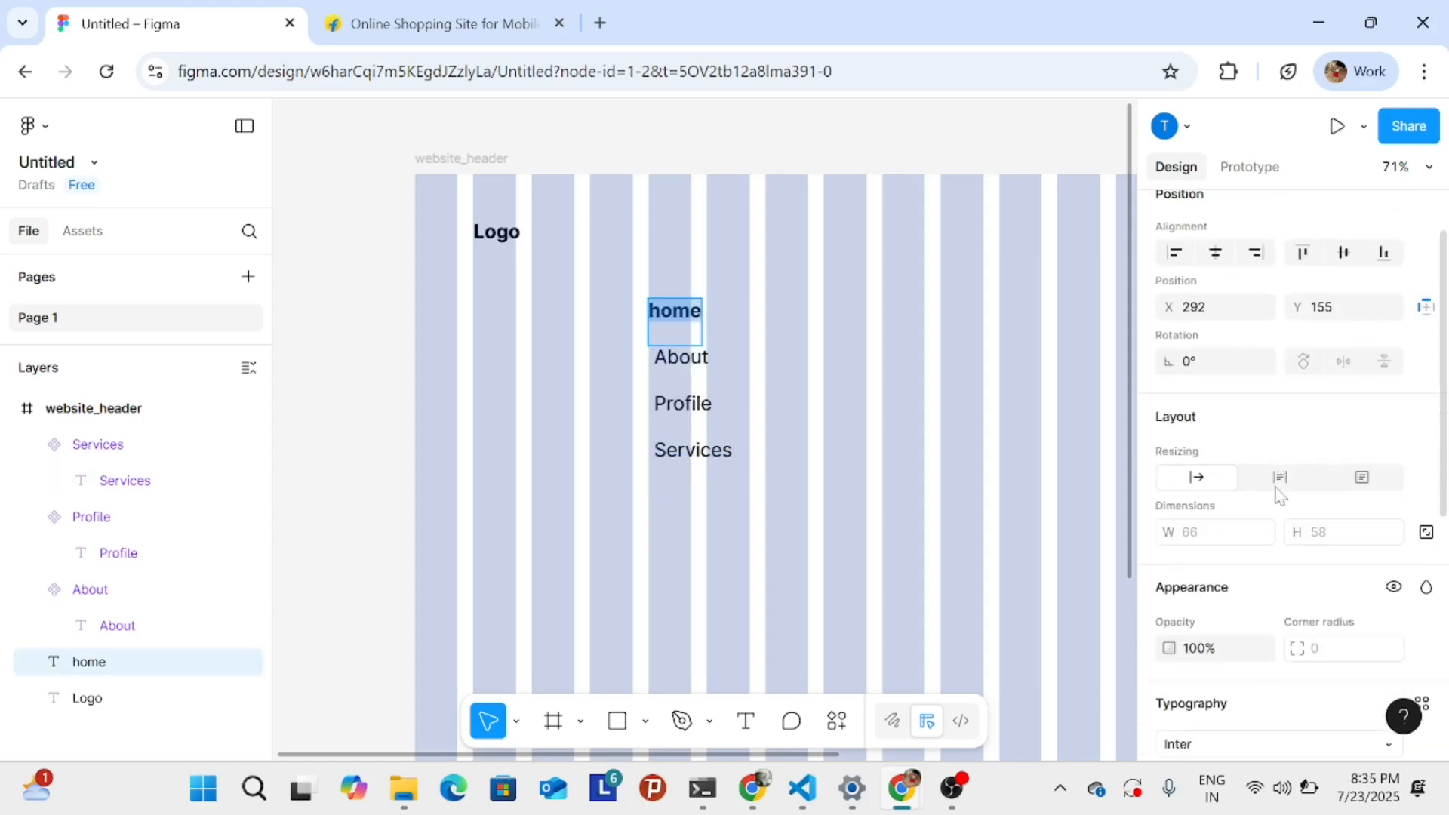
scroll(1276, 491, down, 6)
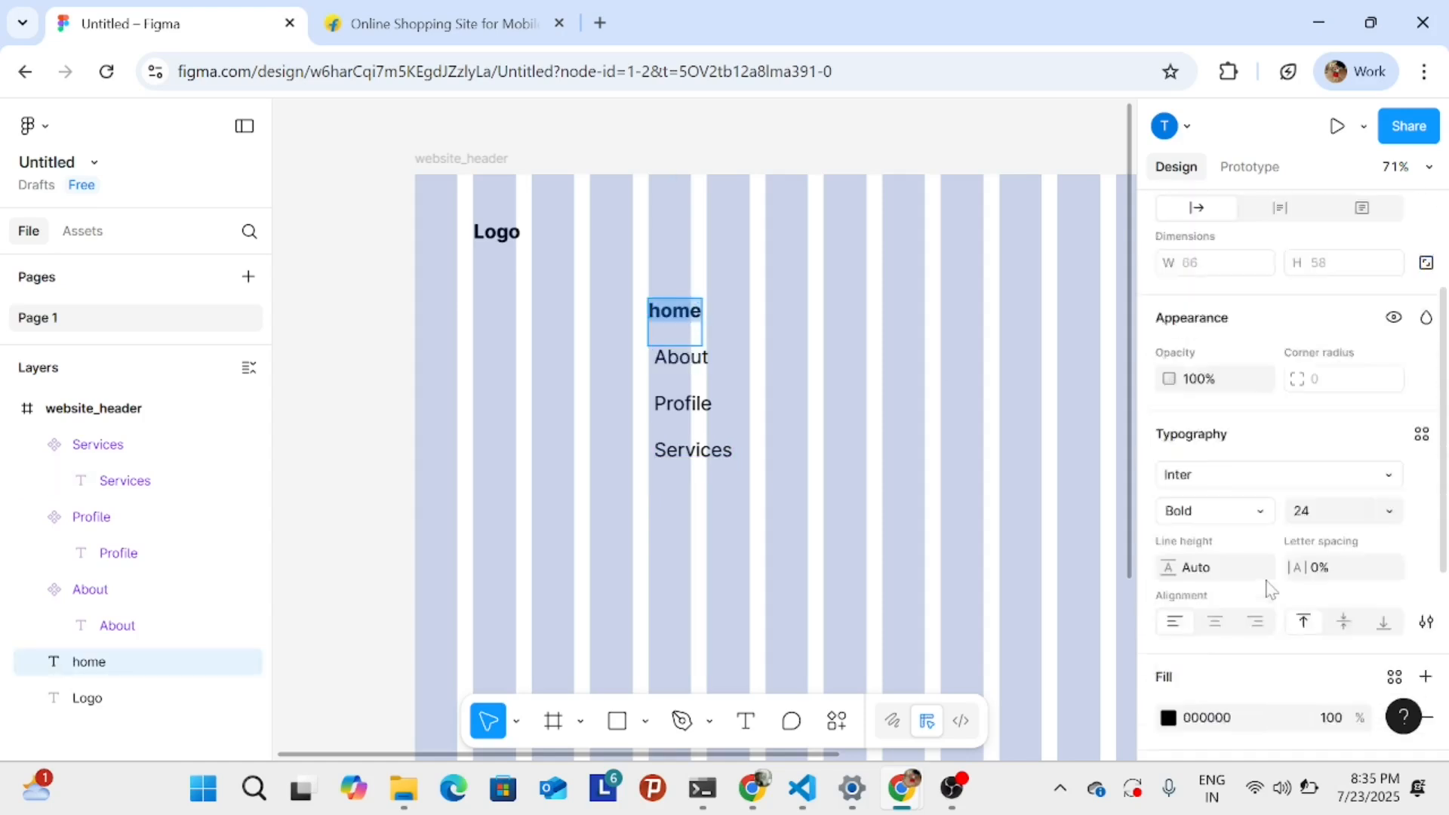
scroll(1317, 486, up, 6)
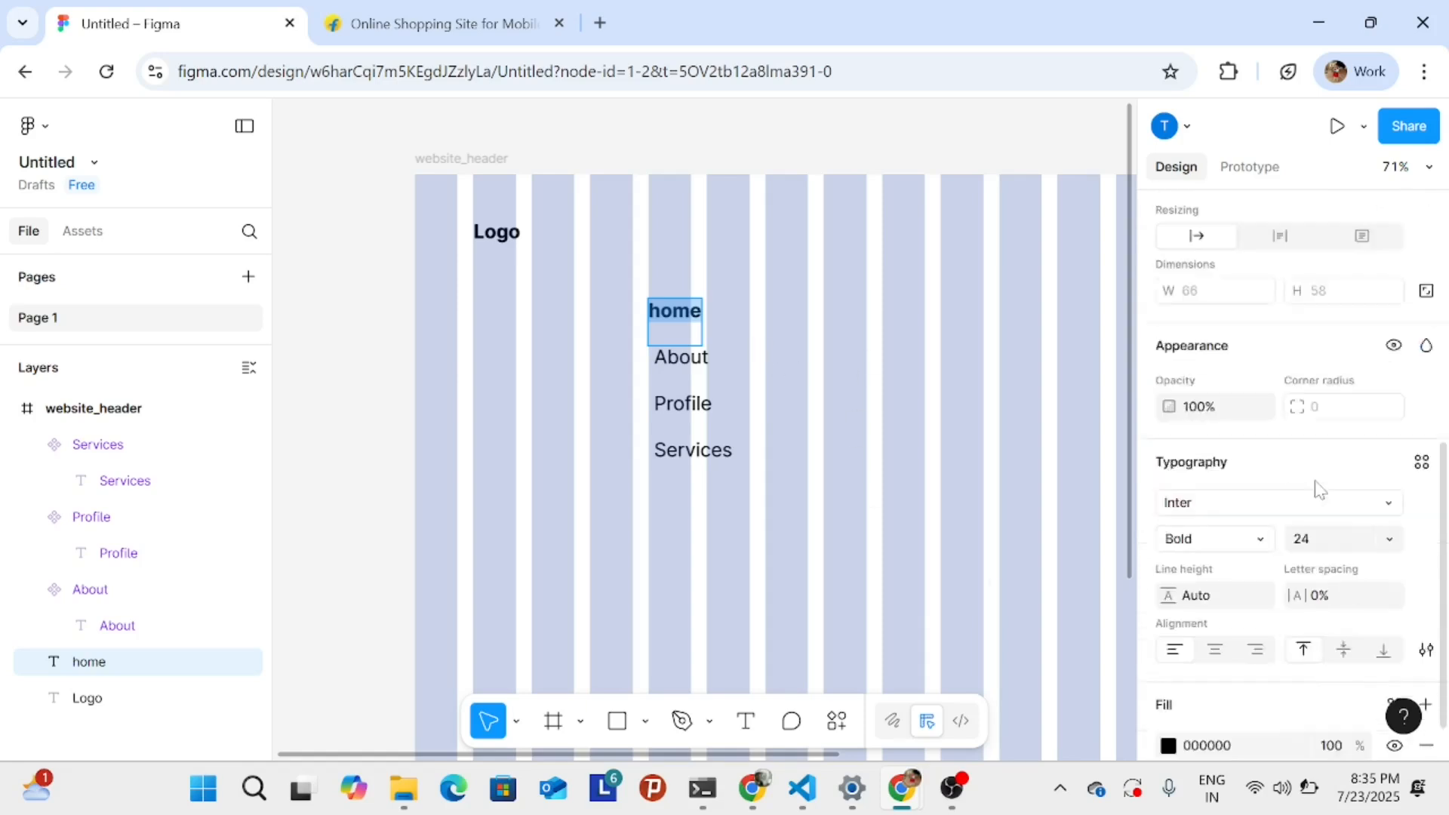
scroll(1261, 518, down, 6)
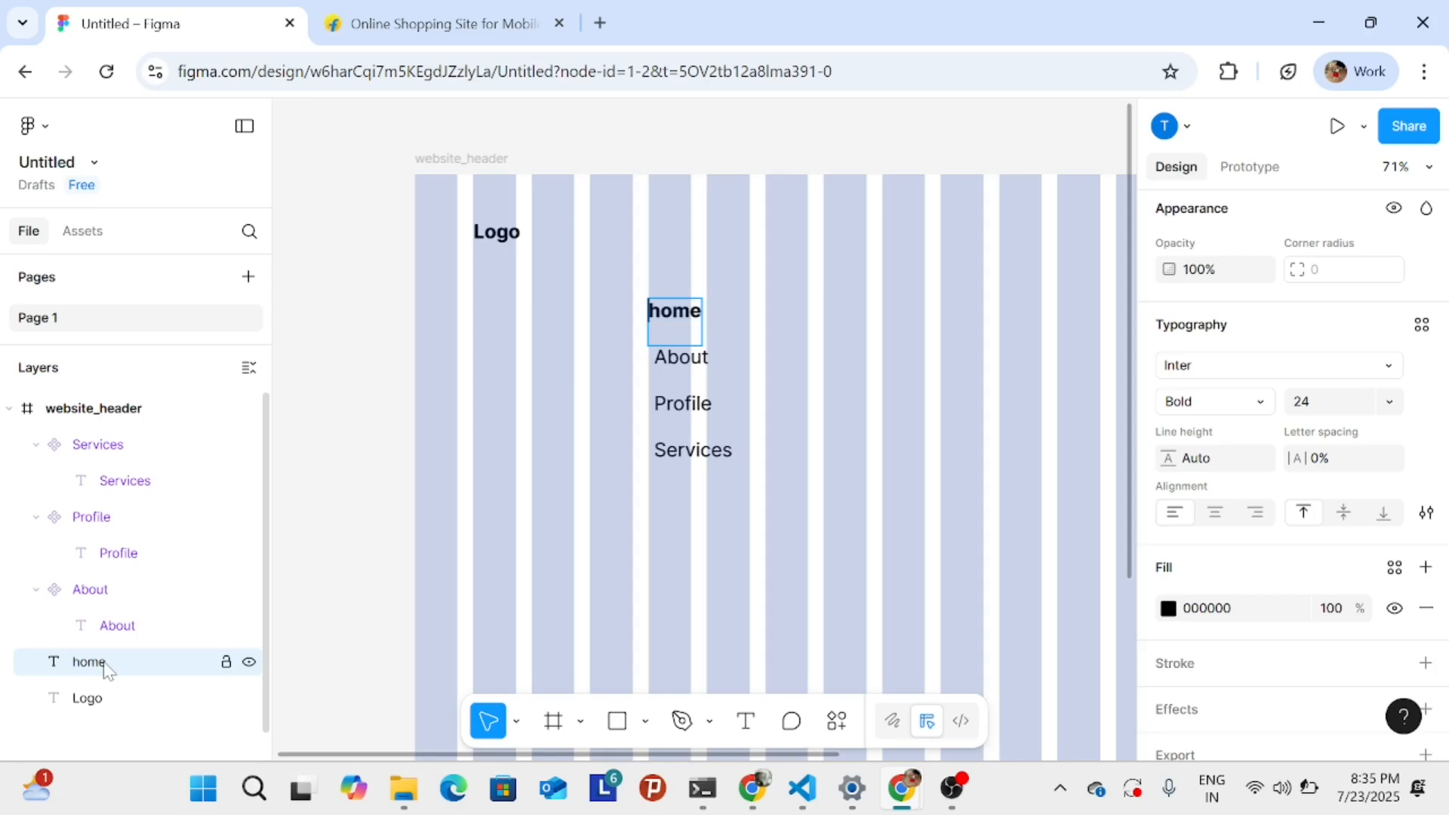
scroll(1288, 569, down, 1)
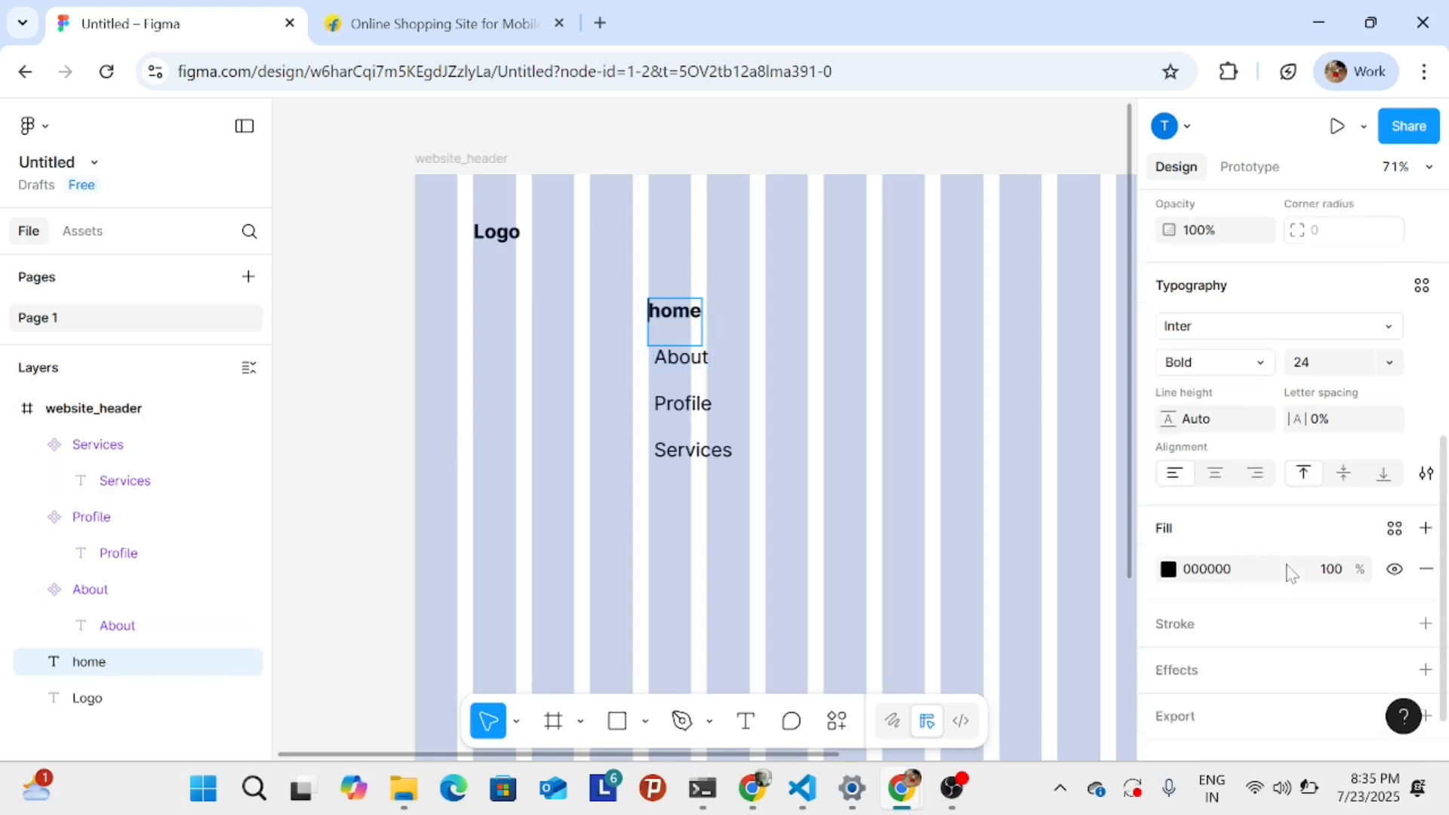
click(1266, 329)
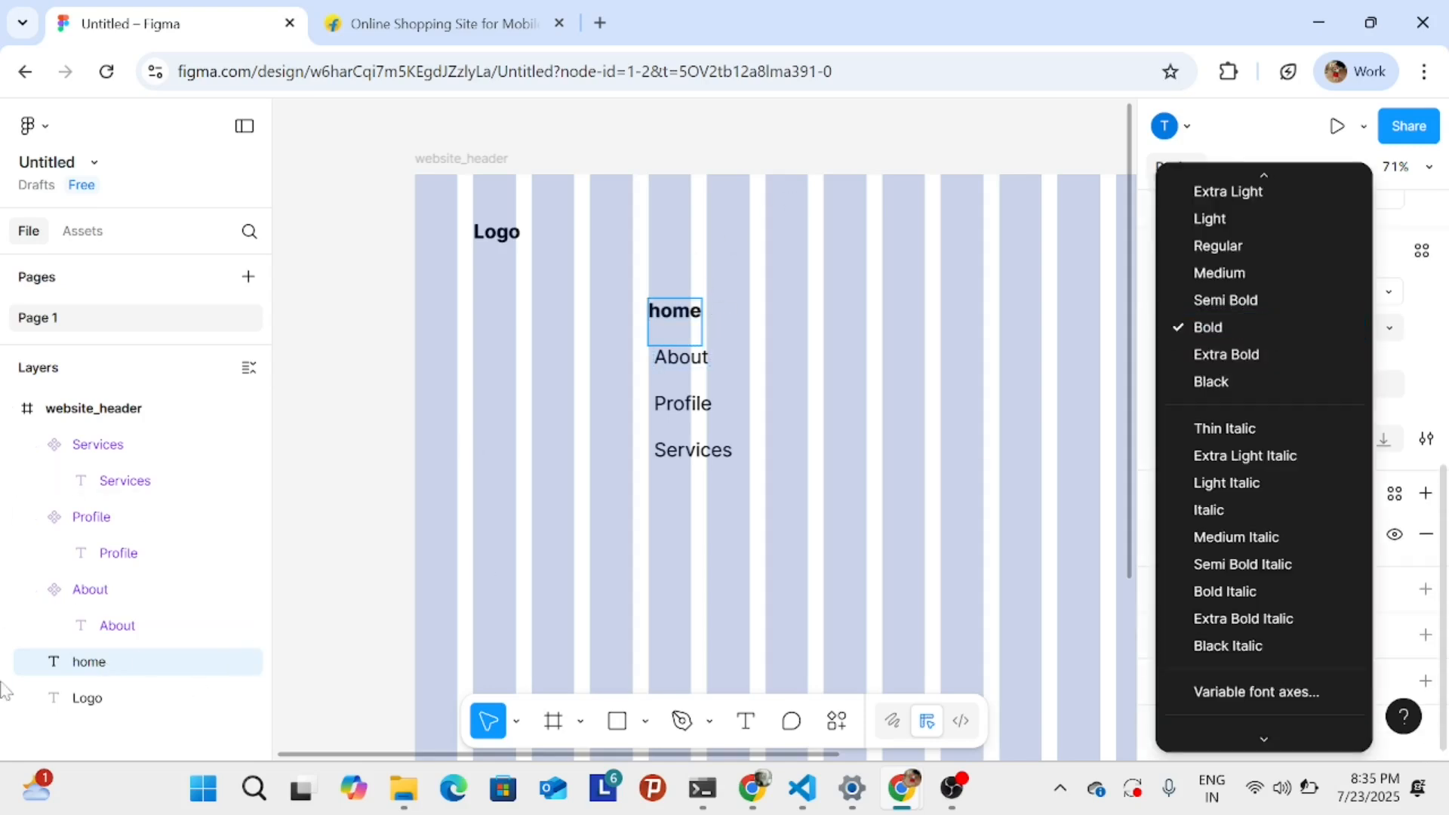
click(111, 662)
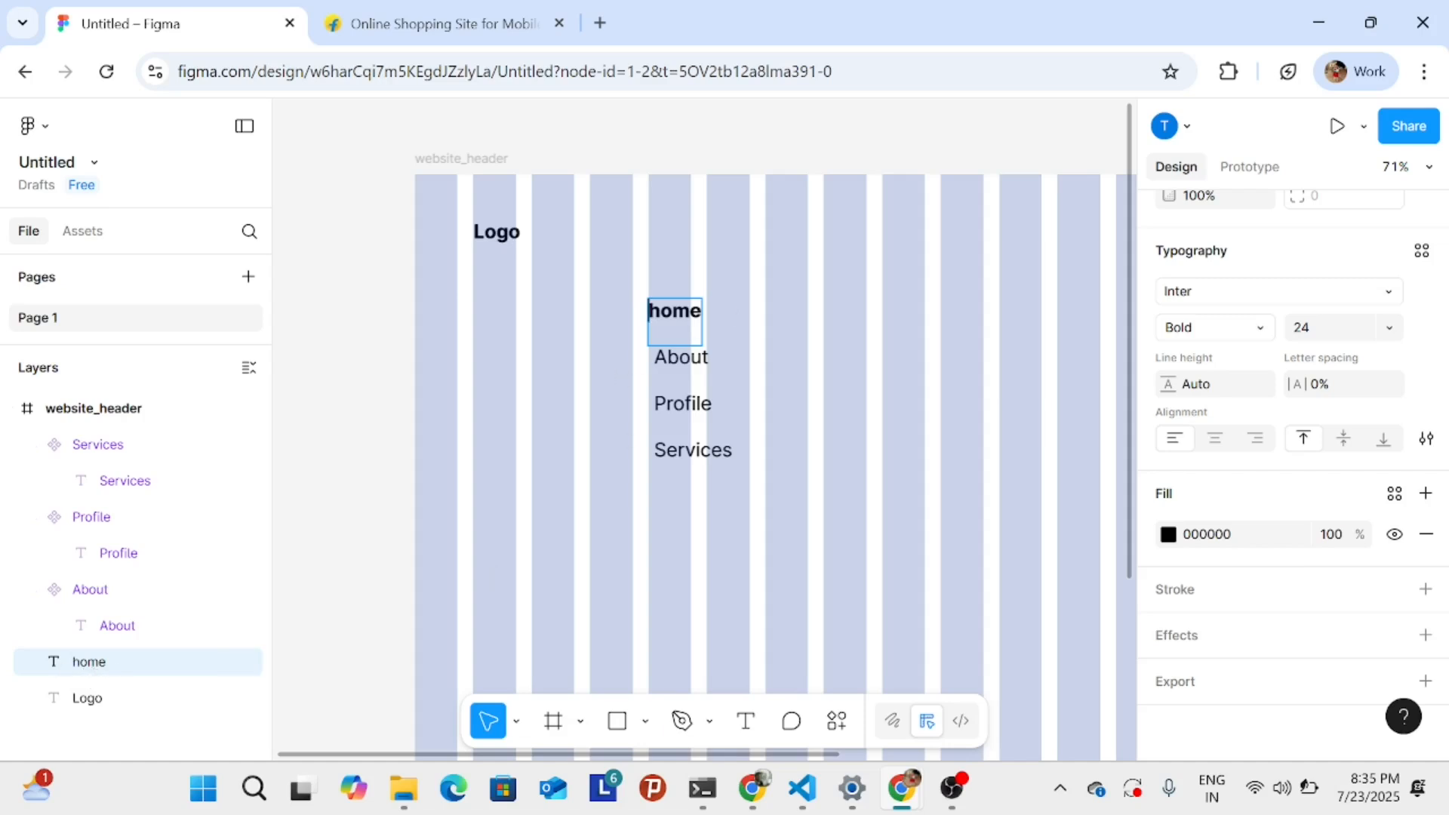
scroll(1321, 330, up, 5)
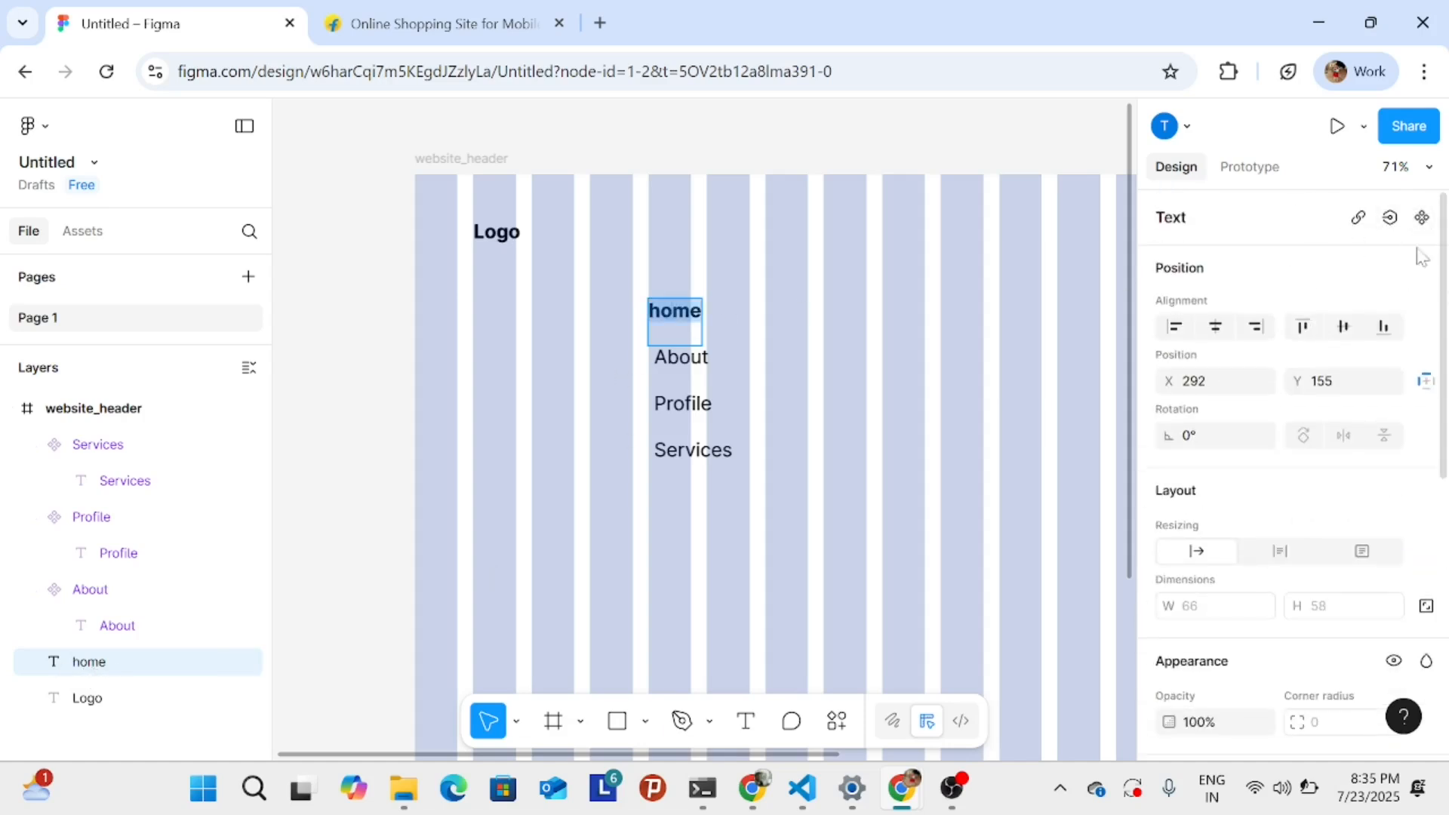
click(1422, 218)
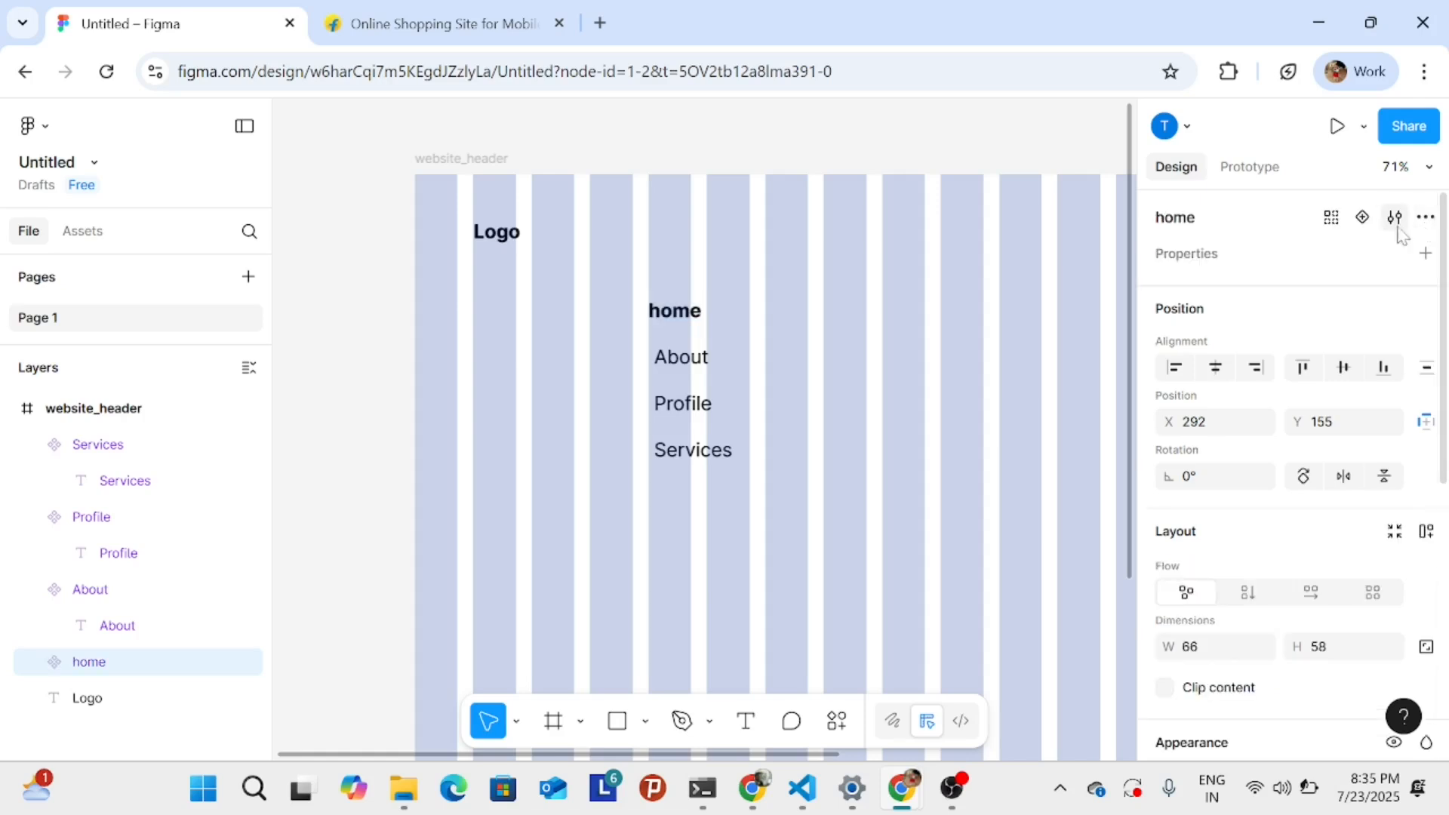
- Change the content of the text inside the home component above About to "Home"
click(663, 310)
double_click(674, 315)
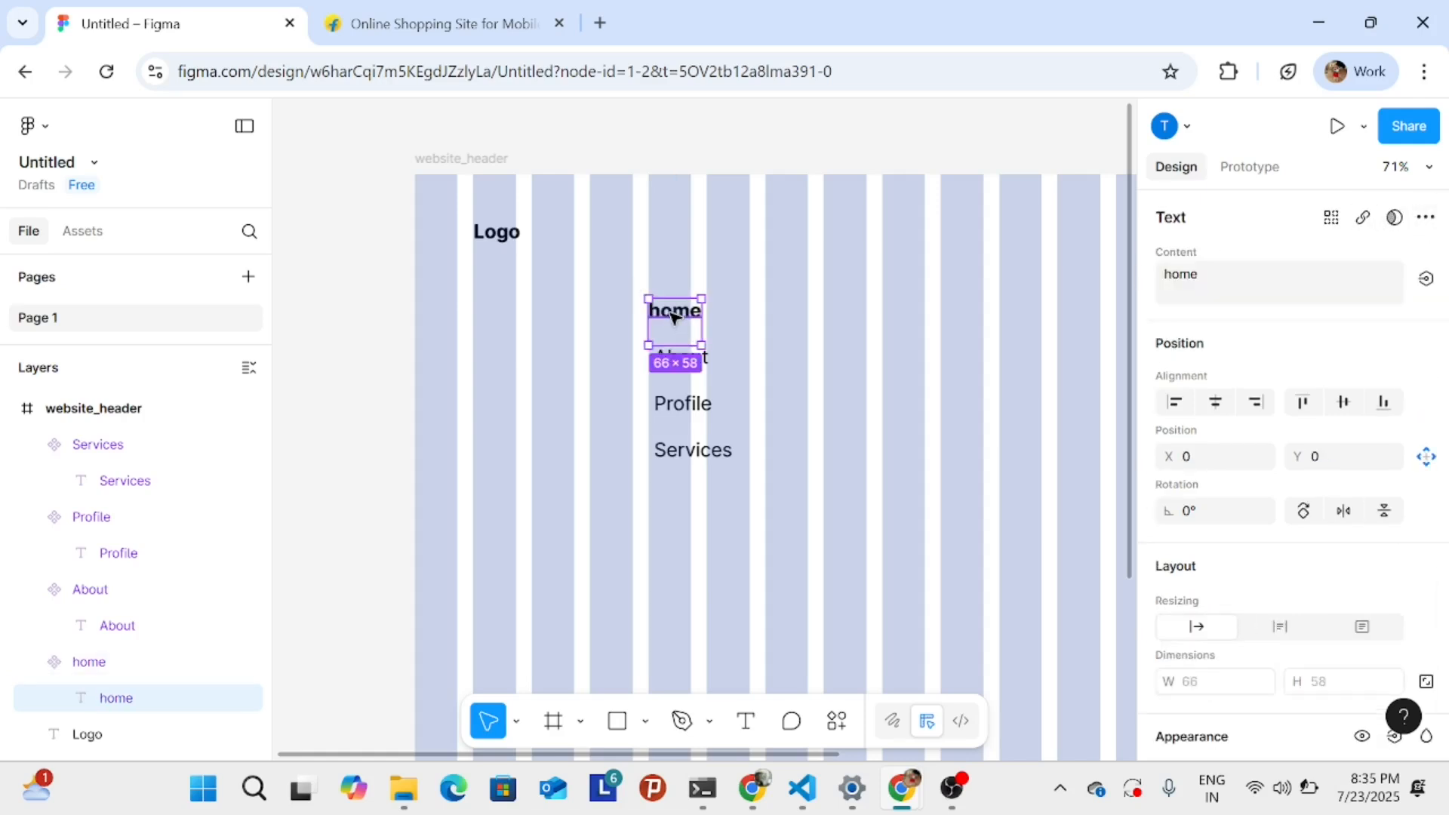
double_click(672, 311)
key(ctrl+a)
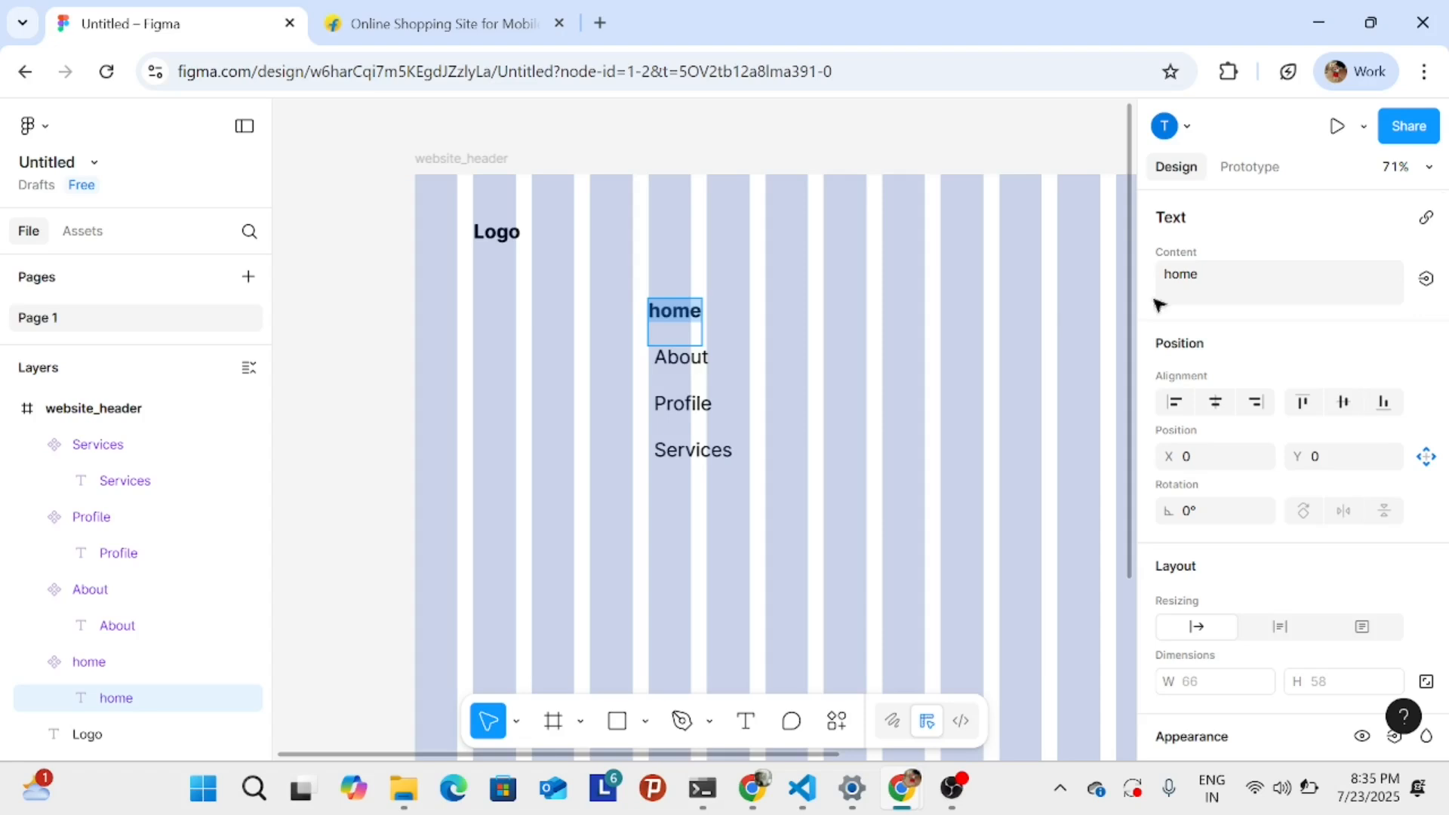
click(1262, 275)
double_click(1249, 287)
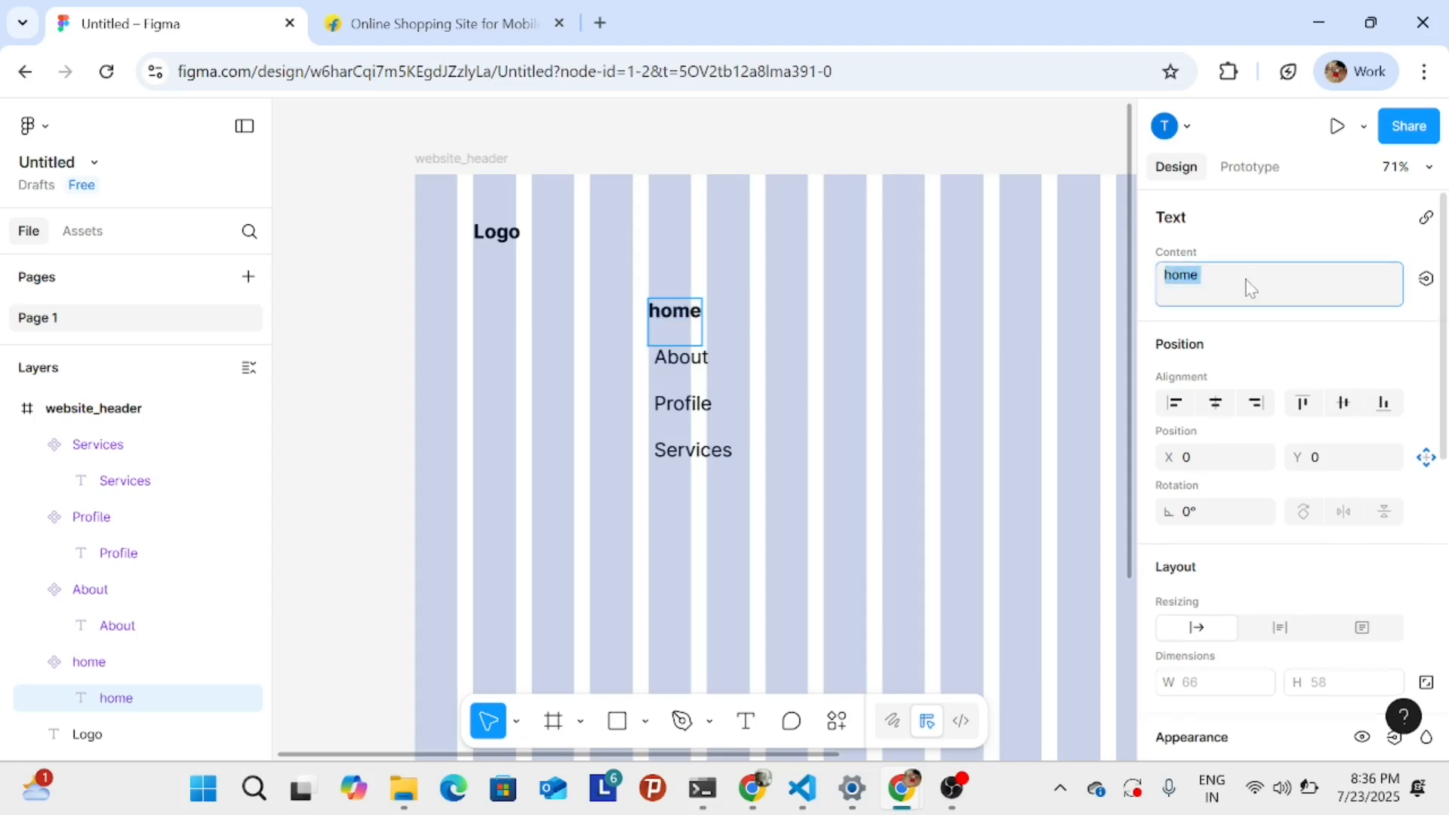
key(Caps_Lock)
text(H)
key(Caps_Lock)
text(o)
key(Return)
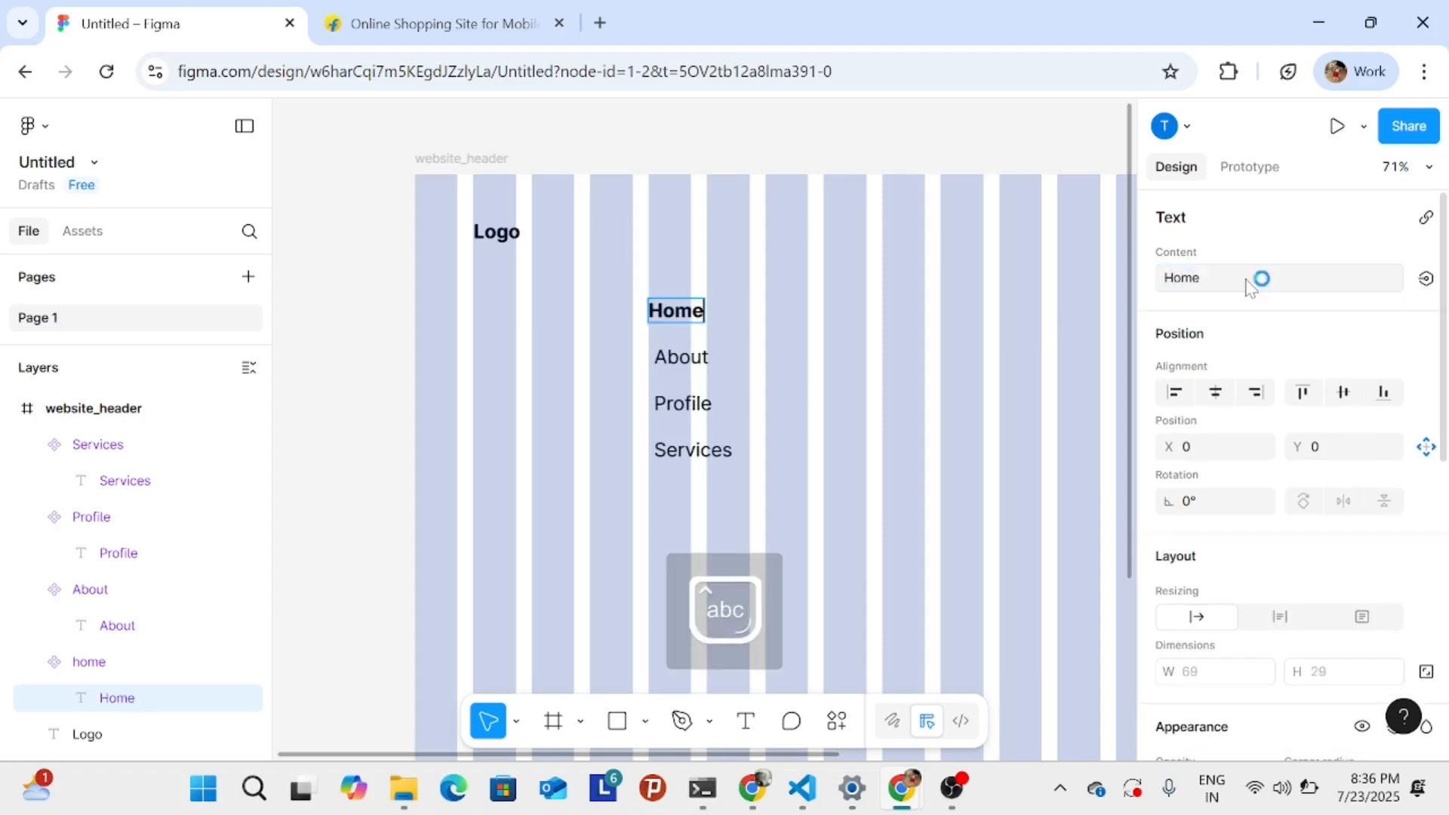
- Set the font weight of the whole Home menu text to Regular
scroll(1207, 298, down, 5)
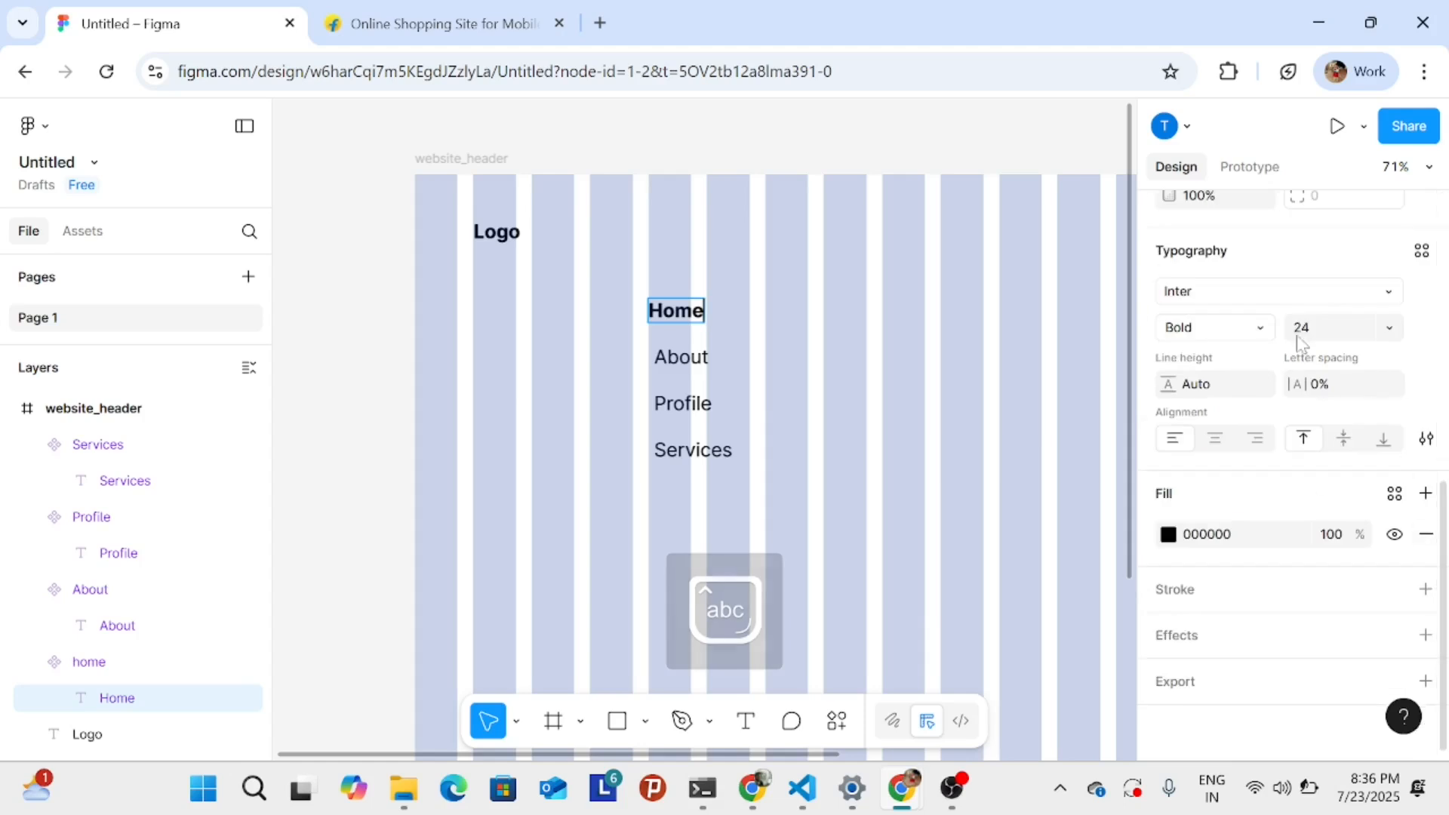
click(1253, 330)
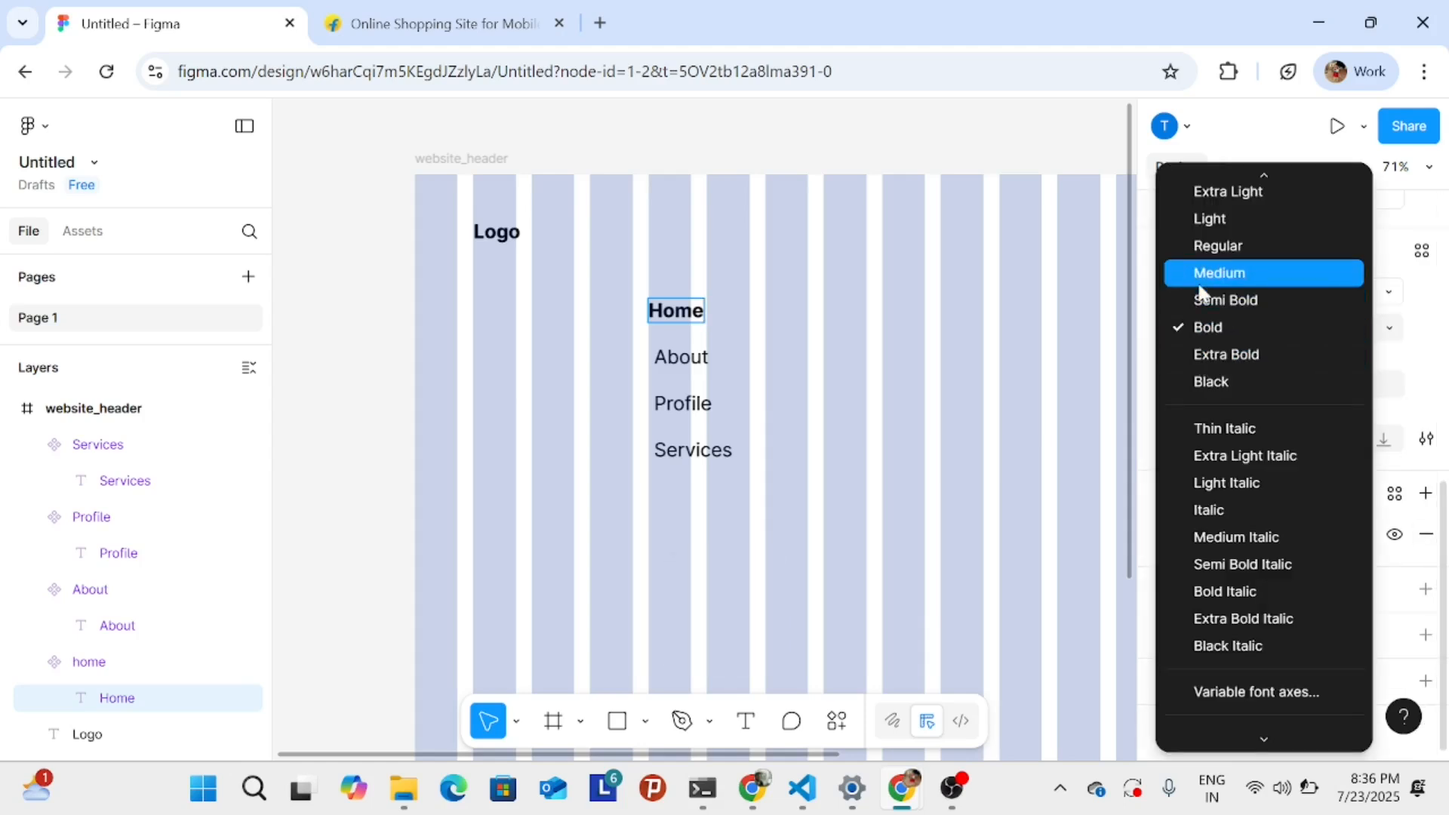
click(1203, 246)
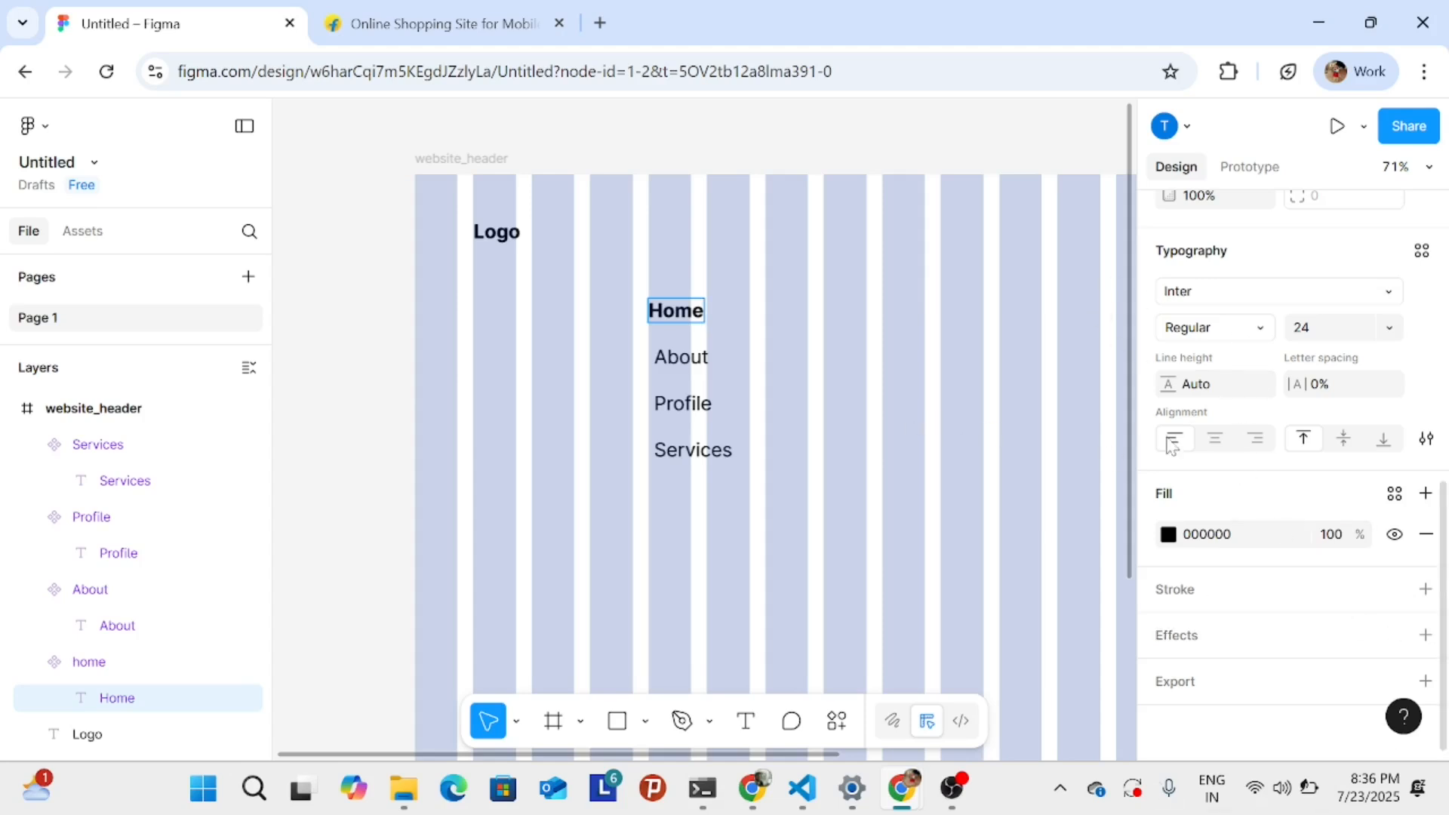
key(ctrl+a)
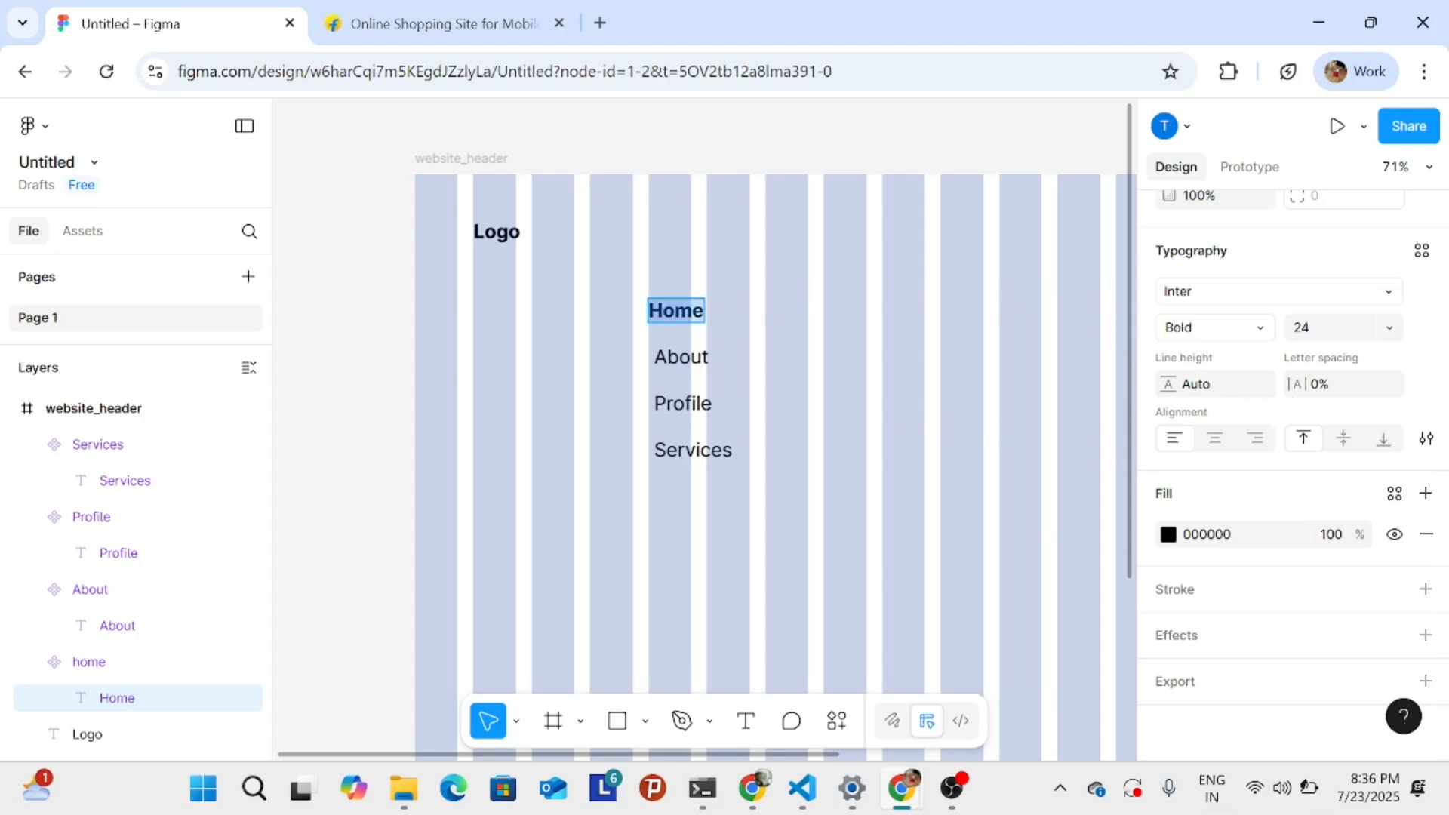
click(1266, 329)
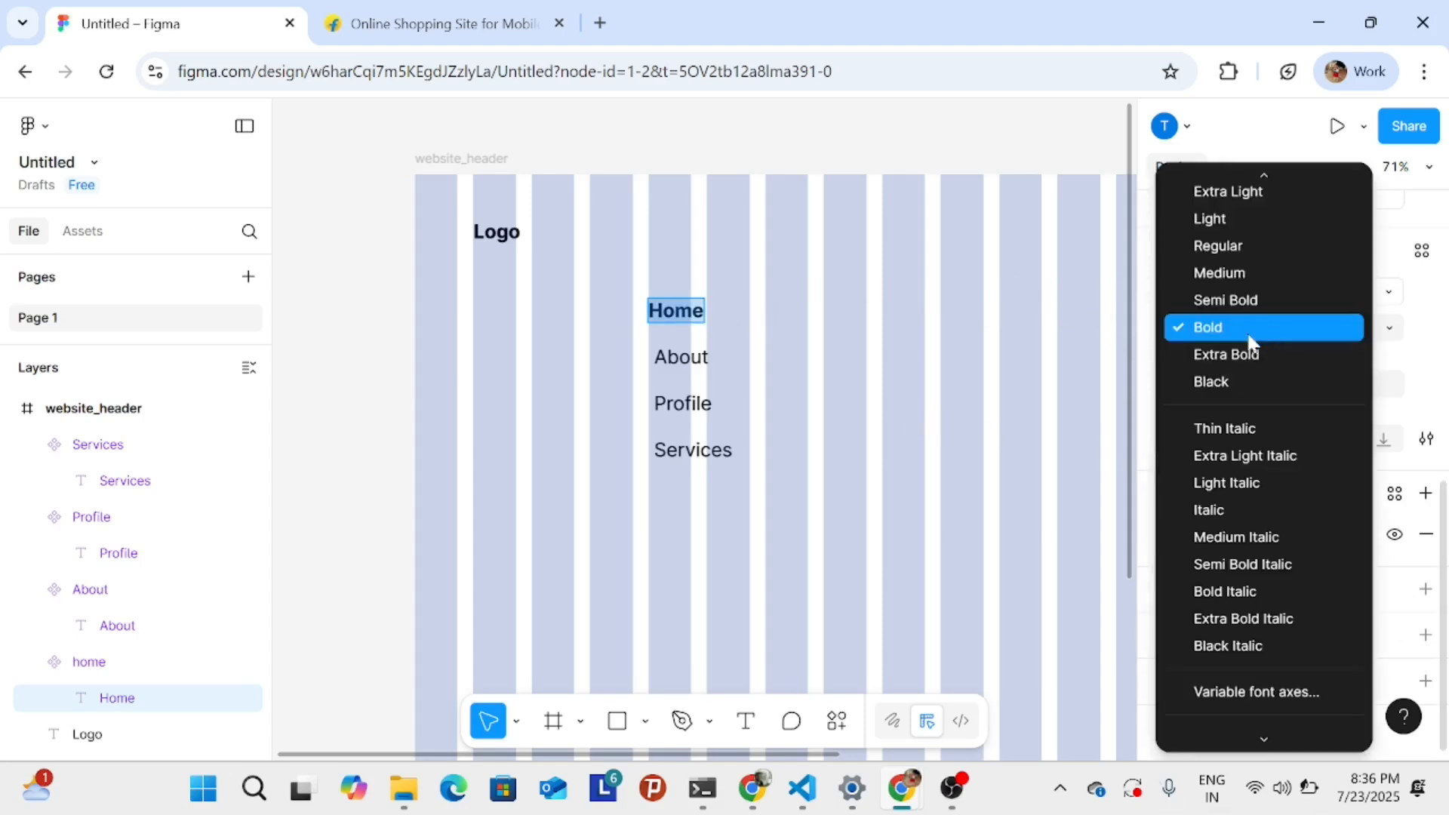
click(1215, 248)
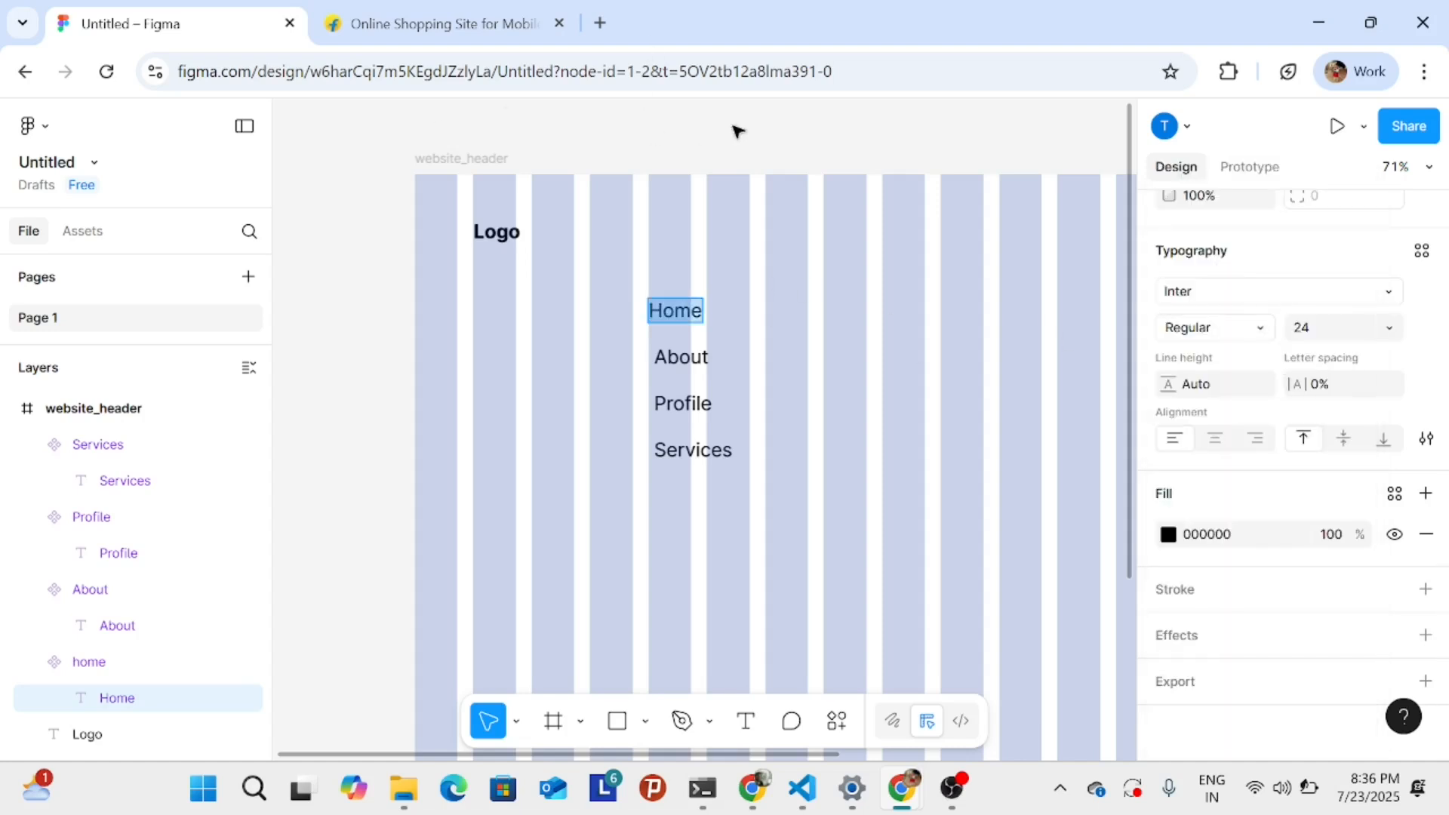
click(754, 138)
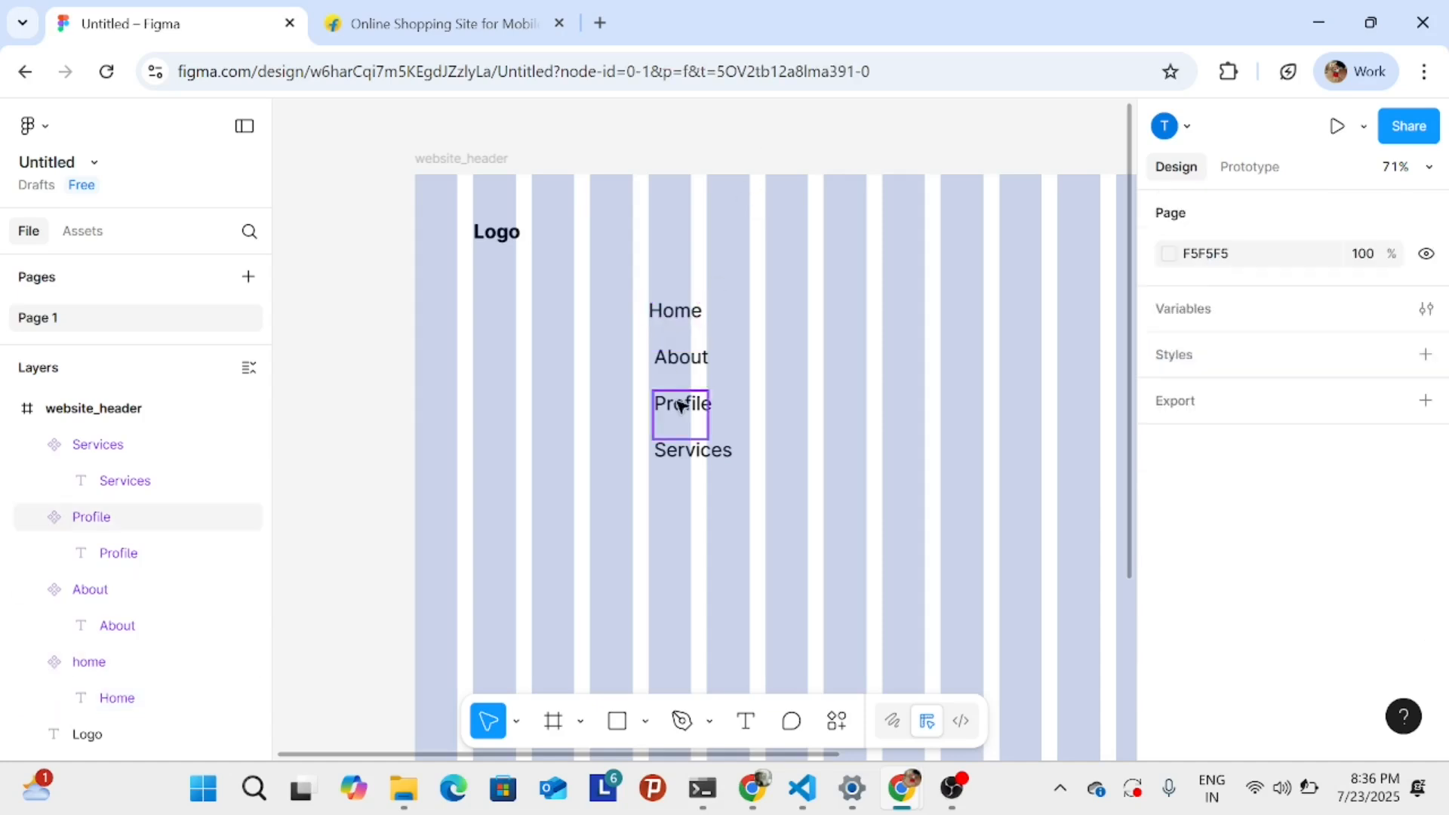
- Set only the letter "m" in the Home text to font size 48
ctrl+scroll(682, 317, up, 5)
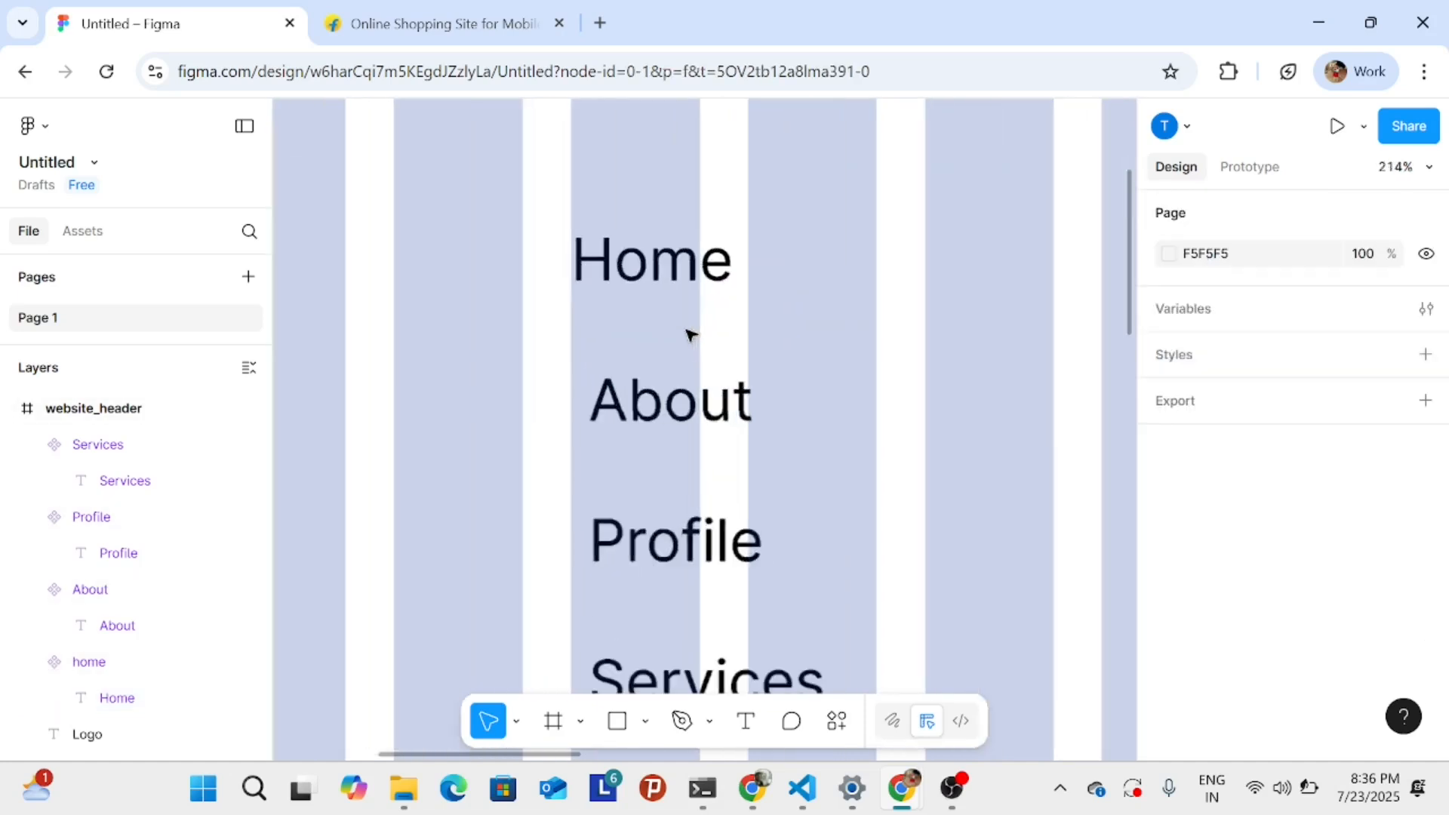
double_click(713, 273)
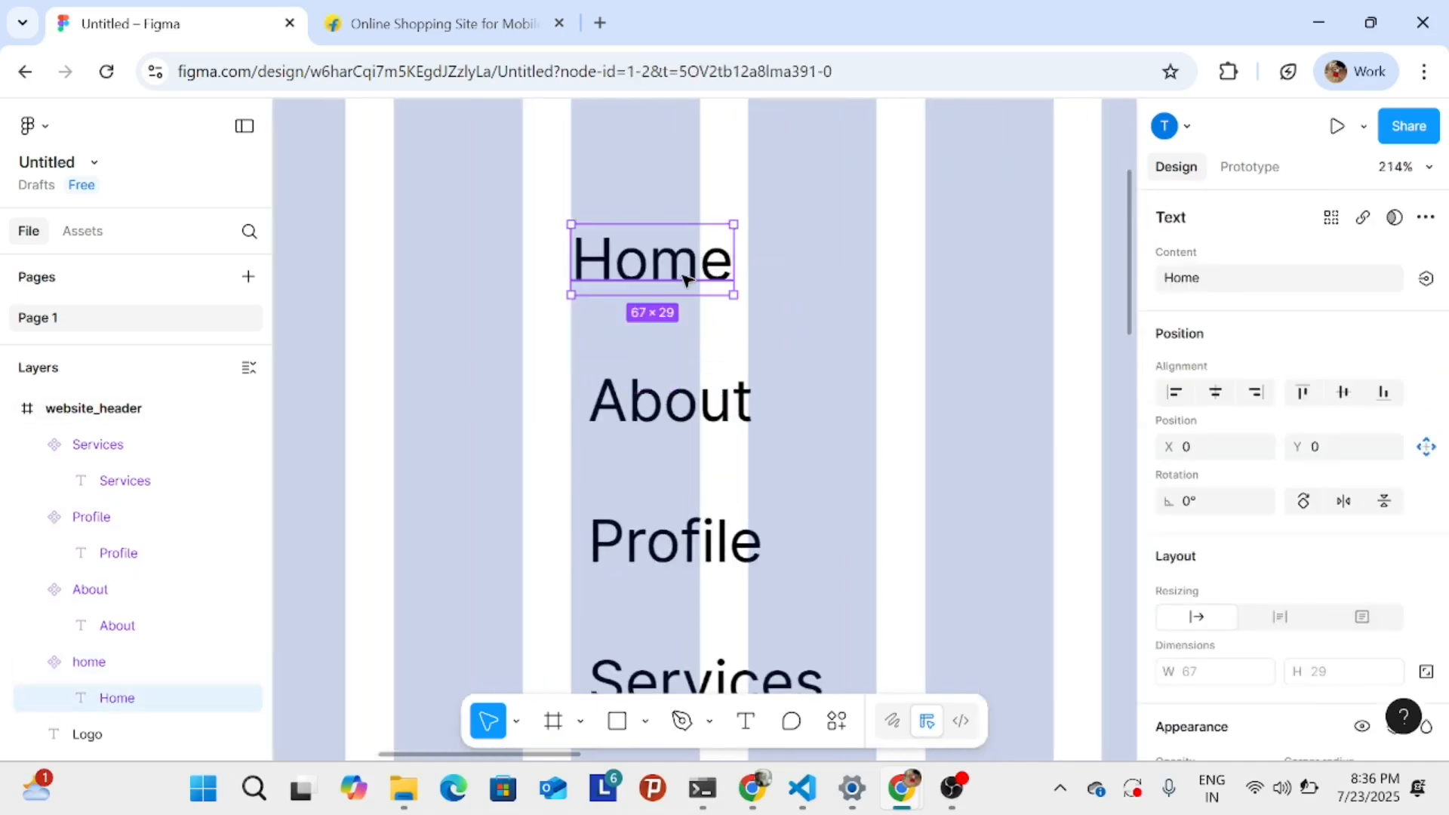
double_click(690, 272)
double_click(651, 262)
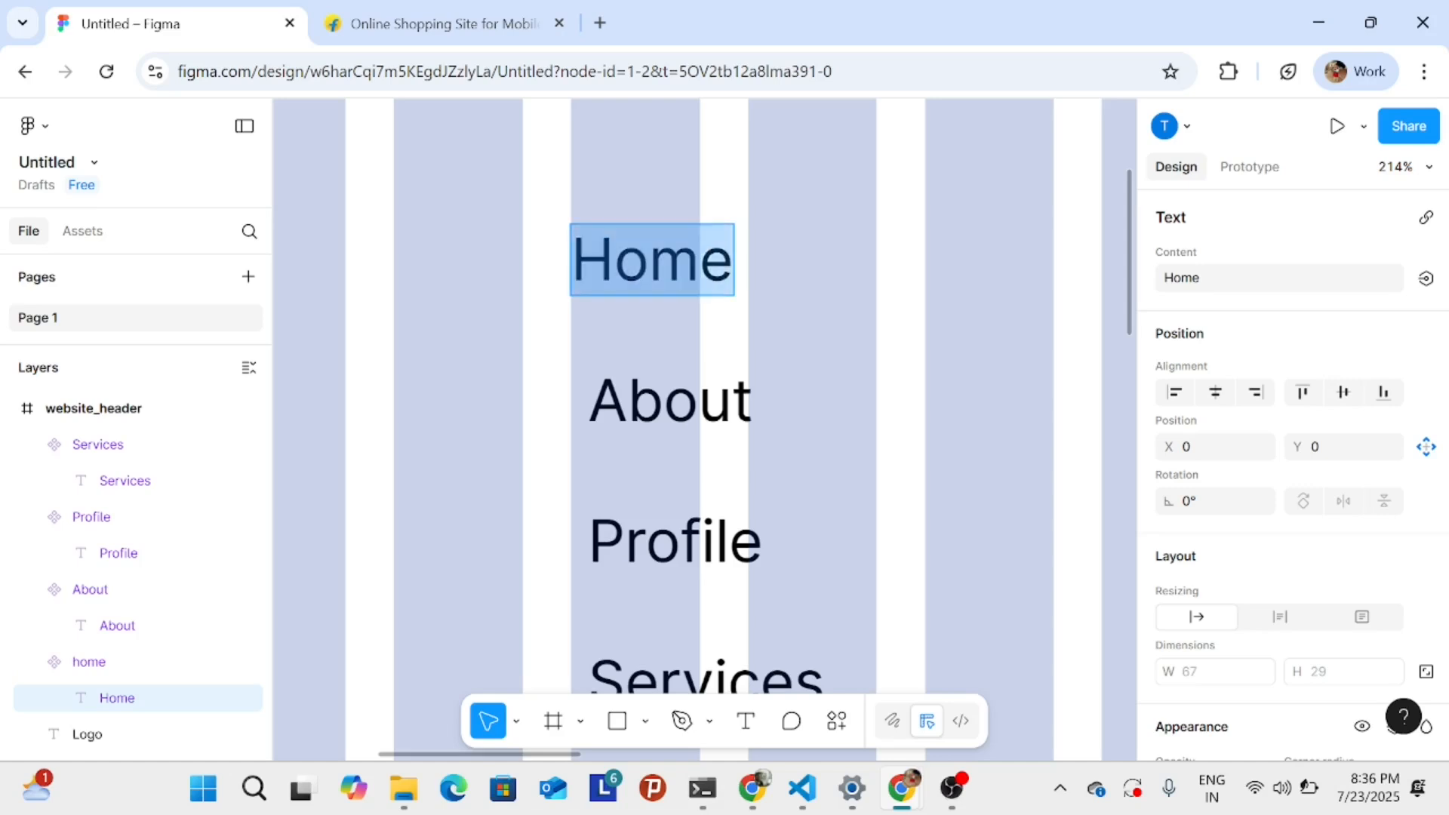
click(650, 263)
key(shift+End)
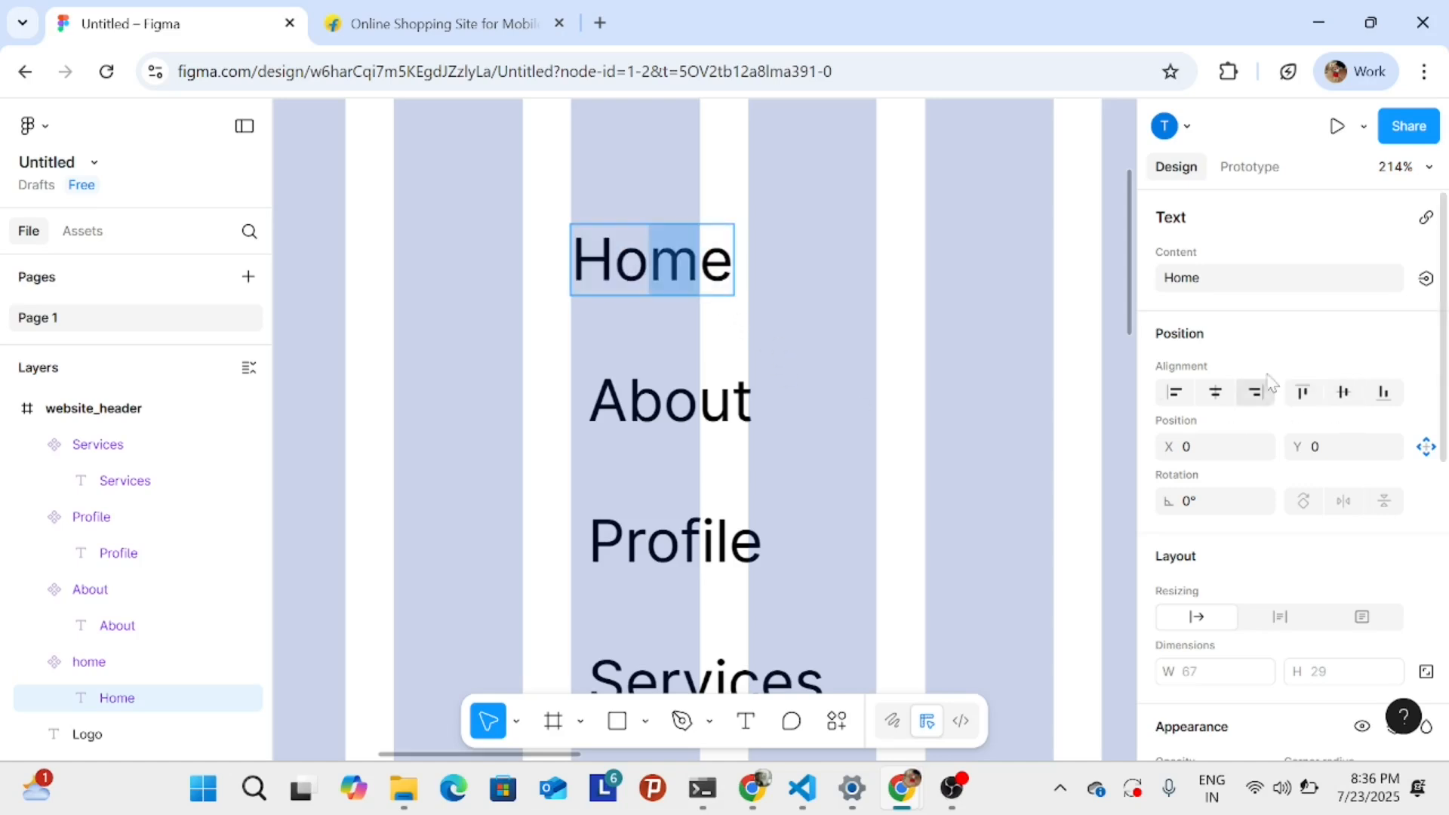
scroll(1229, 475, down, 5)
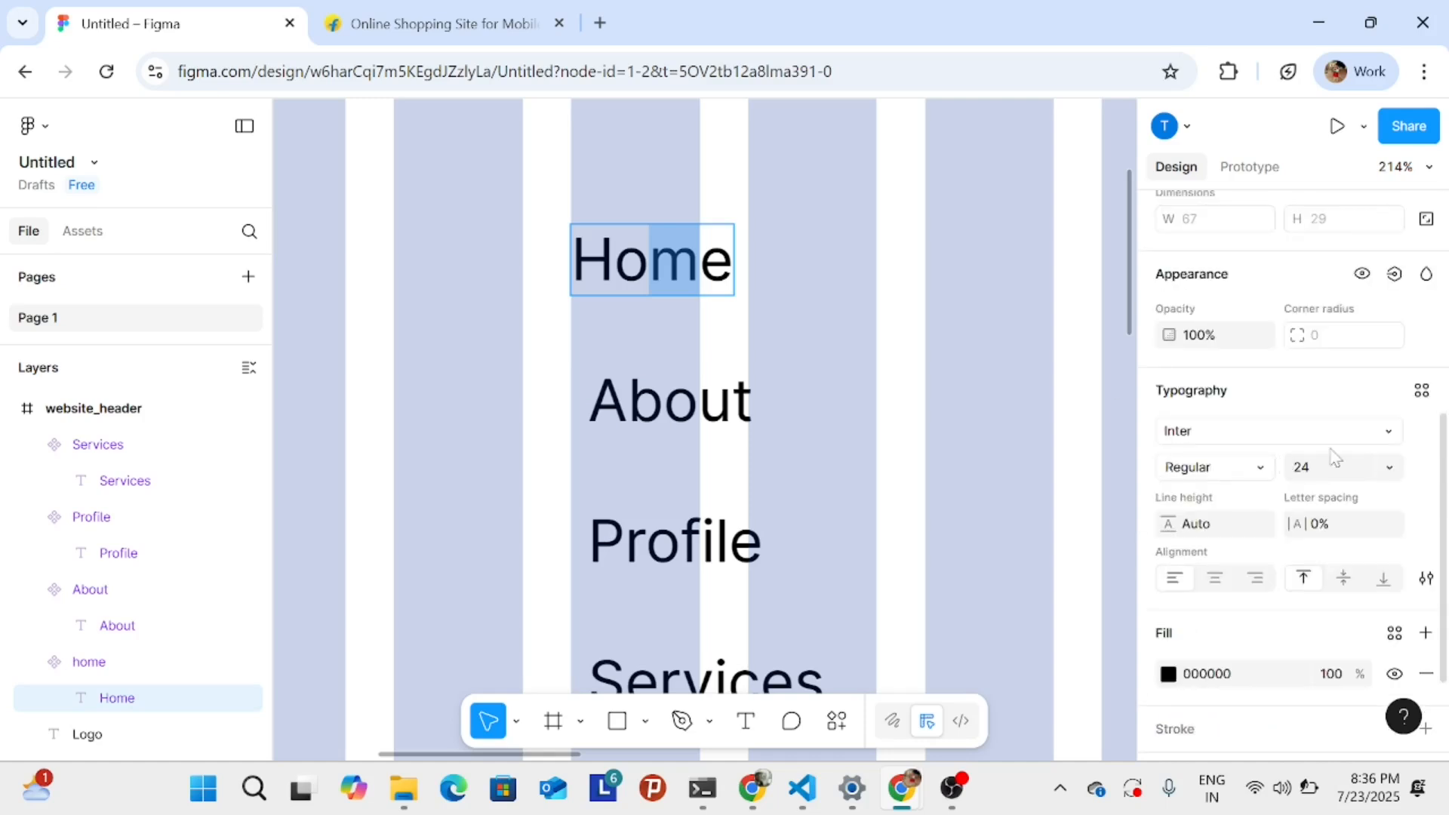
click(1390, 467)
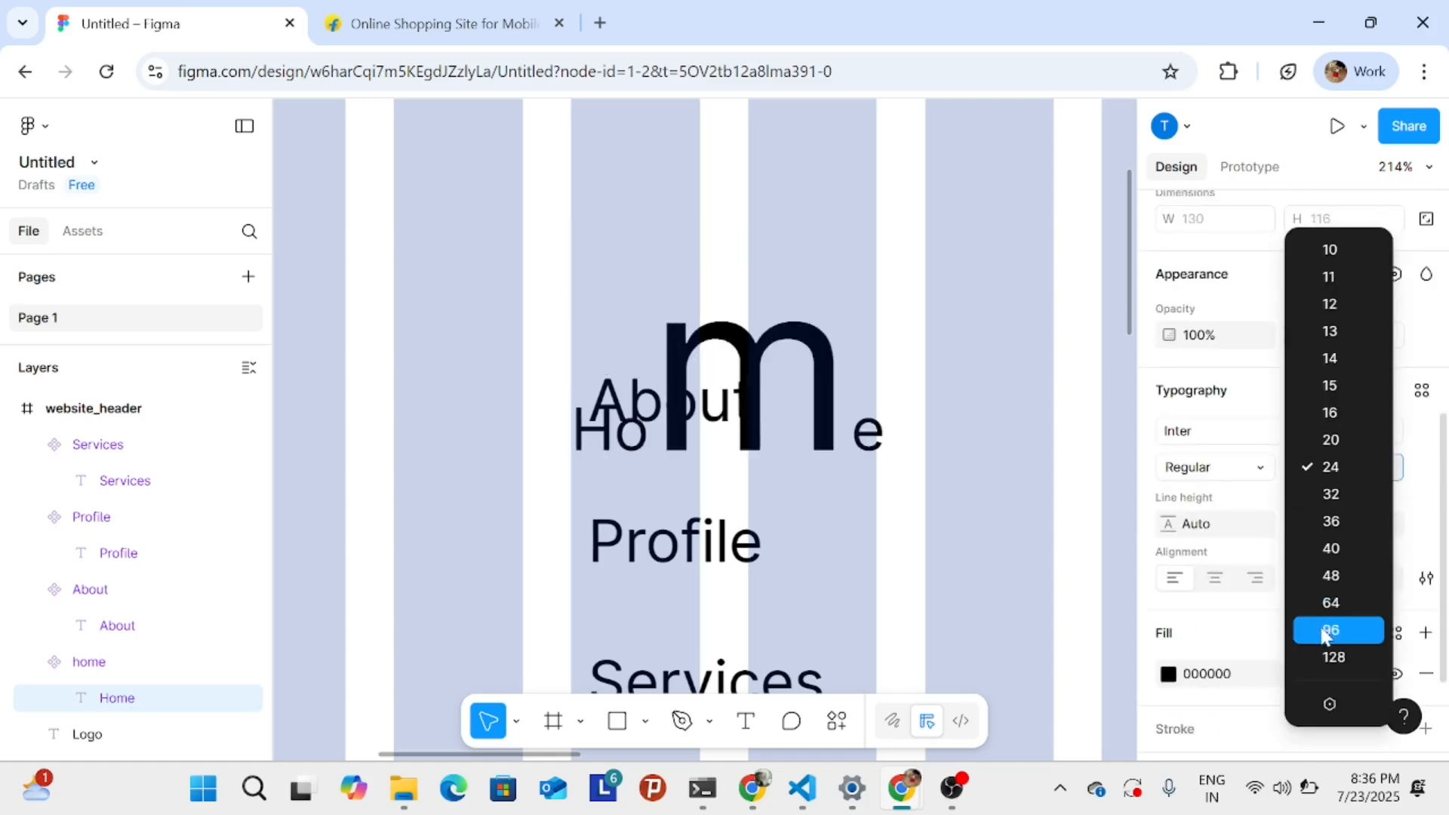
click(1328, 576)
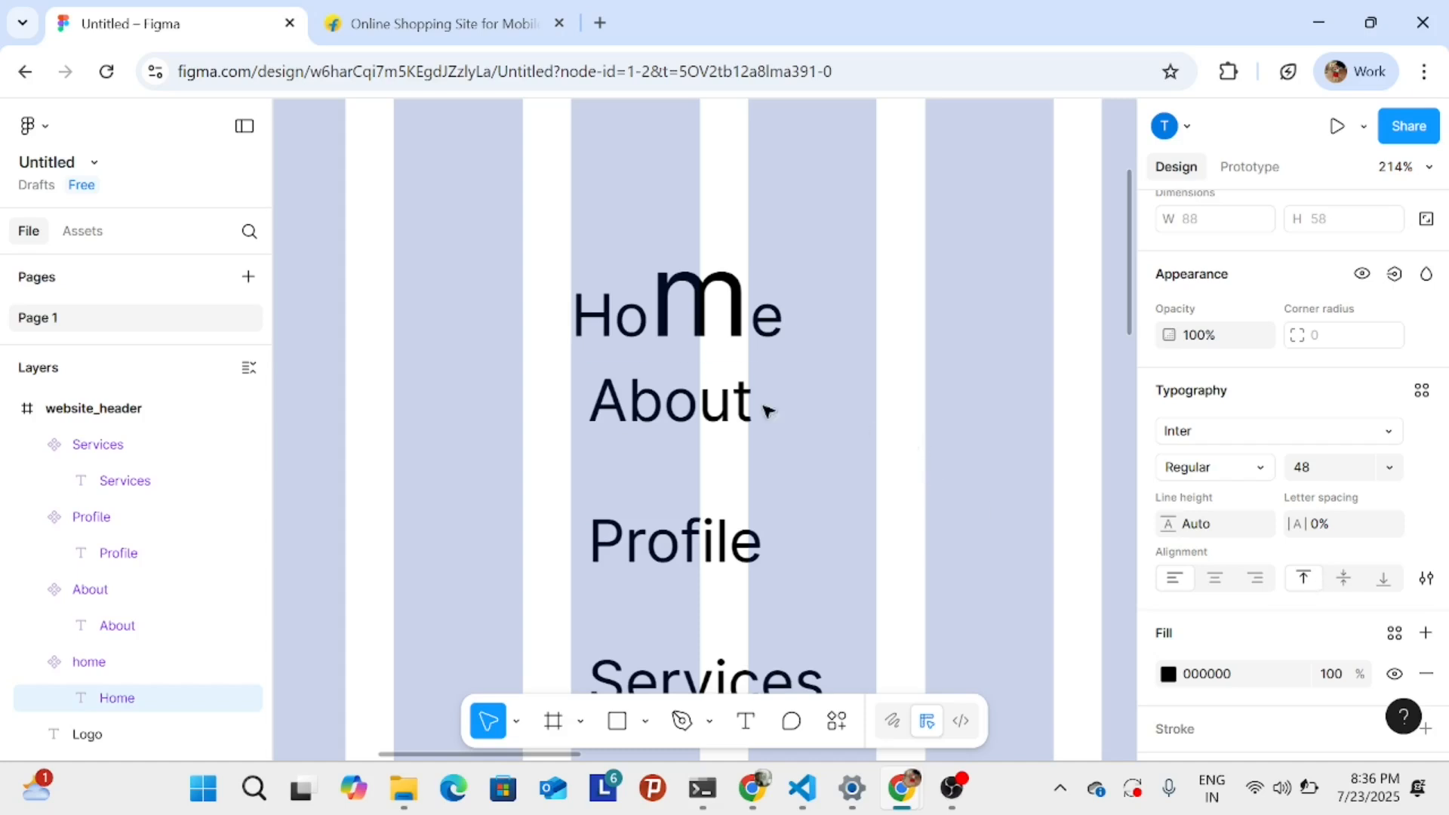
- Set the font size of the entire Home text to 24
click(749, 317)
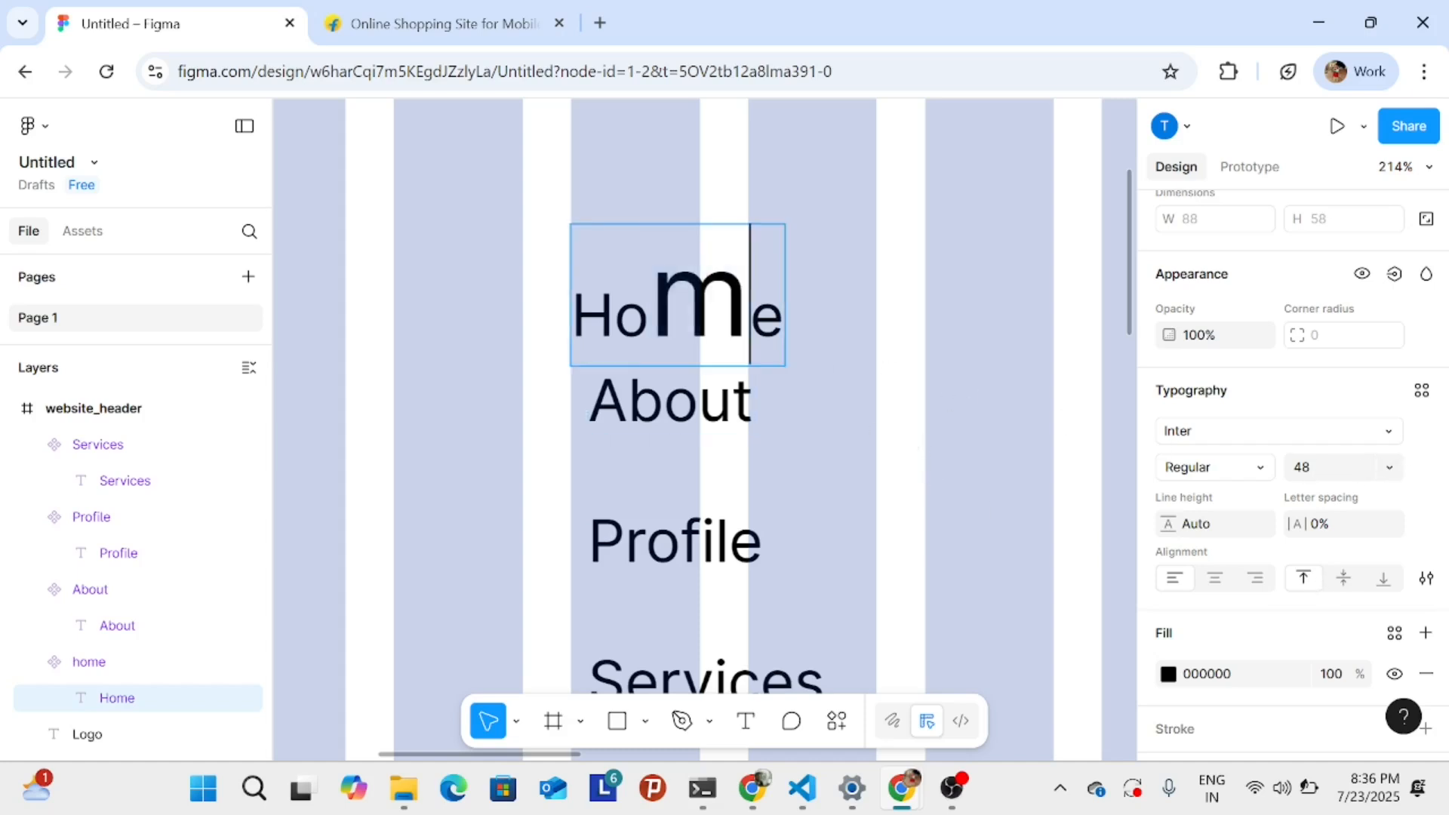
key(ctrl+a)
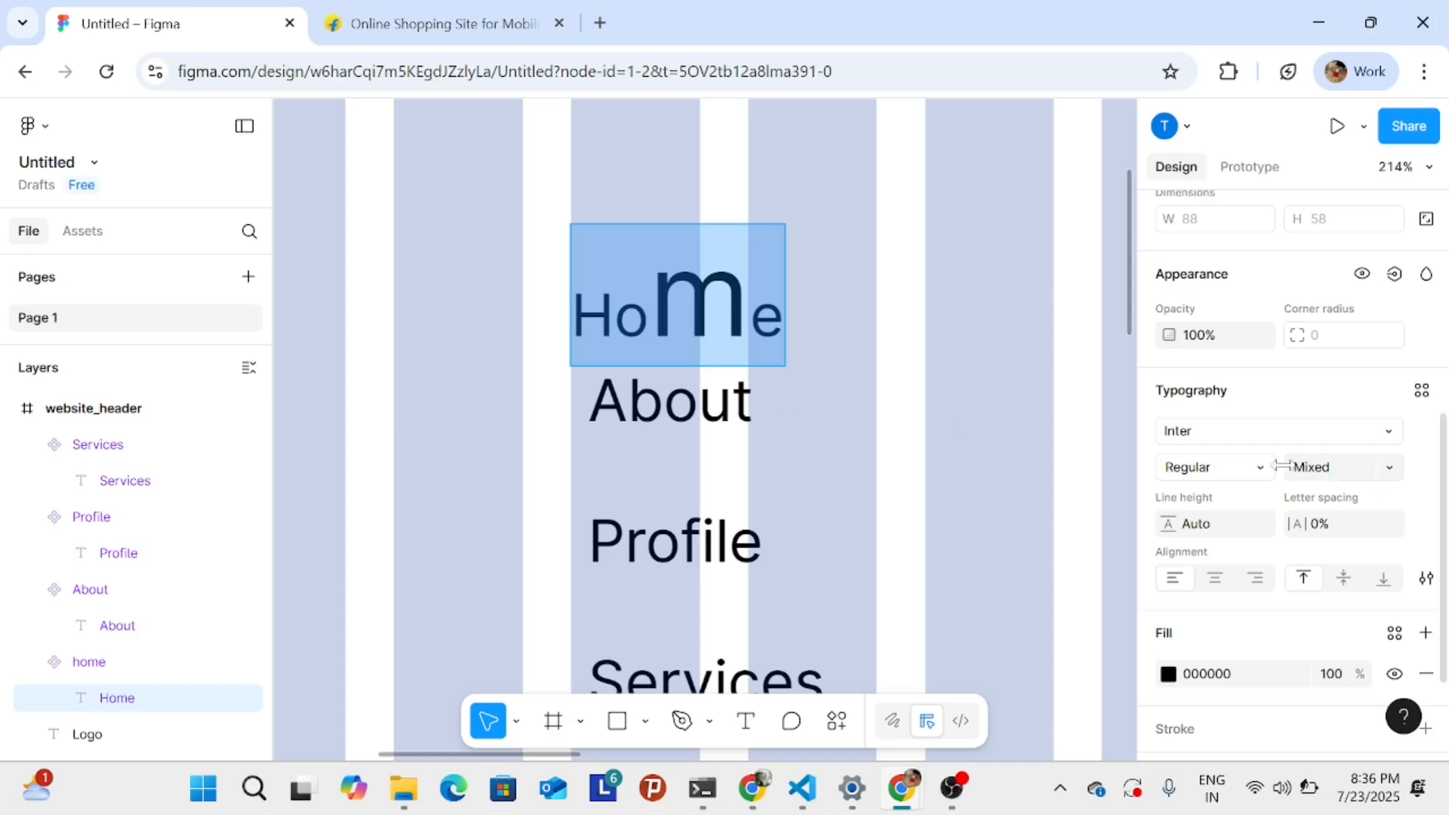
click(1389, 467)
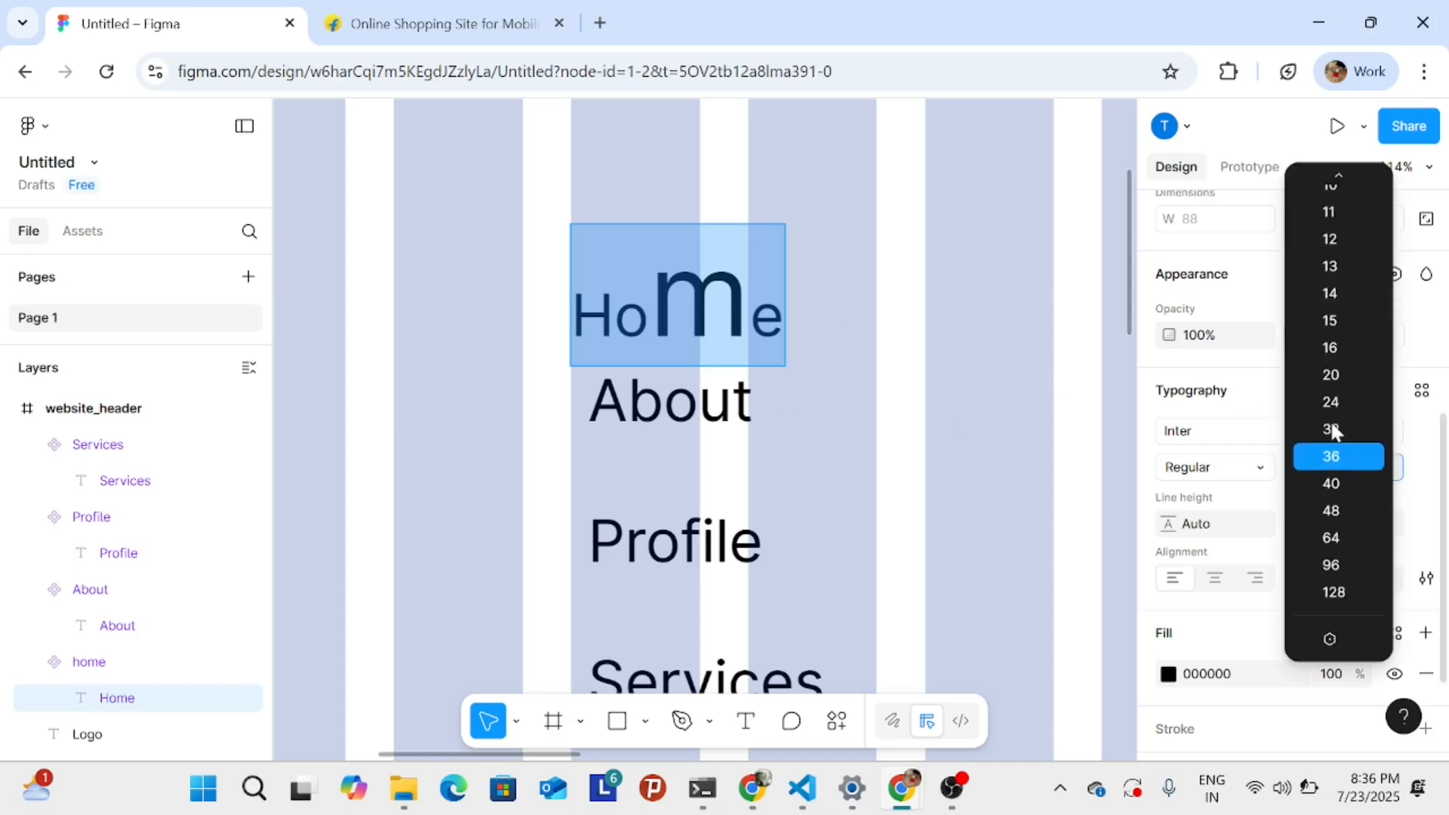
click(1328, 402)
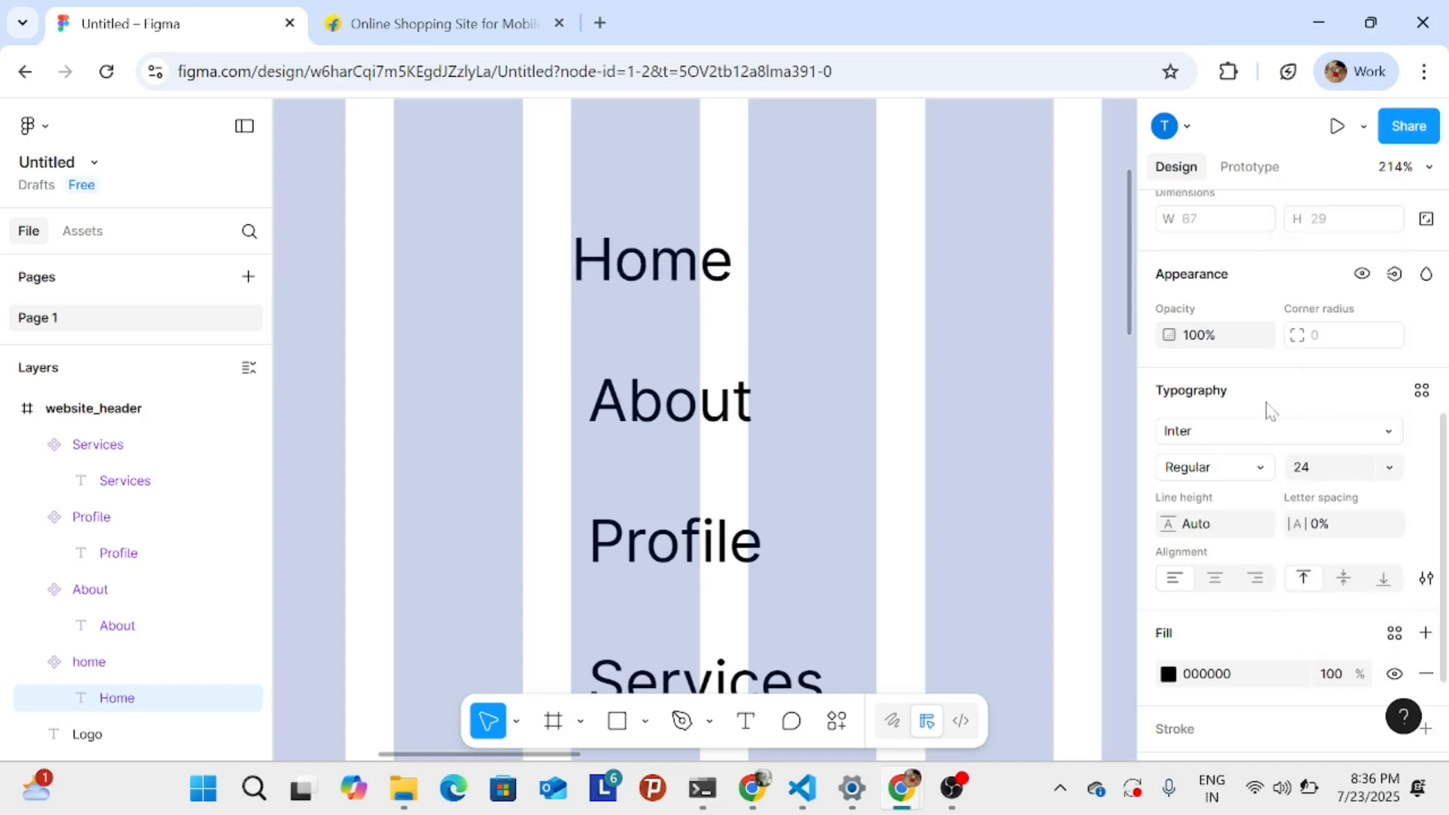
- Group the Home, About, Profile and Services components together
scroll(658, 393, down, 5)
scroll(656, 400, down, 5)
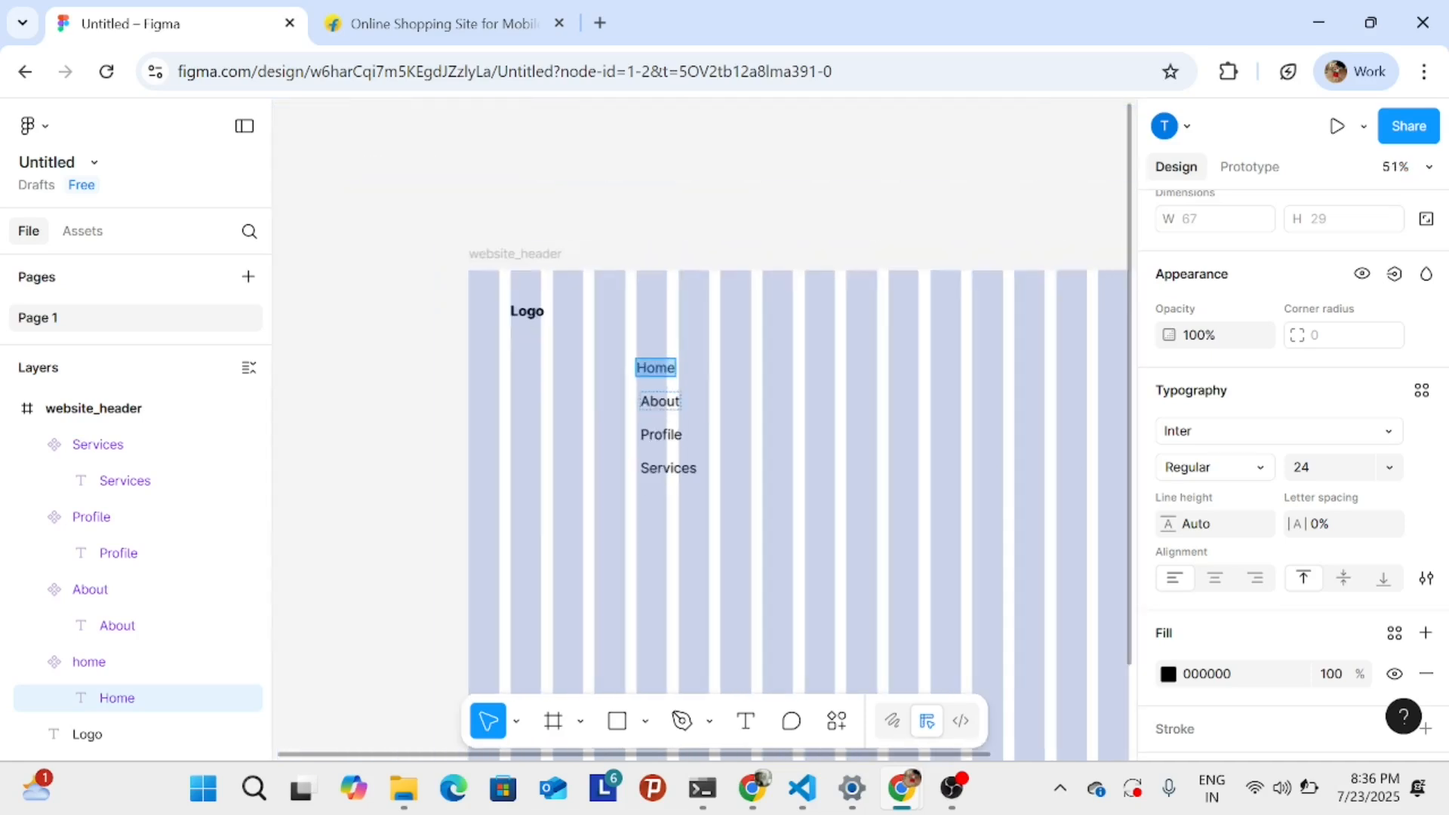
click(626, 348)
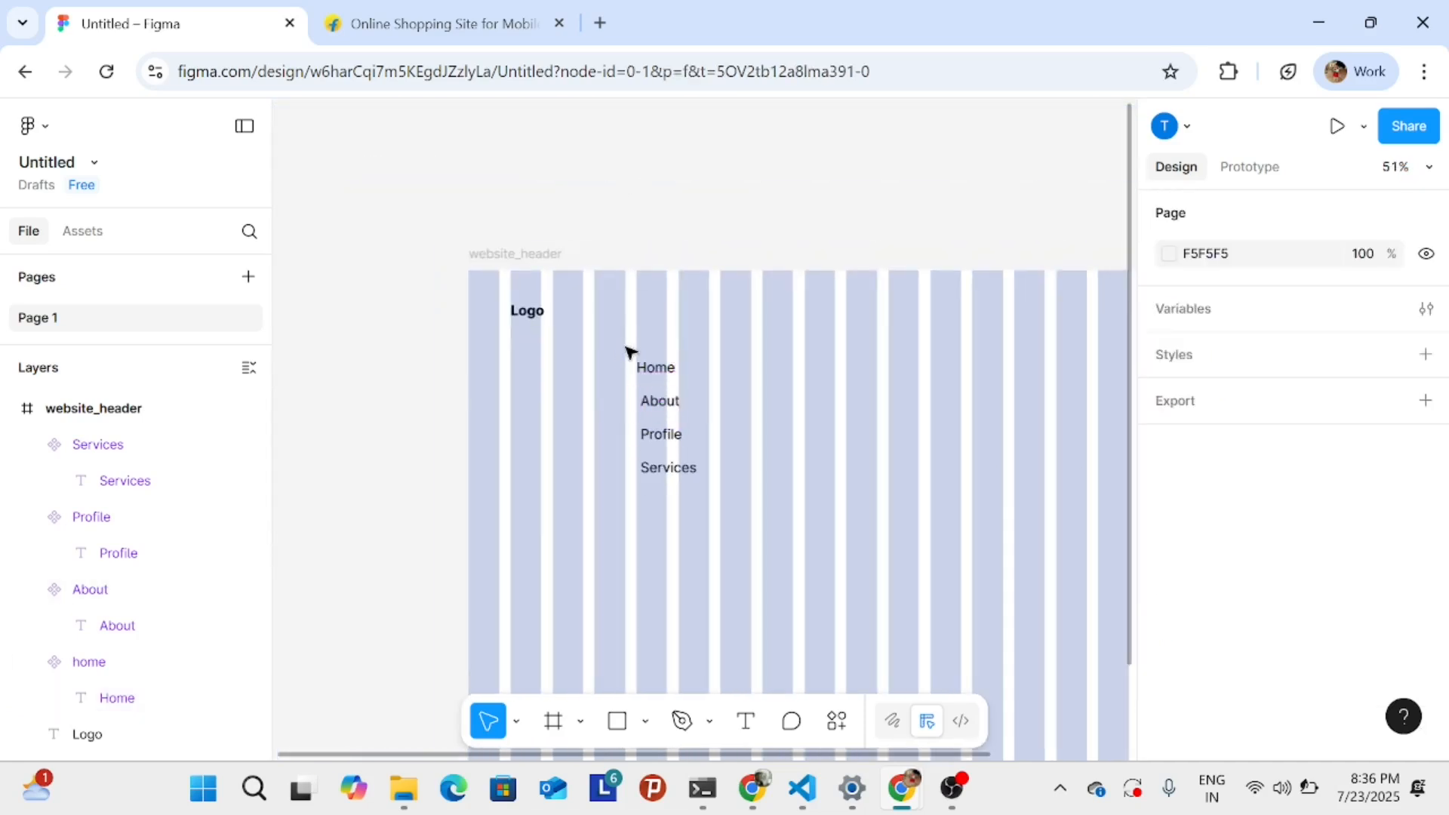
drag(621, 347, 746, 522)
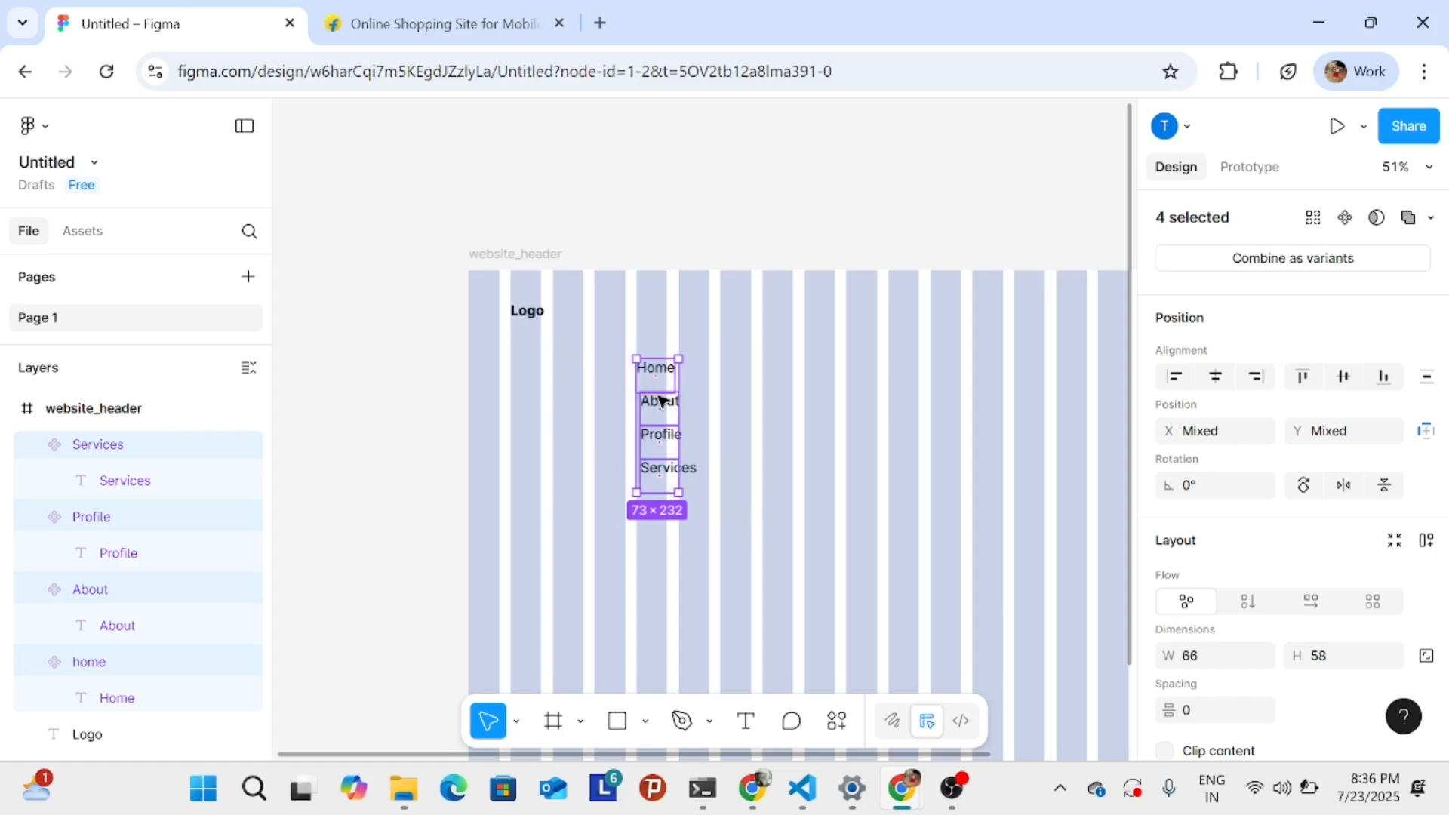
key(ctrl+g)
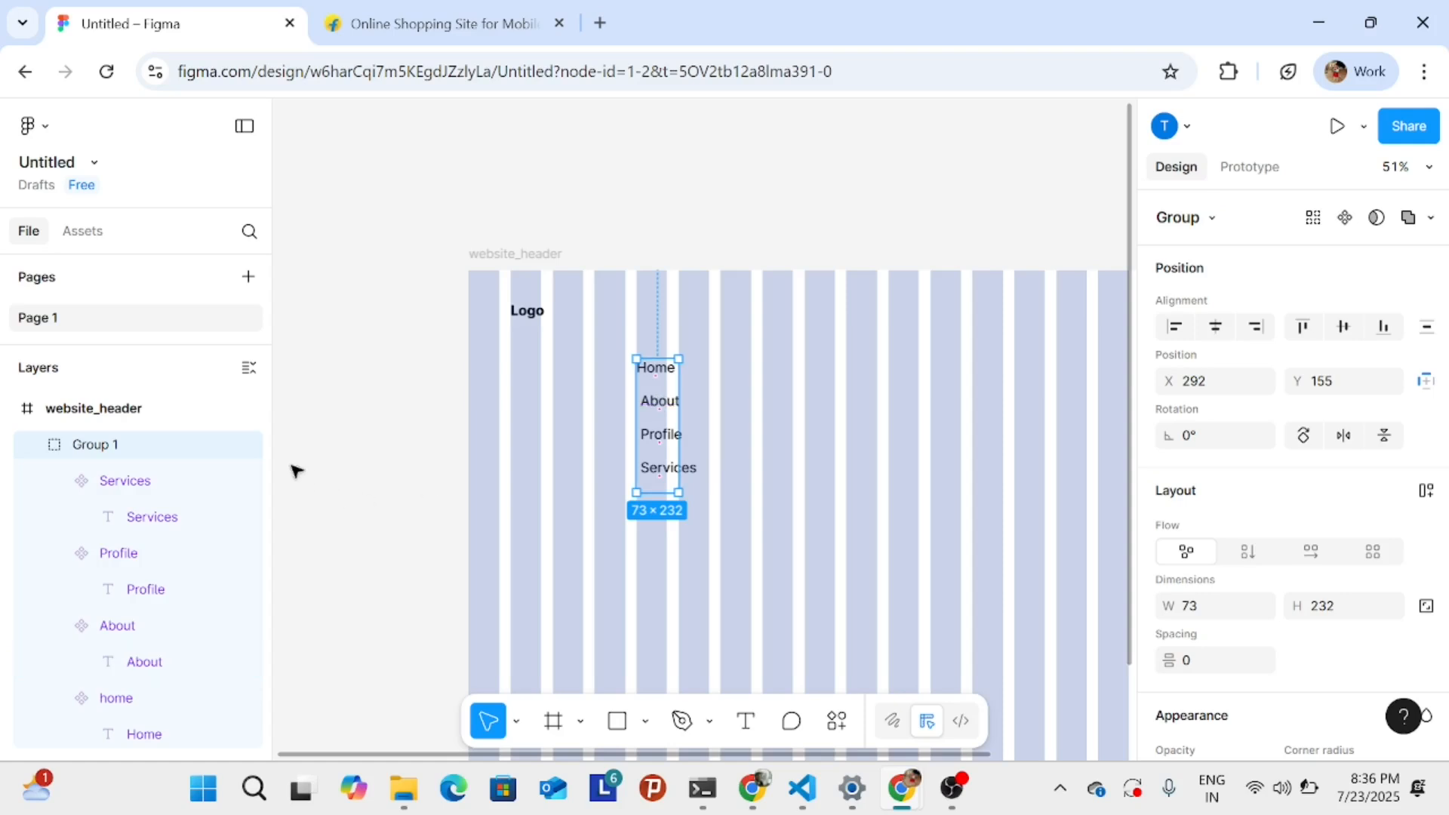
- Collapse the Services, Profile, About and home components in the layer list, along with the group that contains them
click(37, 444)
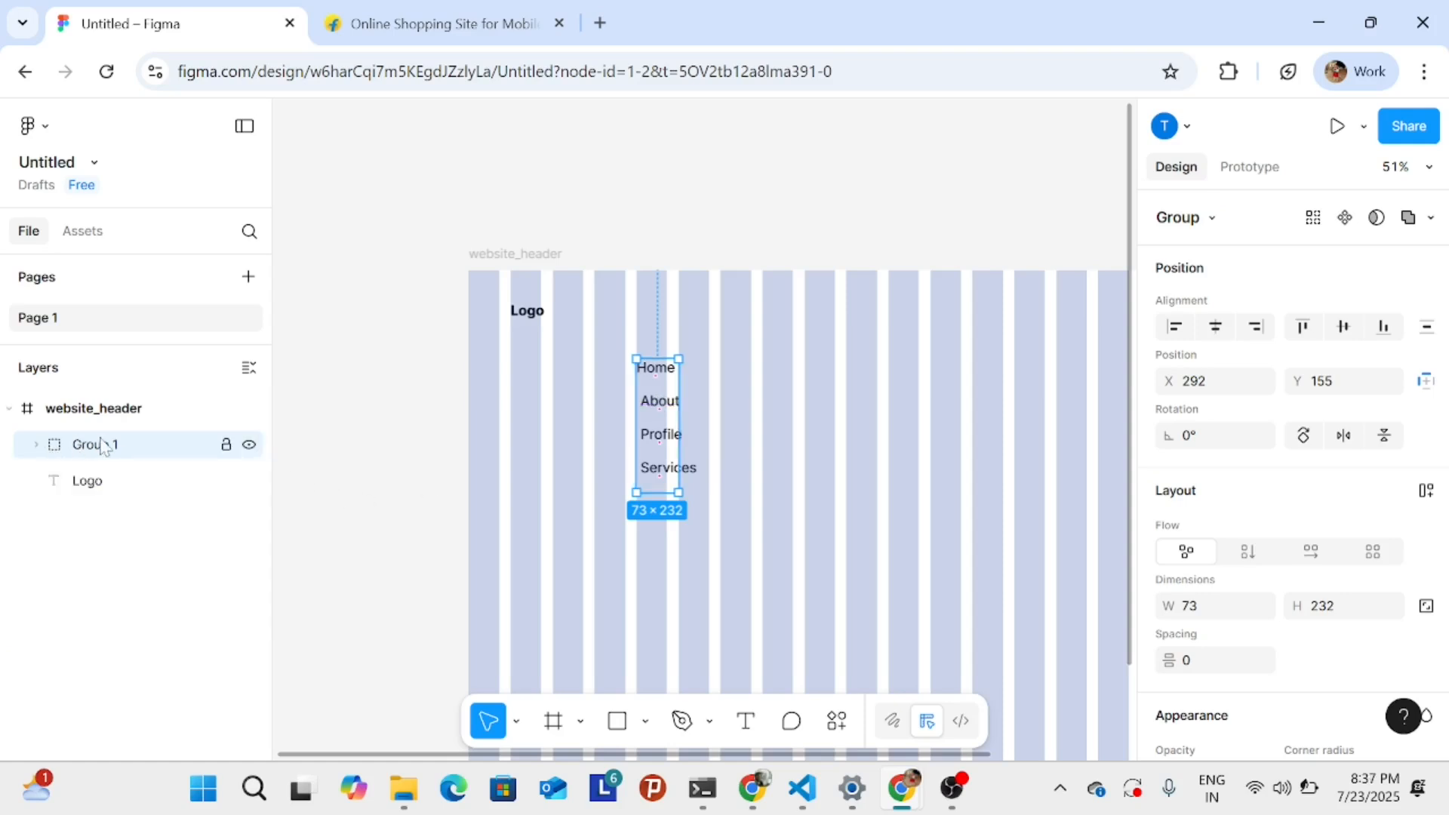
click(37, 444)
click(63, 481)
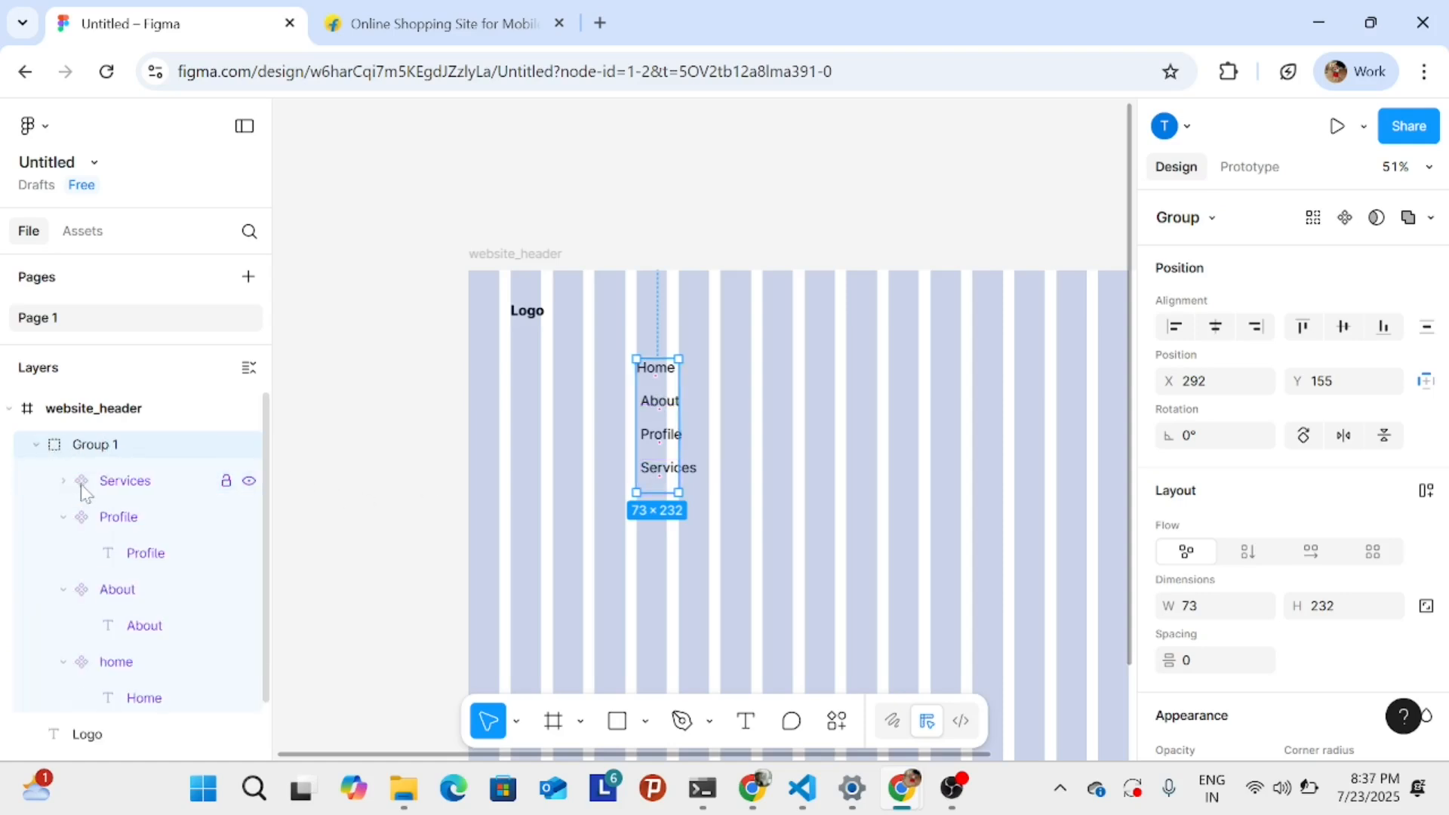
click(62, 517)
click(64, 553)
click(63, 589)
click(37, 445)
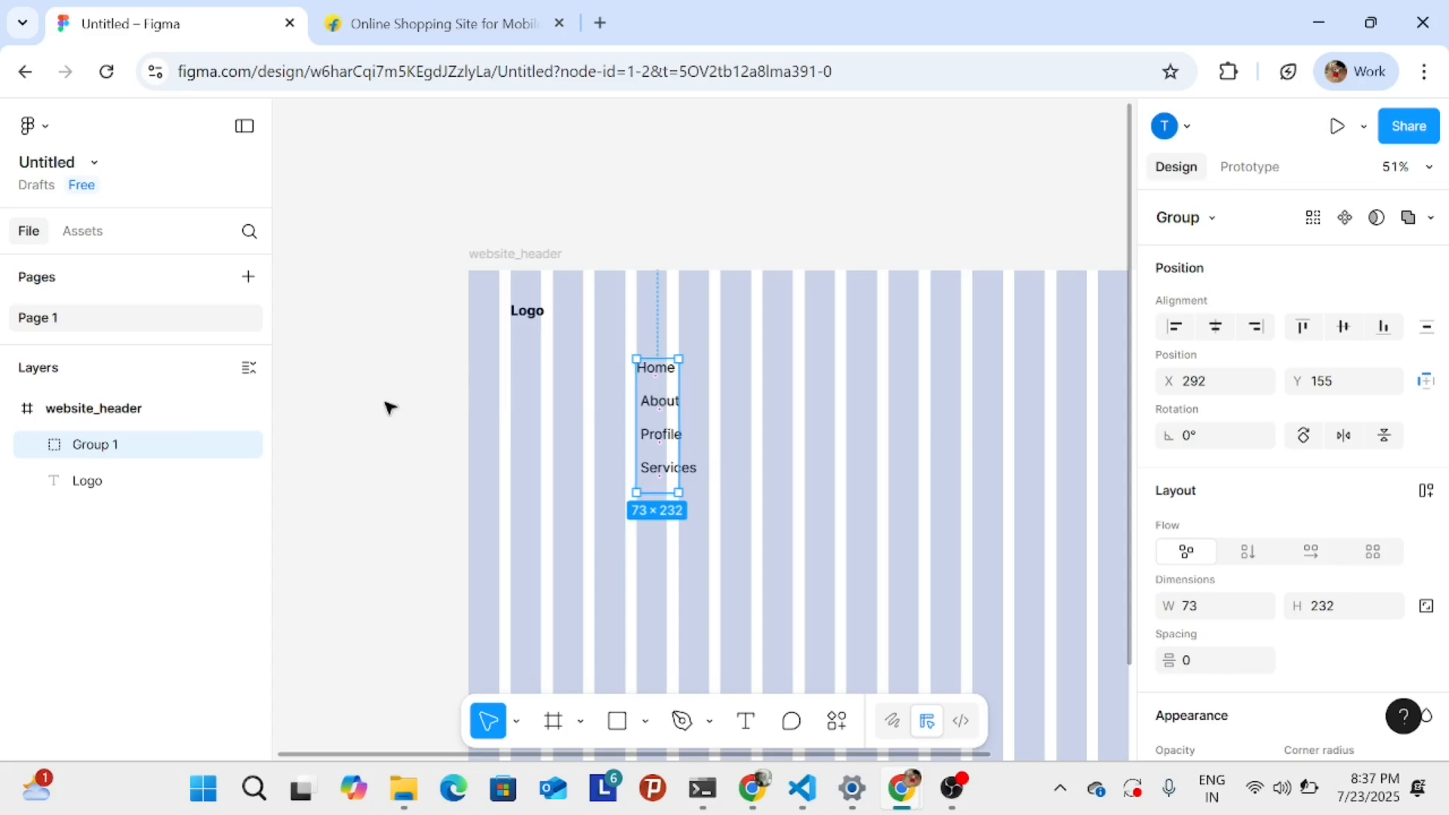
- Reposition the menu group below the logo's row at about X 438, Y 139, dismissing the low-battery alert
drag(659, 415, 973, 411)
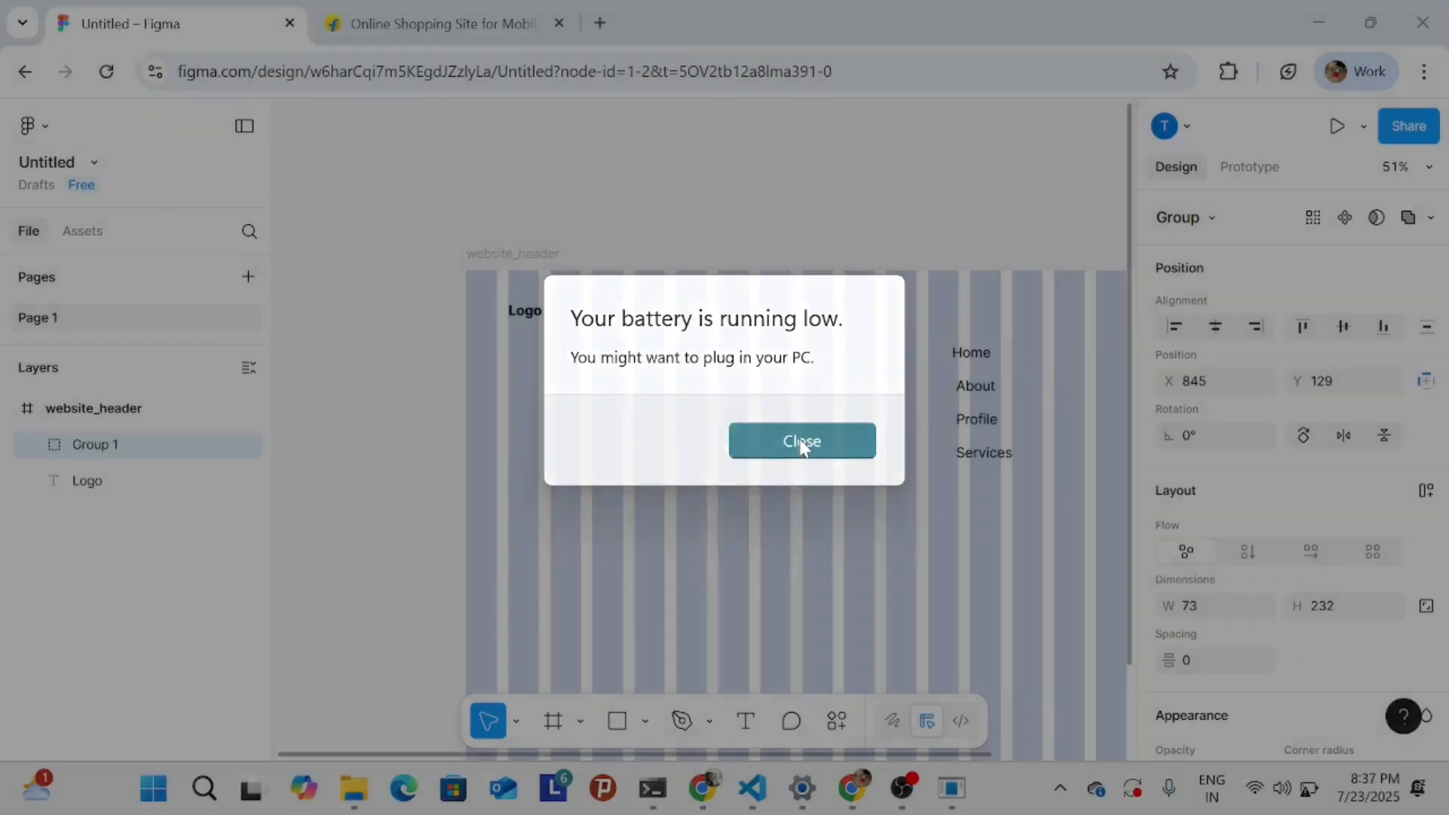
click(801, 441)
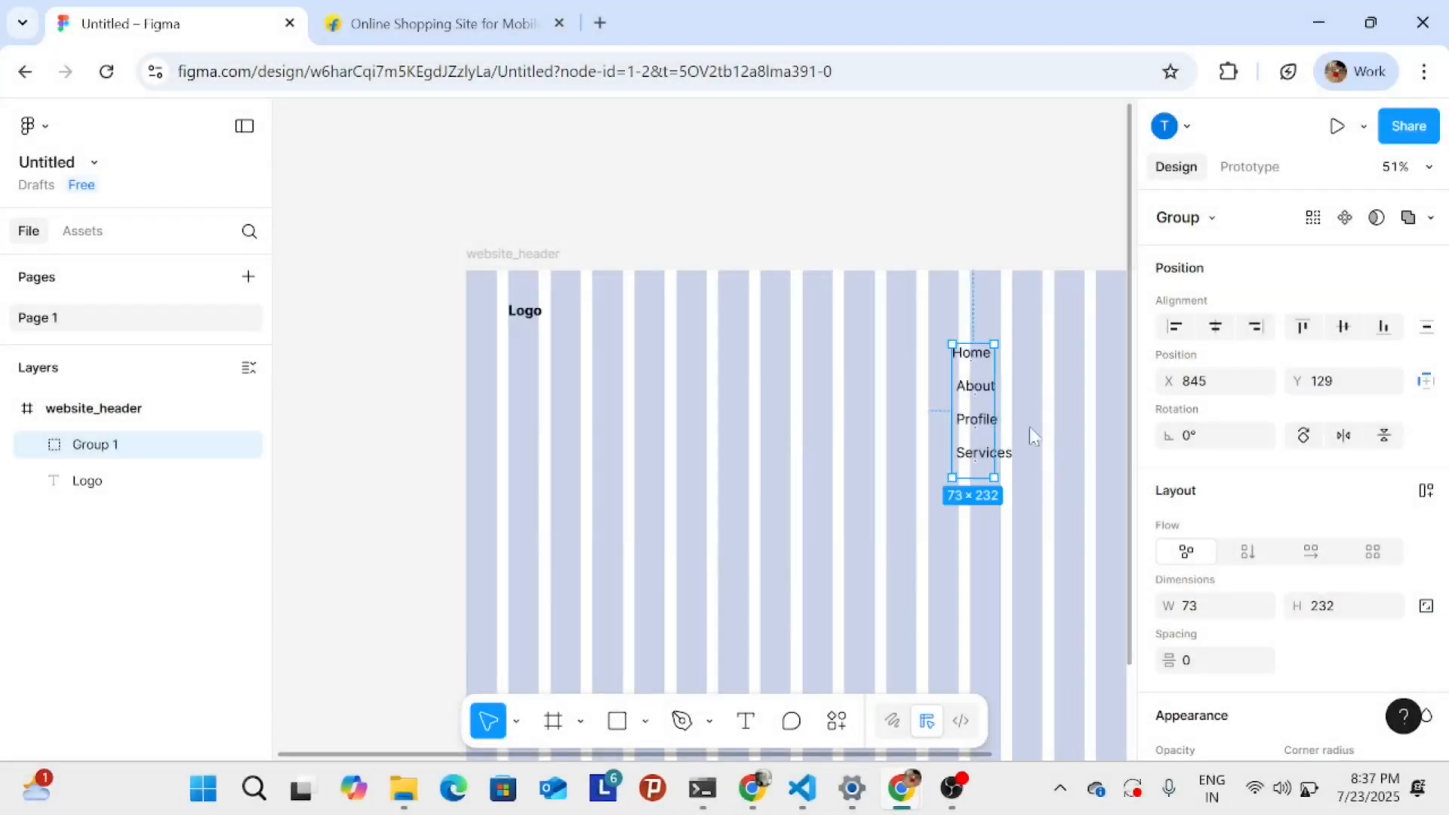
drag(977, 386, 744, 390)
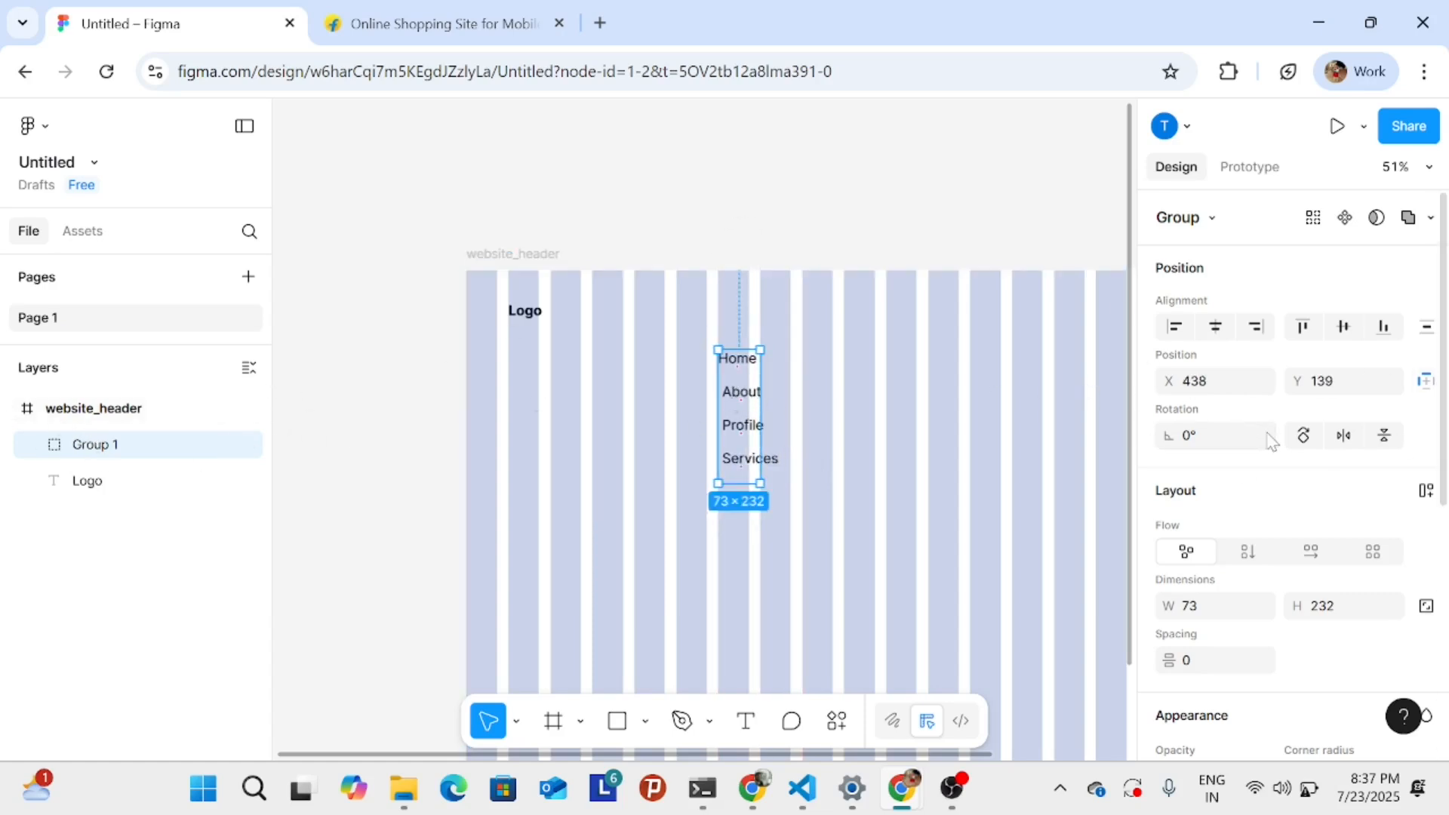
- Apply a horizontal auto layout flow to the menu group
scroll(1270, 439, down, 3)
scroll(1197, 557, down, 3)
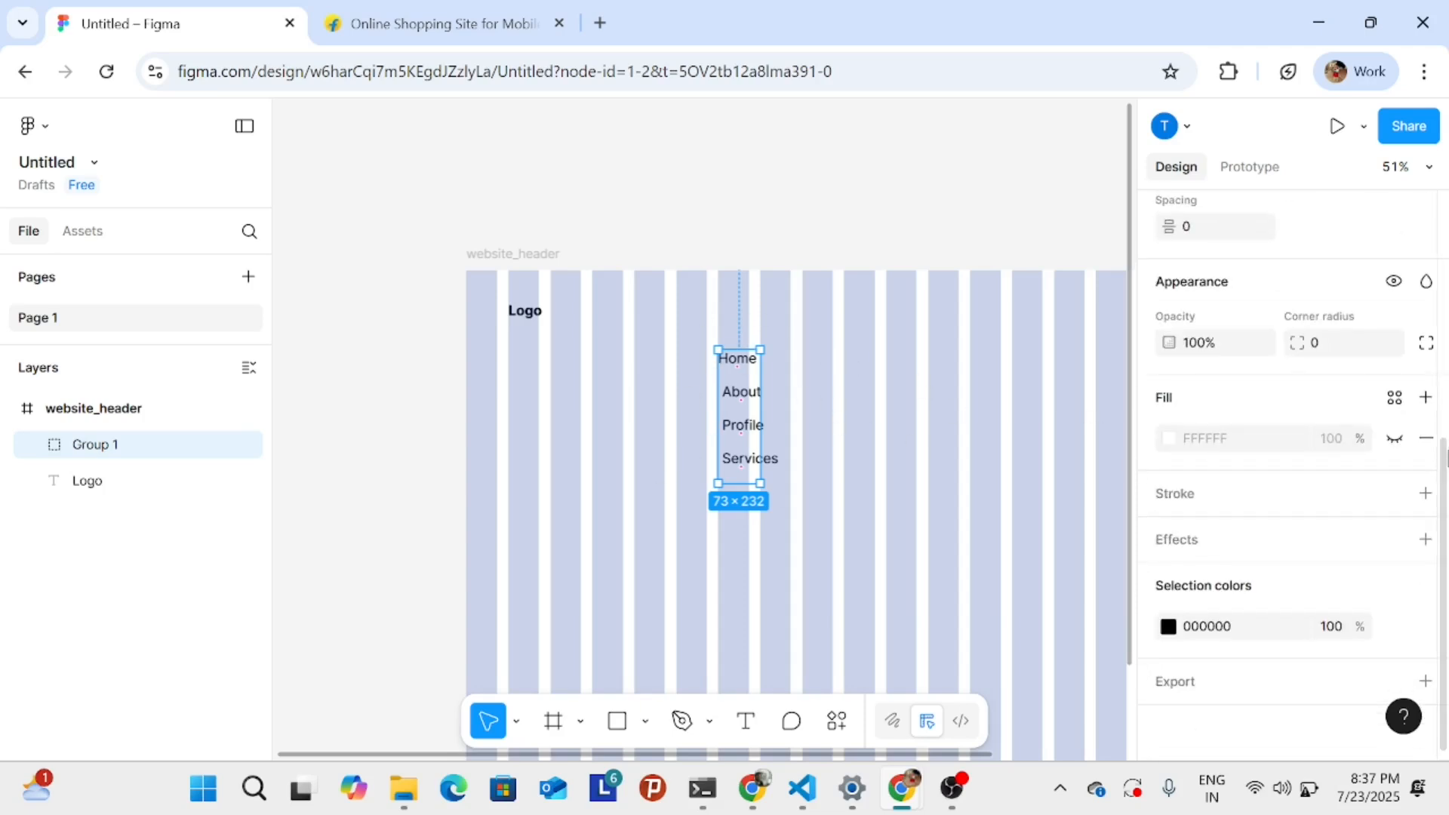
scroll(1268, 508, up, 6)
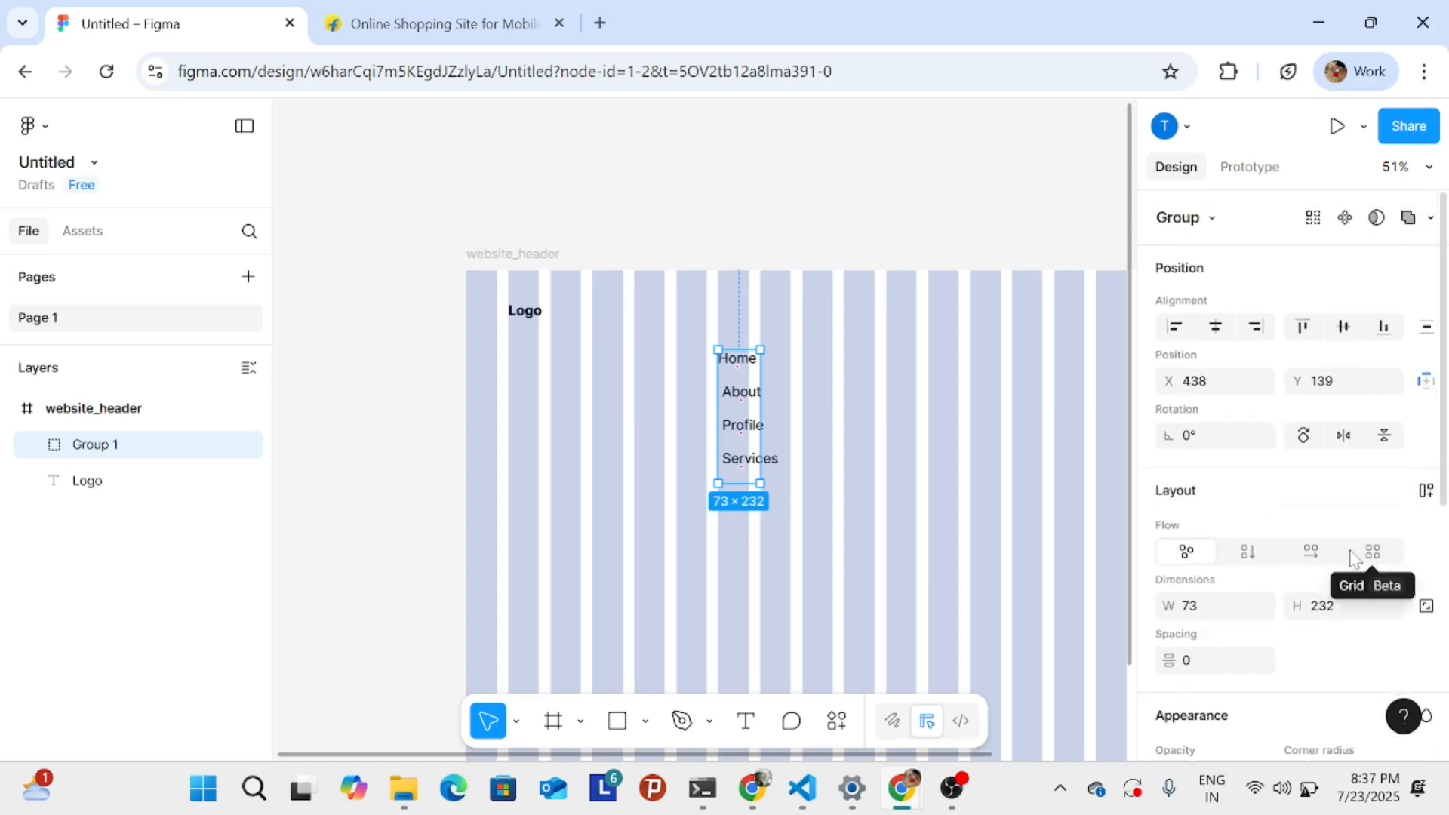
click(1314, 562)
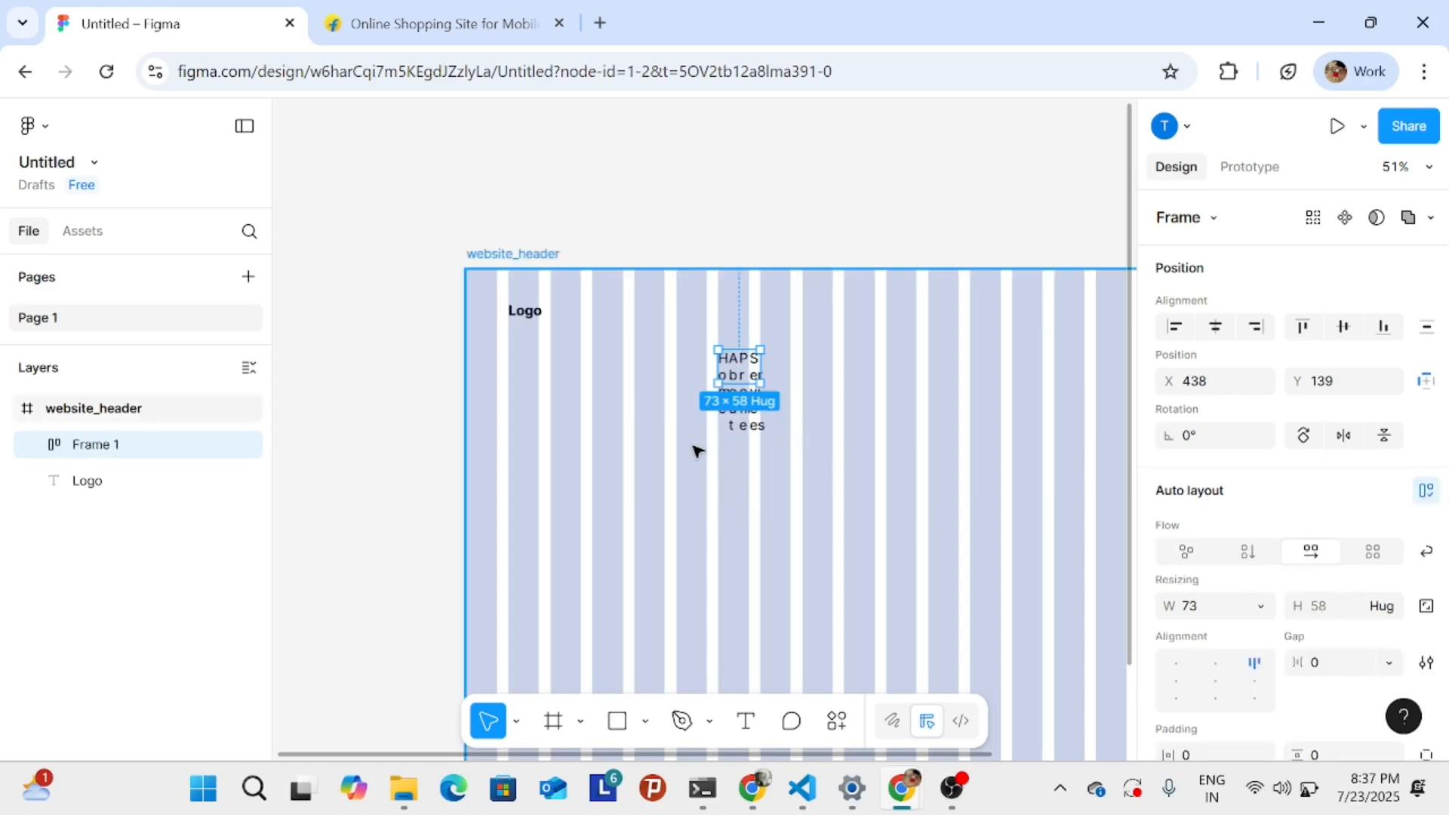
- Enlarge the menu's auto layout frame to about 541 × 73 so the four items spread out in one row
key(shift+0)
scroll(759, 458, up, 5)
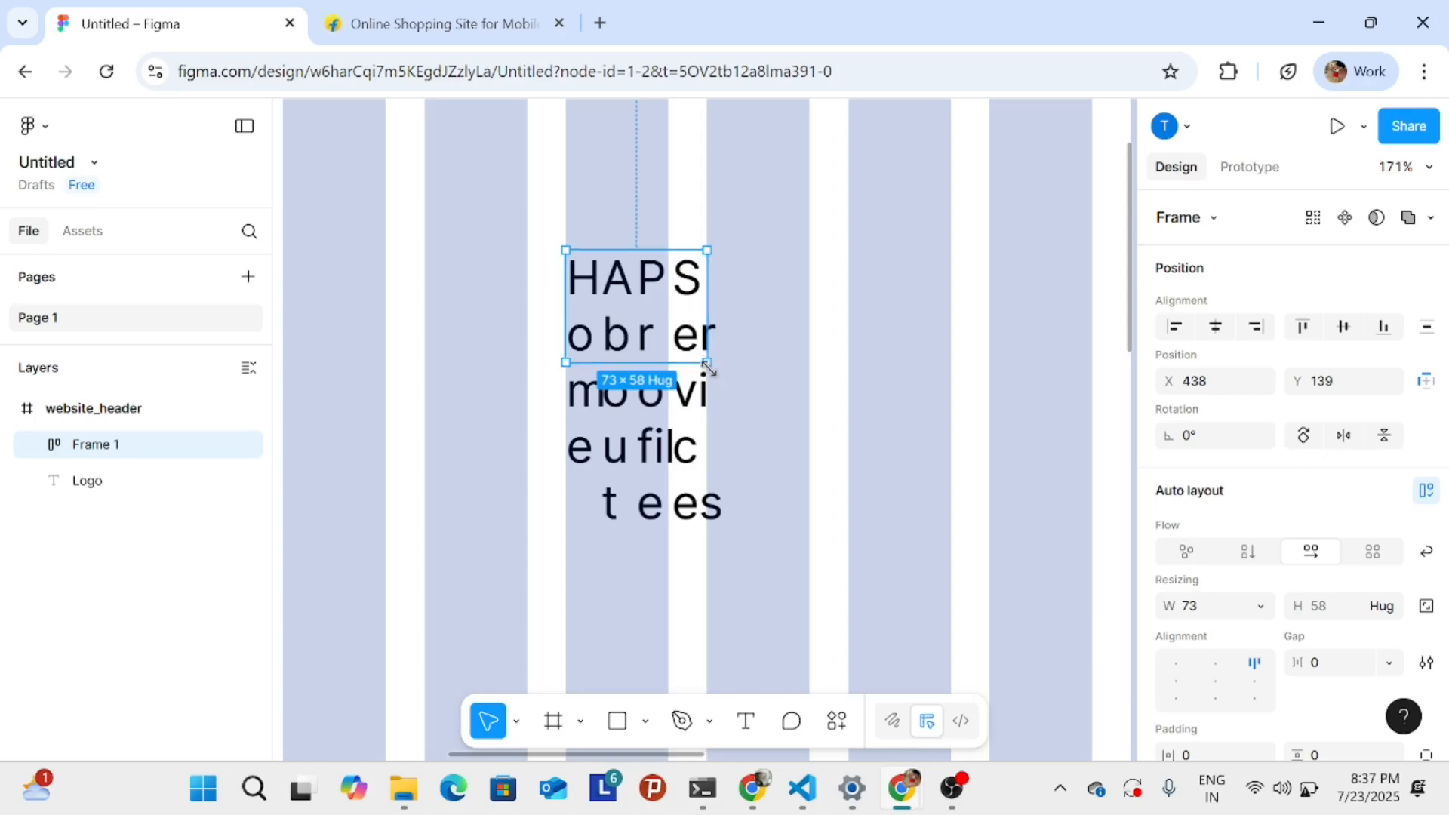
drag(733, 370, 1130, 404)
scroll(918, 412, down, 5)
scroll(861, 396, down, 5)
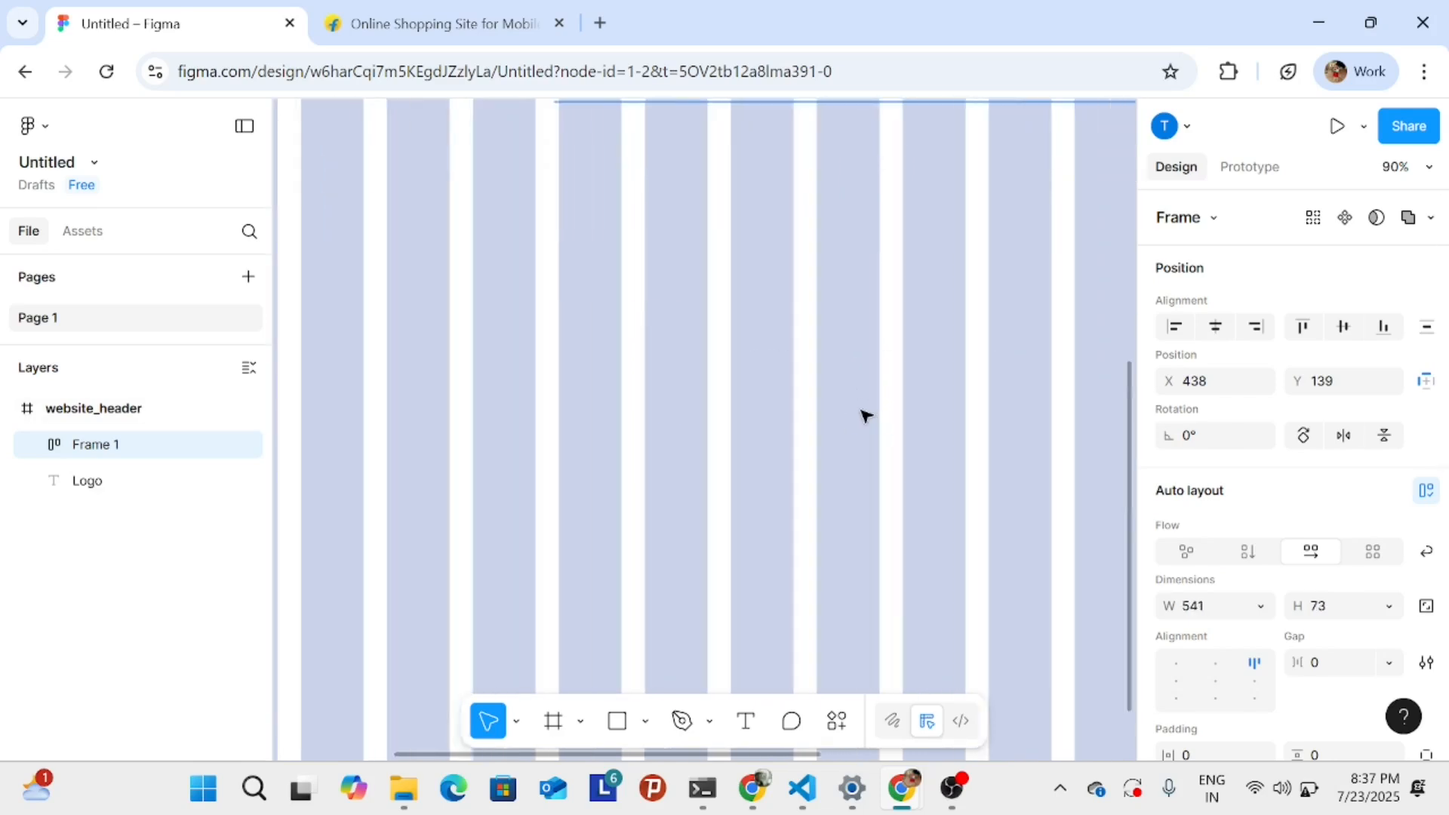
scroll(866, 424, down, 5)
scroll(773, 556, up, 2)
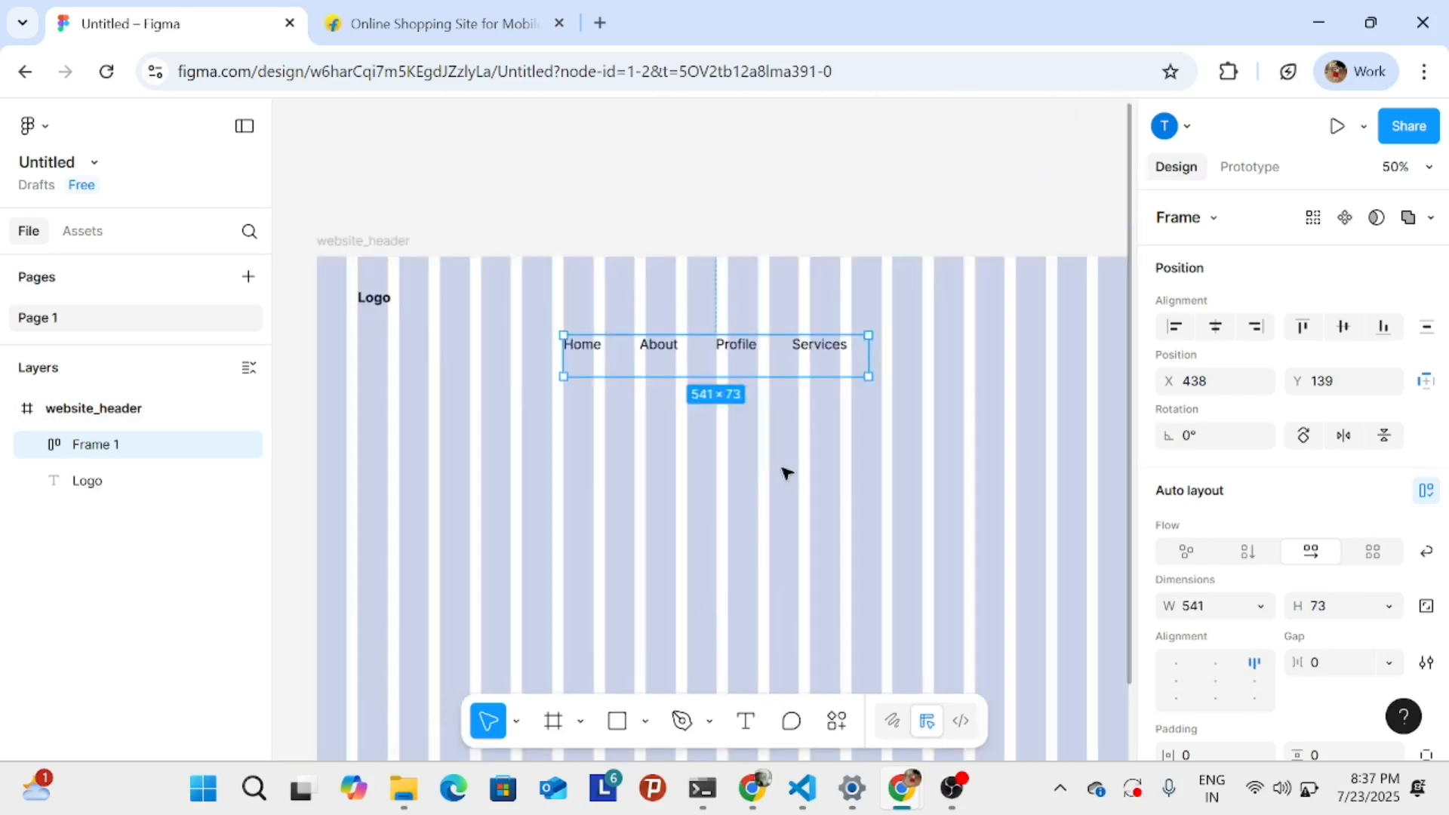
scroll(808, 474, up, 2)
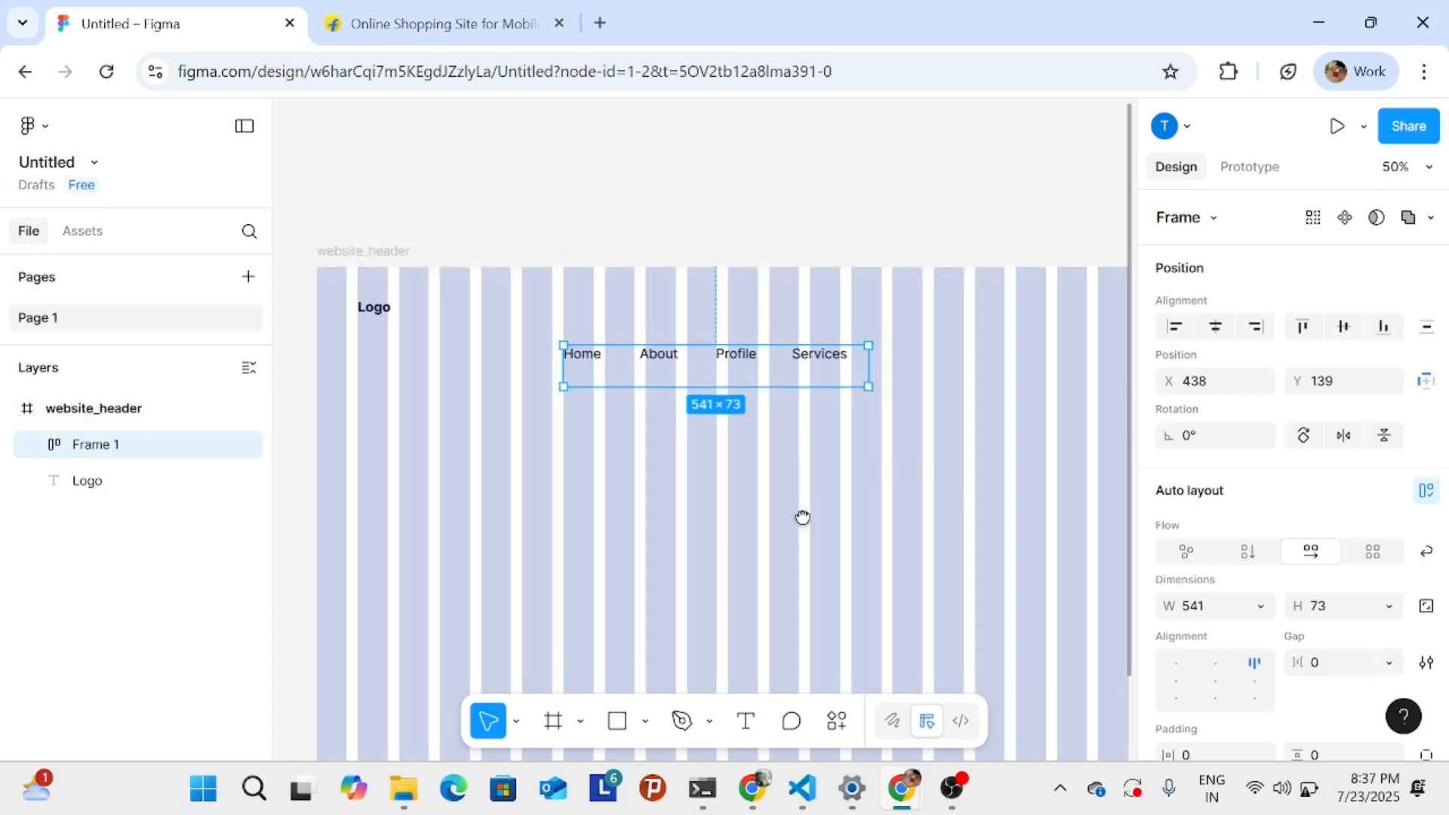
scroll(795, 575, down, 5)
scroll(799, 579, up, 5)
scroll(809, 540, up, 5)
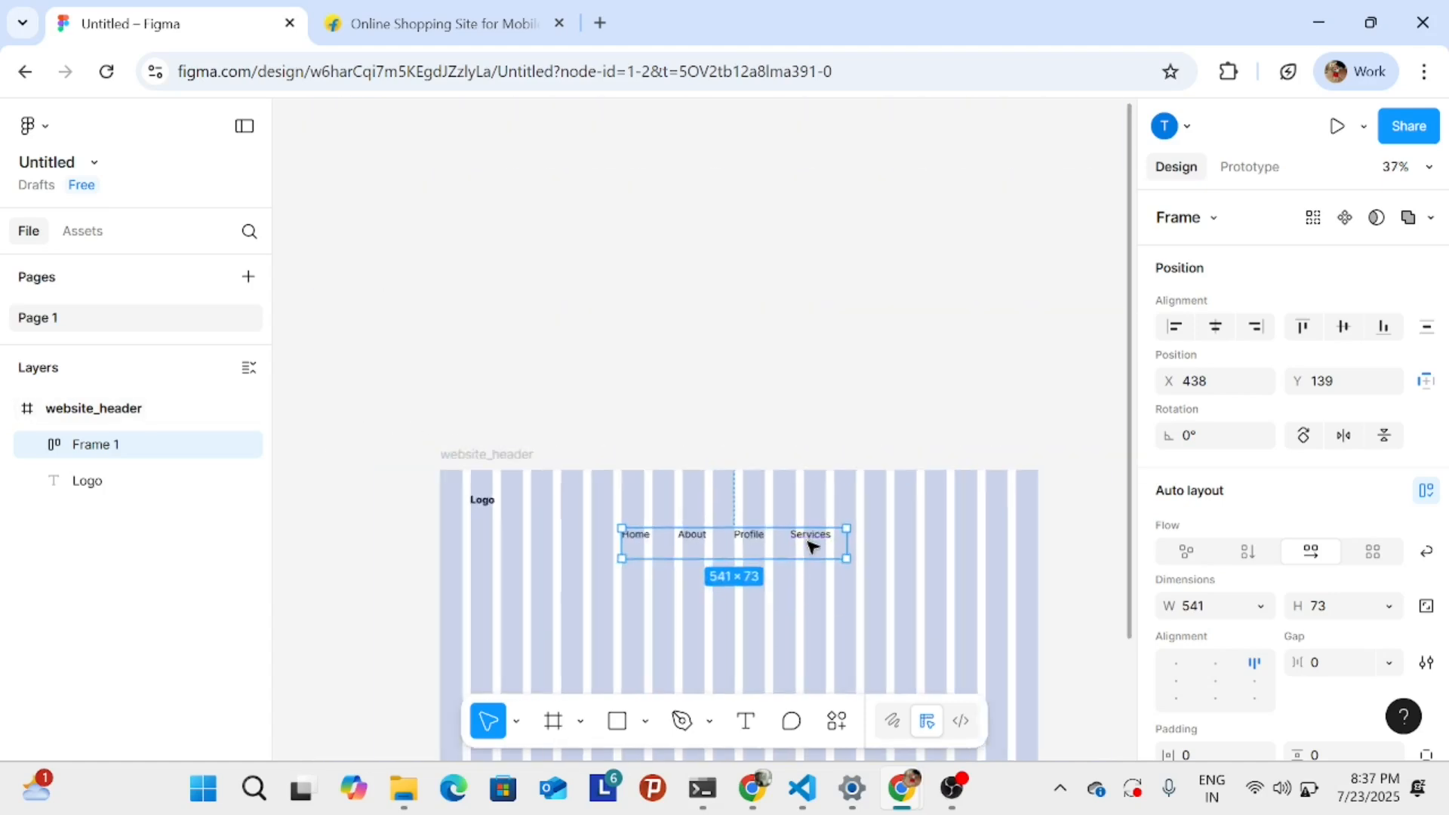
scroll(825, 378, down, 2)
scroll(892, 344, left, 2)
scroll(892, 344, up, 1)
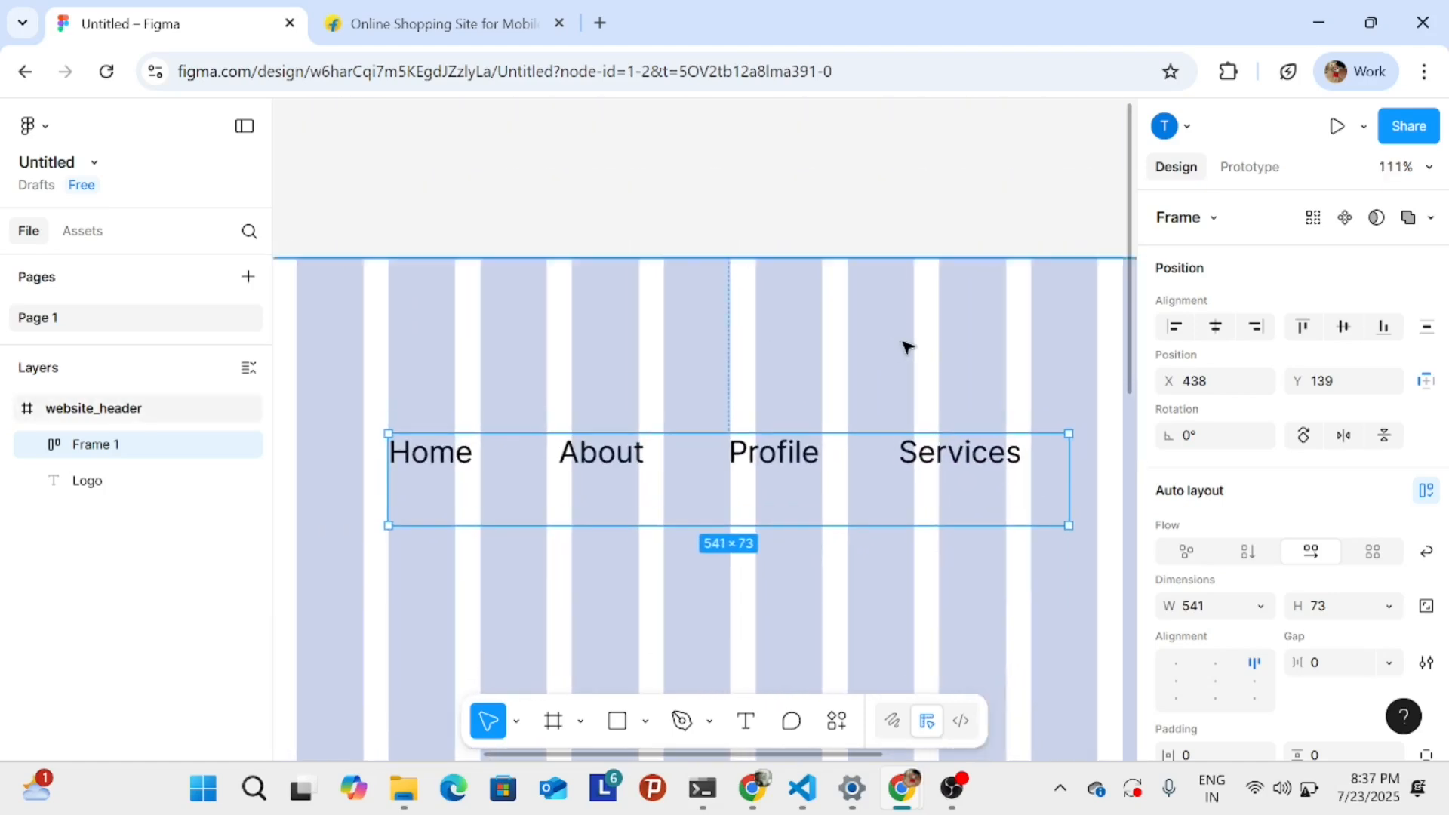
scroll(905, 346, down, 4)
scroll(903, 377, down, 3)
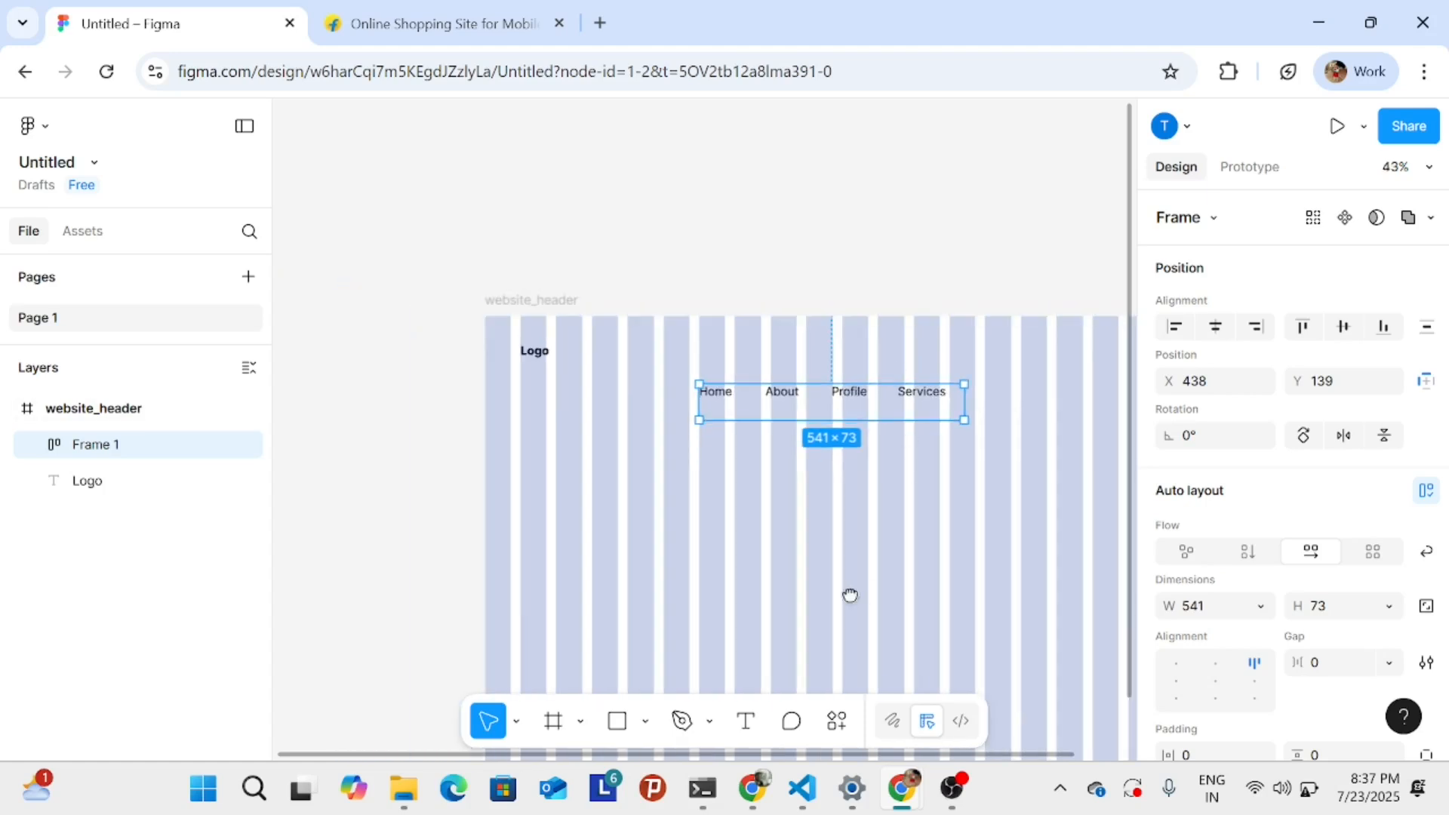
- Resize the menu's auto layout frame to about 698 × 44
scroll(847, 595, right, 3)
drag(847, 415, 930, 405)
scroll(780, 459, up, 3)
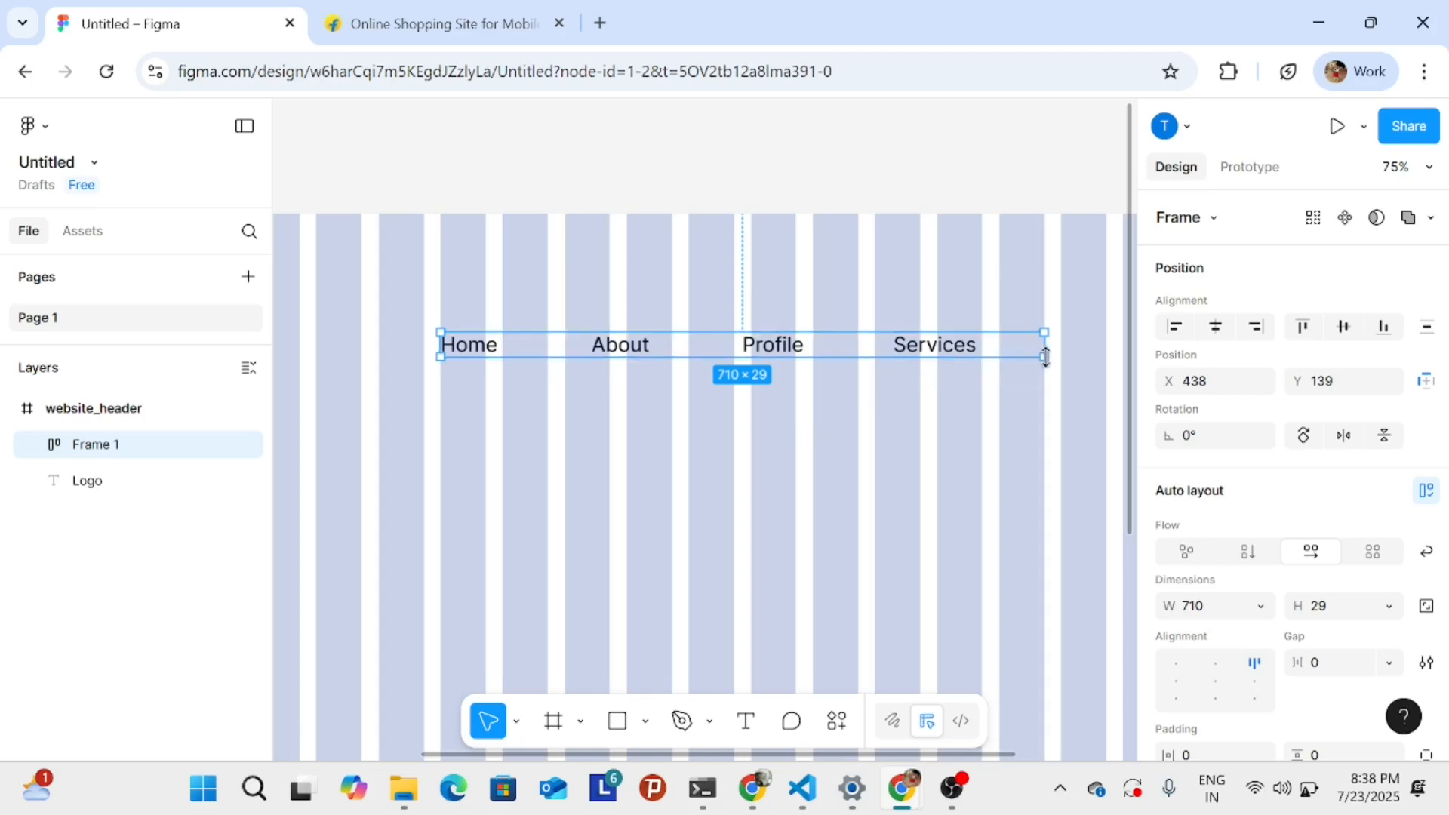
mouse_move(1025, 363)
mouse_down()
mouse_move(963, 369)
mouse_move(1035, 360)
mouse_move(911, 345)
mouse_move(1024, 367)
mouse_move(1046, 353)
mouse_move(1035, 369)
mouse_up()
scroll(911, 404, down, 4)
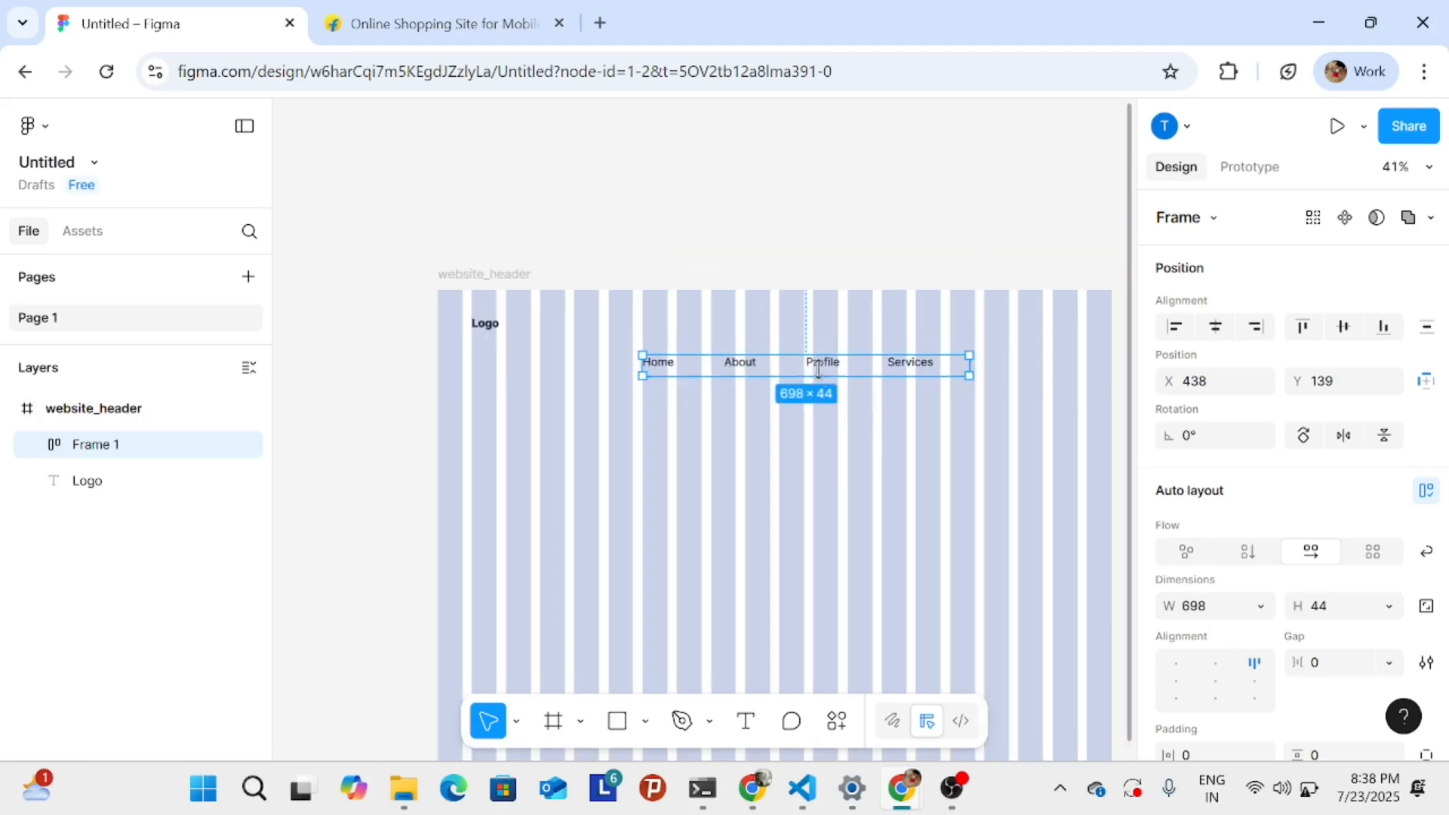
- Move the menu frame up onto the logo's row at about X 397, Y 41, and check its individual items
drag(819, 368, 804, 326)
scroll(573, 349, up, 5)
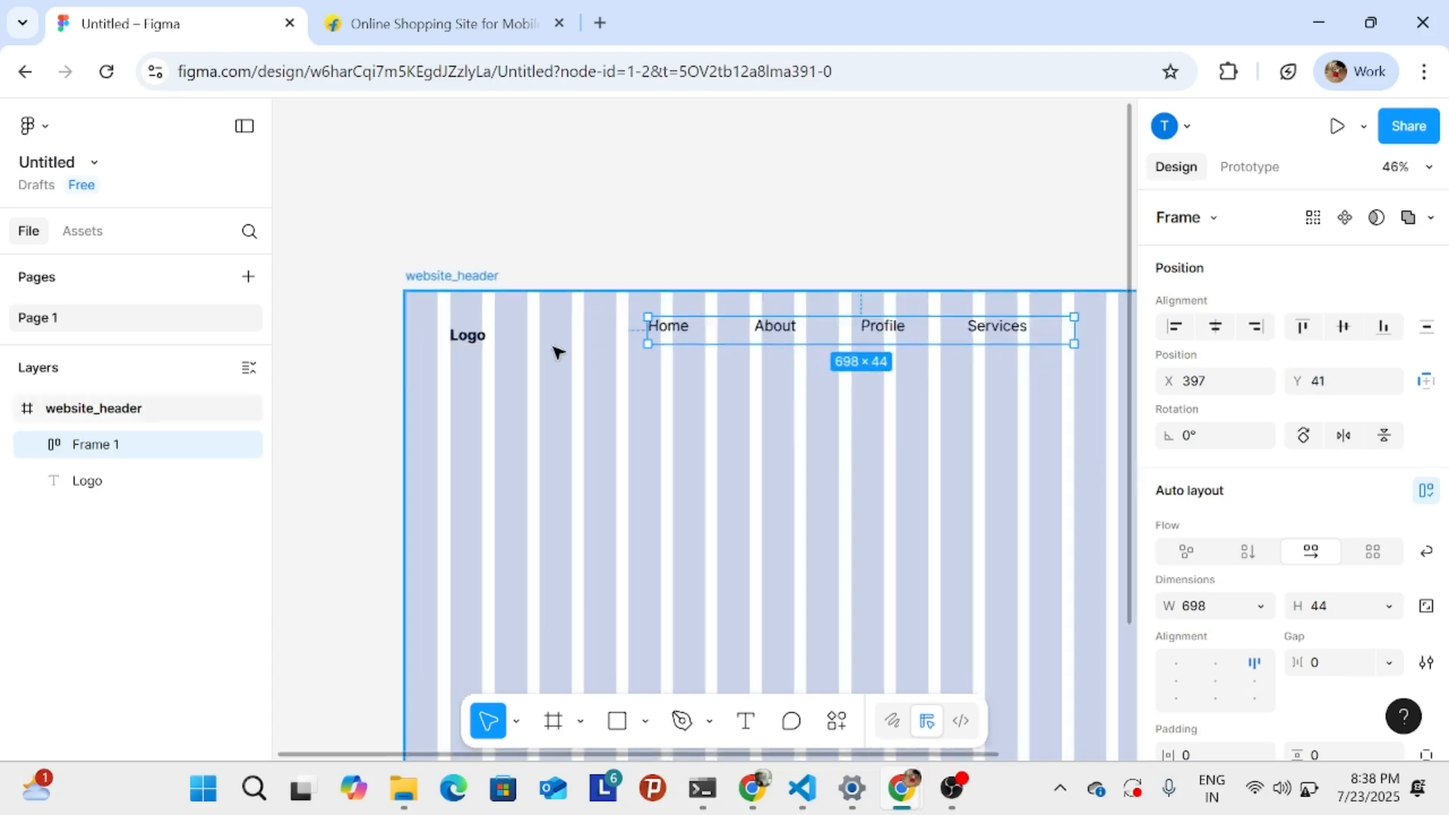
double_click(679, 326)
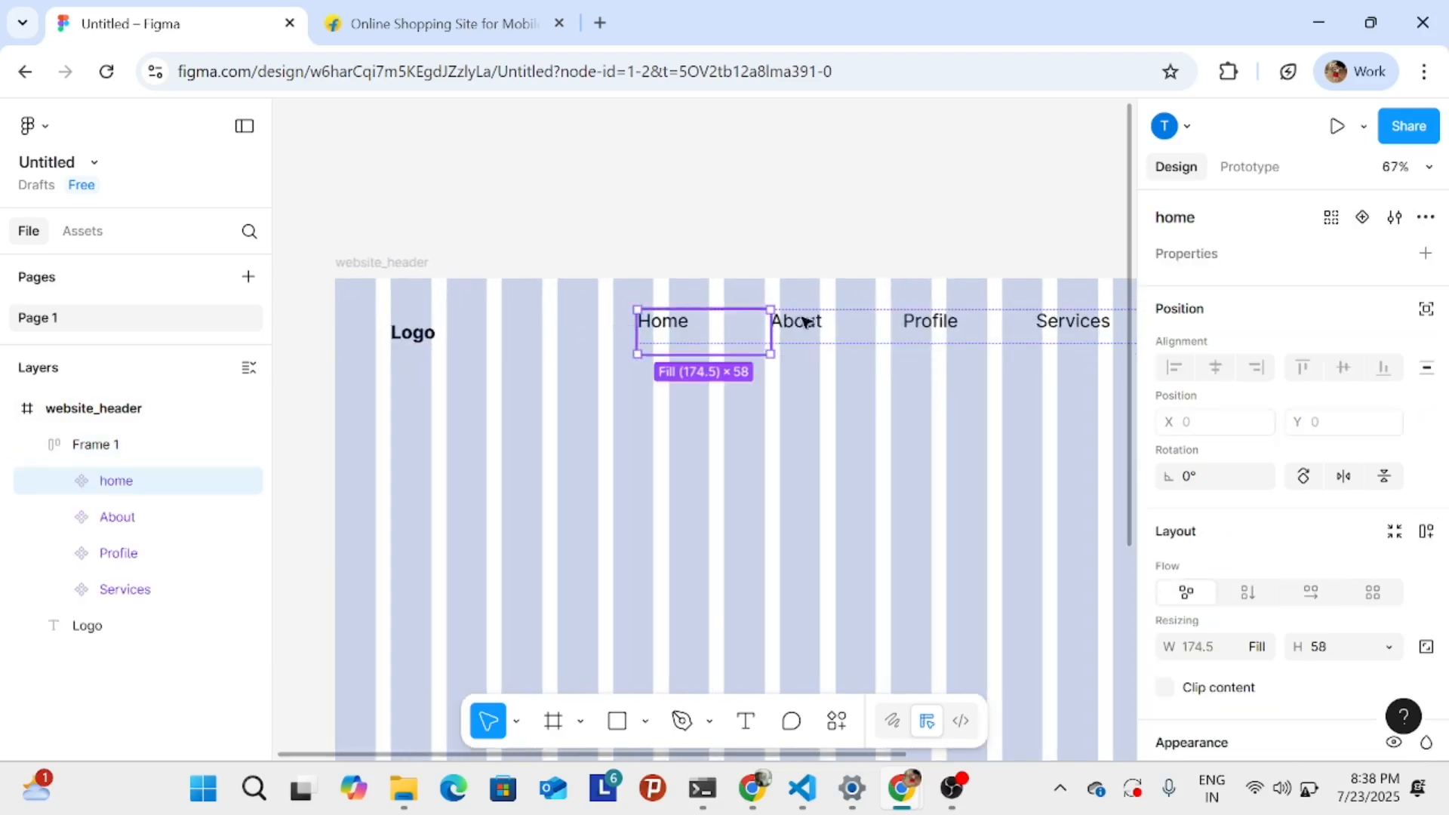
click(823, 321)
click(924, 329)
click(754, 324)
- Try right and left alignment for the menu frame, settling on horizontal centering within the website header
click(166, 449)
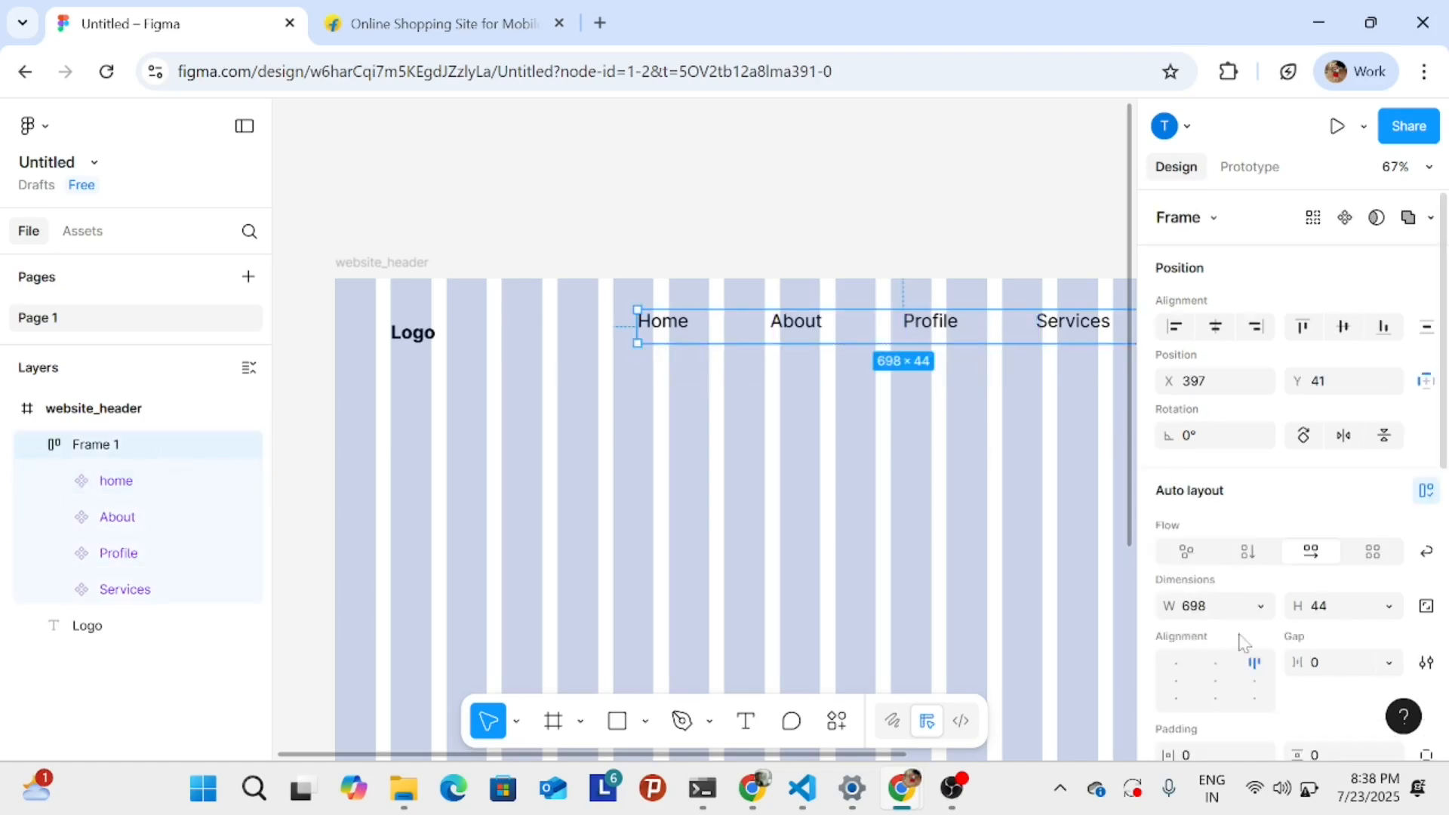
click(1217, 331)
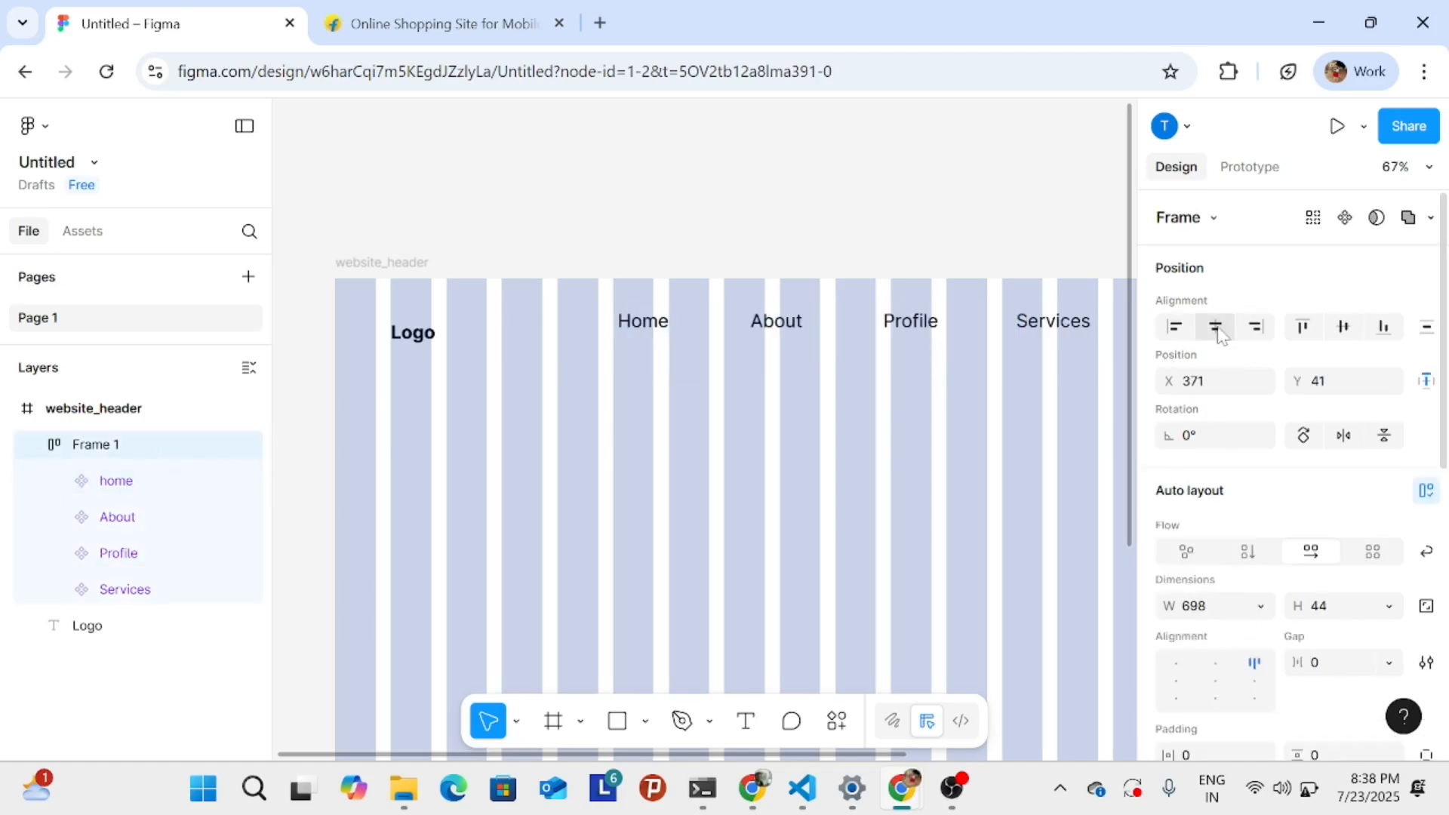
click(1255, 329)
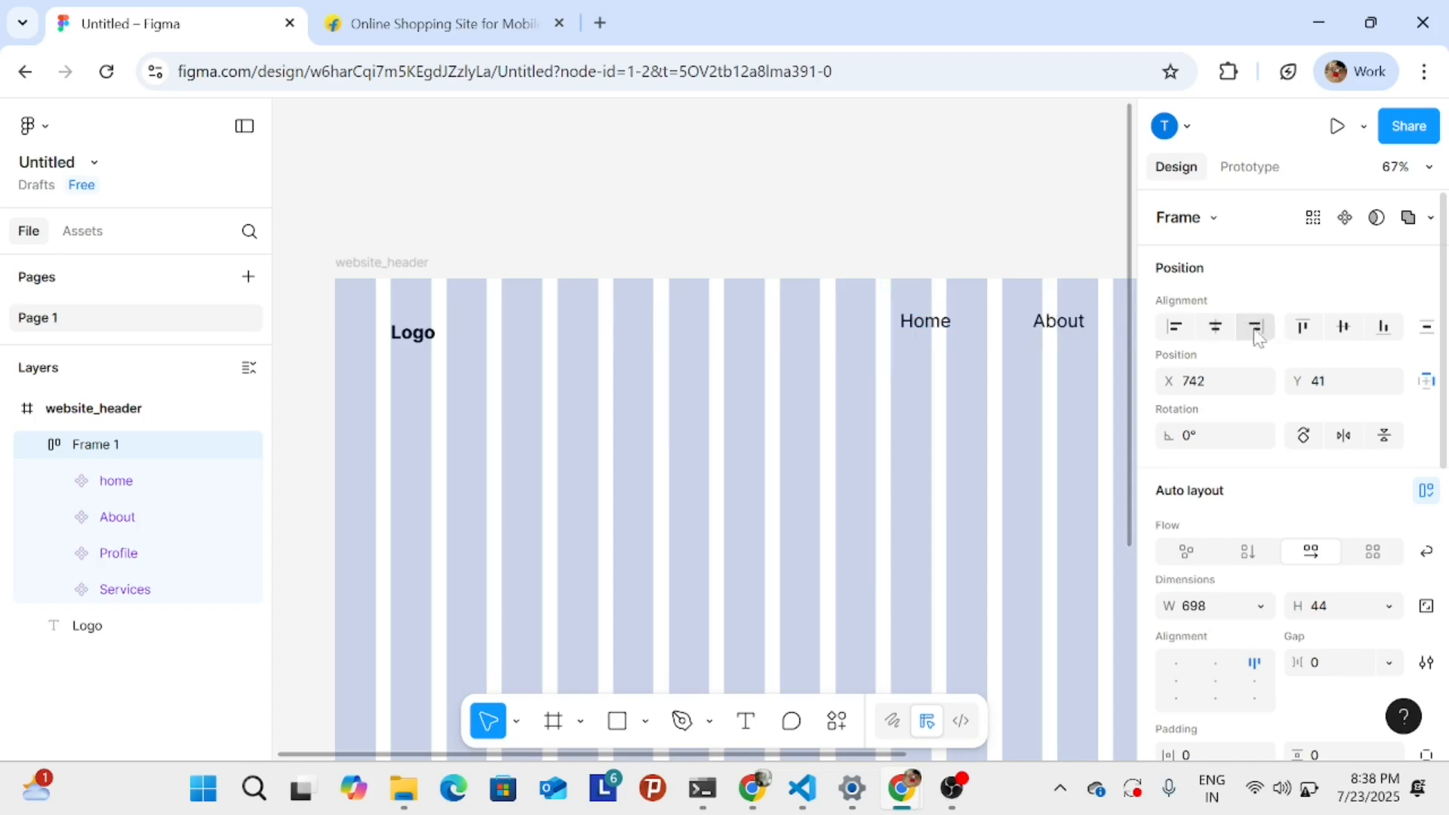
click(1169, 330)
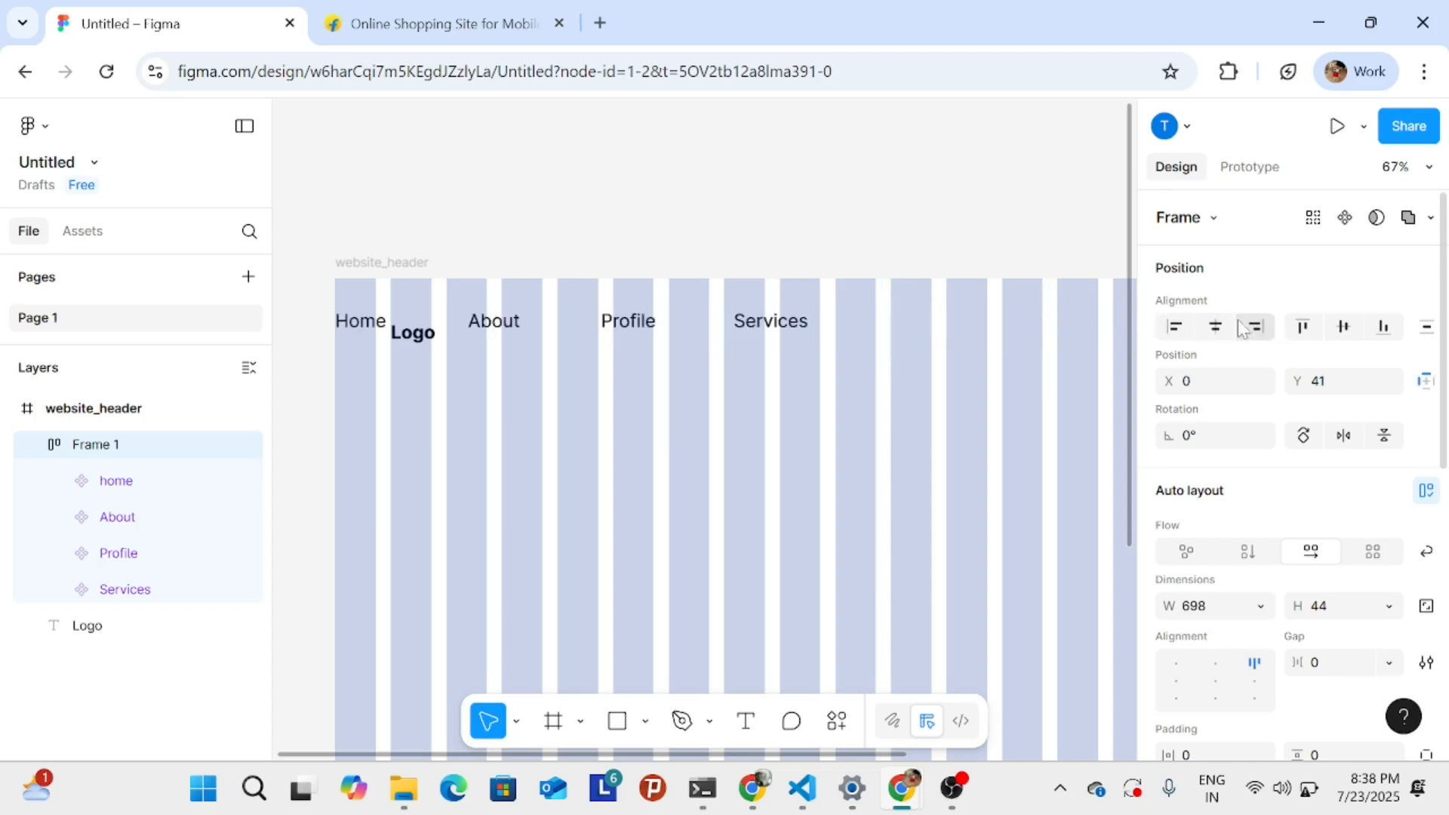
click(1212, 332)
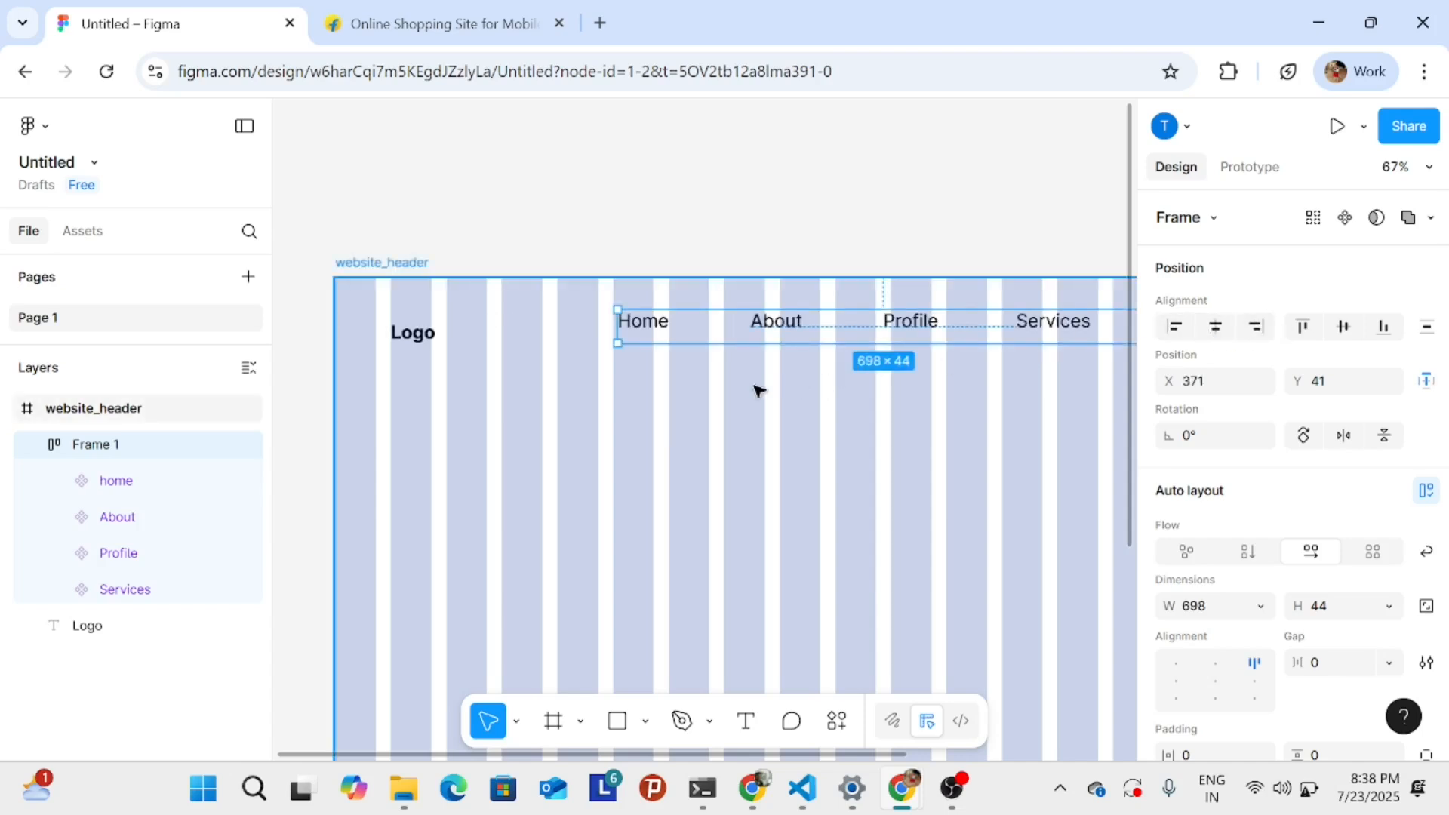
key(alt+d)
key(alt+a)
key(alt+d)
key(alt+h)
- Move the menu frame down to Y 63, closer to the logo's level
drag(732, 323, 735, 342)
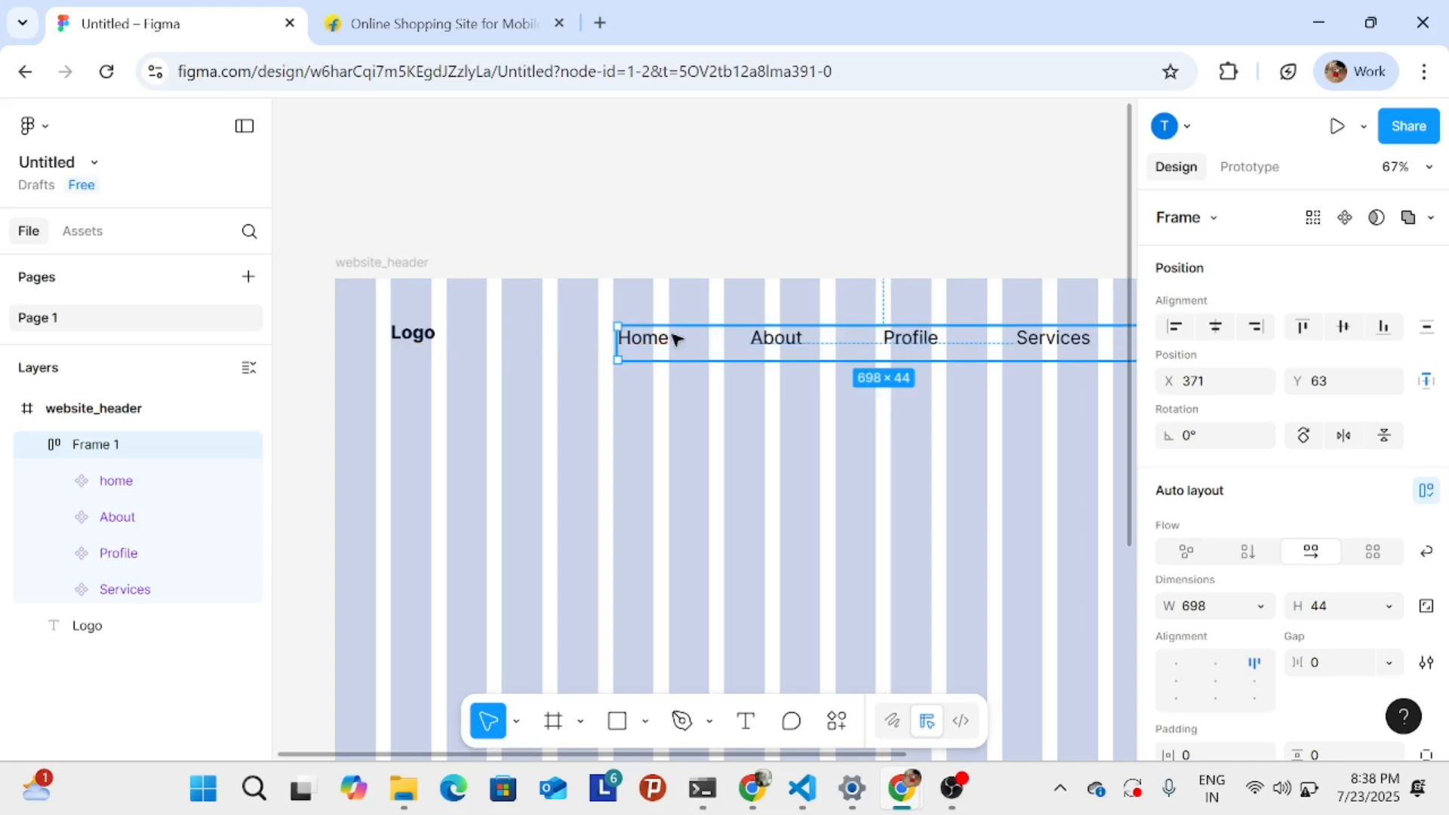
scroll(491, 351, up, 3)
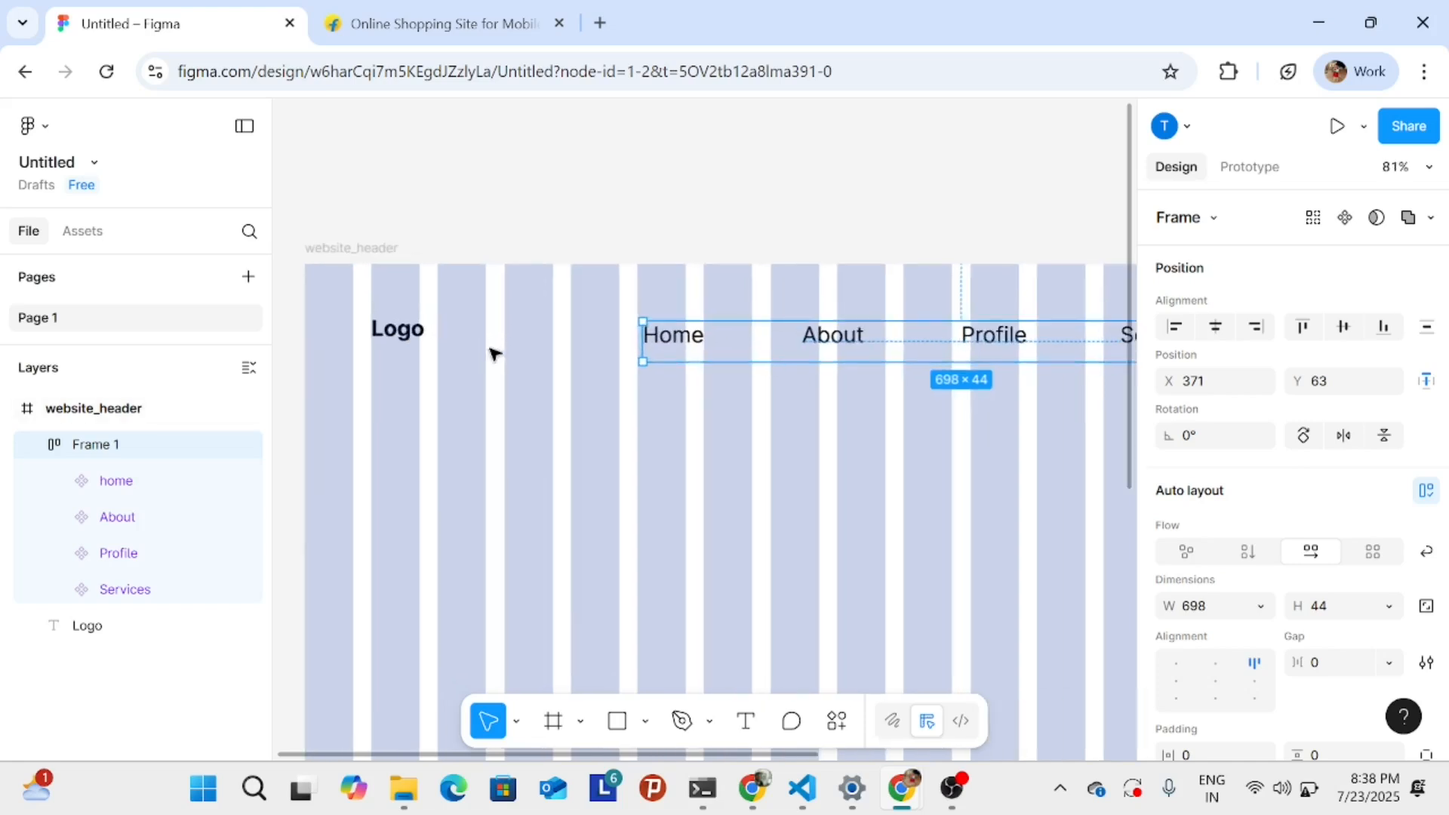
scroll(392, 349, up, 3)
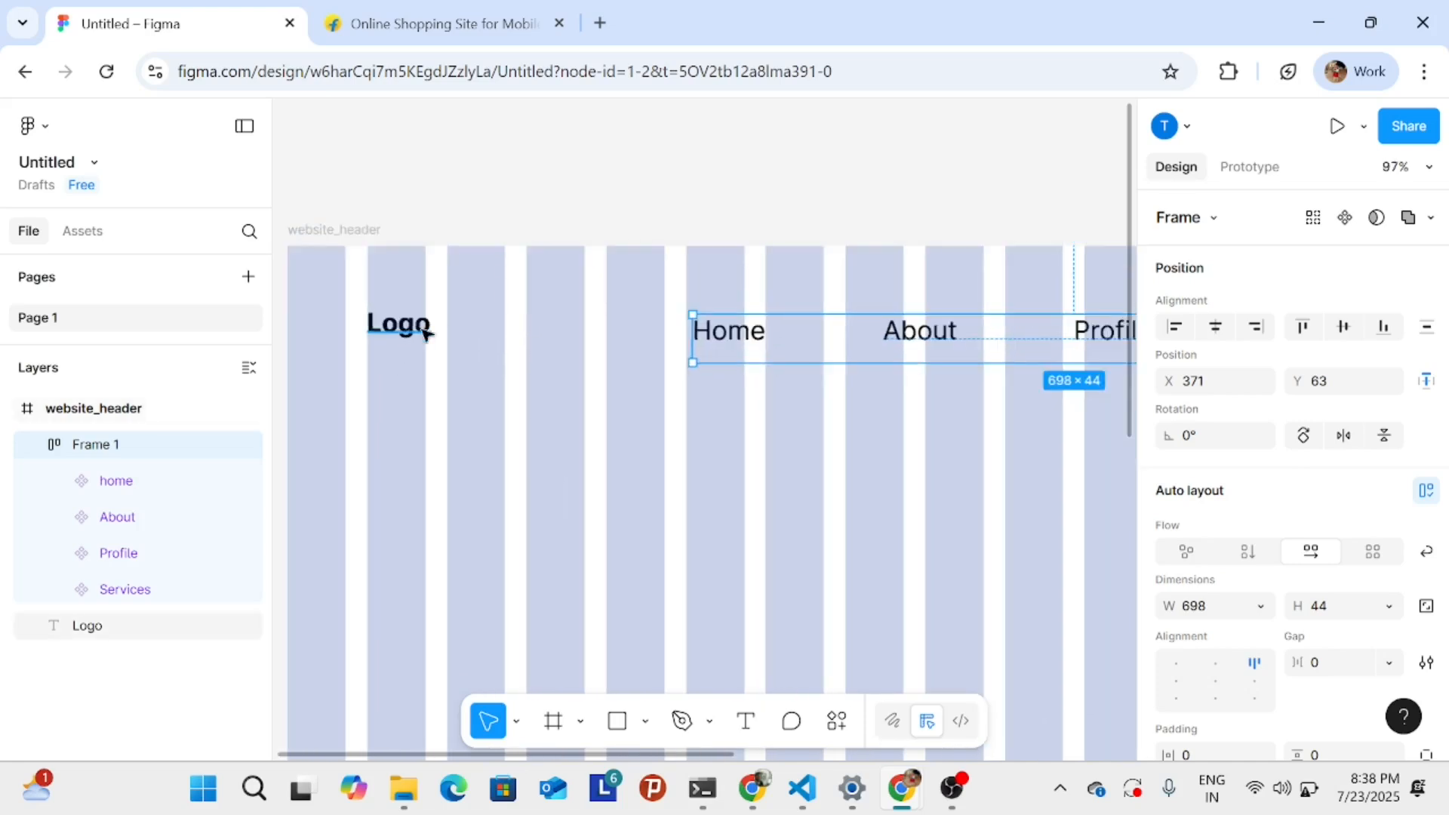
- Add a 10 px grid layout guide to the menu frame
scroll(1334, 619, down, 6)
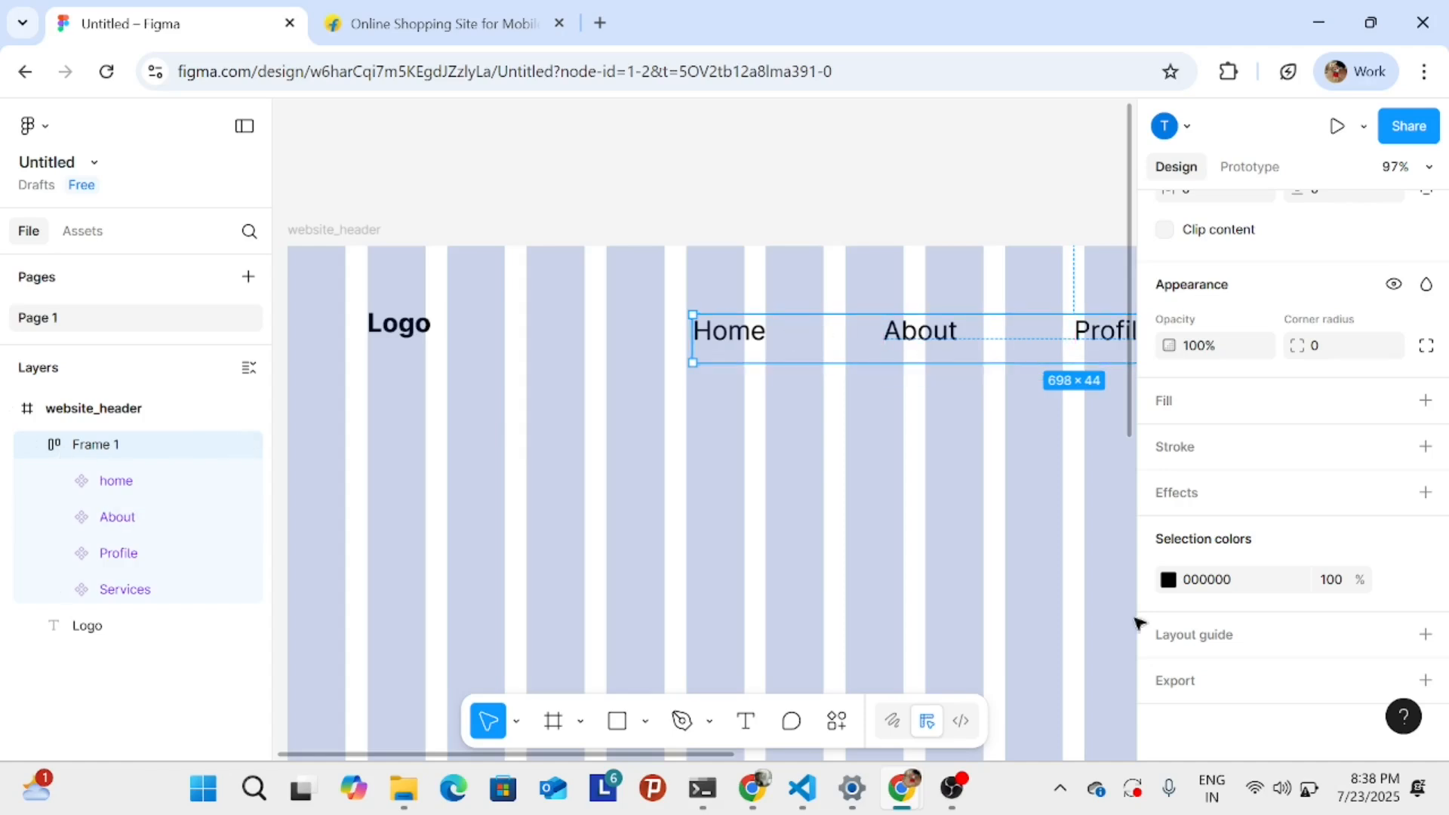
click(1426, 636)
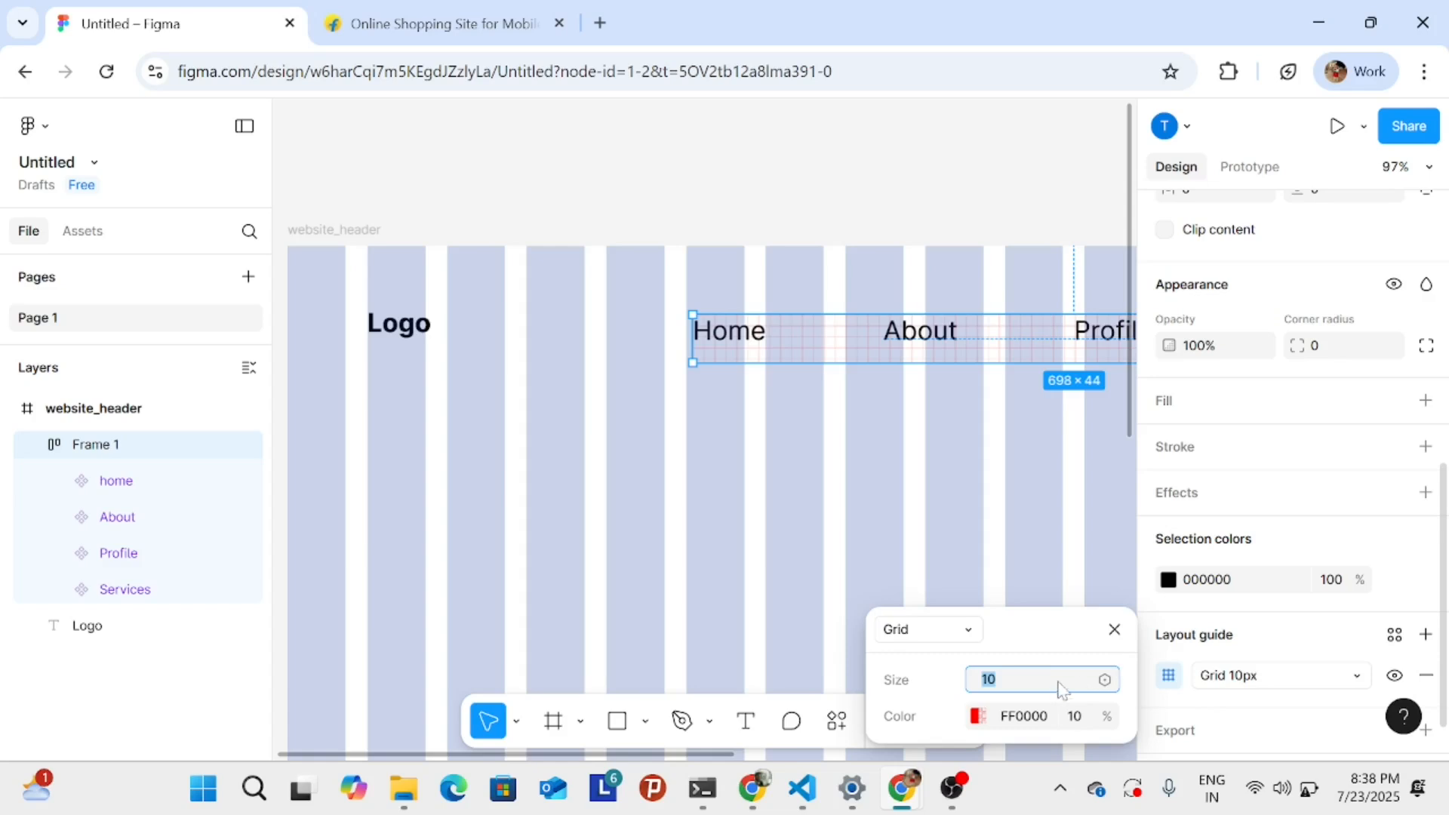
scroll(808, 349, up, 5)
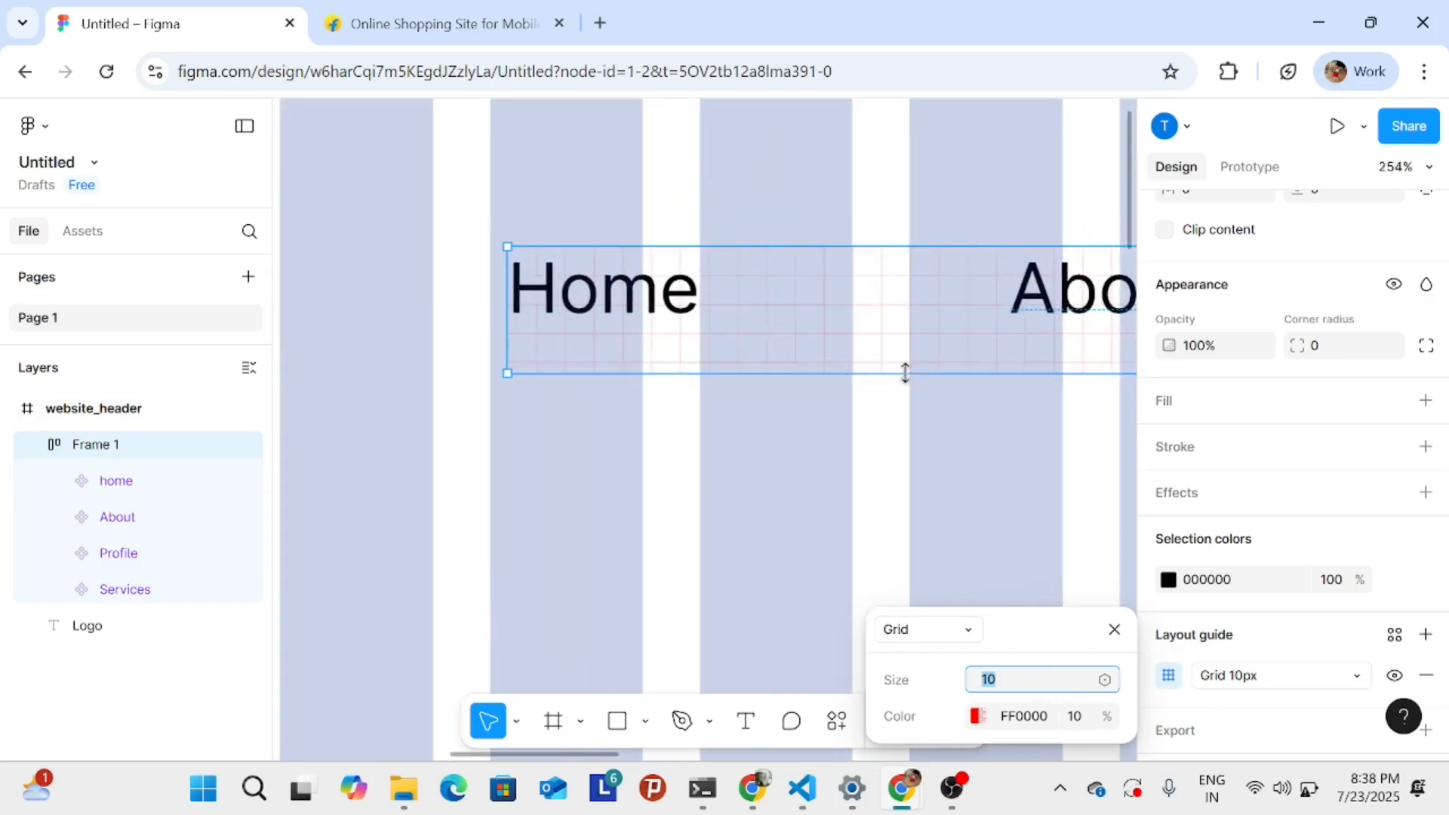
scroll(906, 372, up, 1)
scroll(908, 394, up, 3)
drag(678, 332, 913, 358)
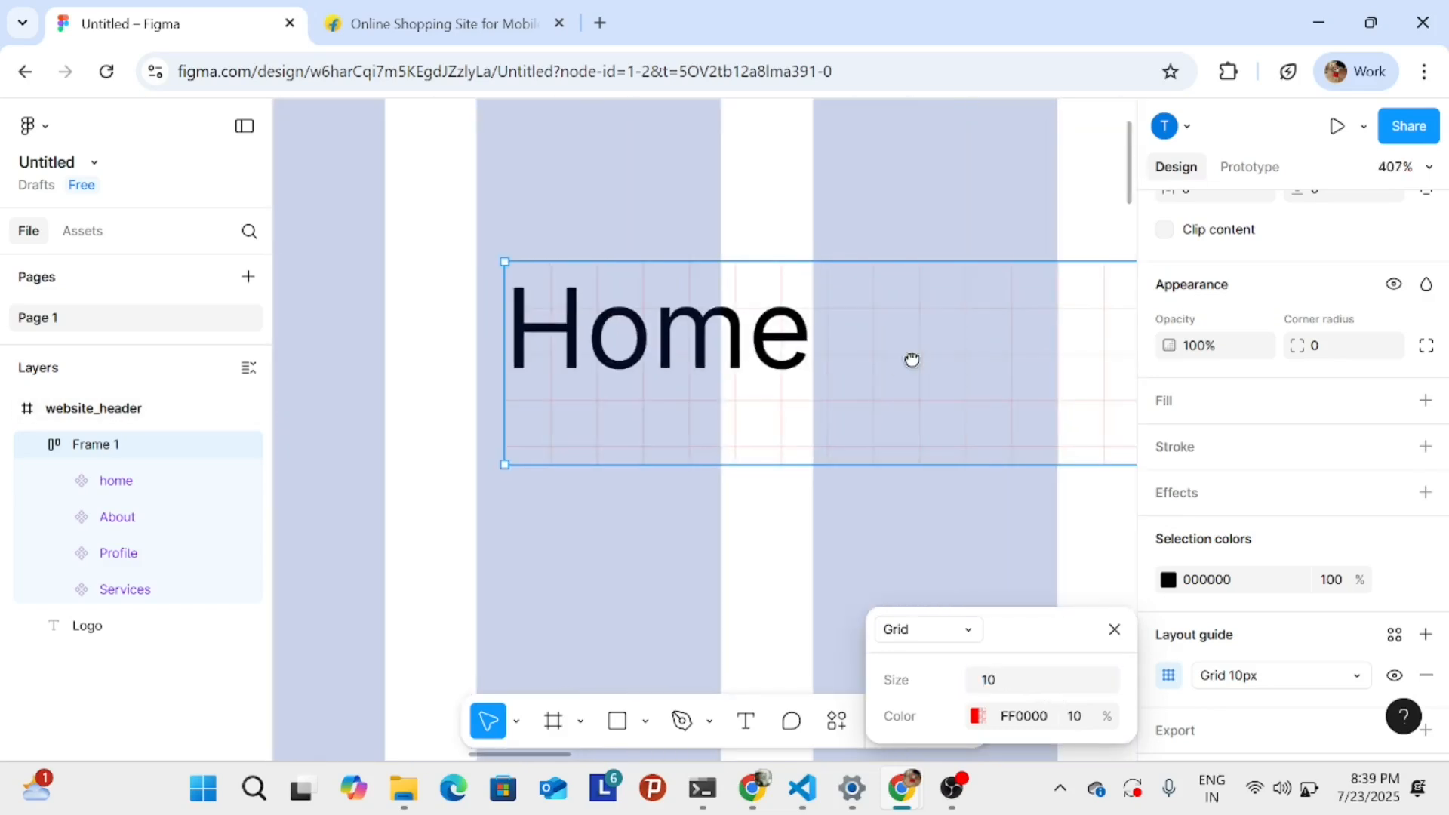
scroll(919, 361, down, 6)
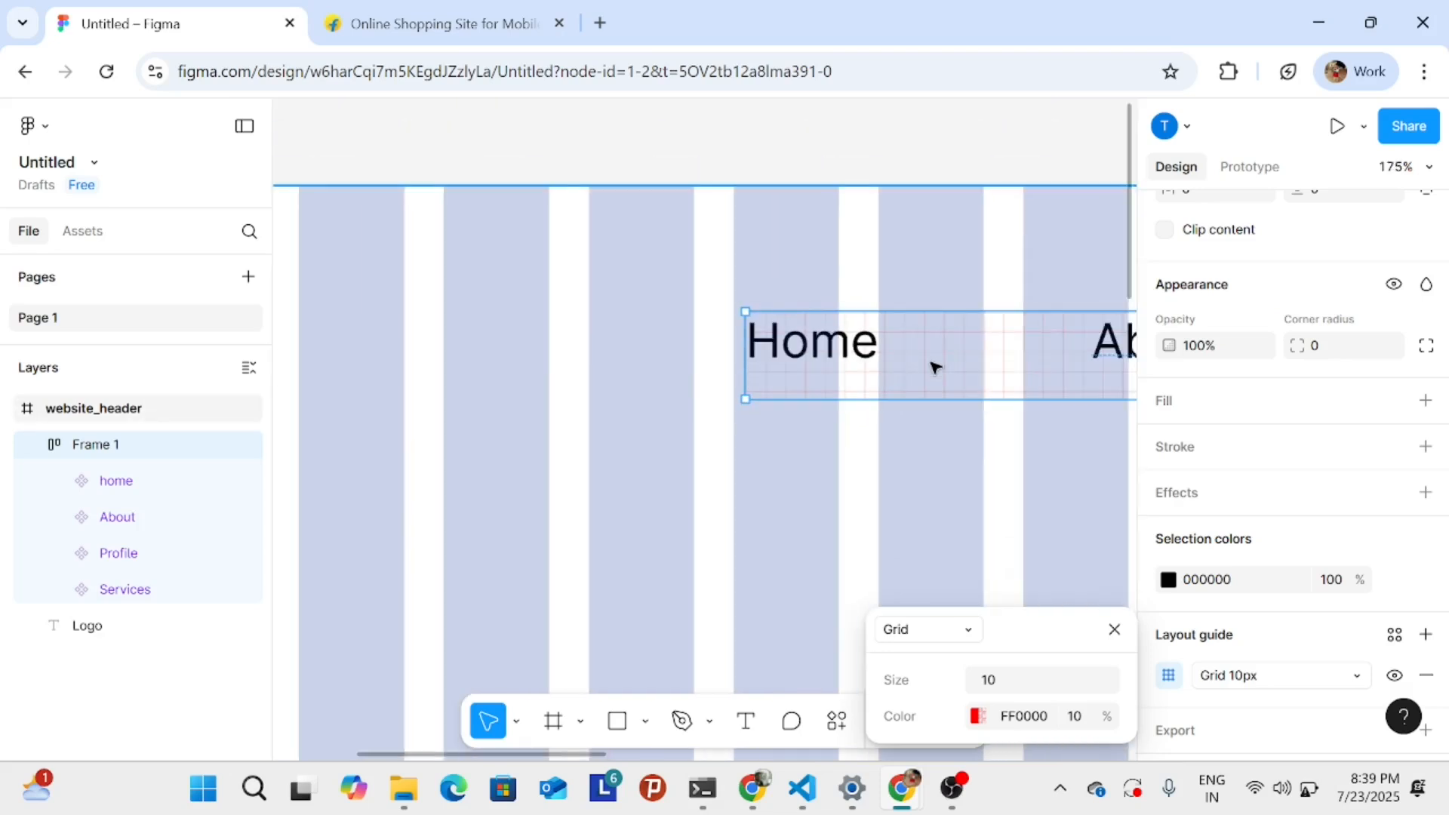
scroll(842, 445, down, 2)
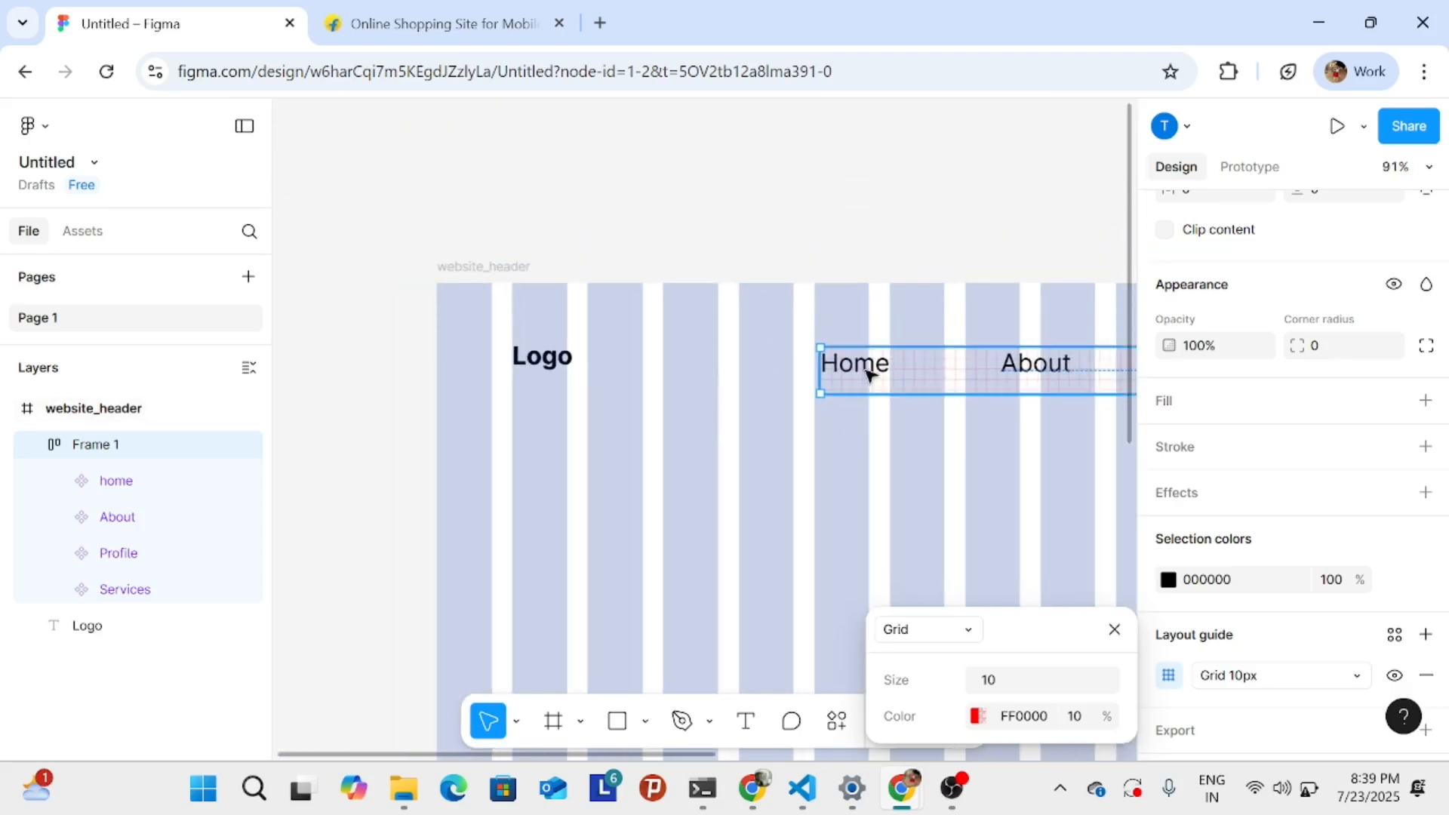
- Inspect the Home item inside the menu frame and compare its vertical alignment with the logo
click(871, 375)
double_click(870, 375)
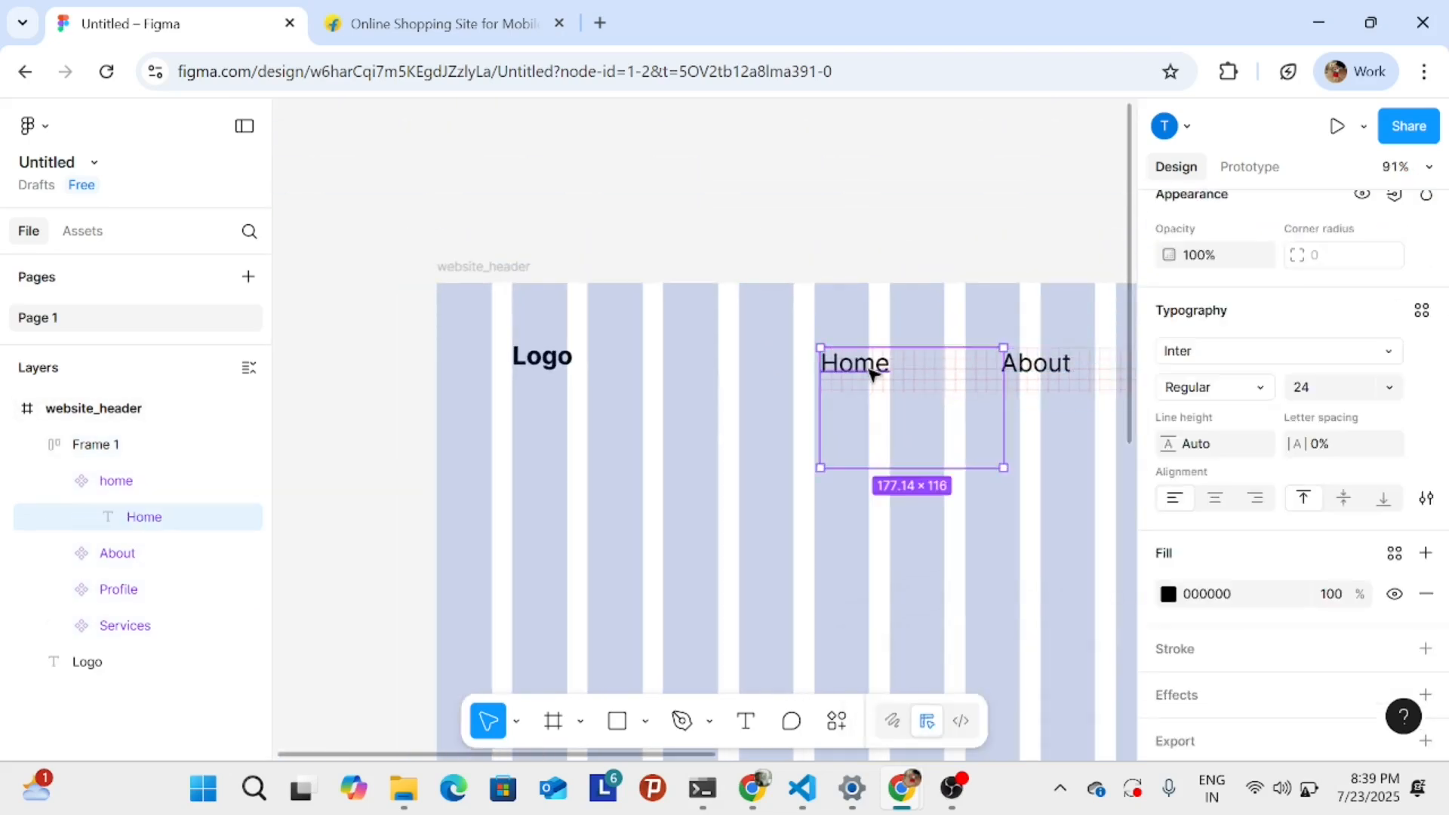
click(151, 480)
click(62, 447)
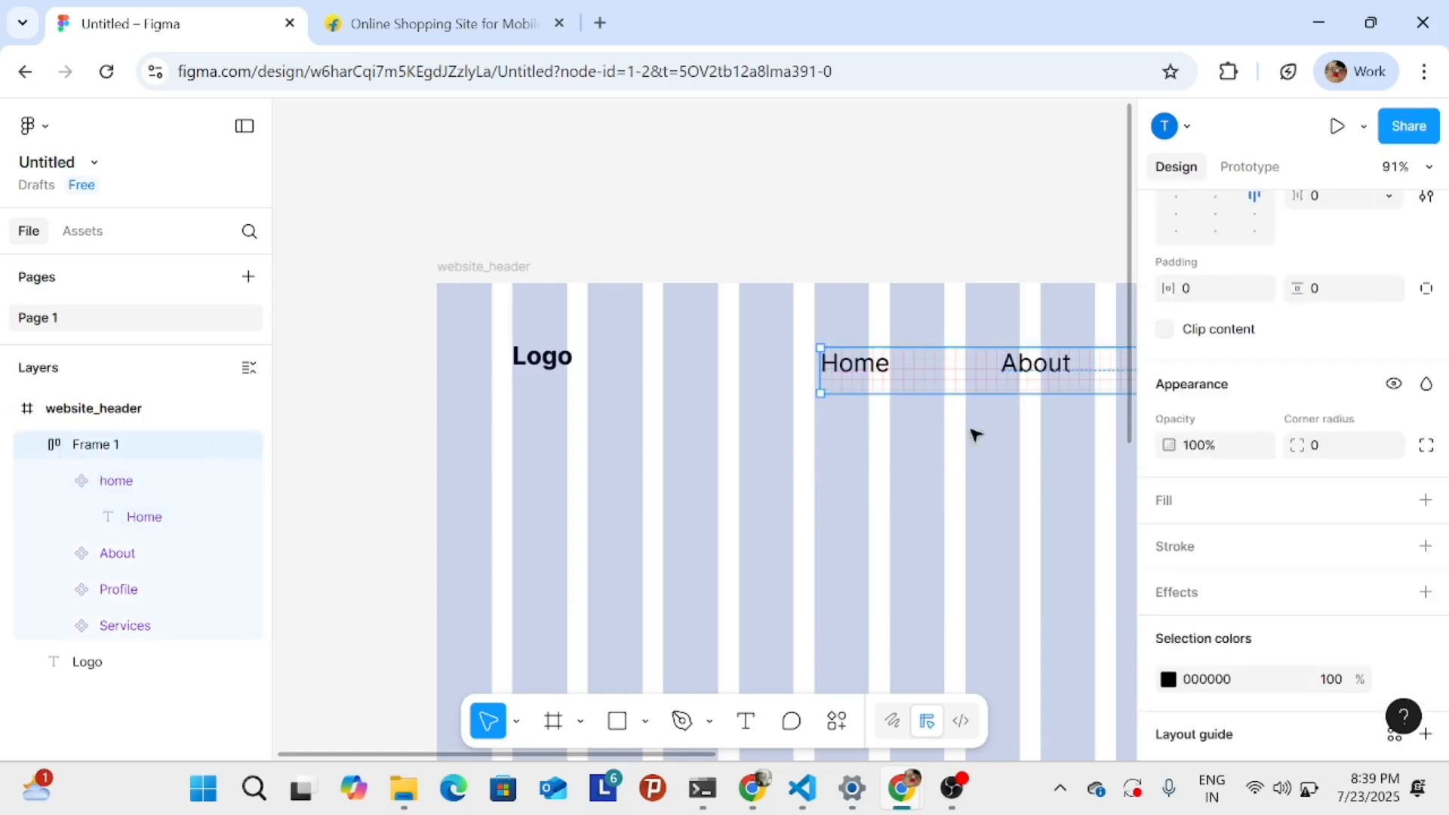
scroll(956, 455, down, 5)
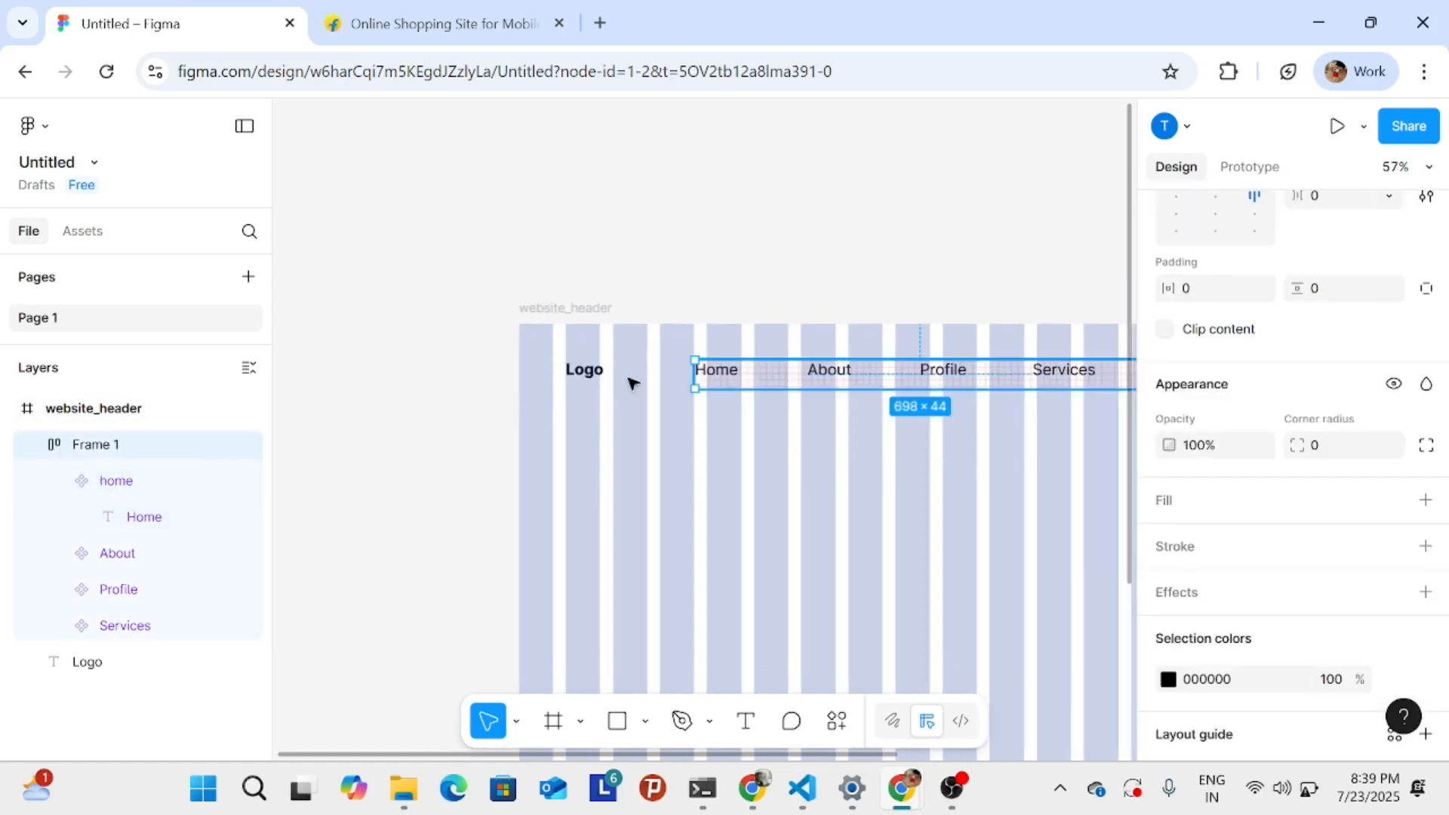
scroll(614, 383, up, 5)
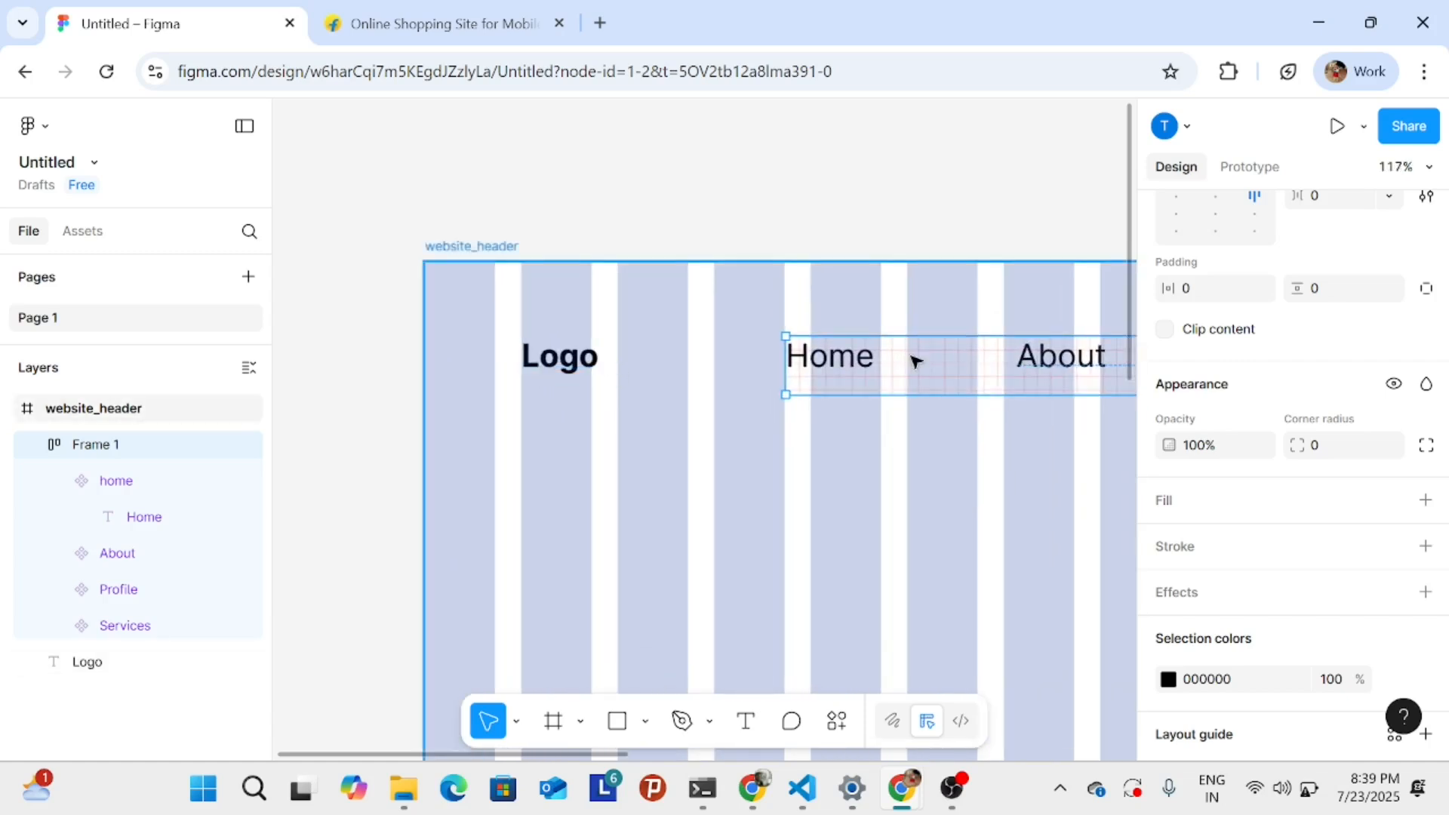
scroll(883, 456, down, 3)
scroll(882, 456, up, 5)
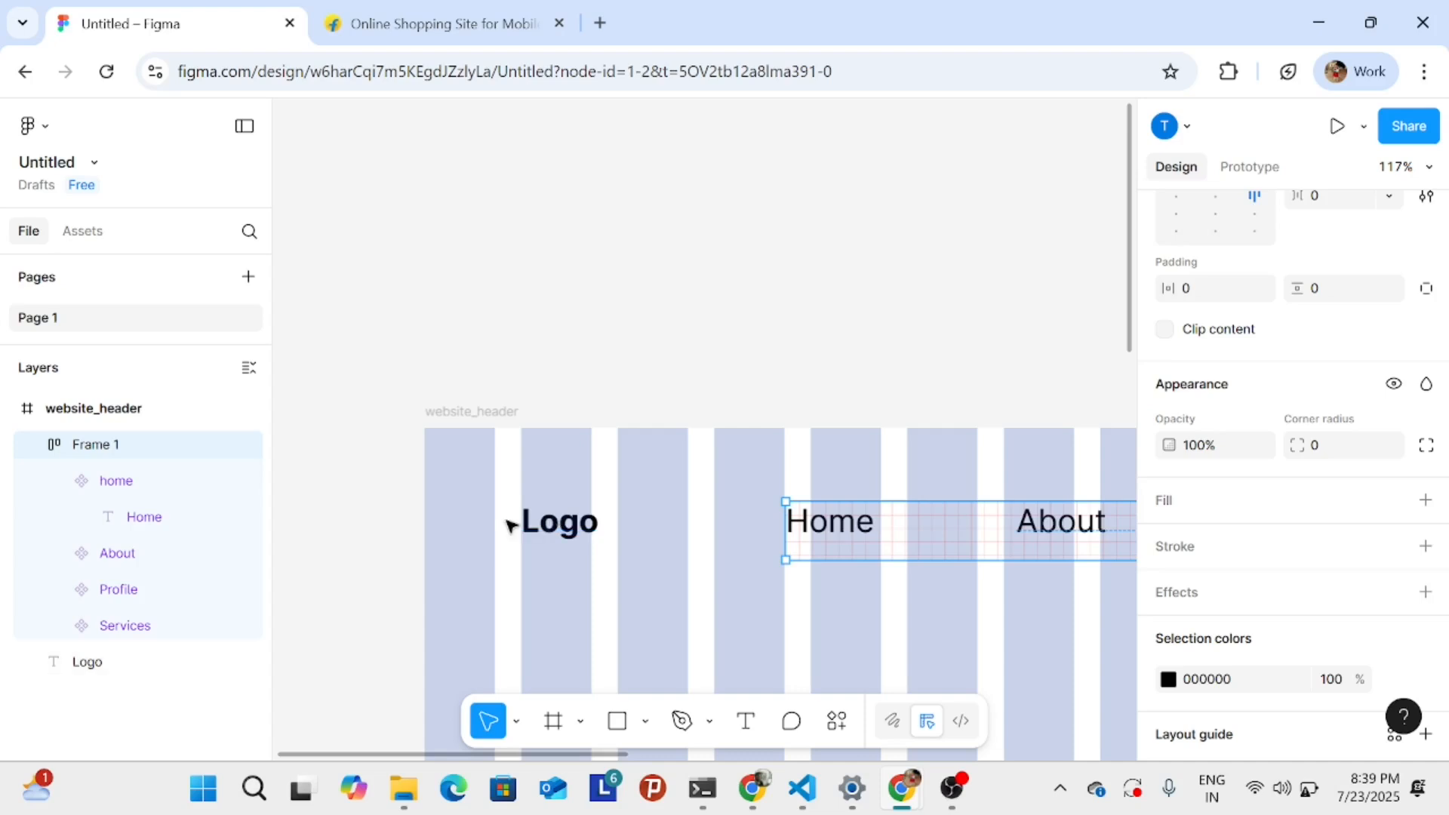
- Widen the menu frame to about 791 × 44 by extending its right edge to a column guide
scroll(850, 517, down, 5)
mouse_move(927, 515)
mouse_down()
mouse_move(886, 531)
mouse_move(903, 527)
mouse_up()
scroll(903, 527, down, 3)
drag(886, 588, 691, 528)
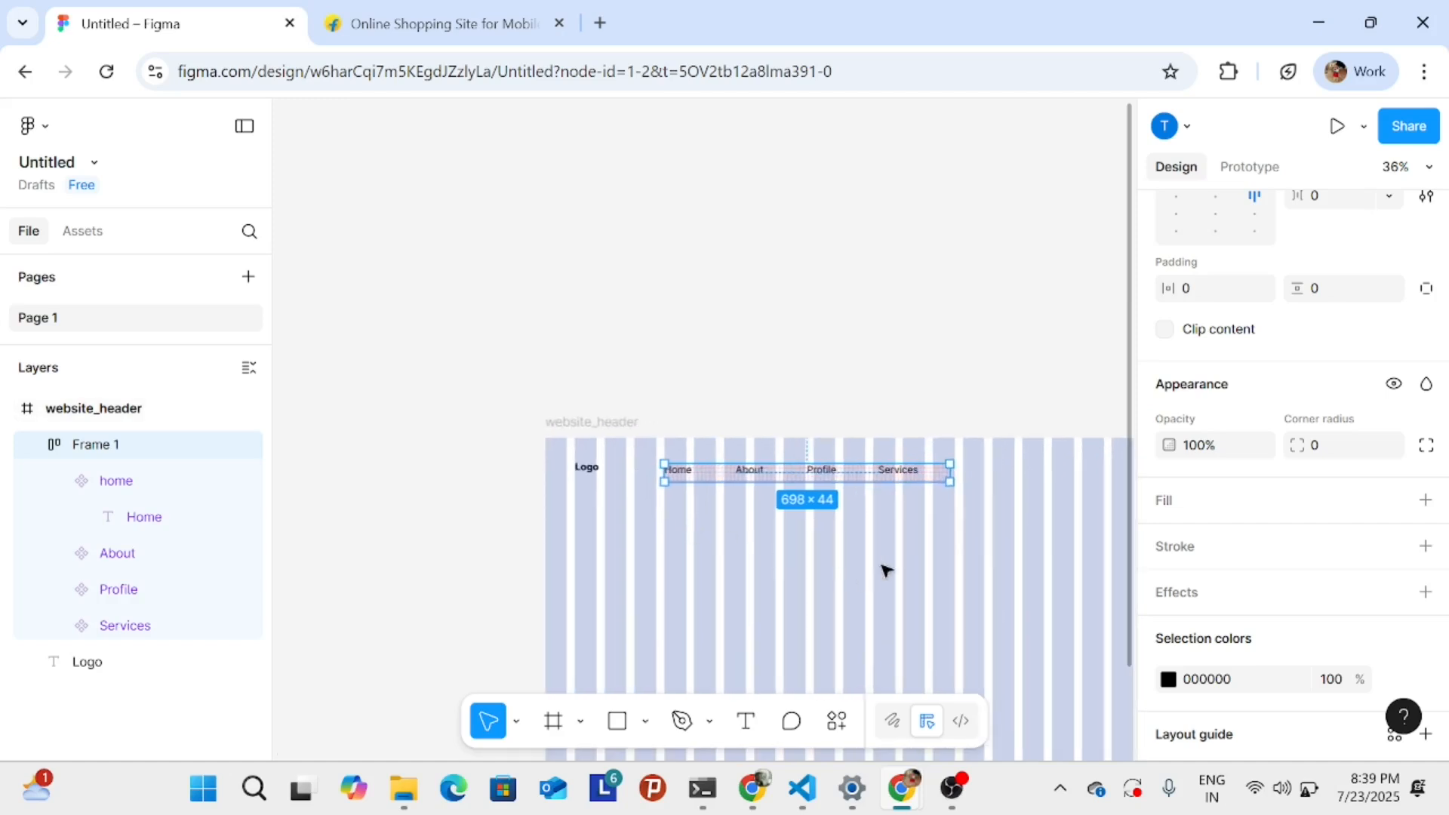
drag(883, 572, 750, 528)
drag(725, 436, 884, 447)
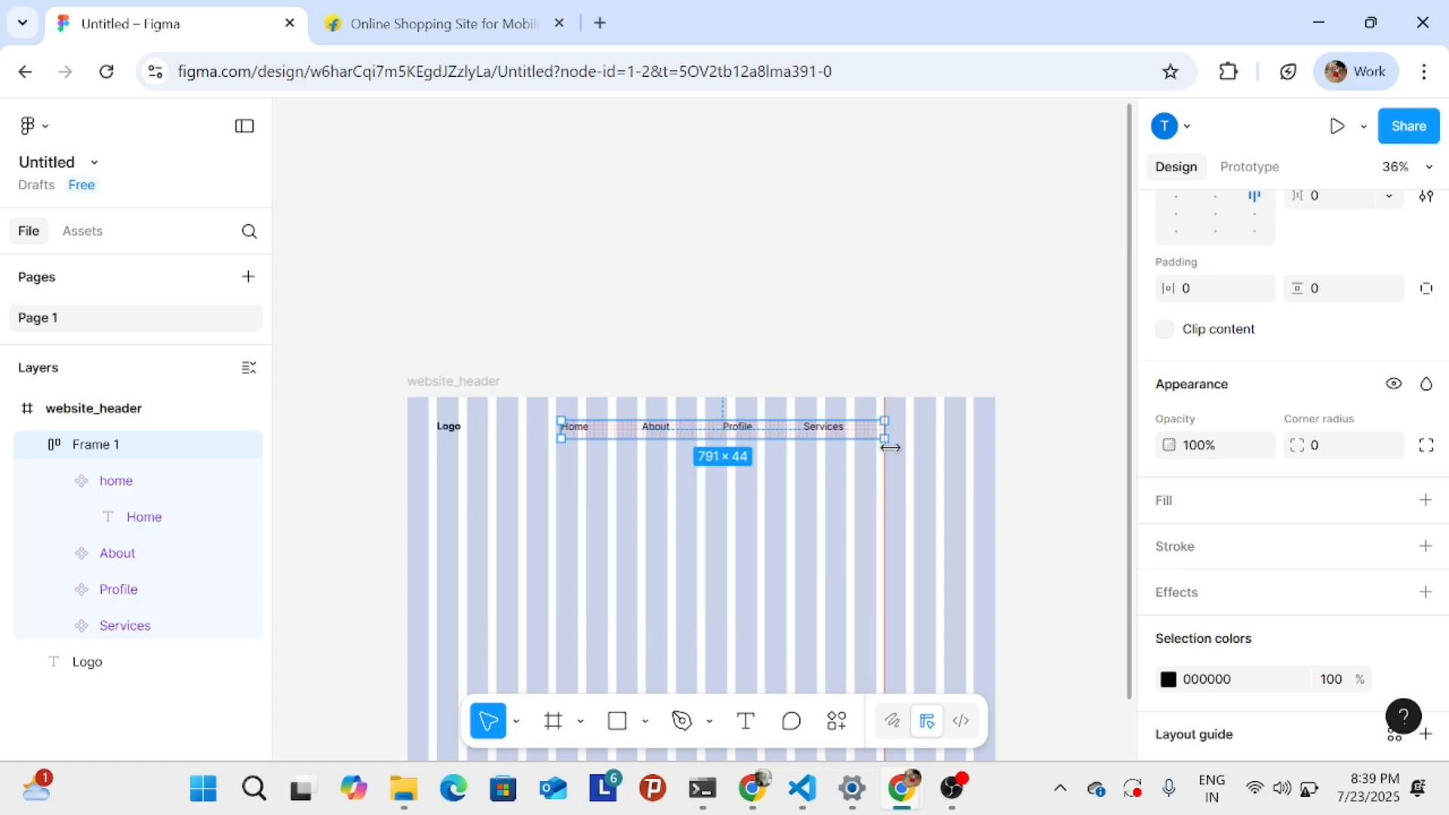
scroll(868, 473, up, 5)
drag(897, 477, 984, 473)
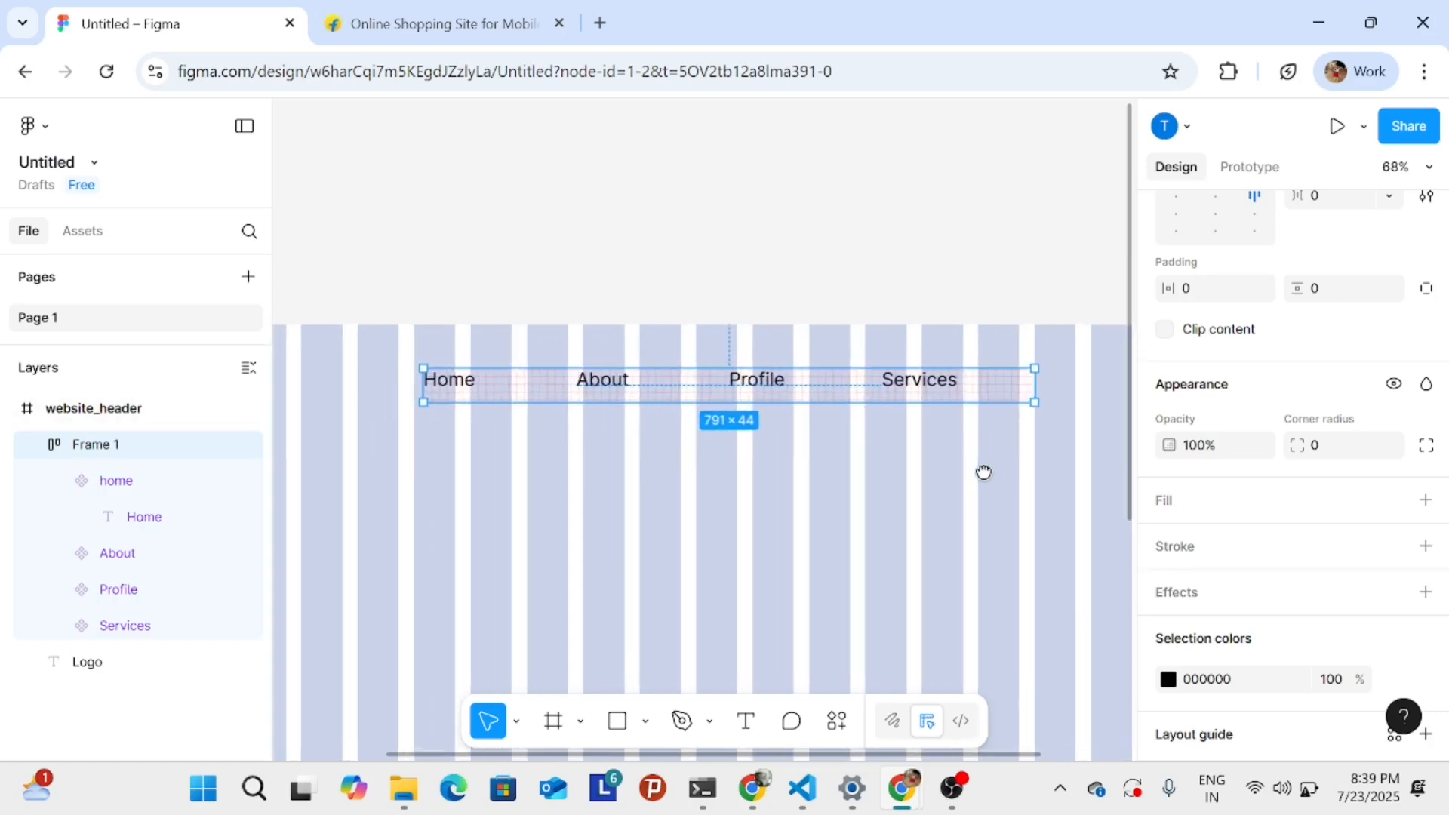
- Fine-tune the menu frame's position on the logo's row
drag(811, 390, 798, 402)
scroll(770, 462, down, 3)
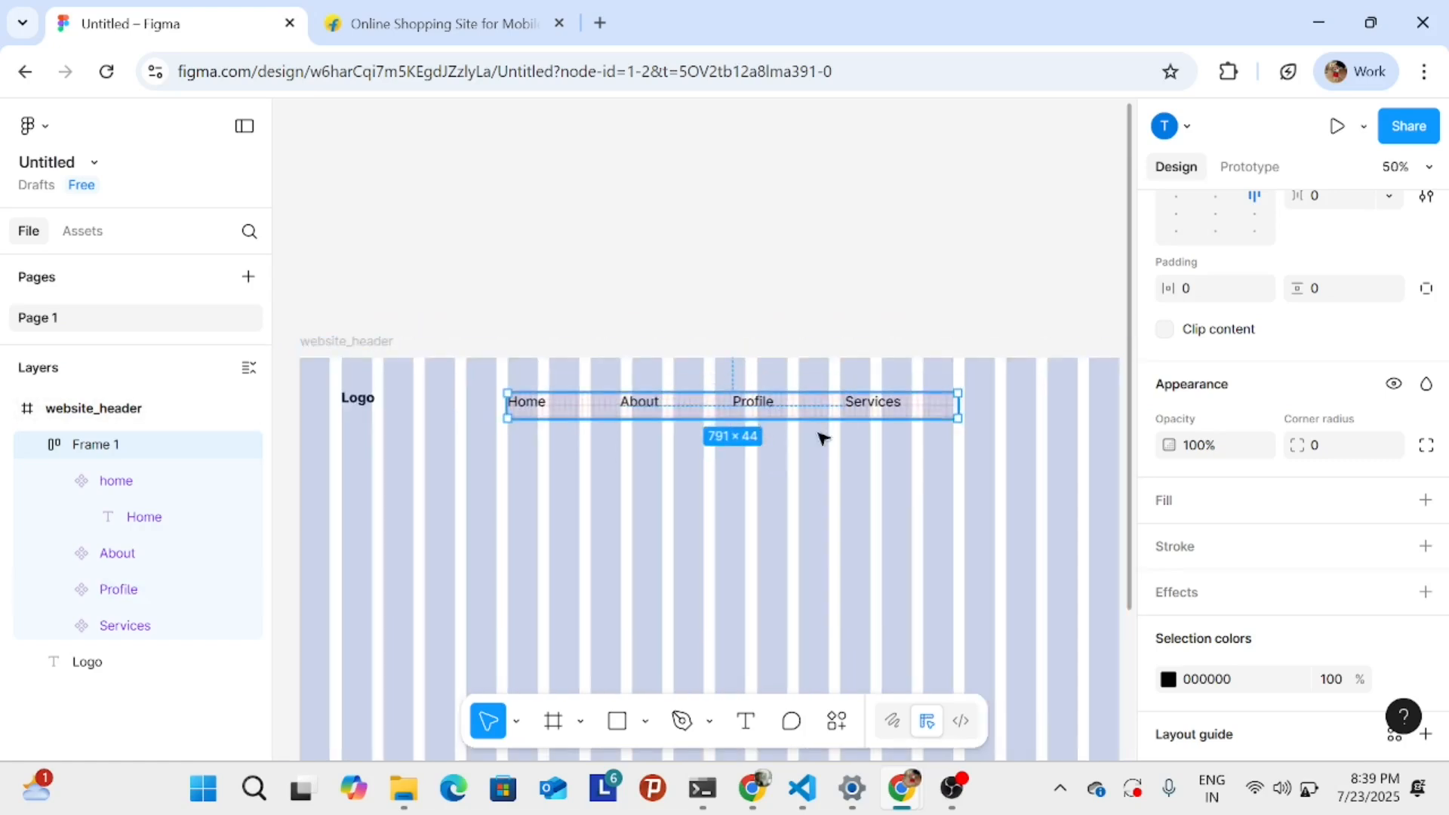
scroll(846, 457, down, 1)
scroll(728, 333, down, 3)
drag(910, 473, 880, 462)
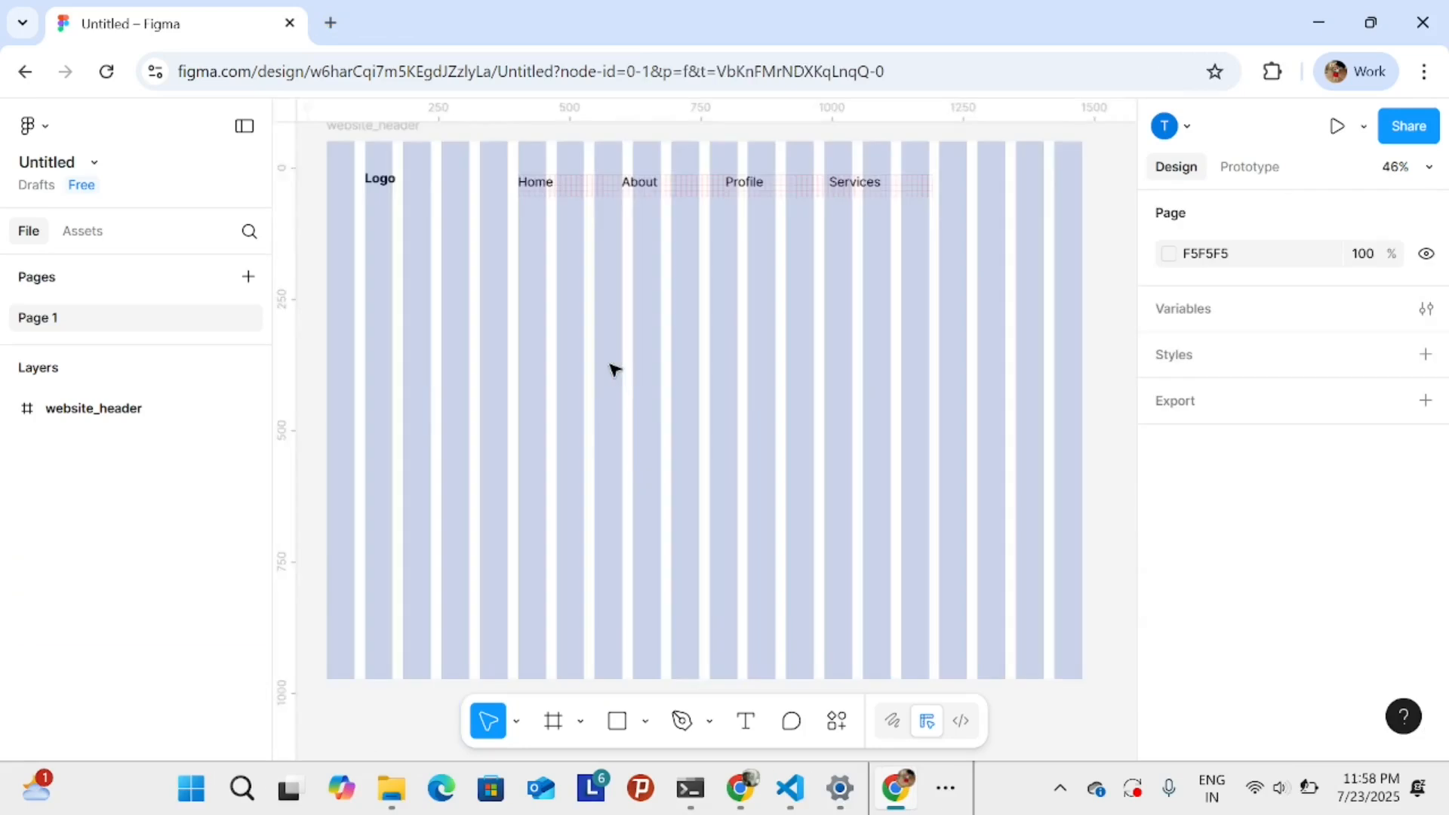
- Hide the canvas rulers
key(shift+r)
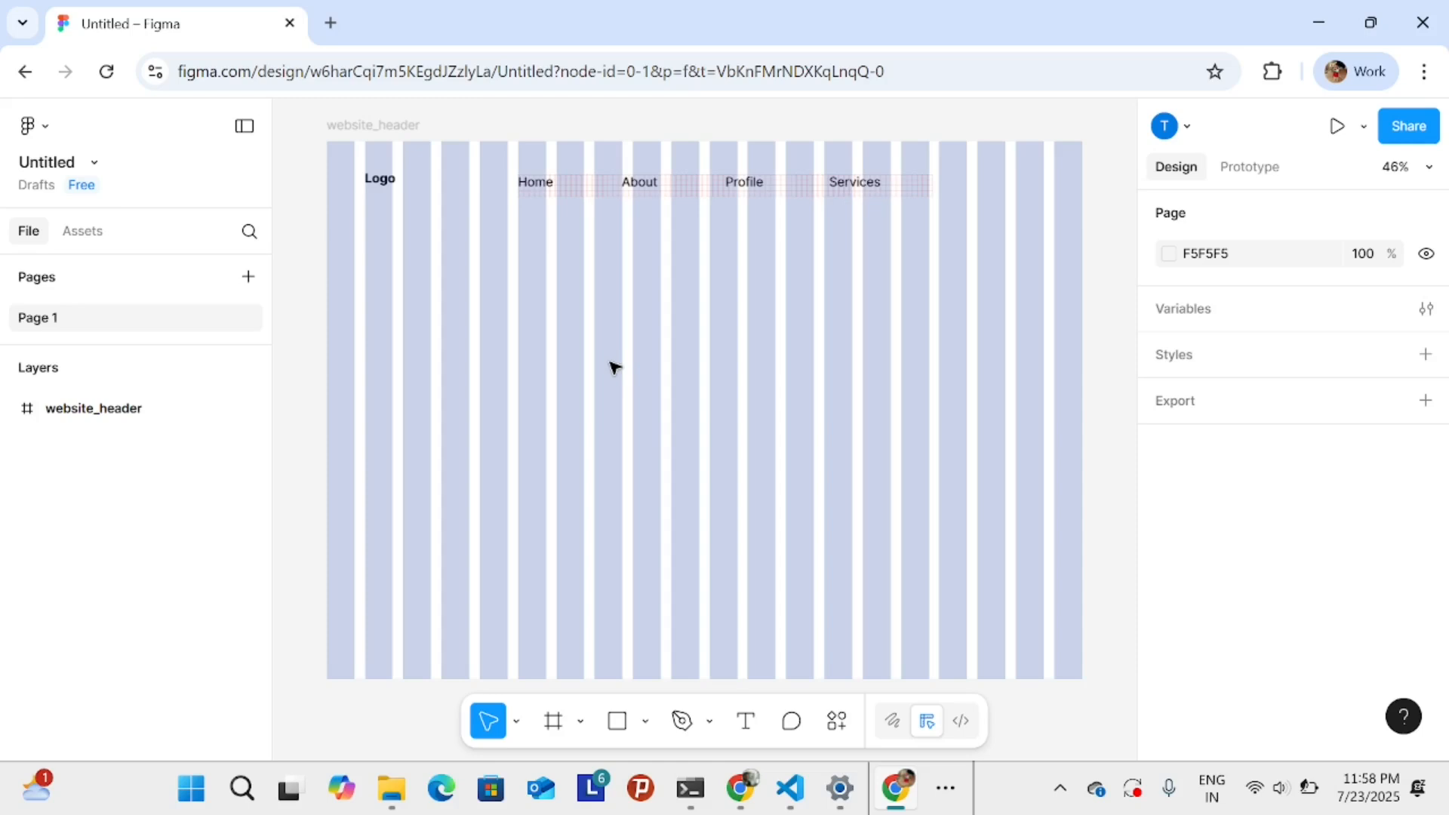
scroll(617, 374, up, 1)
scroll(618, 381, down, 3)
scroll(619, 381, up, 4)
- Add a text layer reading "Button" inside the website_header frame, in the empty area below the menu
click(658, 356)
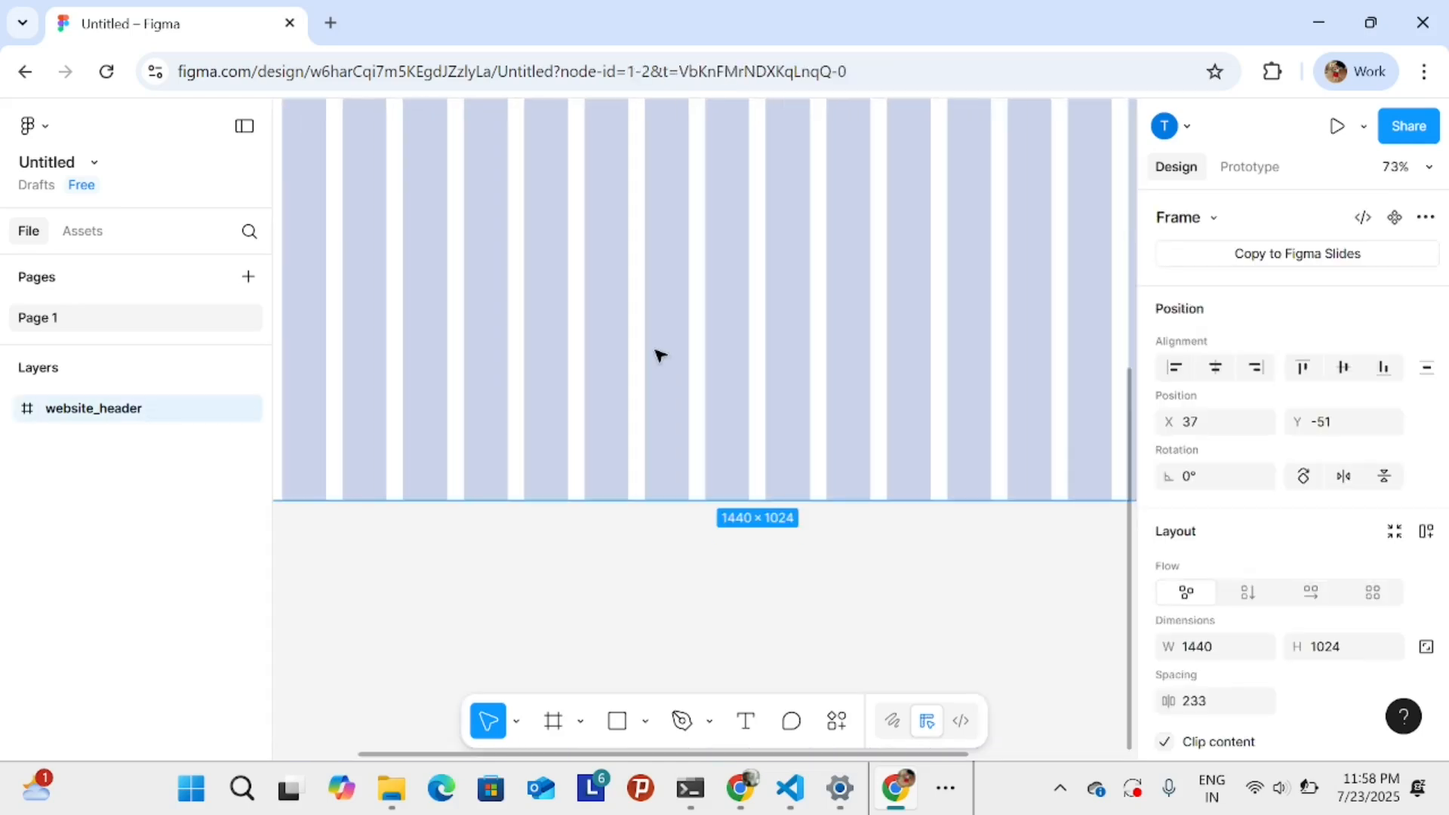
scroll(658, 355, up, 3)
scroll(658, 357, down, 5)
drag(731, 501, 743, 717)
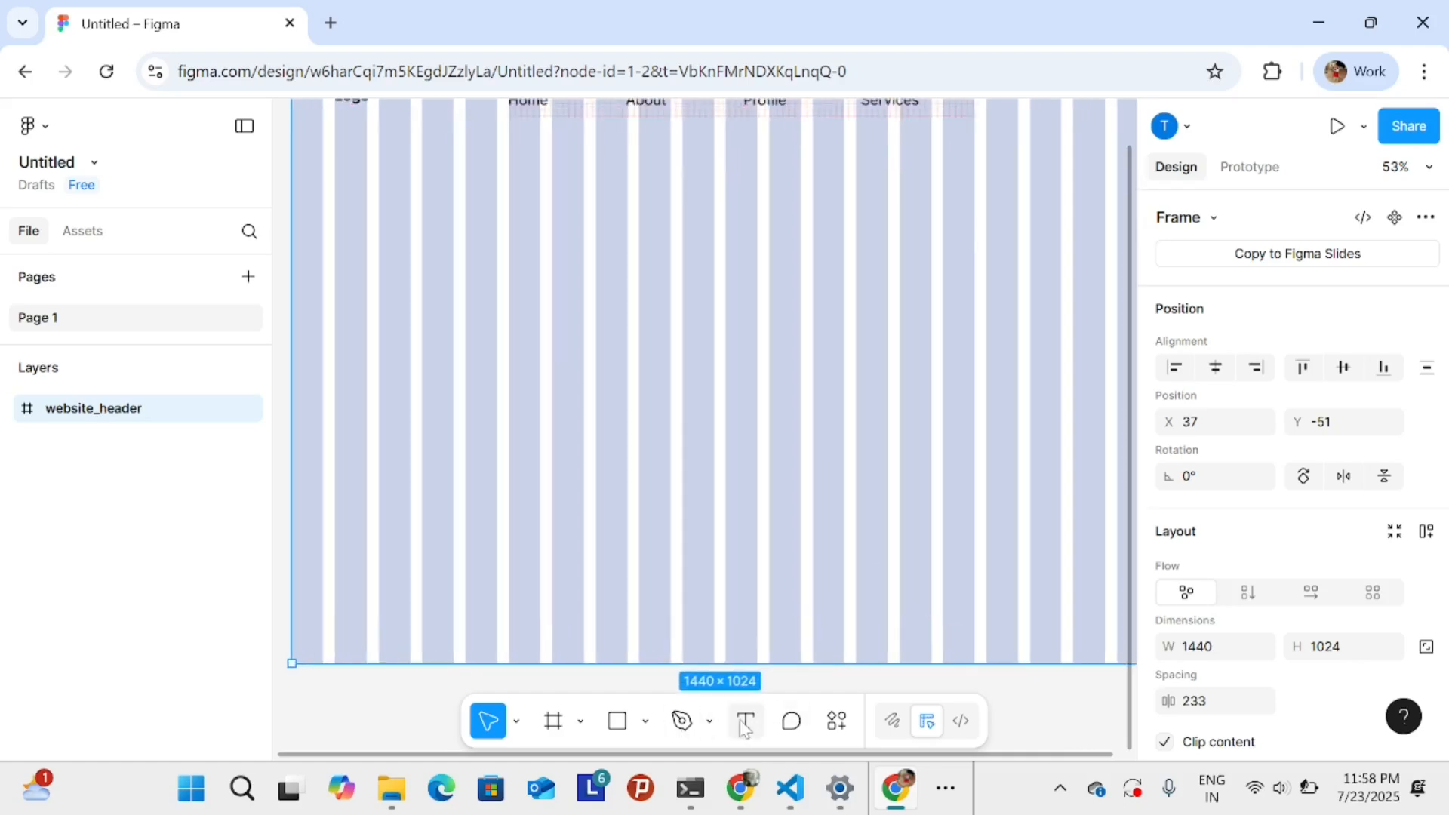
click(745, 723)
click(654, 317)
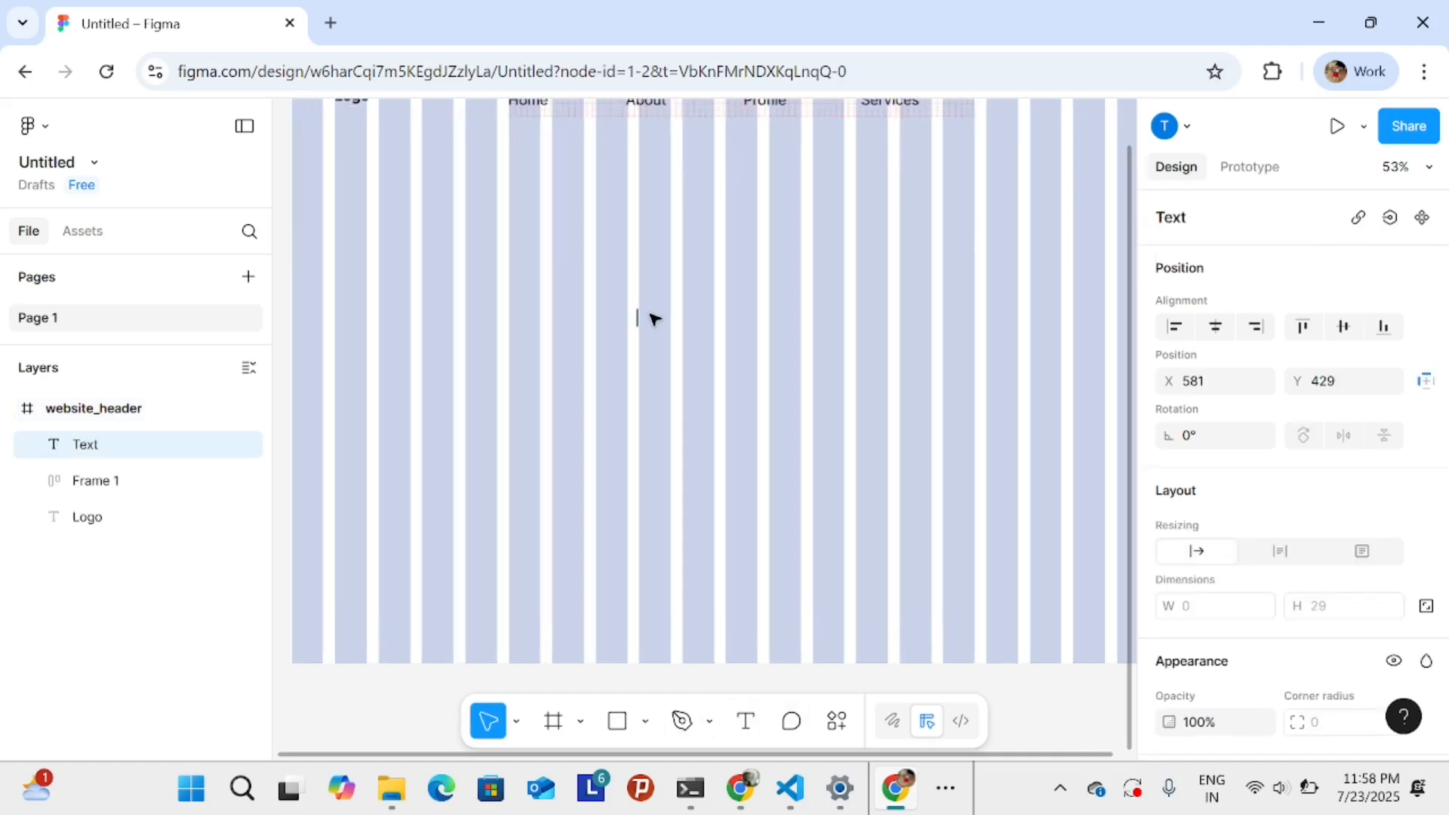
key(Caps_Lock)
text(B)
key(Caps_Lock)
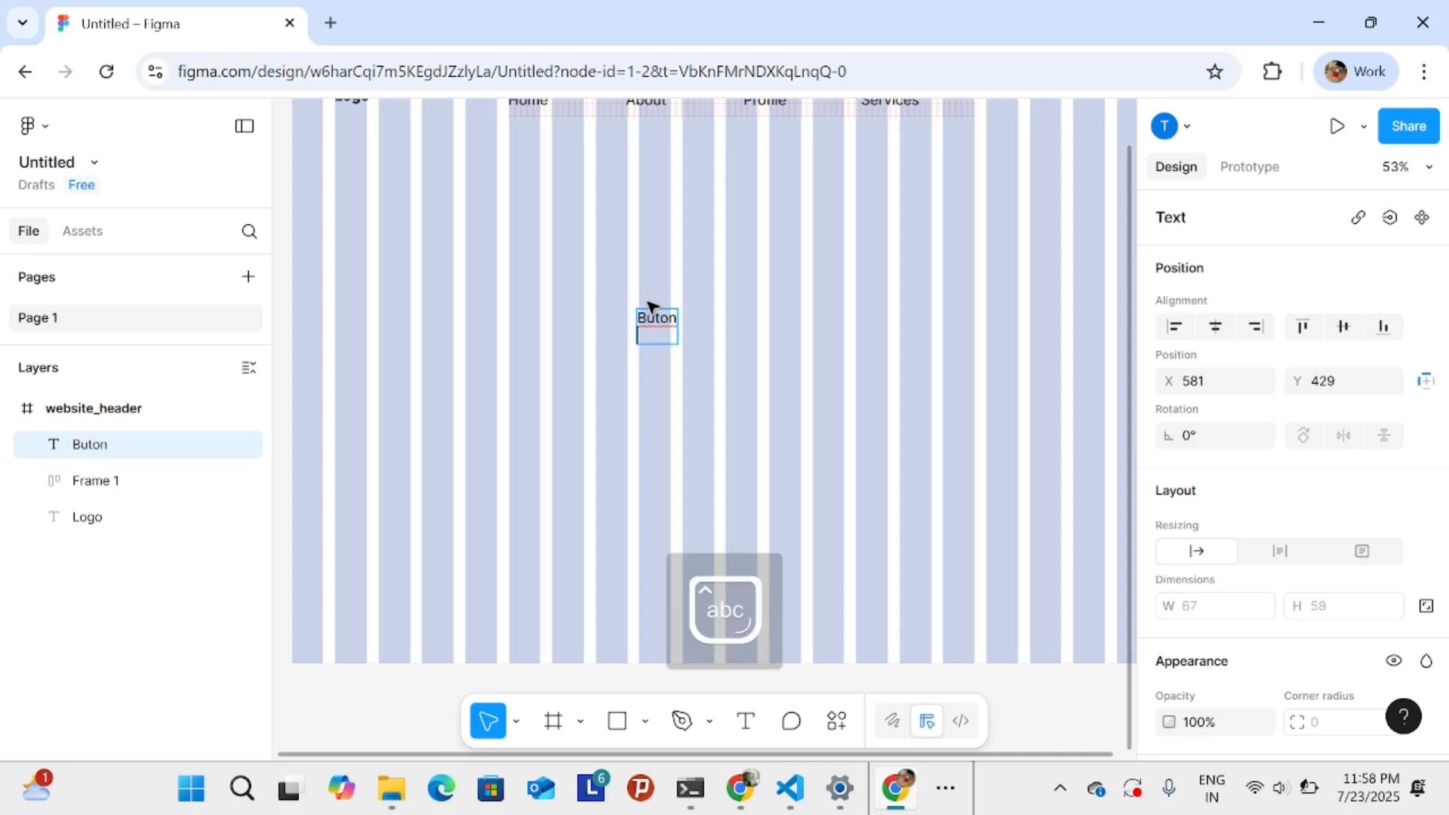
key(Up)
key(Right)
key(Right)
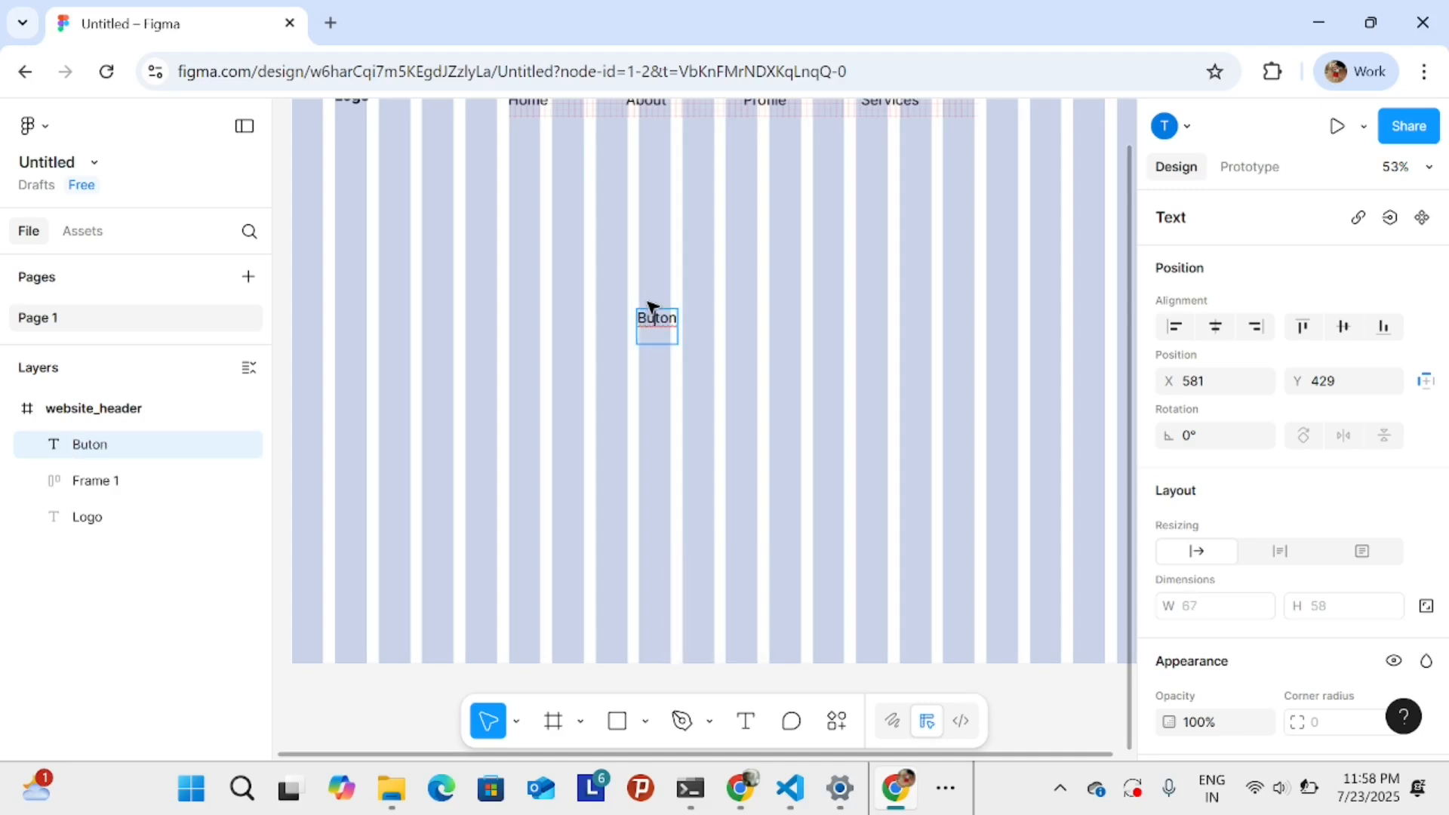
text(t)
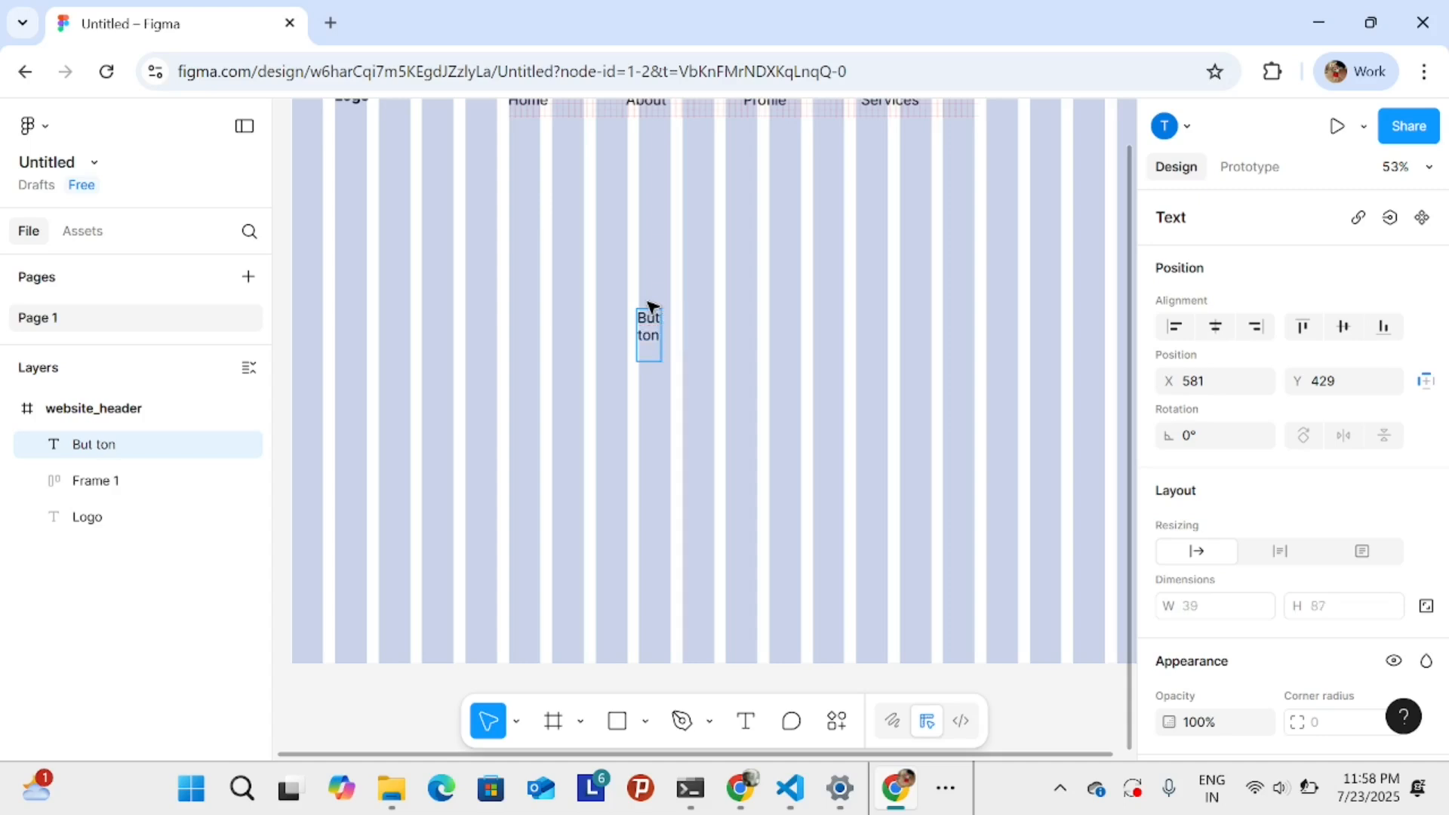
key(BackSpace)
key(Escape)
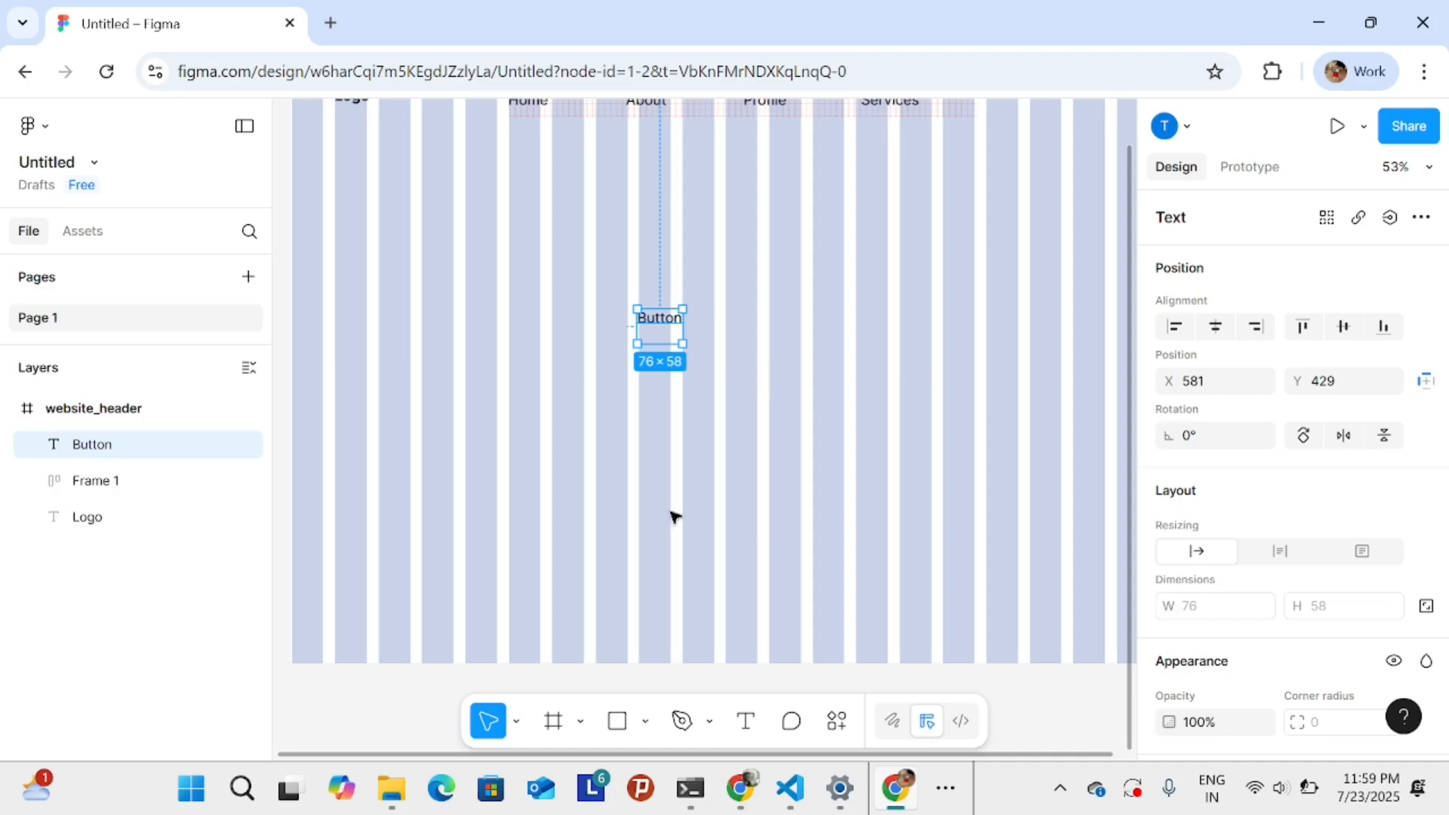
- Wrap the Button text in its own frame and name that frame Button
right_click(658, 320)
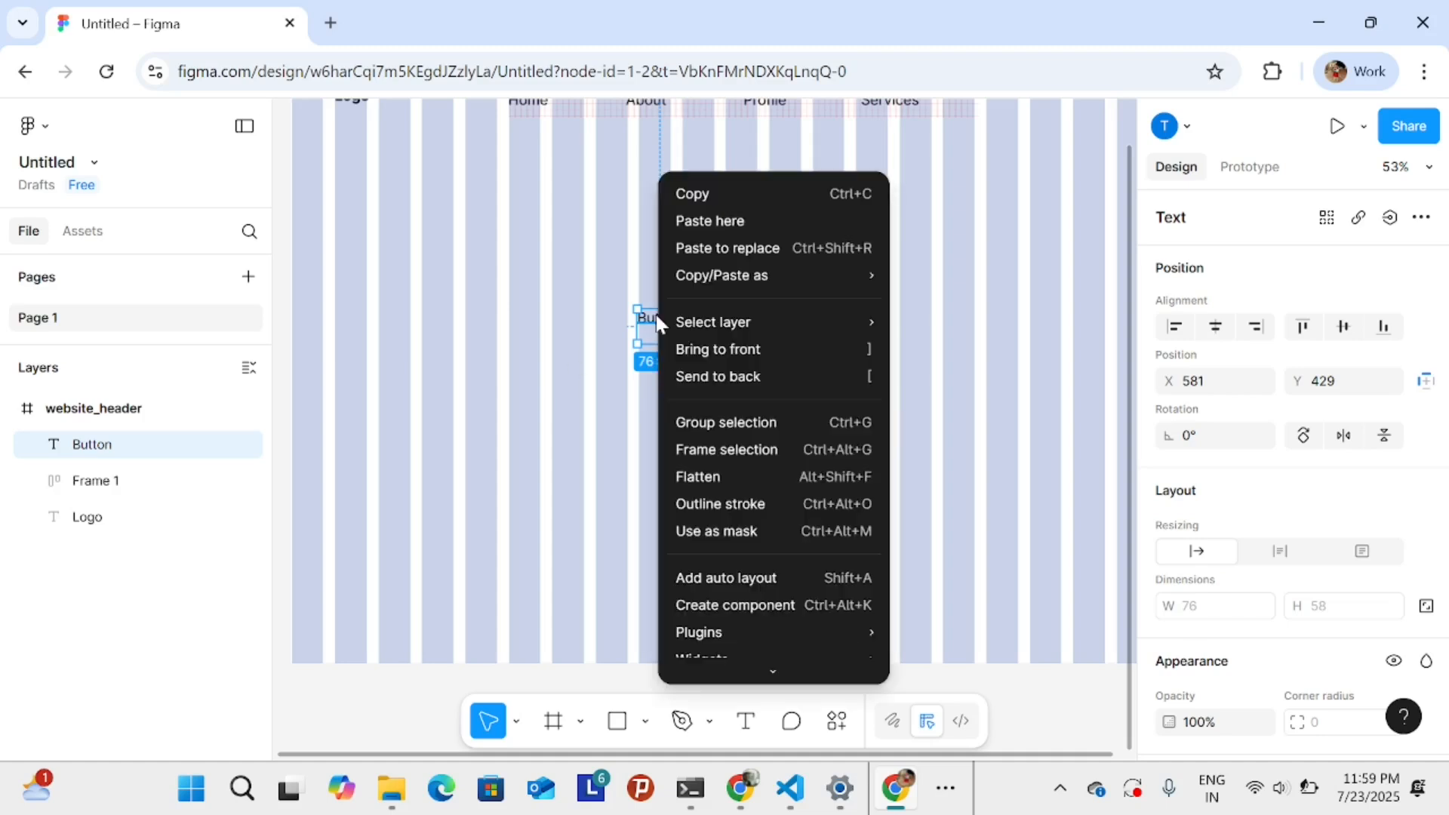
click(714, 456)
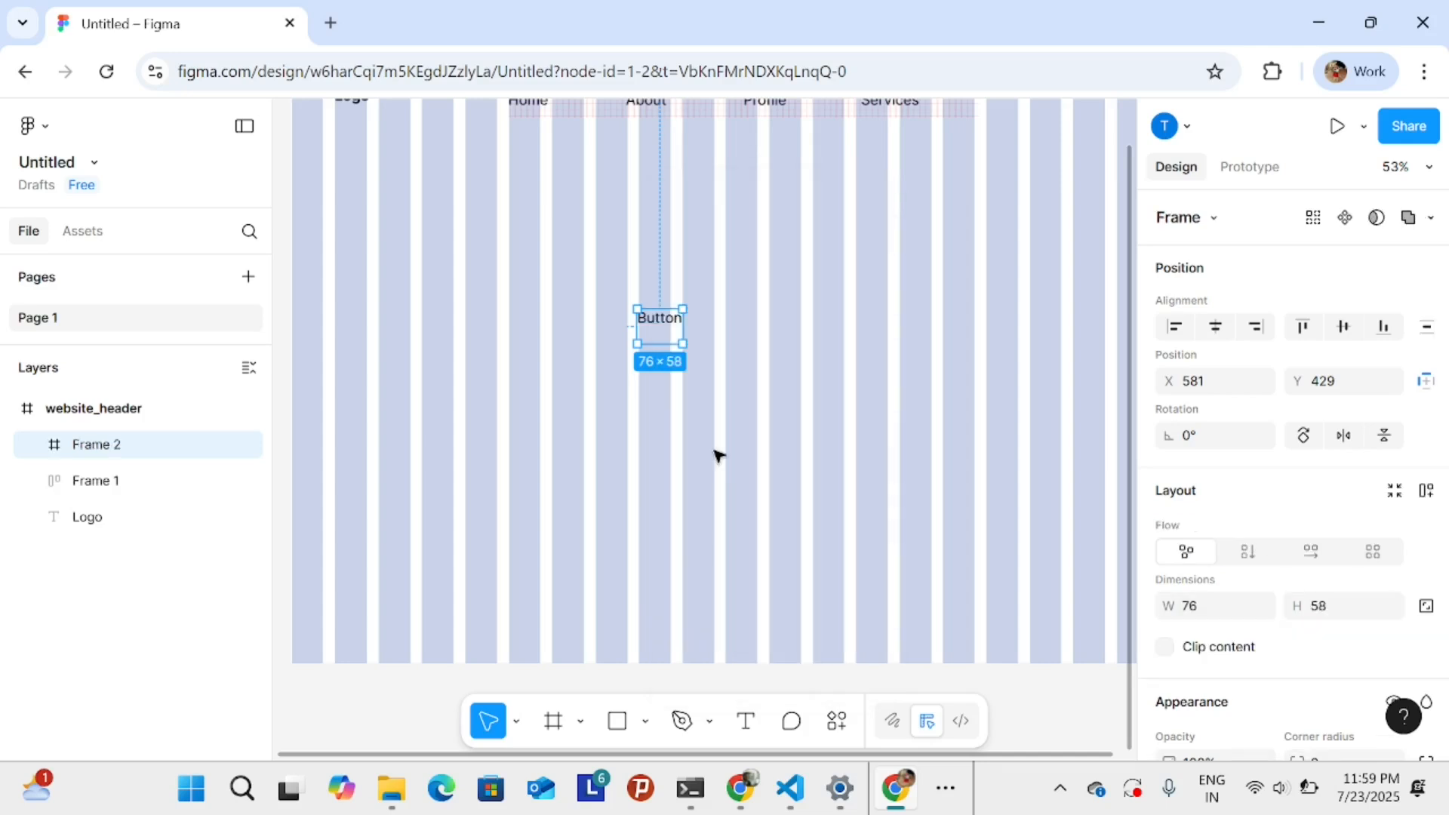
right_click(117, 453)
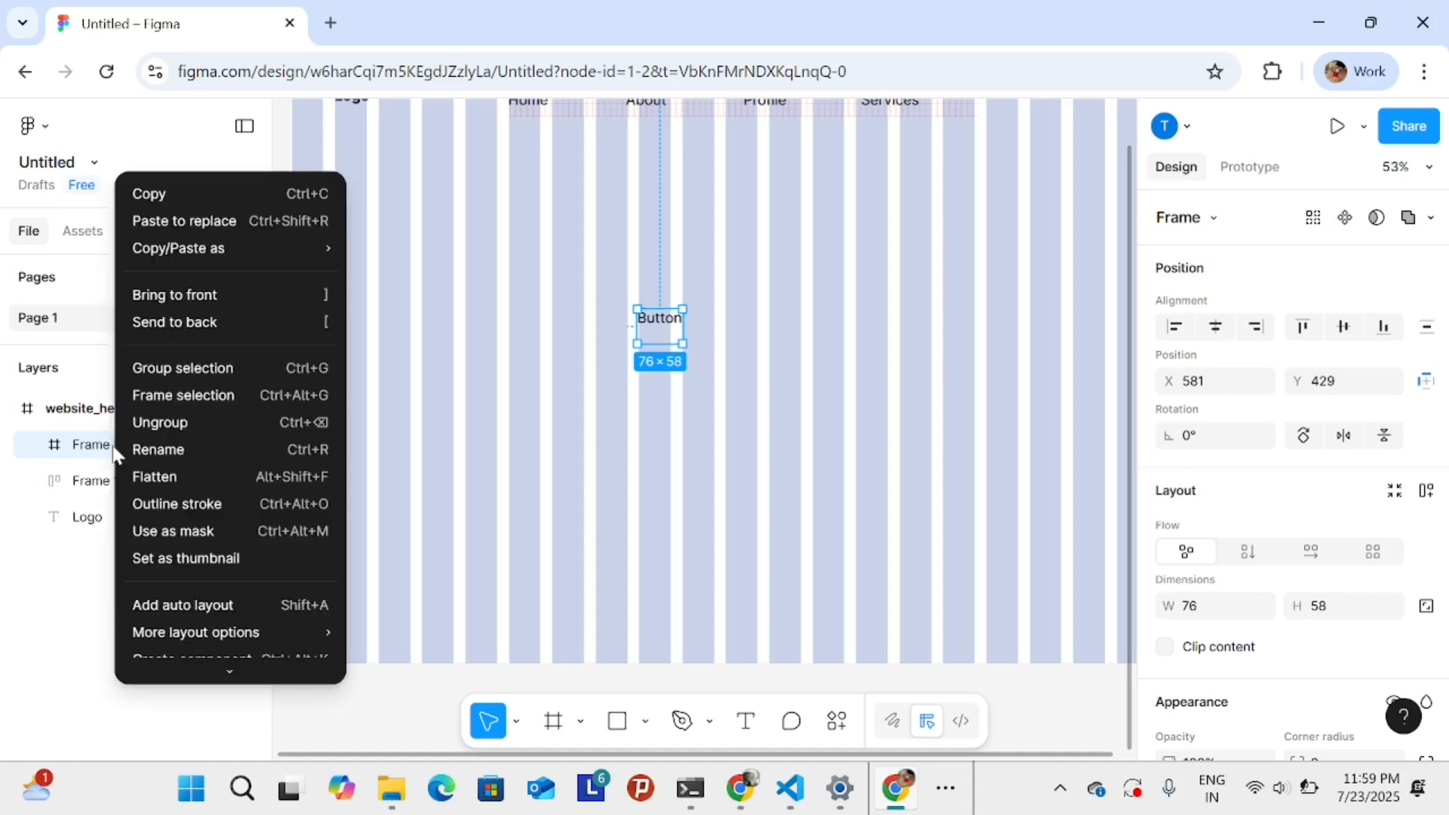
click(157, 448)
key(Caps_Lock)
text(B)
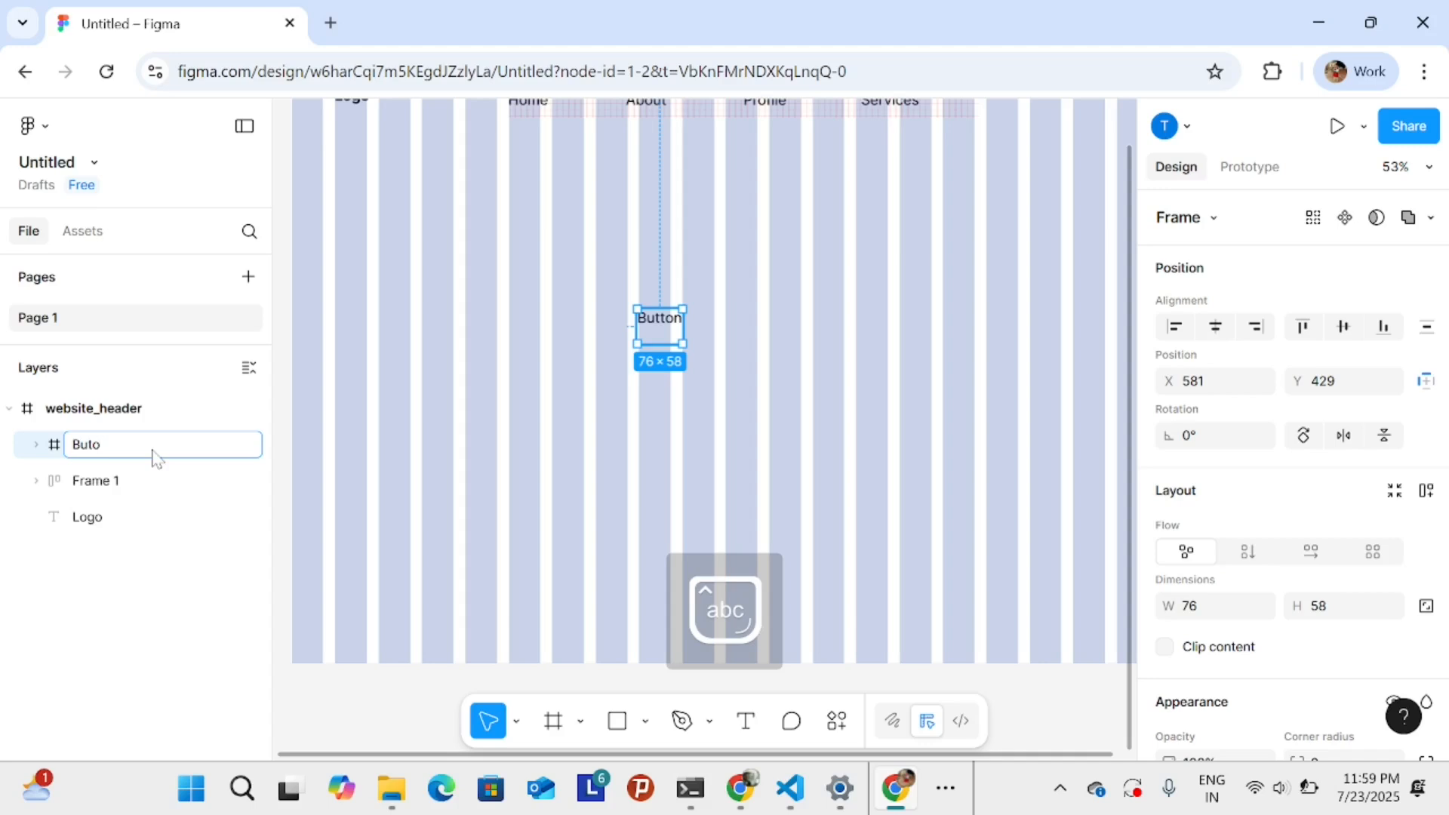
text(utton)
key(Return)
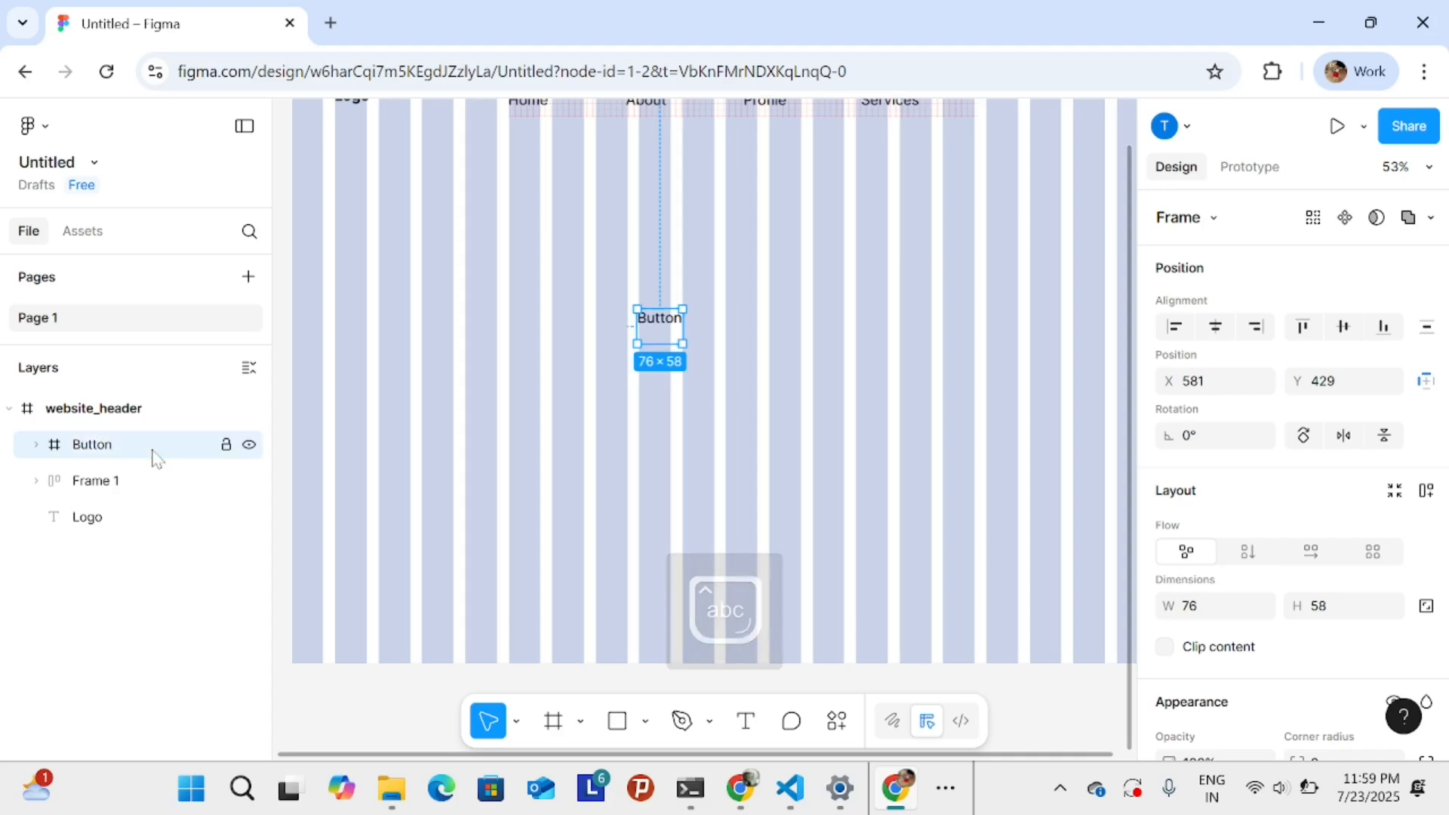
- Rename the text layer inside the Button frame as Button1
click(35, 445)
click(104, 478)
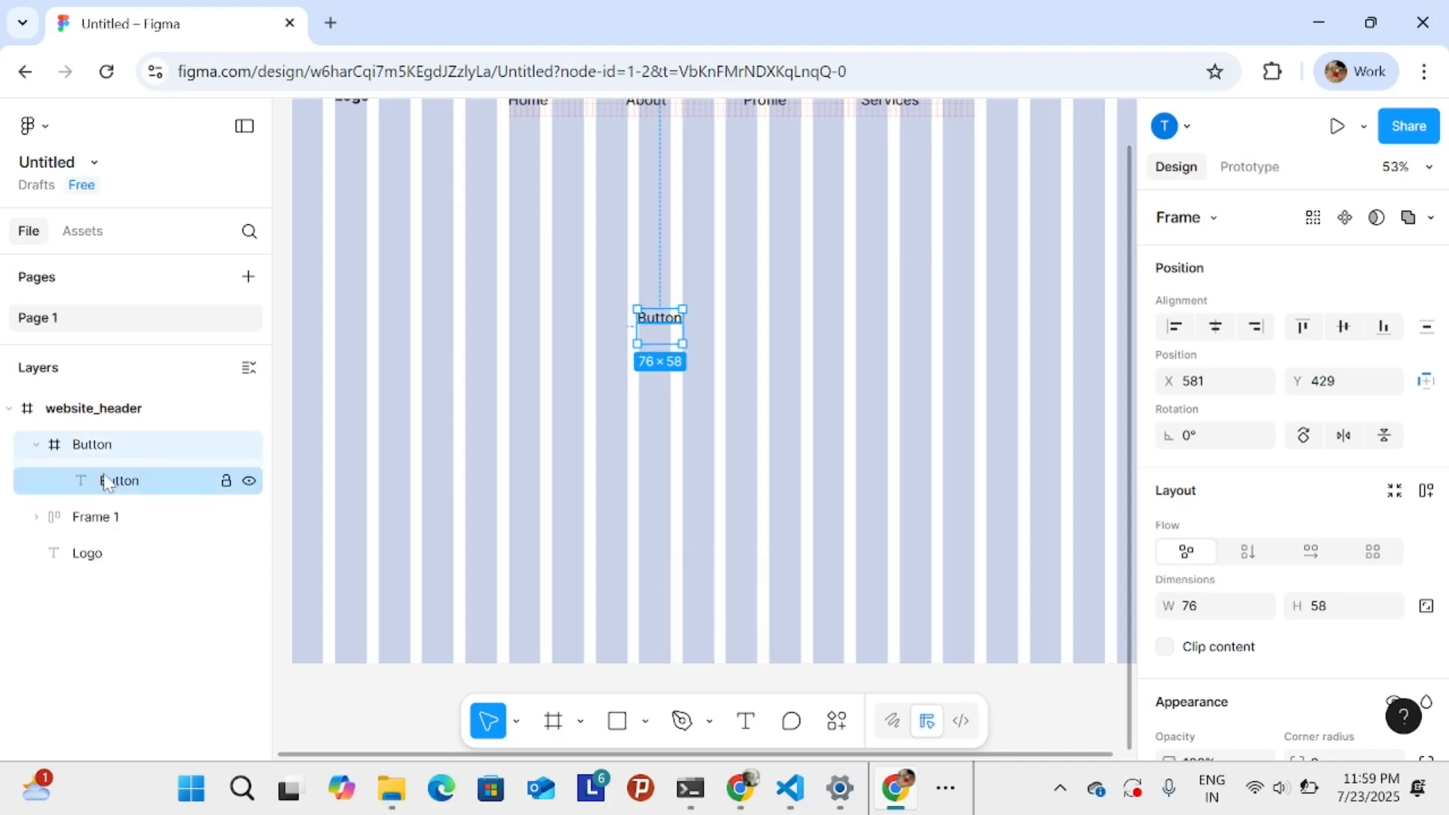
double_click(149, 484)
click(149, 483)
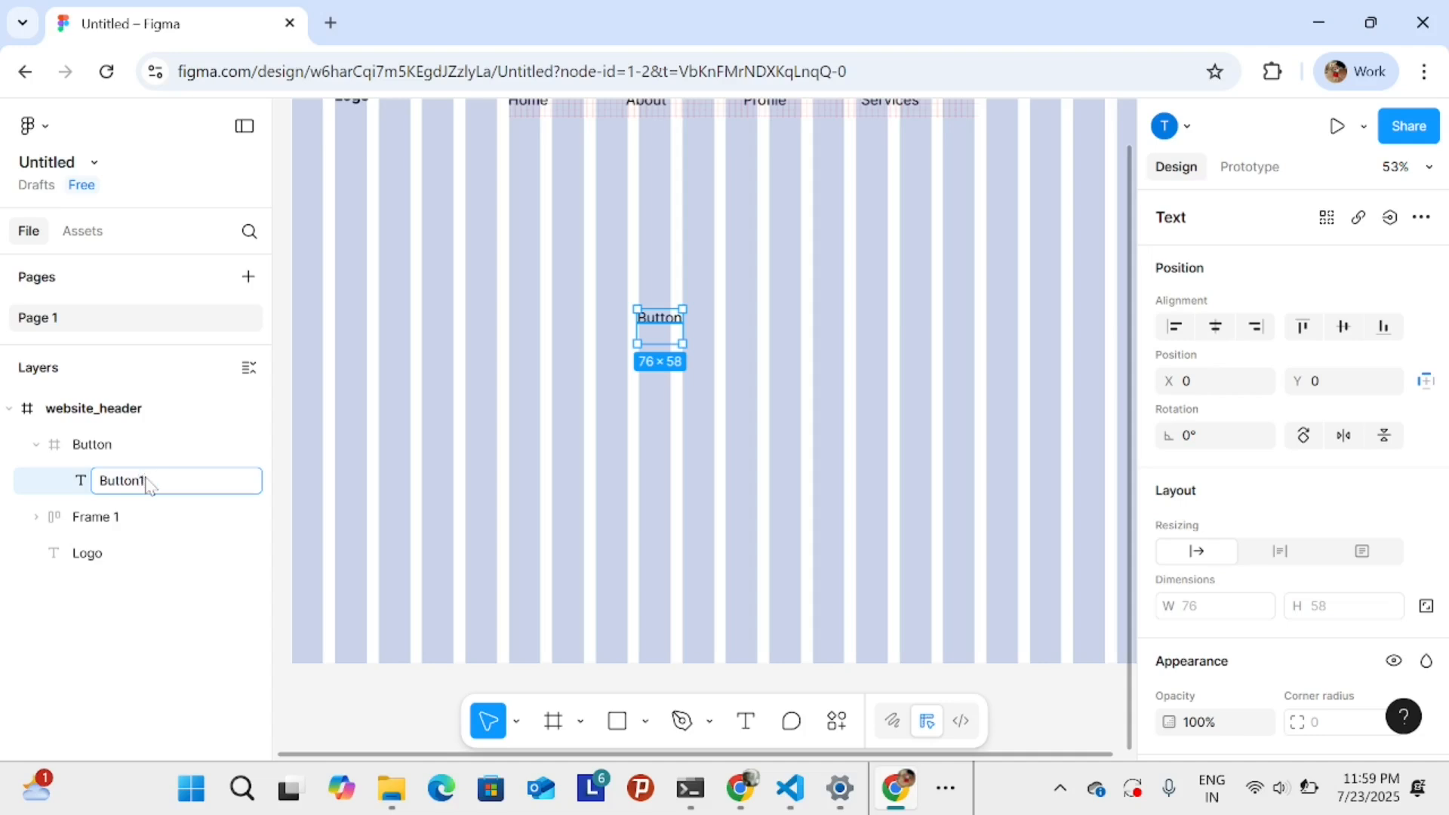
key(Return)
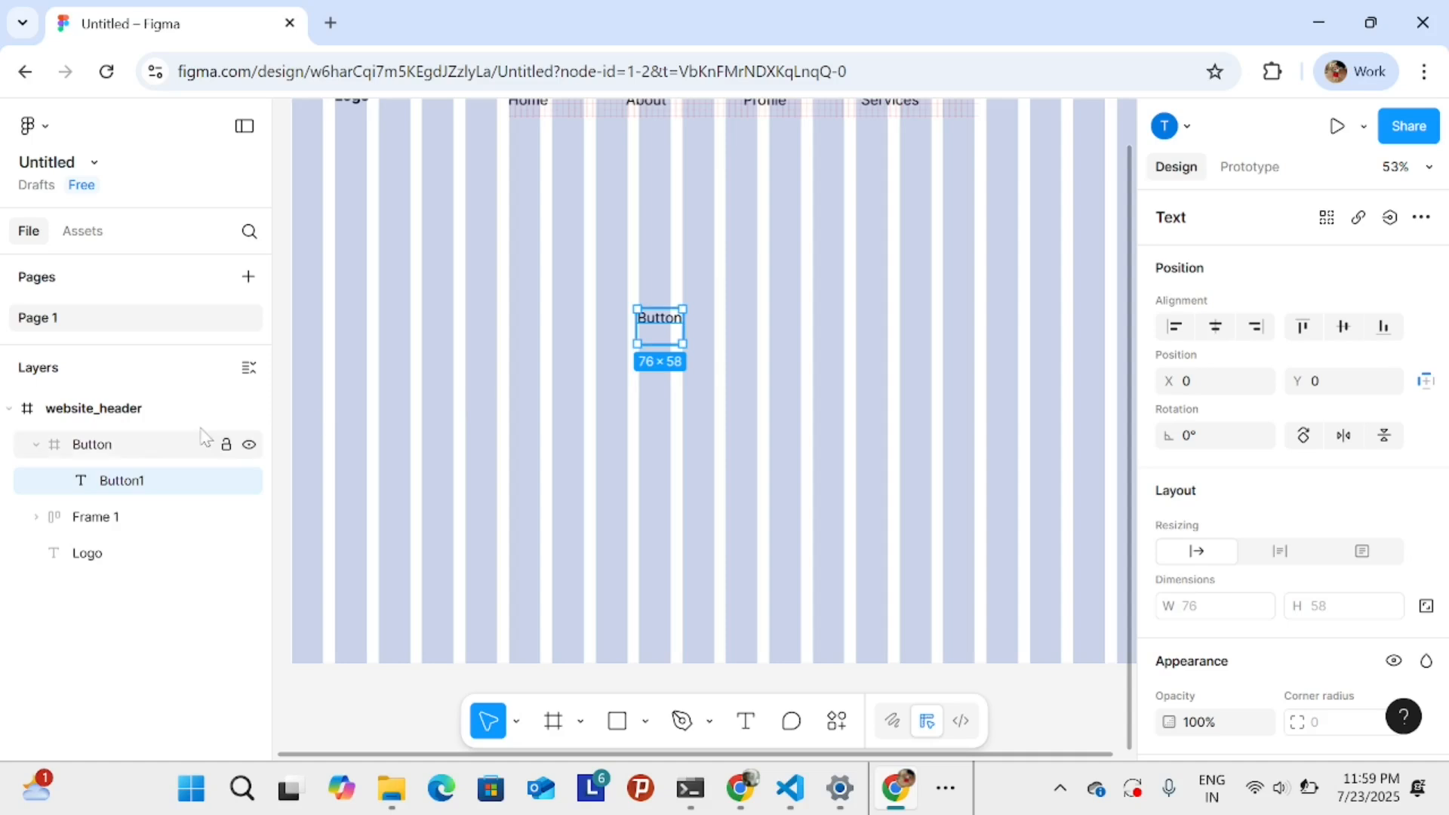
double_click(121, 481)
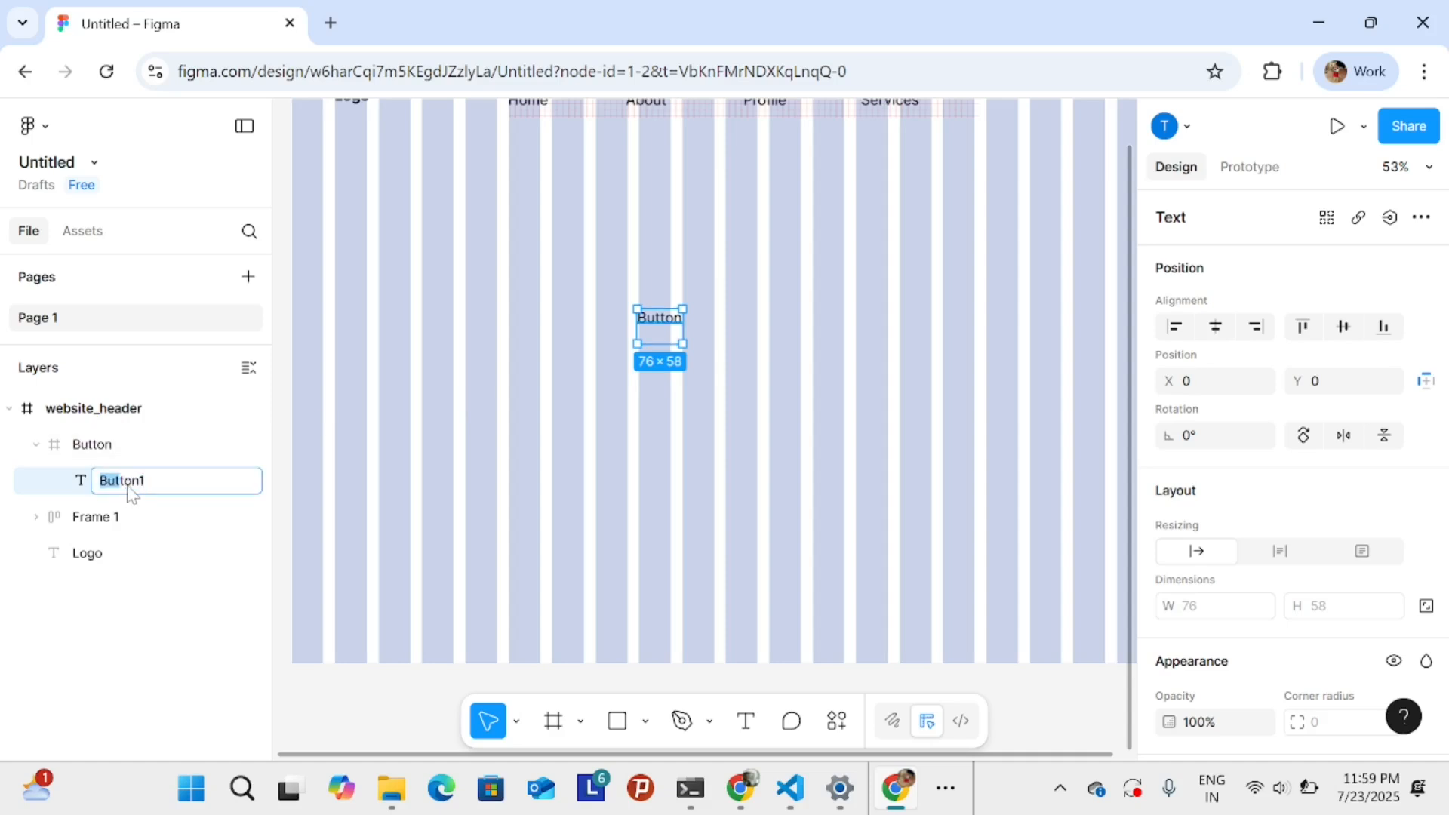
click(159, 486)
key(Return)
- Turn the Button1 text layer into a component
key(shift+2)
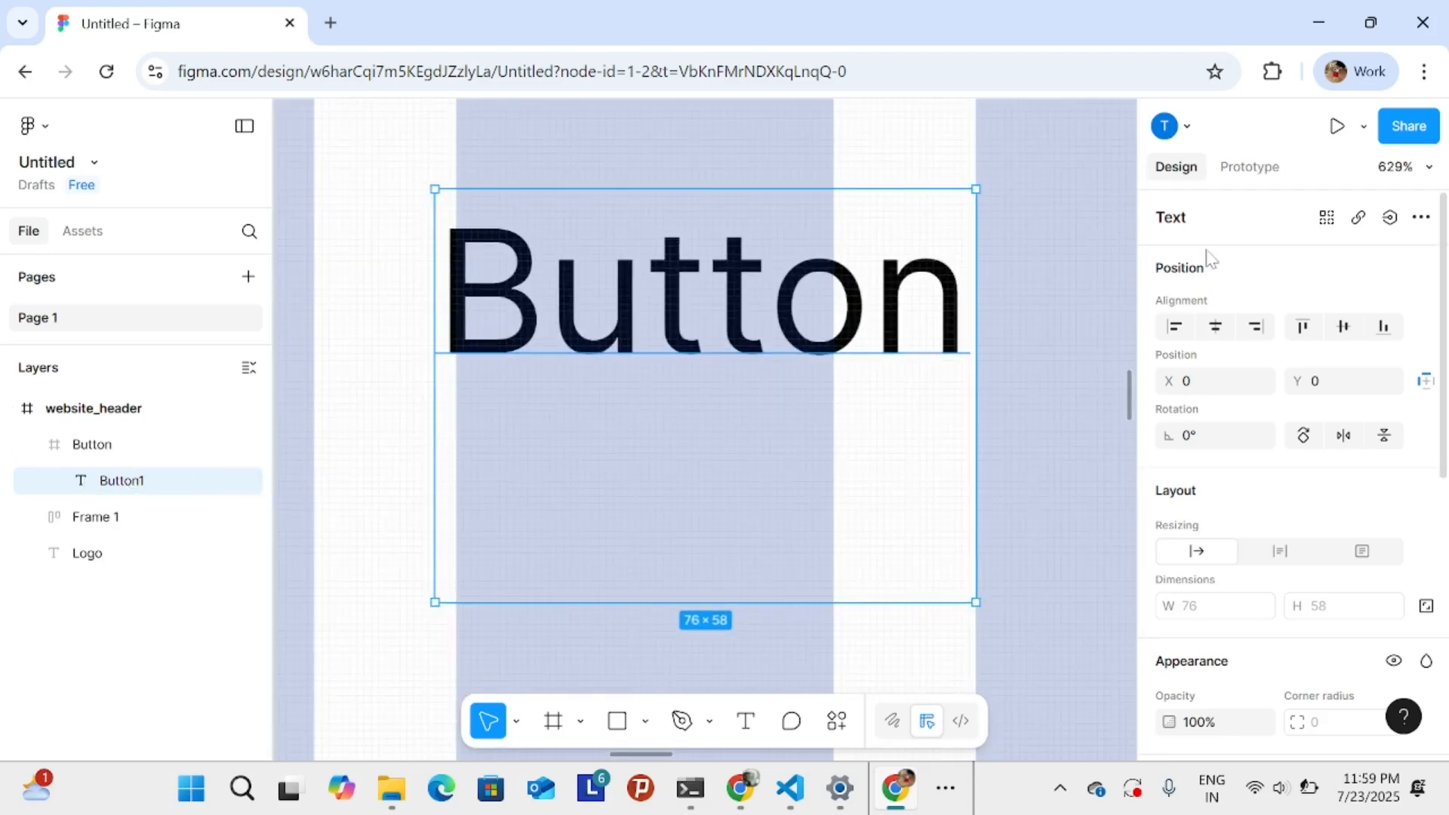
double_click(783, 298)
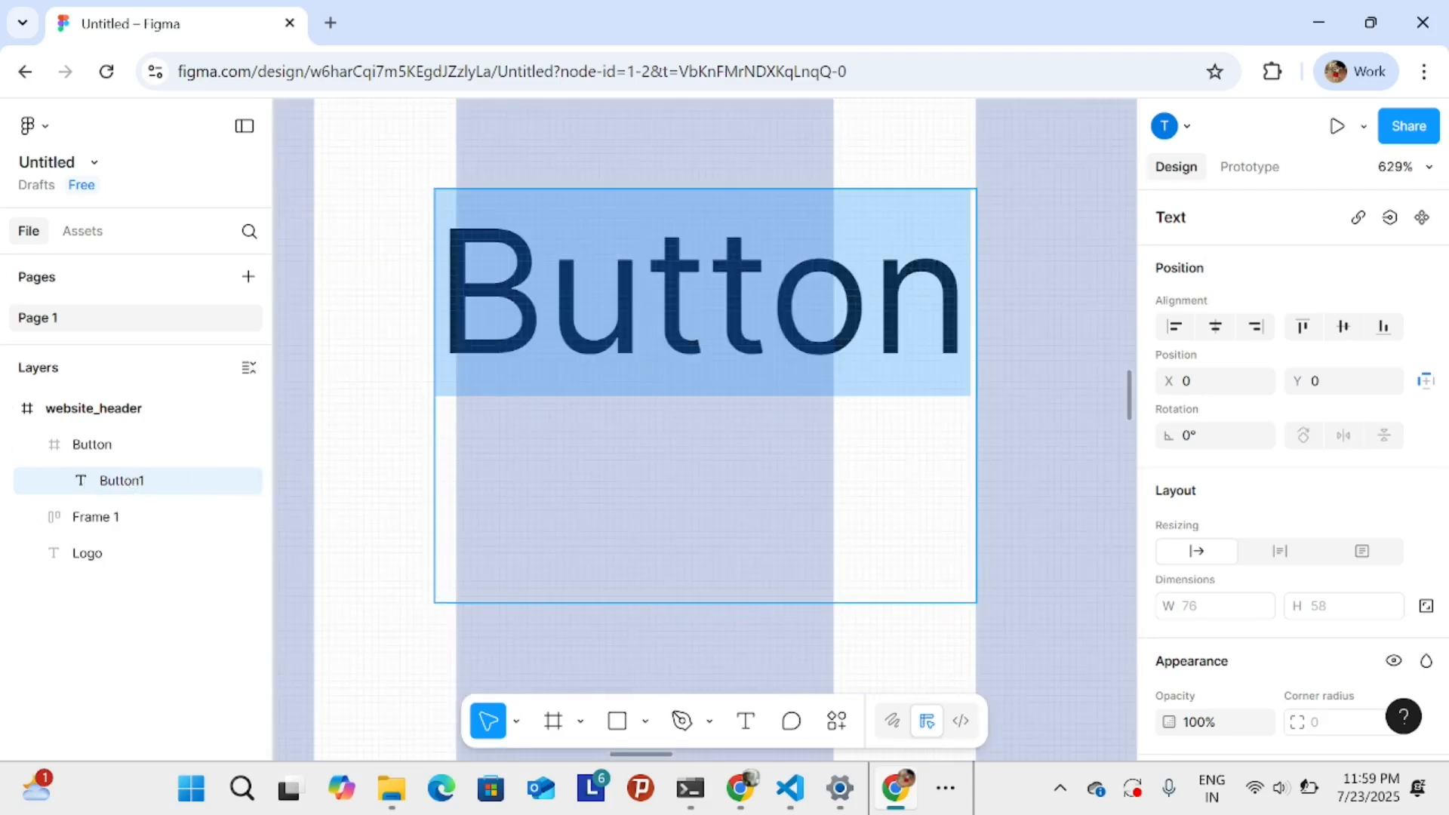
click(1422, 218)
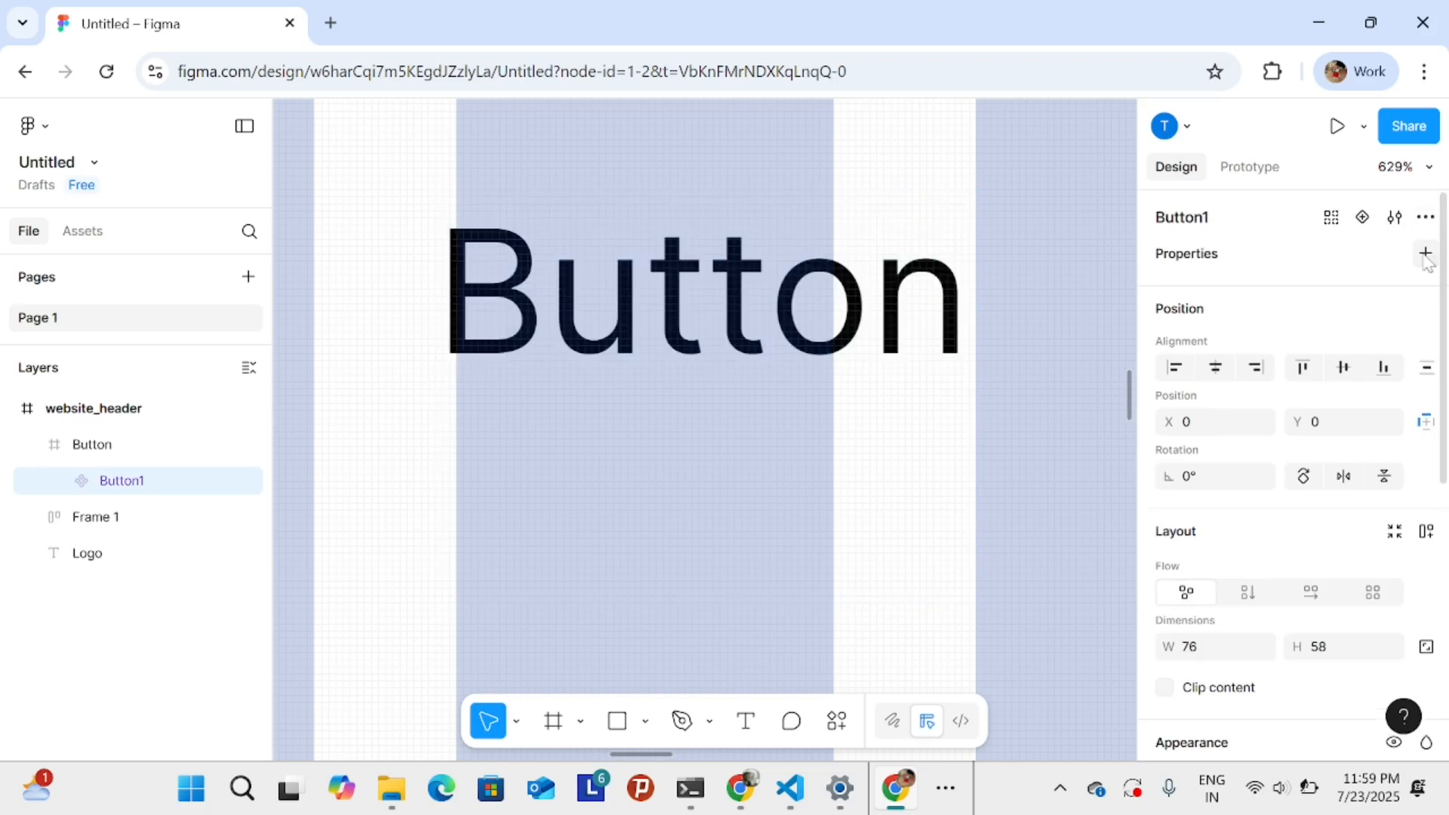
- Change the wording of the text inside the Button1 component to "Button1"
double_click(803, 291)
double_click(802, 291)
click(1230, 285)
click(1235, 289)
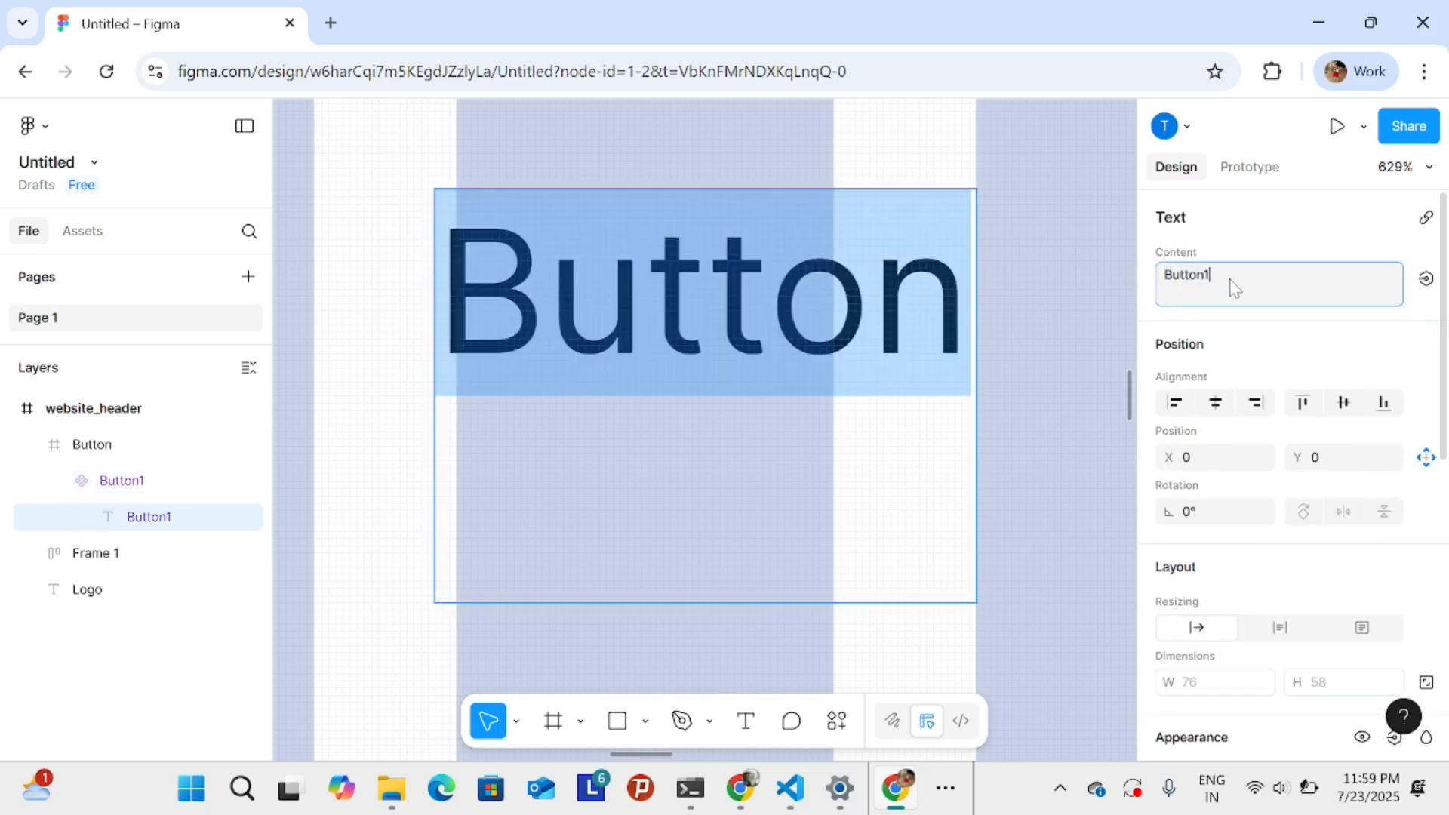
text(1)
key(Return)
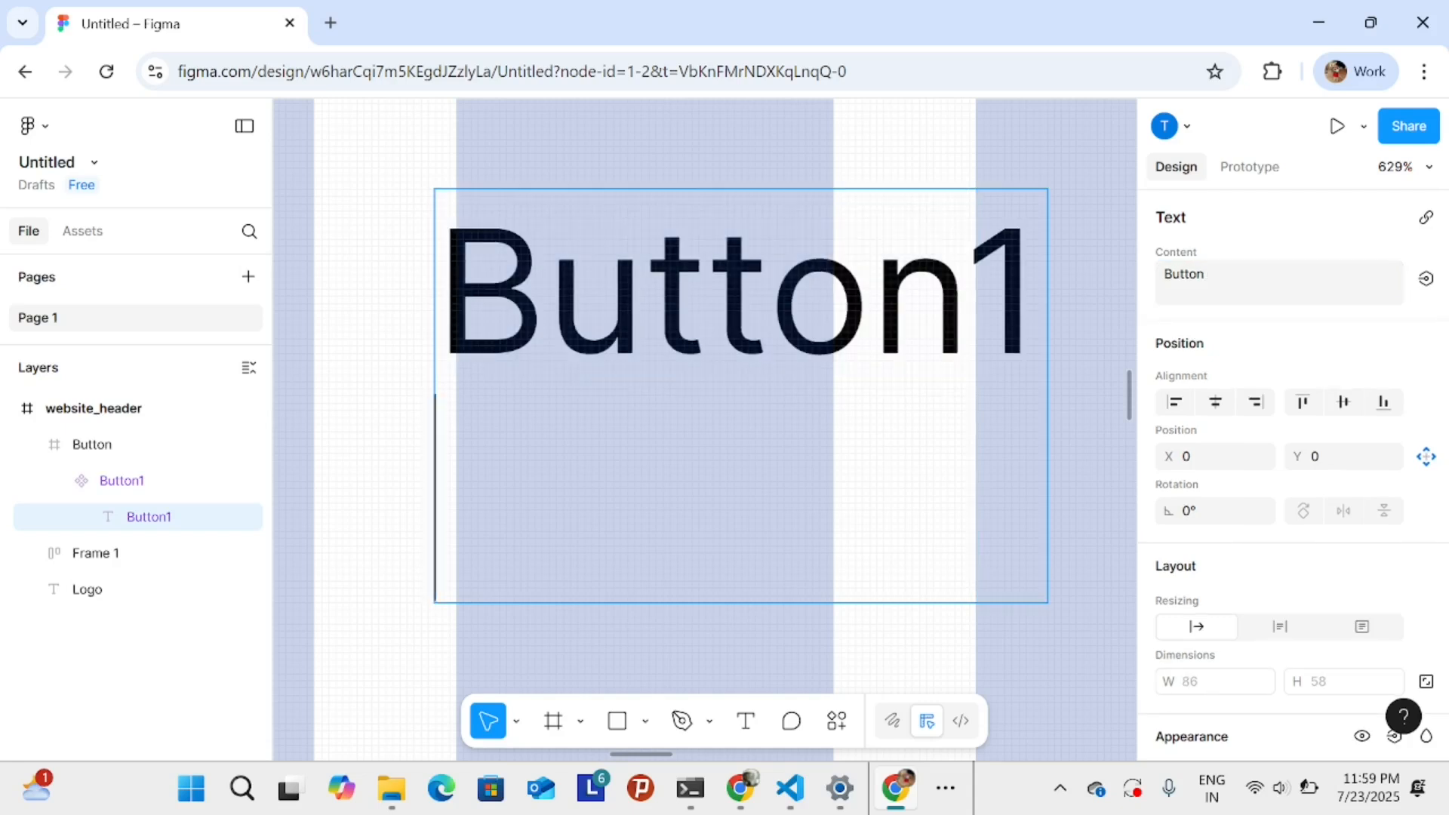
- Widen the outer Button frame to 86 × 58 so it encloses the whole Button1 text
scroll(549, 645, down, 1)
scroll(470, 409, down, 3)
scroll(472, 406, down, 4)
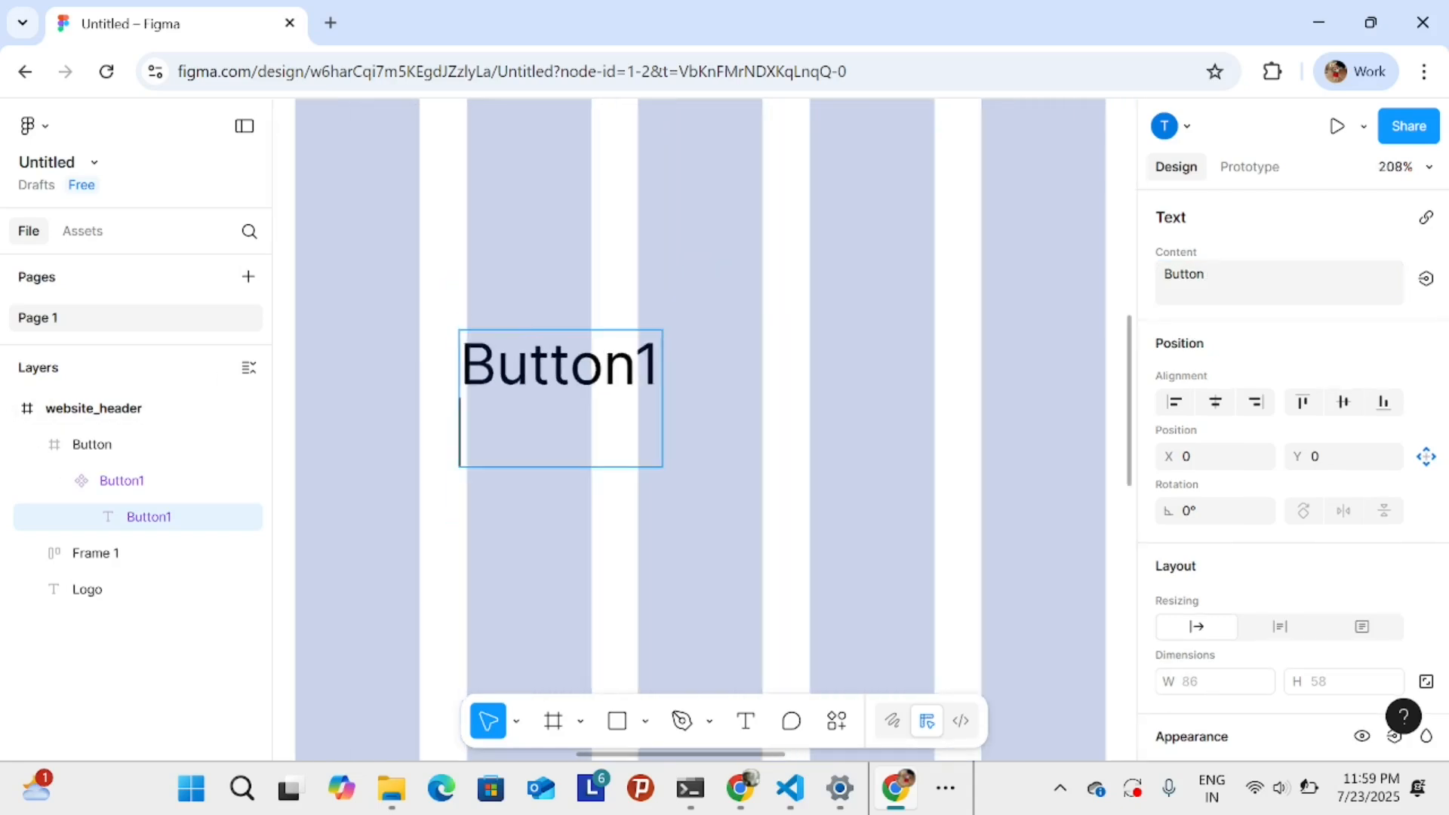
click(150, 444)
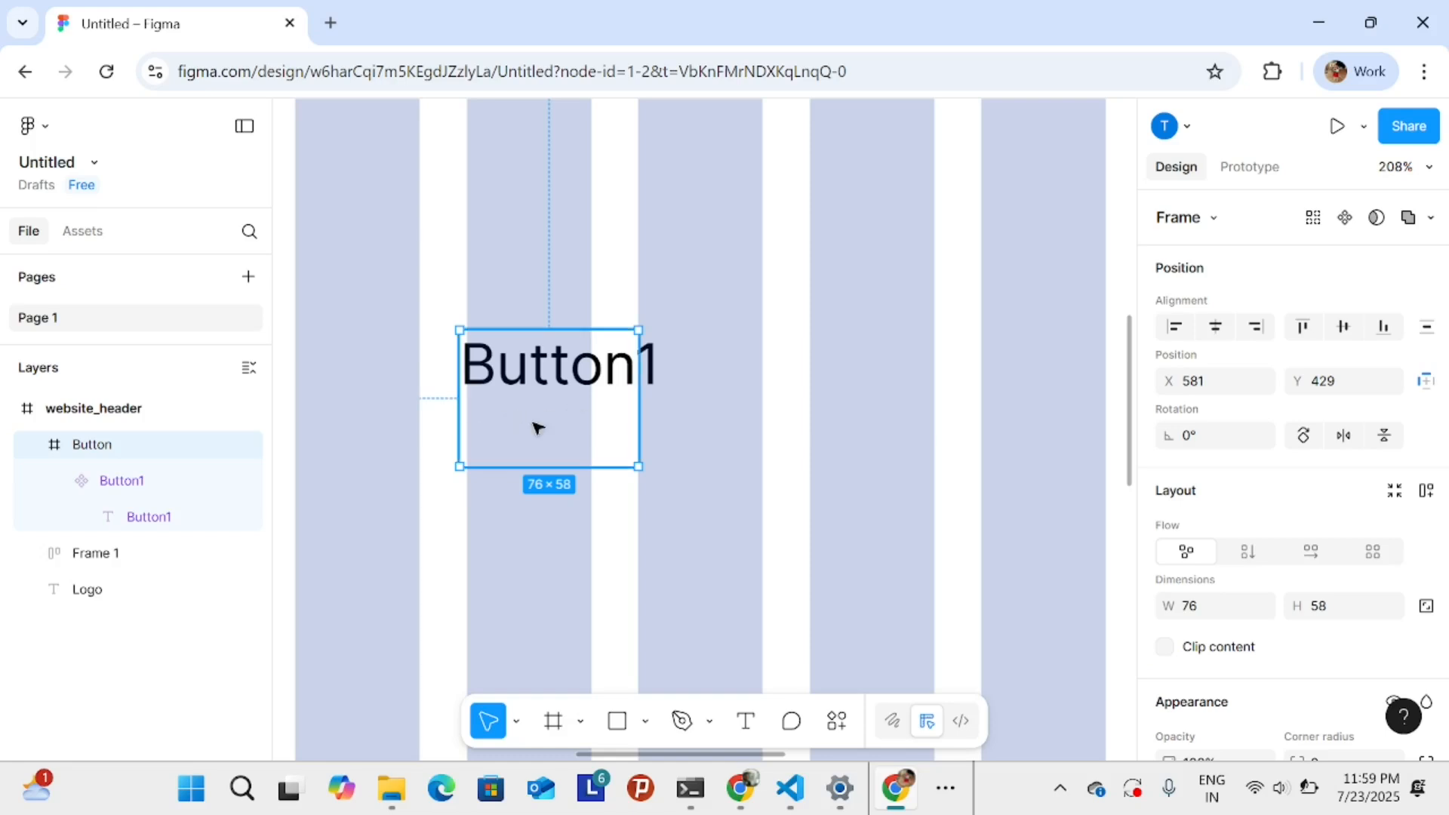
scroll(430, 391, down, 2)
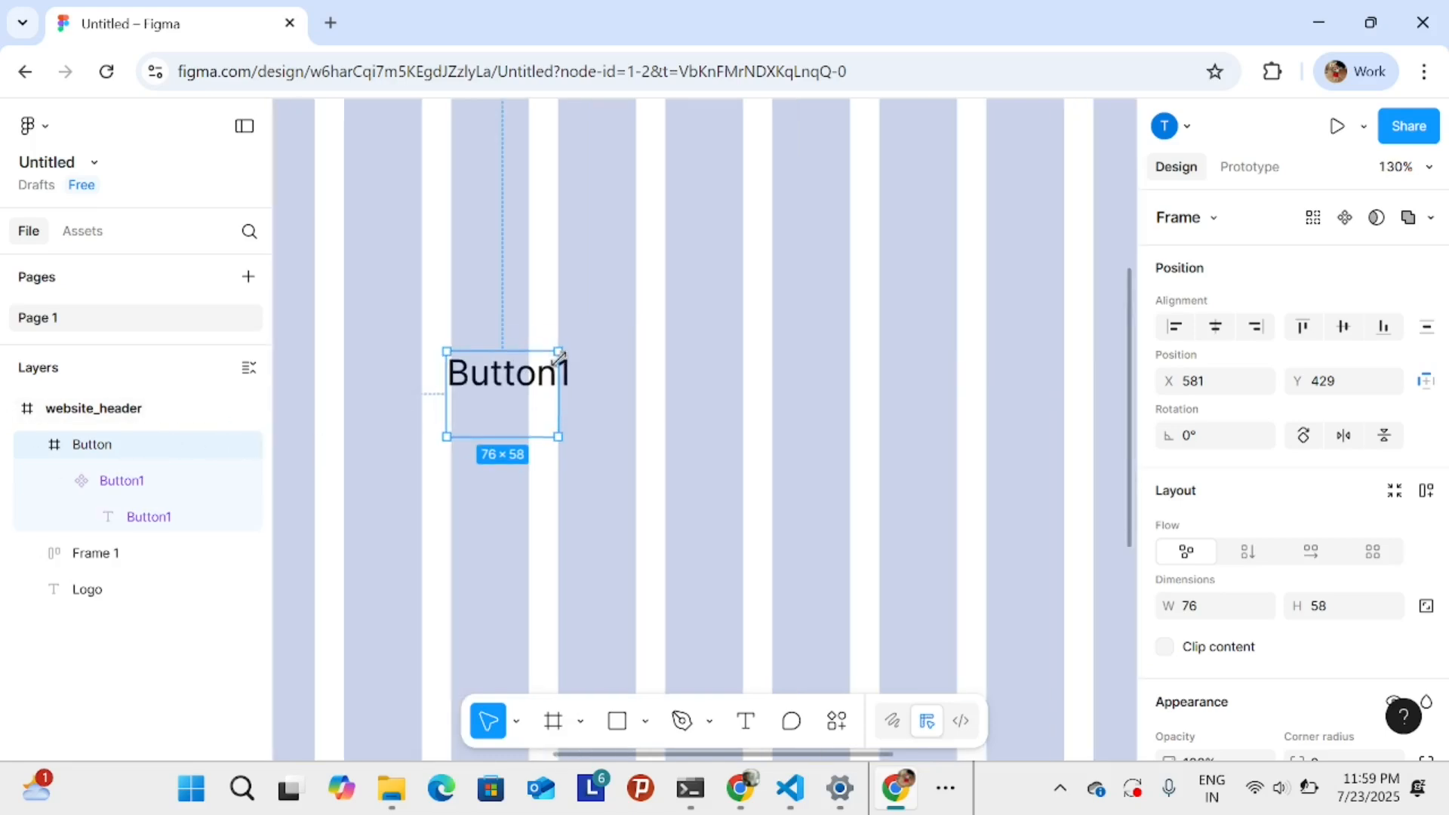
drag(556, 352, 569, 352)
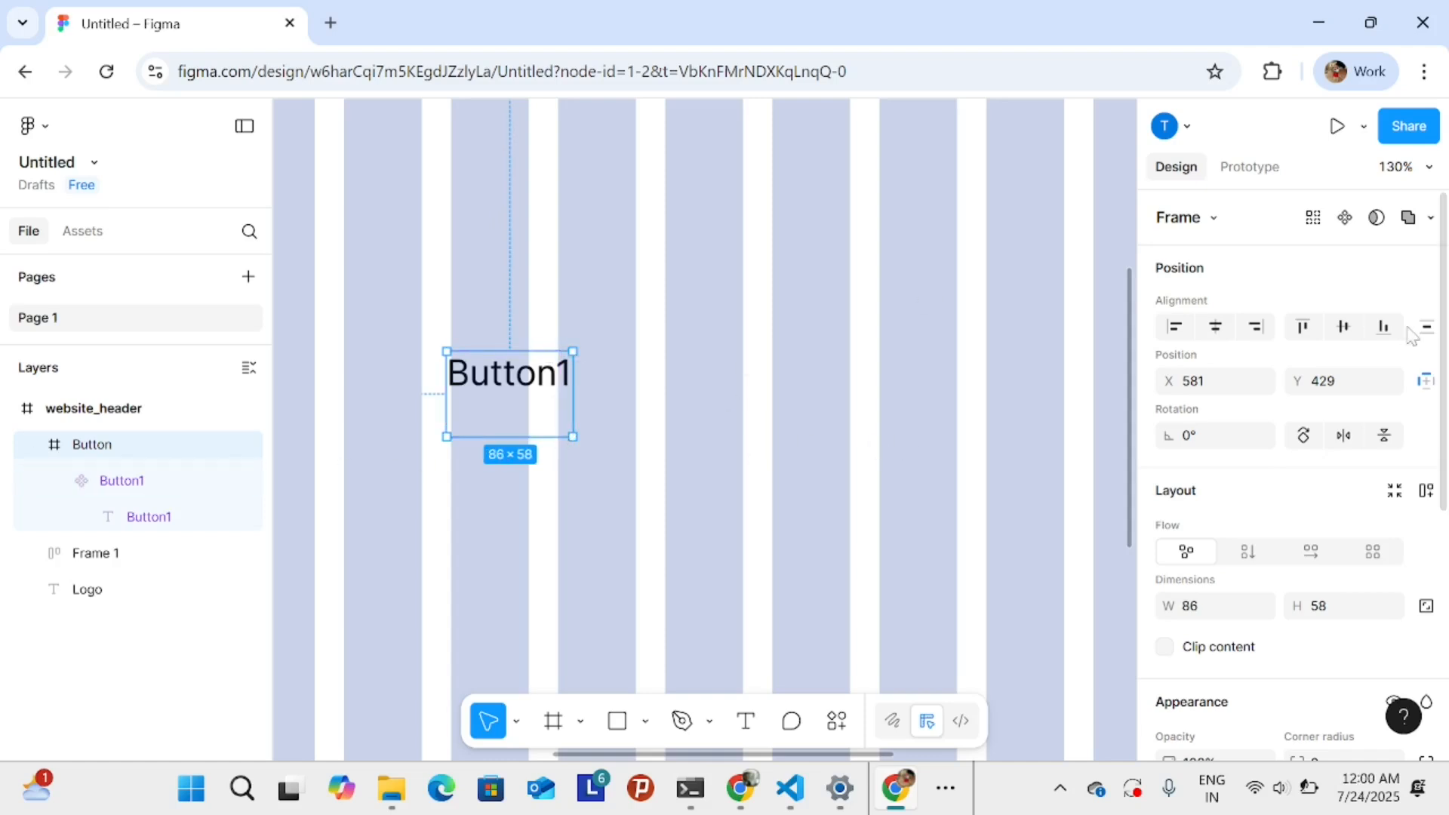
- Apply auto layout to the outer Button frame and enlarge it to about 86 × 63 around the text
scroll(1339, 366, down, 5)
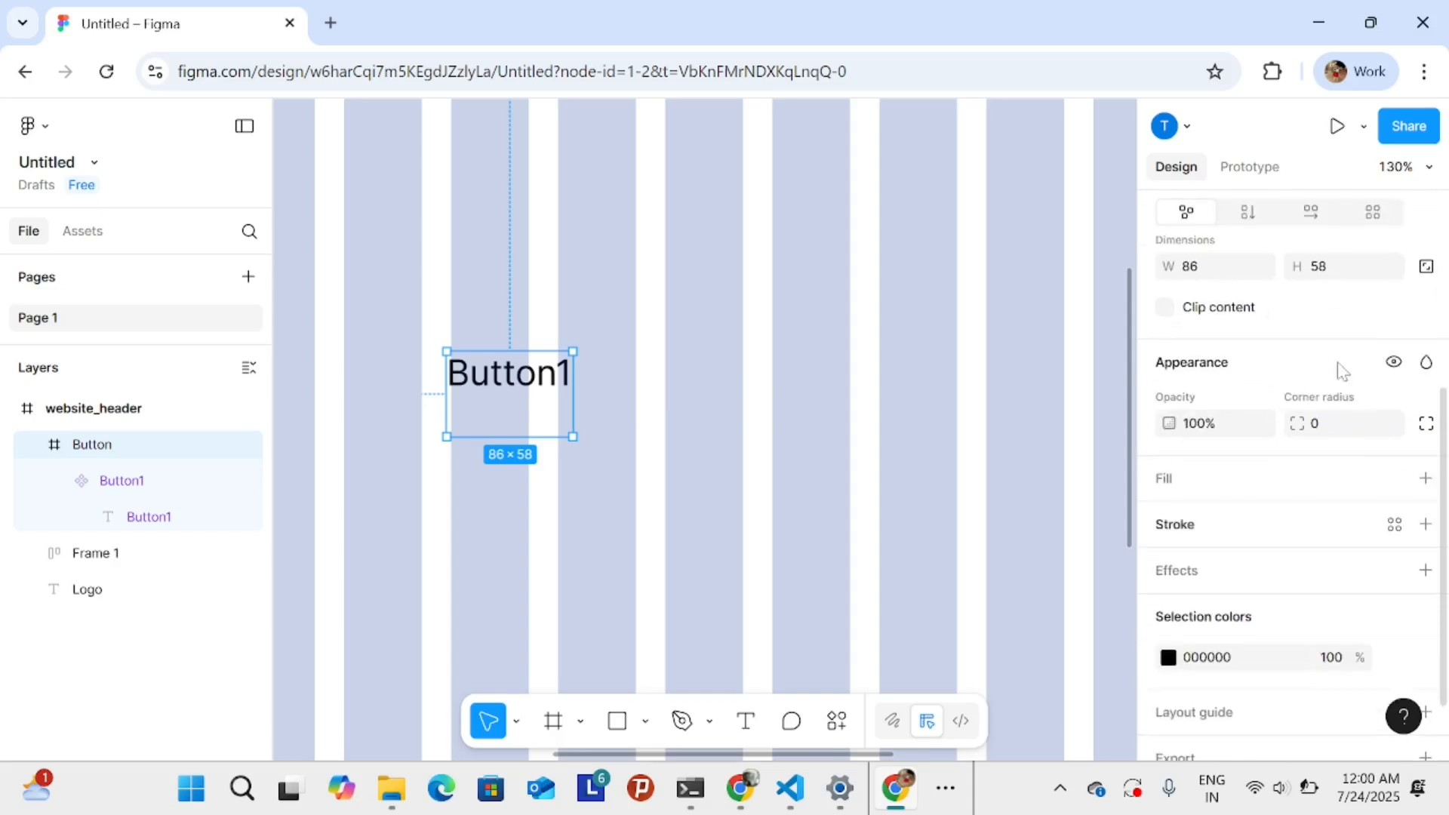
scroll(1344, 370, up, 3)
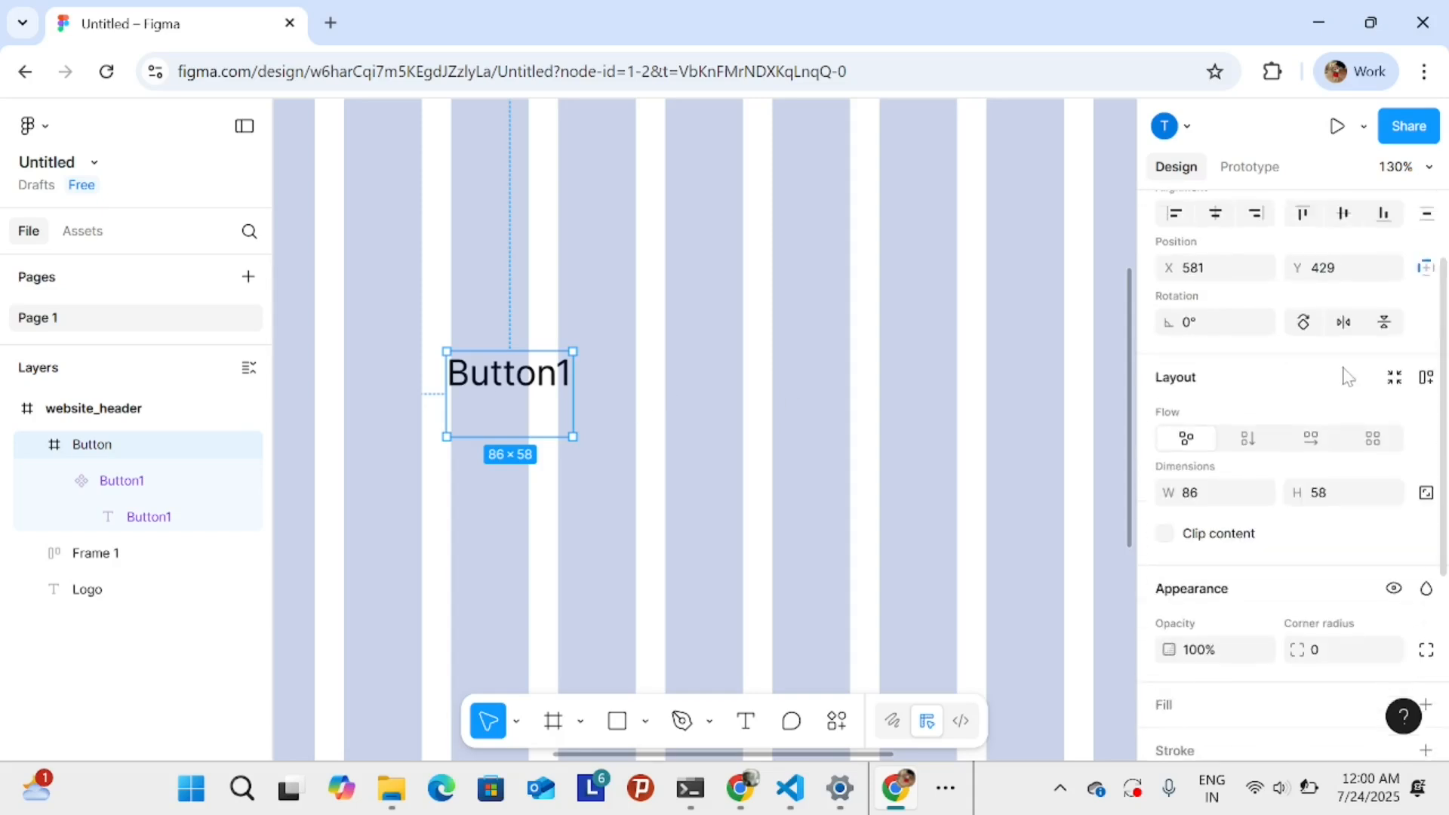
click(1426, 378)
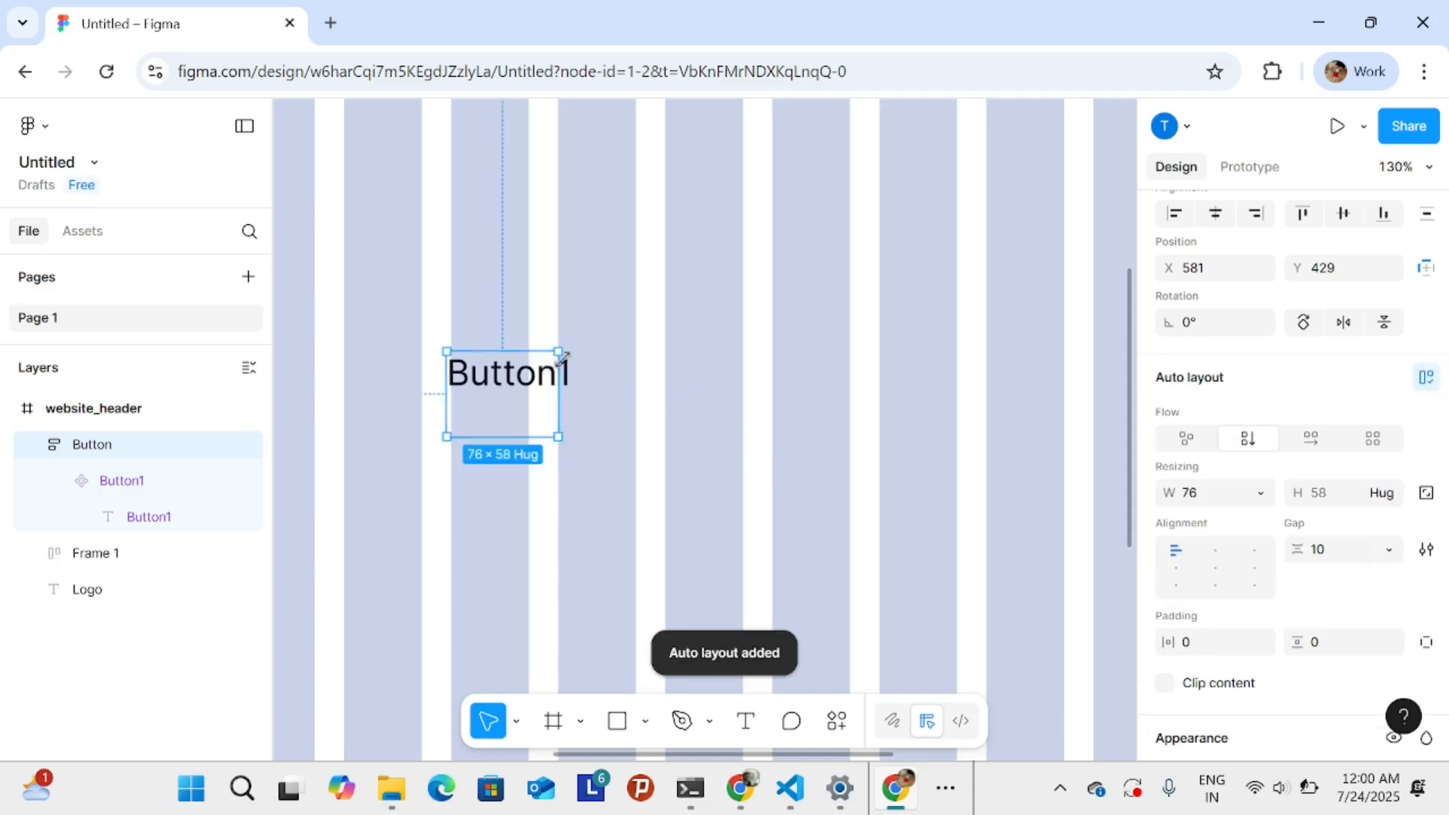
drag(555, 348, 578, 344)
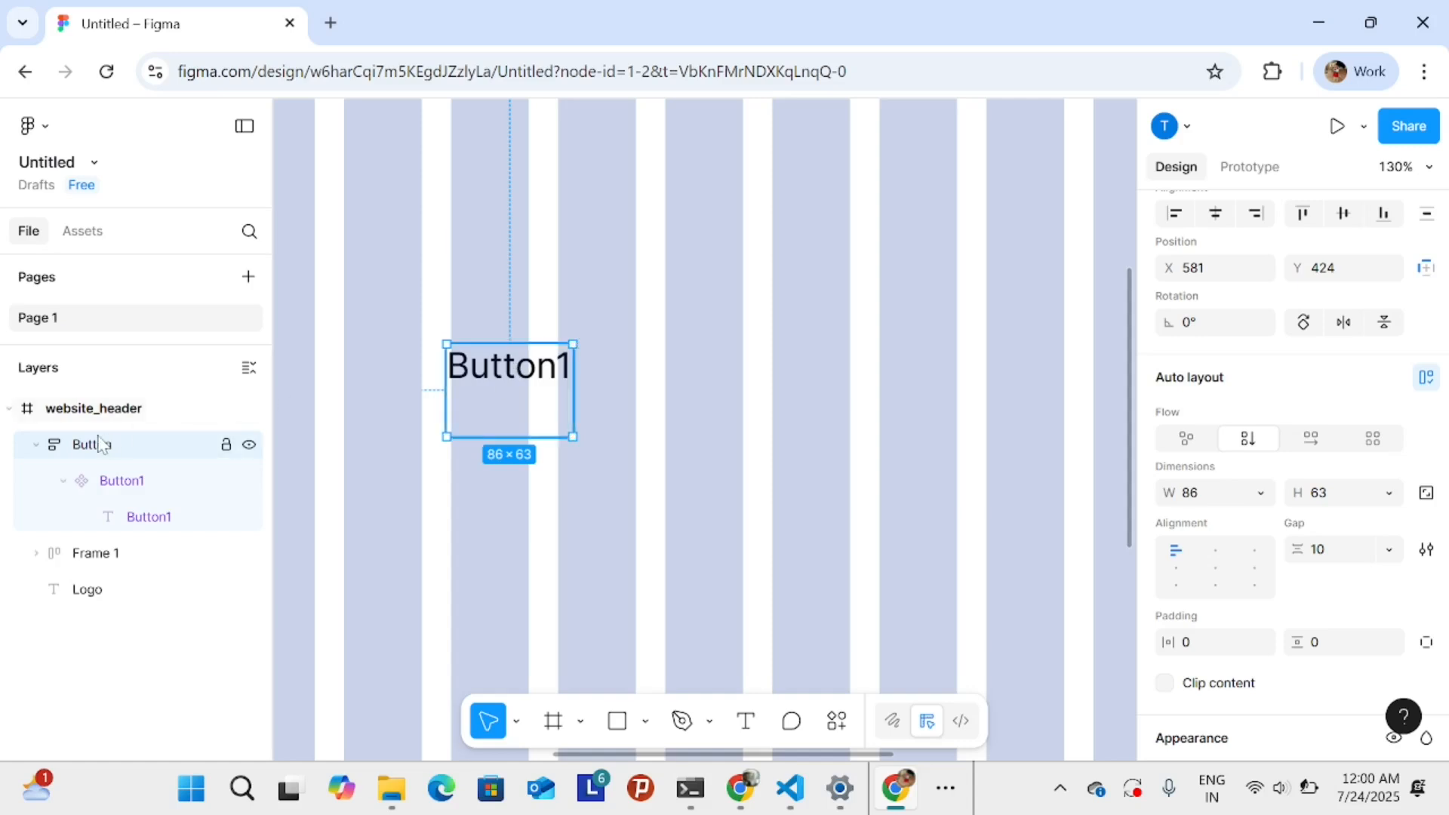
- Reduce the height of the Button1 component inside the Button frame, making it about 86 × 28
click(118, 489)
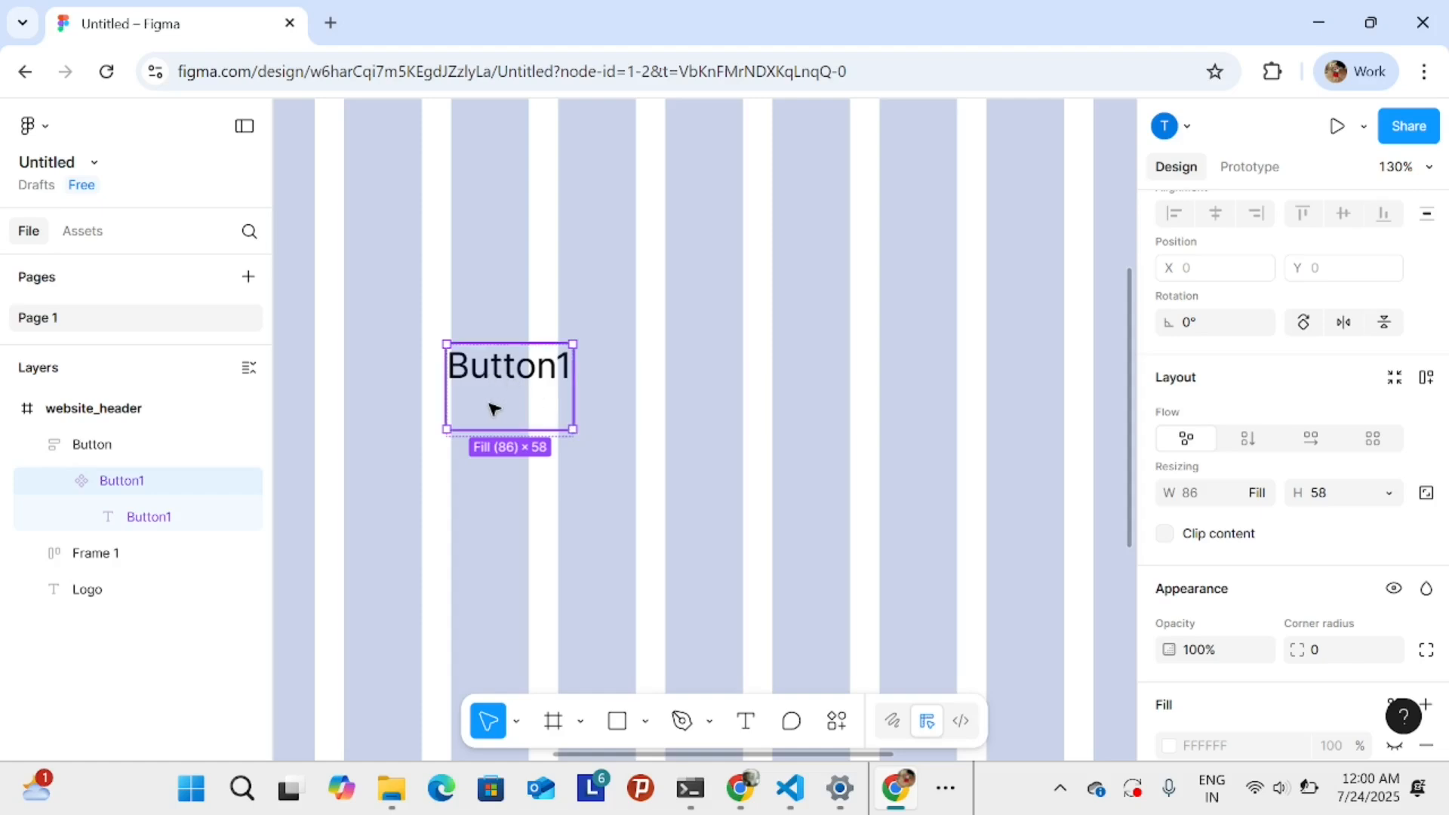
mouse_move(570, 405)
mouse_down()
mouse_move(575, 377)
mouse_move(576, 394)
mouse_up()
scroll(576, 395, up, 4)
scroll(577, 393, down, 4)
scroll(582, 389, up, 4)
scroll(581, 393, up, 5)
ctrl+scroll(583, 389, up, 3)
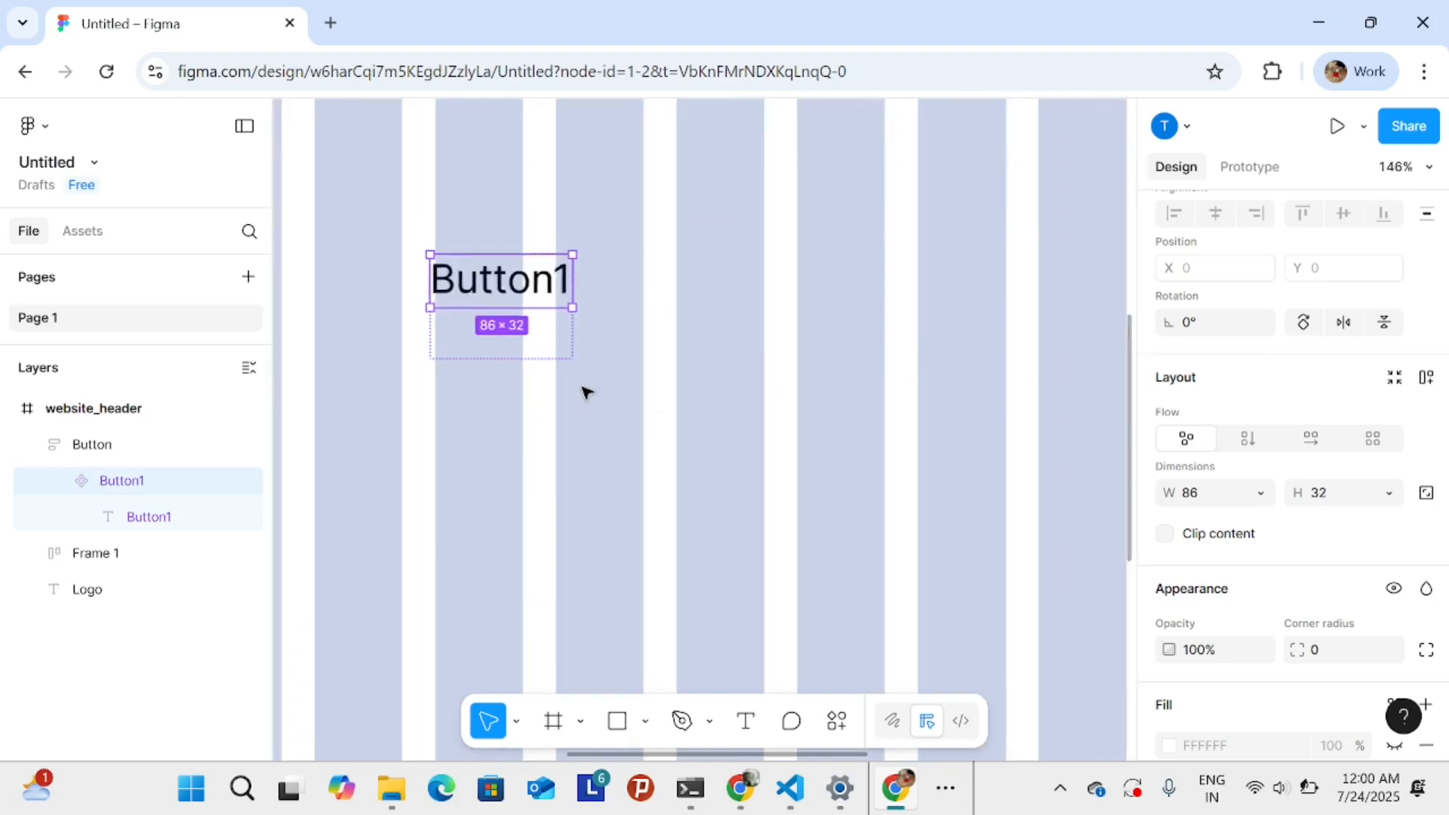
ctrl+scroll(582, 381, up, 2)
drag(585, 383, 899, 576)
ctrl+scroll(773, 473, up, 3)
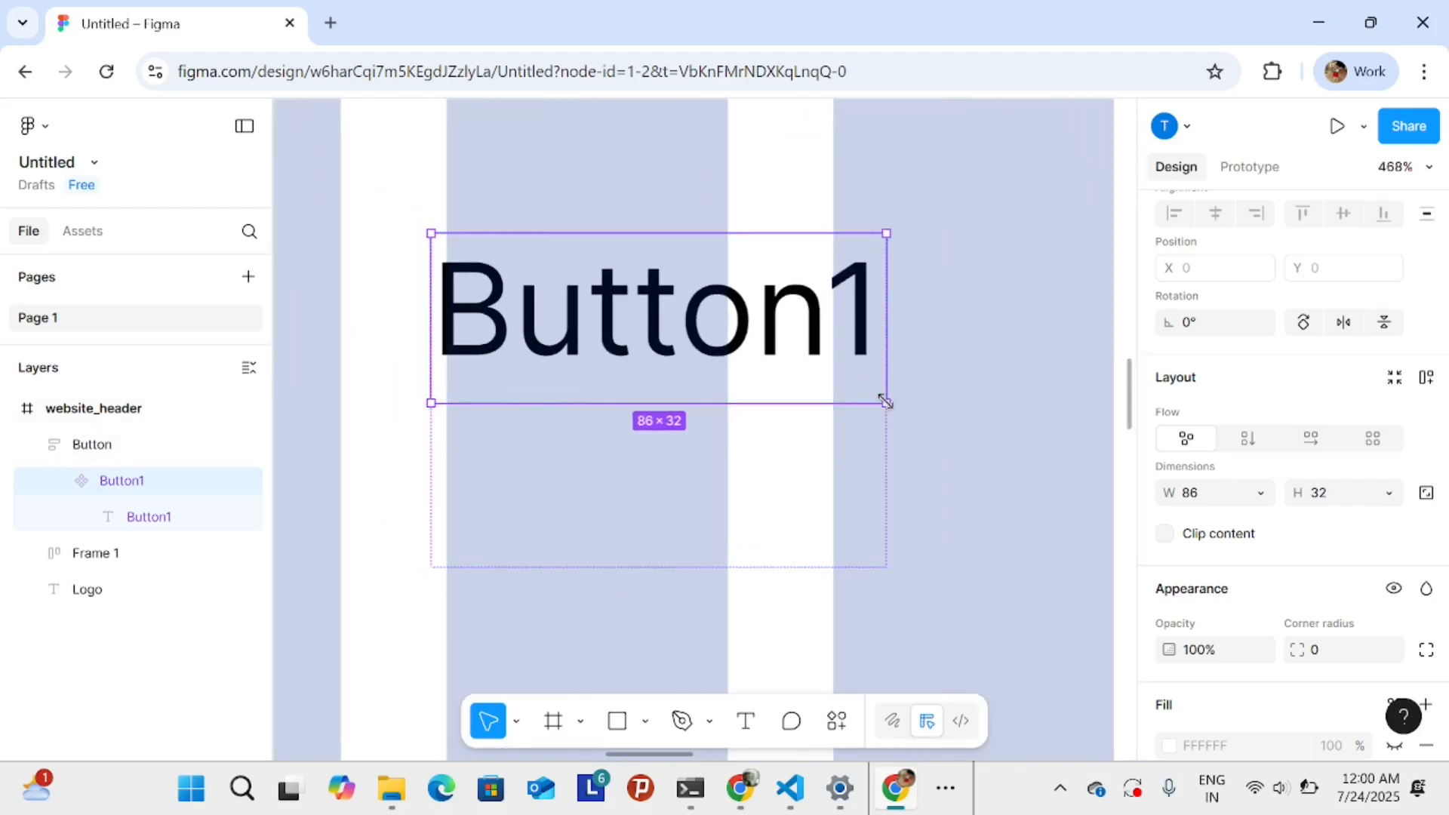
drag(884, 392, 885, 383)
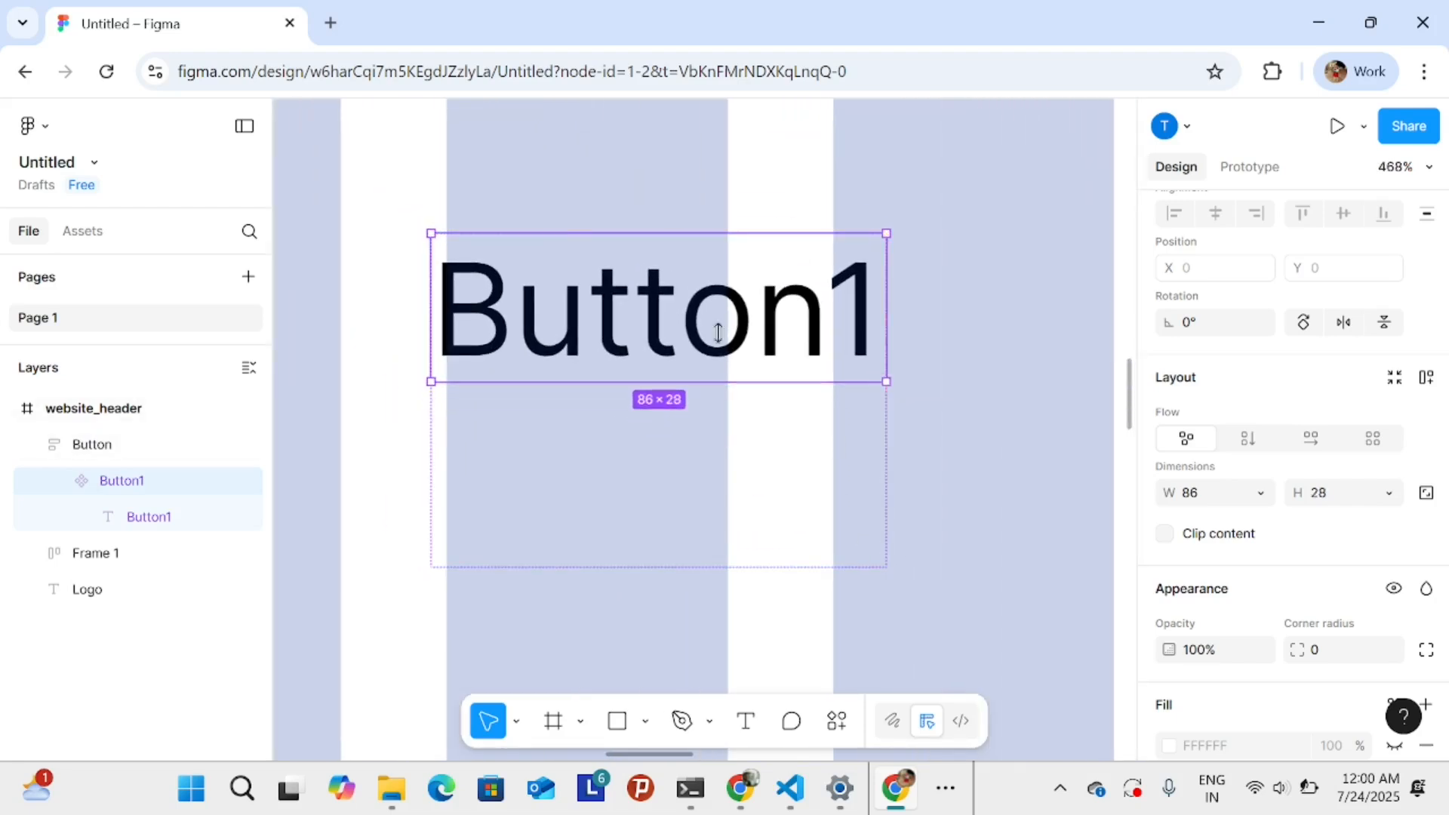
click(1041, 385)
click(700, 334)
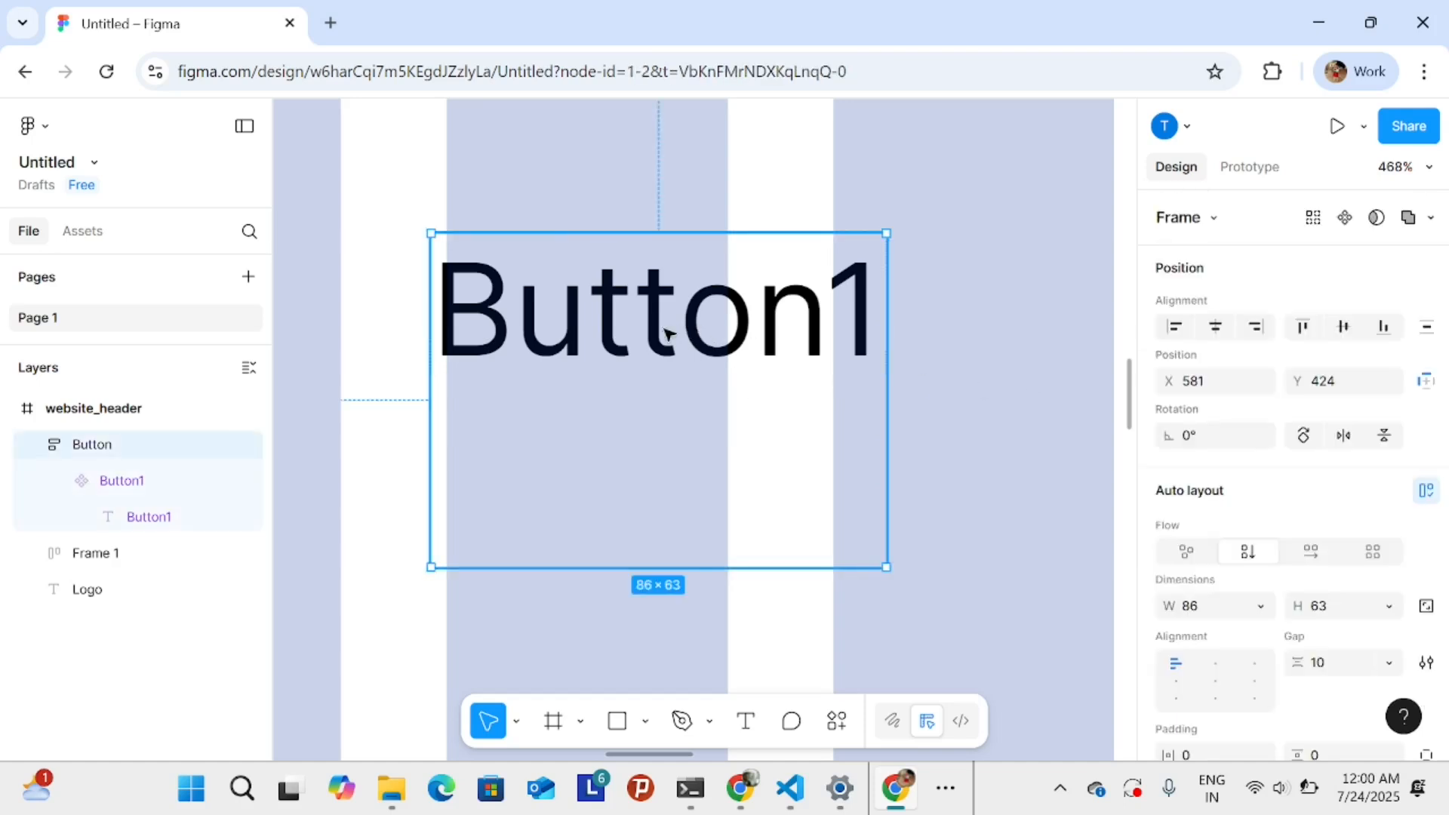
scroll(1226, 423, down, 7)
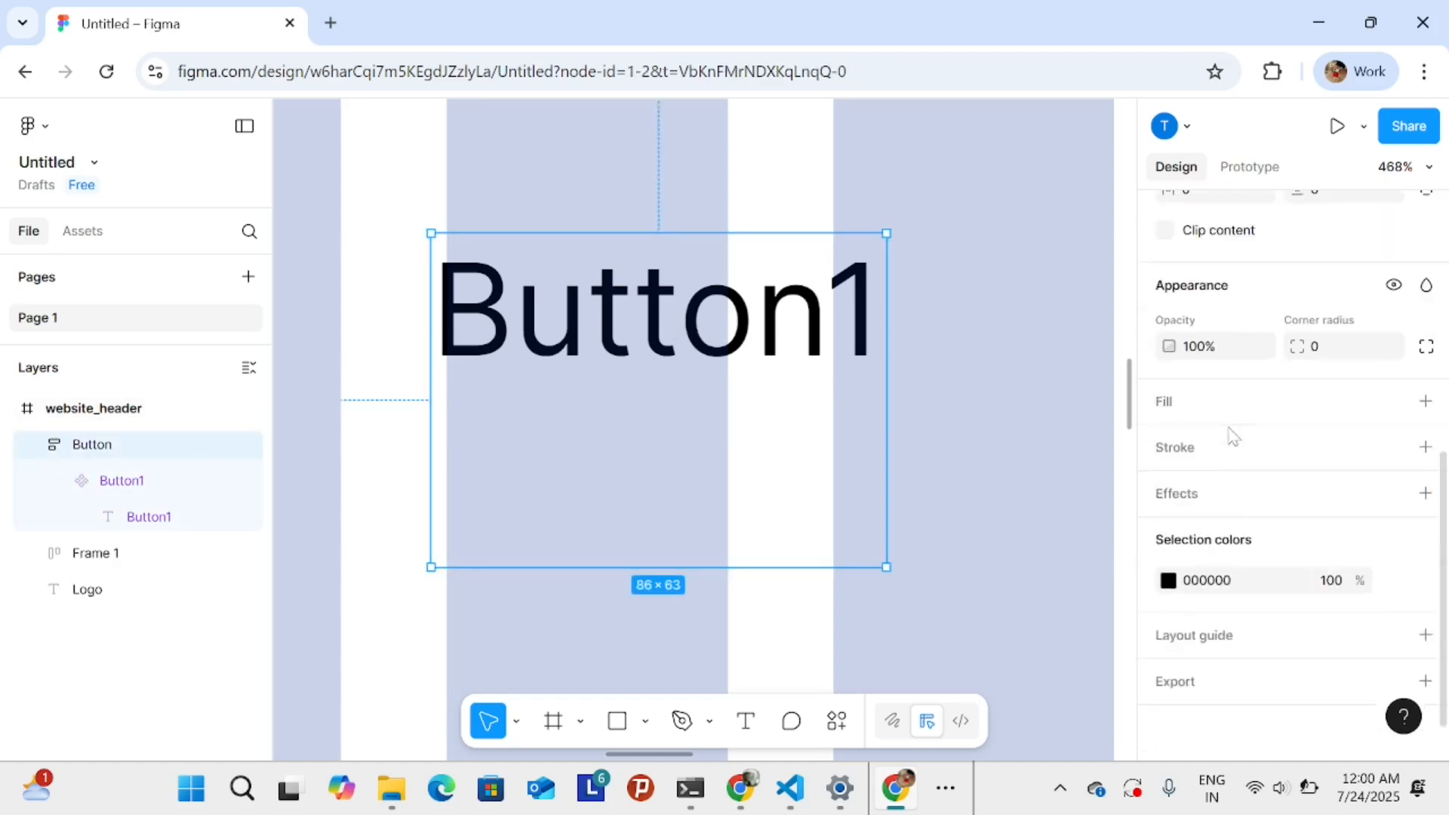
scroll(1222, 468, up, 6)
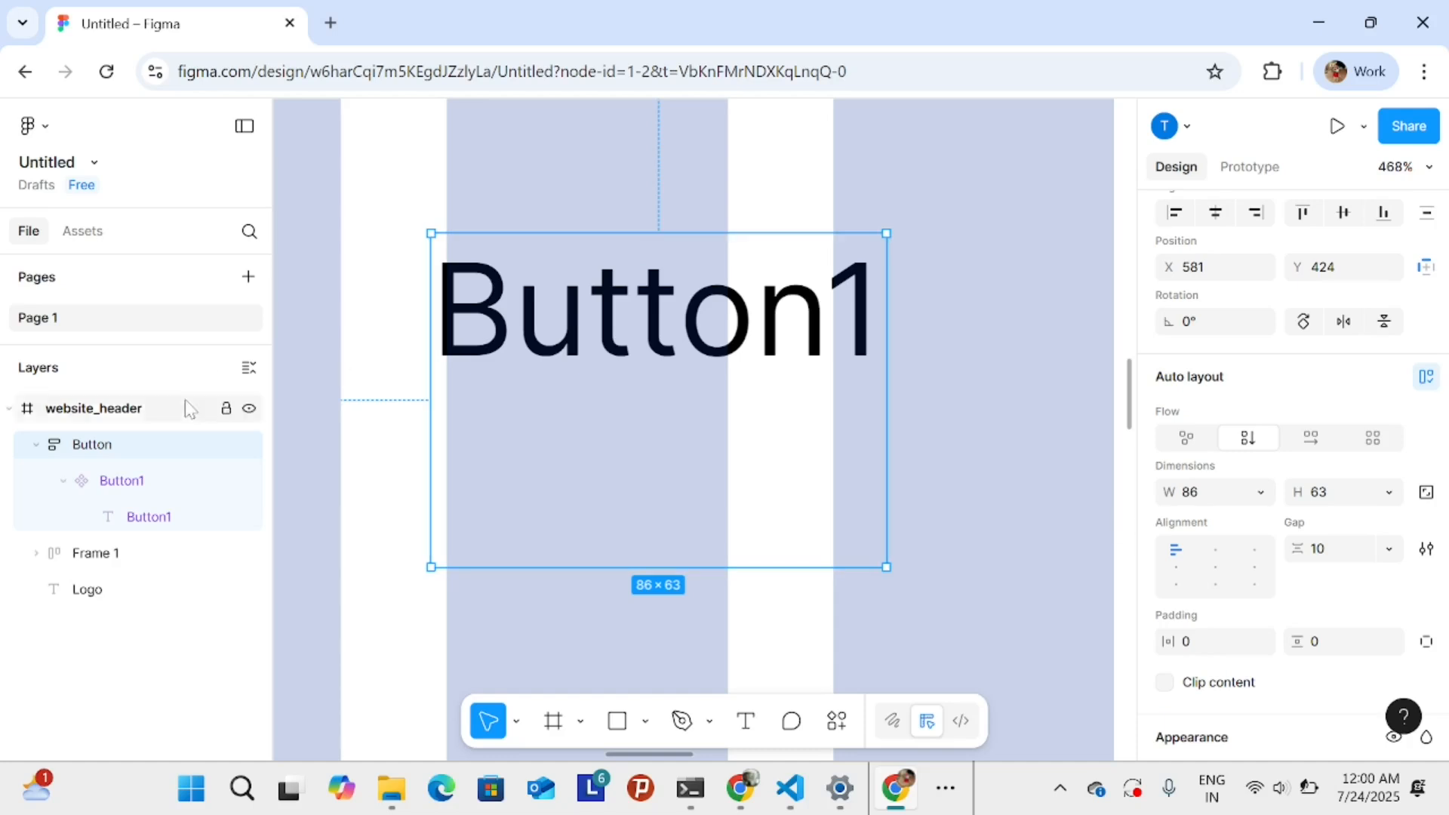
double_click(92, 445)
click(310, 355)
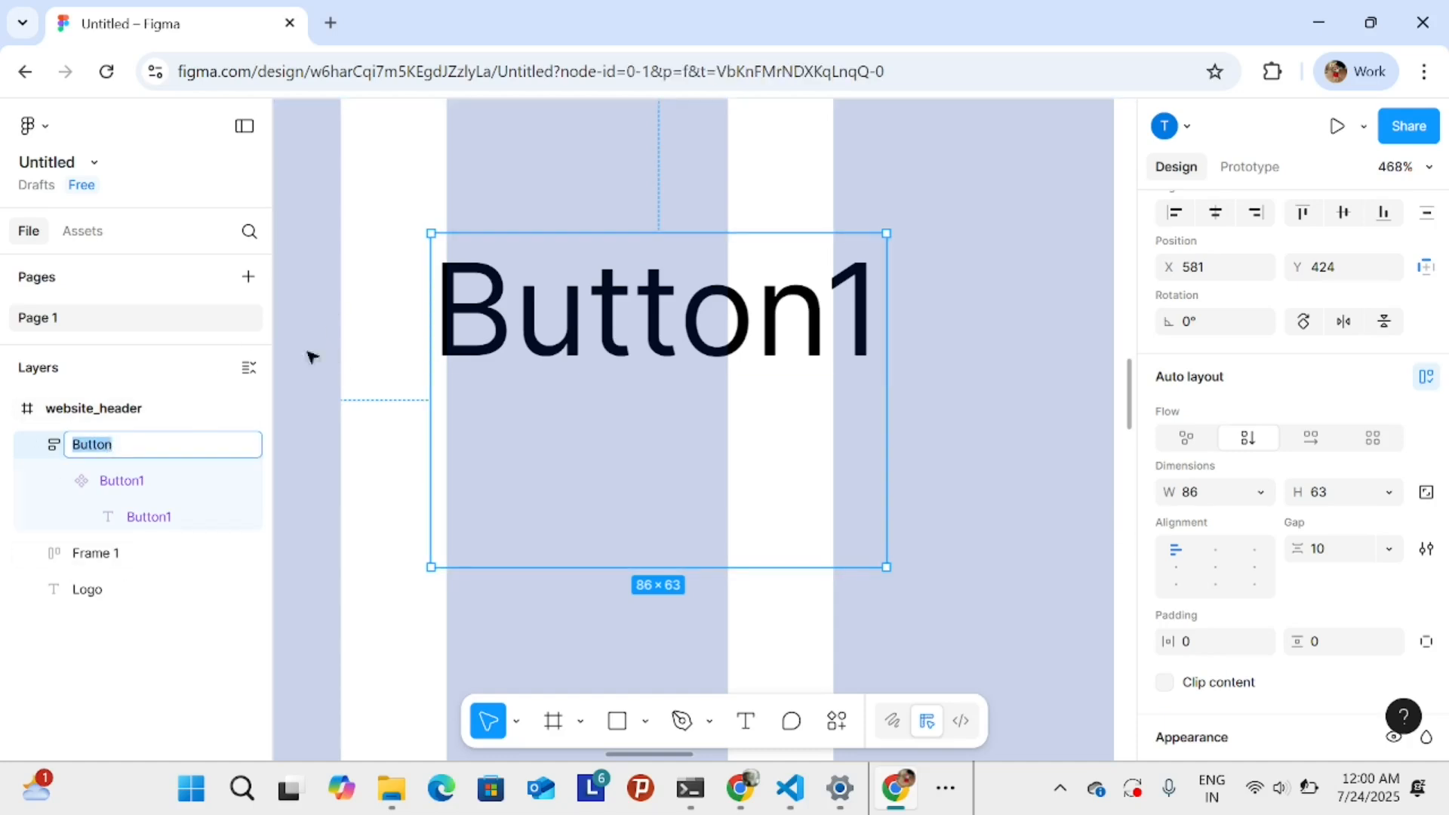
- Collapse the Button layer and set the Button frame's auto-layout gap to Auto
click(37, 445)
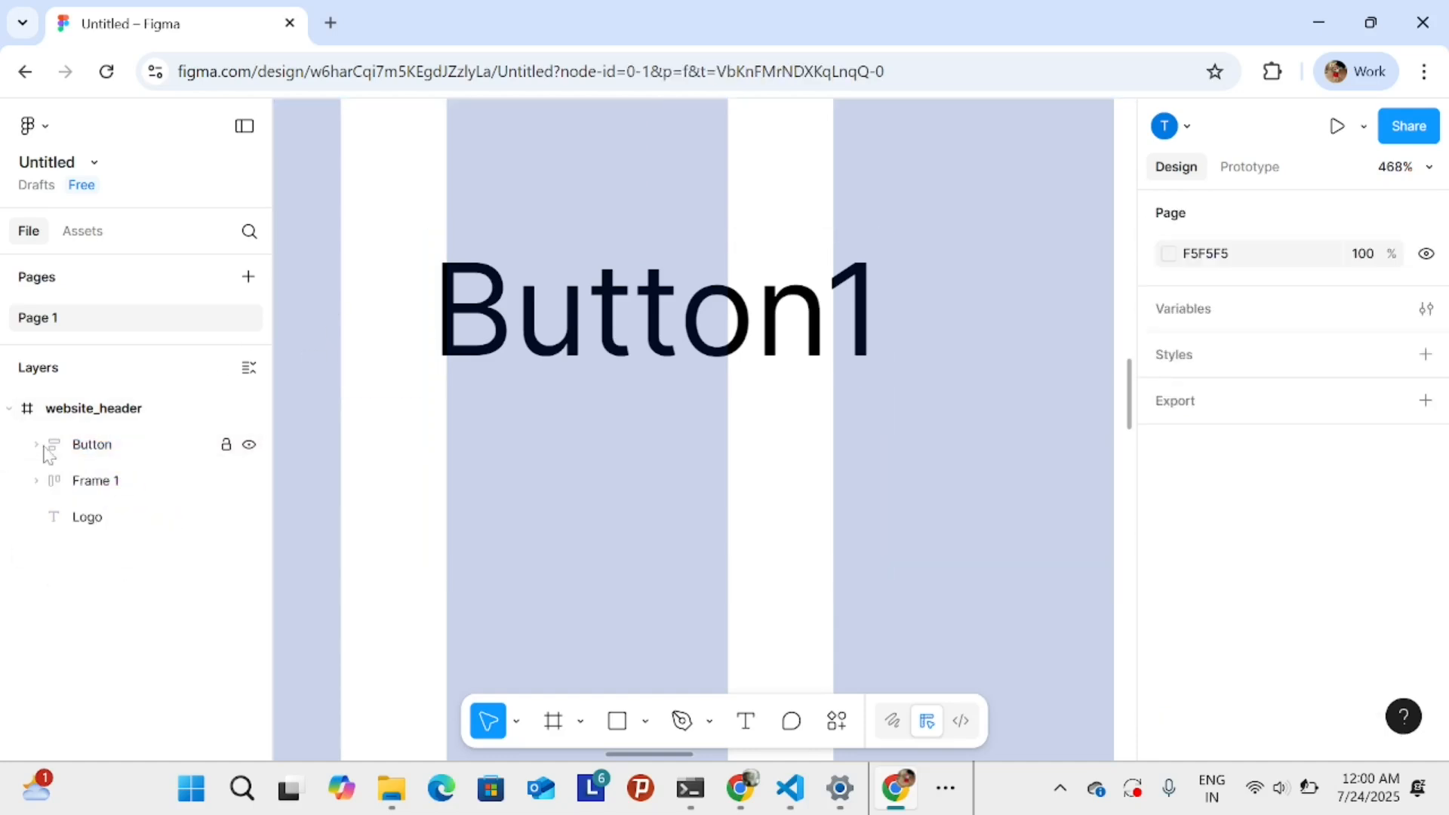
click(128, 462)
scroll(1246, 483, down, 4)
scroll(1255, 452, up, 1)
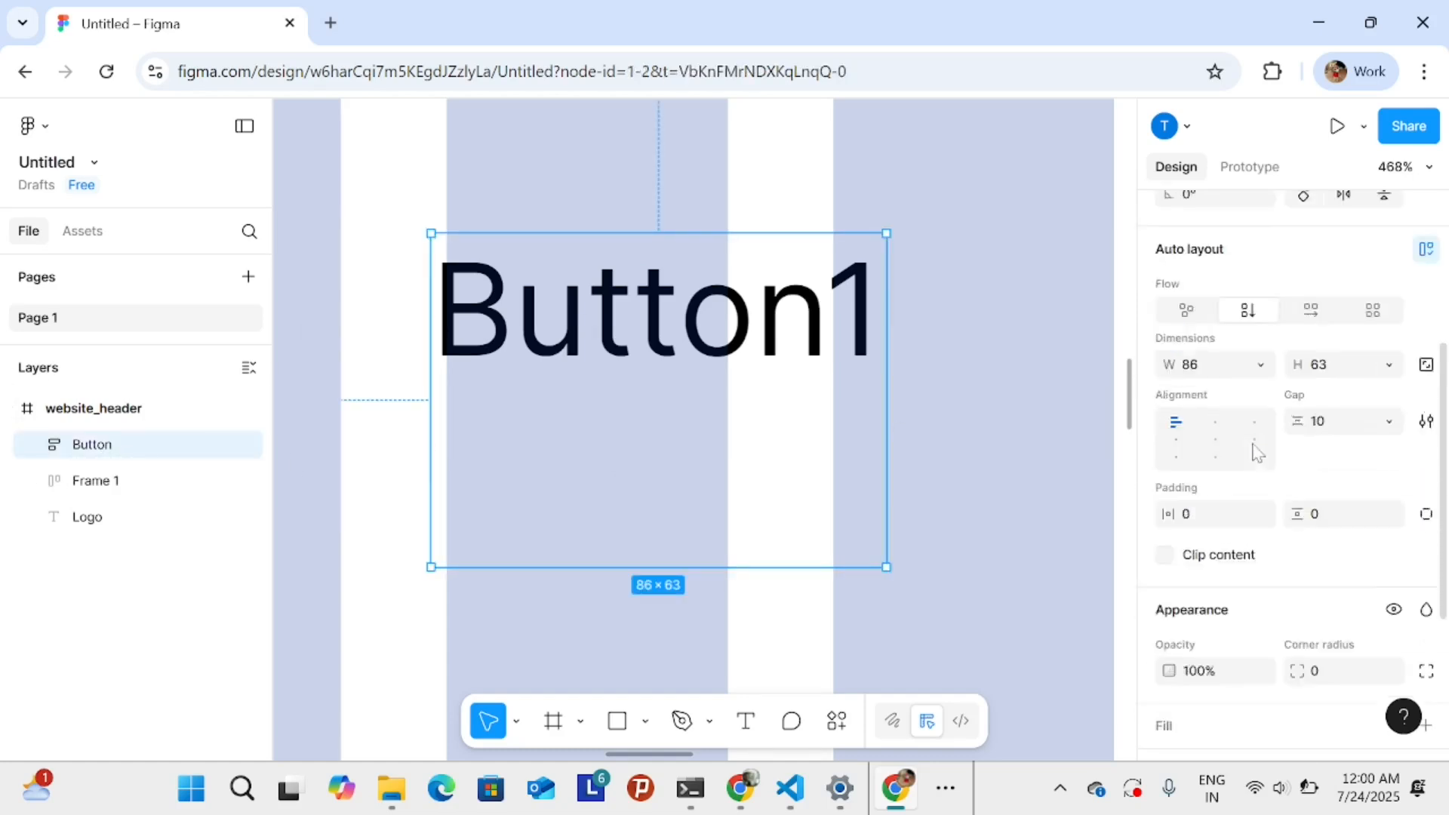
scroll(1257, 451, up, 2)
click(1390, 550)
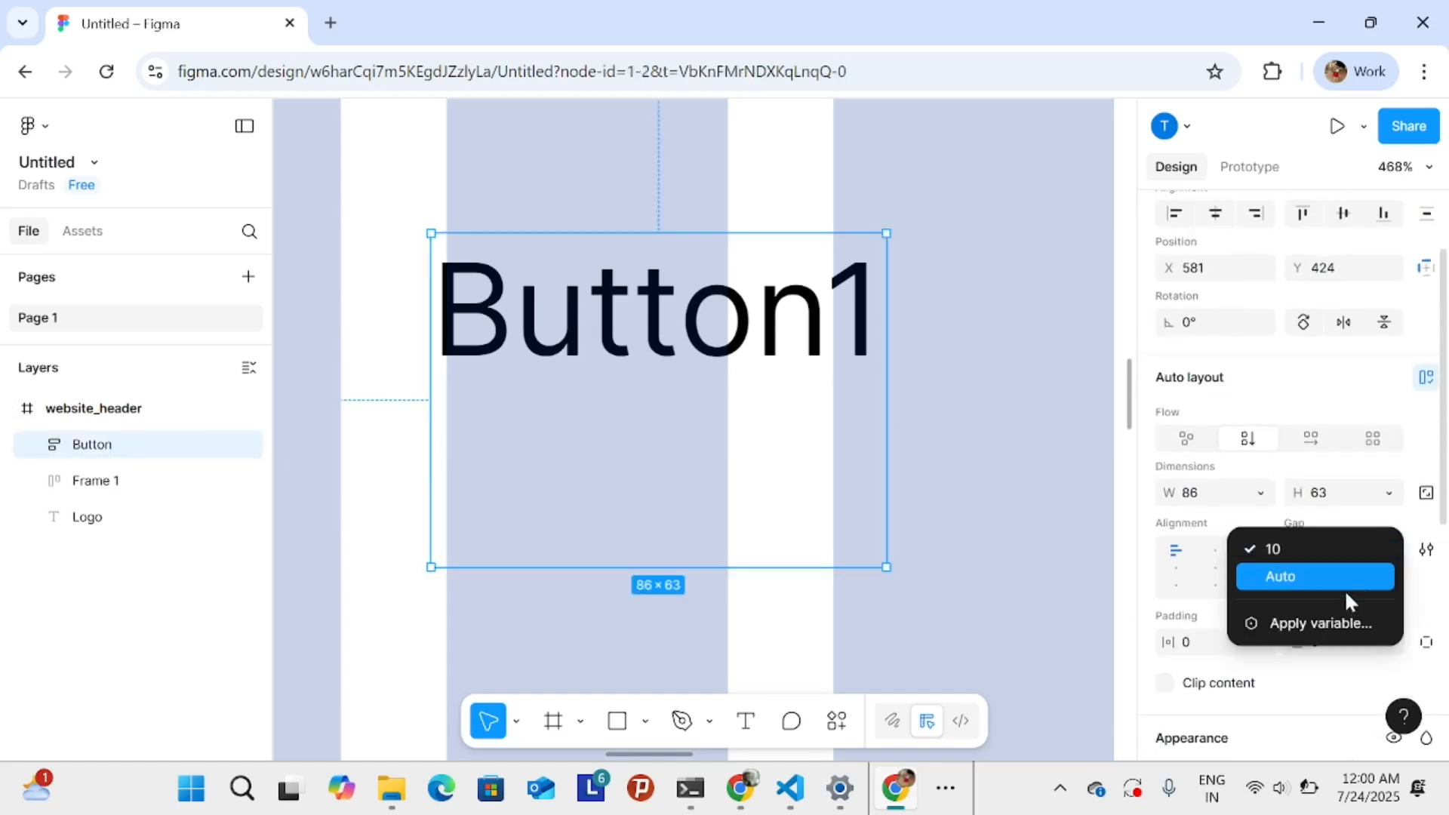
click(1333, 579)
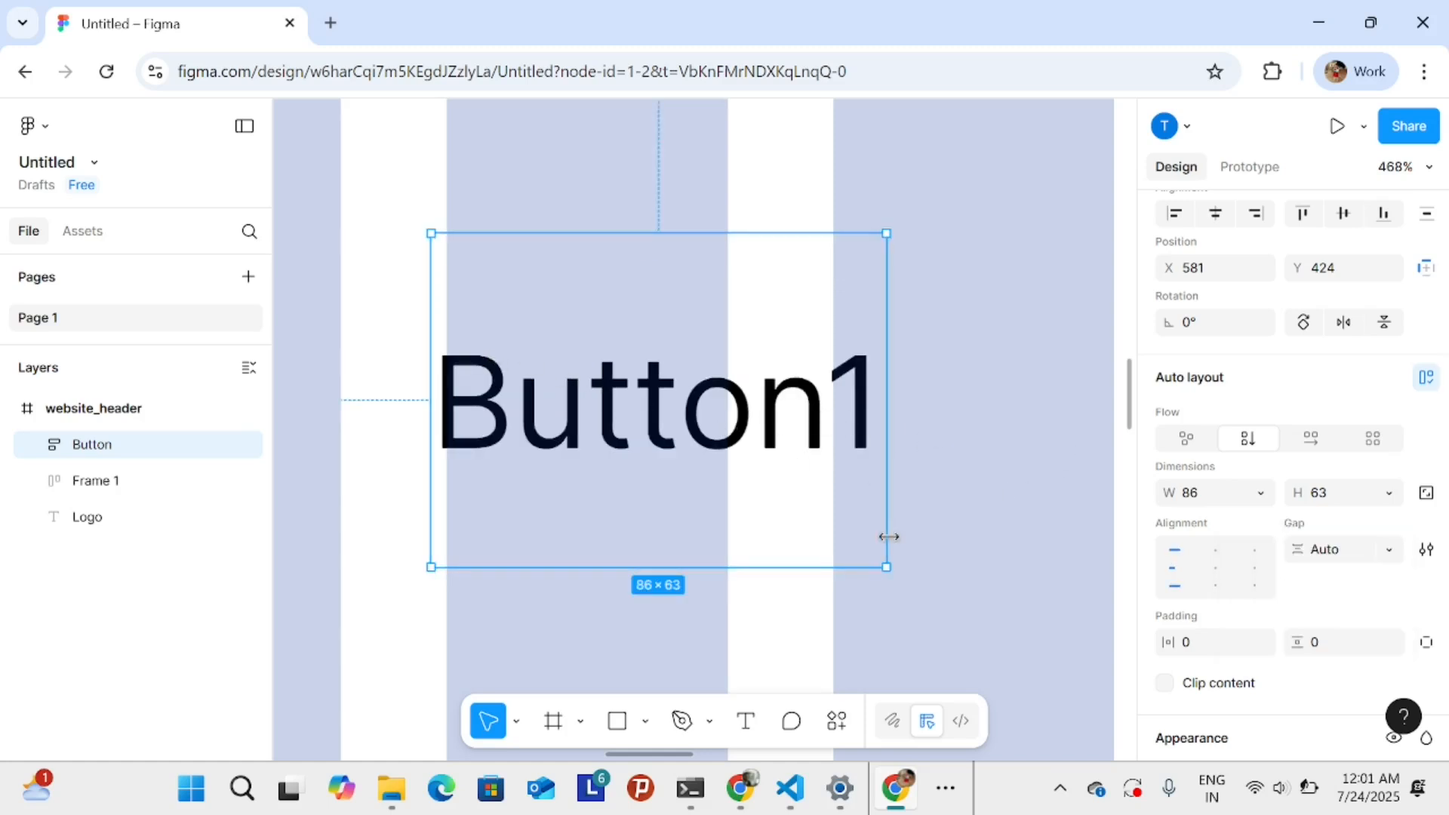
- Widen the outer Button frame to about 108 × 61, leaving room beside the Button1 component
drag(890, 566, 1003, 558)
double_click(779, 399)
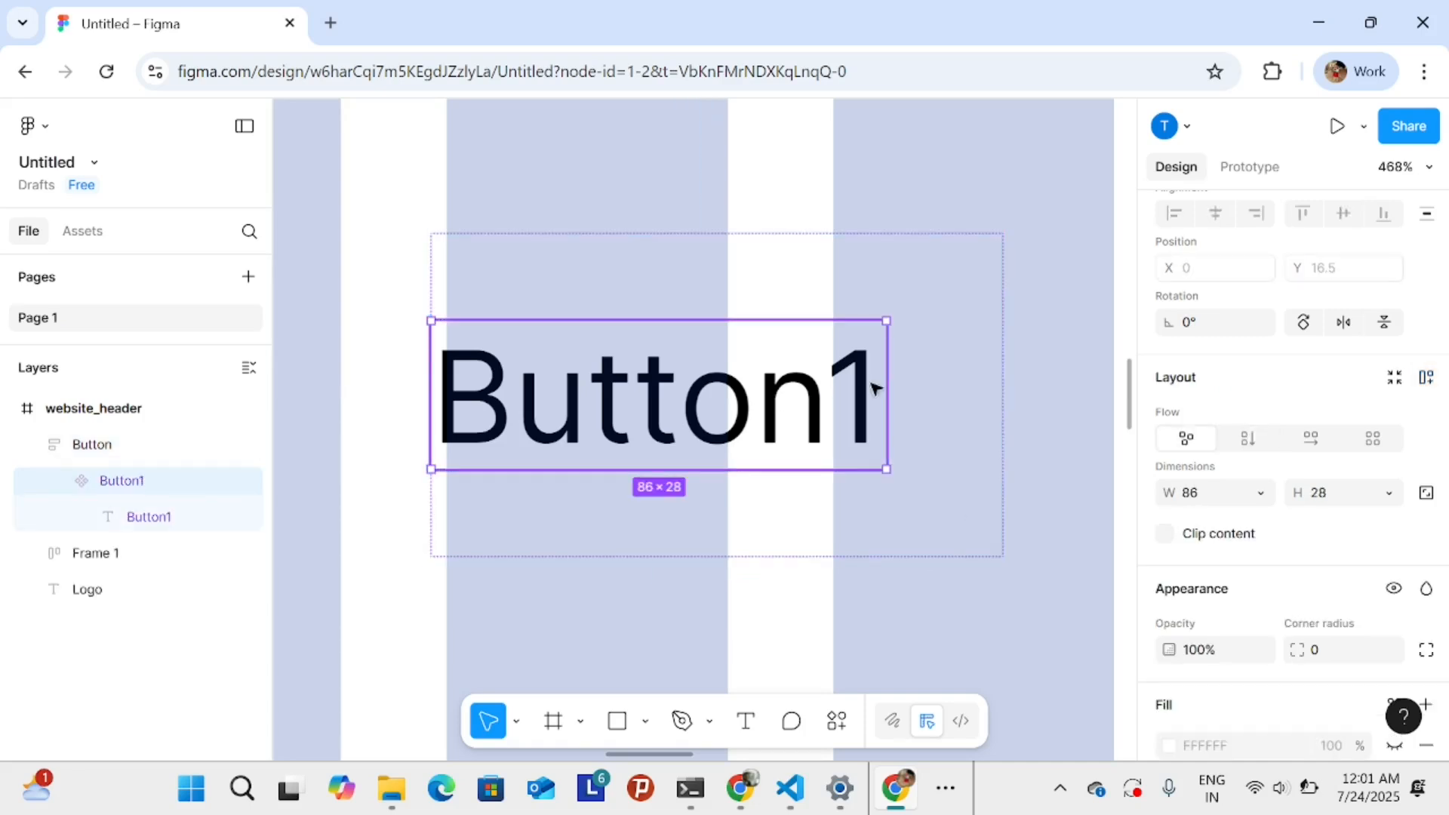
click(99, 445)
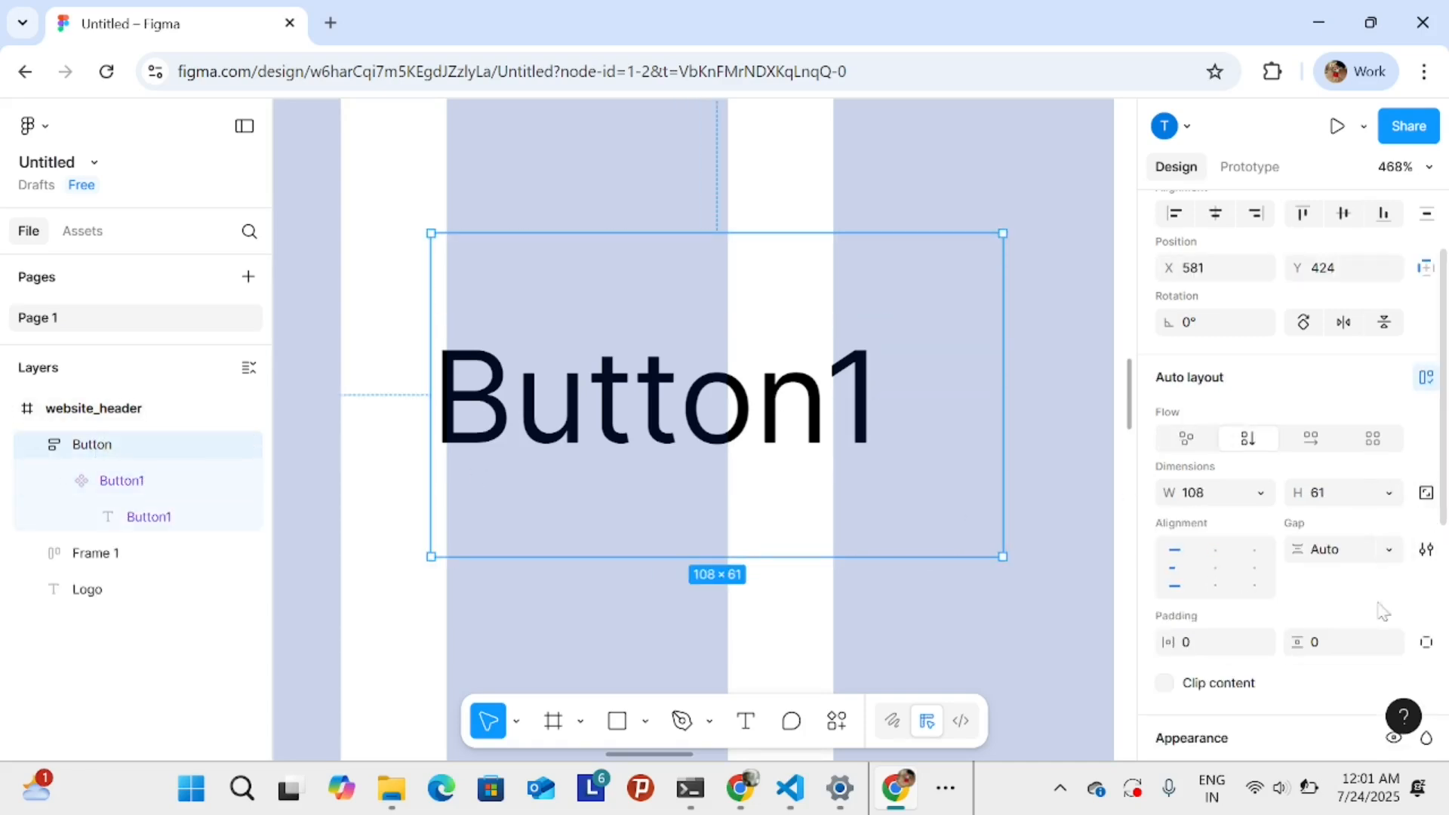
- Switch the Button frame's auto-layout gap to 10 and back to Auto to compare the component's placement
scroll(1373, 615, down, 3)
scroll(1305, 437, up, 5)
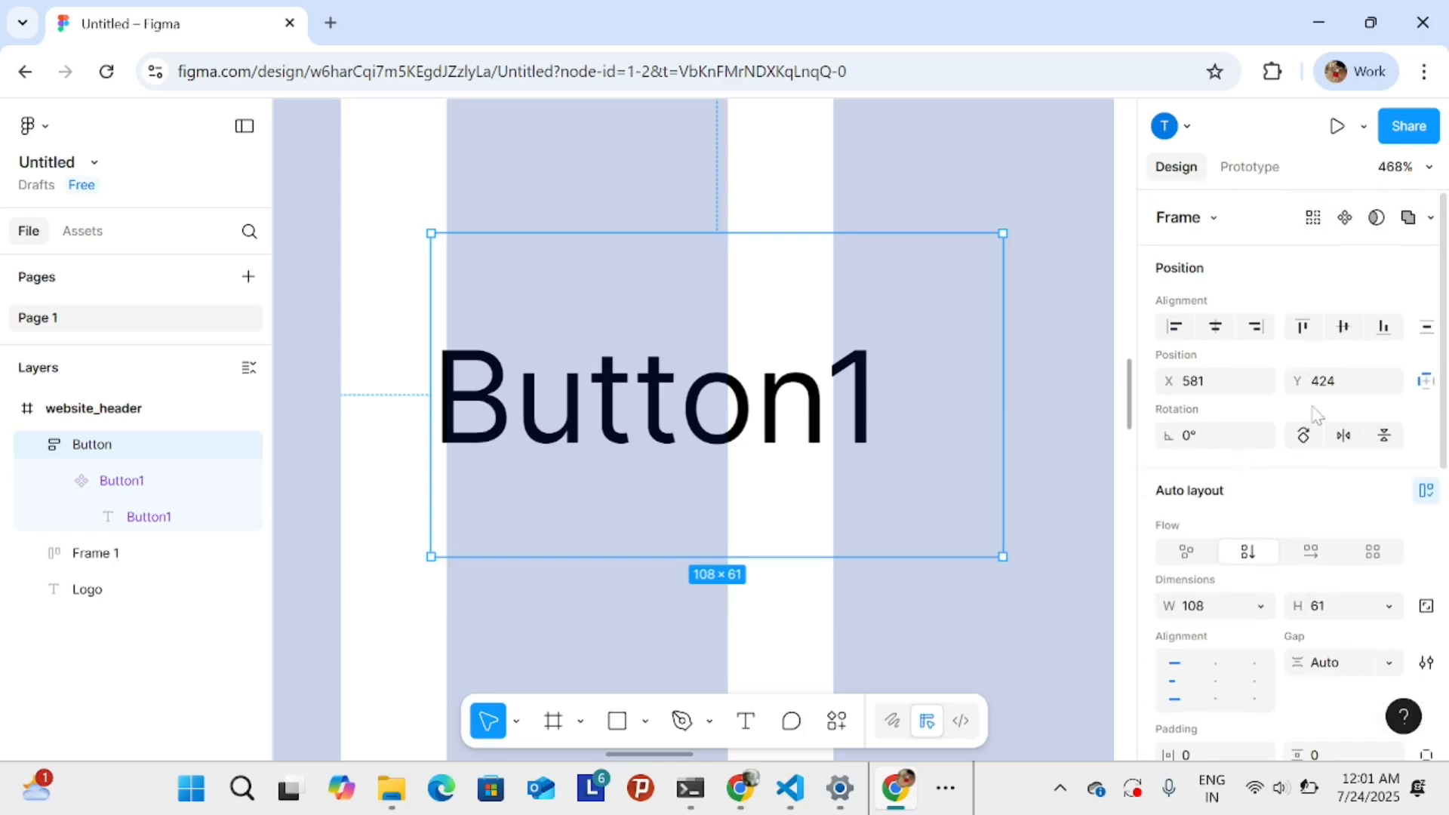
scroll(1237, 355, down, 5)
scroll(1257, 414, up, 1)
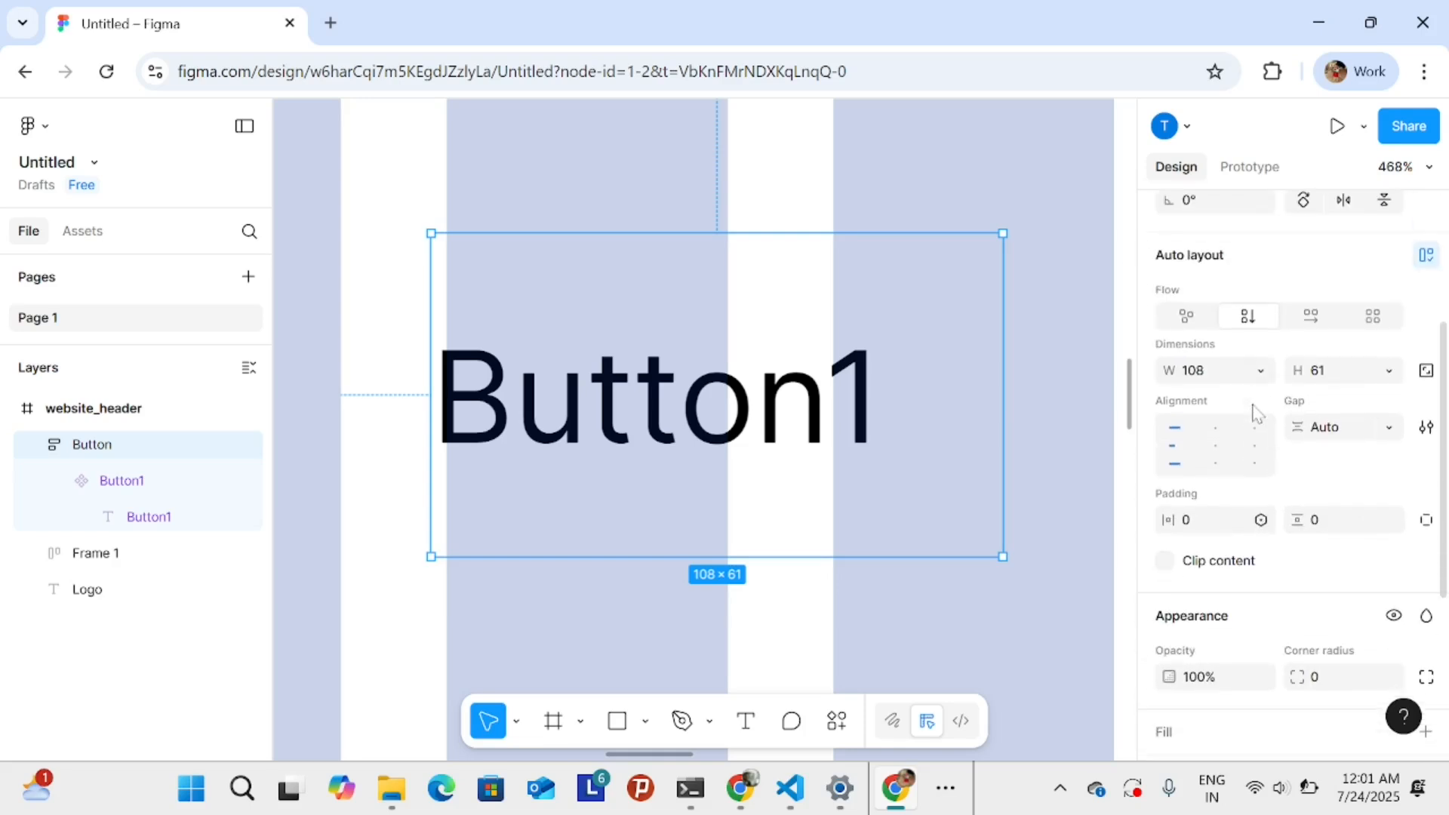
click(1389, 436)
click(1335, 445)
click(1336, 438)
click(1389, 437)
click(1329, 411)
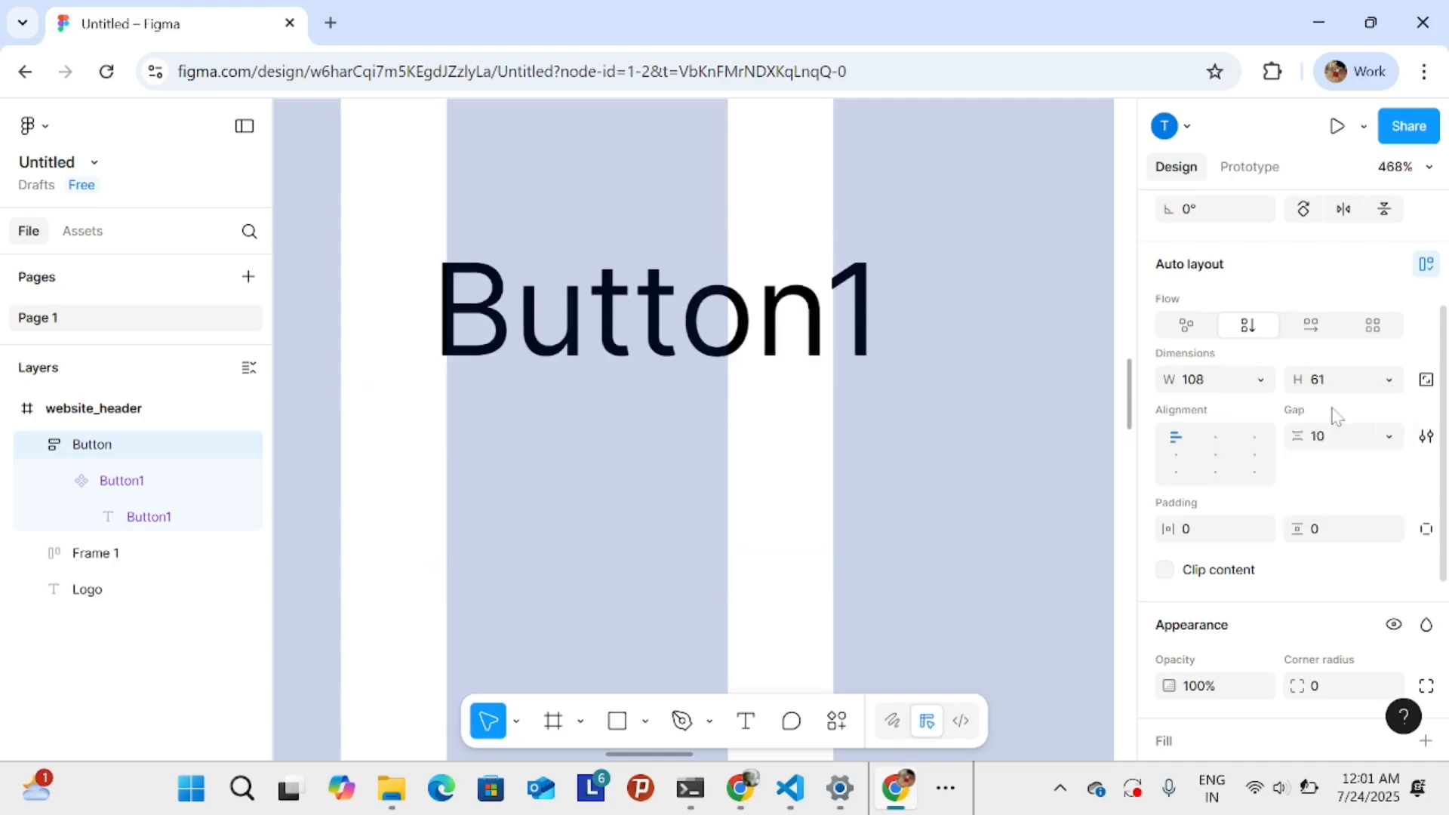
click(1388, 436)
click(1329, 456)
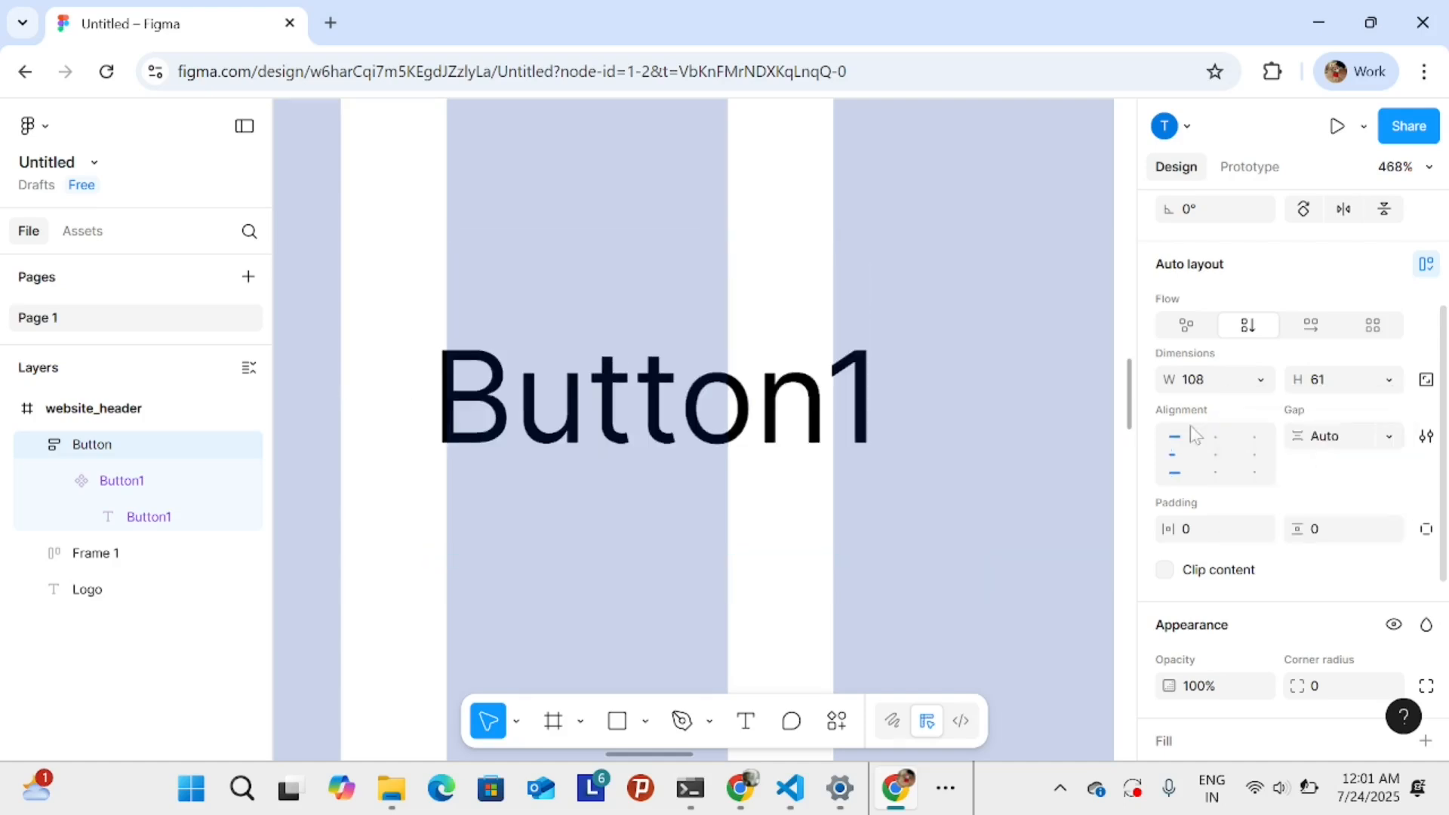
- Narrow the text box inside the Button1 component to a width of 86 so it matches the component
double_click(675, 429)
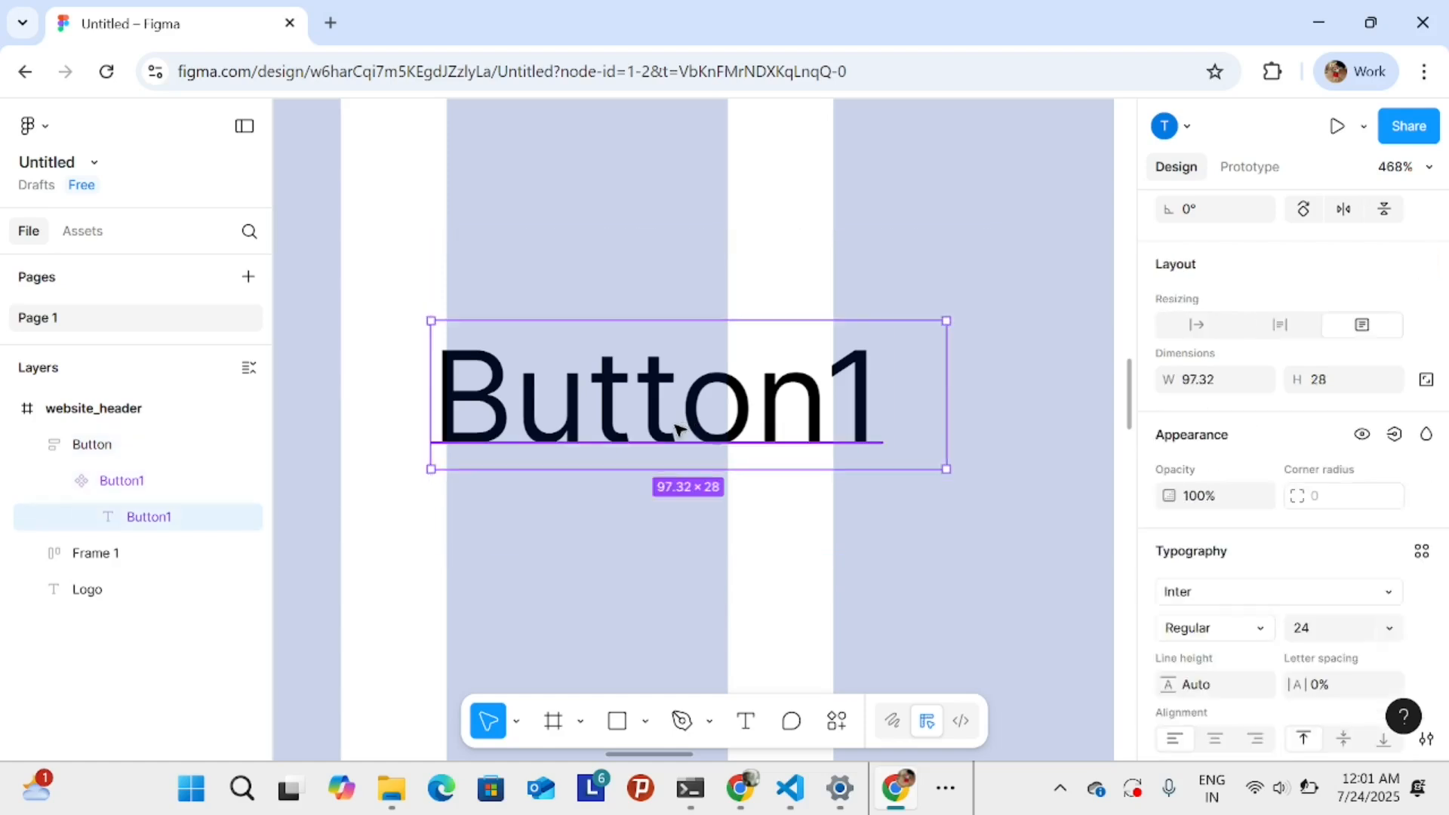
drag(946, 321, 883, 323)
click(958, 397)
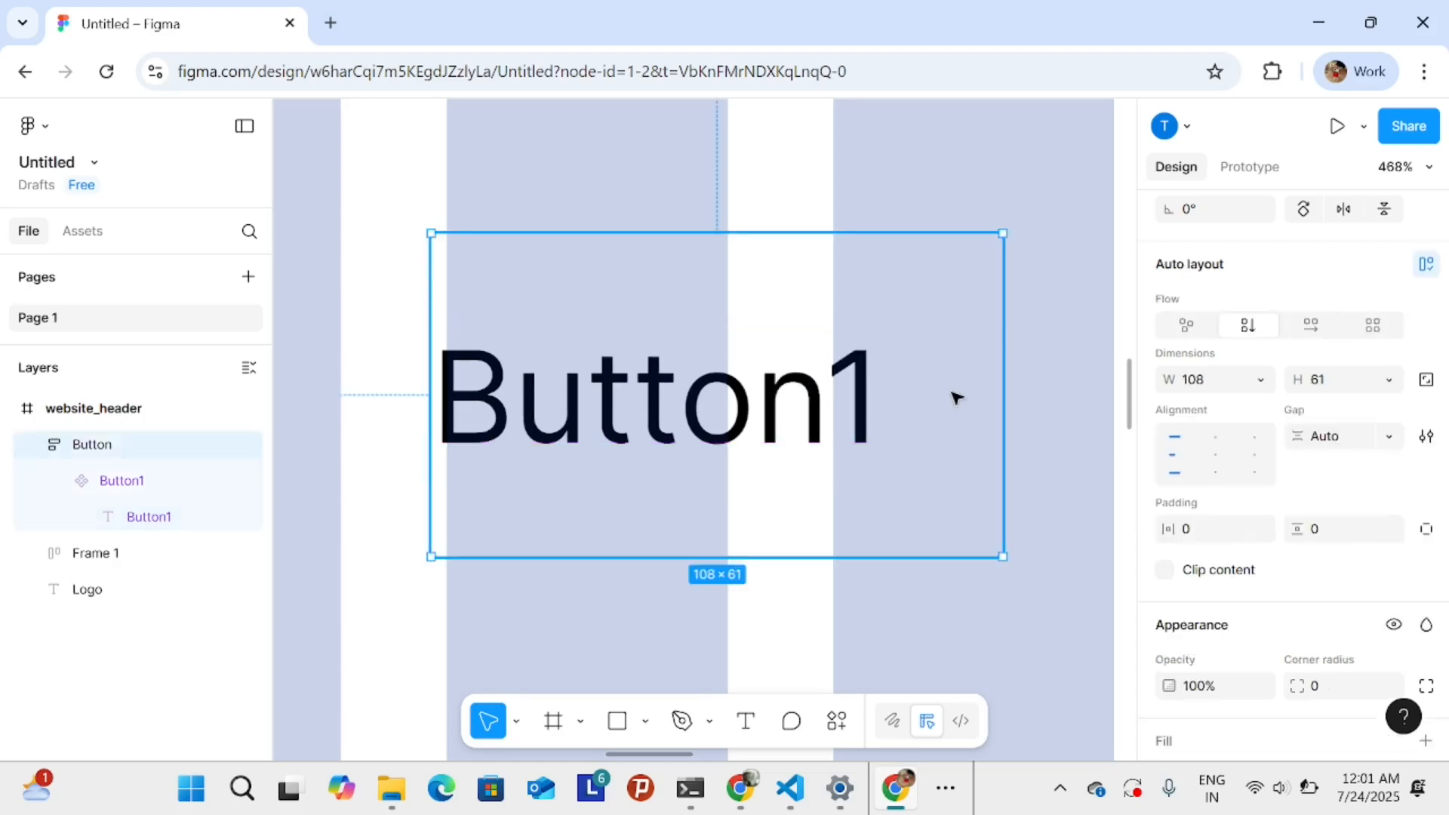
- Try the fixed gap of 10 once more on the Button frame, then restore the Auto gap
click(1379, 443)
click(1275, 444)
click(1394, 448)
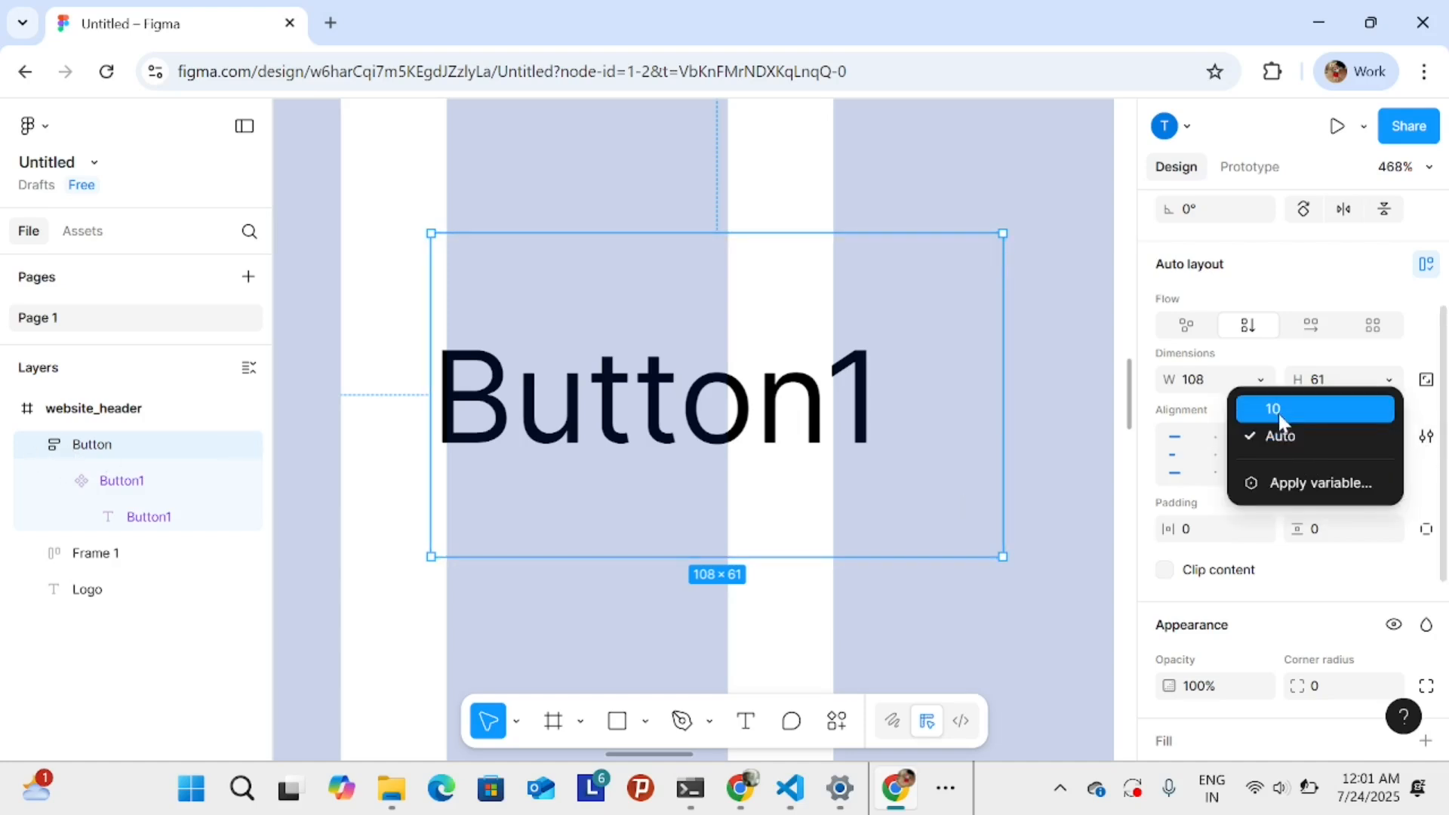
click(1279, 411)
click(1379, 447)
click(1376, 450)
click(1389, 436)
click(1280, 463)
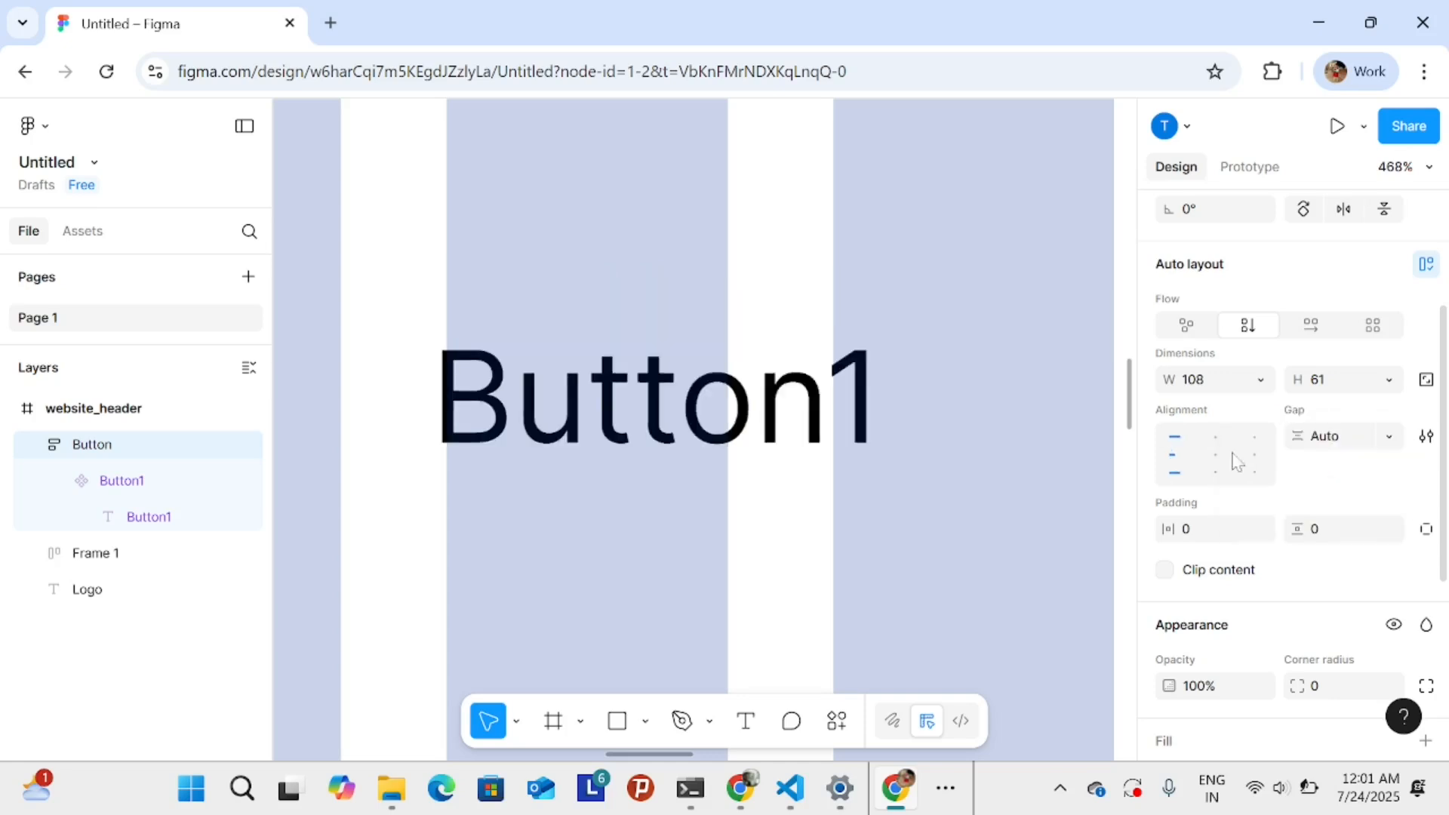
- Try to narrow the Button1 text box from its left edge, then undo the resize
double_click(692, 400)
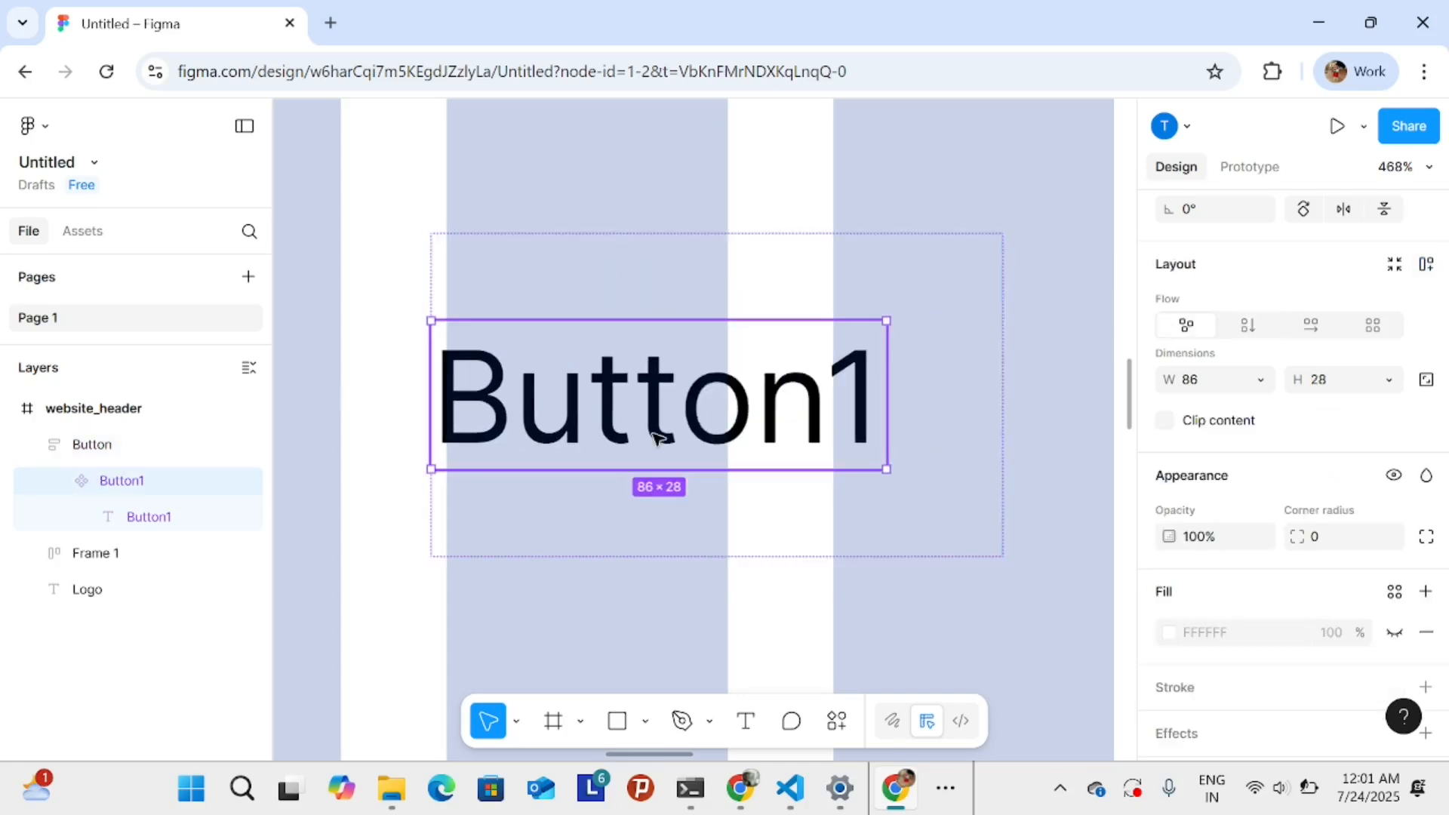
click(124, 521)
mouse_move(436, 473)
mouse_down()
mouse_move(431, 454)
mouse_move(447, 452)
mouse_move(430, 494)
mouse_move(431, 468)
mouse_up()
click(80, 487)
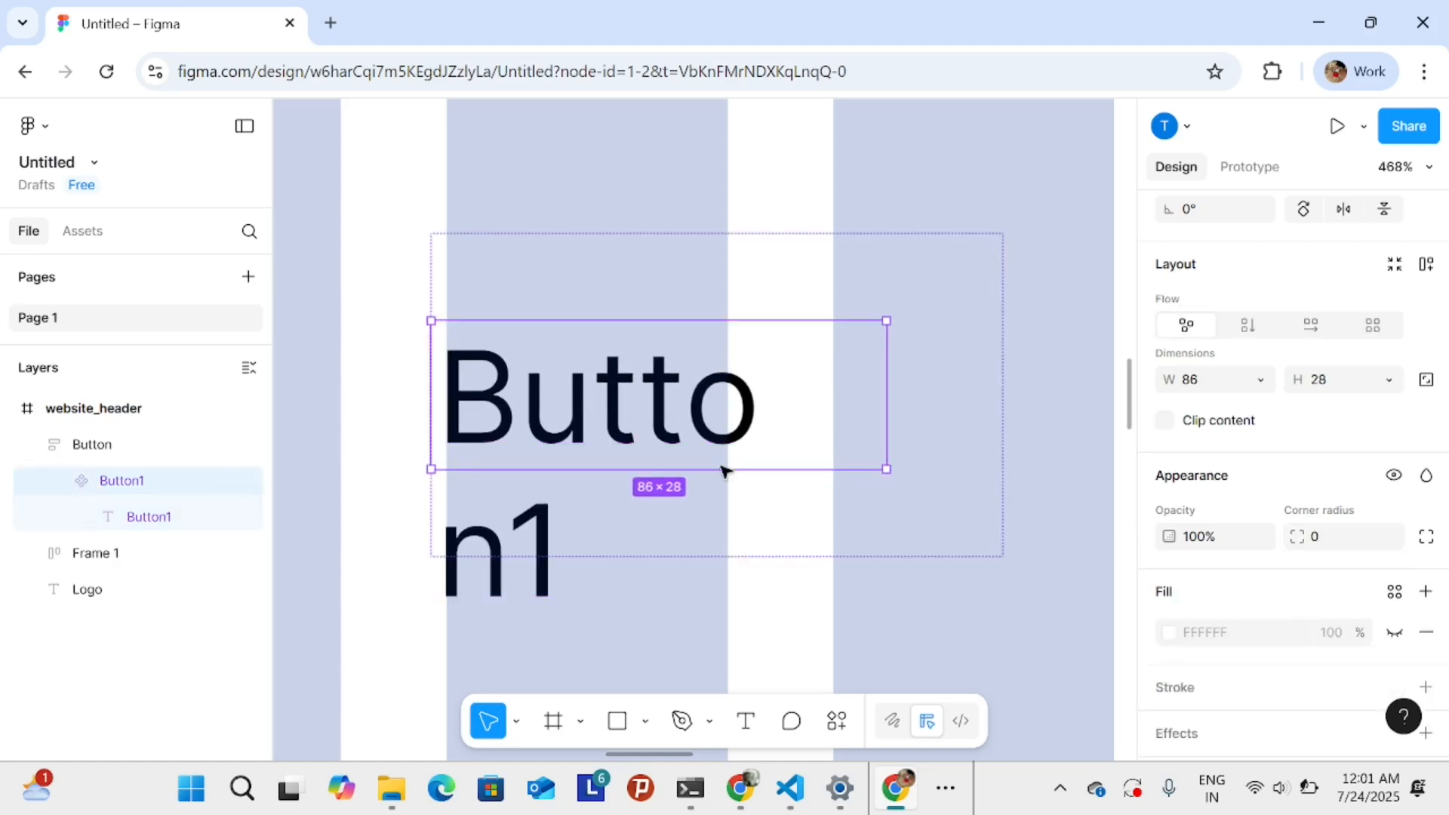
click(471, 528)
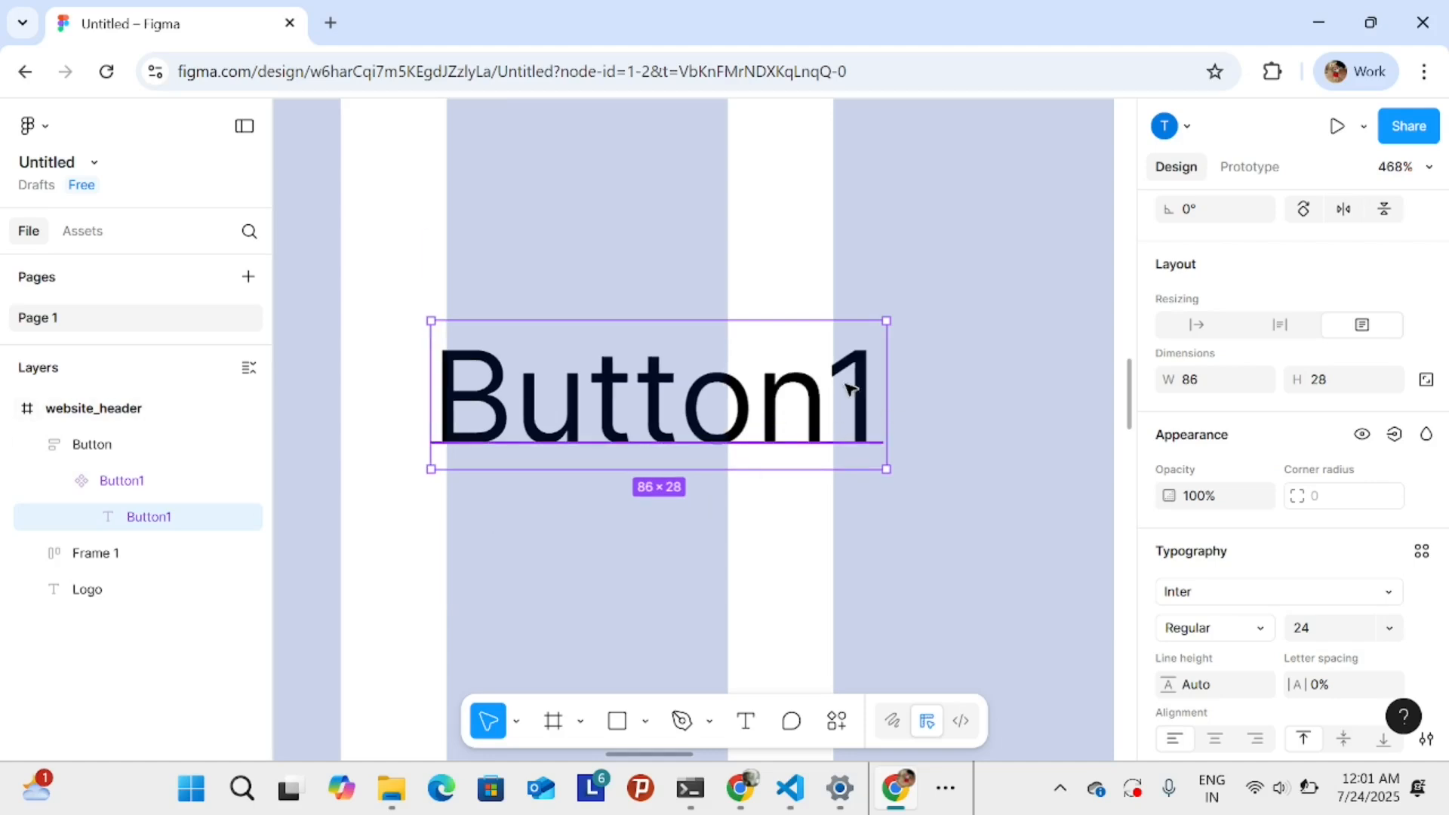
- Align the contents of the Button frame to the horizontal centre in its auto-layout settings
click(92, 443)
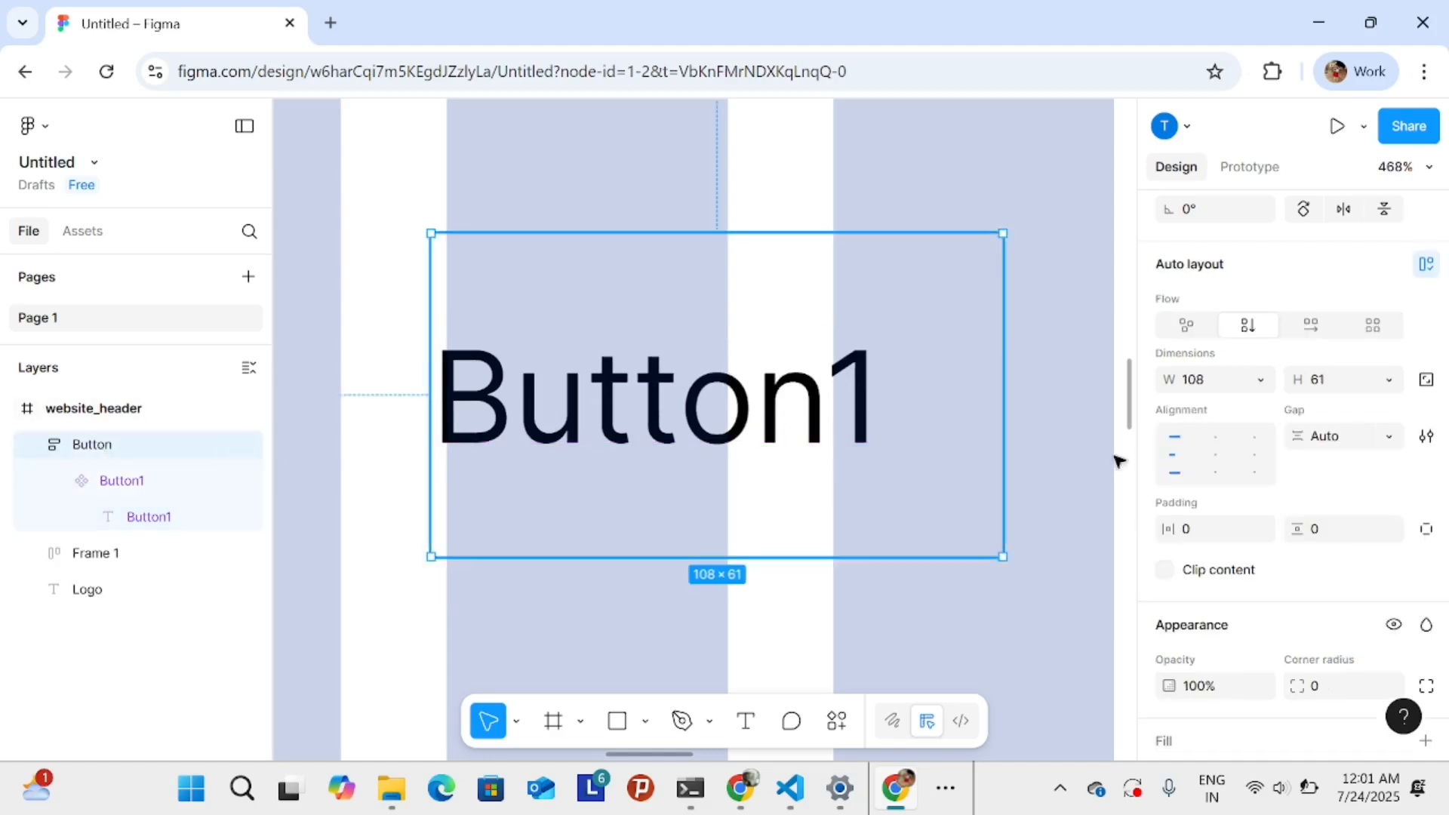
click(1218, 467)
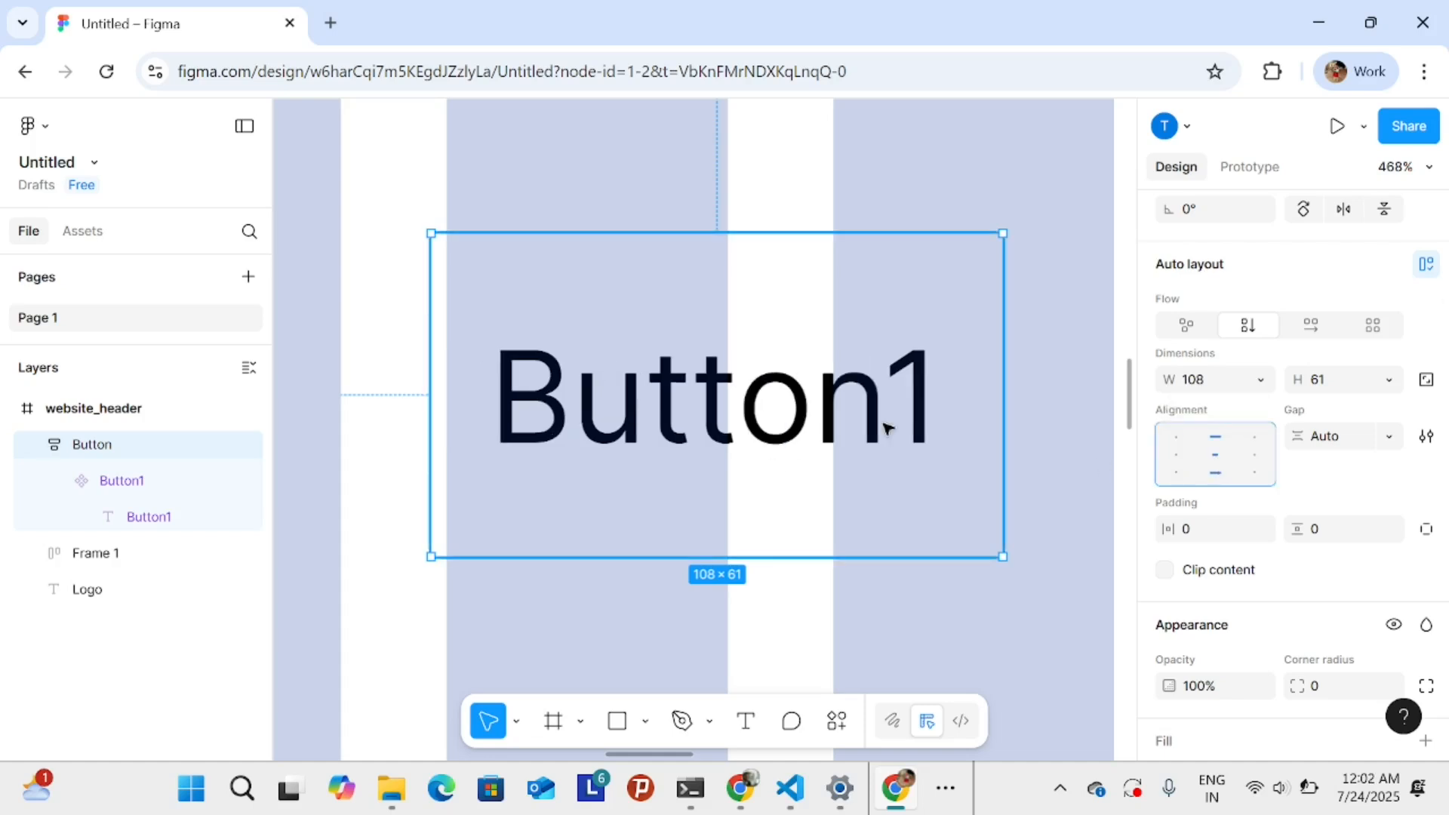
- Increase the height of the Button1 component inside the Button frame, making it about 86 × 51
click(779, 398)
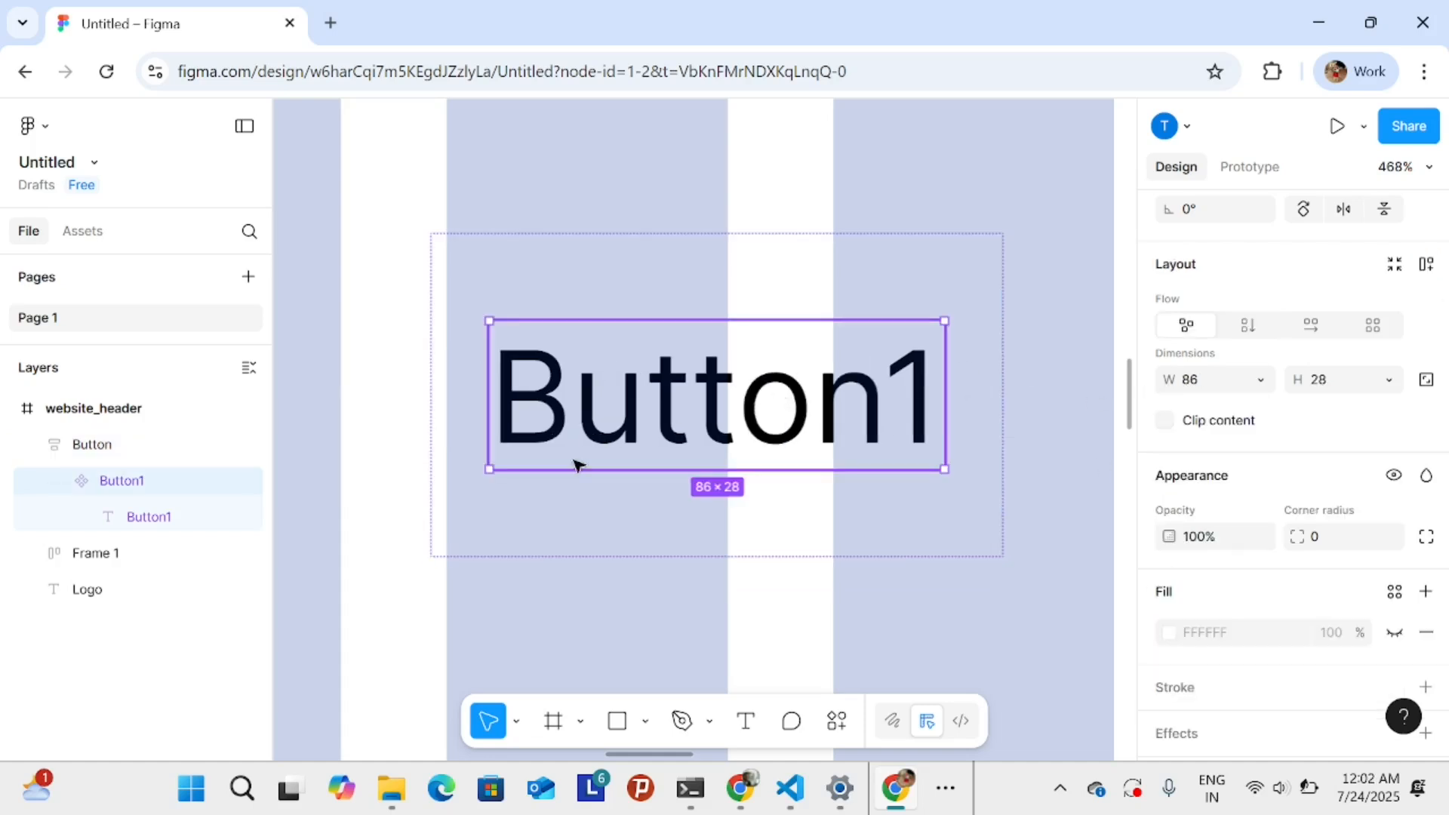
drag(491, 294, 489, 253)
click(732, 195)
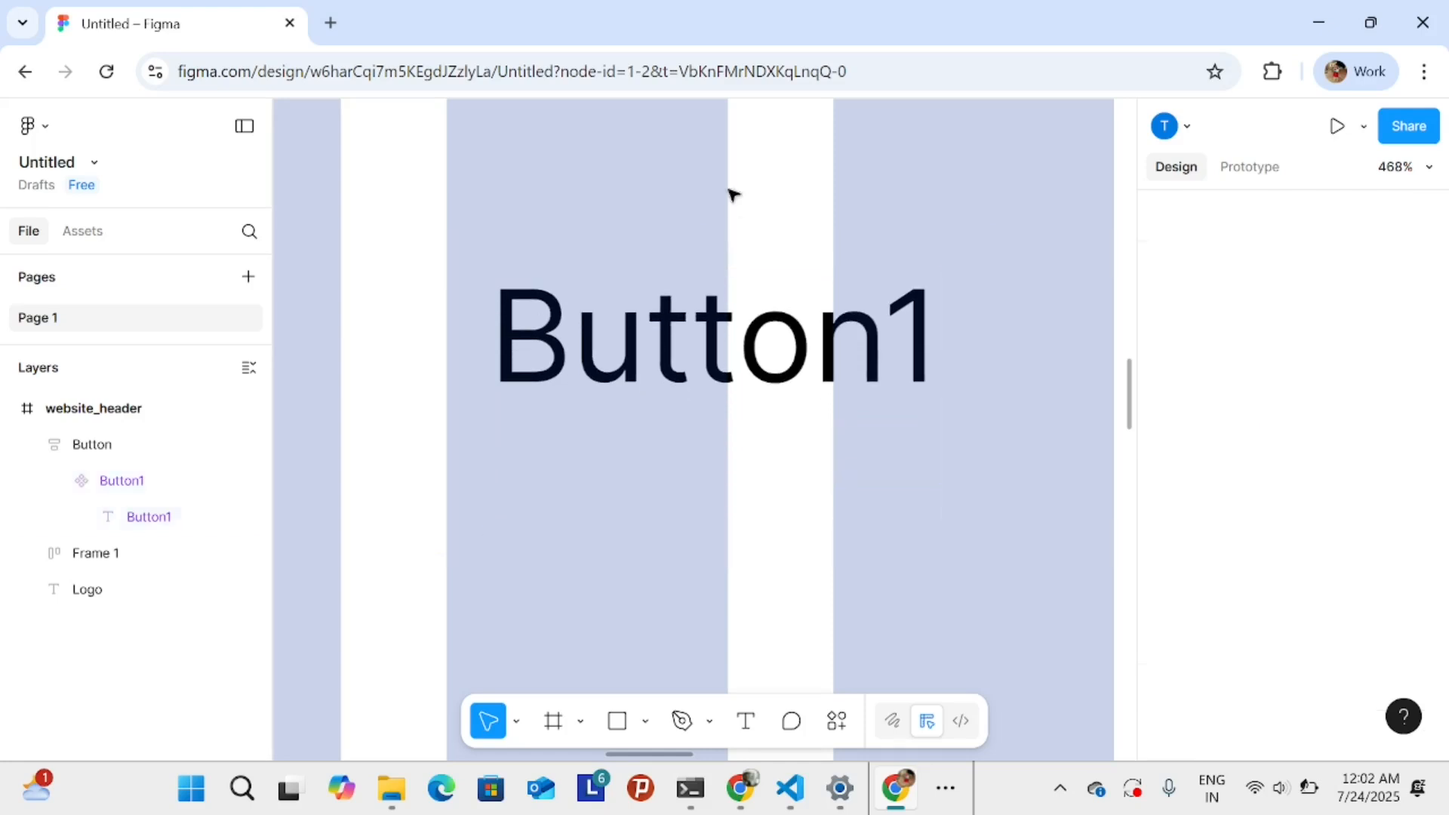
- Move the Button frame to about X 584, Y 422 and lower the Button1 text to the vertical middle of its component
click(106, 444)
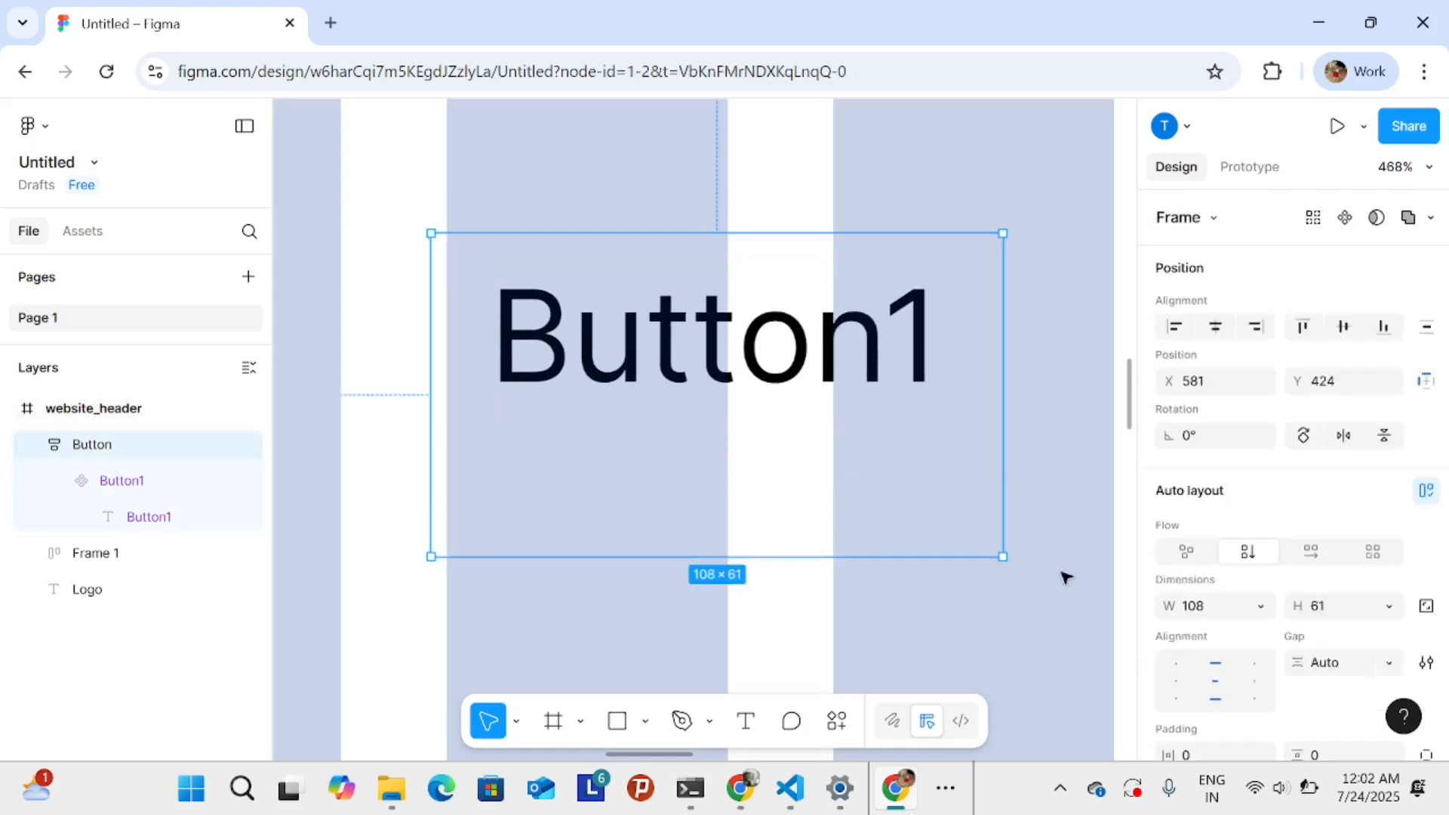
scroll(1361, 517, down, 5)
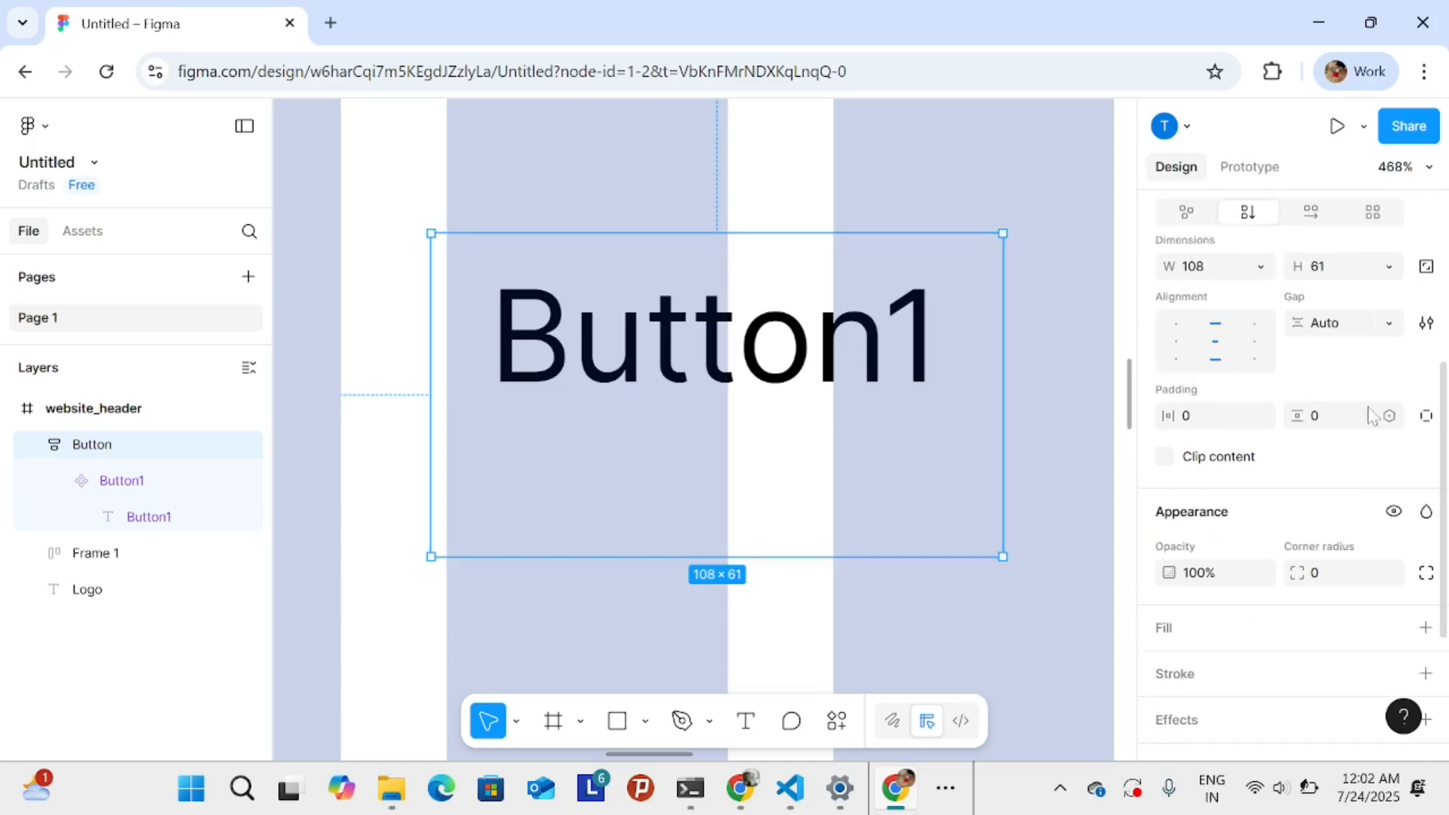
click(1358, 328)
scroll(1317, 398, up, 2)
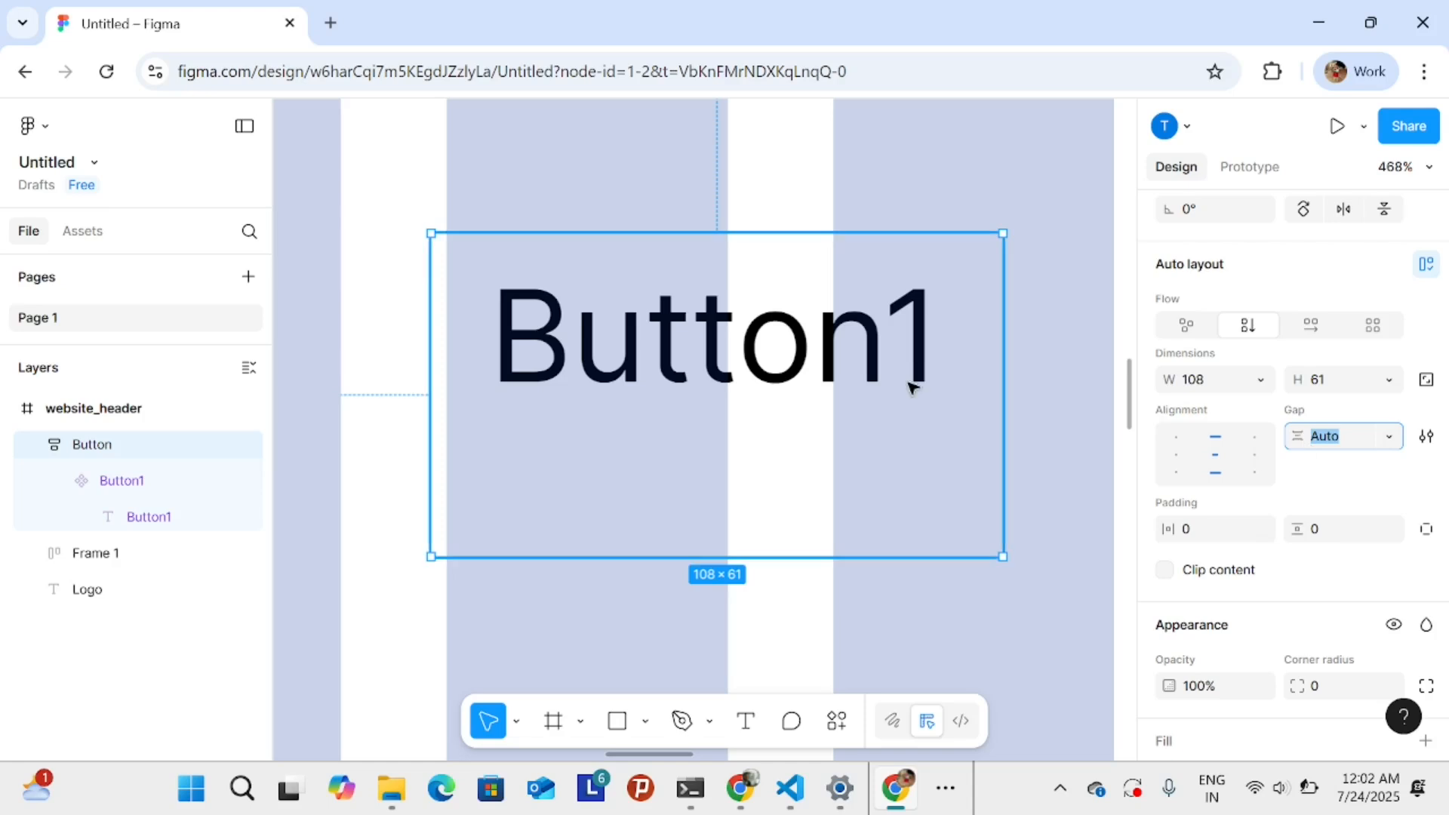
drag(765, 373, 778, 424)
double_click(781, 358)
double_click(781, 358)
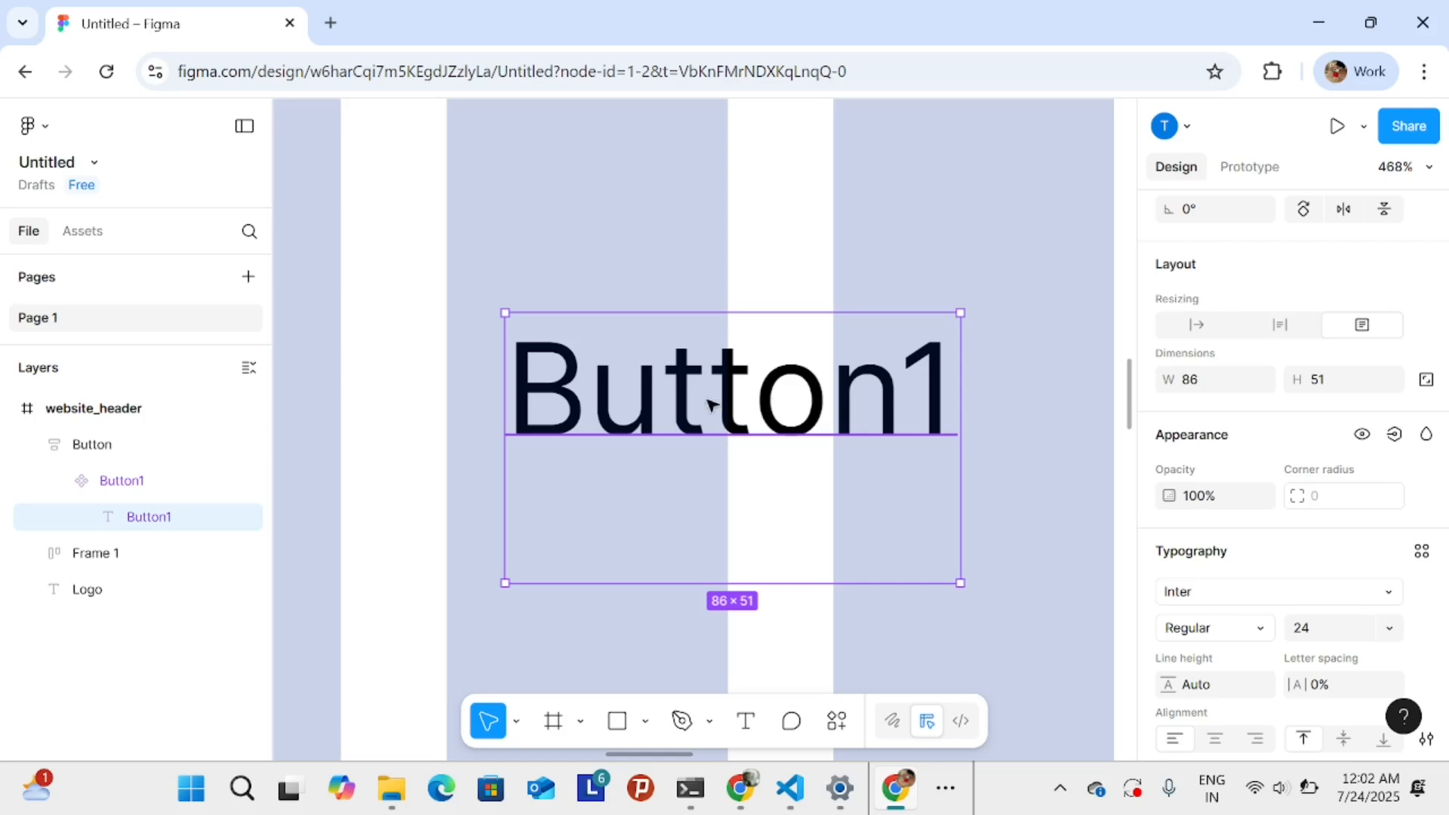
- Reduce the height of the Button1 text box from its lower edge so it fits inside the component
click(495, 415)
double_click(658, 402)
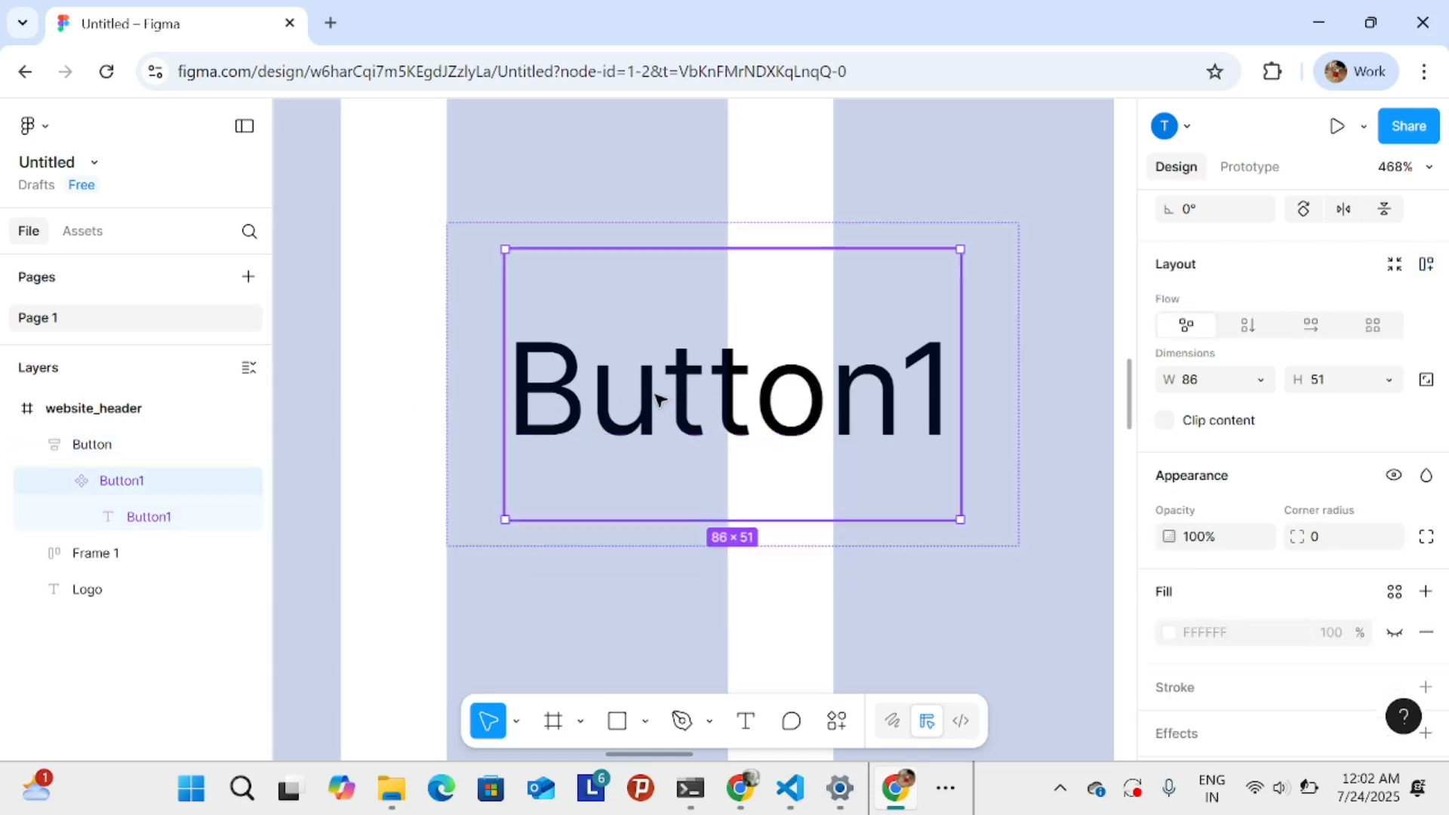
double_click(682, 408)
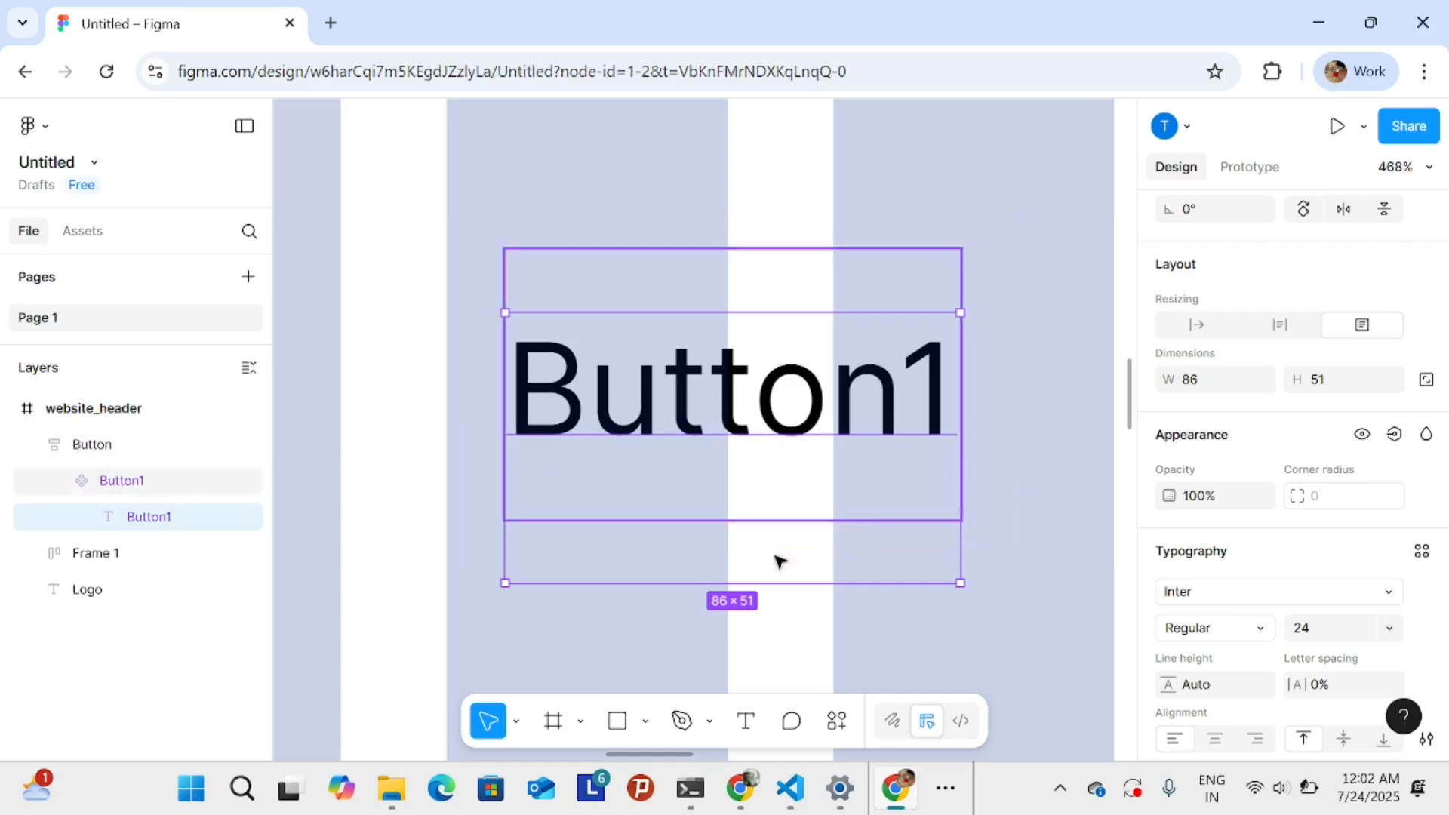
drag(958, 566, 960, 444)
click(1103, 427)
- Review the gap options in the Button frame's auto-layout settings and keep Auto
click(702, 441)
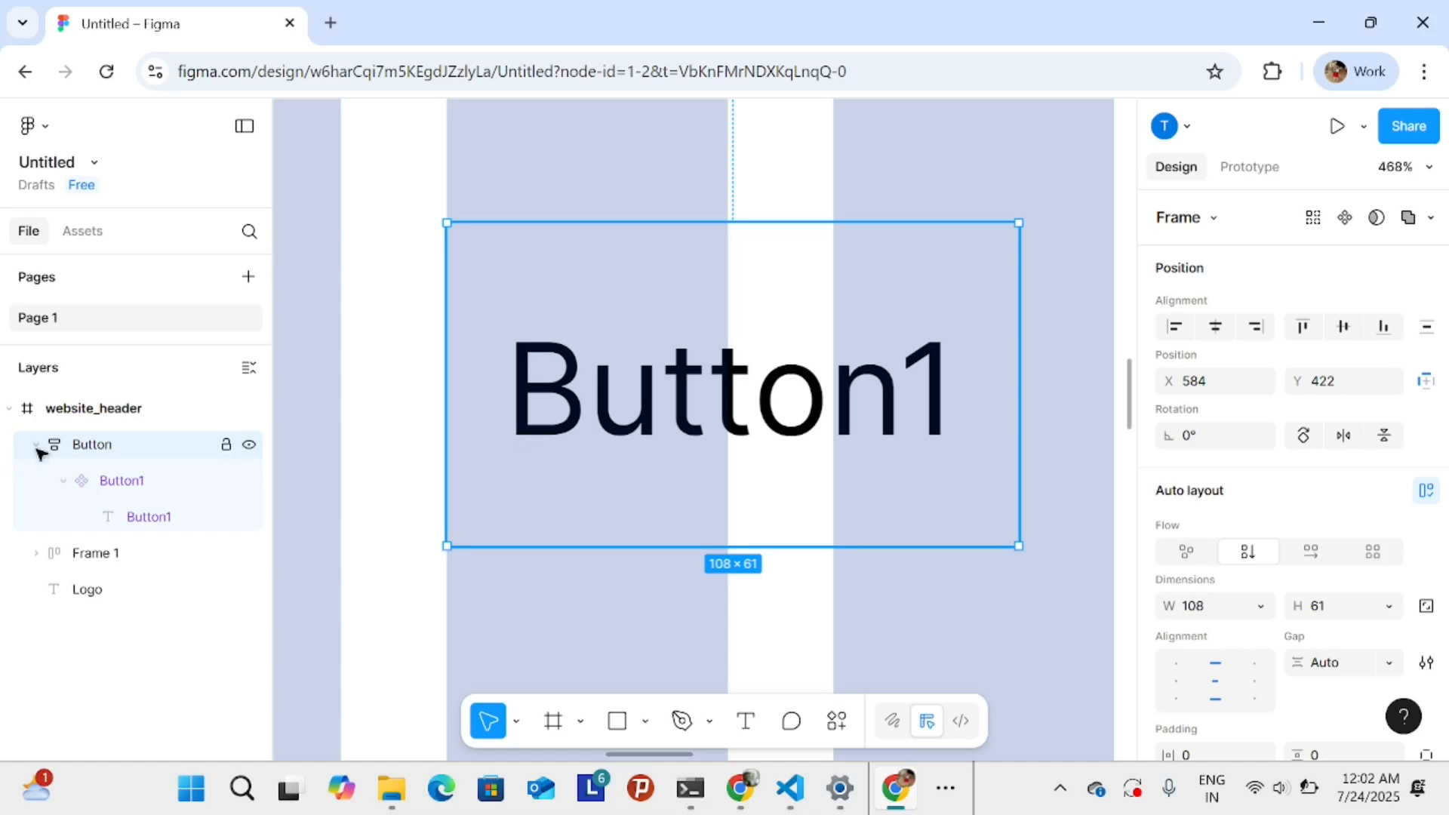
scroll(1334, 552, down, 3)
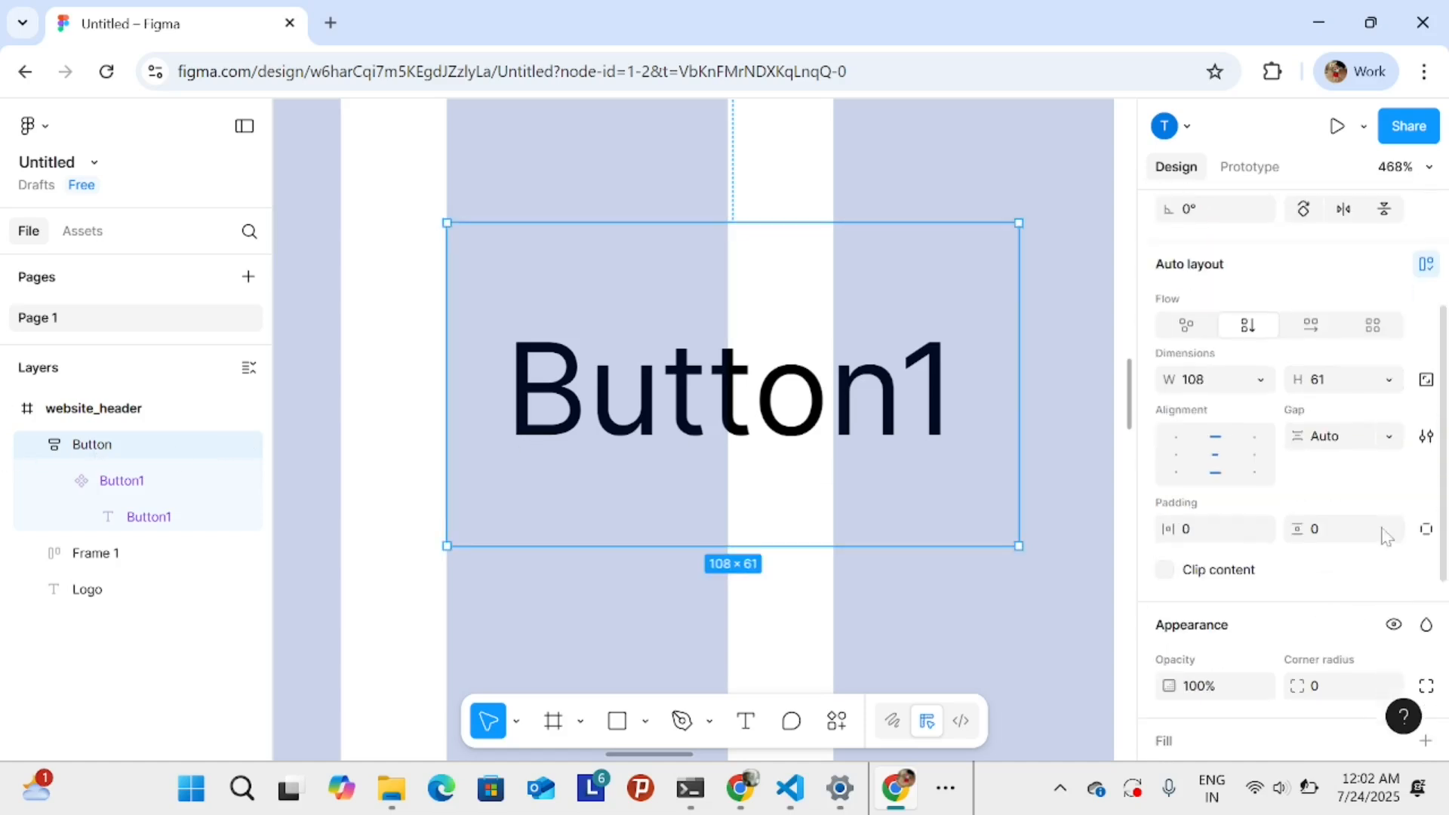
click(1389, 436)
click(1311, 441)
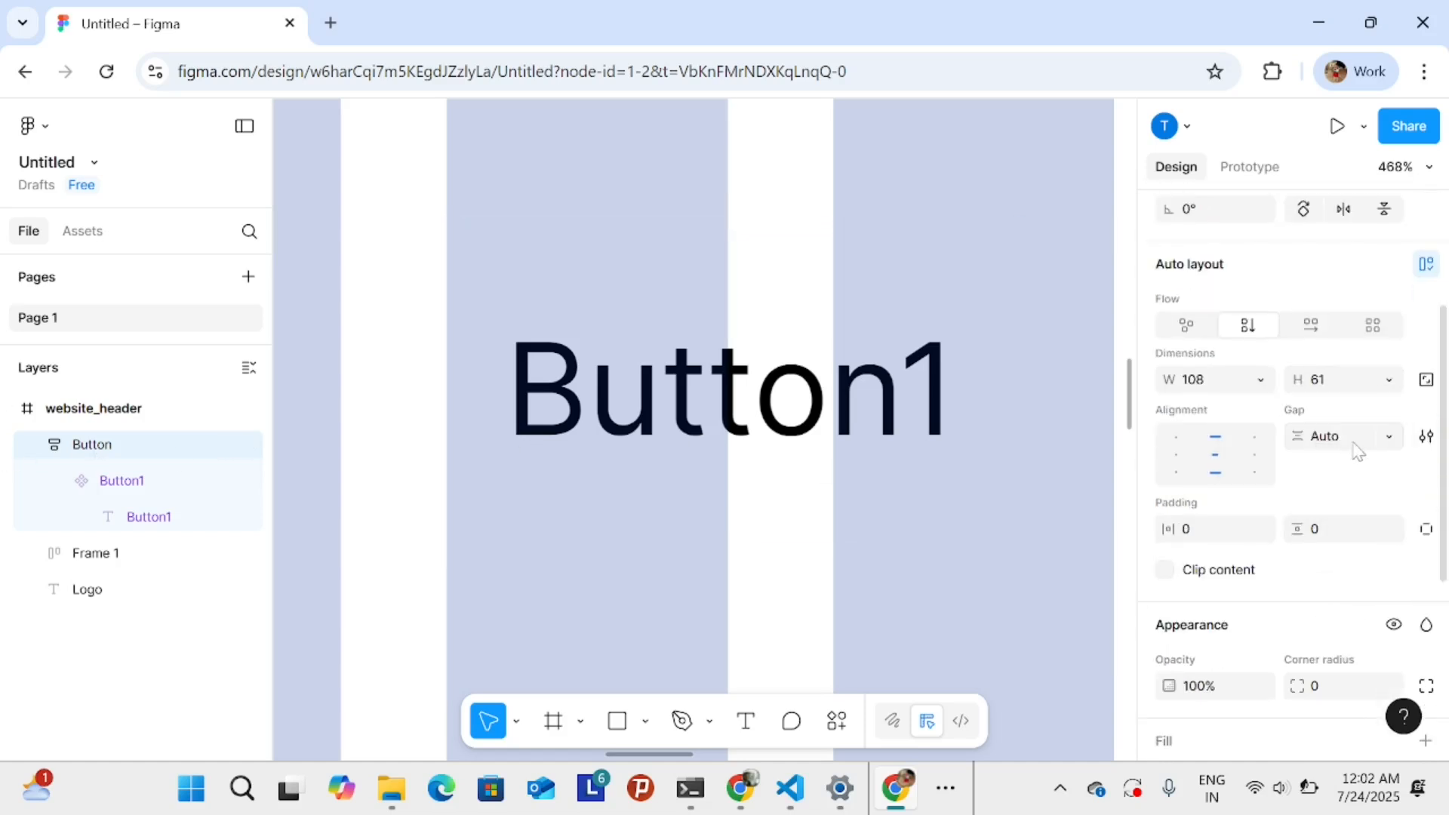
click(1389, 436)
click(991, 353)
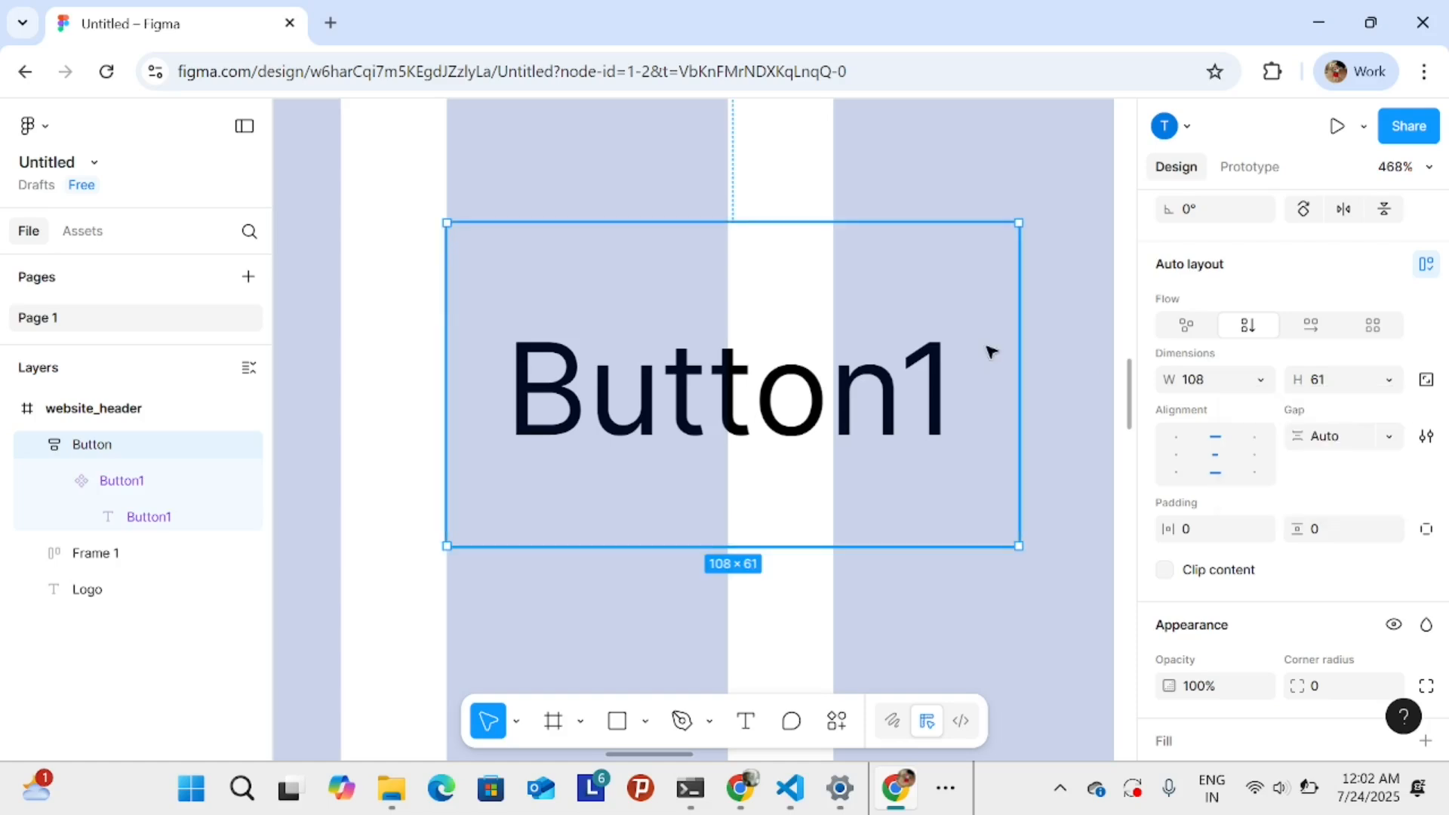
- Add a red CF4747 fill to the Button frame at 100% opacity
scroll(1275, 611, down, 5)
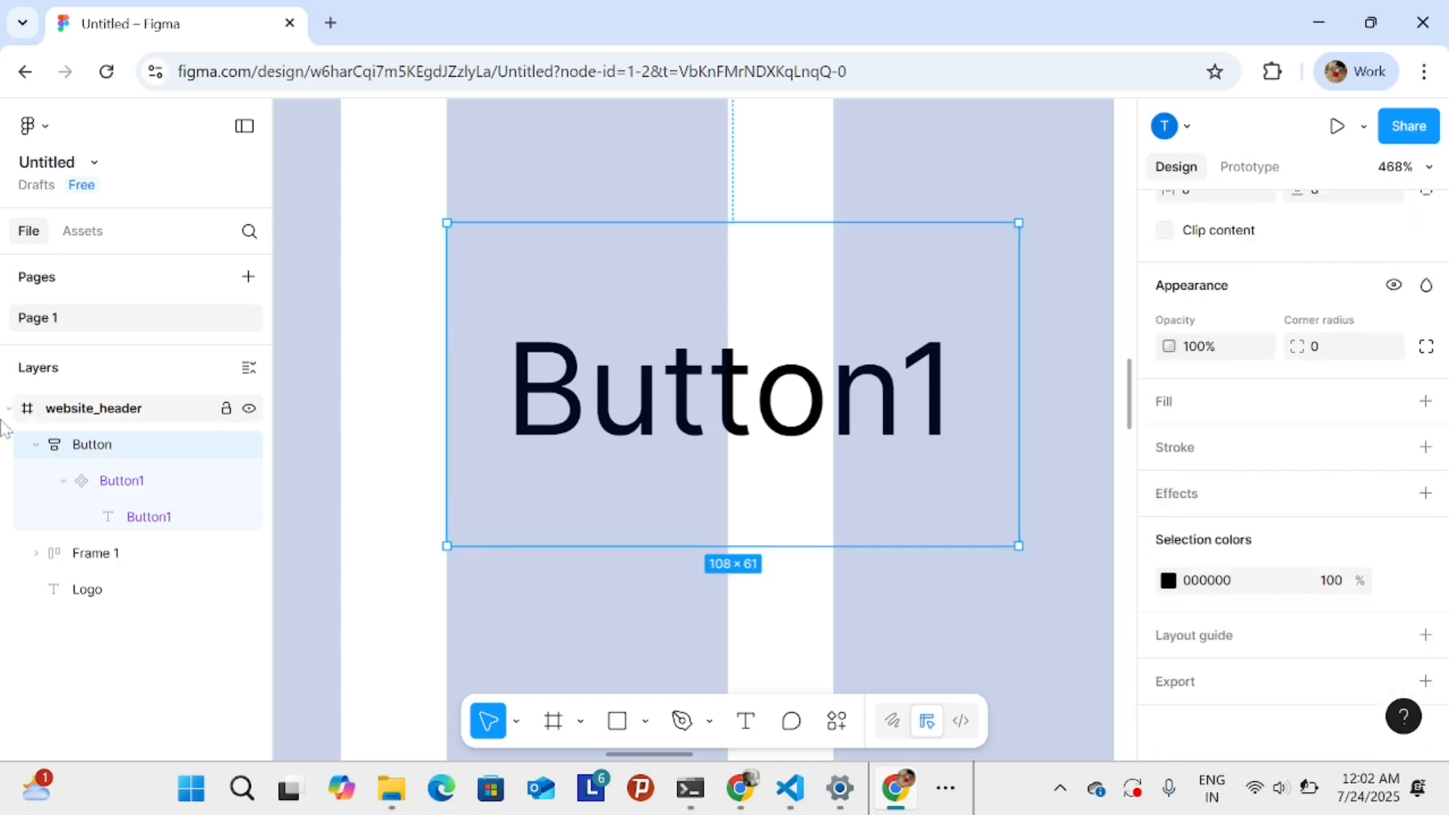
click(1425, 402)
click(1168, 442)
click(1039, 367)
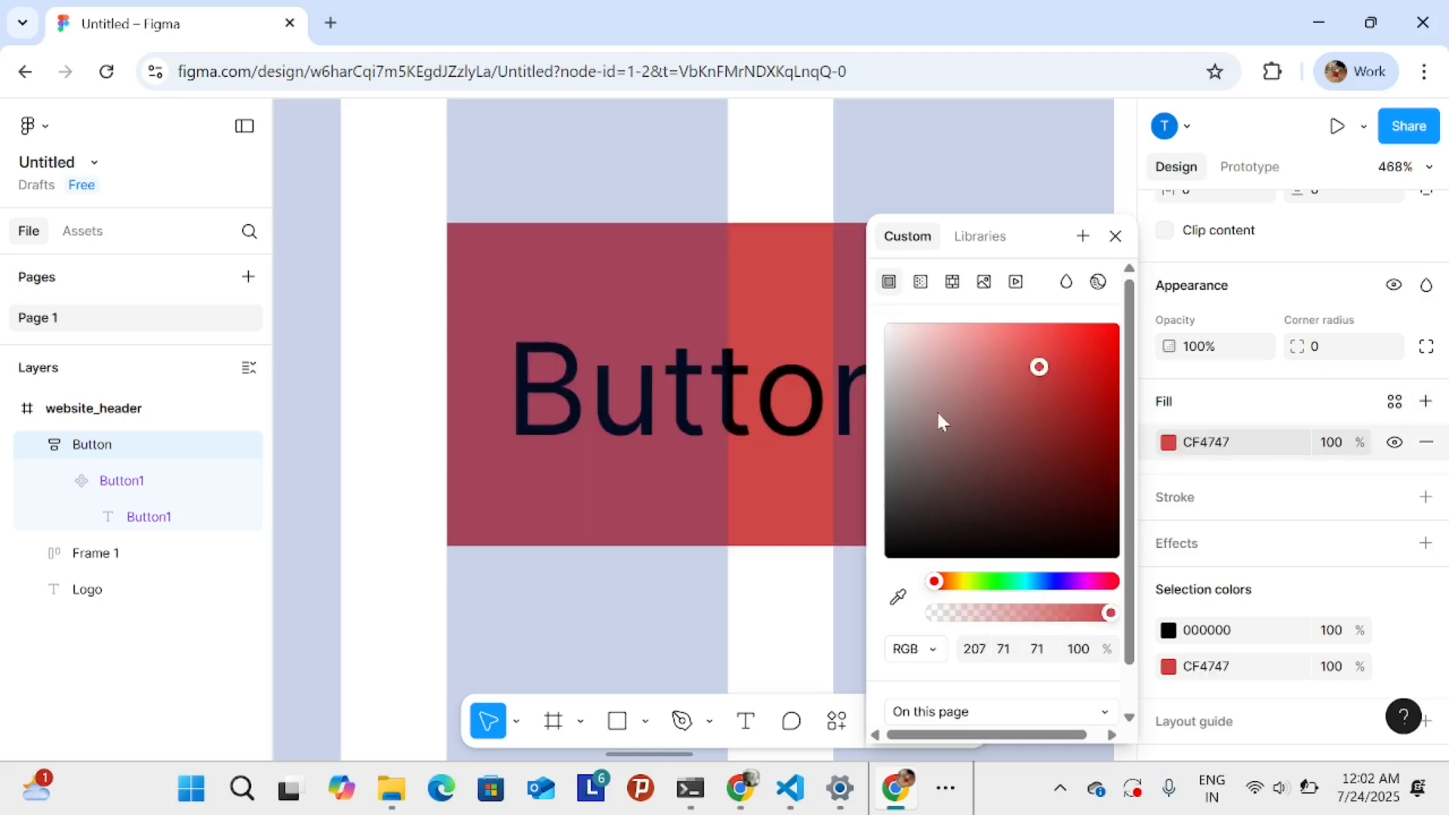
drag(1106, 615, 1143, 619)
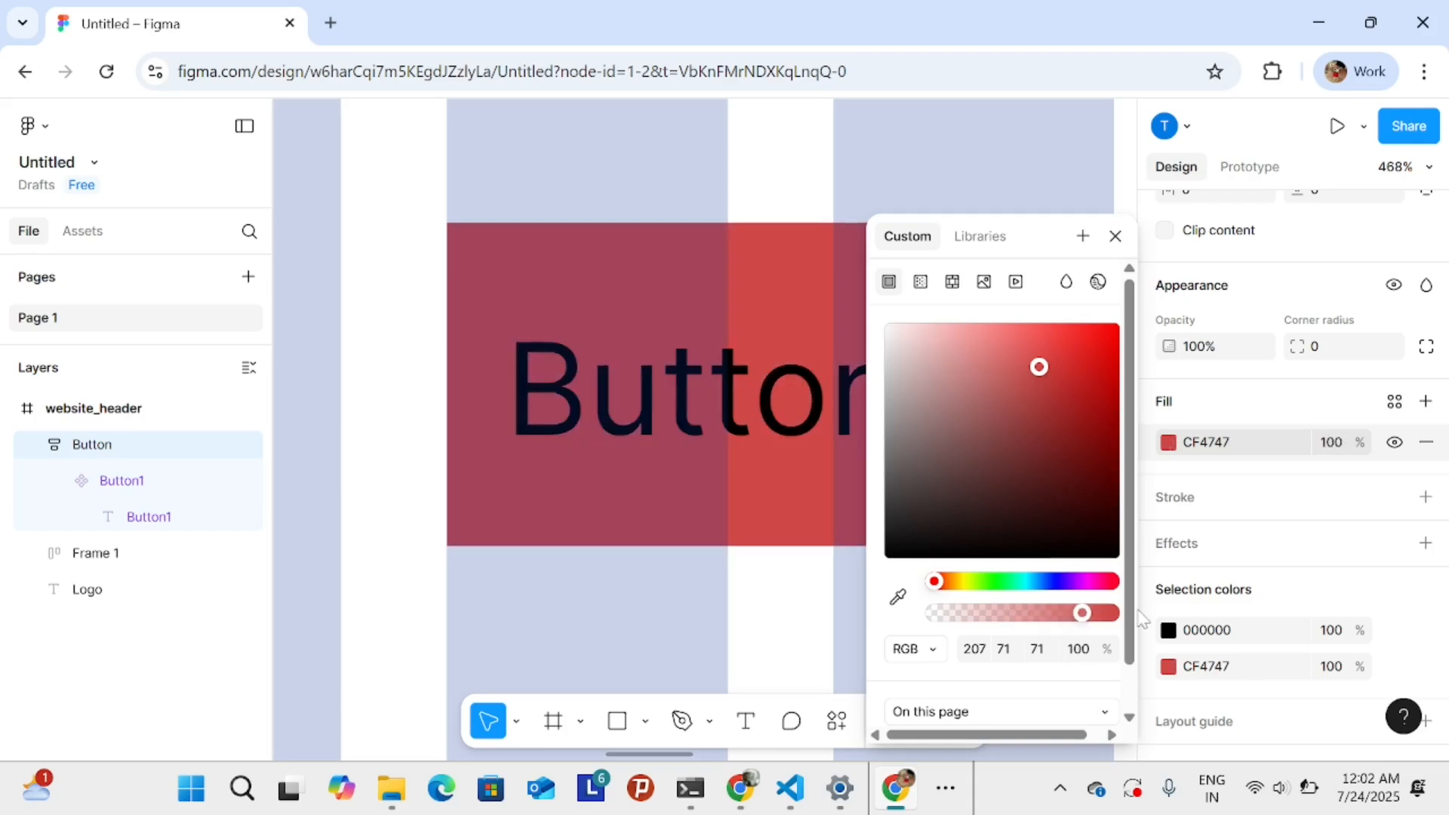
click(727, 636)
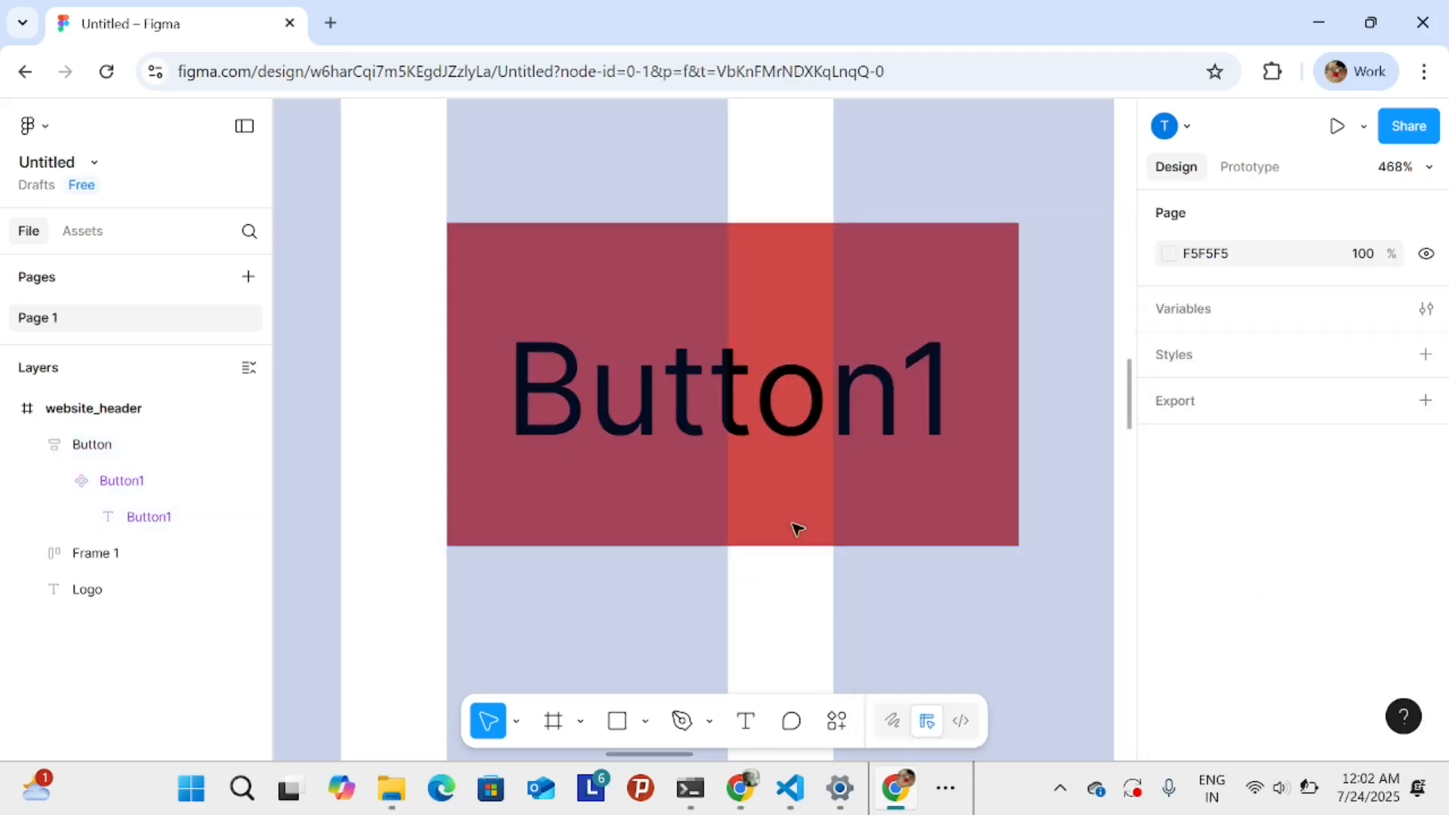
- Widen the Button frame from its right edge to about 177 × 61
scroll(880, 547, down, 3)
scroll(880, 547, down, 5)
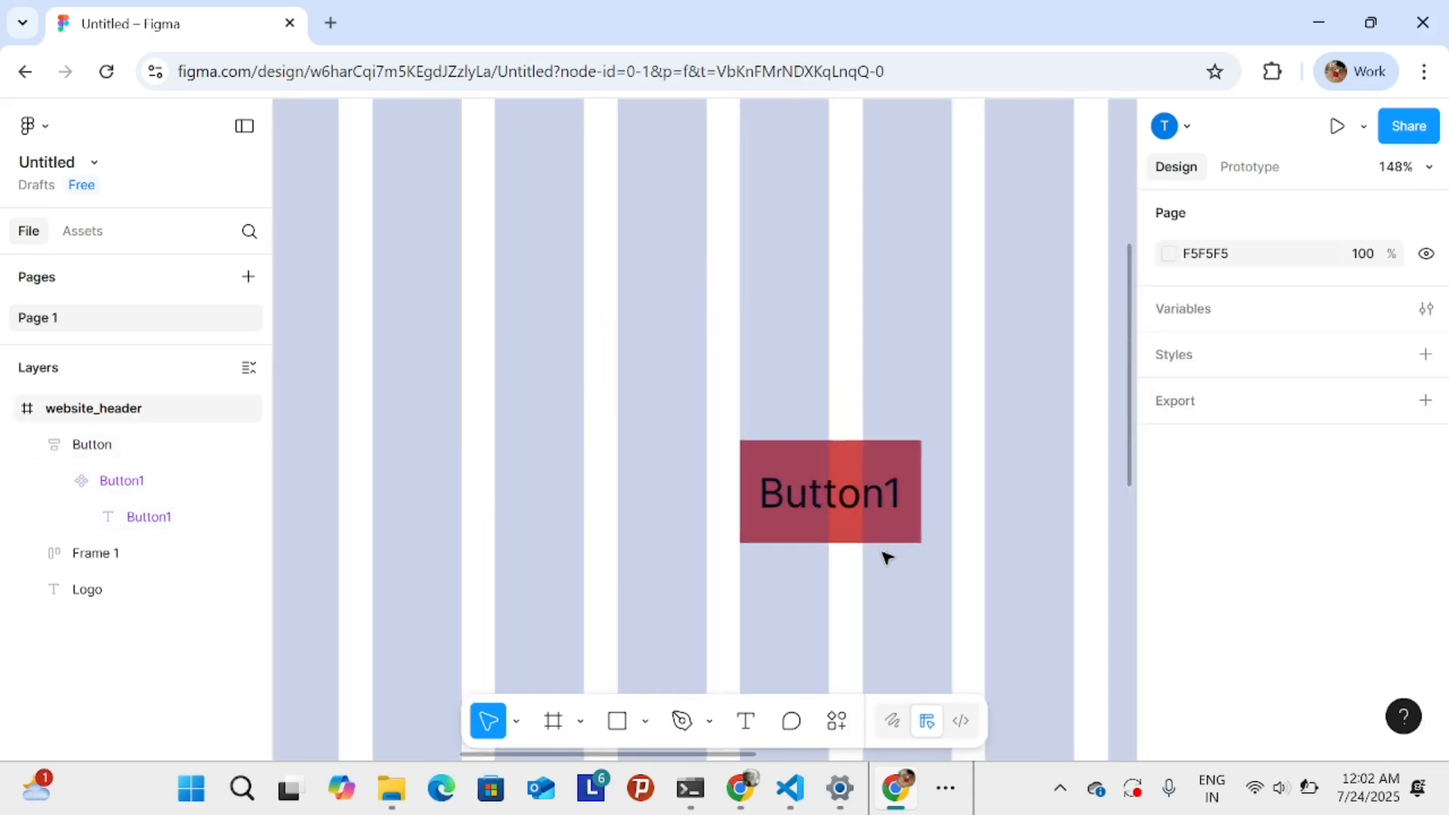
scroll(897, 585, right, 2)
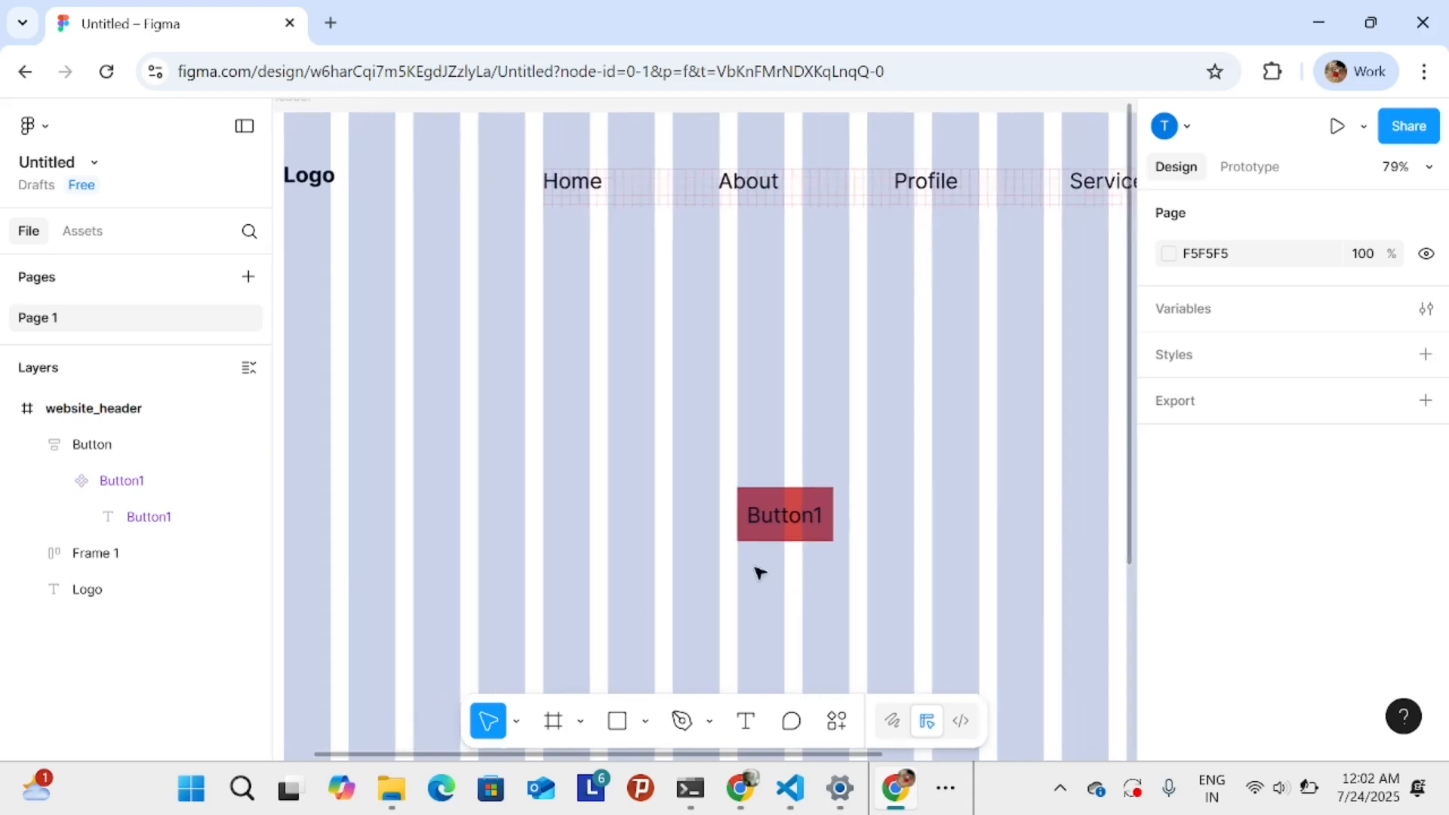
click(783, 512)
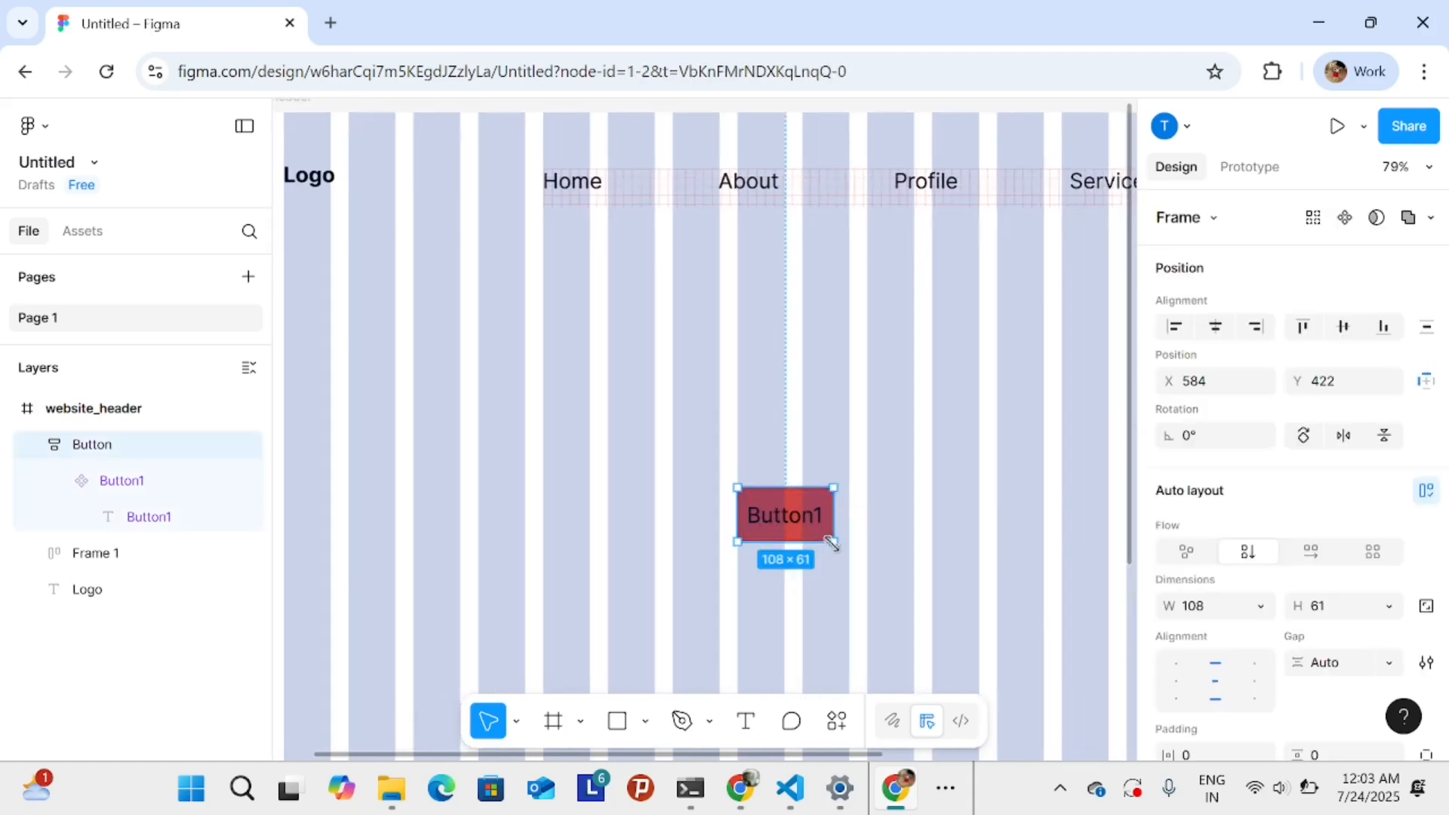
drag(860, 505, 890, 502)
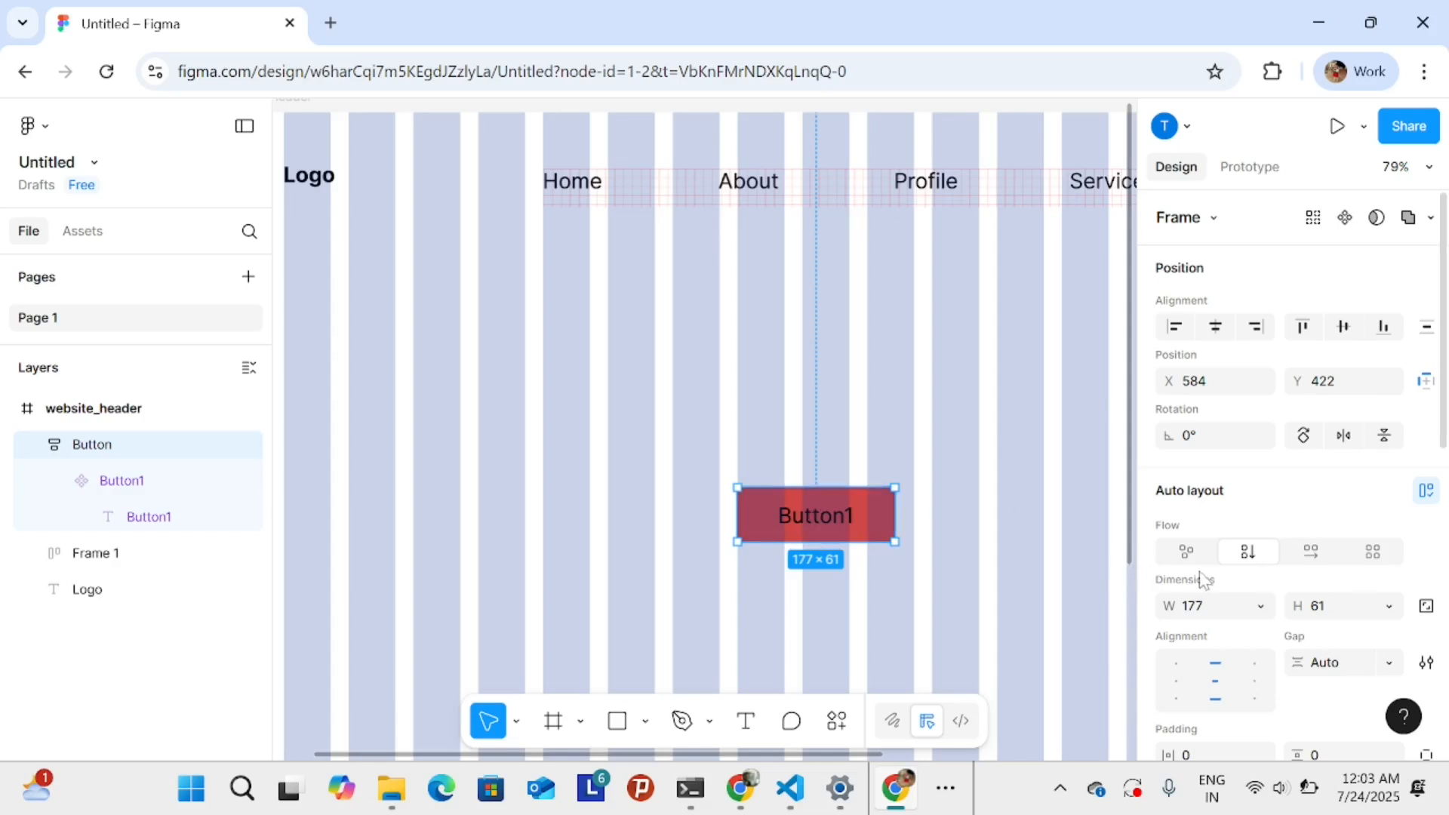
- Add a black 000000 inside stroke with weight 1 to the Button frame
scroll(1204, 580, down, 7)
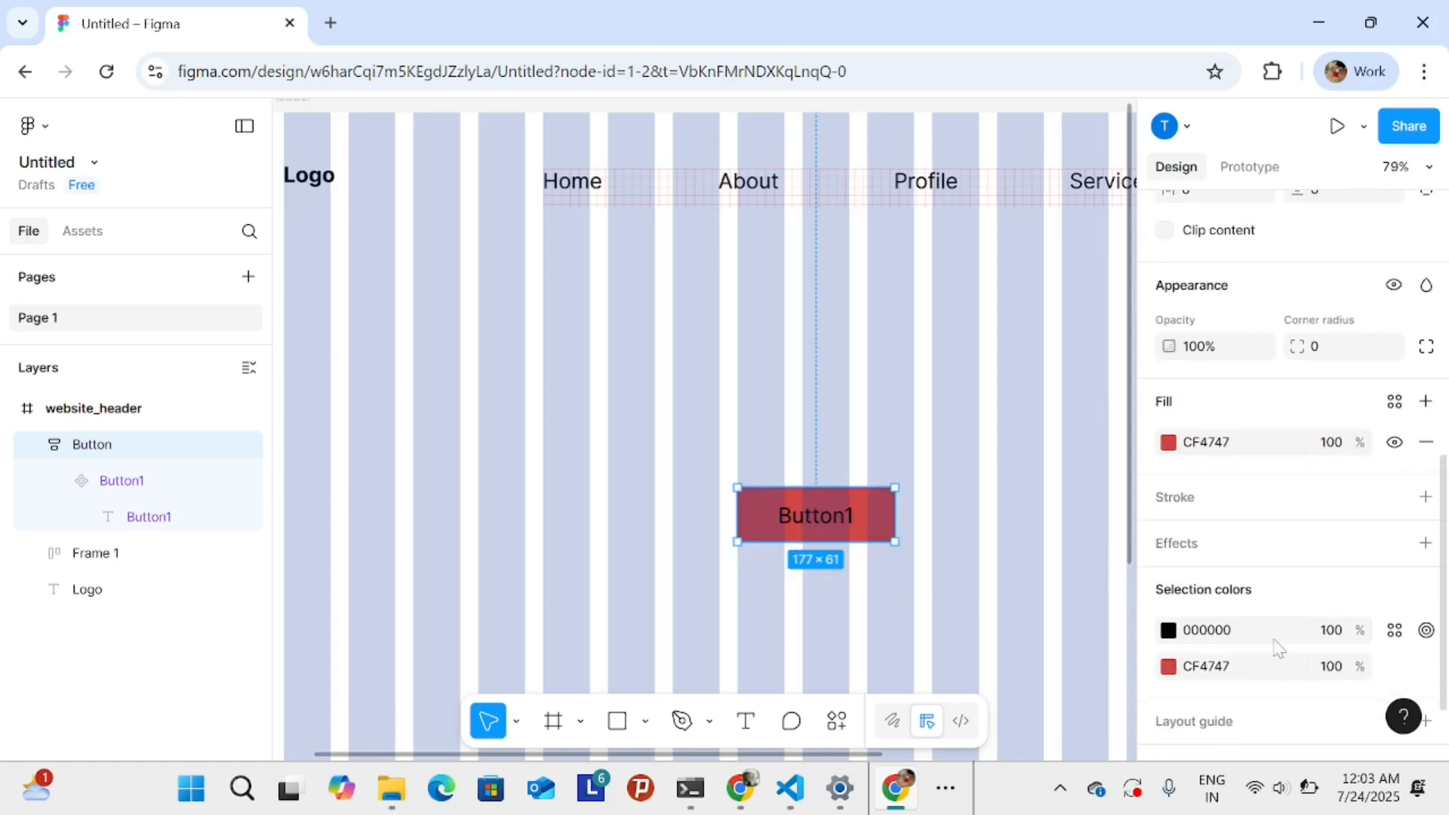
scroll(905, 630, right, 3)
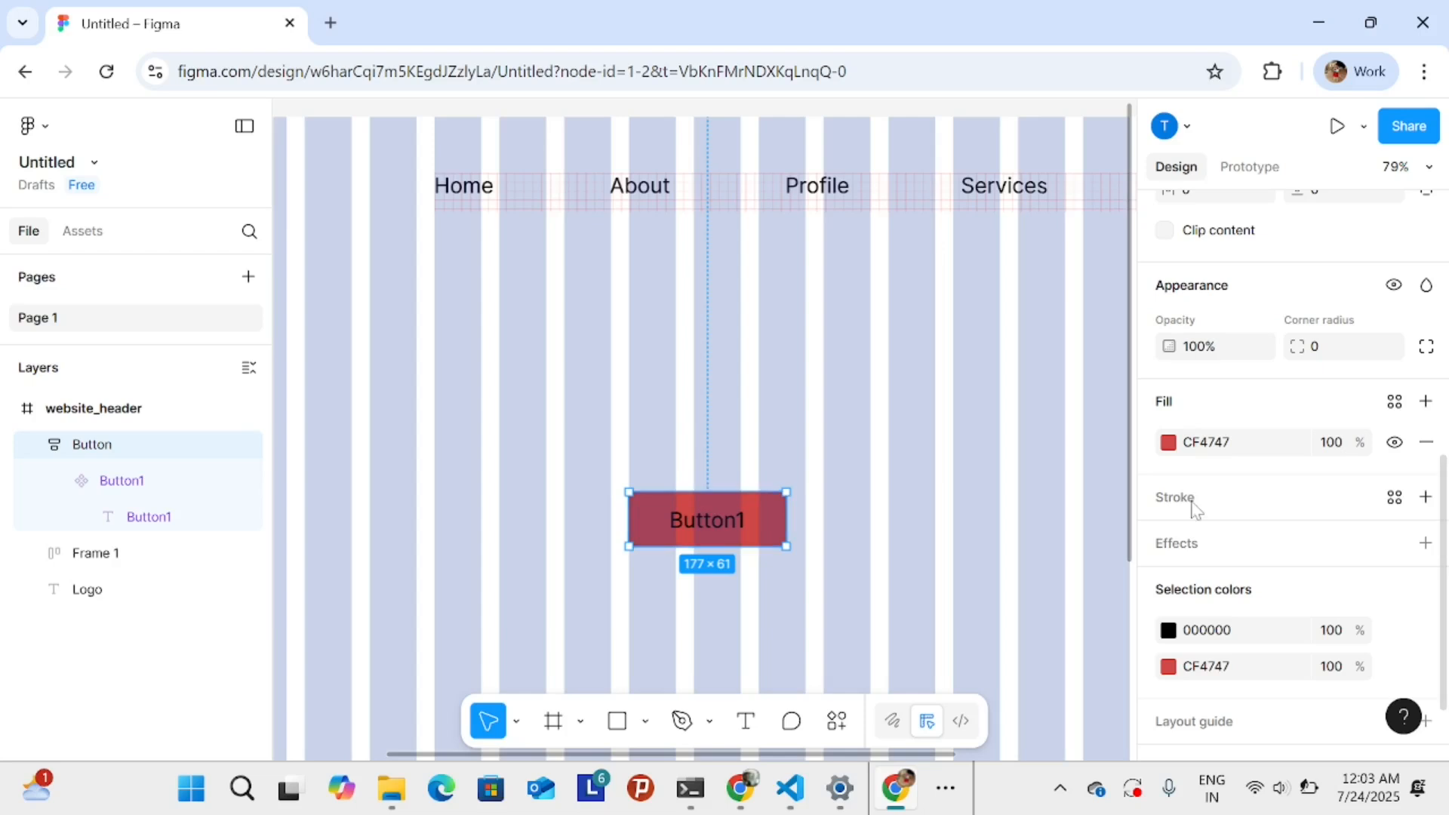
click(1425, 498)
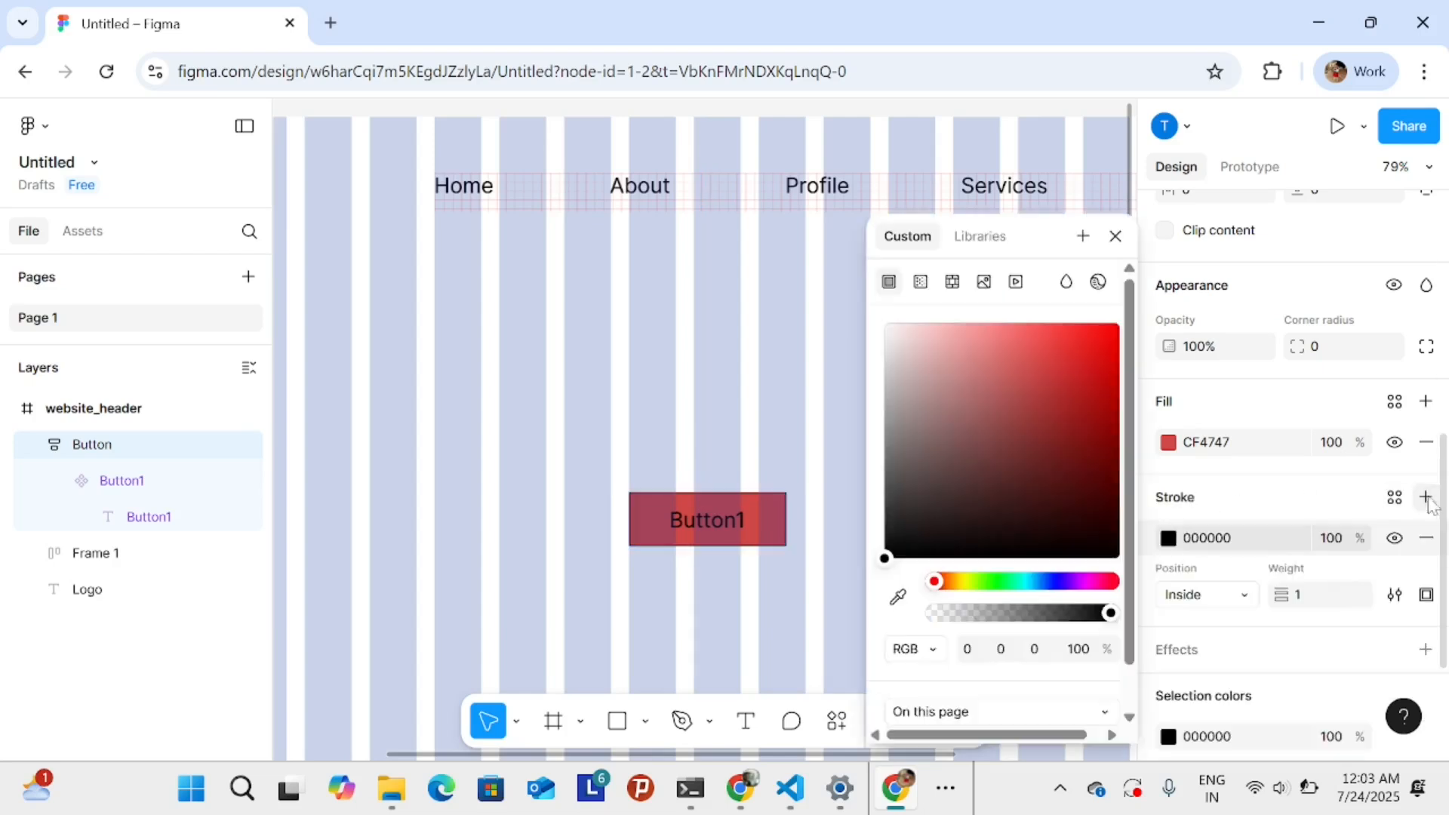
ctrl+scroll(720, 584, up, 5)
click(722, 578)
- Change the Button1 text's fill colour to near-white FFFEFE
double_click(727, 468)
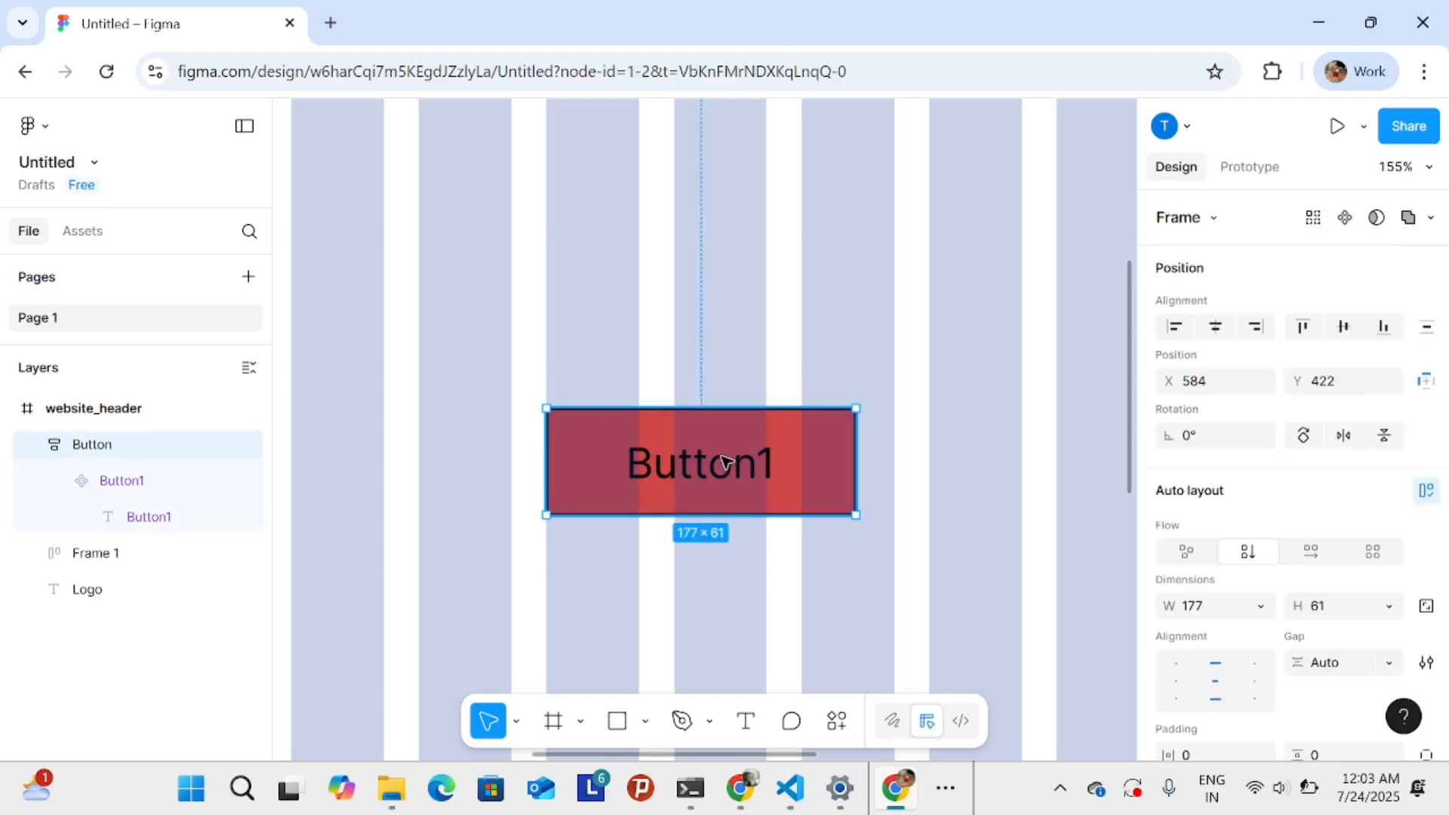
double_click(701, 468)
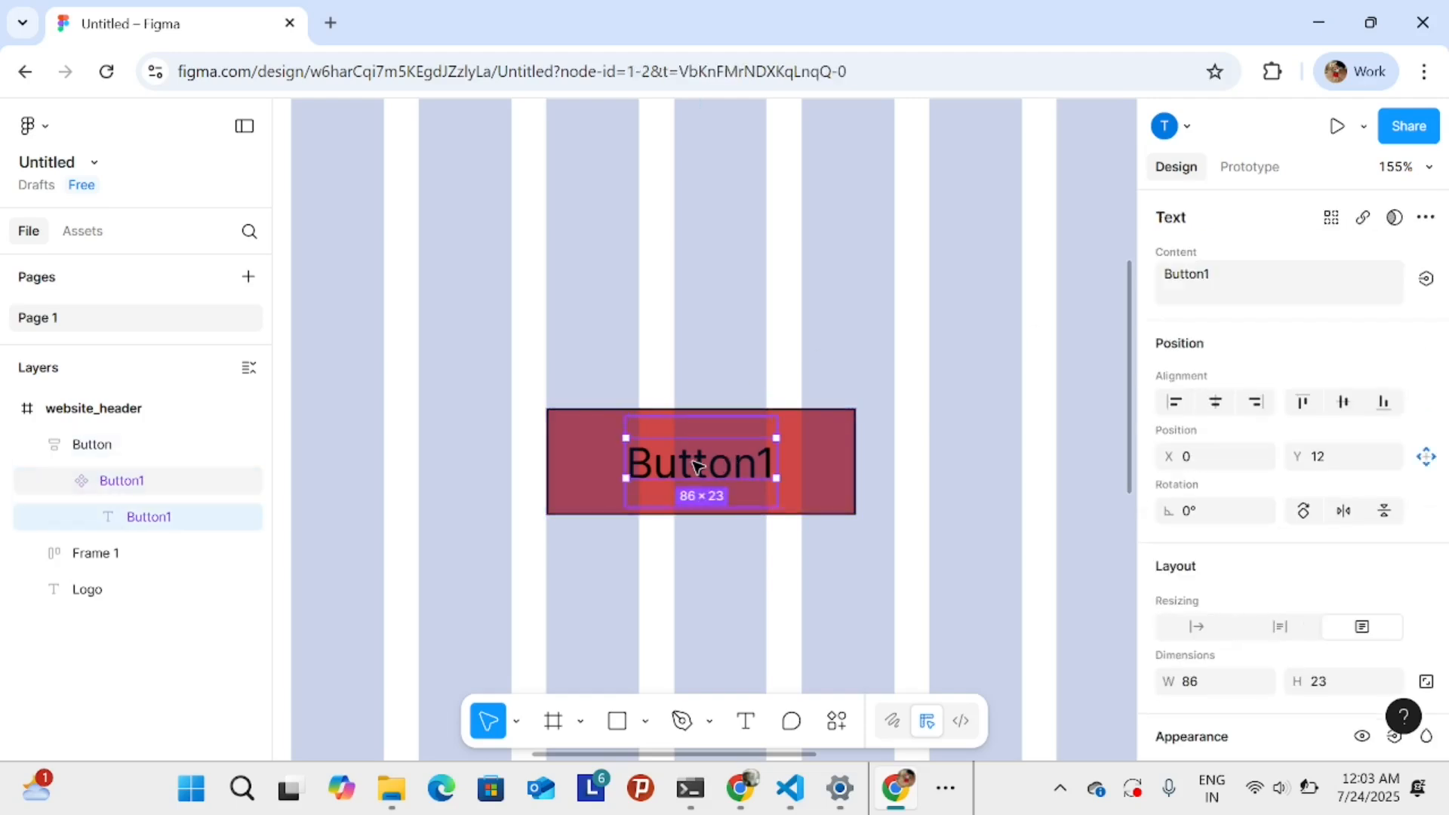
scroll(1202, 651, down, 8)
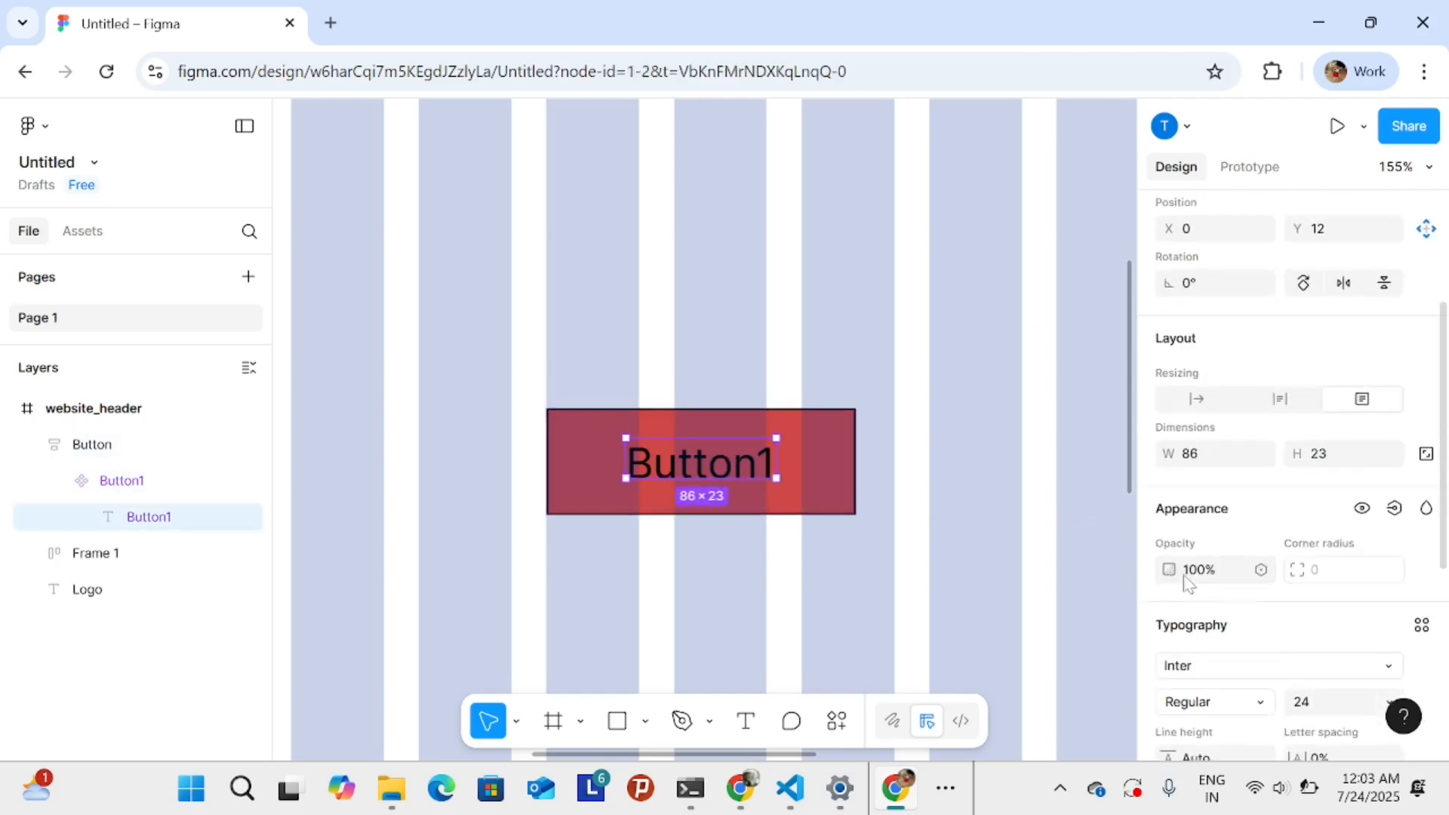
click(1168, 534)
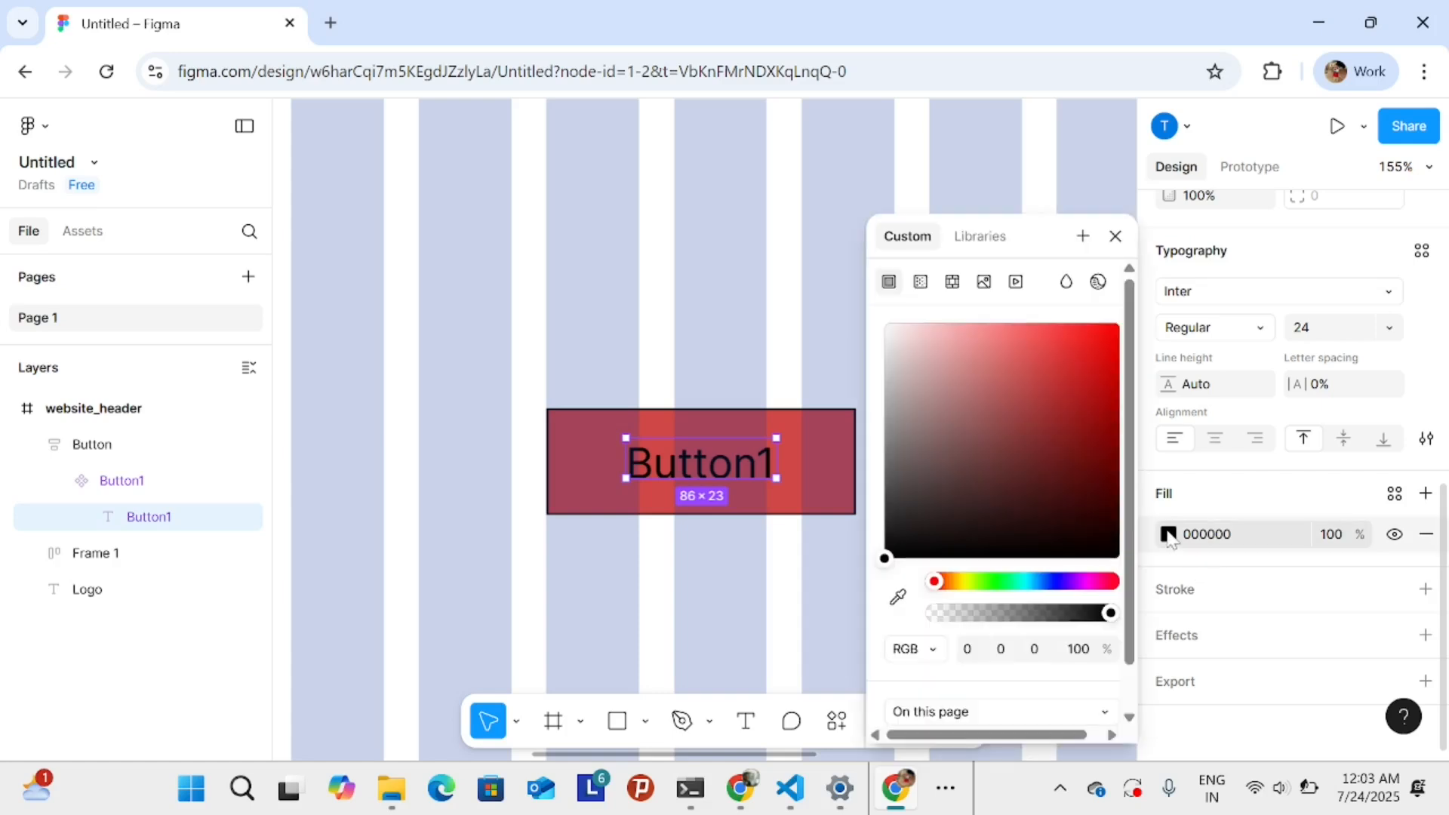
drag(903, 369, 769, 298)
click(770, 298)
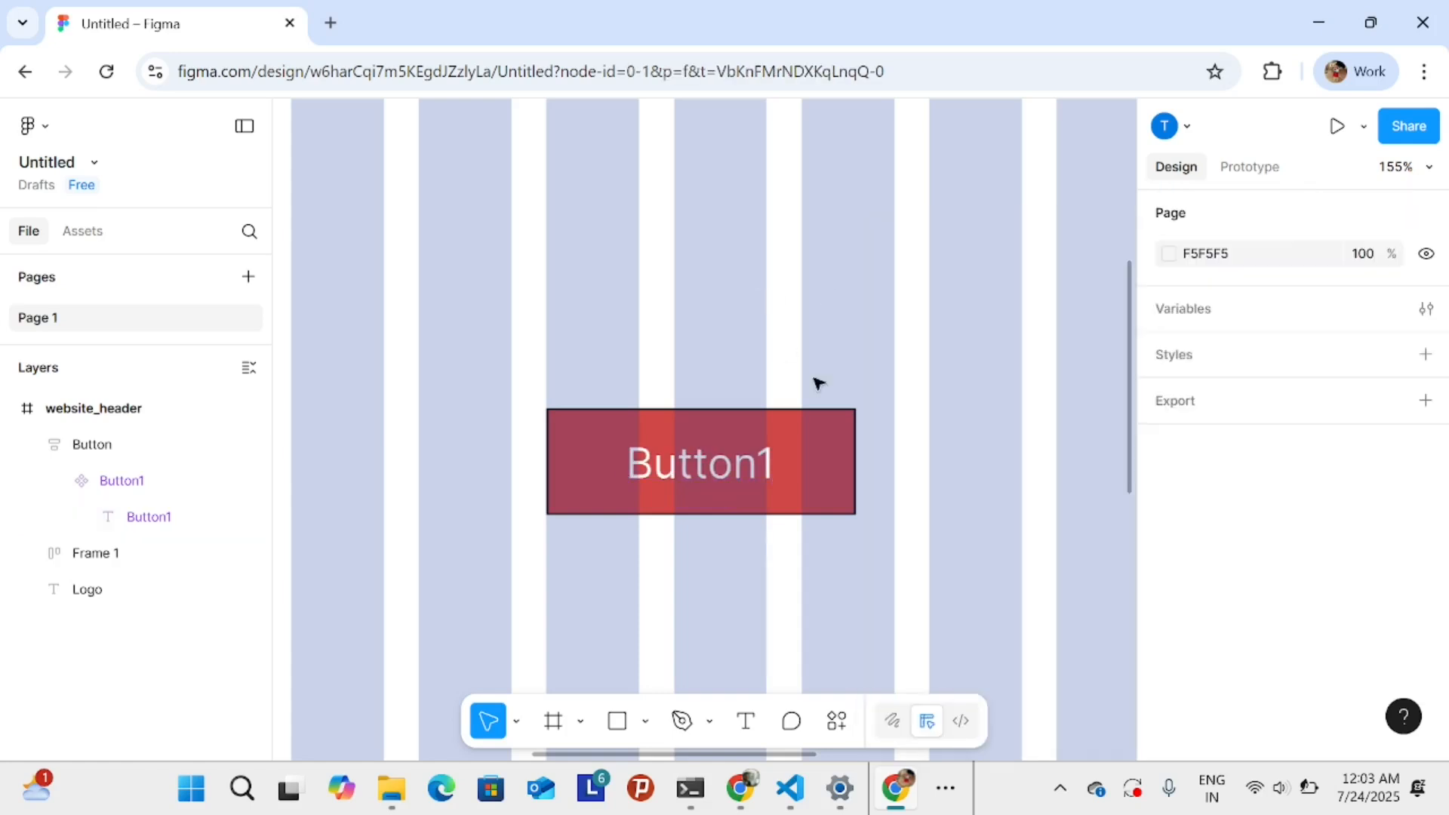
- Round the Button frame's corners with a corner radius of 18
click(818, 445)
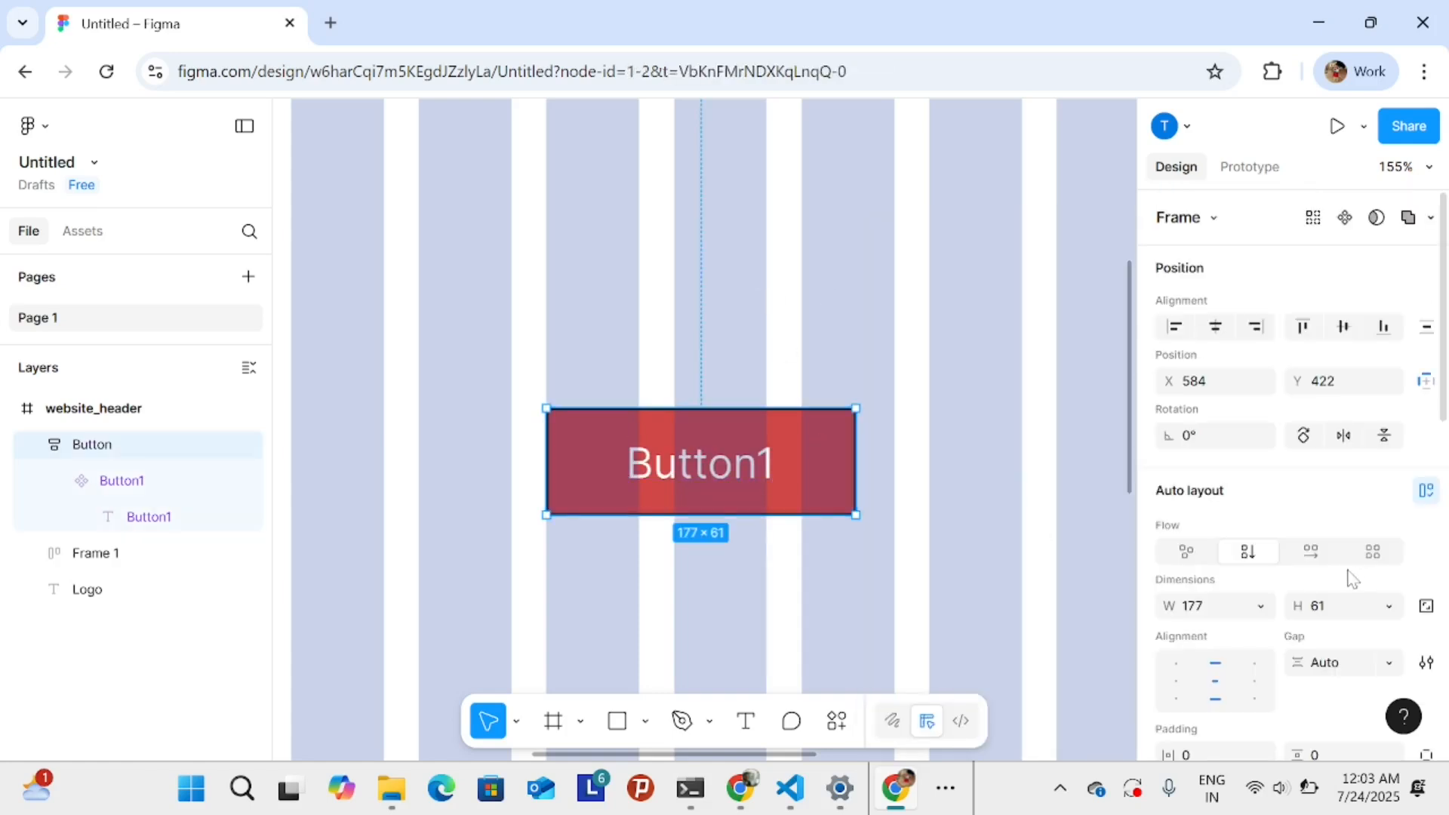
scroll(1311, 557, down, 4)
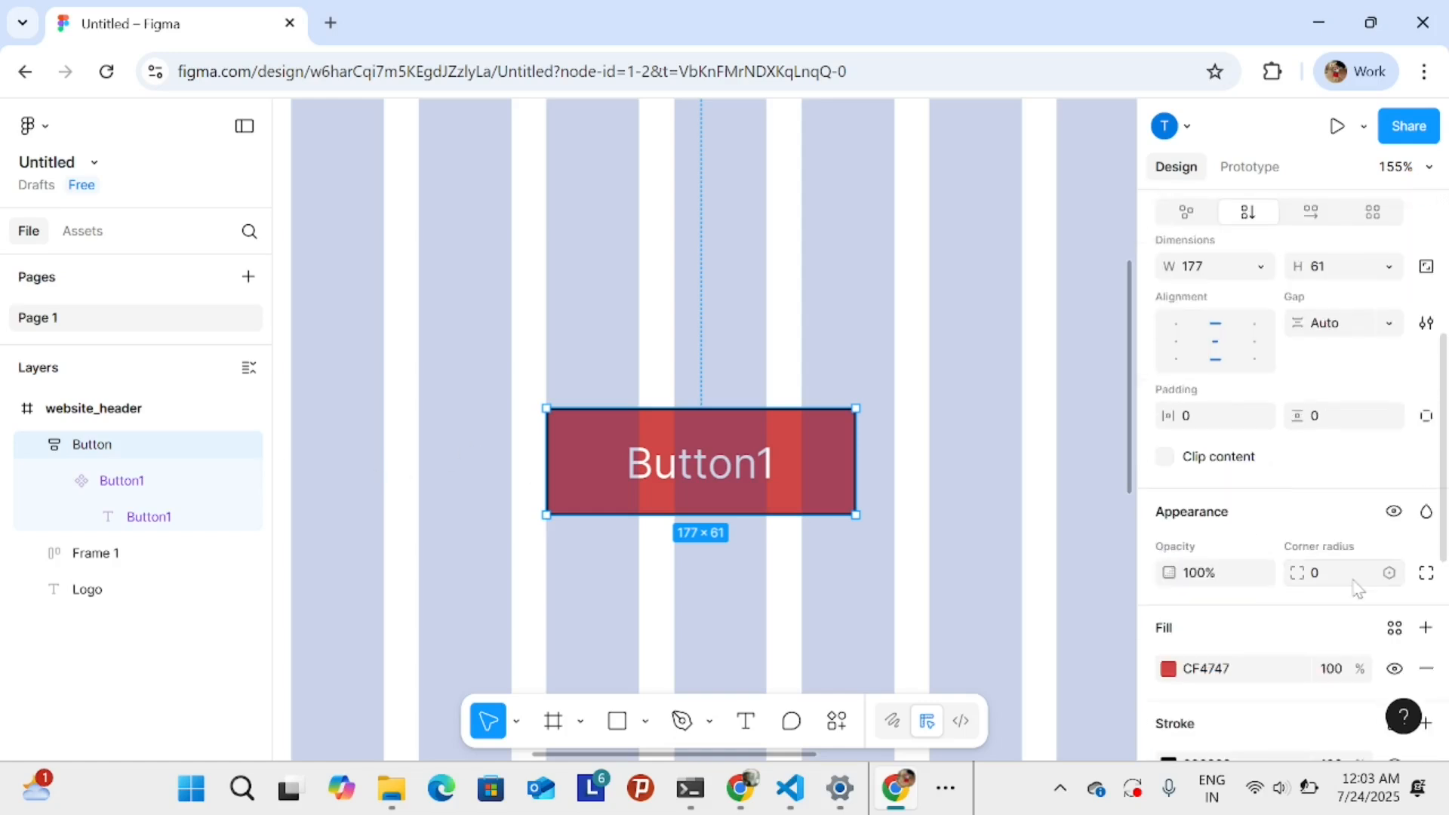
drag(1295, 572, 1319, 574)
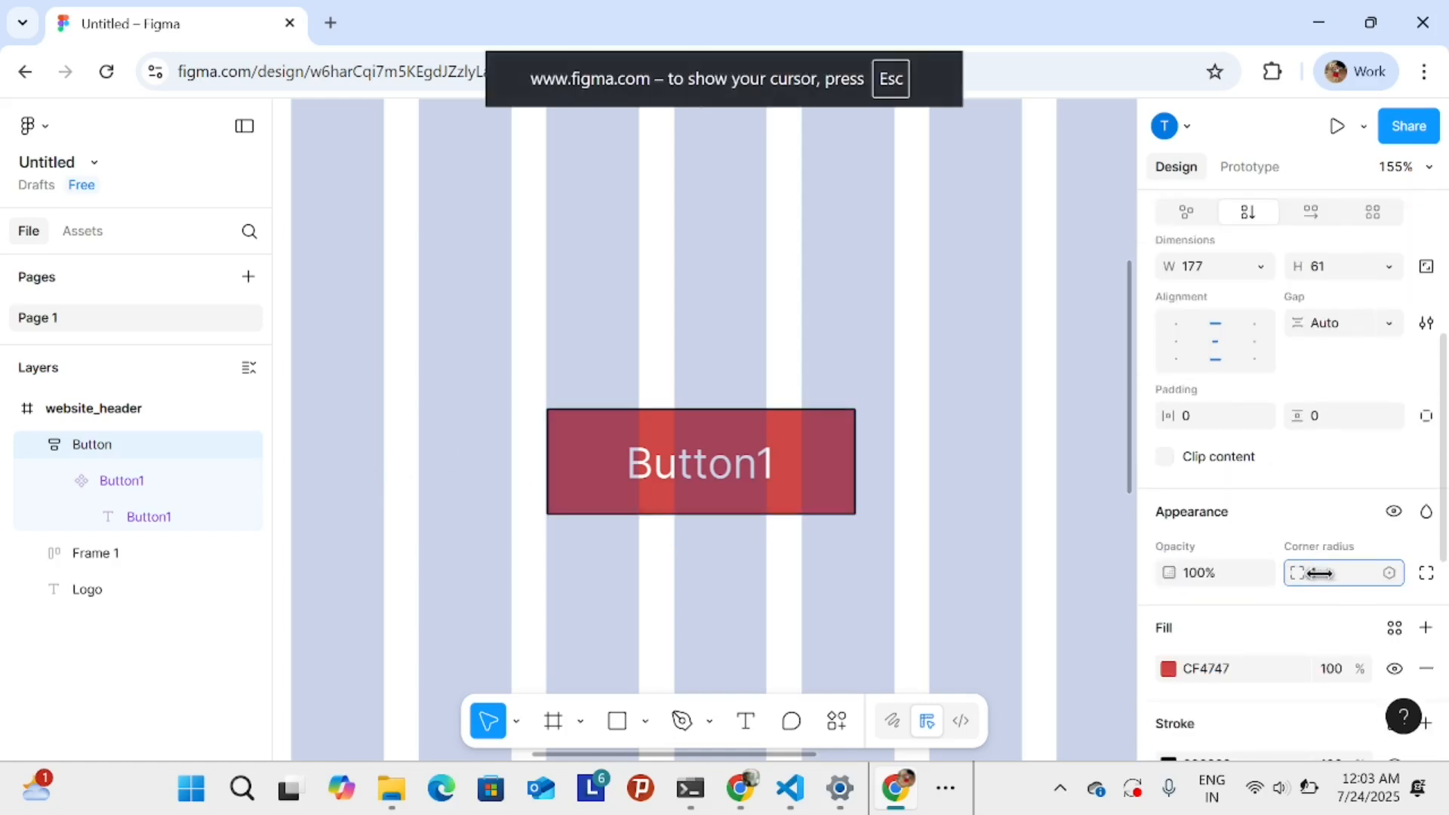
drag(1412, 575, 256, 566)
key(Escape)
- Add a drop shadow effect to the Button frame and set its X position to -3
click(830, 457)
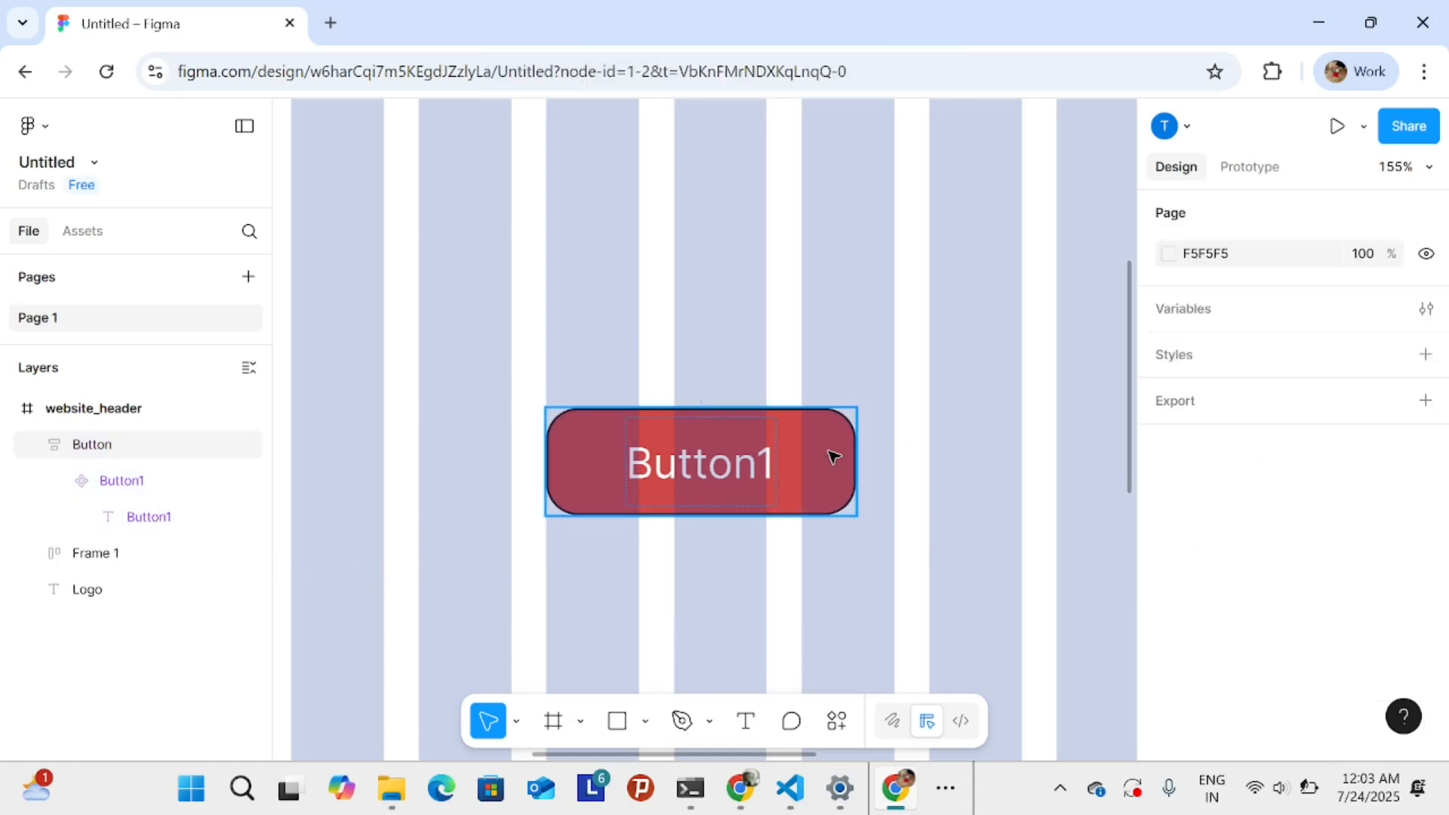
scroll(1287, 596, down, 4)
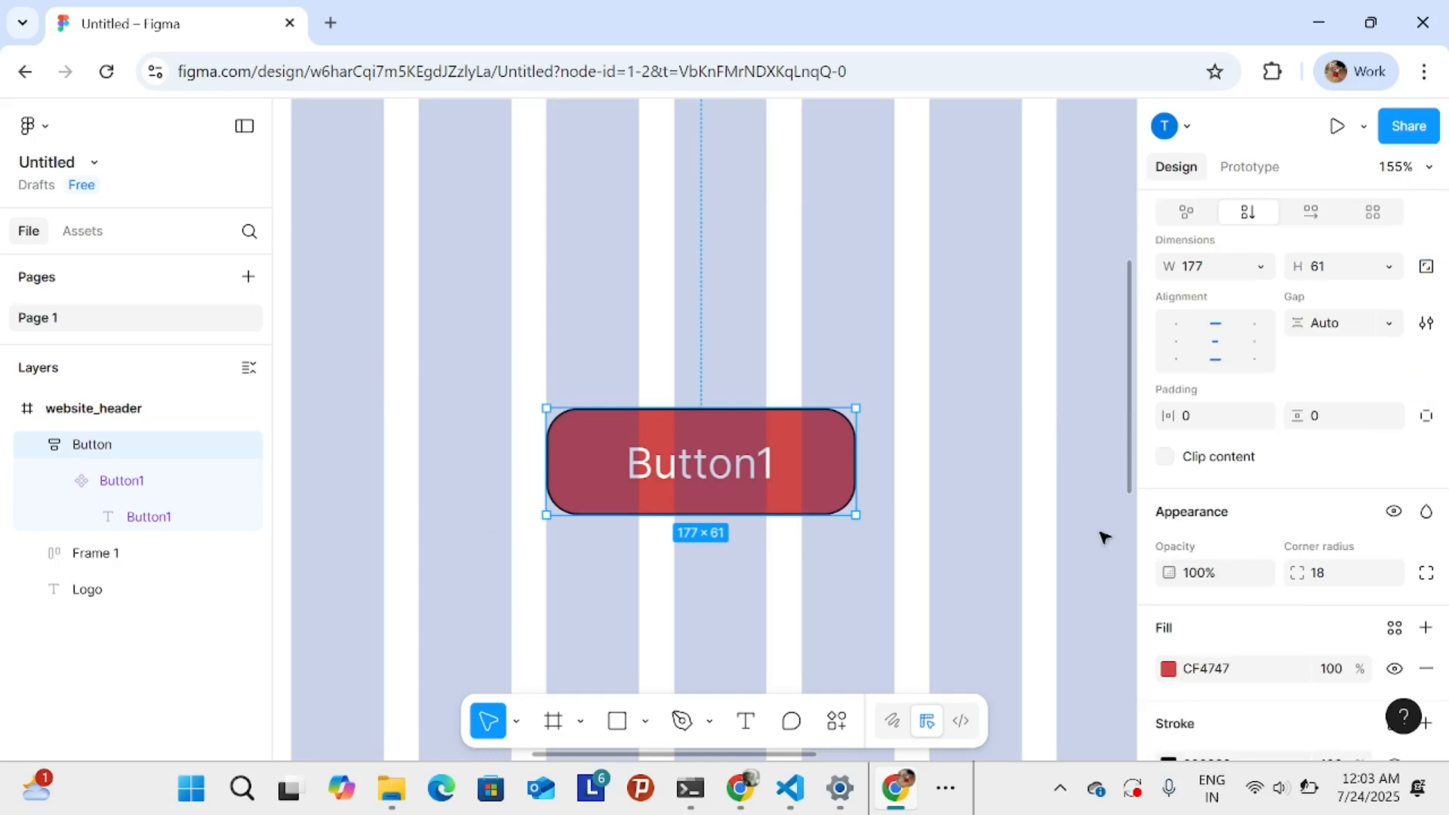
scroll(1233, 527, down, 3)
scroll(1346, 683, down, 3)
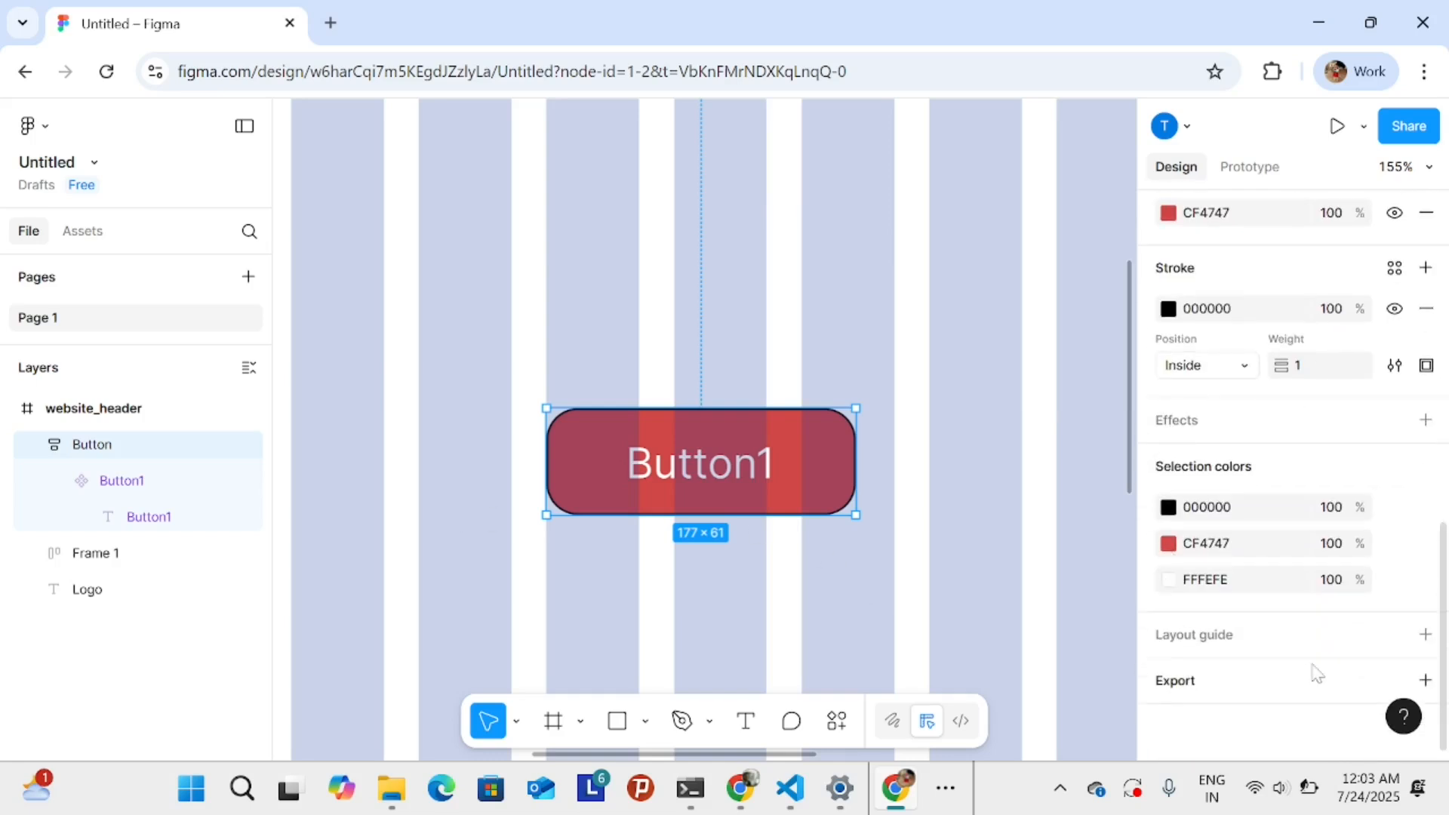
click(1426, 420)
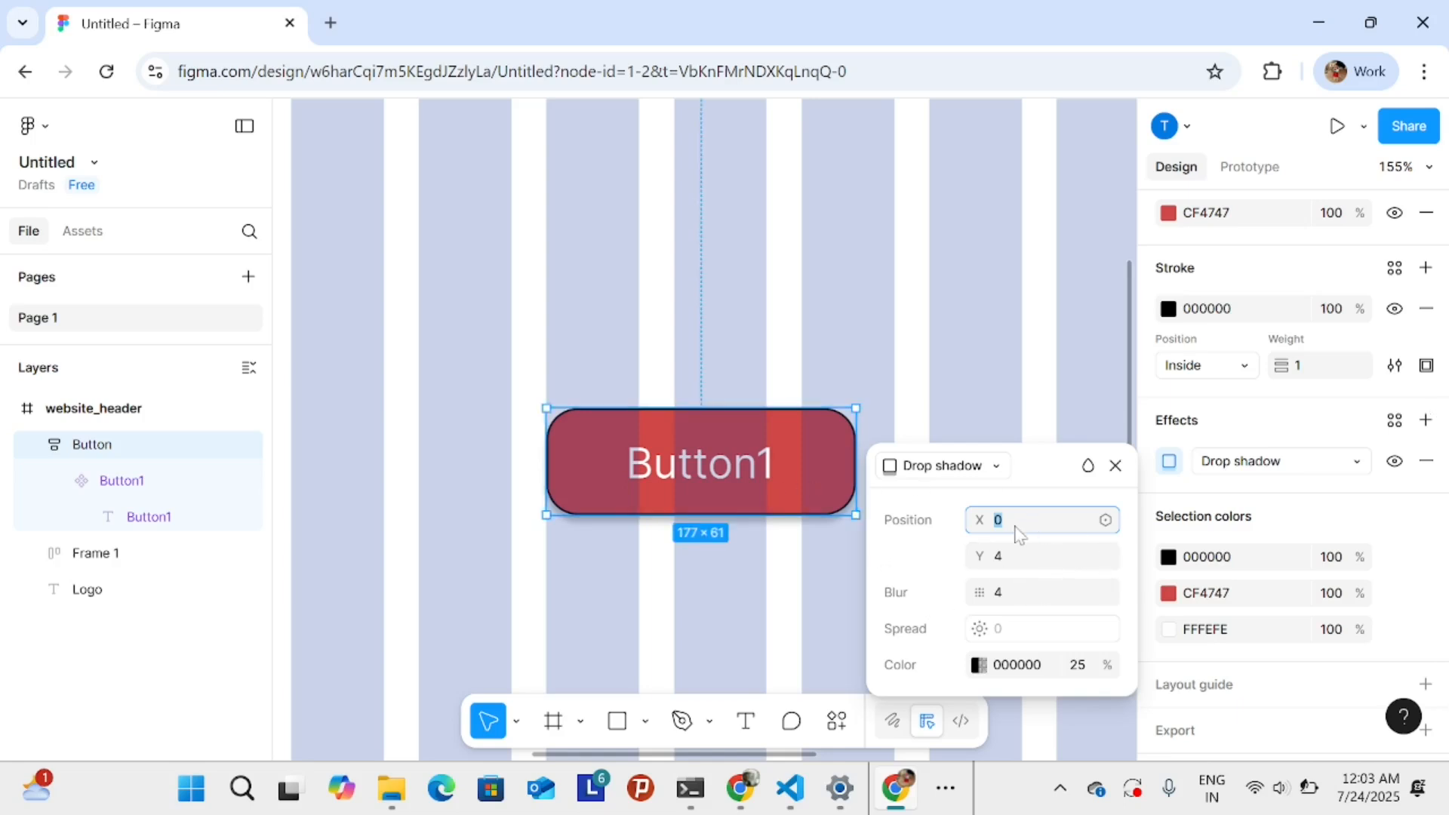
mouse_move(984, 521)
mouse_down()
mouse_move(1005, 520)
mouse_move(880, 517)
mouse_move(986, 521)
mouse_up()
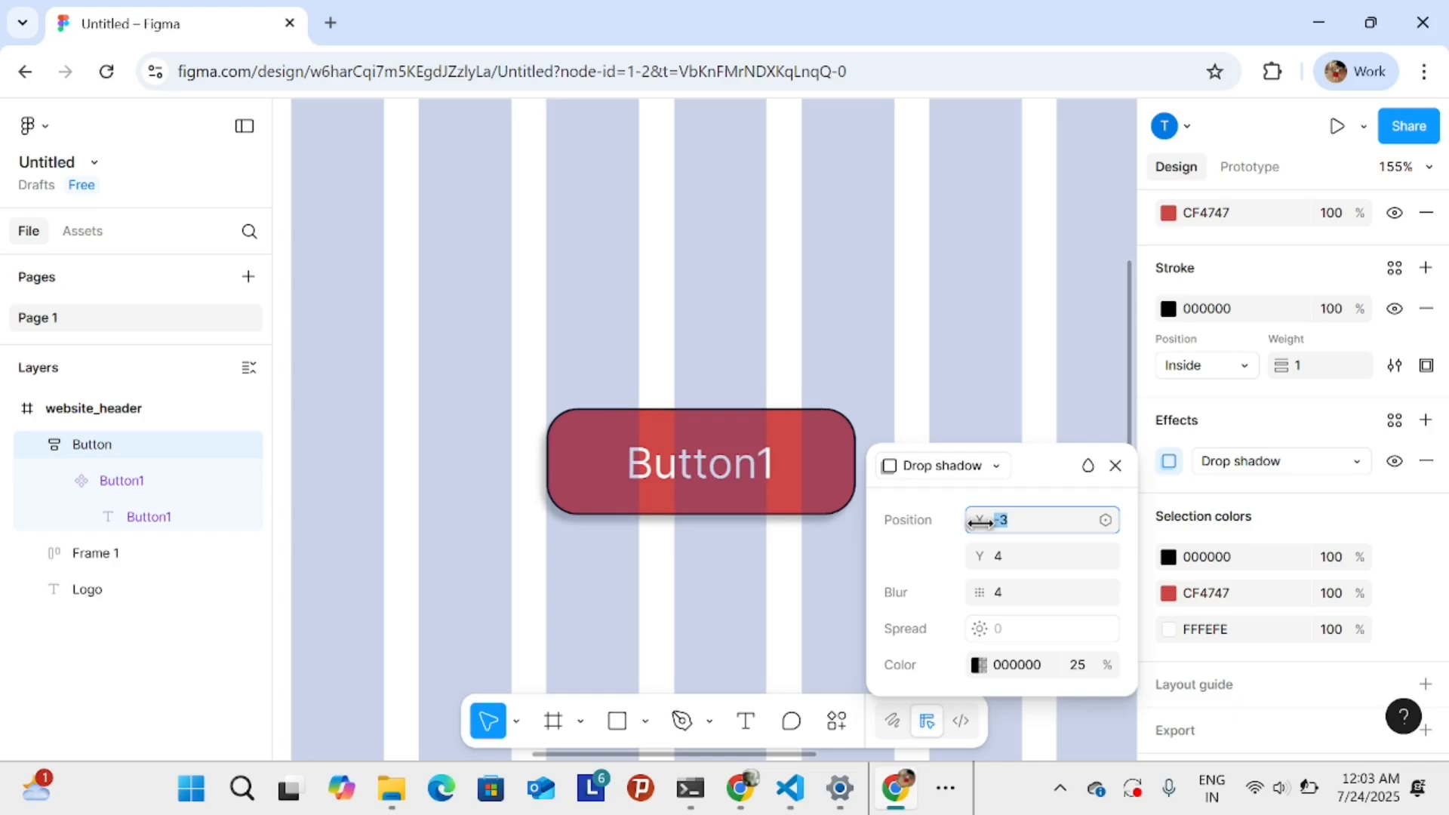
- Try the Texture effect on the Button frame and inspect its look up close
click(1344, 464)
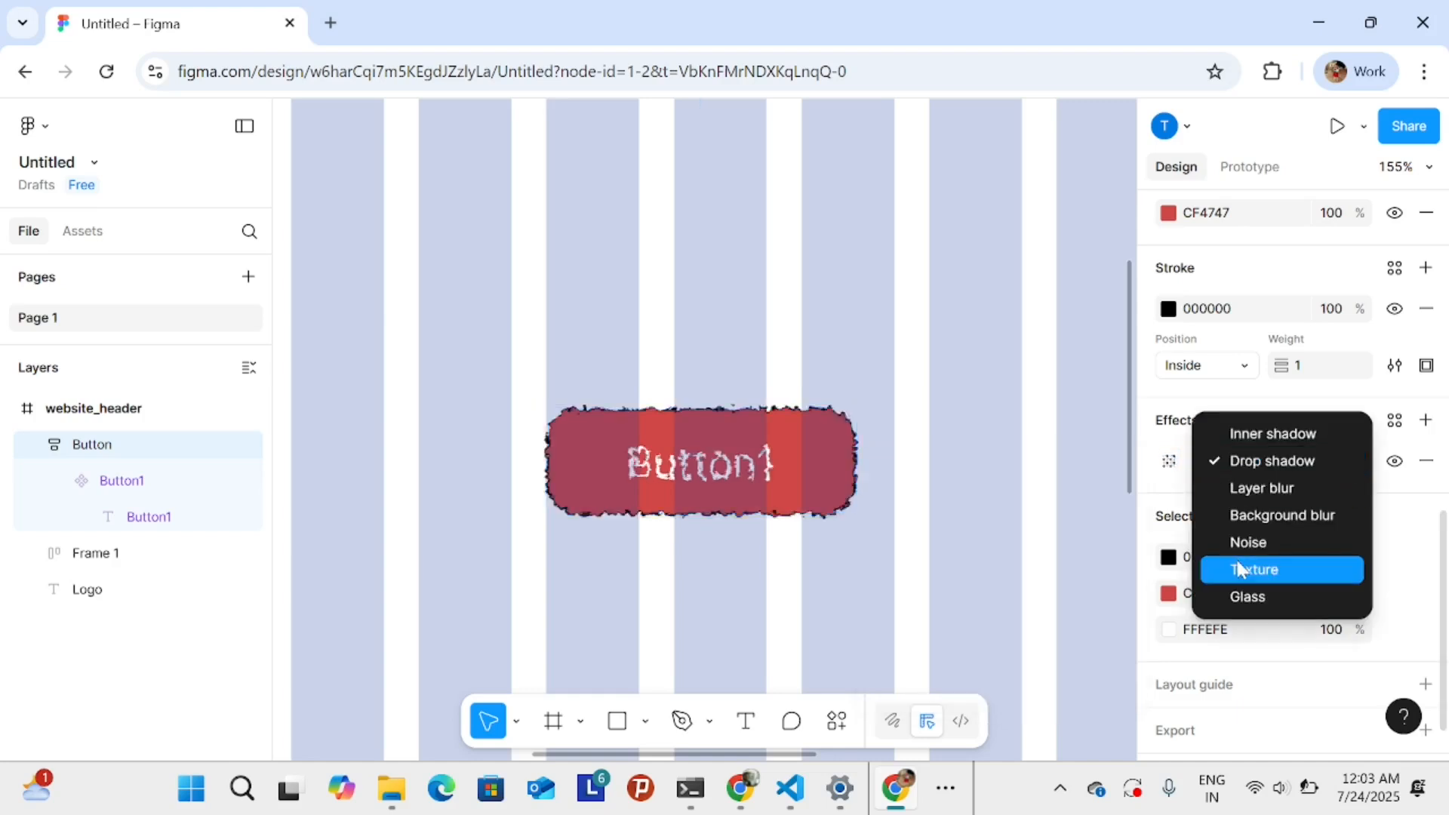
click(1266, 566)
scroll(615, 563, up, 5)
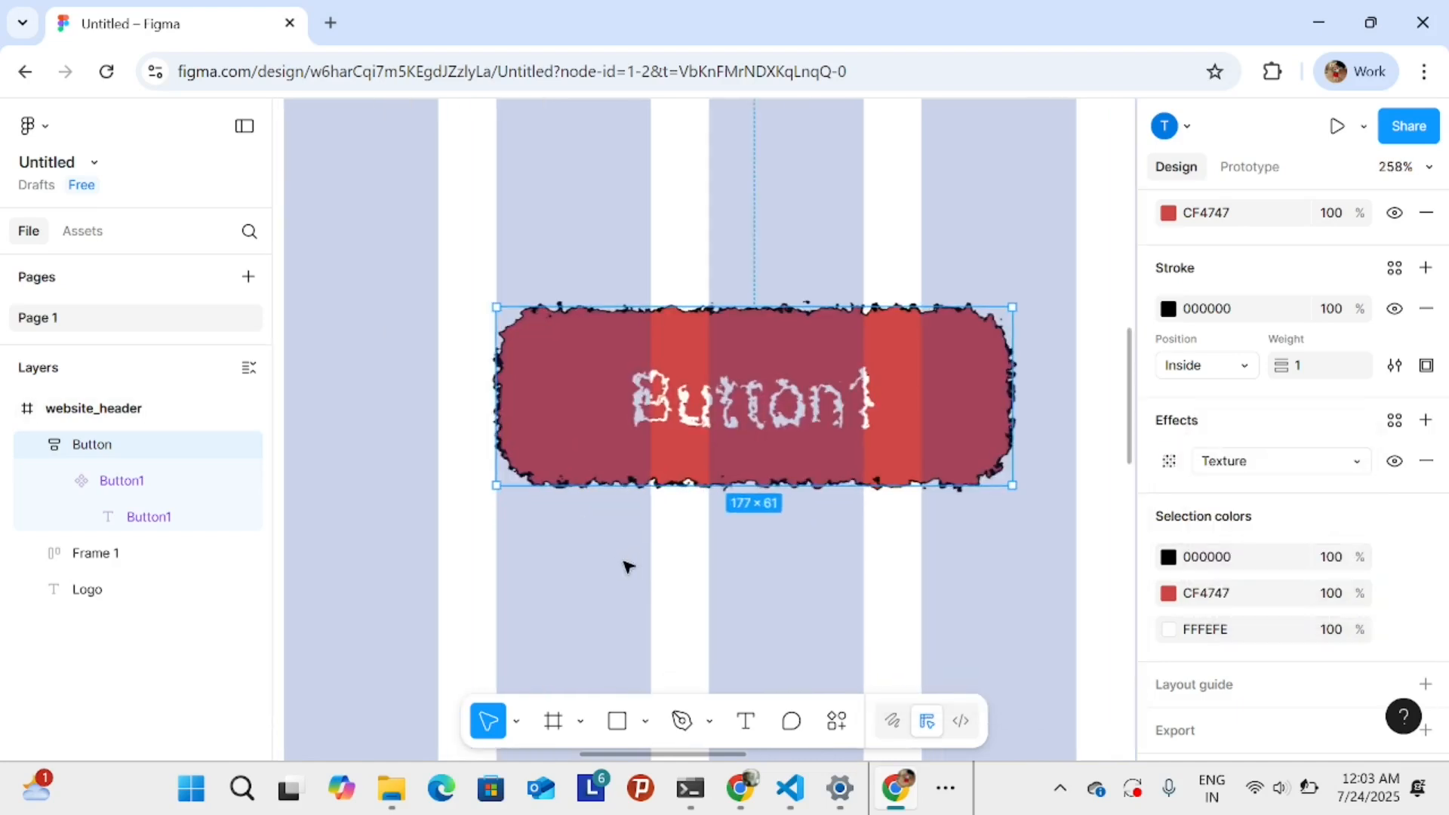
scroll(883, 498, up, 3)
scroll(983, 601, left, 2)
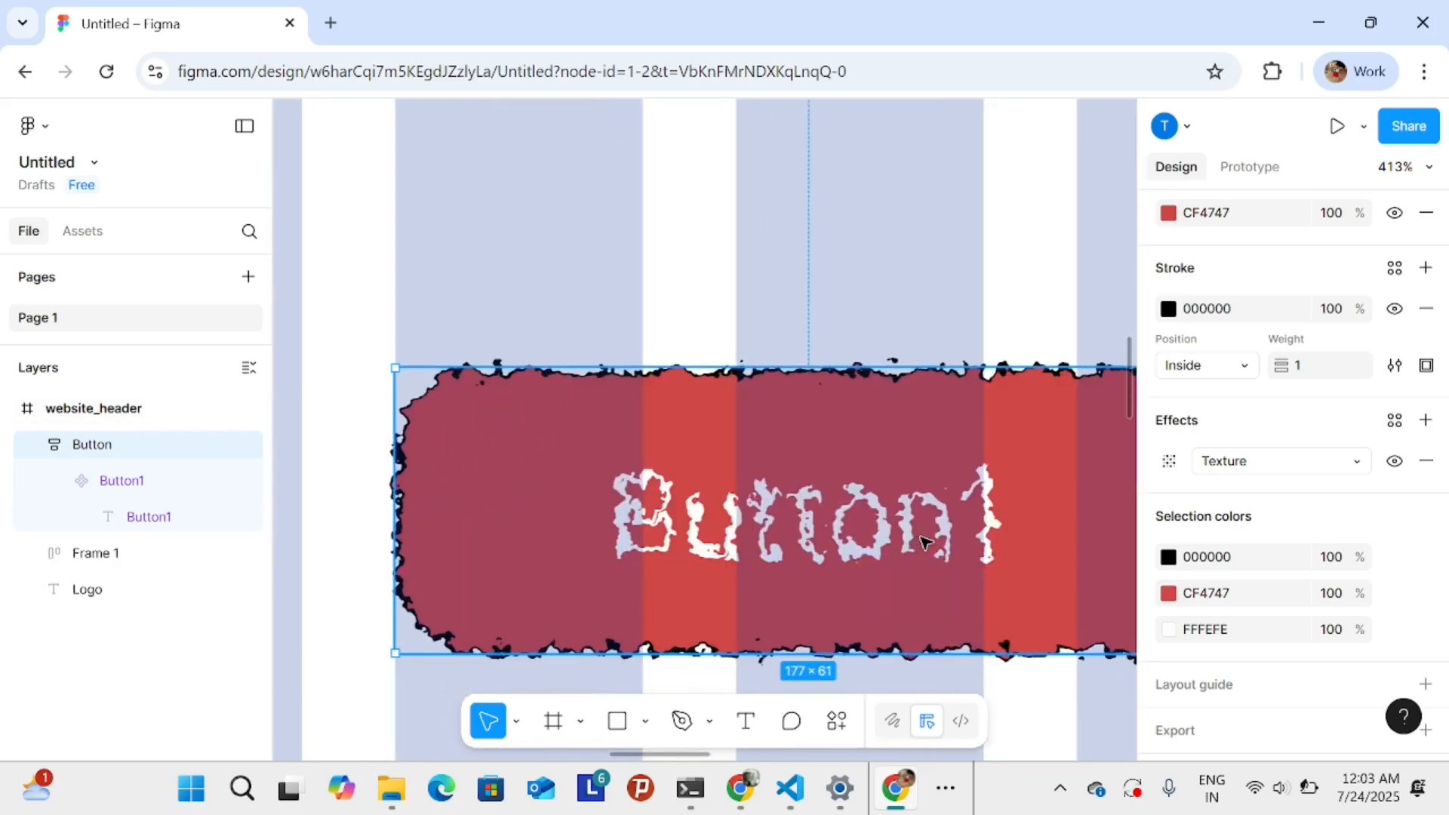
scroll(924, 542, down, 3)
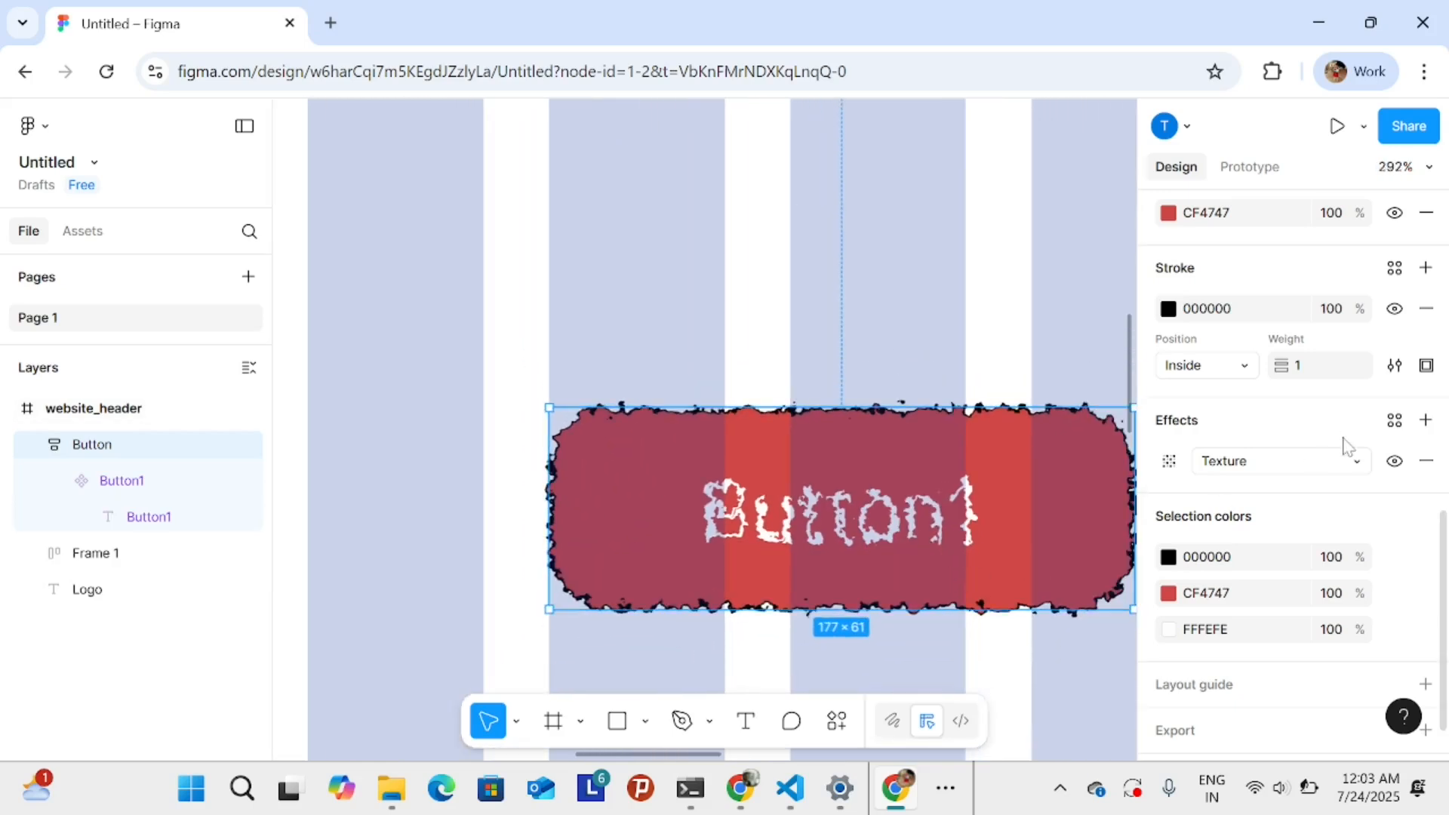
scroll(752, 476, down, 5)
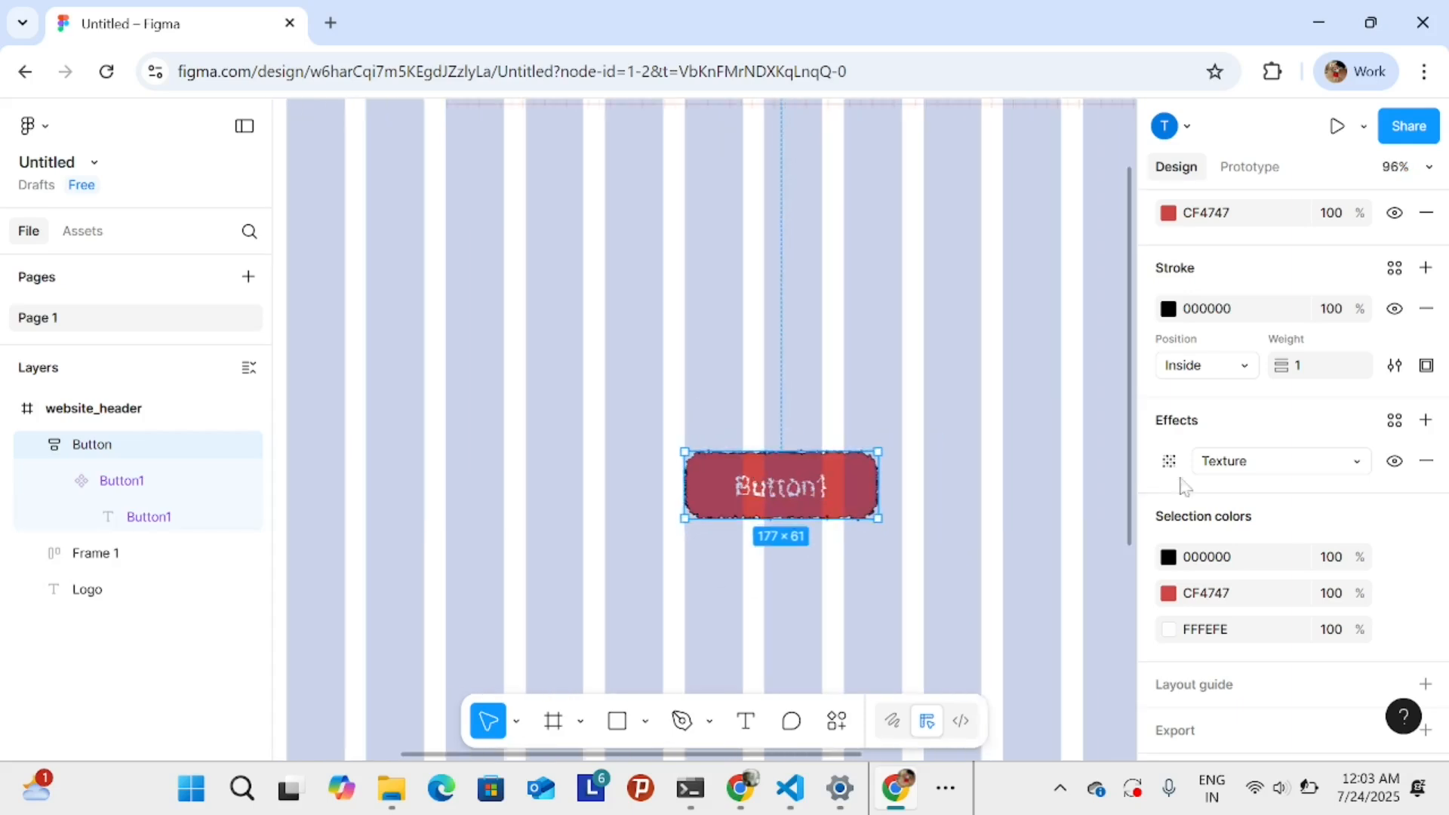
- Try the Glass, Noise and Background blur effects on the Button frame one after another
click(1277, 465)
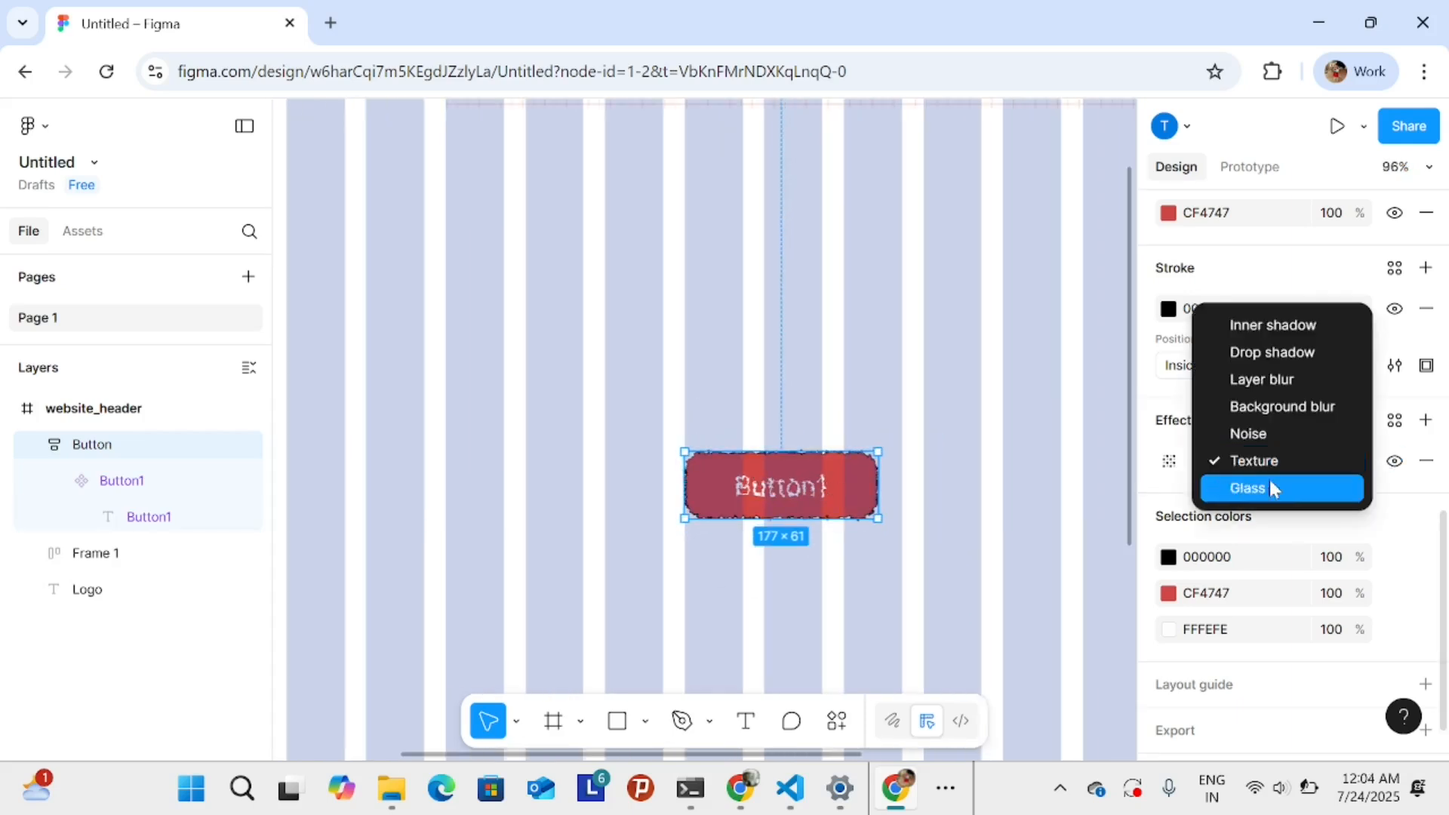
click(1271, 488)
click(1298, 462)
click(1280, 402)
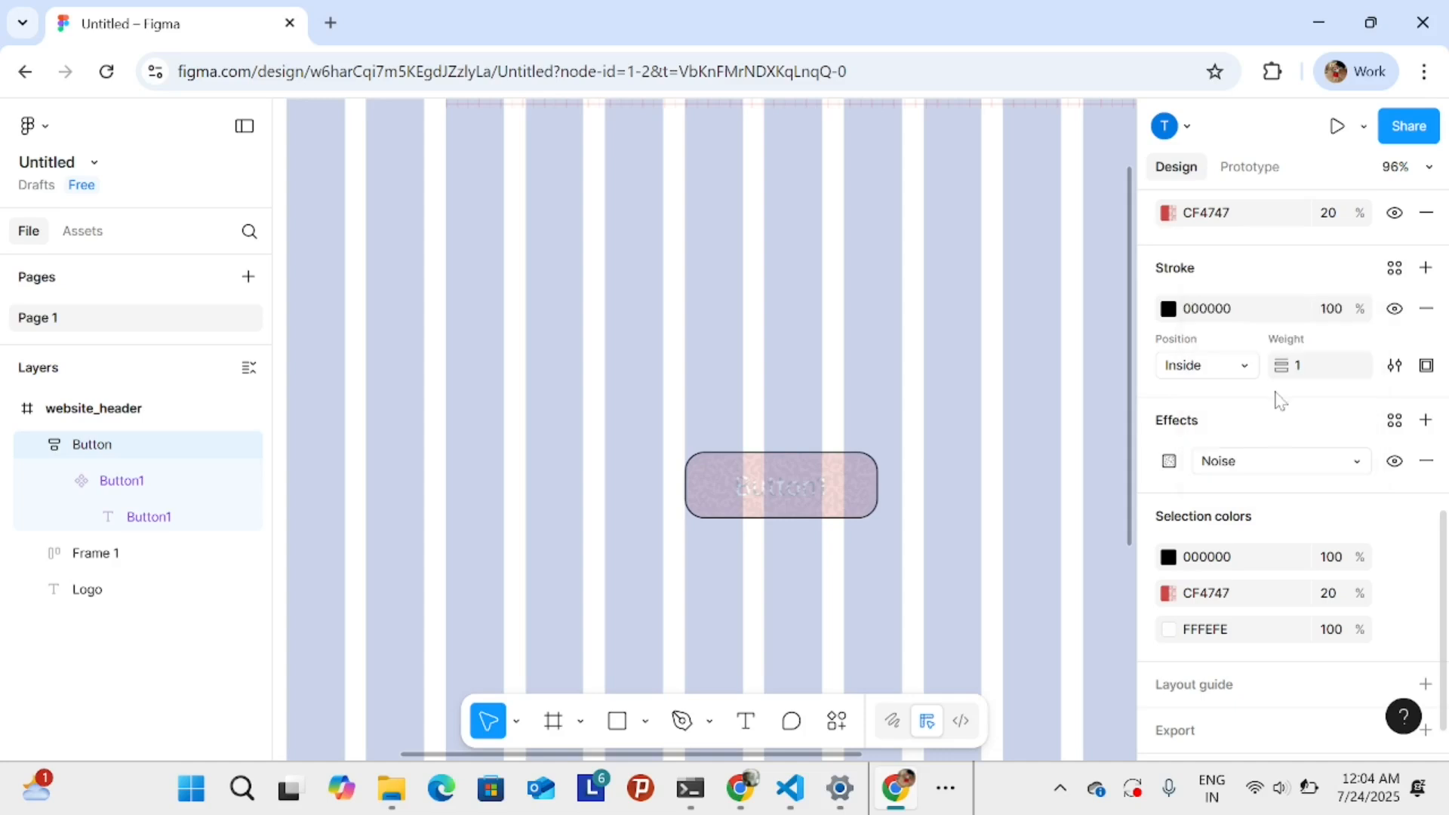
click(1274, 471)
click(1271, 428)
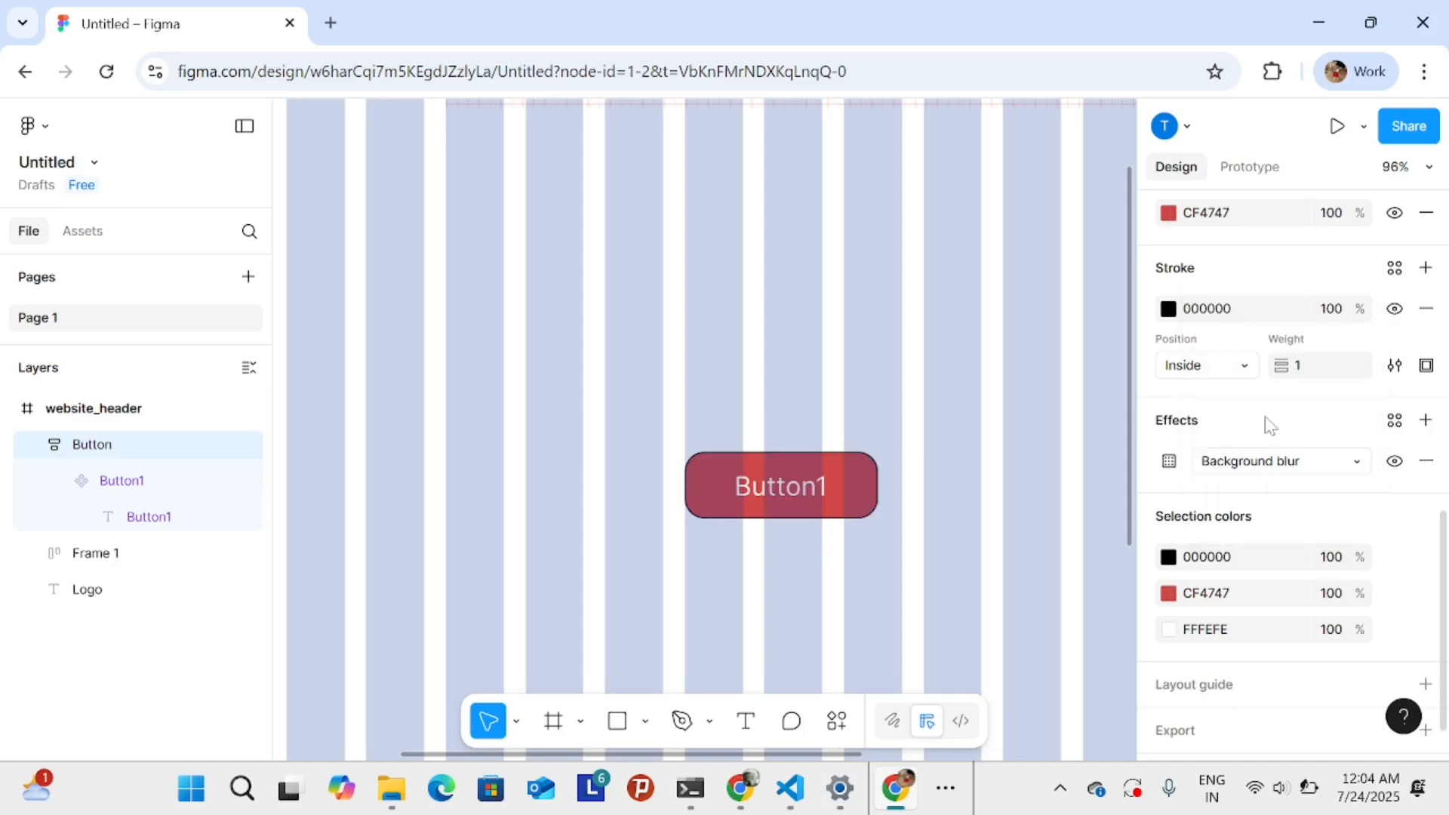
- Change the Button frame's effect to Inner shadow and check it up close
click(1250, 478)
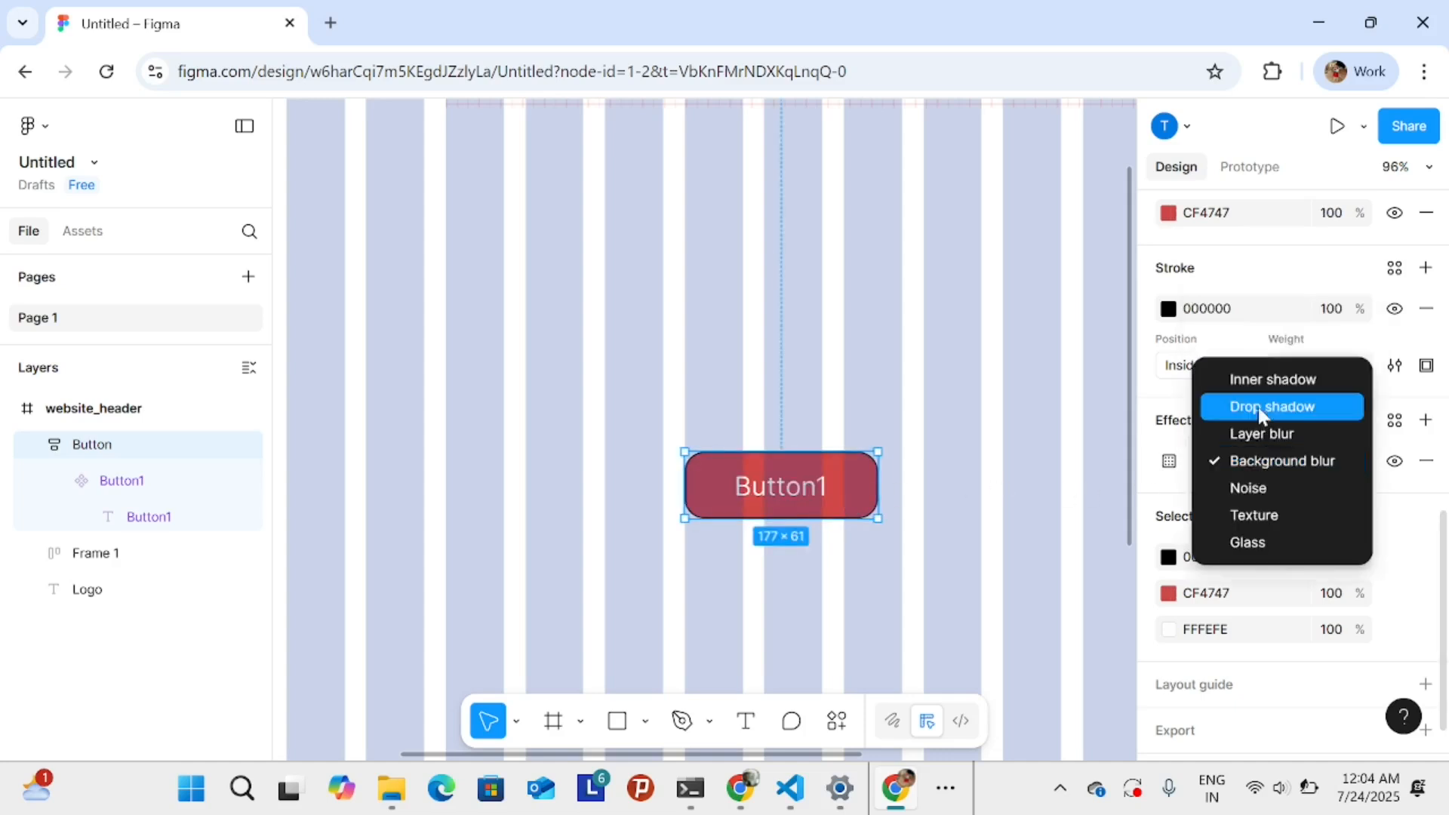
click(1257, 378)
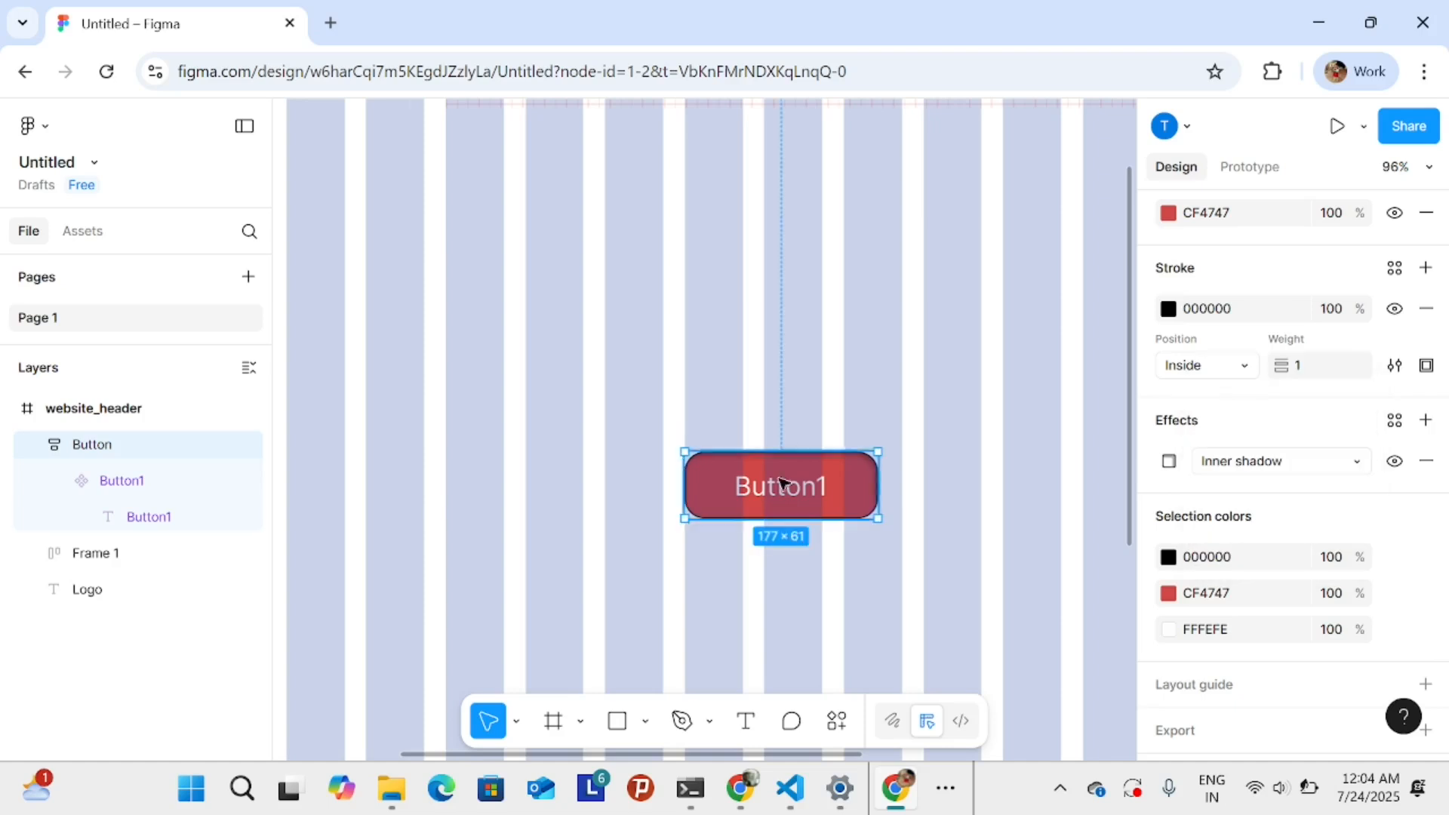
scroll(783, 483, up, 5)
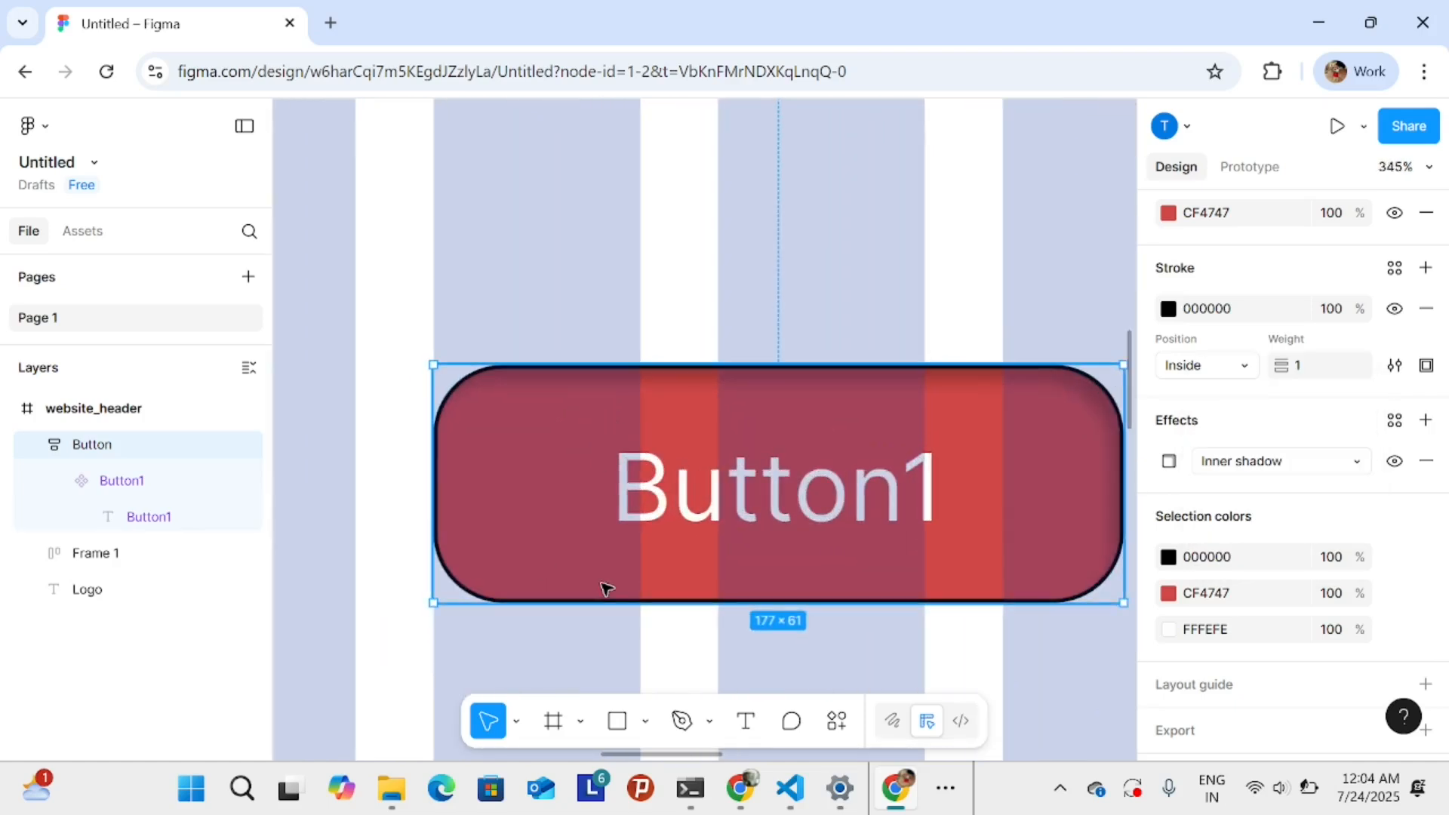
- Move the Button frame up into the header row, to the right of the Services item and level with the menu
scroll(606, 588, down, 6)
drag(667, 585, 1016, 316)
scroll(1030, 378, up, 4)
scroll(818, 388, down, 5)
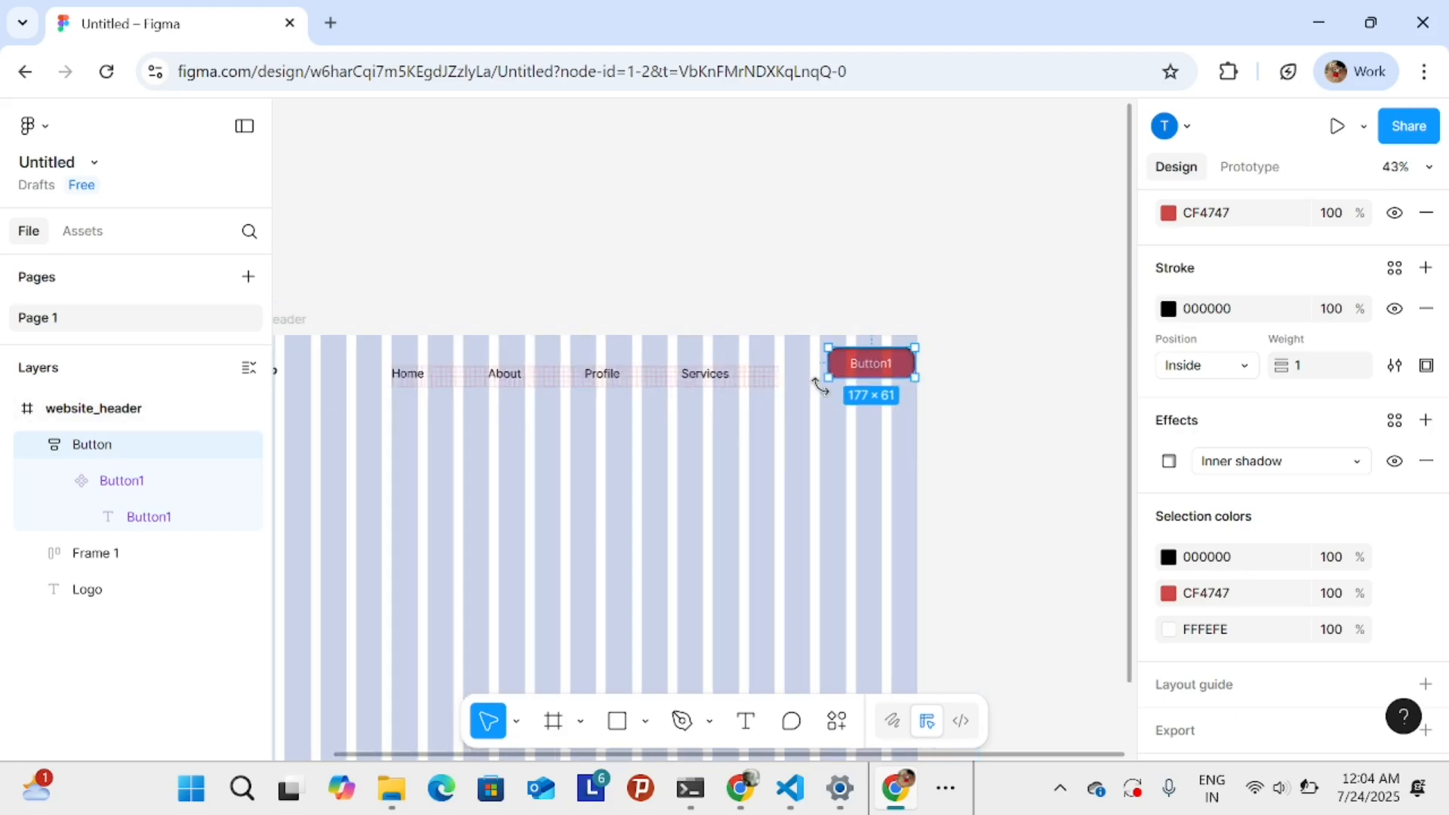
drag(873, 373, 873, 382)
drag(689, 485, 857, 502)
drag(1035, 402, 999, 402)
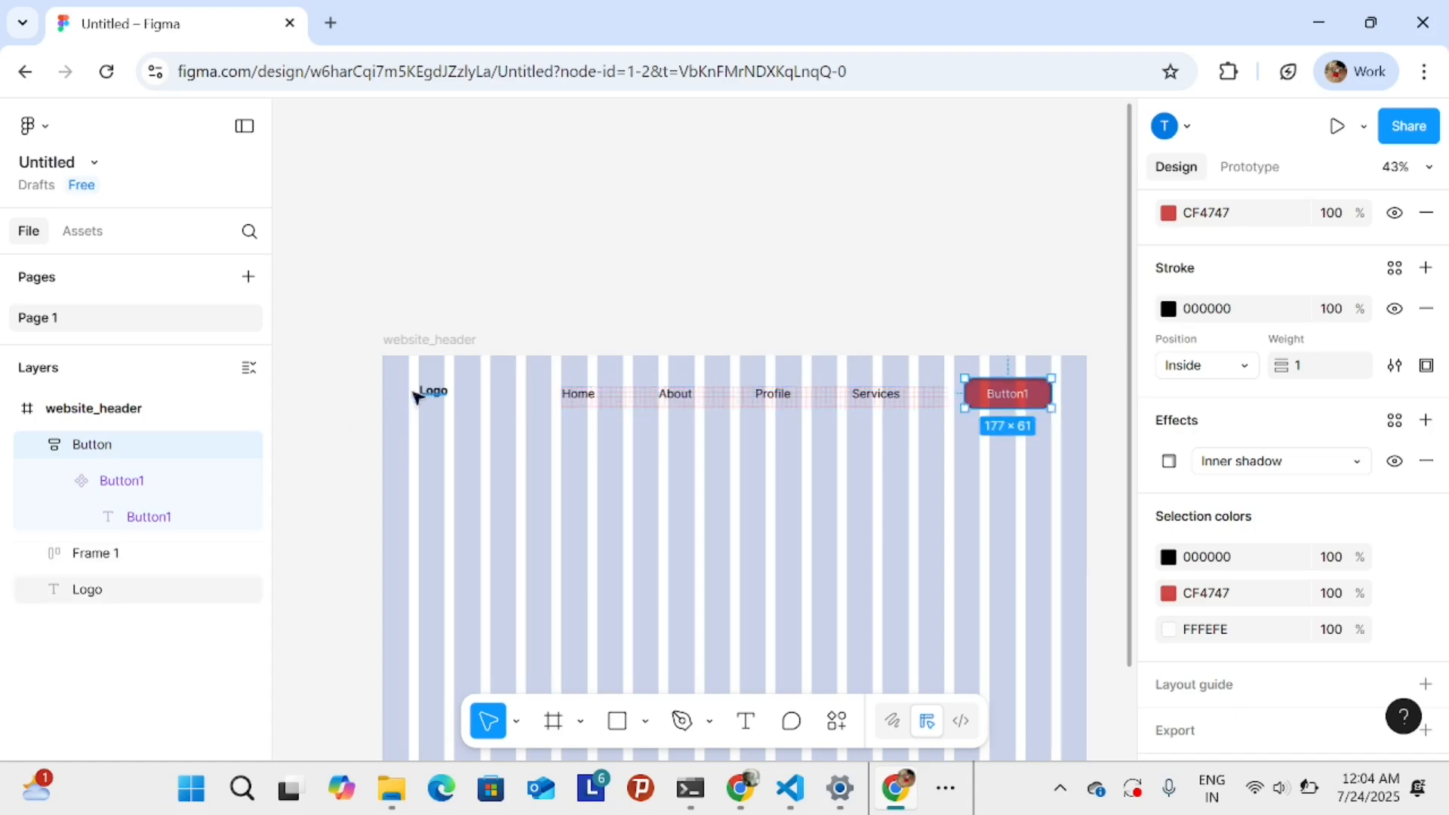
- Shift the menu frame left within the header to about X 324, widening its distance from the button
click(781, 405)
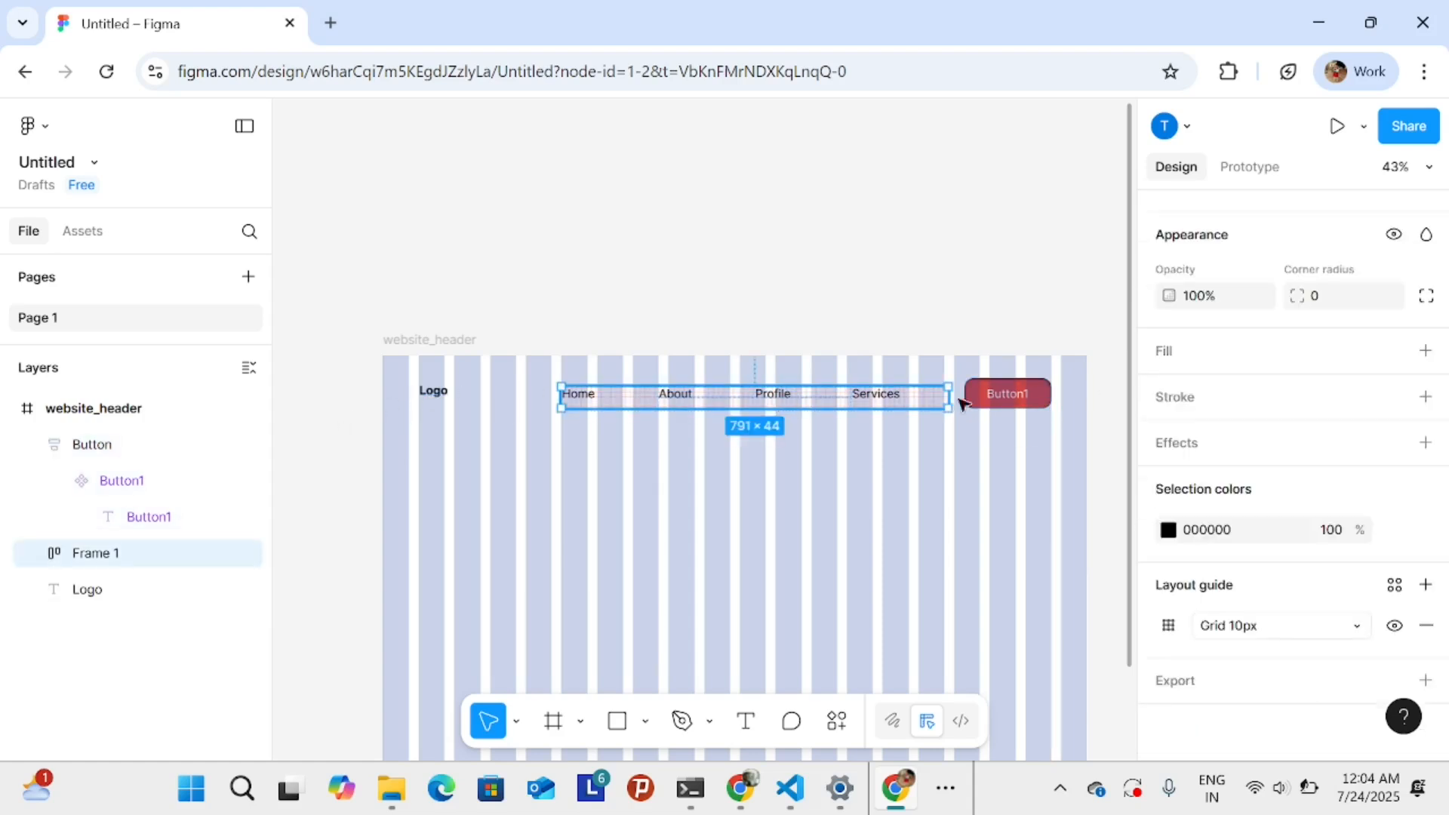
drag(915, 405, 868, 402)
scroll(868, 402, up, 5)
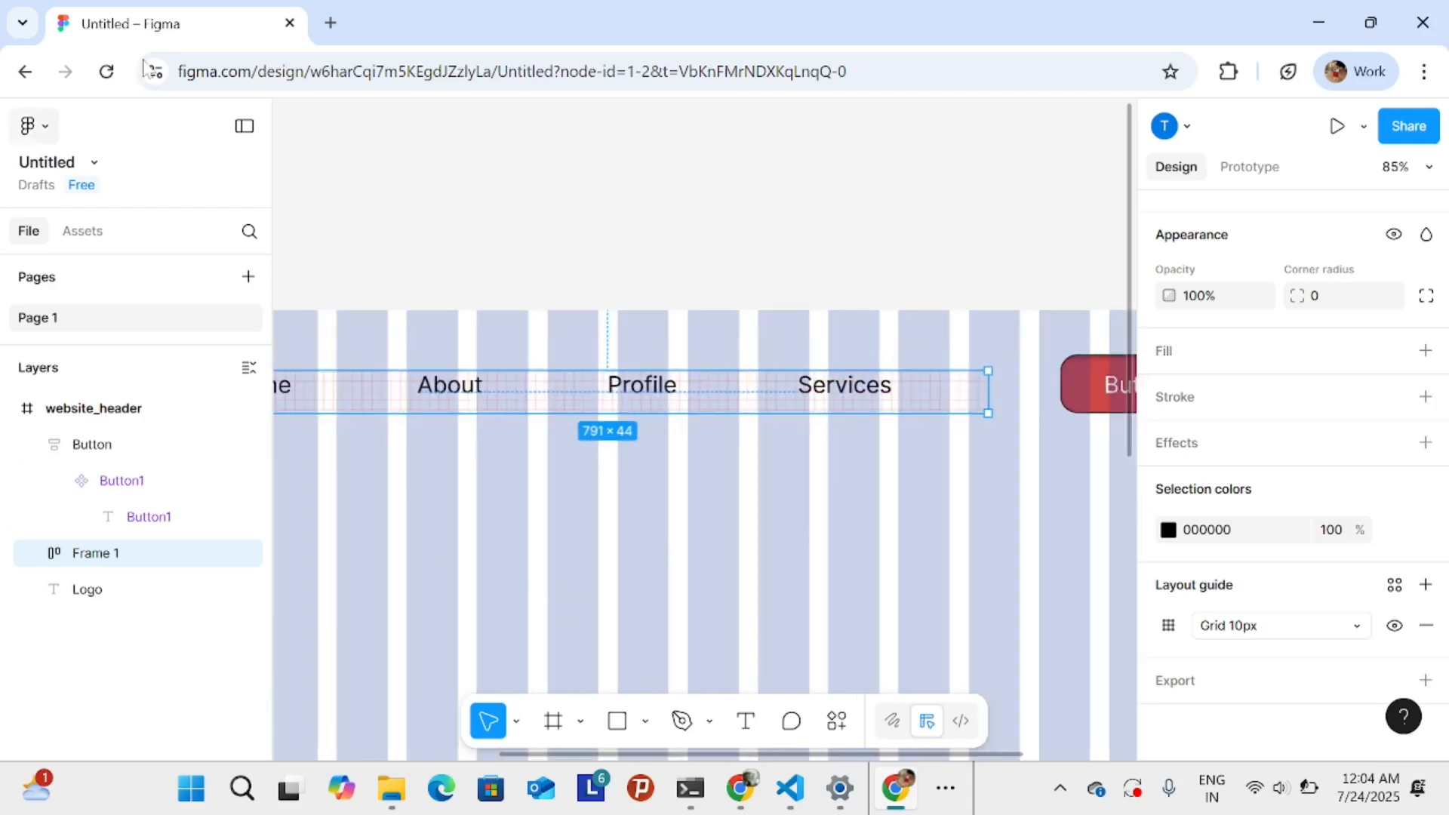
- Hide the side panels and examine the placement of the logo, menu and button in the header
click(244, 125)
drag(332, 219, 615, 155)
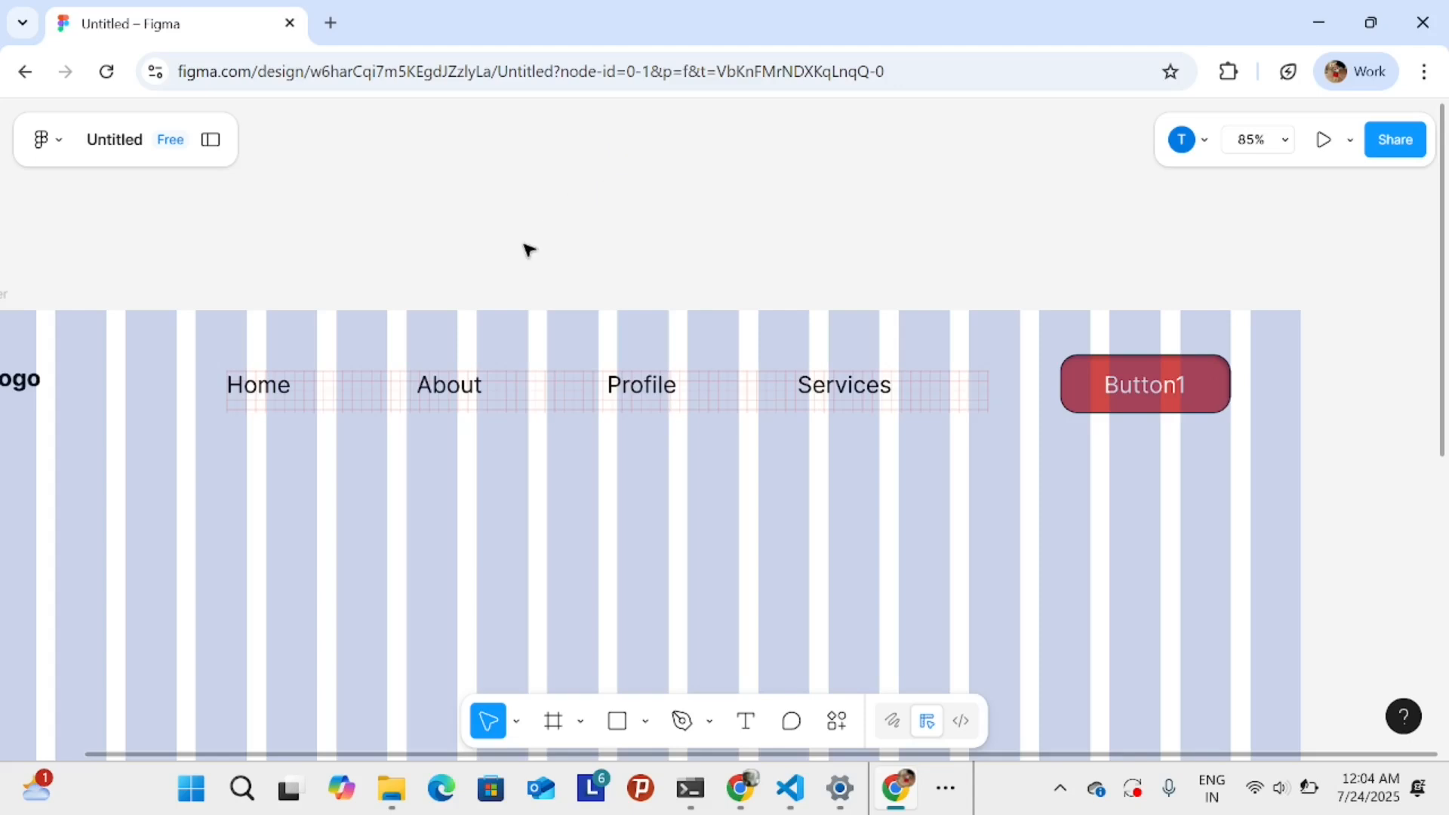
scroll(623, 249, down, 3)
scroll(621, 310, down, 5)
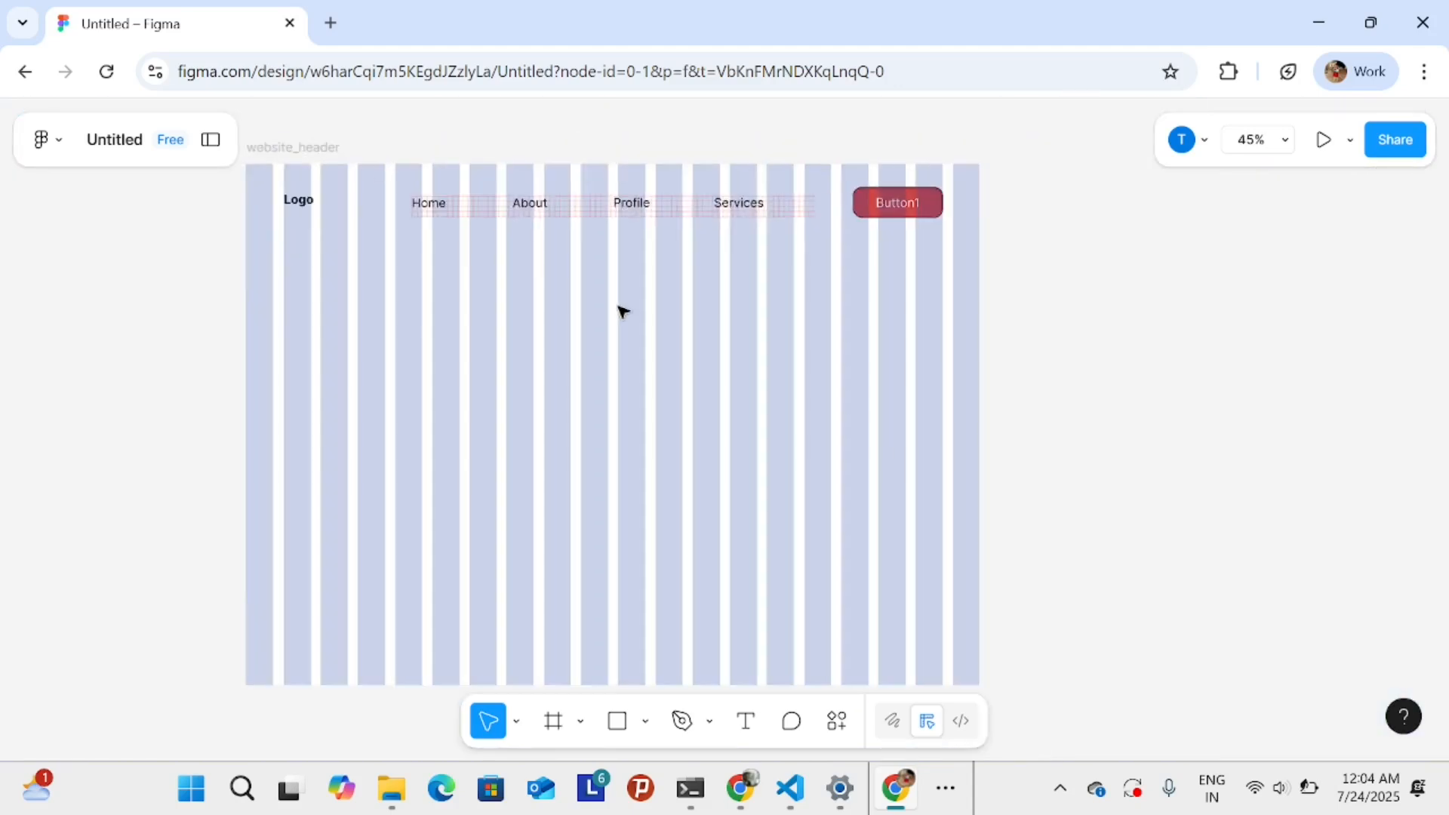
drag(621, 310, 667, 407)
scroll(696, 347, up, 3)
click(726, 302)
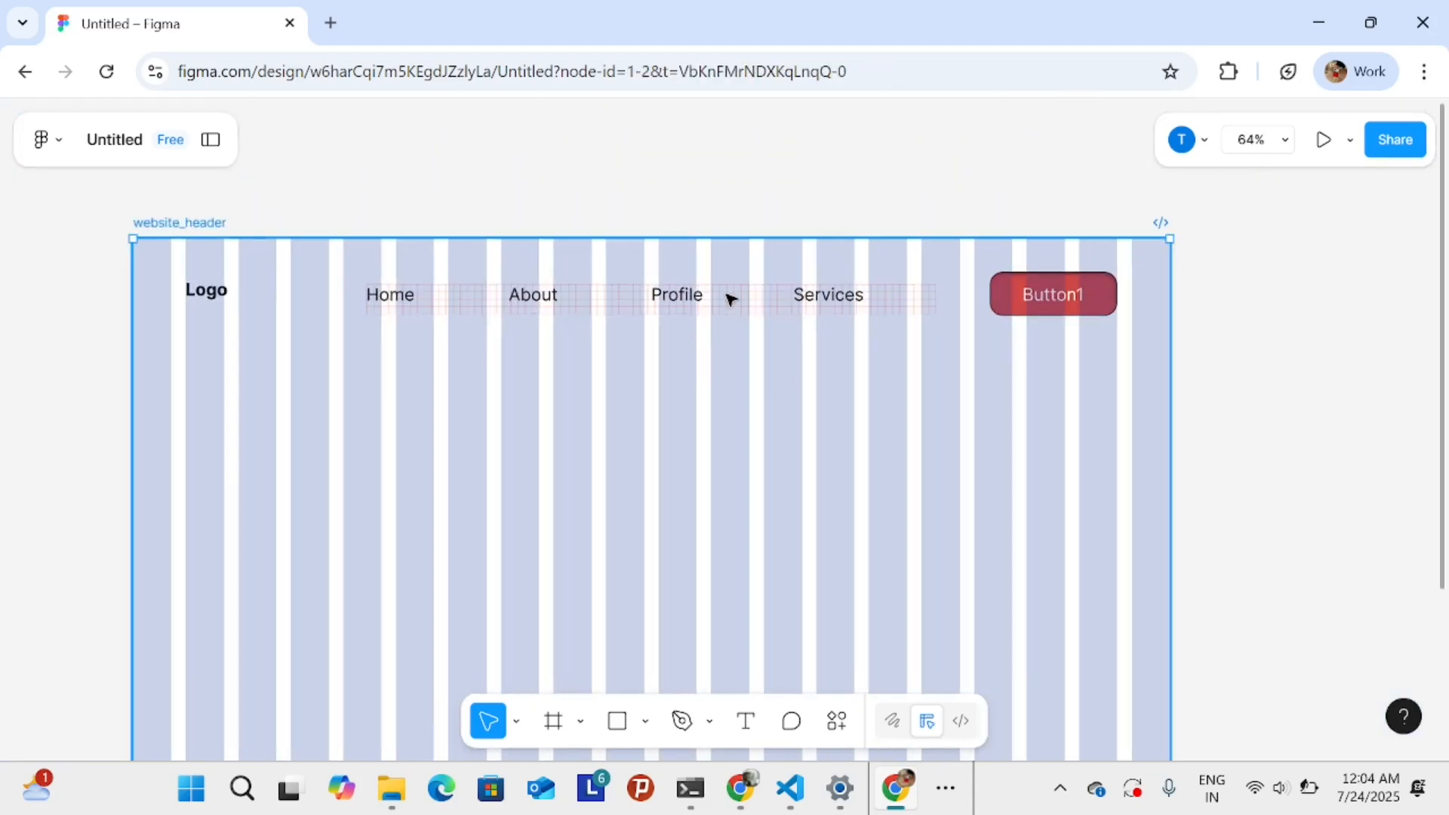
scroll(735, 326, up, 2)
drag(688, 304, 666, 270)
scroll(635, 322, up, 3)
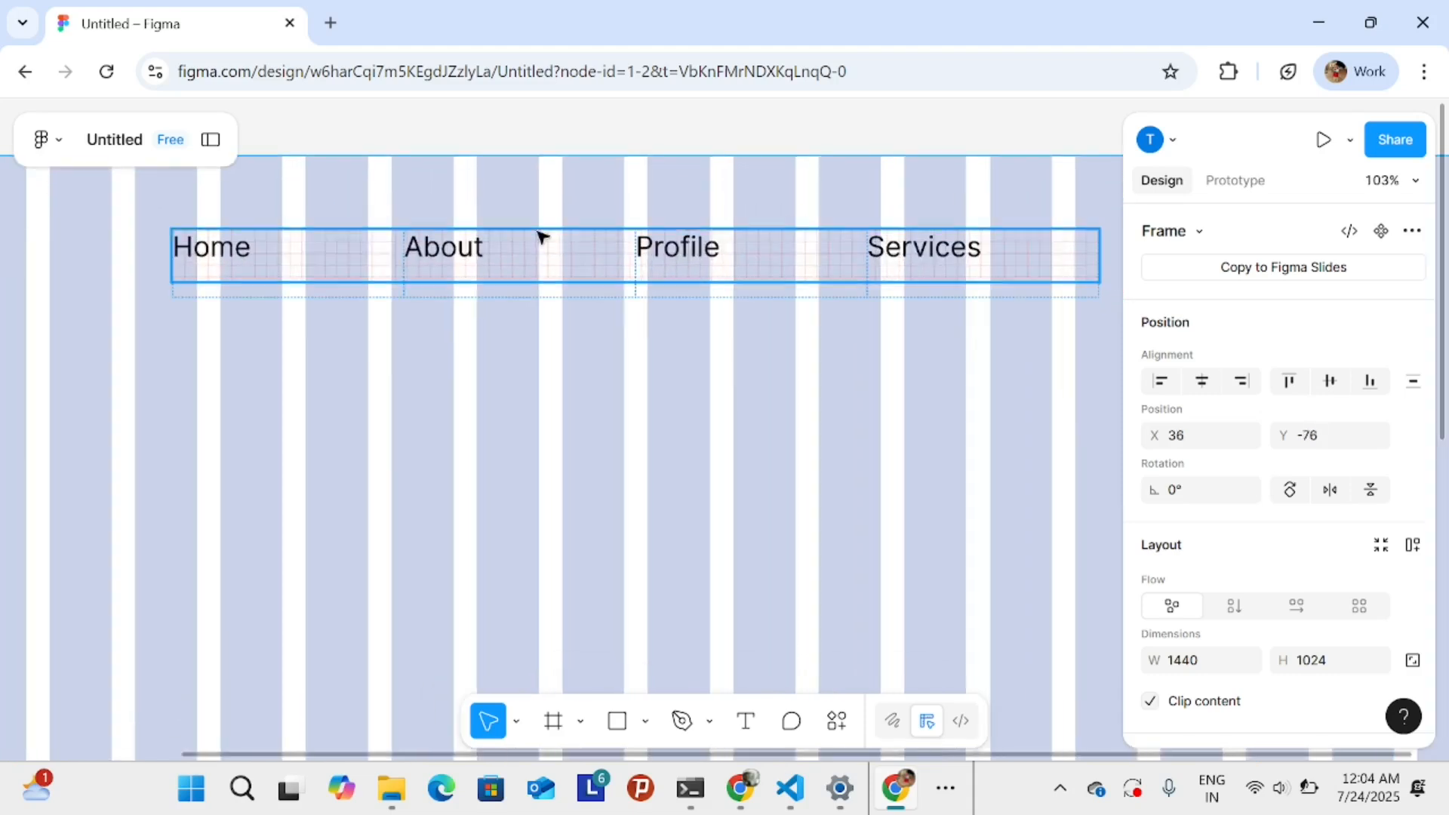
- Bring back the side panels, reduce the About component's height to 26 and undo its narrowing
click(523, 260)
click(462, 249)
scroll(461, 283, up, 3)
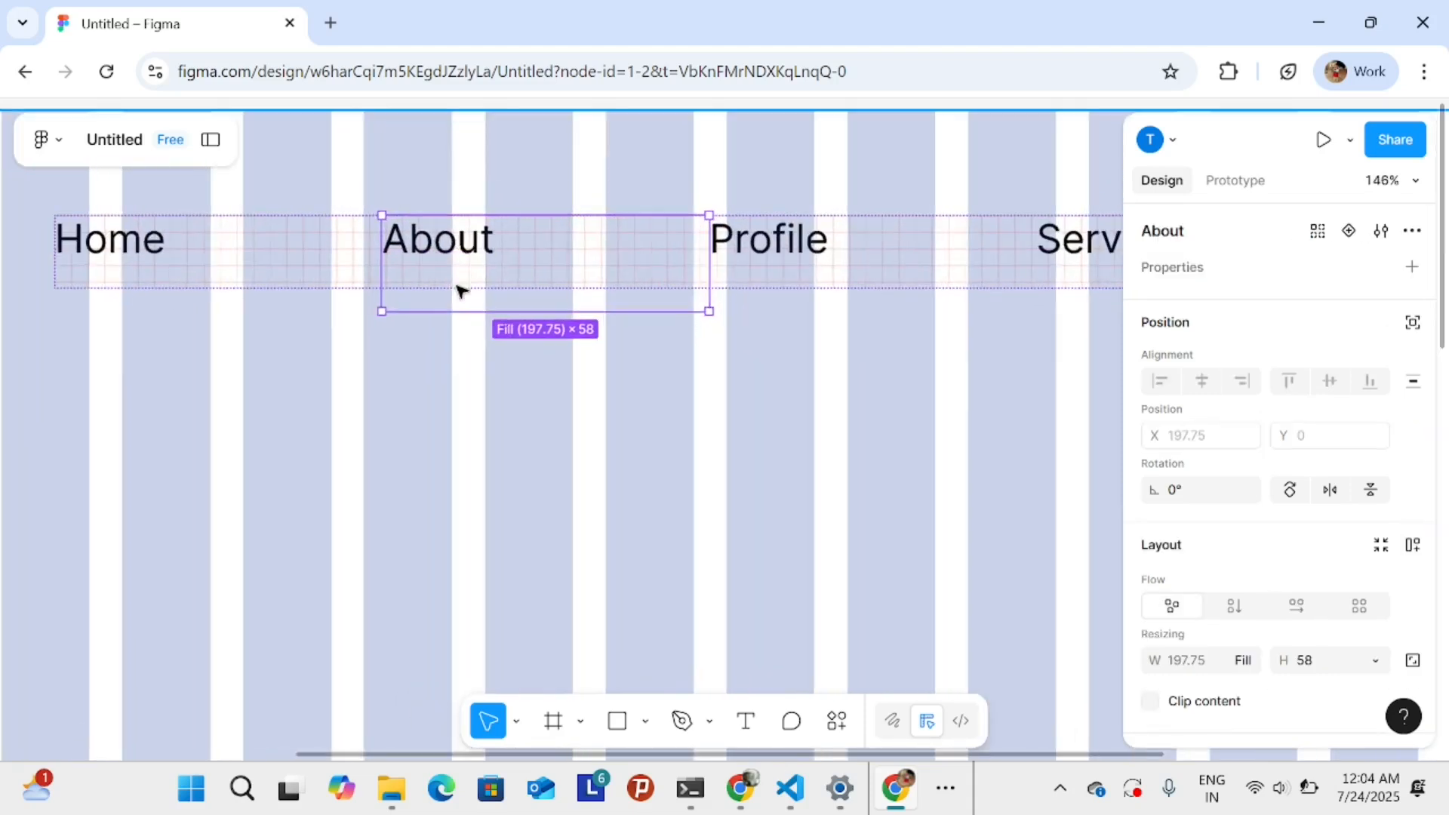
scroll(414, 272, up, 3)
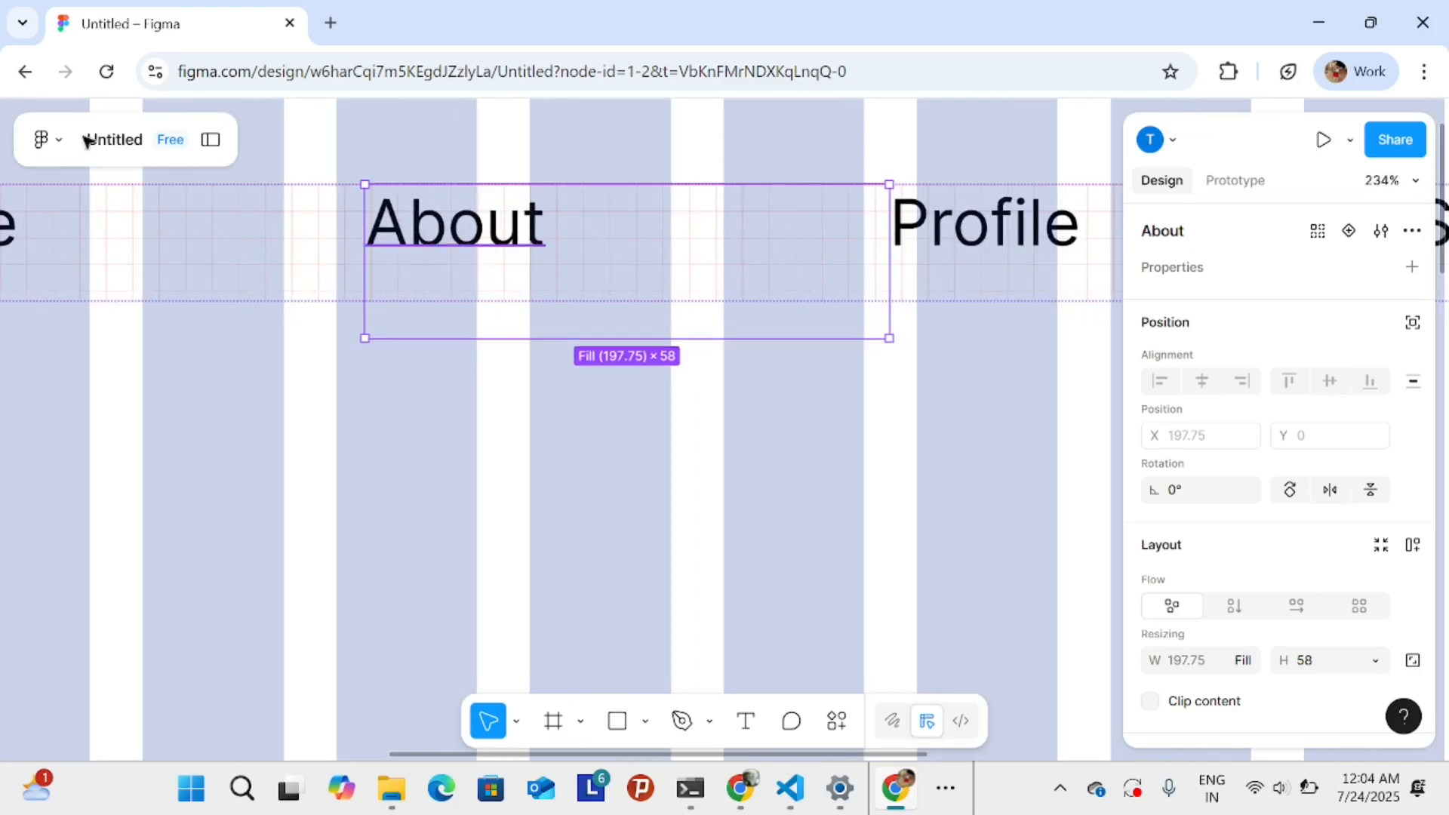
click(216, 140)
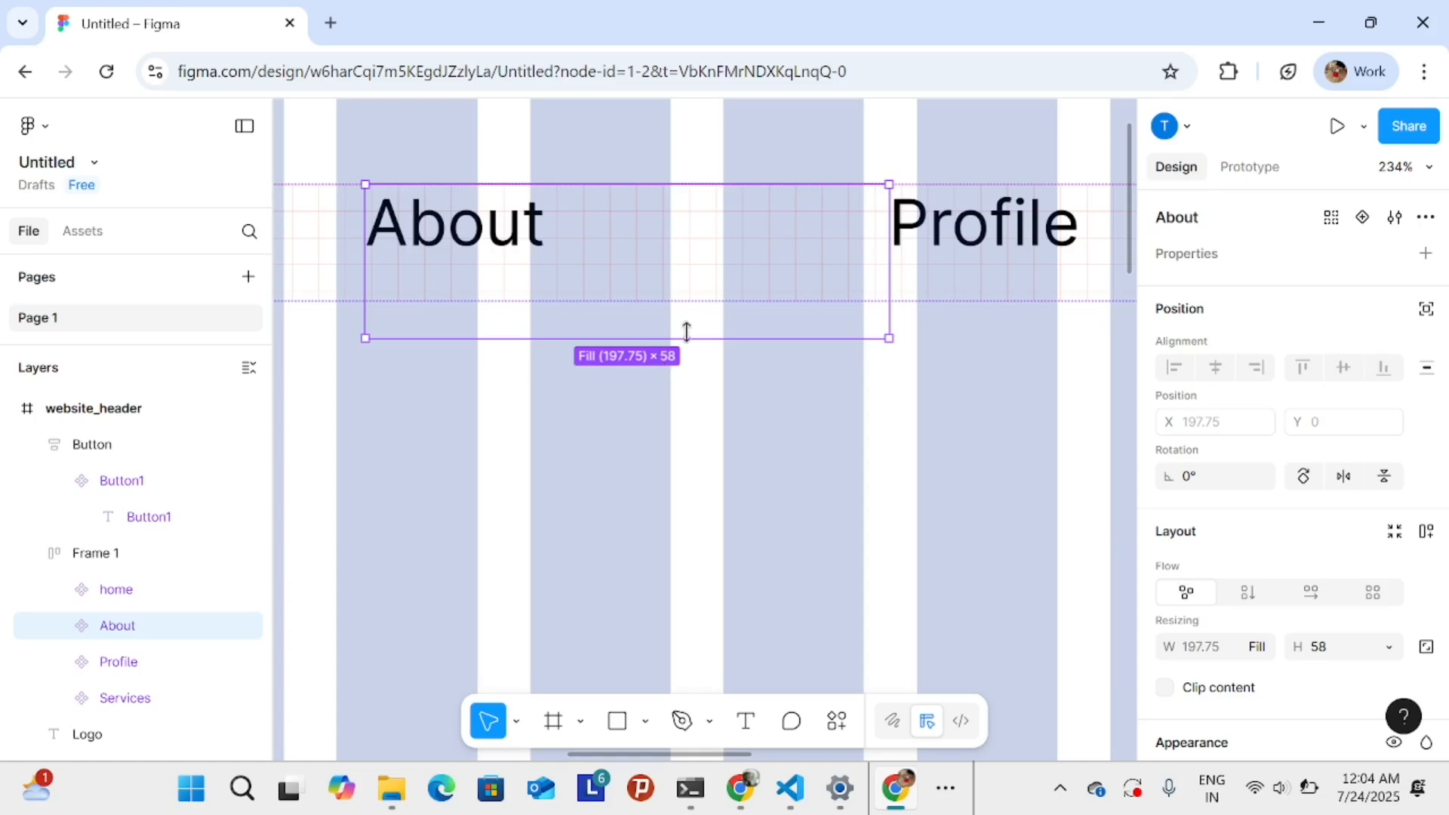
drag(890, 337, 669, 229)
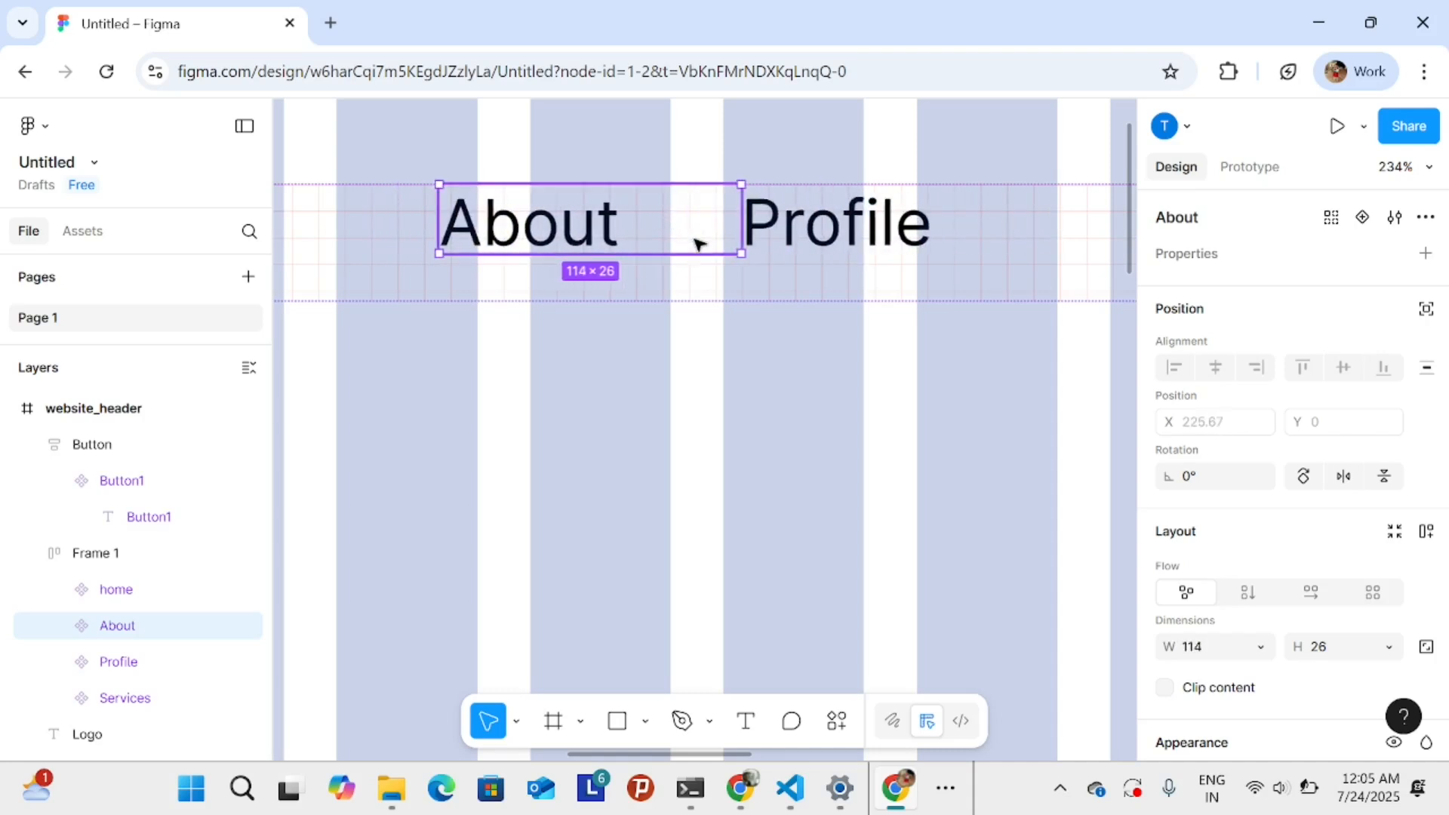
key(ctrl+z)
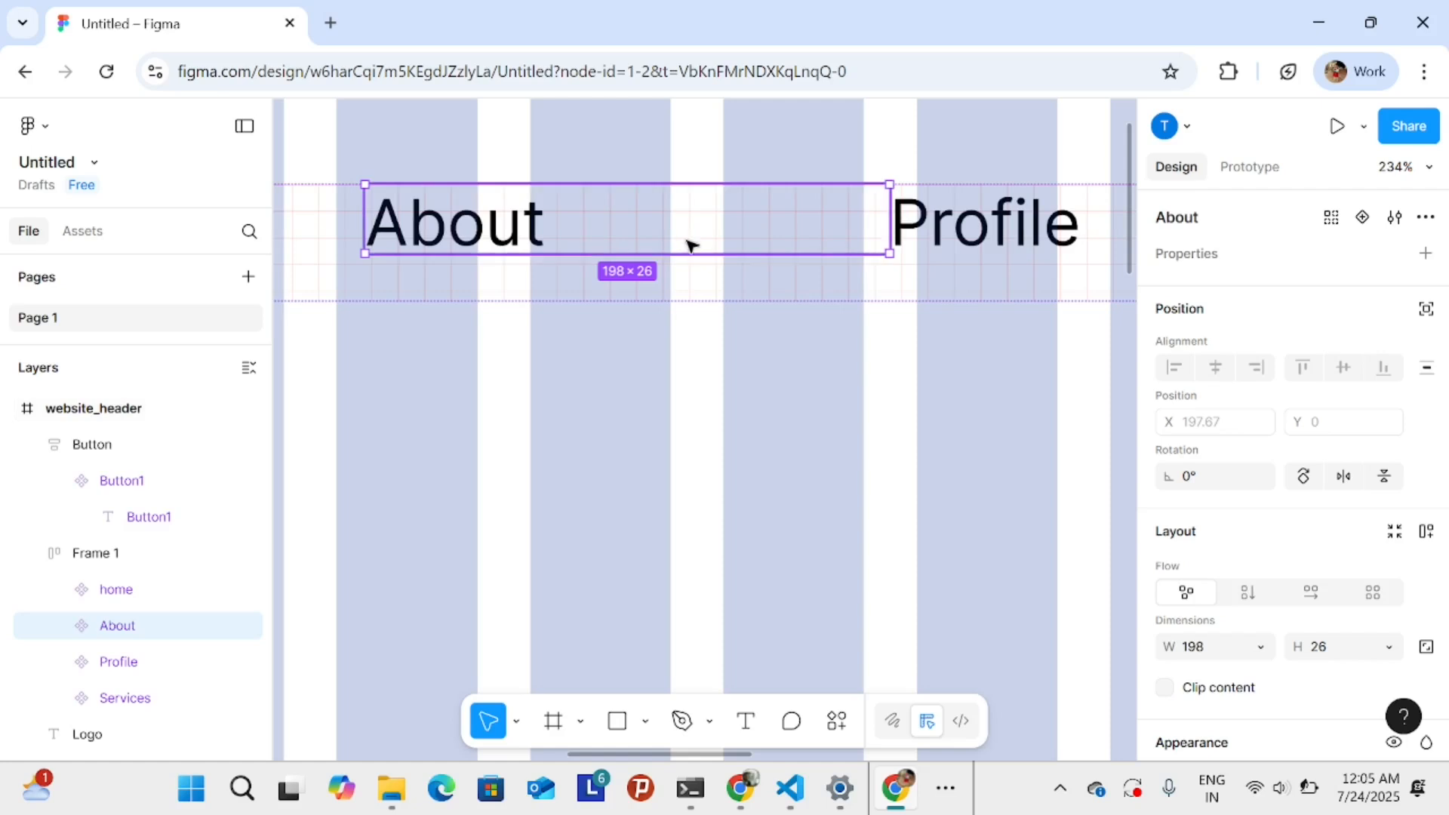
- Shrink the Home text box inside the home component to about 69 × 23 so it fits the word
click(98, 596)
click(64, 589)
drag(618, 462, 1028, 462)
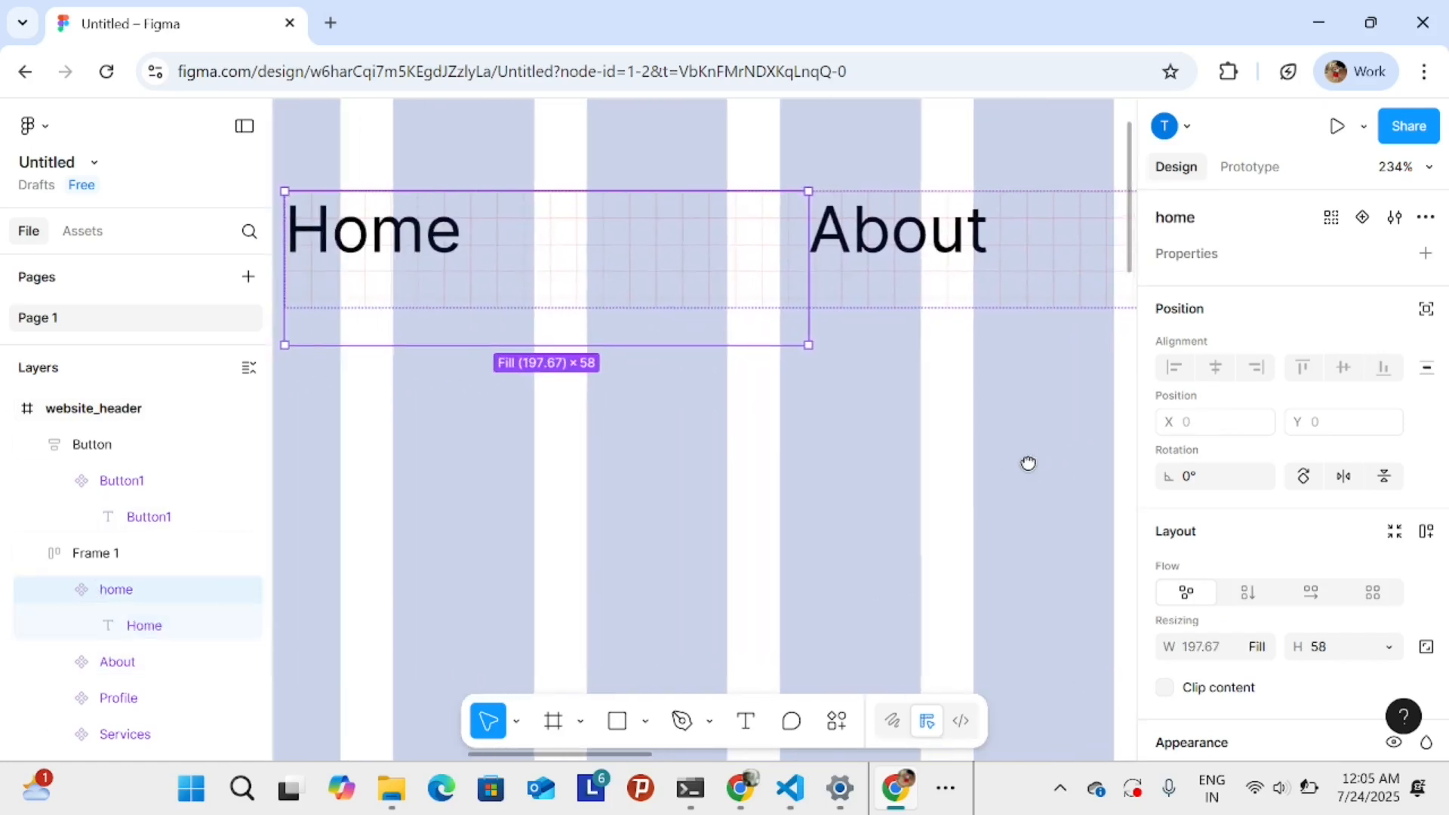
click(143, 628)
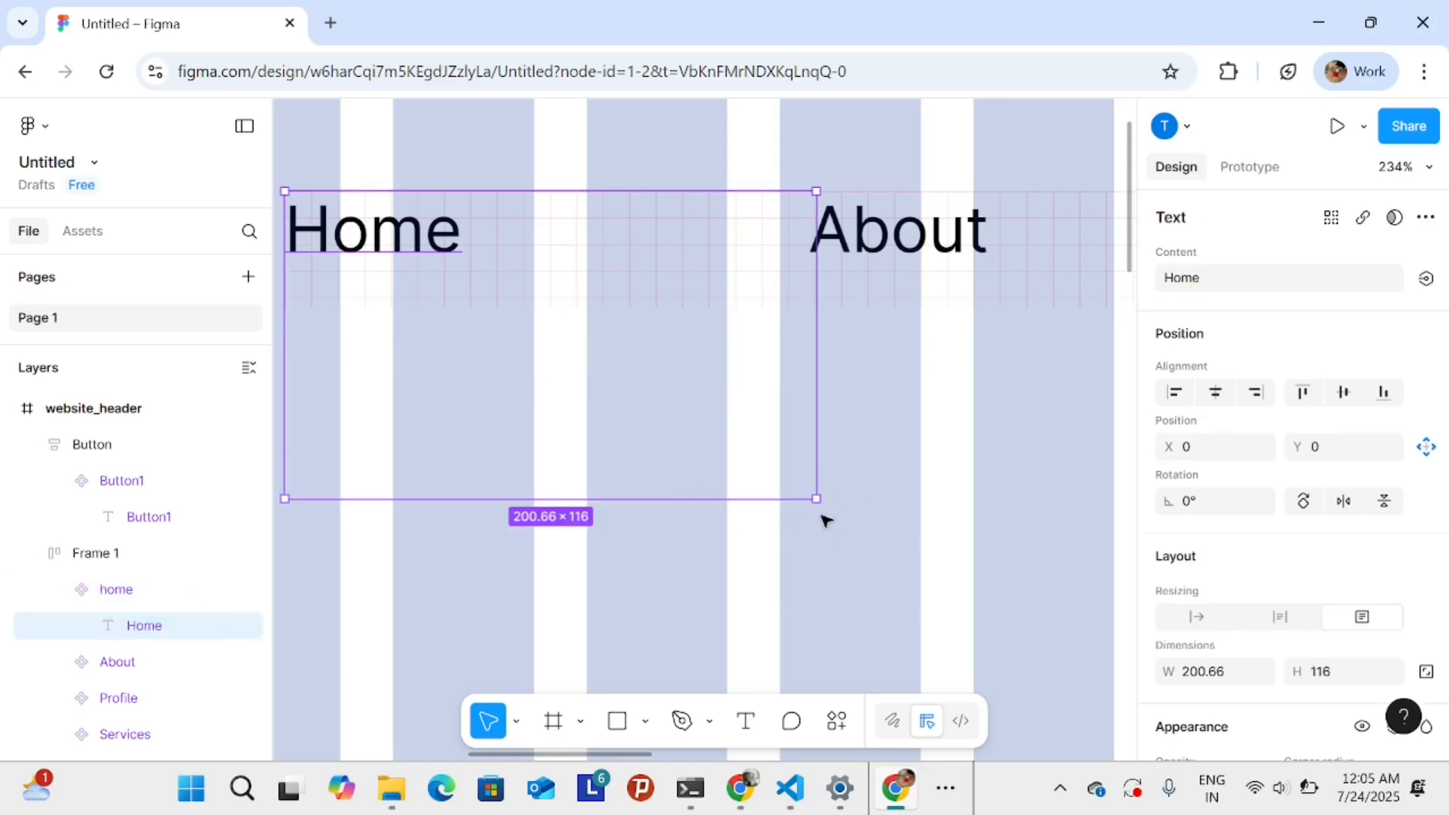
drag(816, 499, 469, 252)
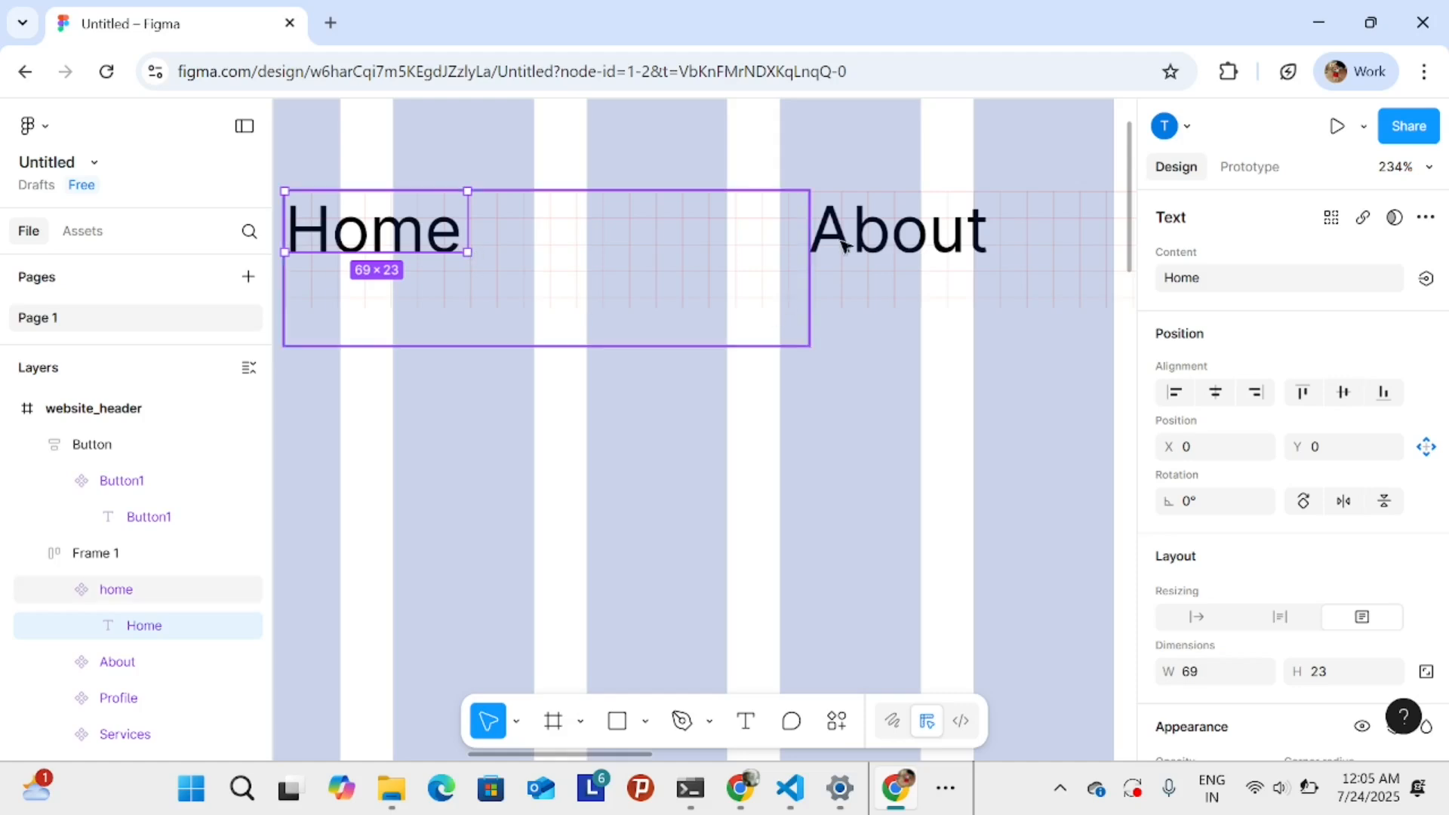
- Shrink the About text box inside its component to about 73 × 26 so it fits the word
click(879, 234)
click(883, 234)
drag(876, 572, 586, 601)
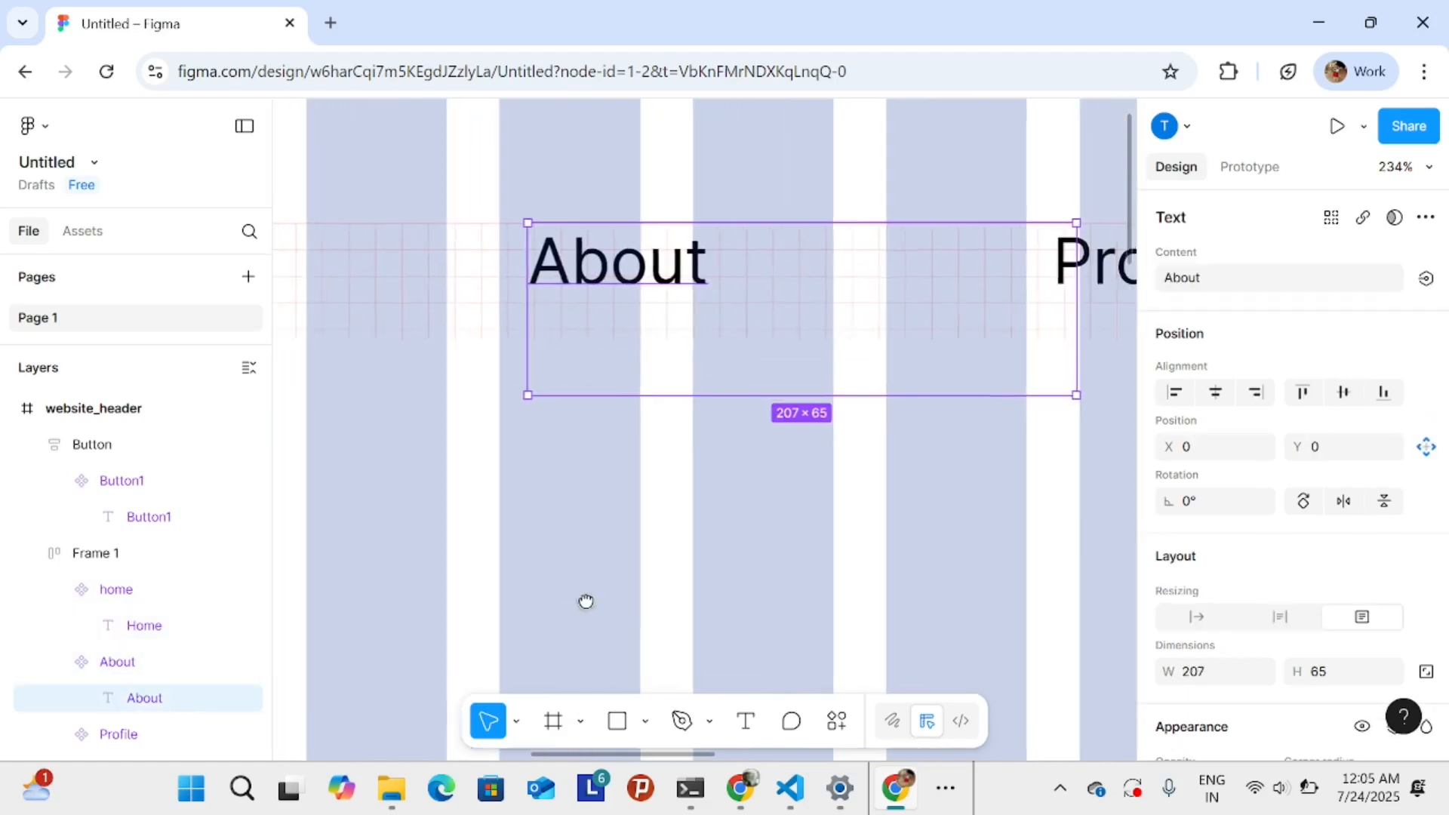
scroll(127, 623, down, 3)
drag(829, 490, 757, 499)
drag(965, 396, 646, 301)
- Shrink the Profile text box inside its component to about 74 × 22 so it fits the word
scroll(767, 354, right, 5)
click(685, 301)
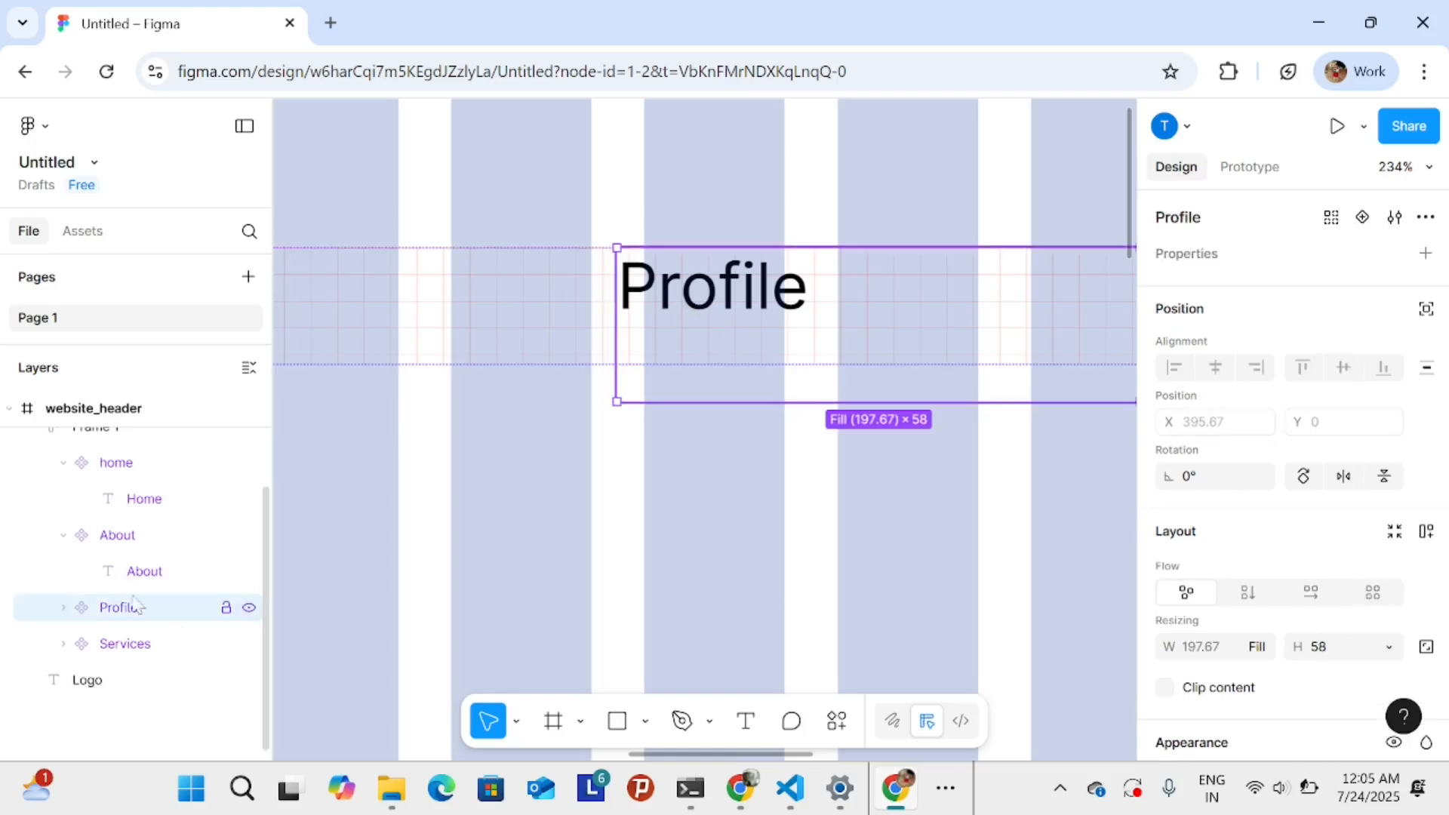
click(64, 608)
click(123, 647)
scroll(569, 604, right, 4)
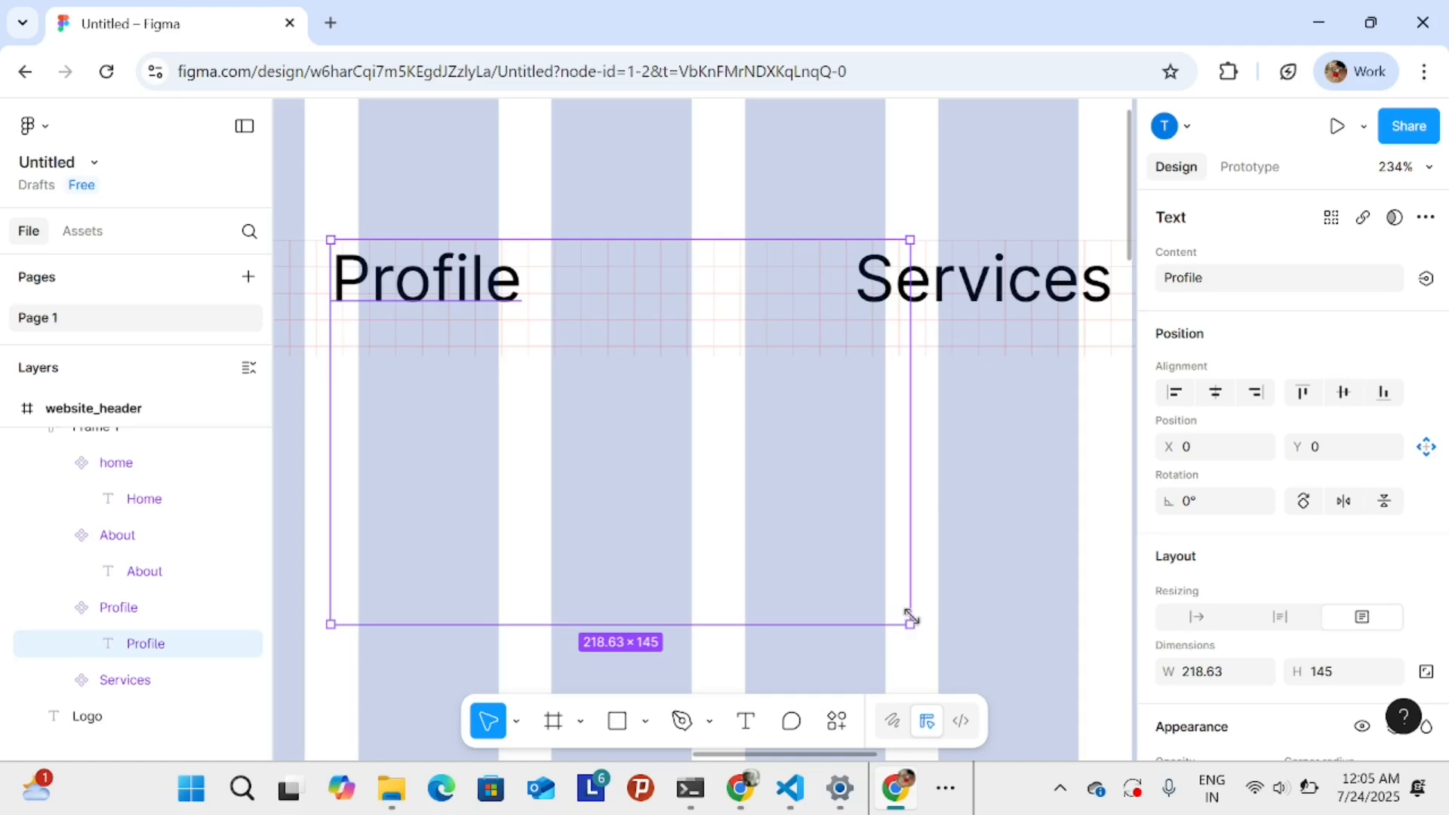
drag(734, 437, 535, 297)
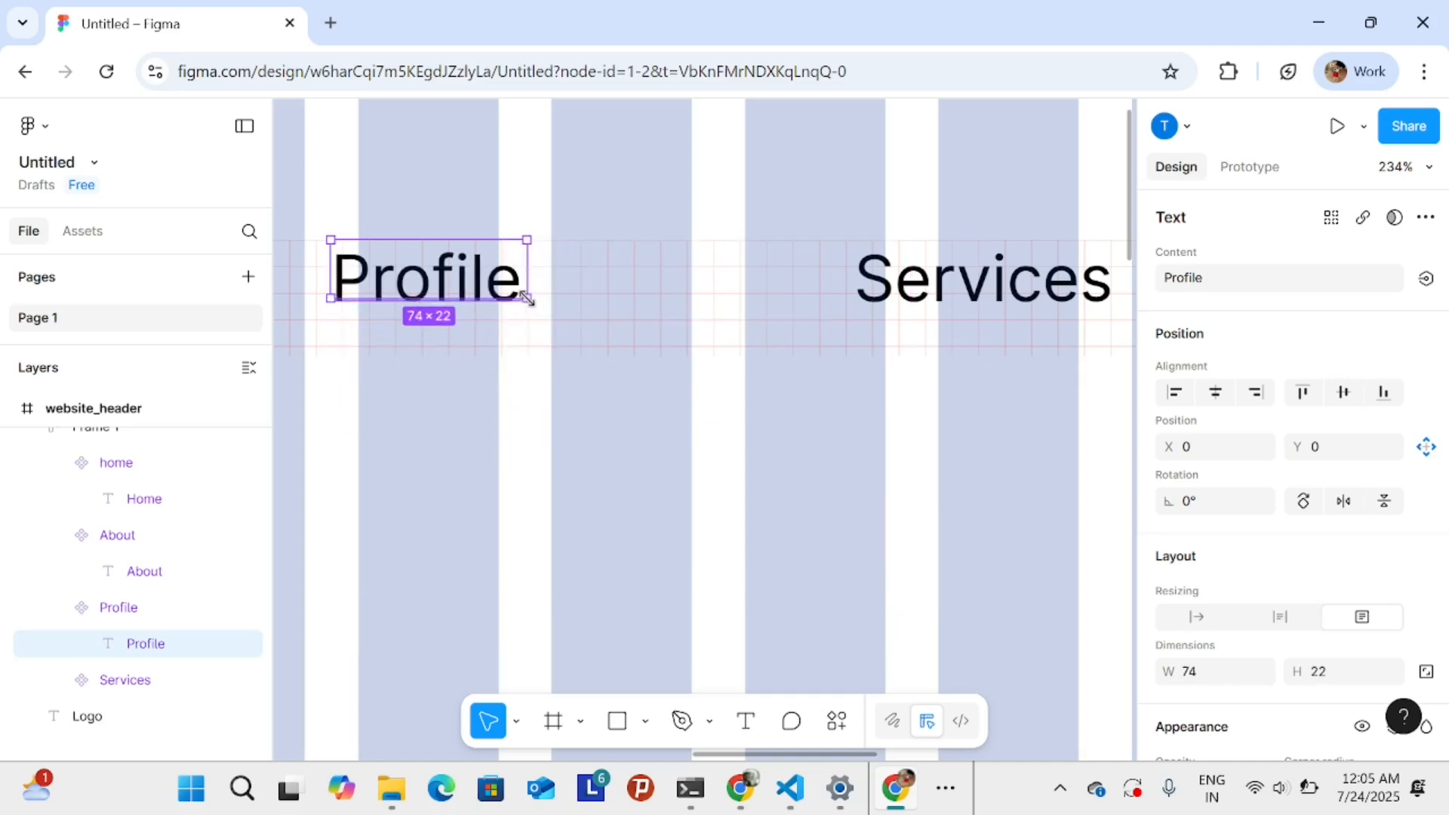
click(762, 507)
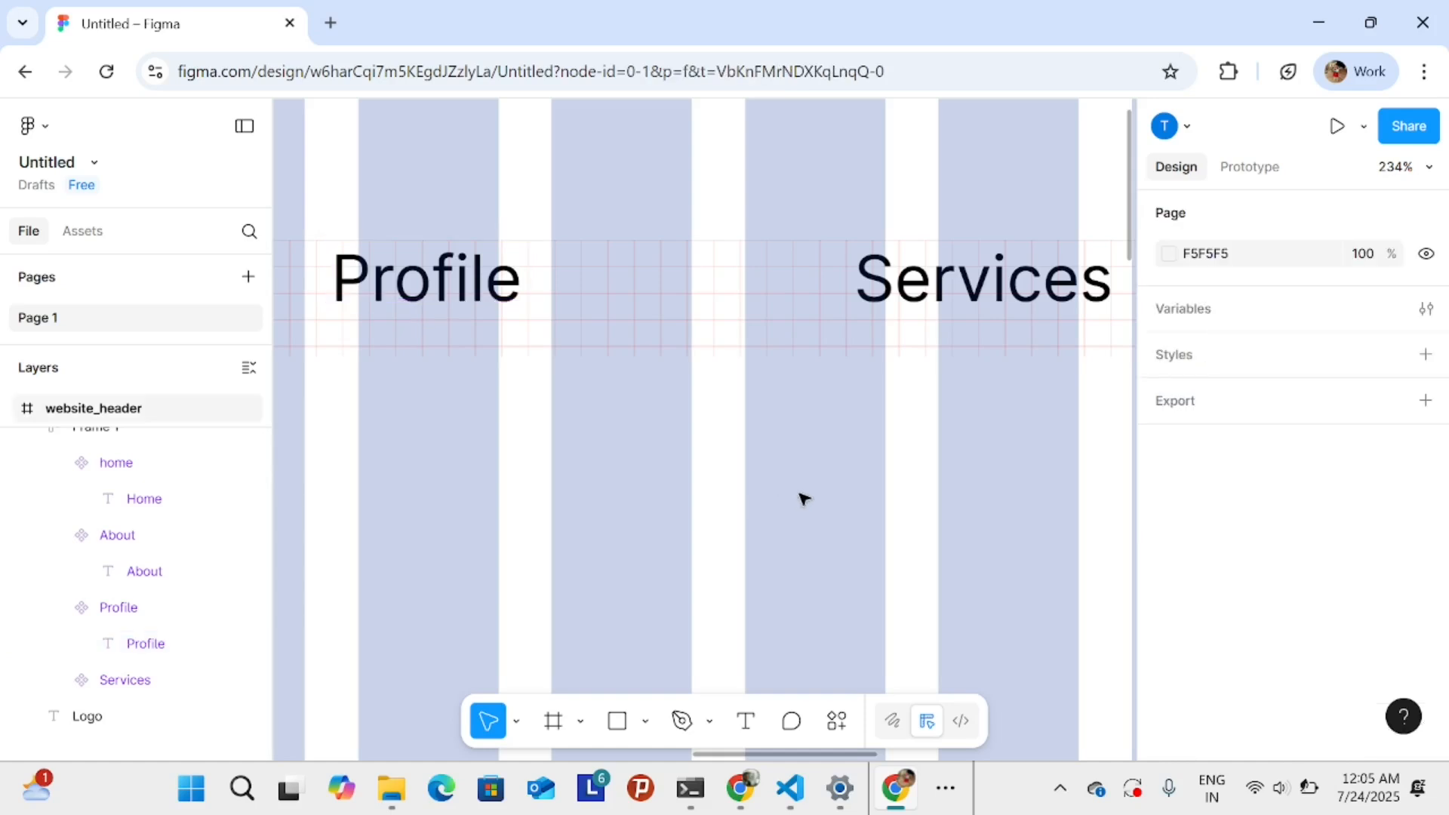
- Shrink the Services text box inside its component to about 99 × 29 so it fits the word
scroll(802, 498, down, 4)
click(876, 392)
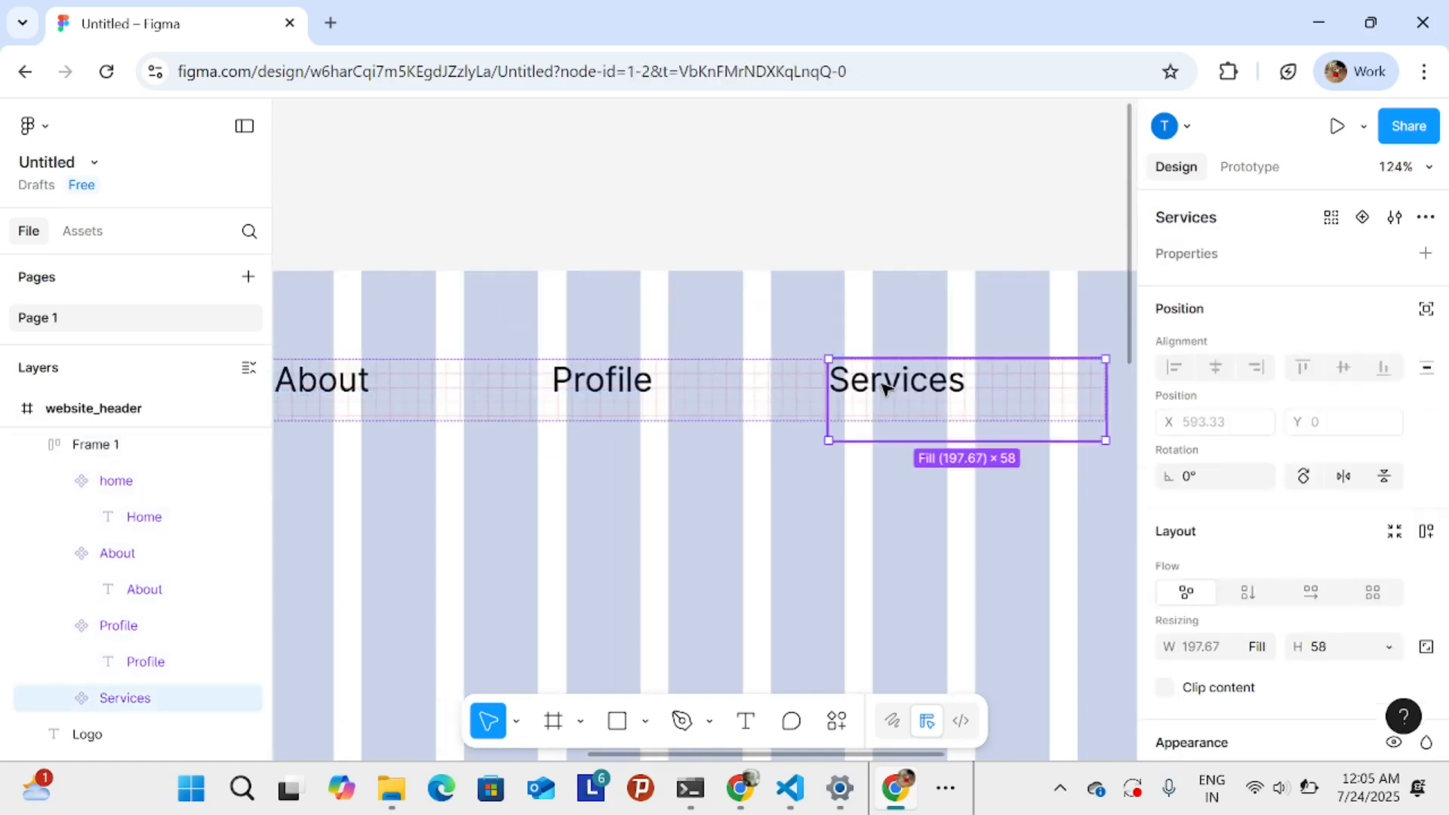
click(63, 699)
scroll(96, 685, down, 1)
click(143, 643)
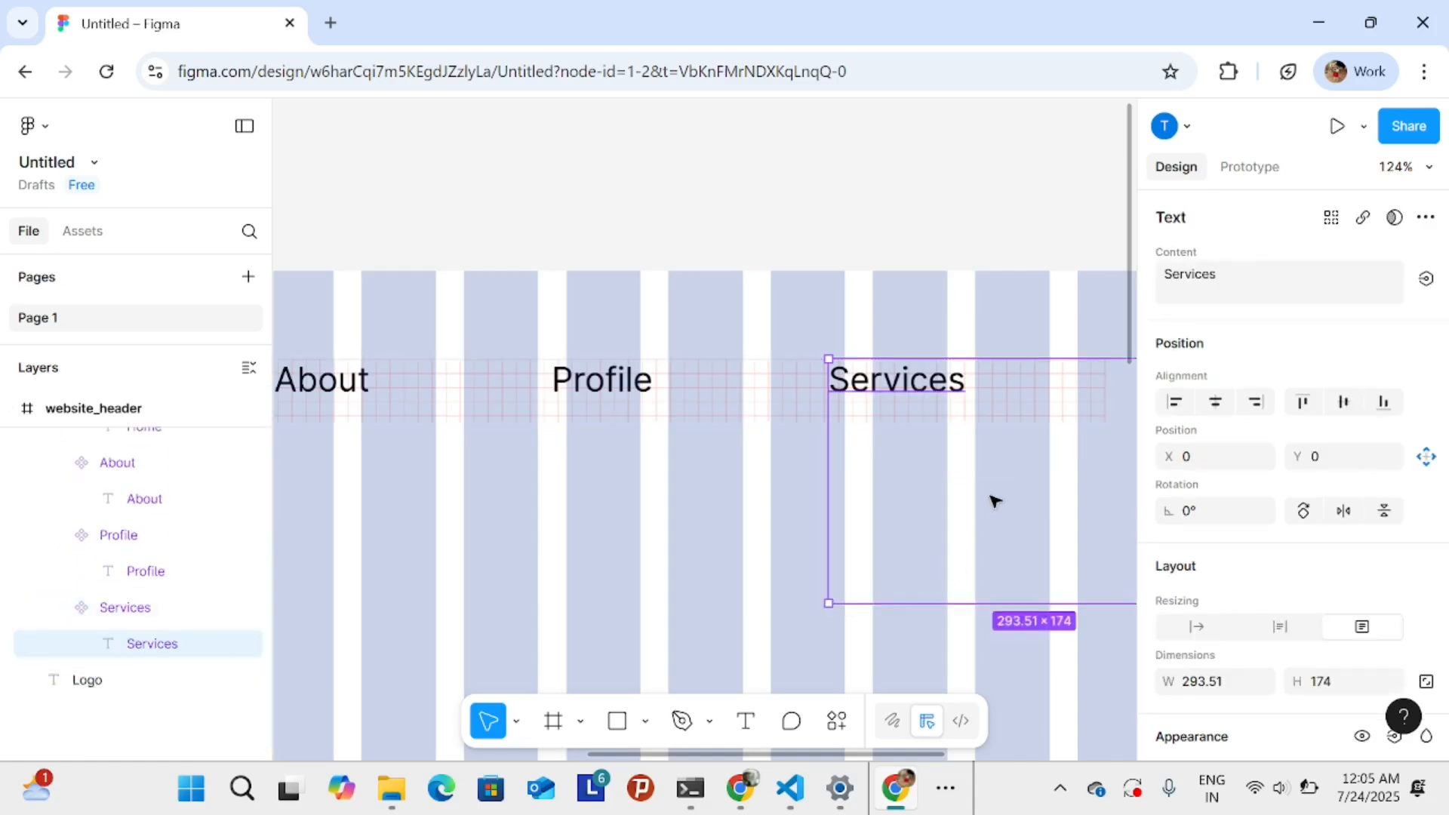
scroll(944, 472, down, 3)
ctrl+scroll(944, 476, up, 3)
ctrl+scroll(941, 482, down, 4)
drag(939, 496, 777, 533)
drag(971, 427, 797, 296)
click(707, 385)
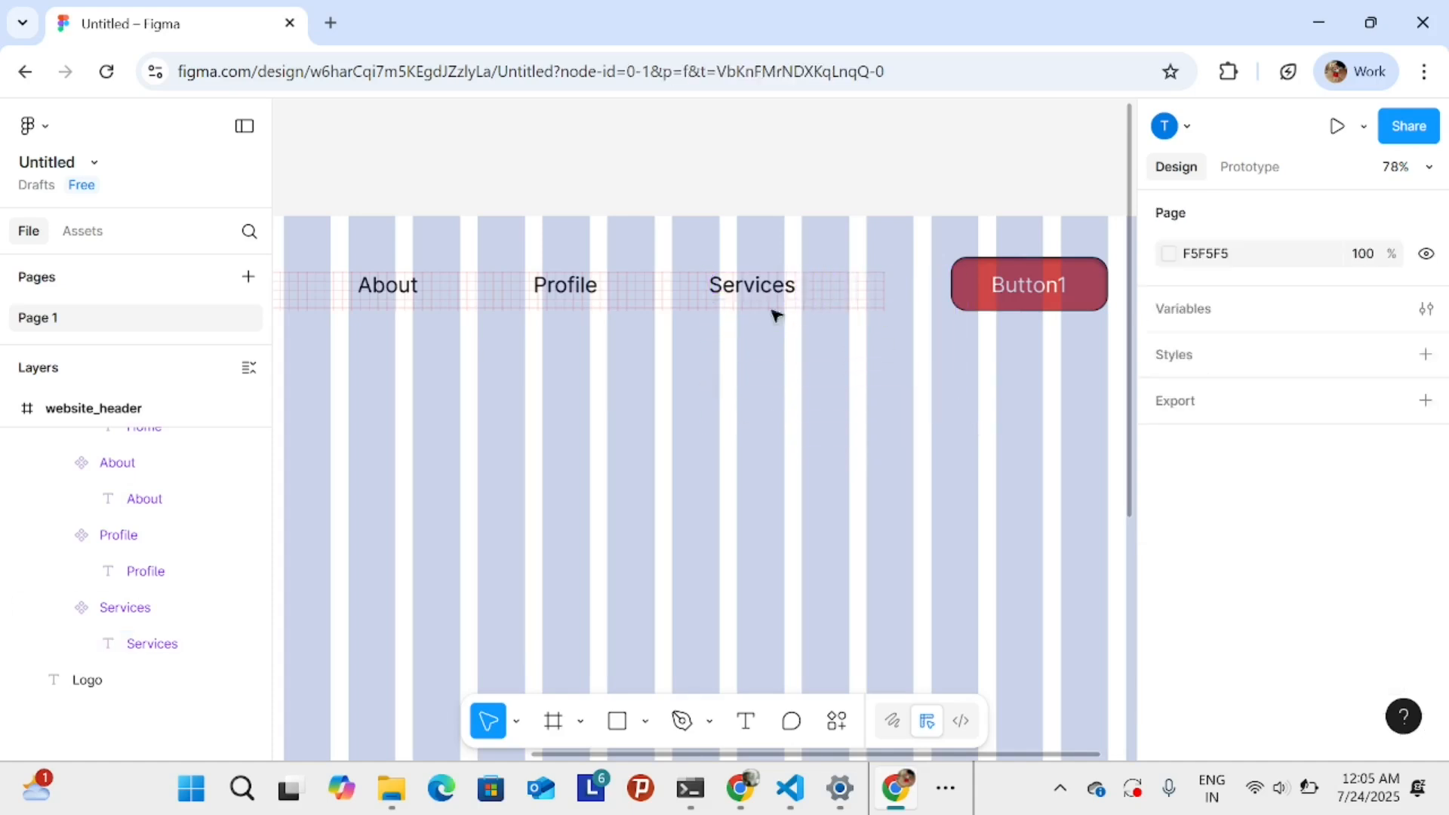
- Set the auto-layout gap of the menu frame (Frame 1) to Auto
click(660, 303)
scroll(1368, 617, down, 1)
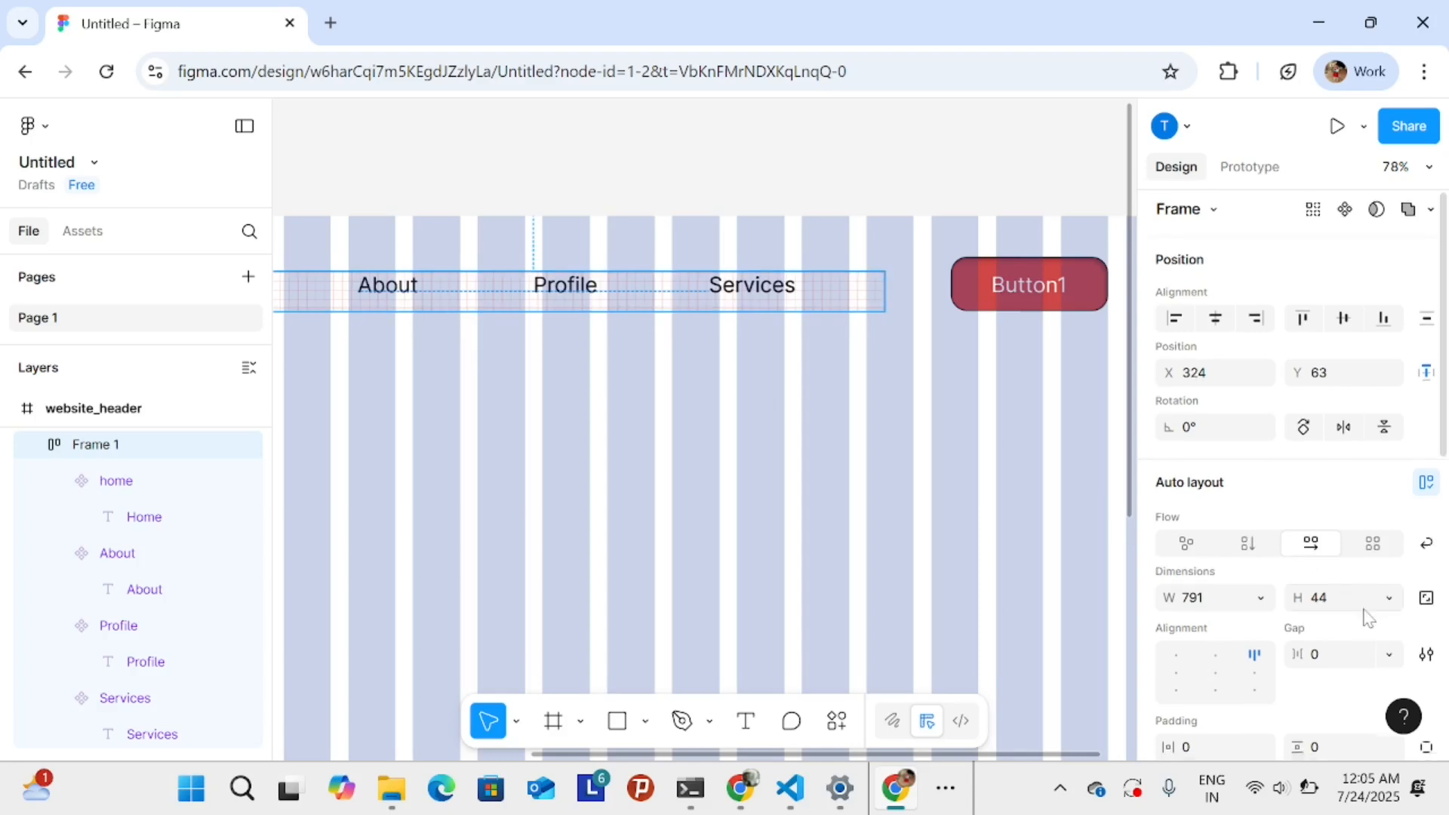
scroll(1367, 617, down, 1)
scroll(1287, 536, up, 1)
scroll(1339, 602, down, 2)
click(1389, 437)
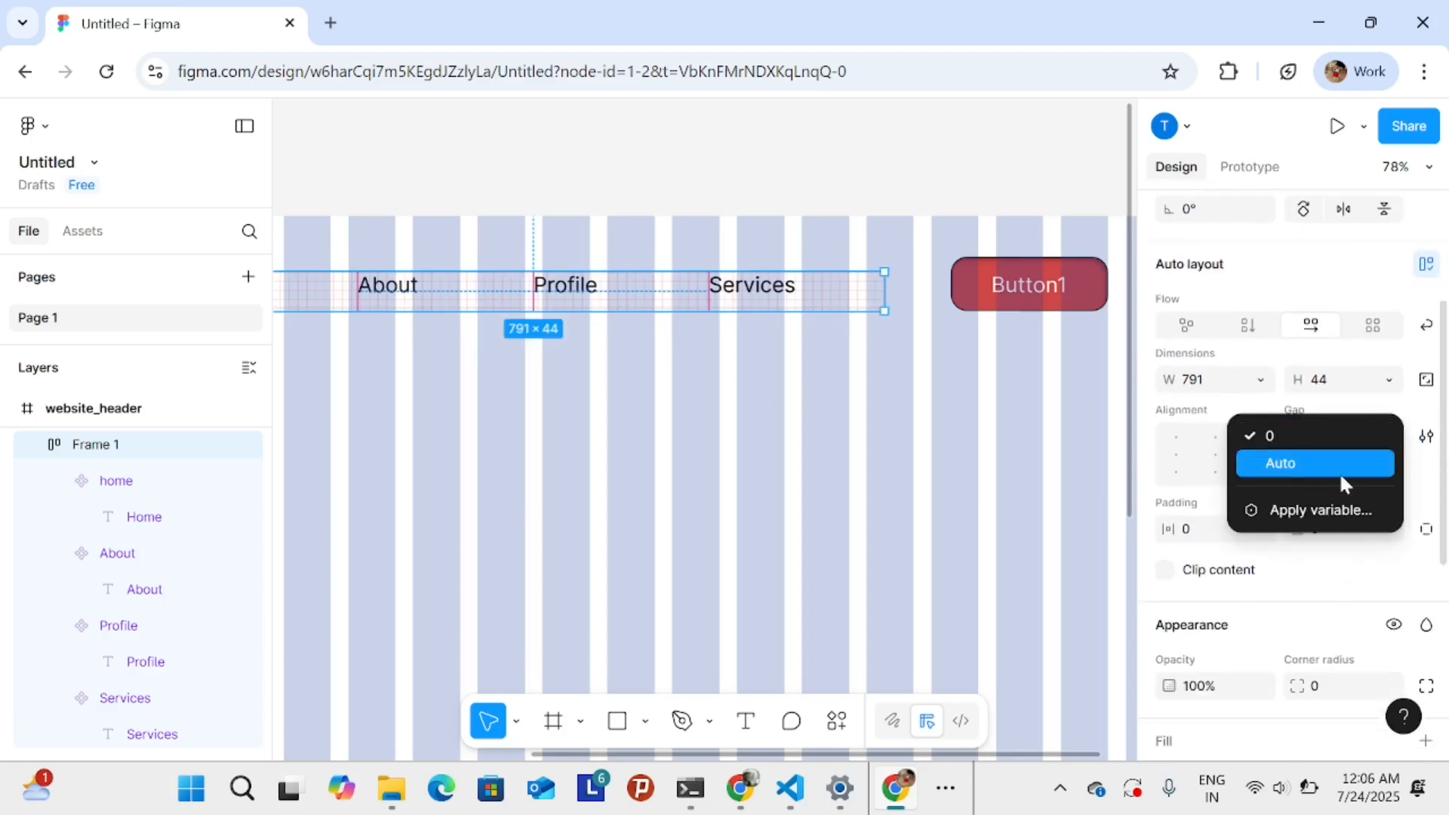
click(1326, 468)
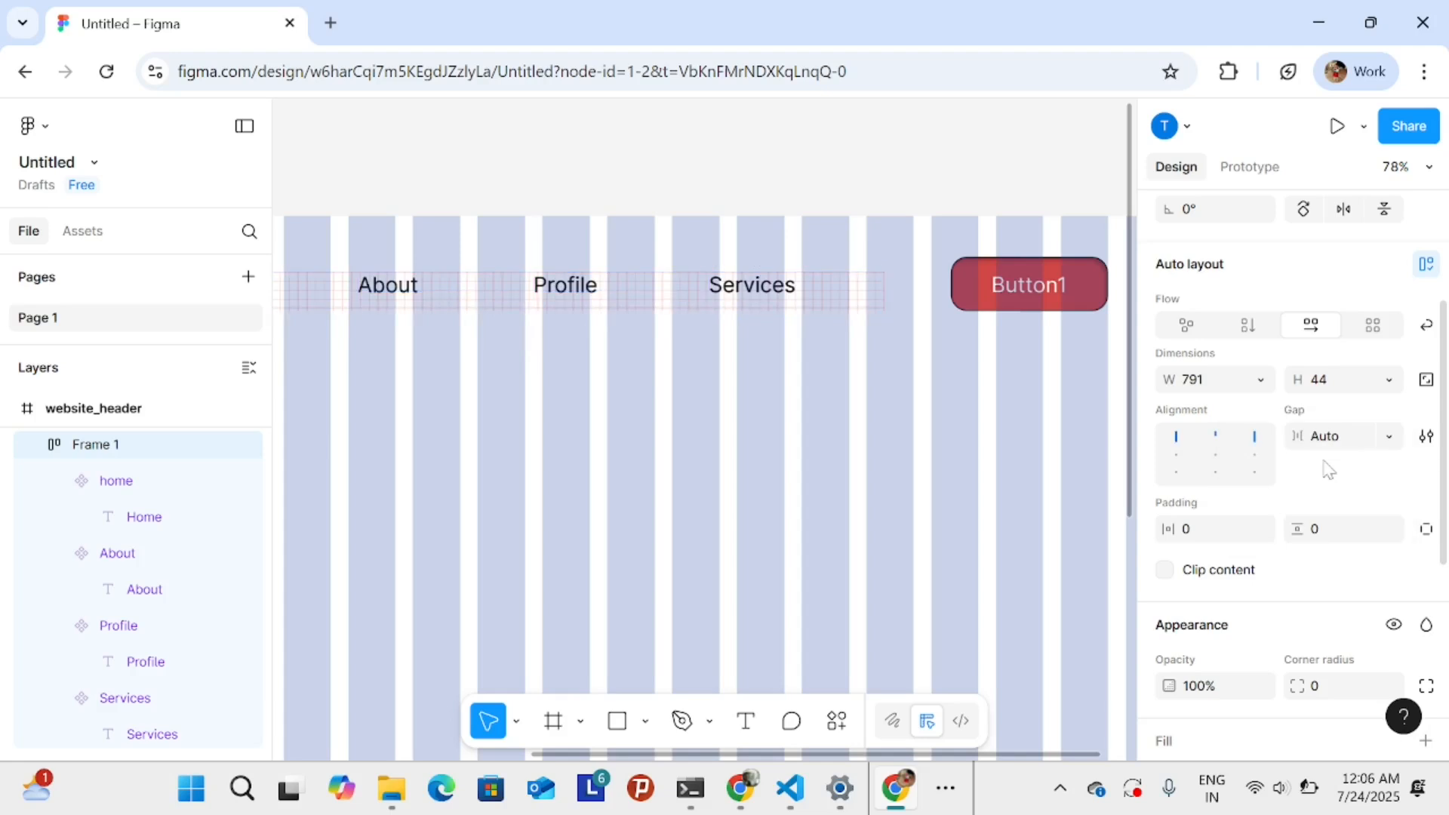
- Resize the Services component to about 198 × 30 and the Profile component to about 194 × 29
click(784, 289)
click(783, 288)
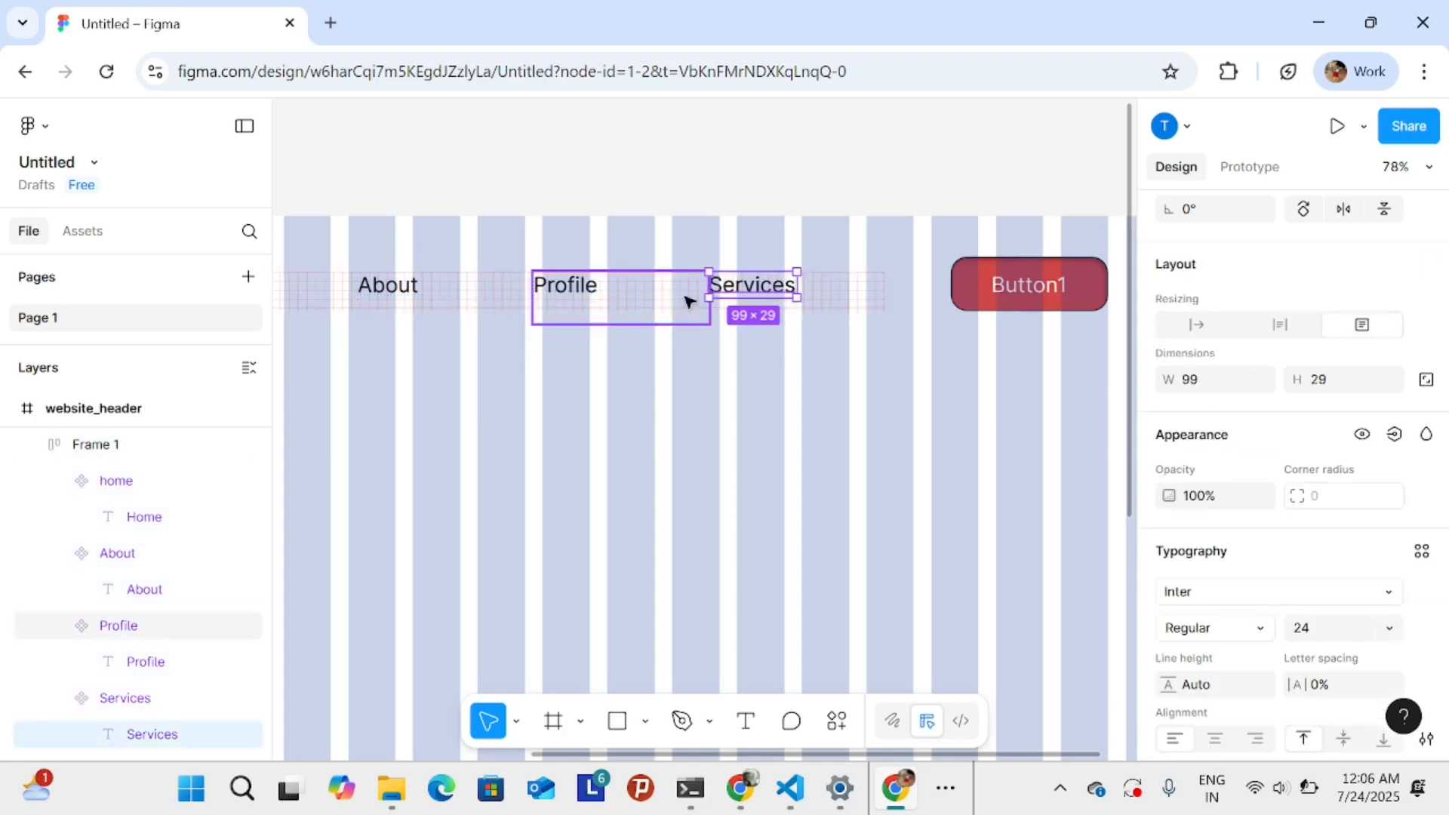
click(125, 697)
drag(884, 323, 889, 299)
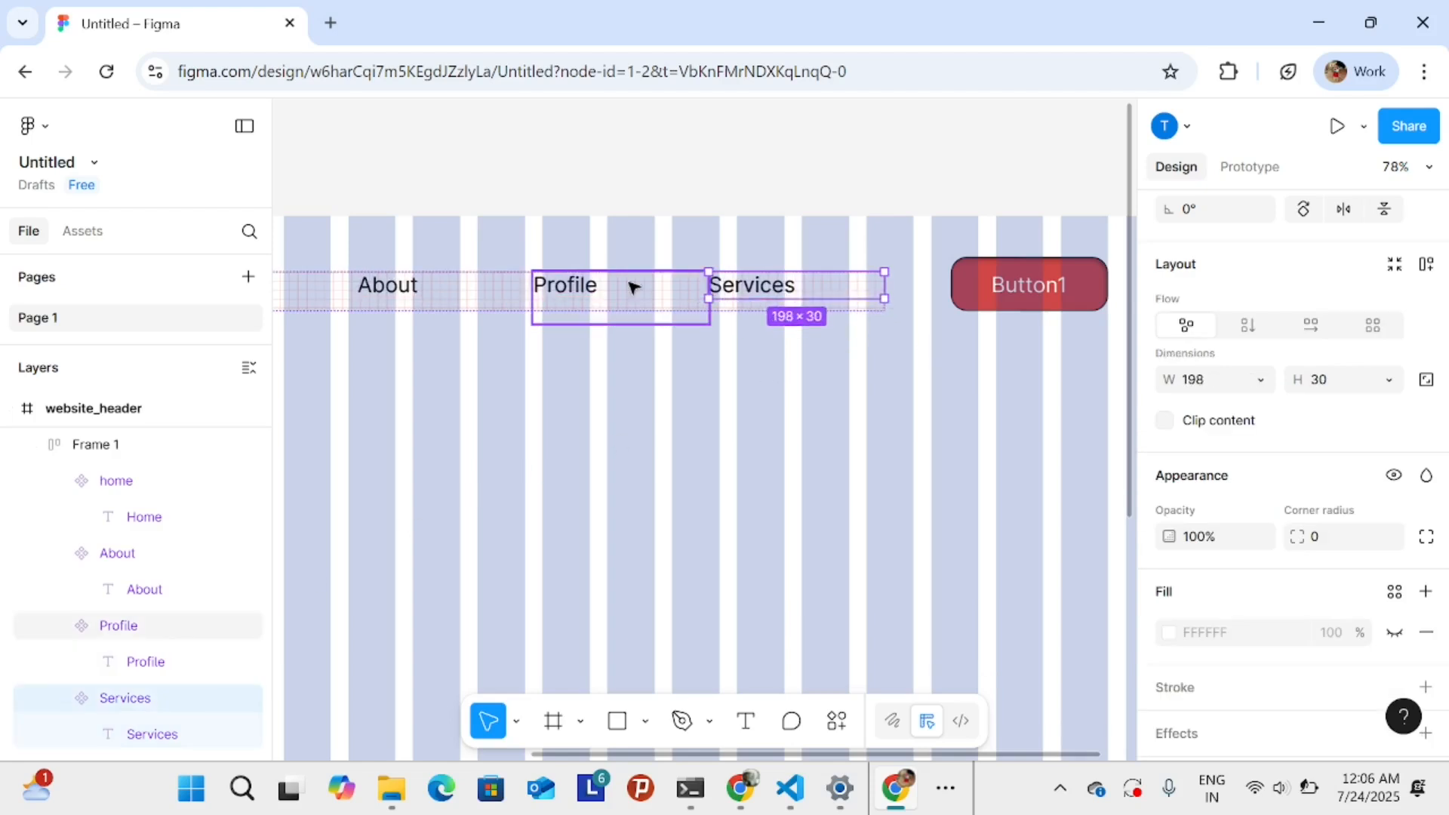
click(687, 315)
drag(708, 324, 701, 296)
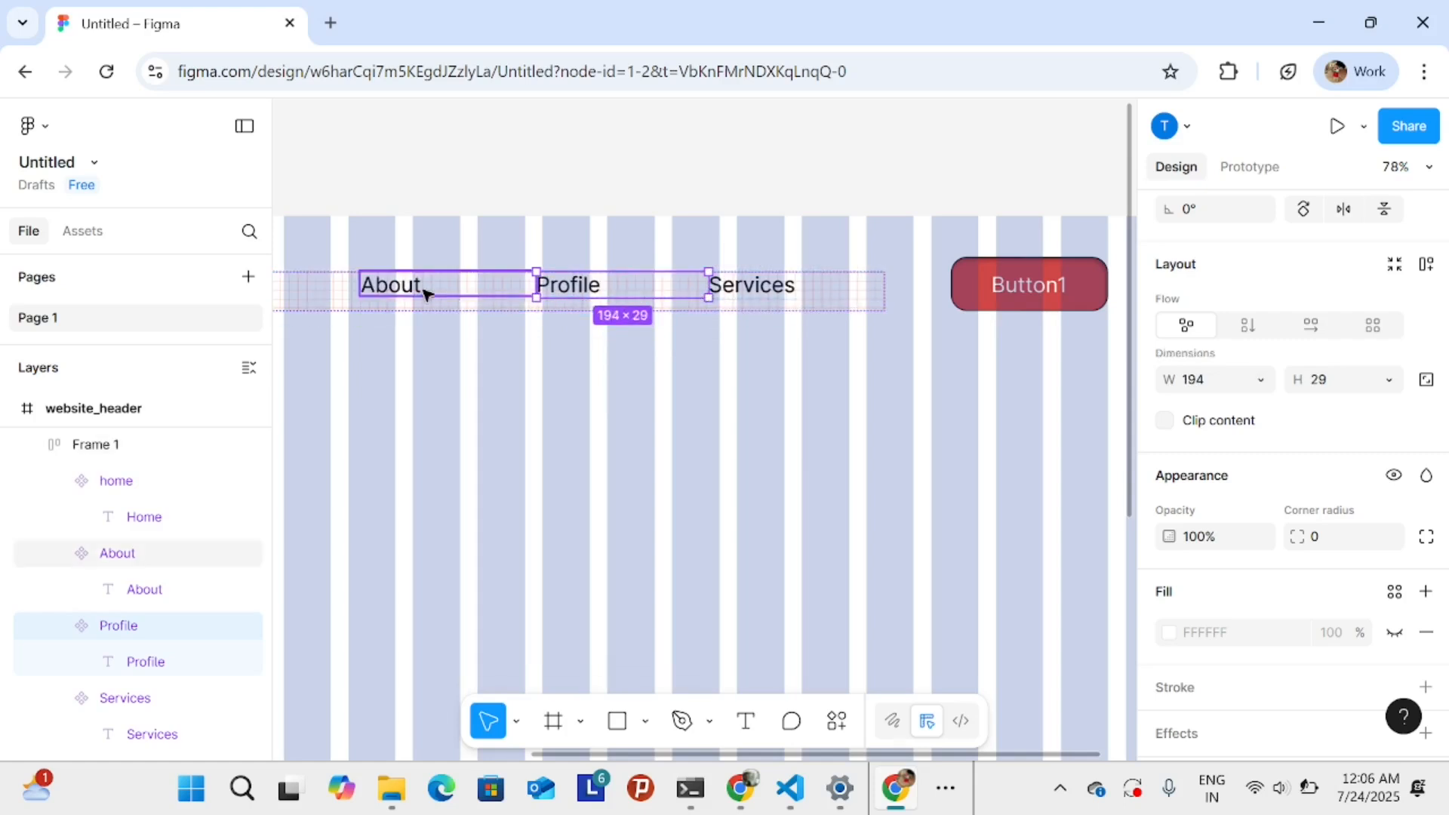
- Shorten the home component to the height of the other menu items and widen it slightly
scroll(456, 375, left, 5)
scroll(456, 375, up, 1)
double_click(699, 356)
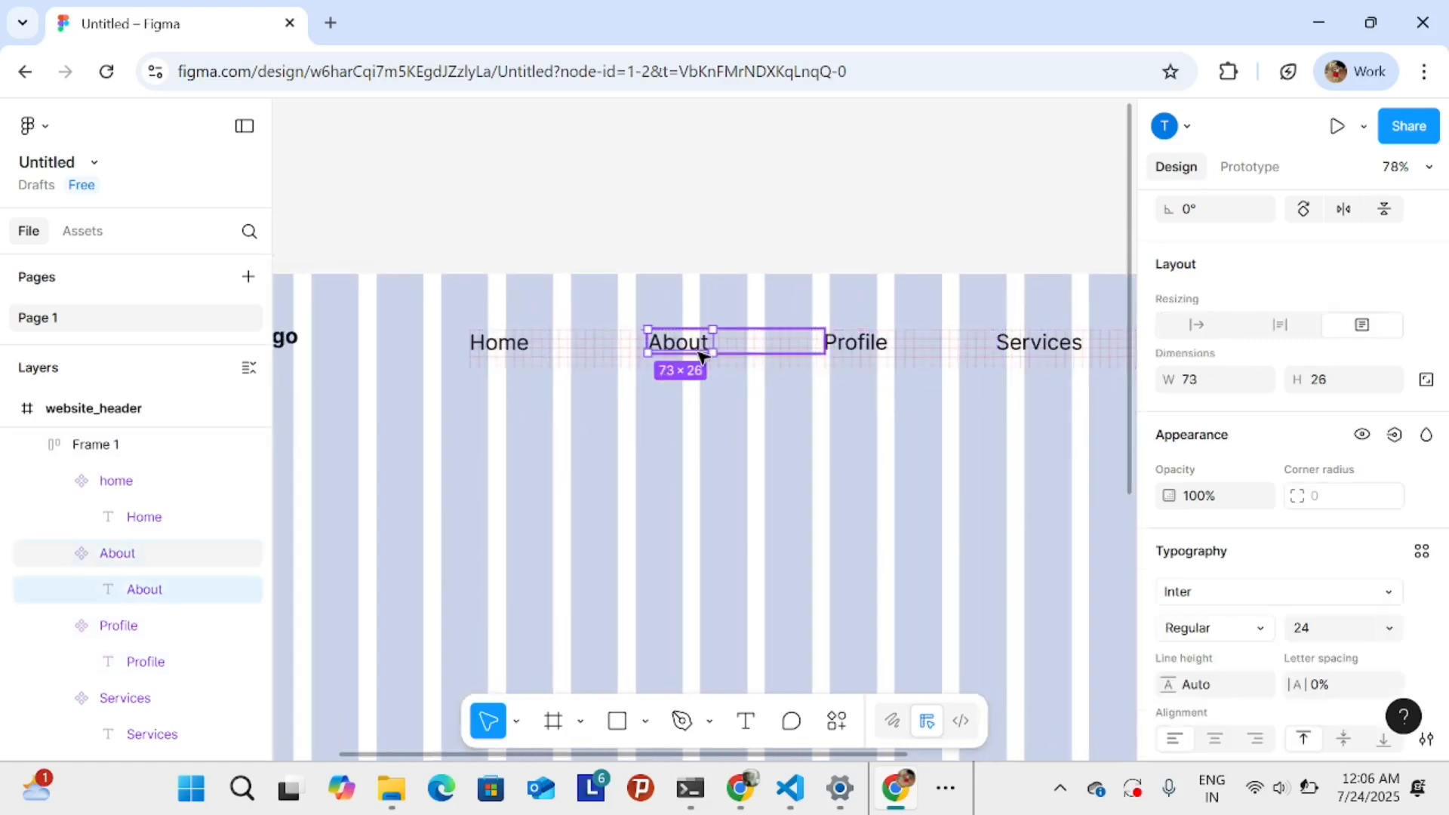
click(560, 351)
drag(644, 380, 662, 355)
click(695, 420)
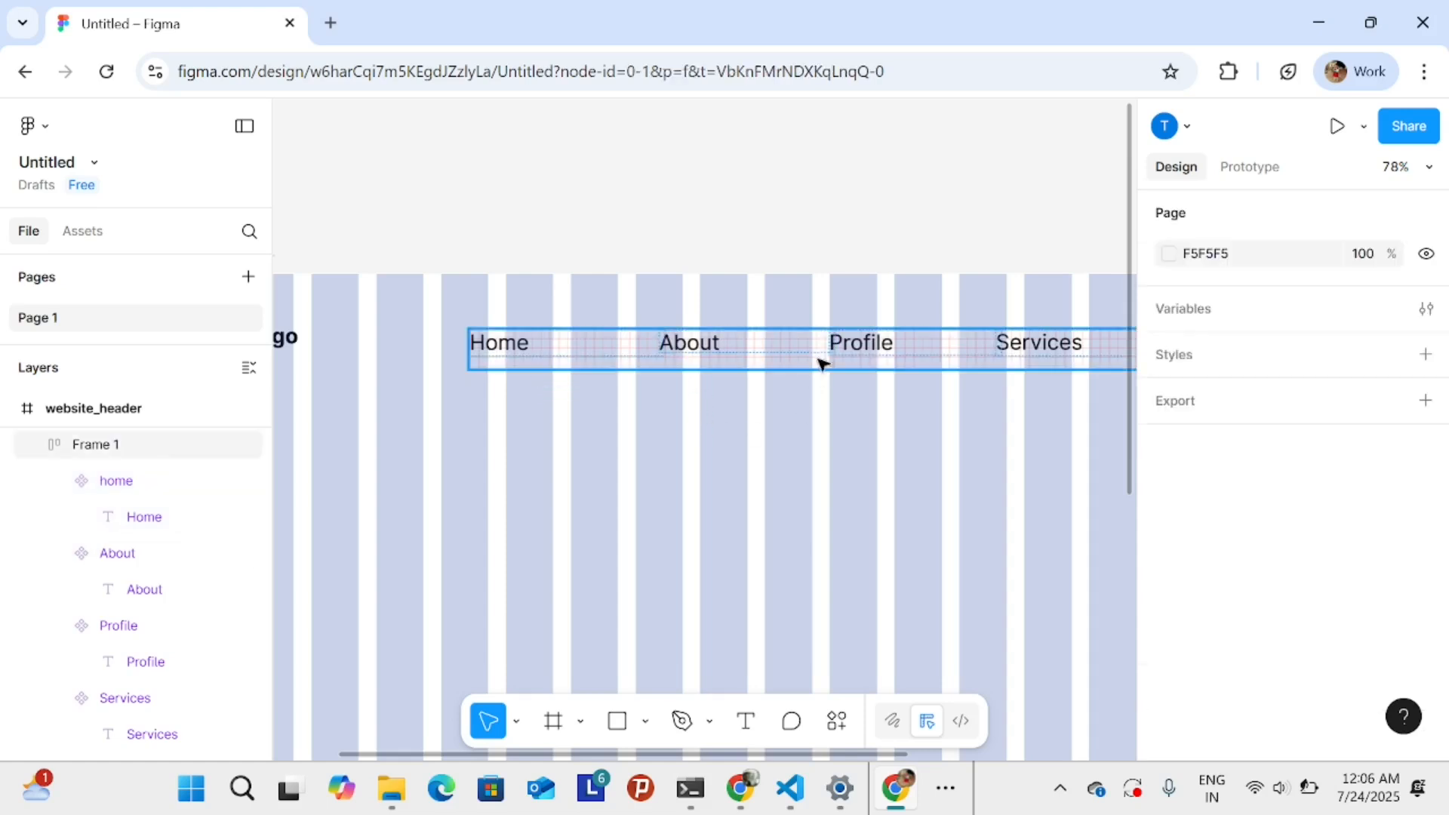
- Select the menu frame and check the spacing of its items across the header
click(822, 362)
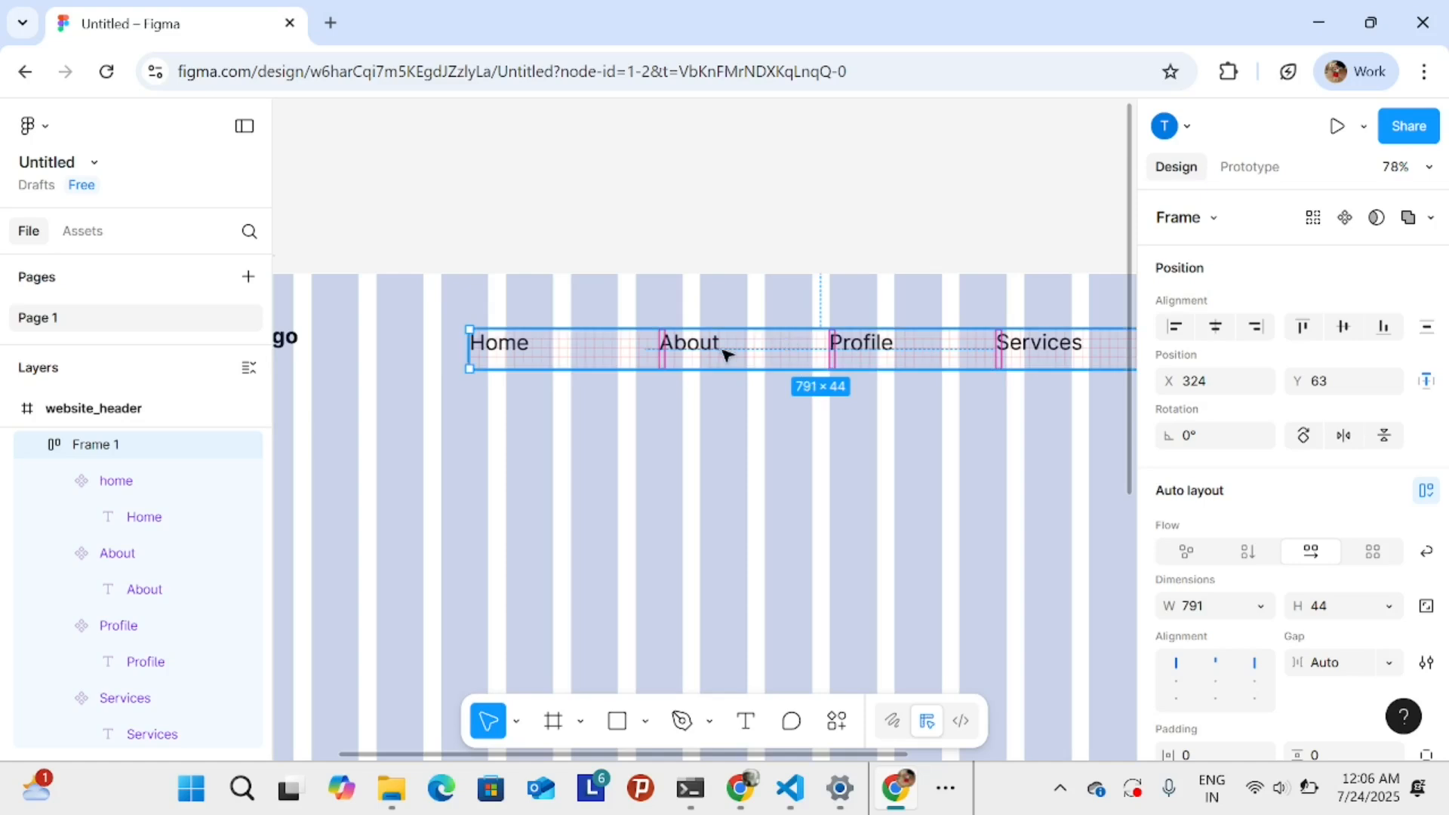
scroll(613, 482, down, 5)
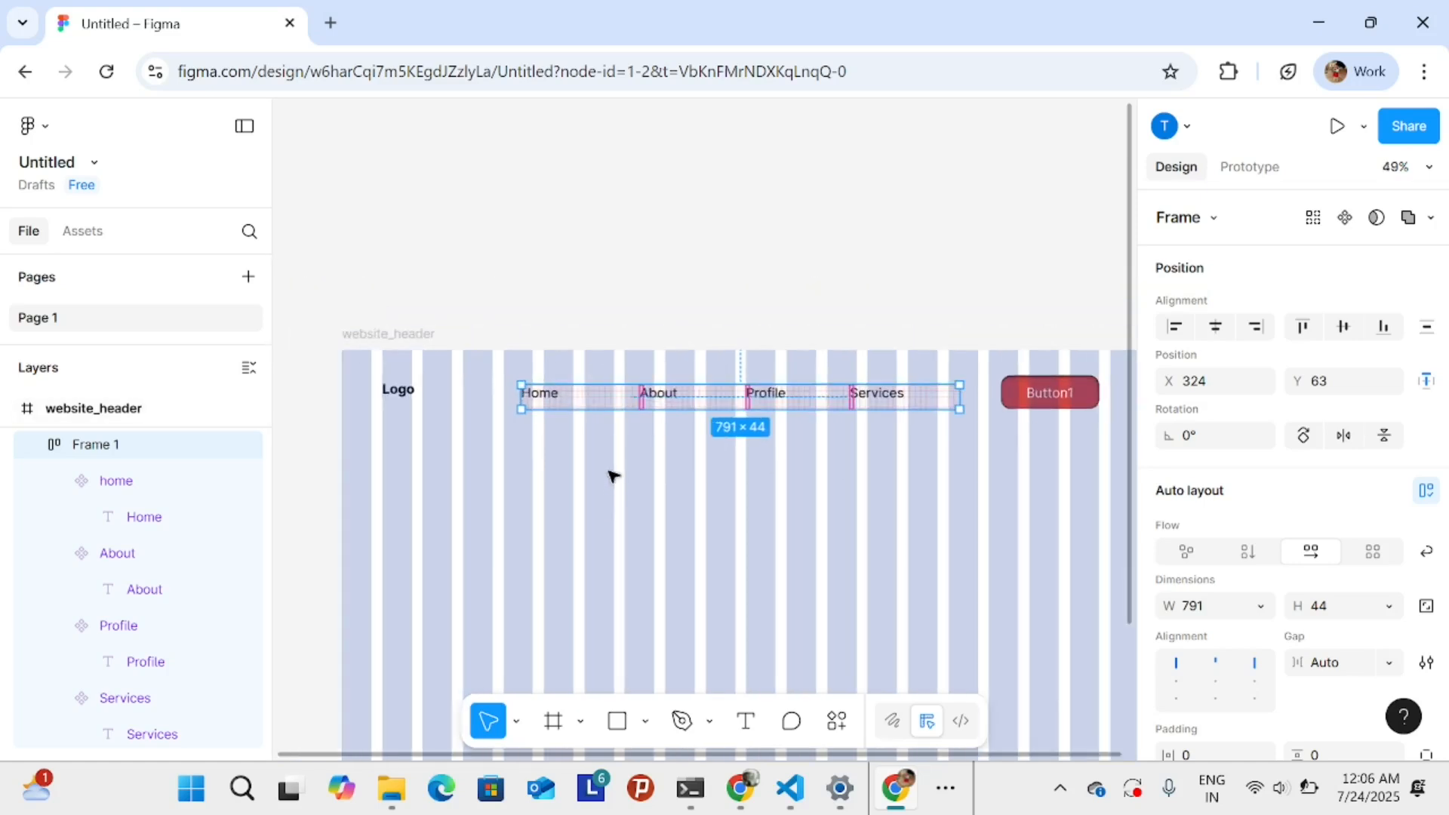
scroll(631, 479, up, 8)
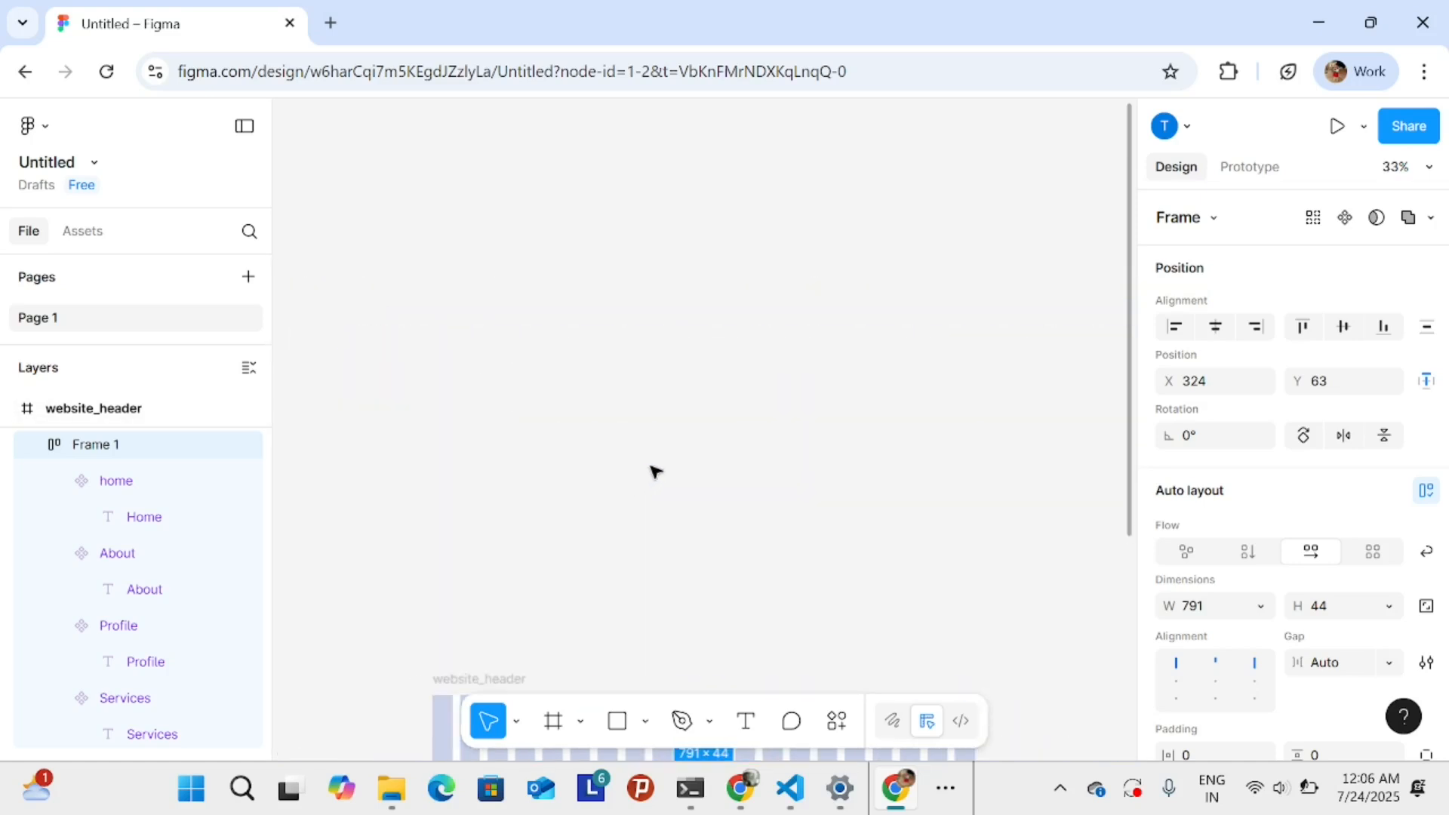
- Remove the 10px grid layout guide from the menu frame (Frame 1)
scroll(695, 377, down, 5)
scroll(777, 379, down, 3)
scroll(777, 379, up, 6)
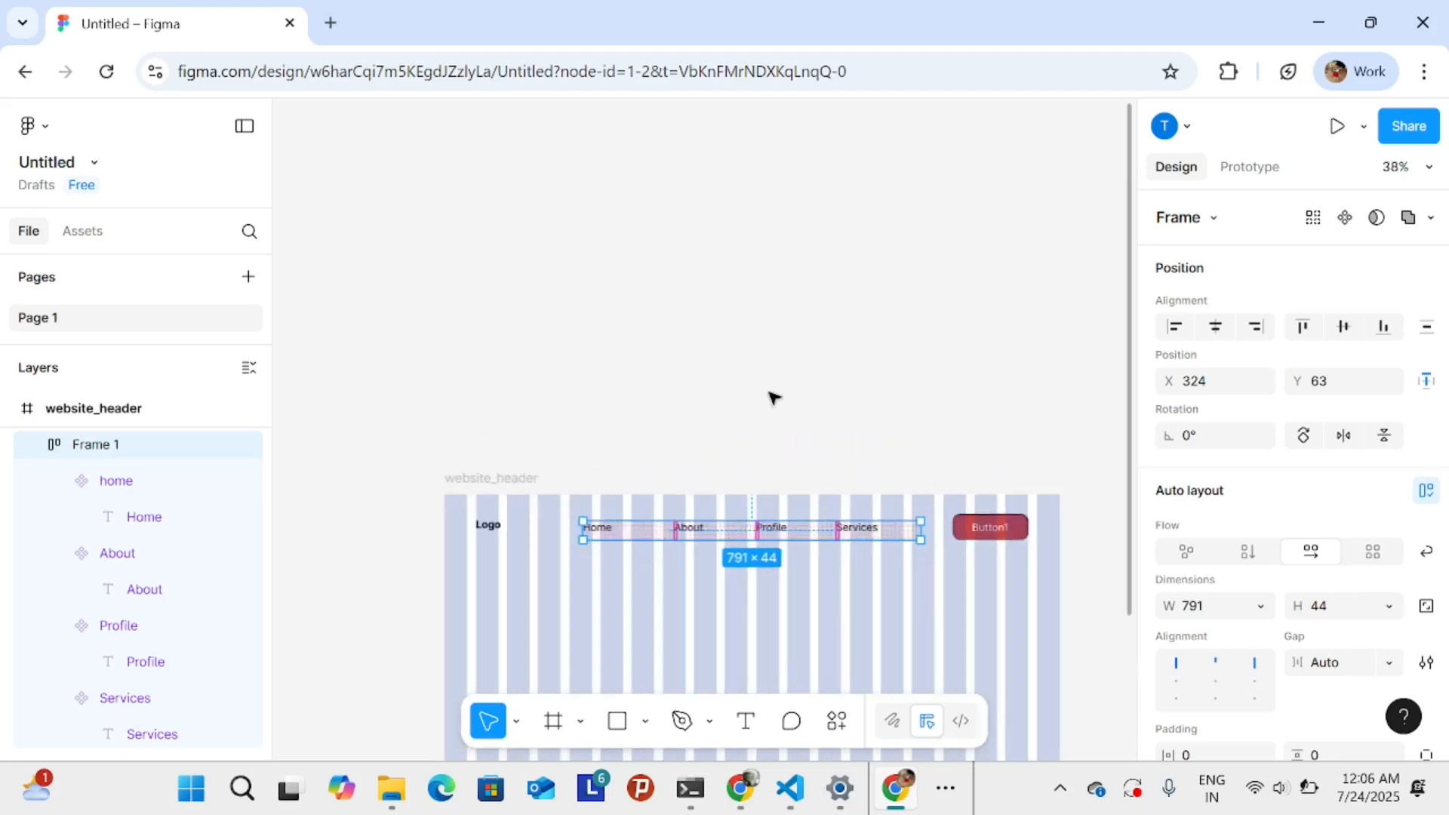
scroll(758, 302, down, 3)
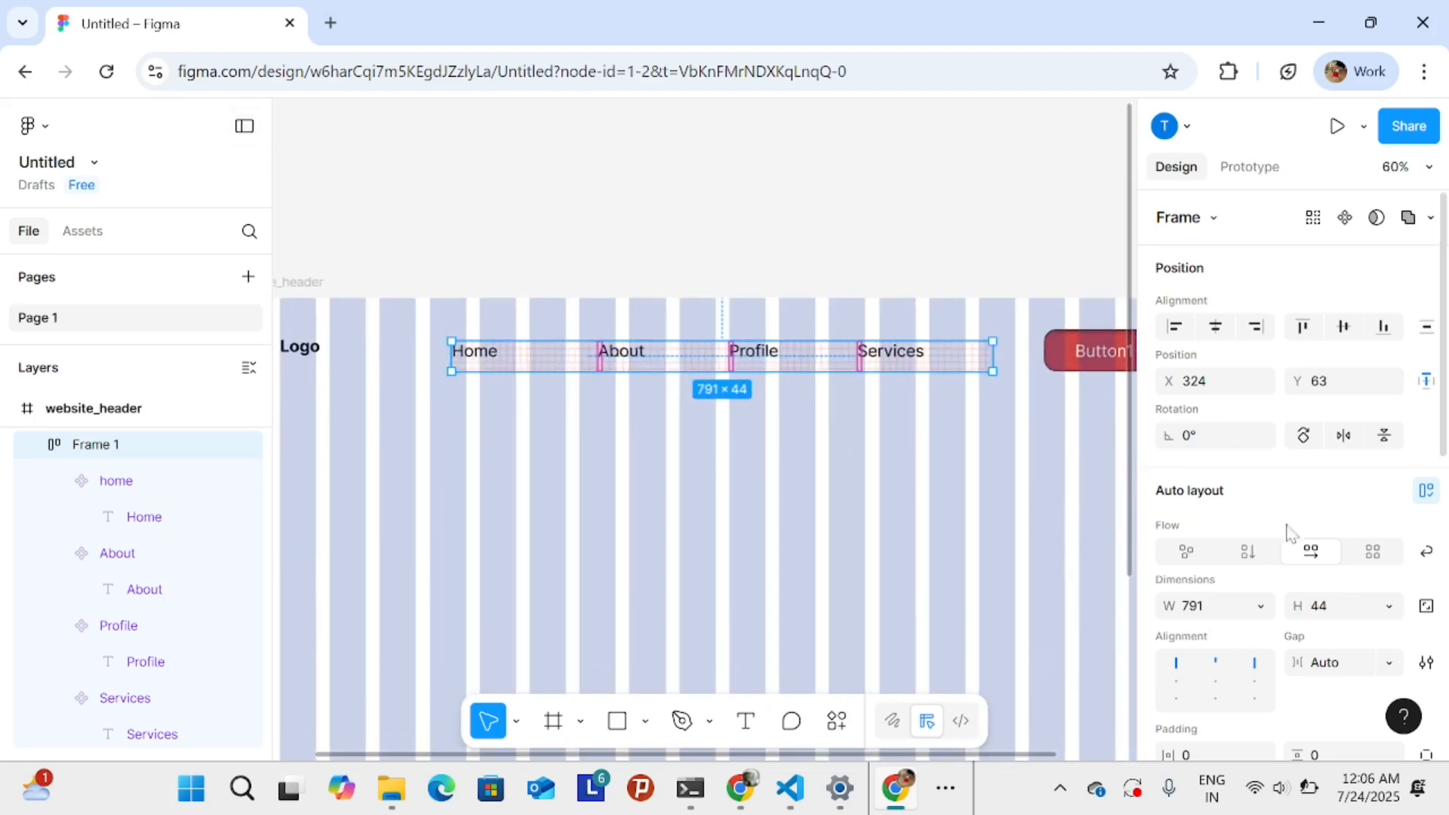
scroll(1283, 543, down, 8)
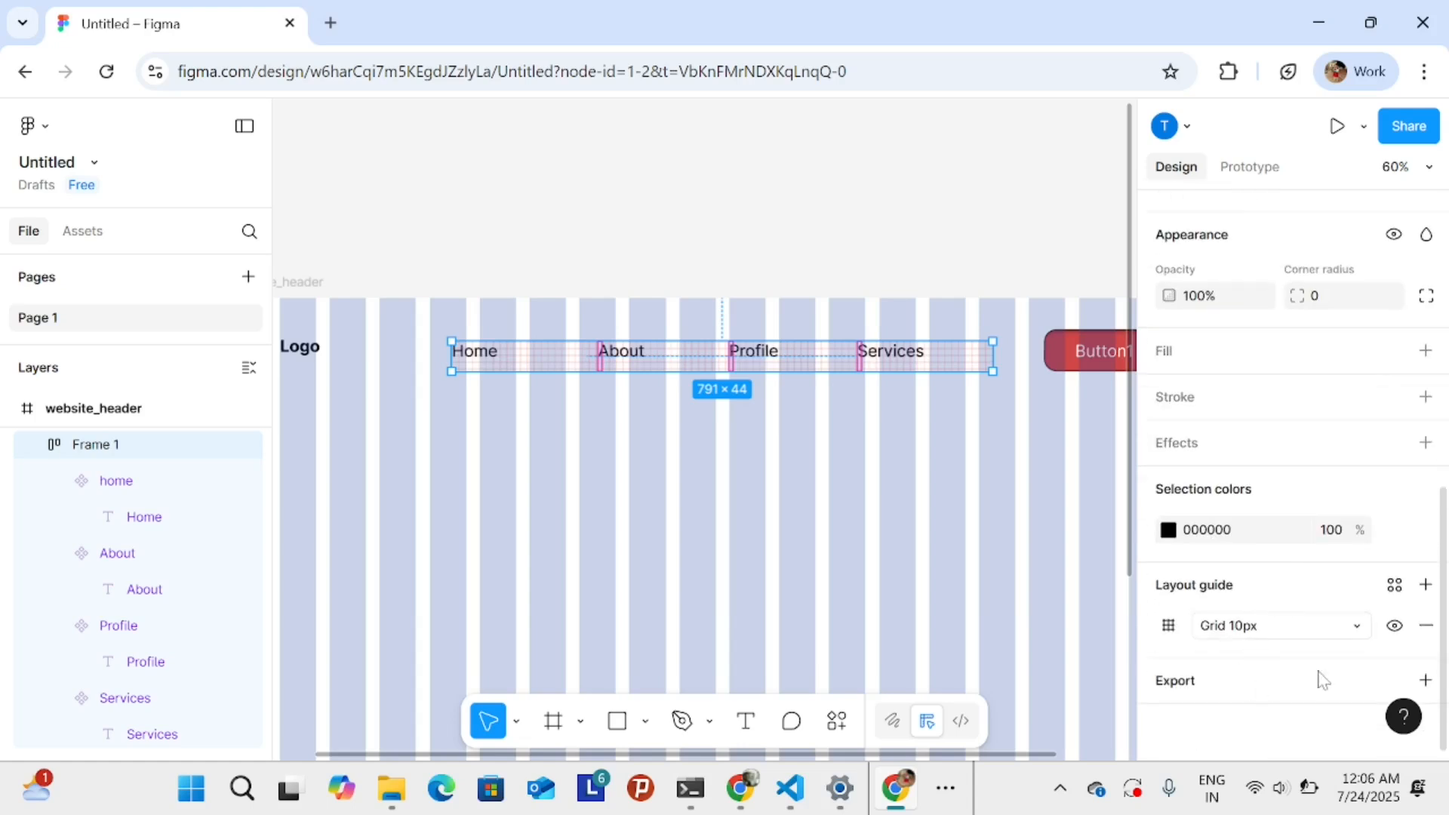
click(1426, 624)
click(559, 474)
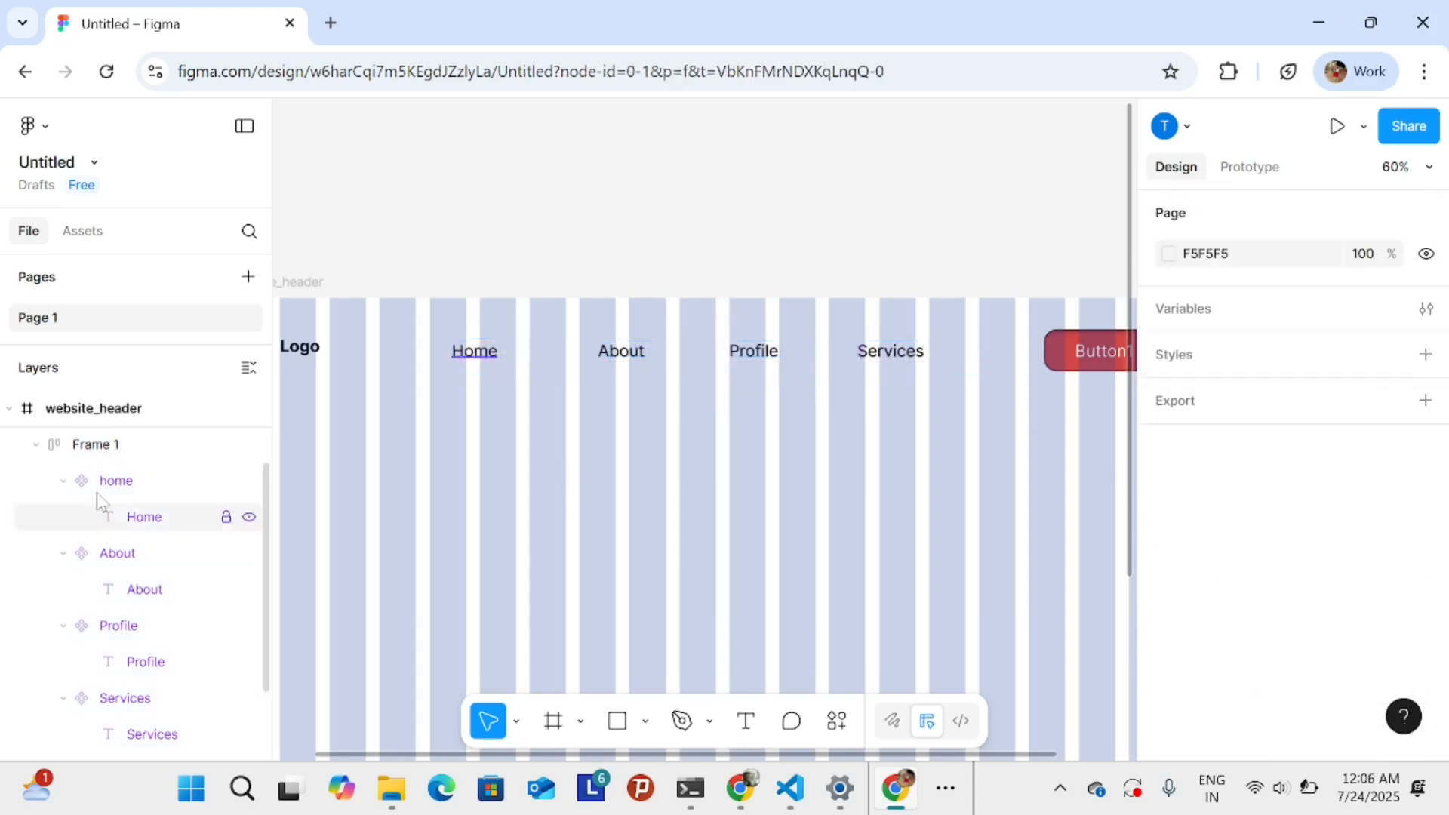
- Collapse the website_header layer and remove the frame's column layout guide
scroll(84, 470, up, 2)
click(70, 390)
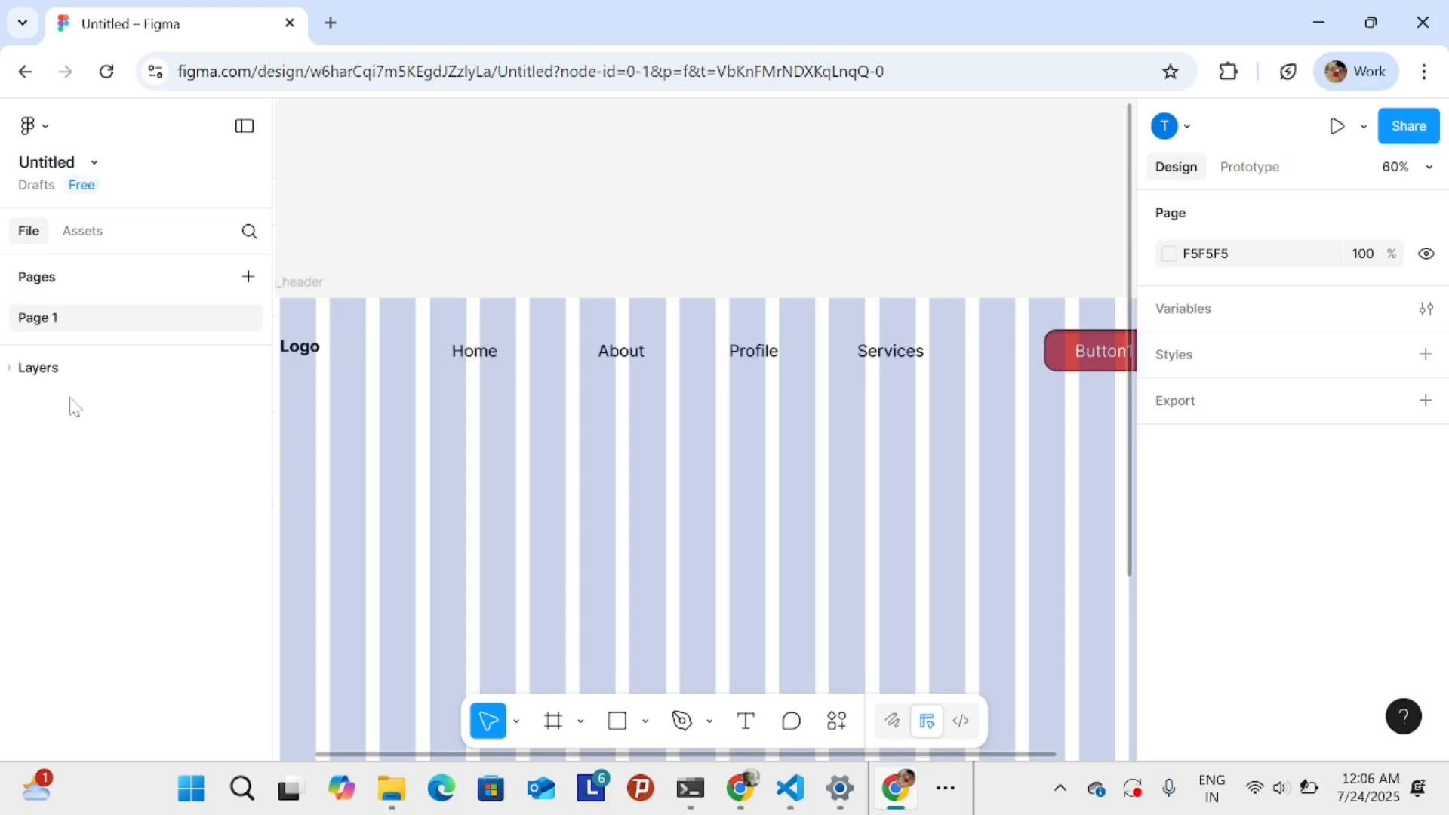
click(43, 377)
click(31, 408)
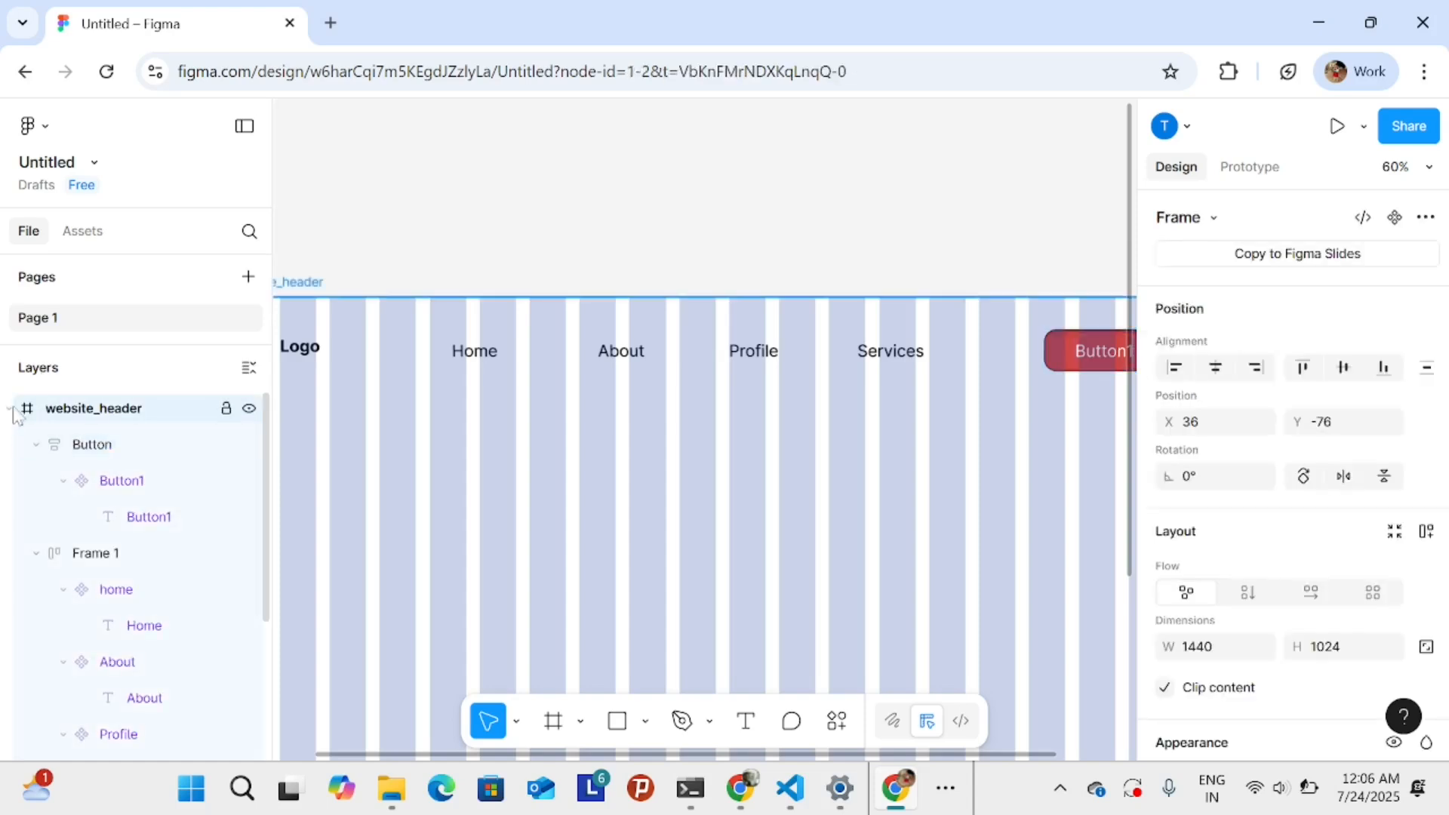
click(10, 408)
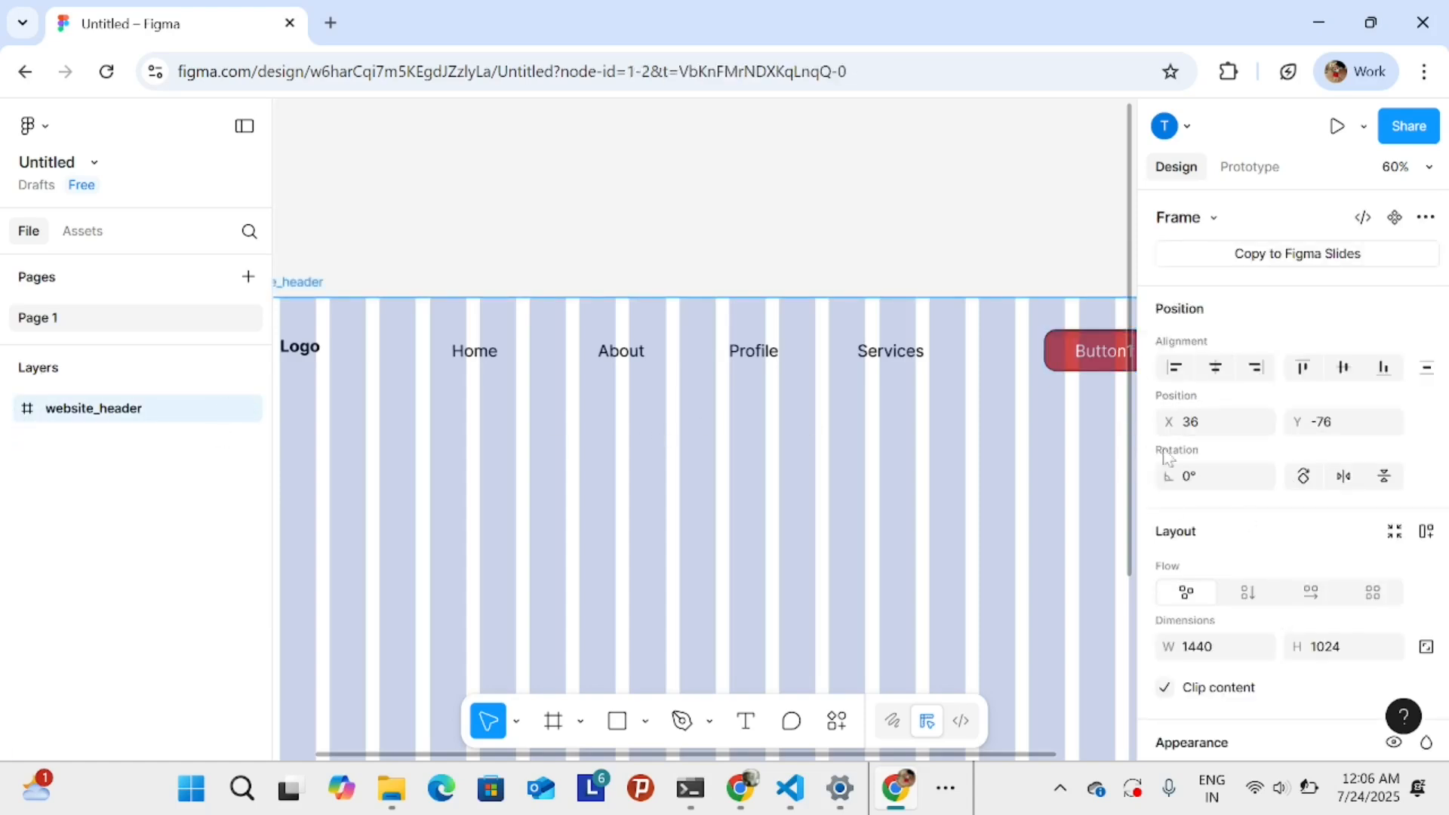
scroll(1289, 618, down, 3)
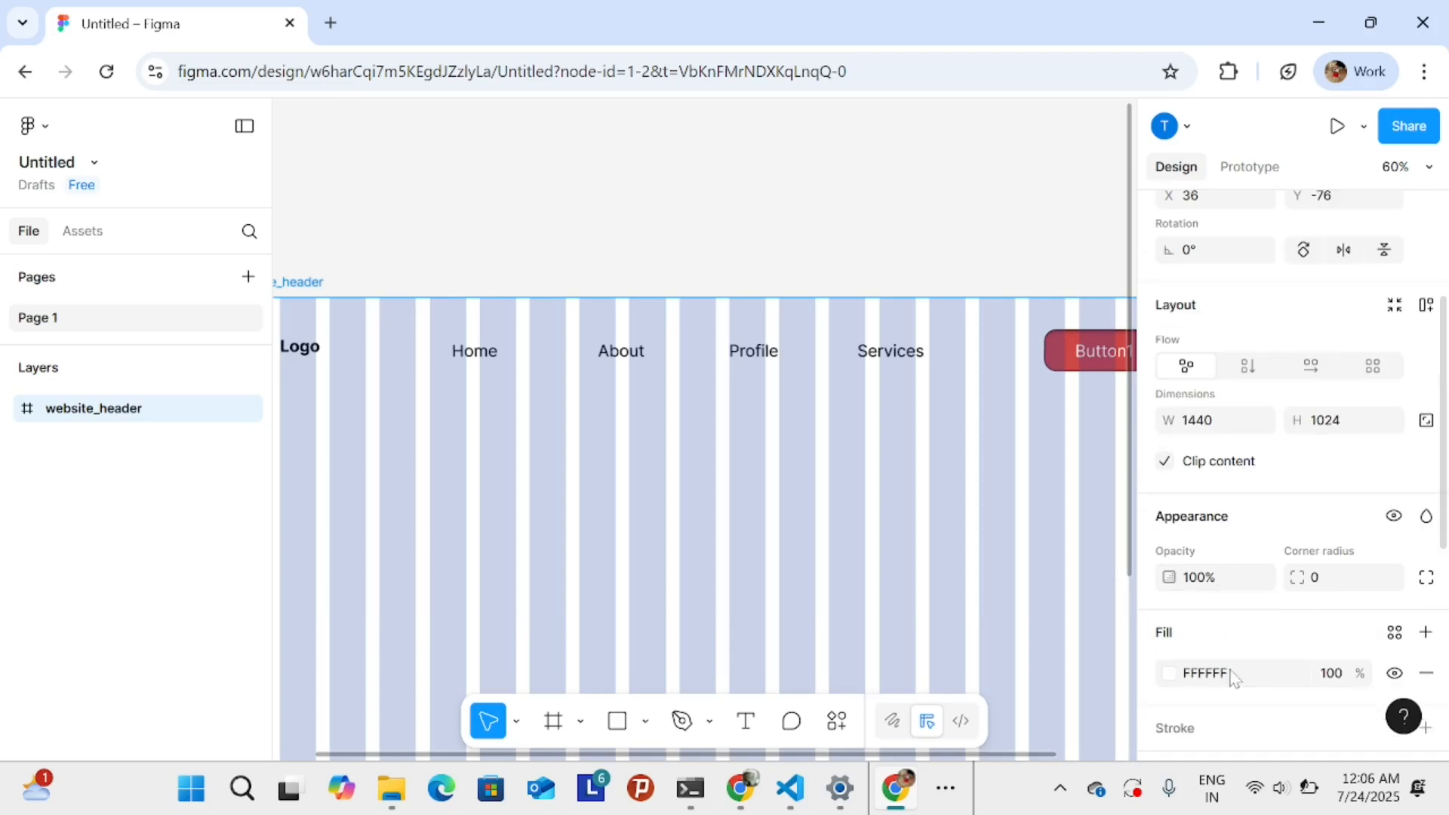
scroll(1232, 679, down, 6)
click(1425, 625)
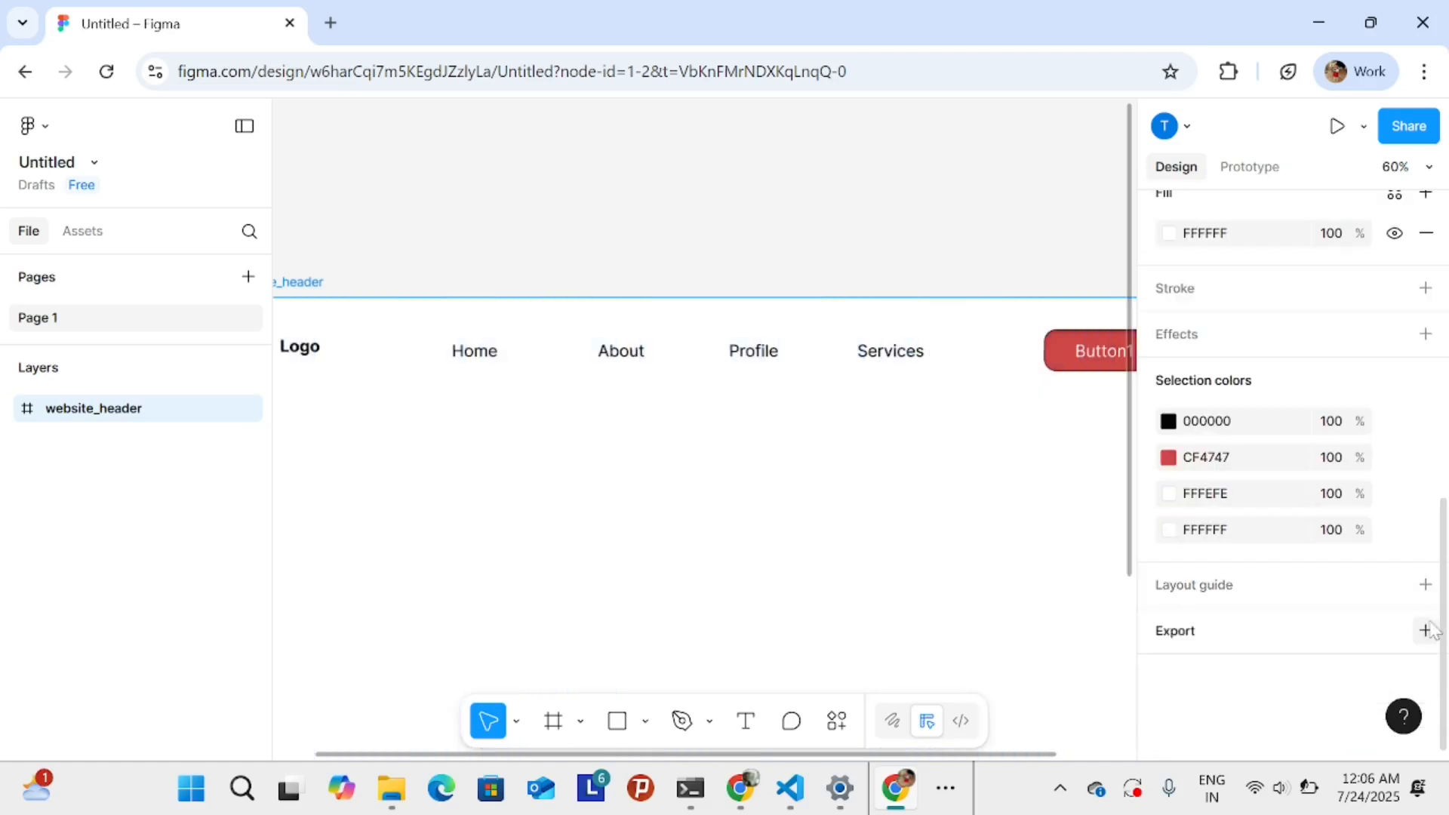
- Examine the alignment and spacing of the logo, menu items and button across the header without guides
scroll(837, 400, down, 5)
scroll(818, 388, up, 8)
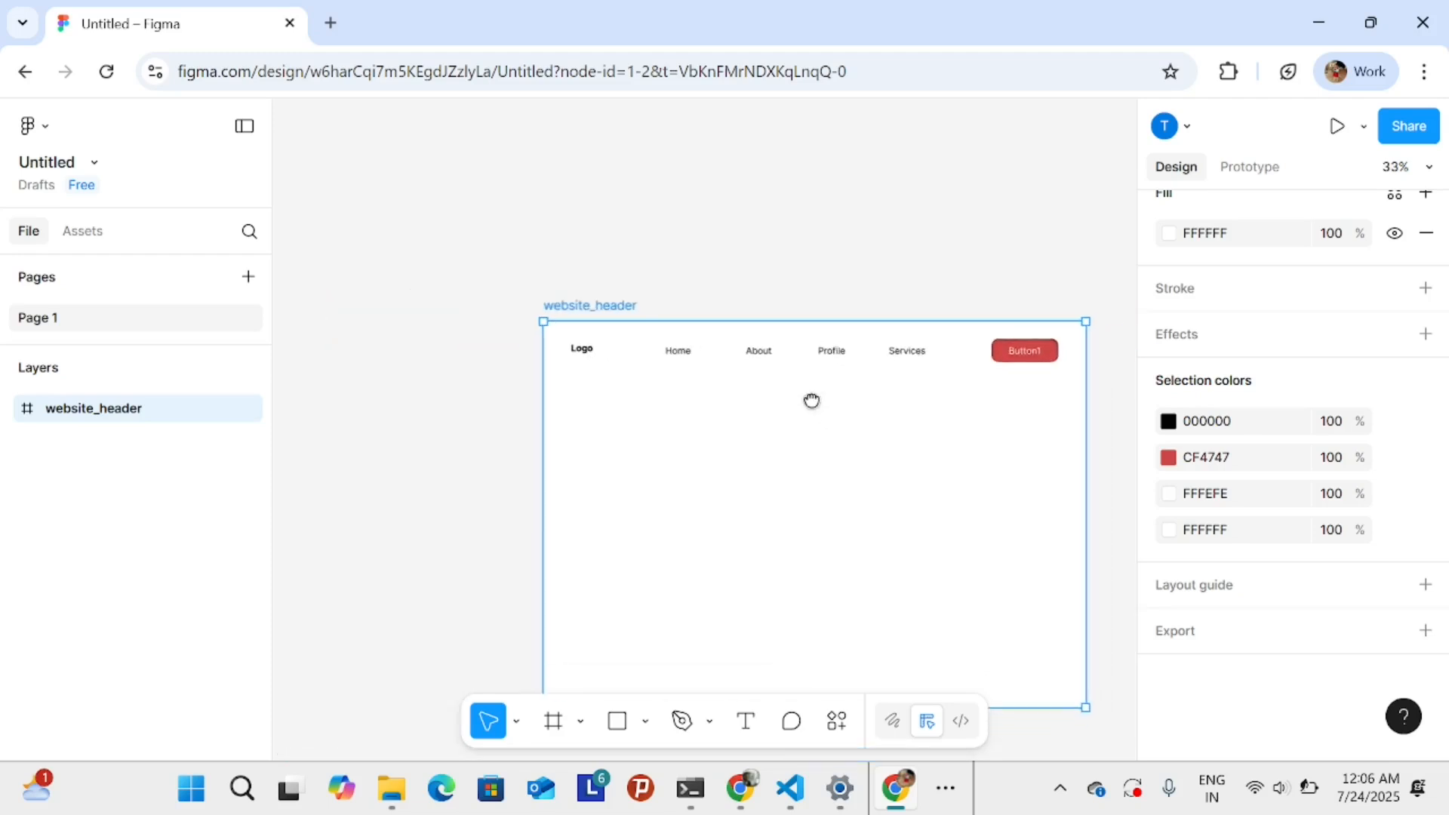
drag(810, 432, 578, 501)
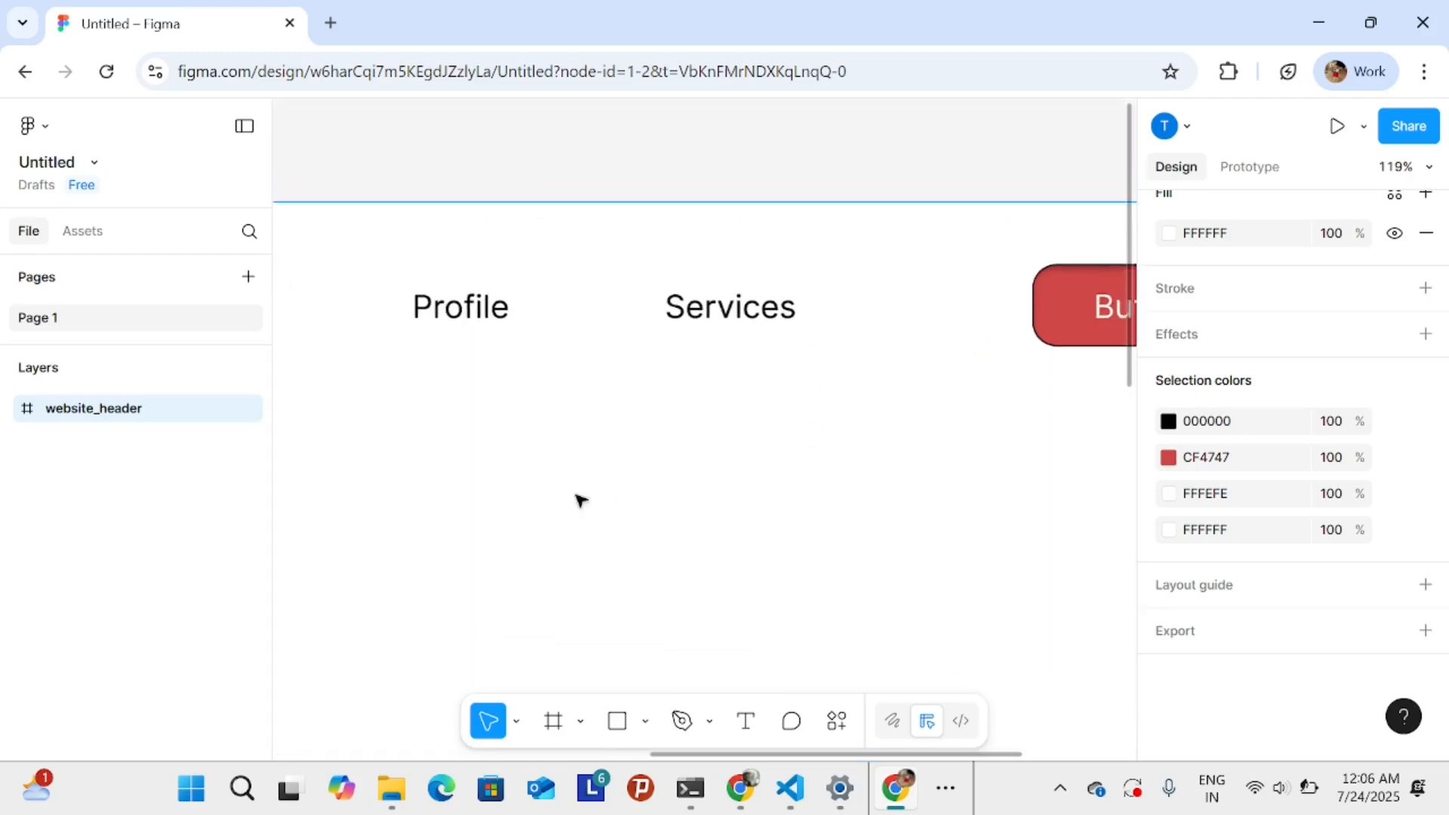
drag(744, 460, 466, 486)
scroll(465, 485, up, 1)
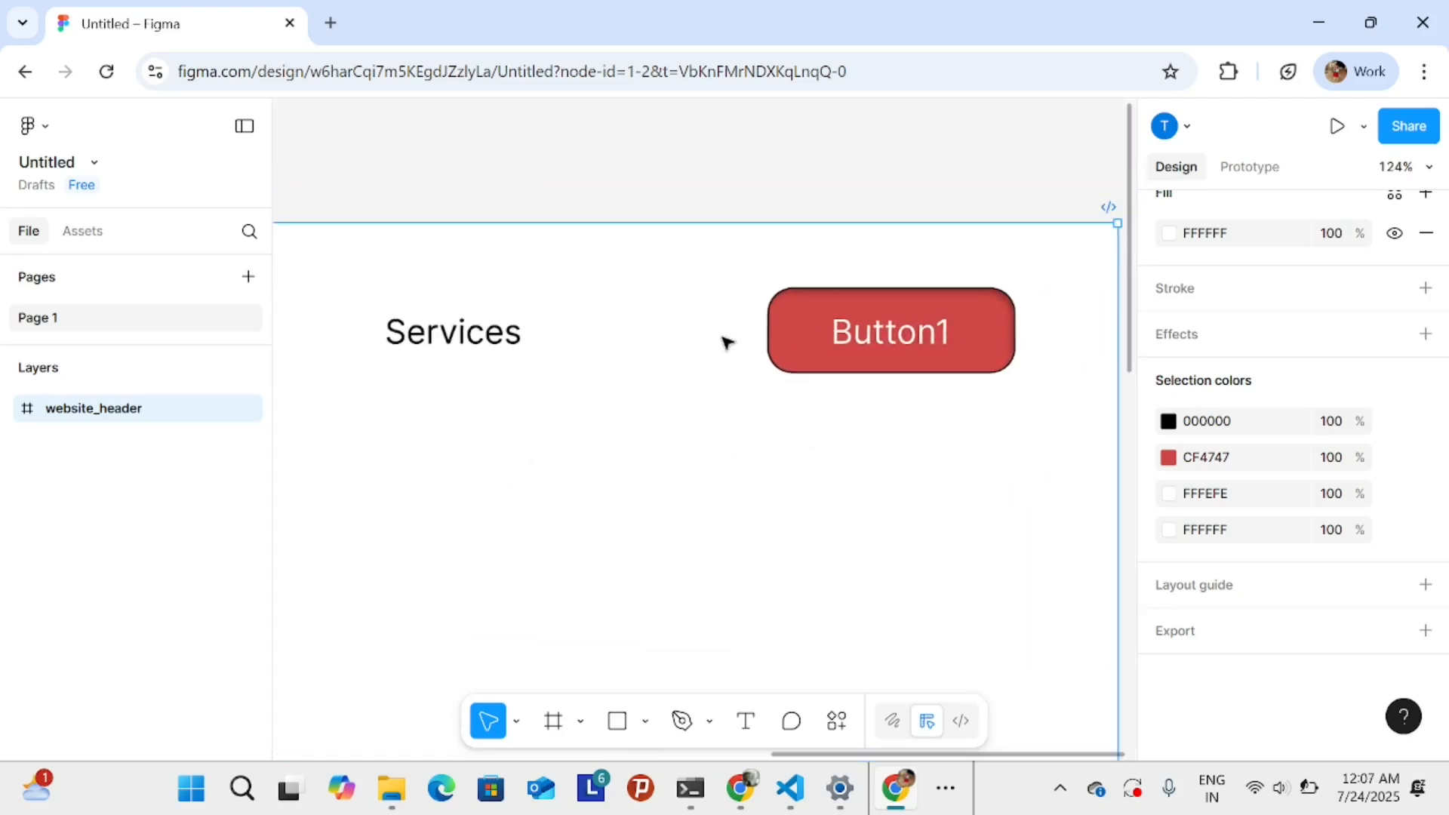
scroll(815, 413, down, 5)
scroll(814, 425, down, 3)
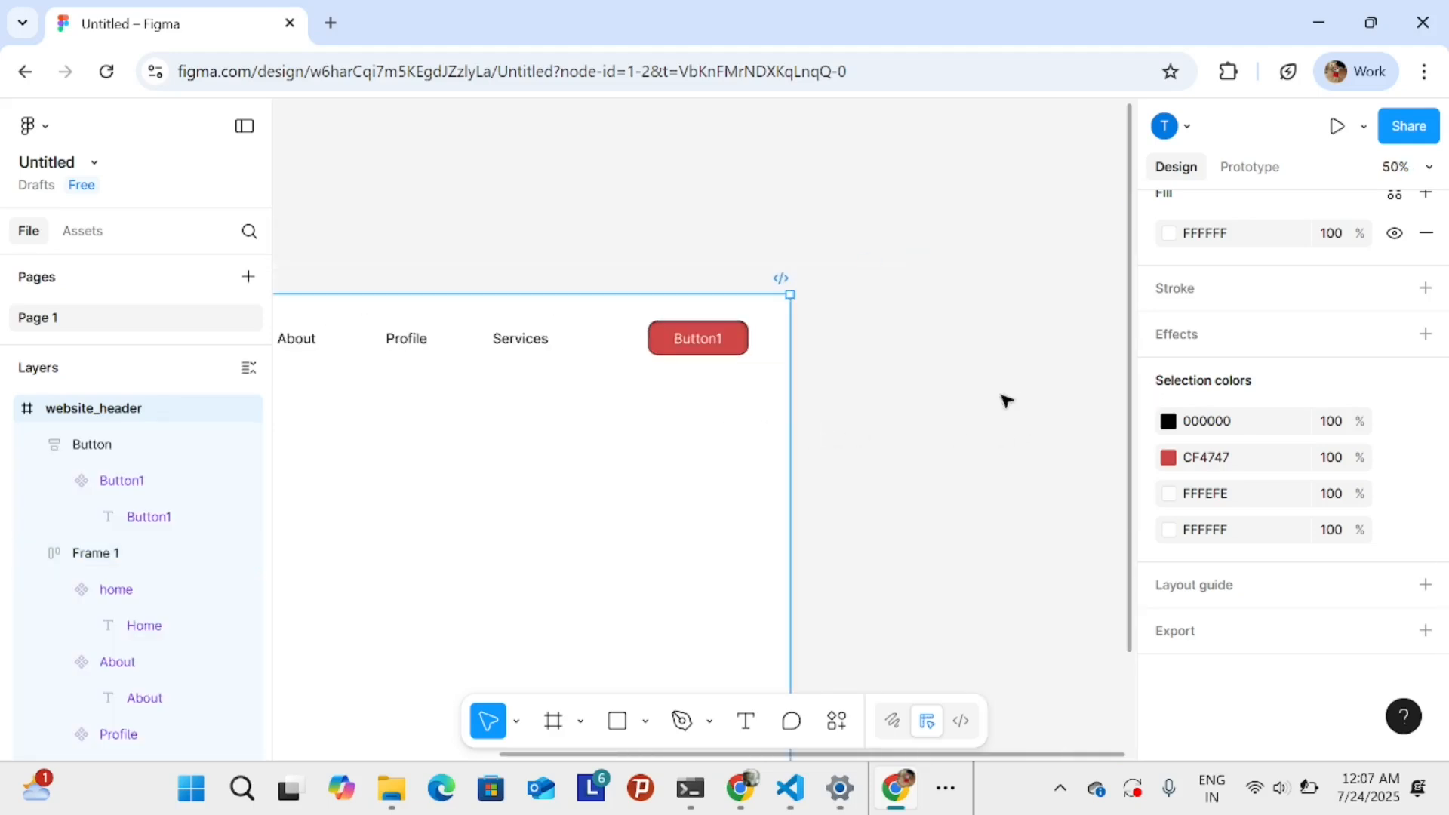
scroll(1006, 401, left, 5)
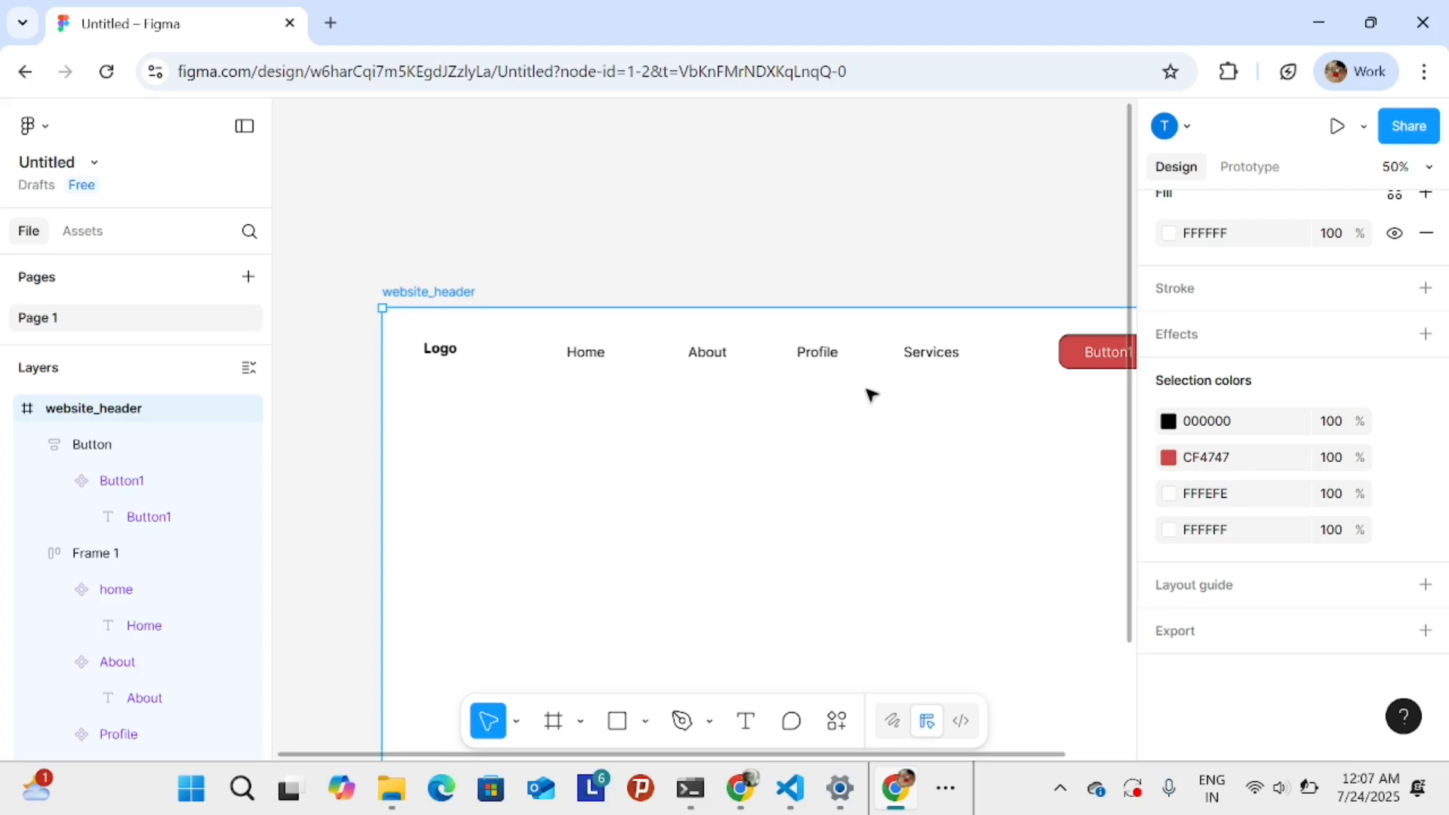
drag(870, 394, 805, 378)
- Draw a full-width frame of about 1440 × 98 around the logo, menu and button, and collapse its layer
click(423, 336)
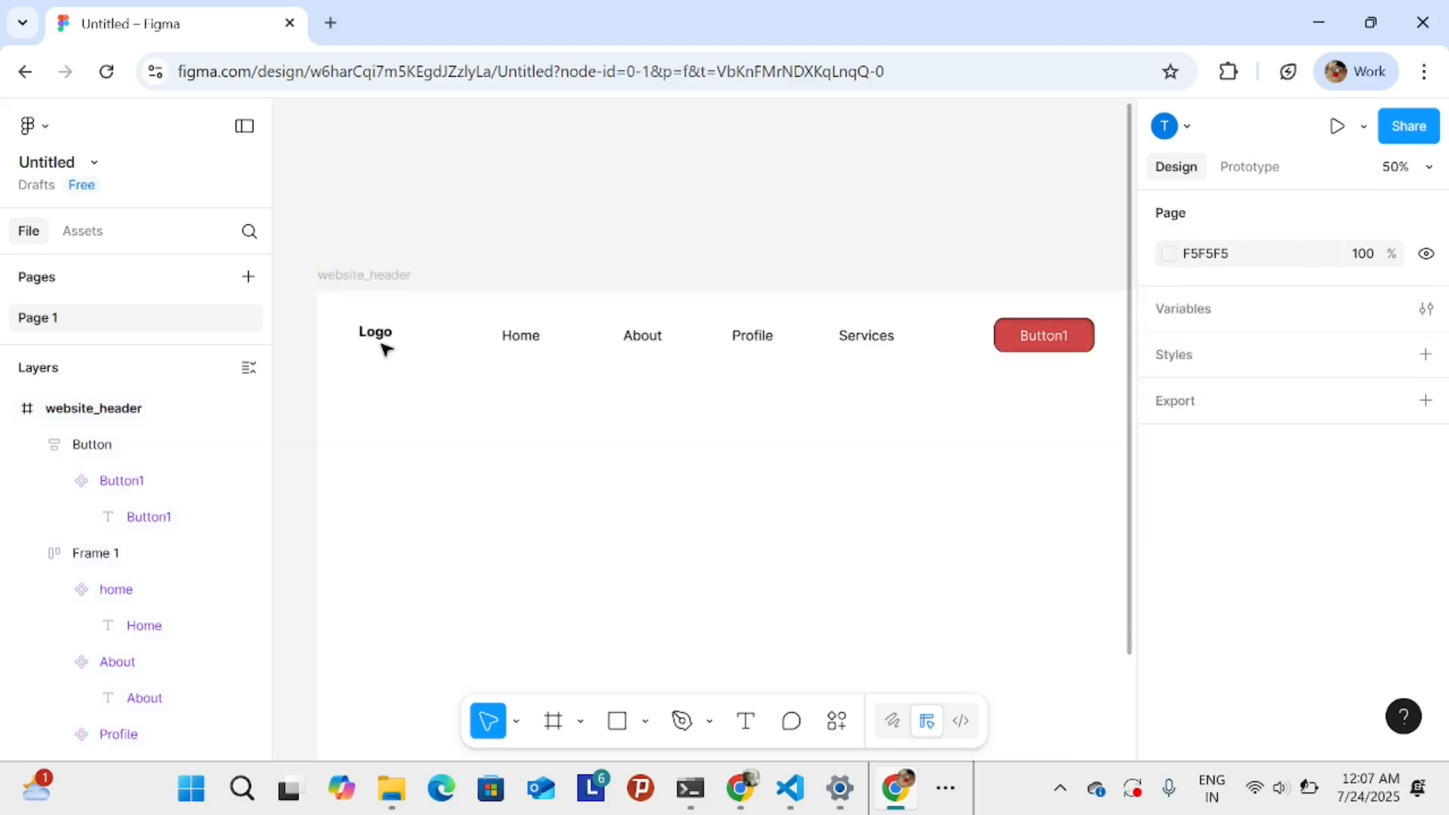
click(552, 729)
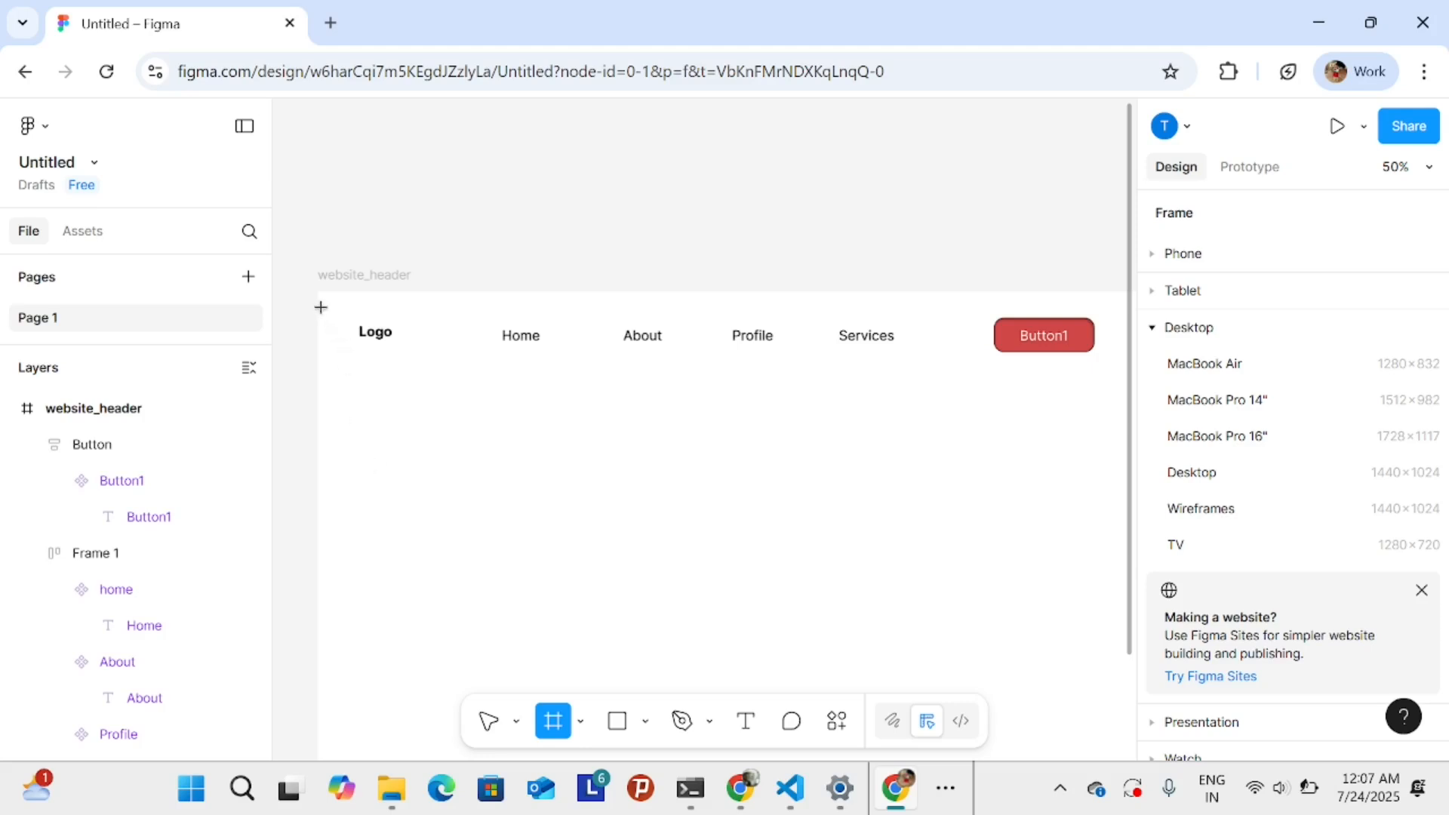
drag(313, 306, 883, 360)
scroll(994, 372, left, 5)
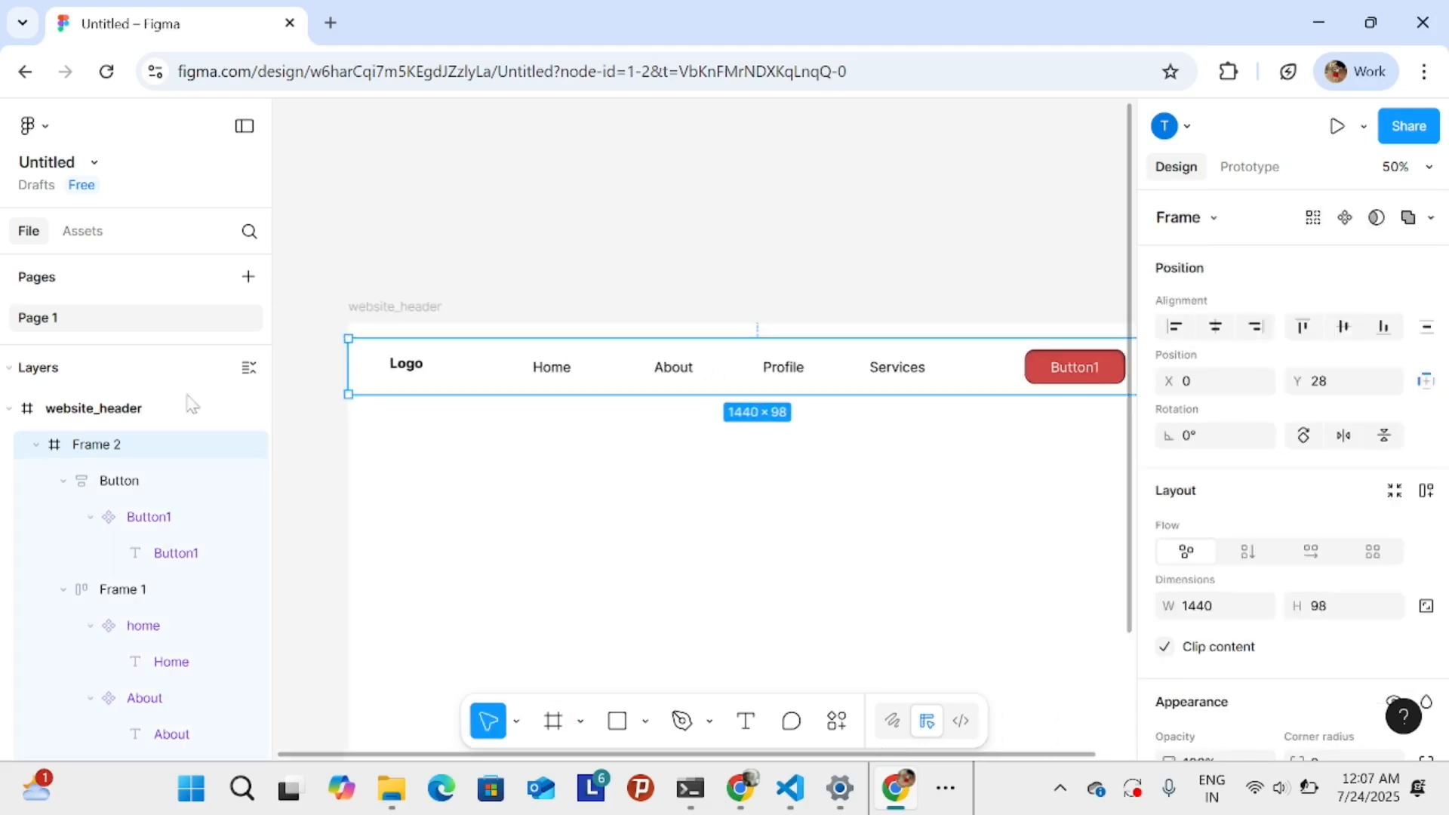
click(37, 447)
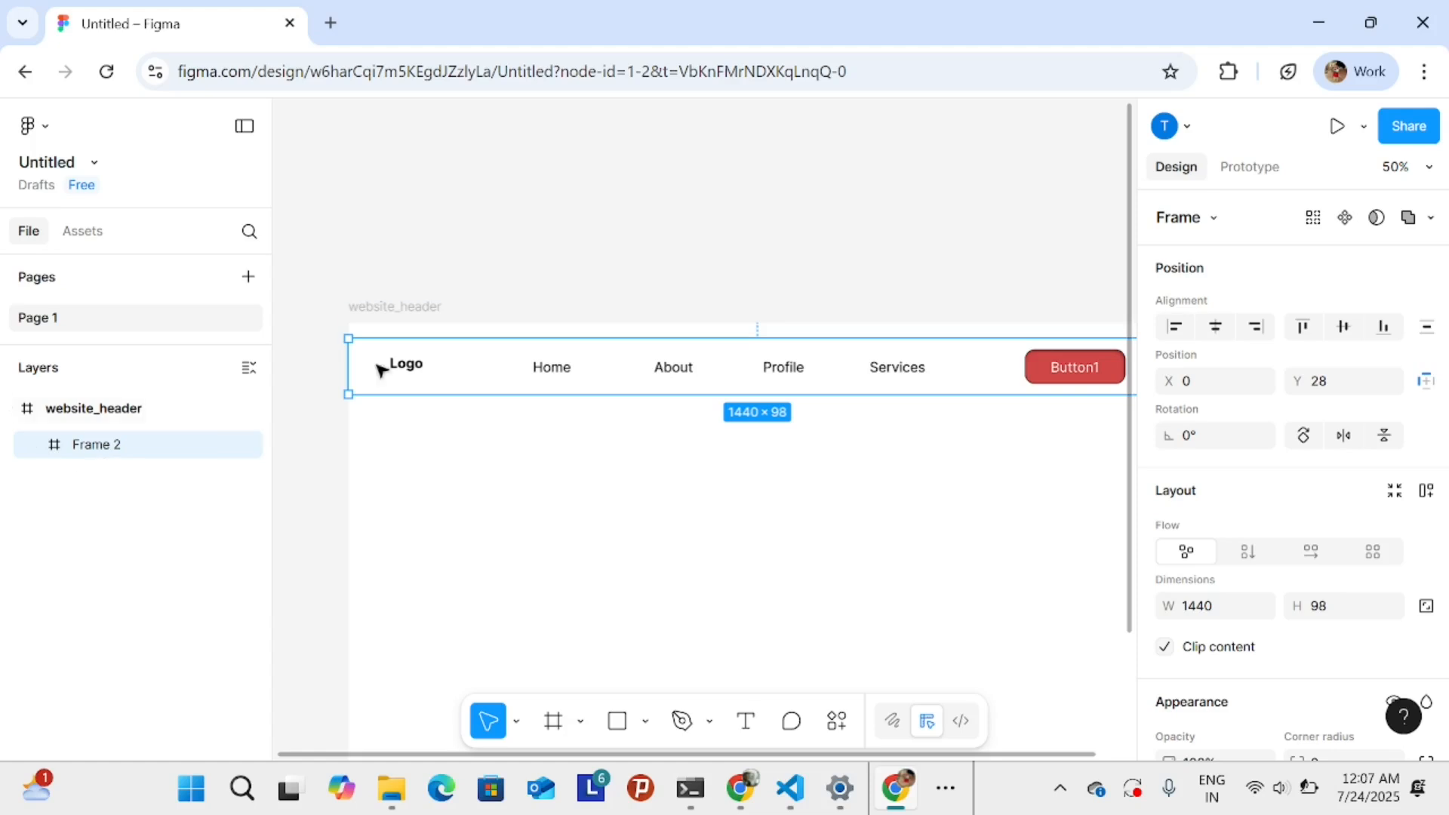
click(37, 447)
click(36, 447)
- Add a solid light cyan-blue fill to the new frame enclosing the logo, menu and button
drag(891, 519, 654, 508)
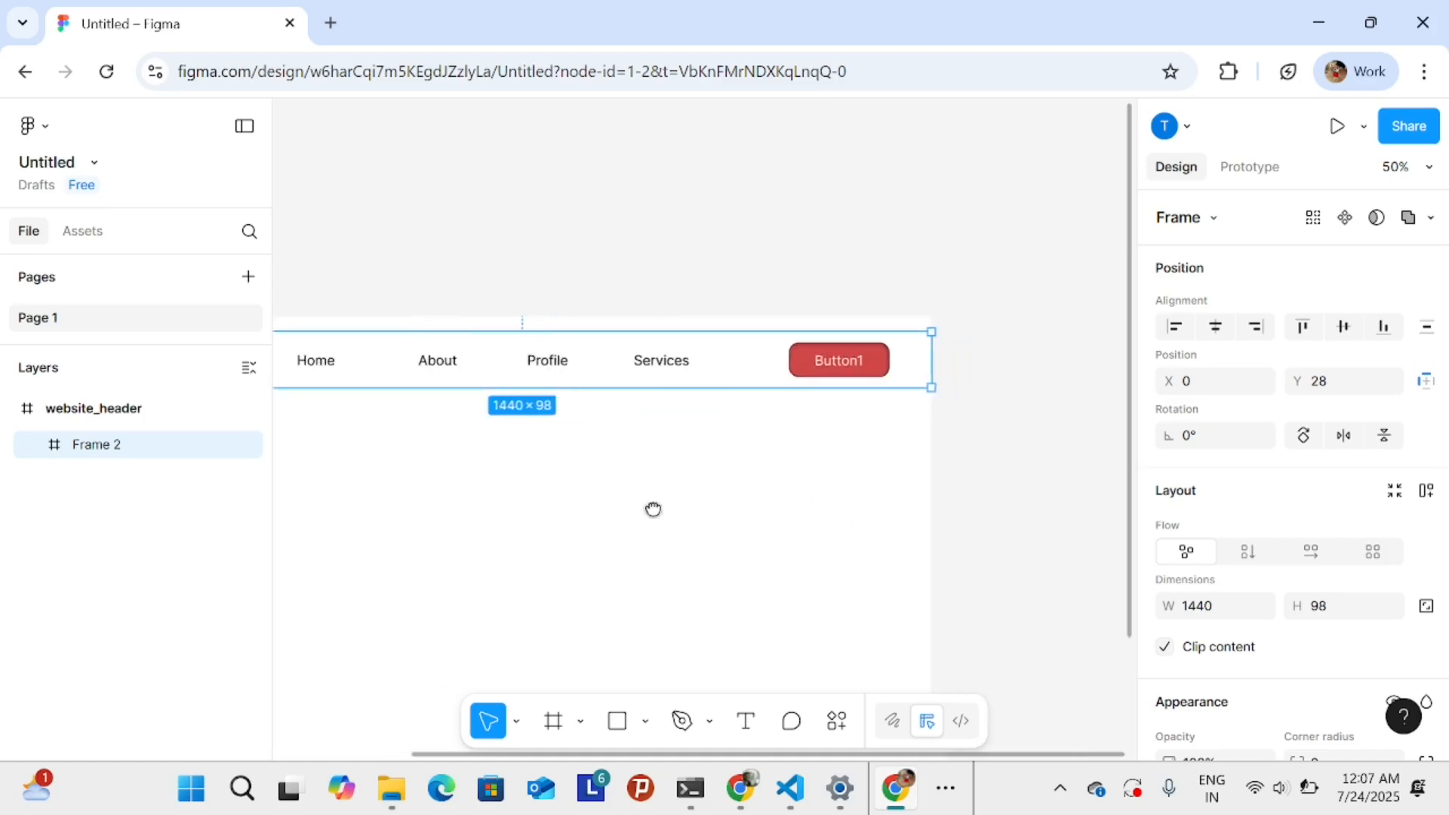
scroll(1287, 550, down, 6)
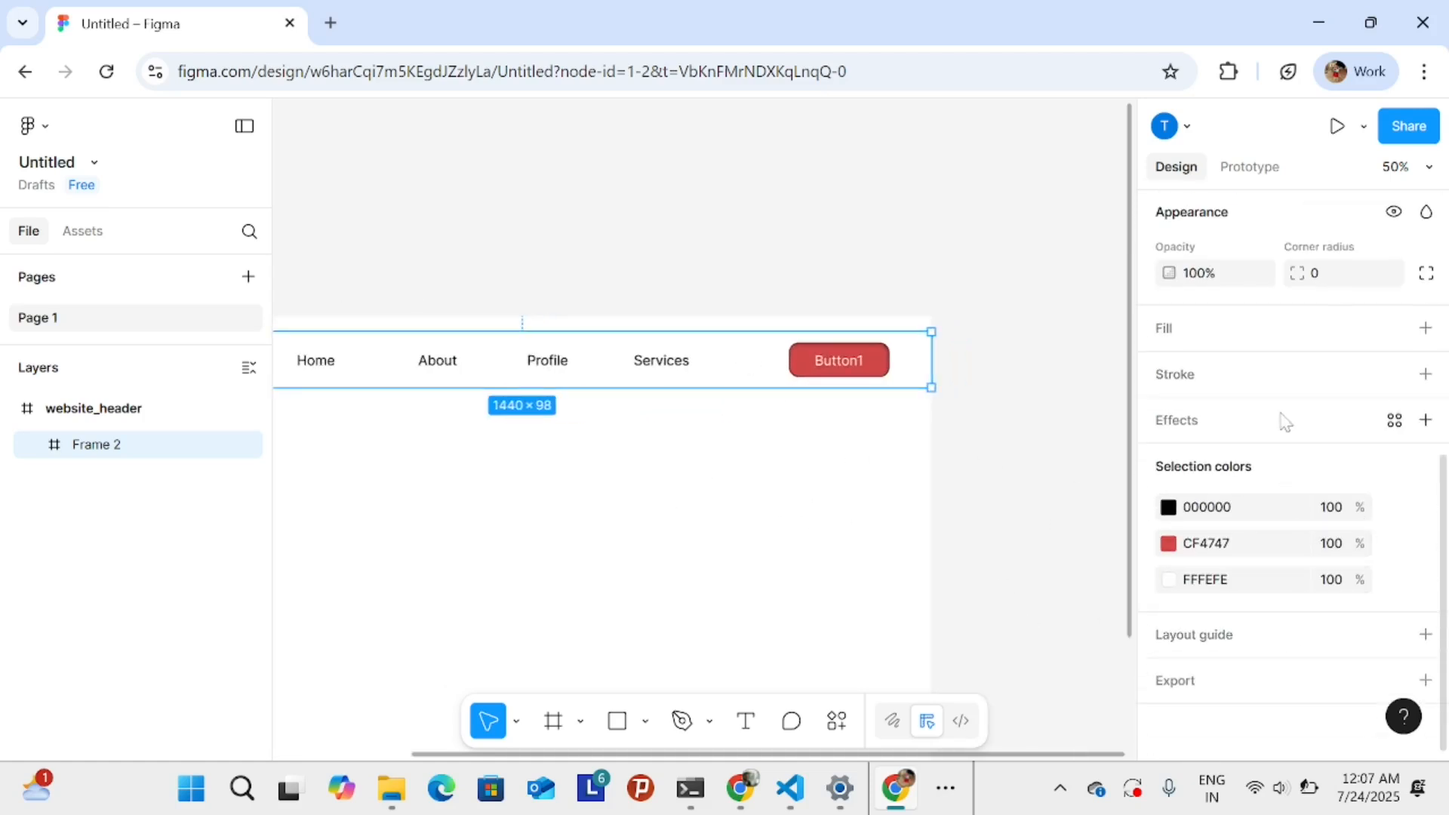
click(1424, 327)
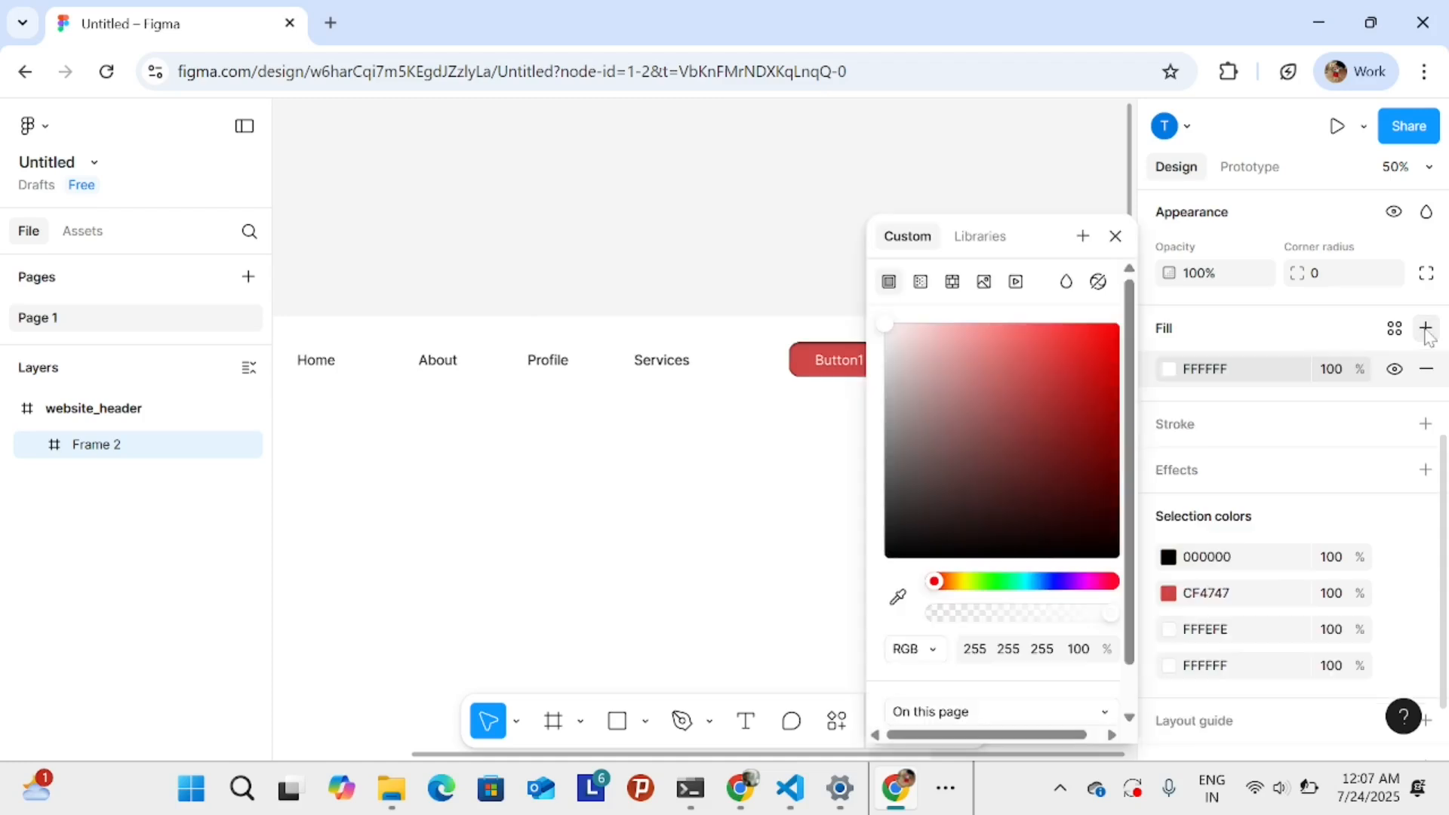
click(1003, 341)
click(1038, 581)
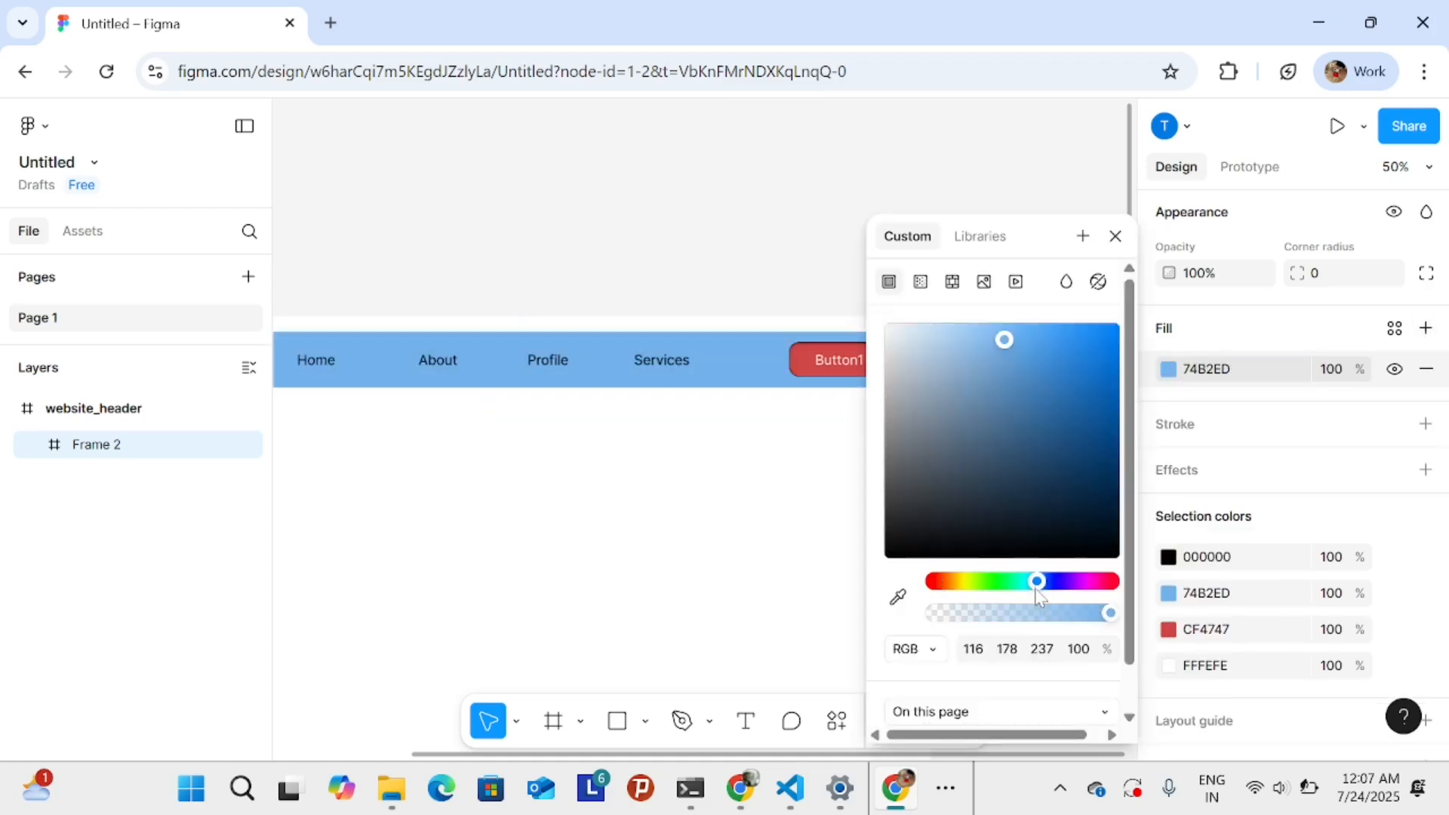
drag(1034, 585, 1021, 582)
click(793, 142)
- Narrow the properties sidebar, then minimize the interface to view the whole coloured header bar
drag(852, 476, 1117, 501)
drag(970, 520, 914, 508)
scroll(914, 508, down, 3)
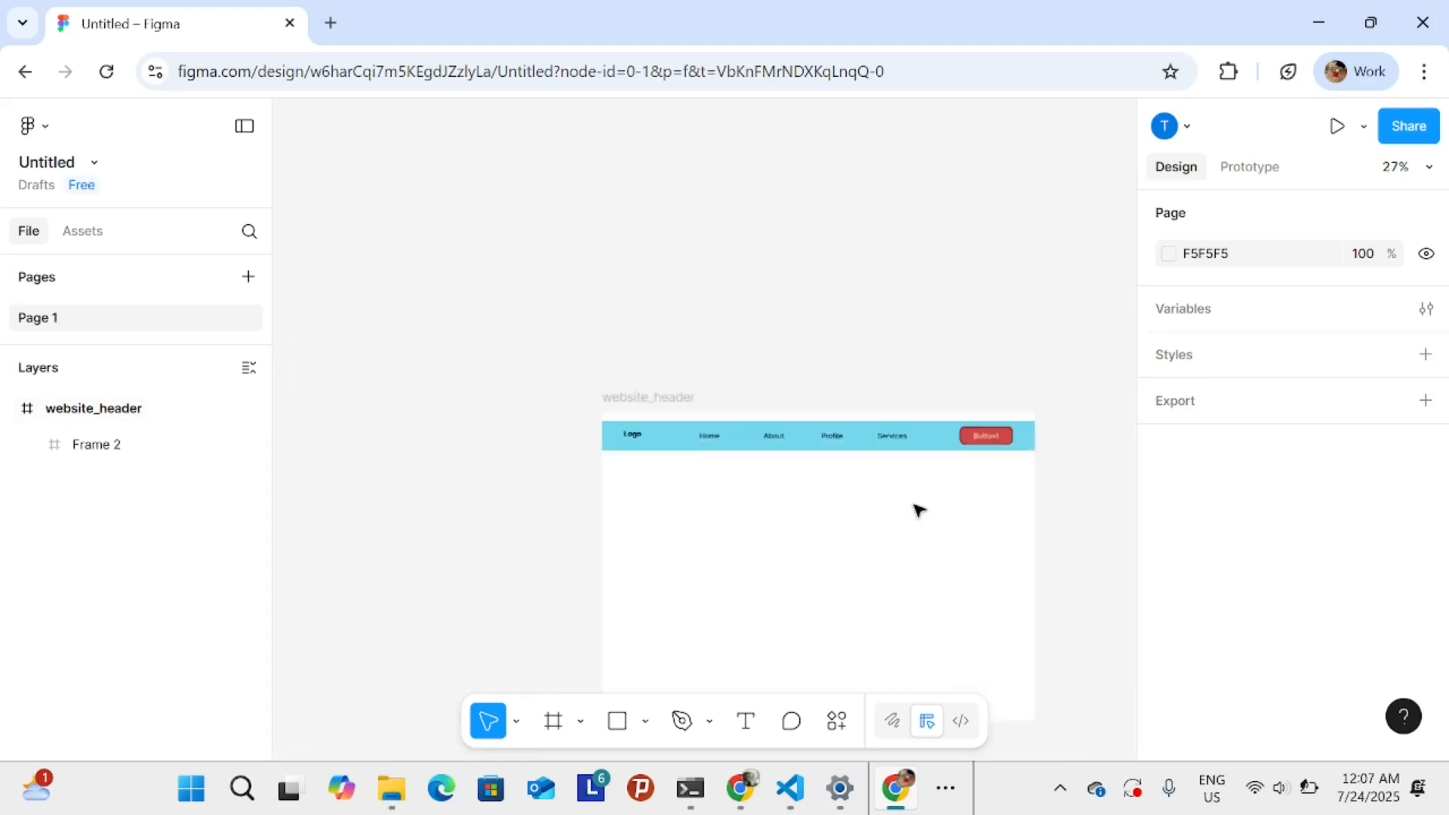
scroll(913, 508, up, 4)
scroll(916, 514, down, 3)
scroll(923, 389, up, 5)
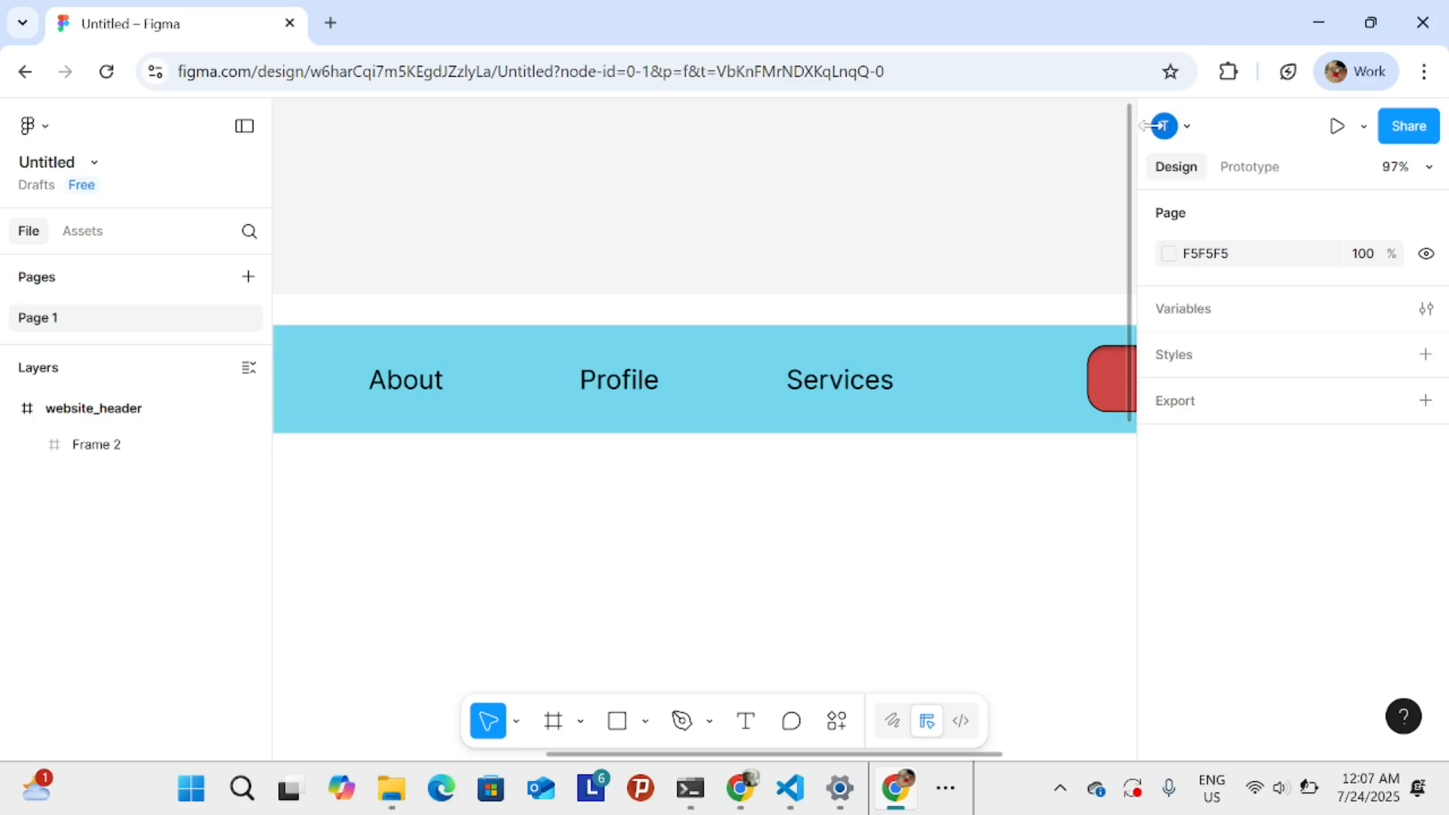
drag(1144, 126, 1183, 125)
scroll(1029, 184, down, 3)
scroll(1029, 200, up, 2)
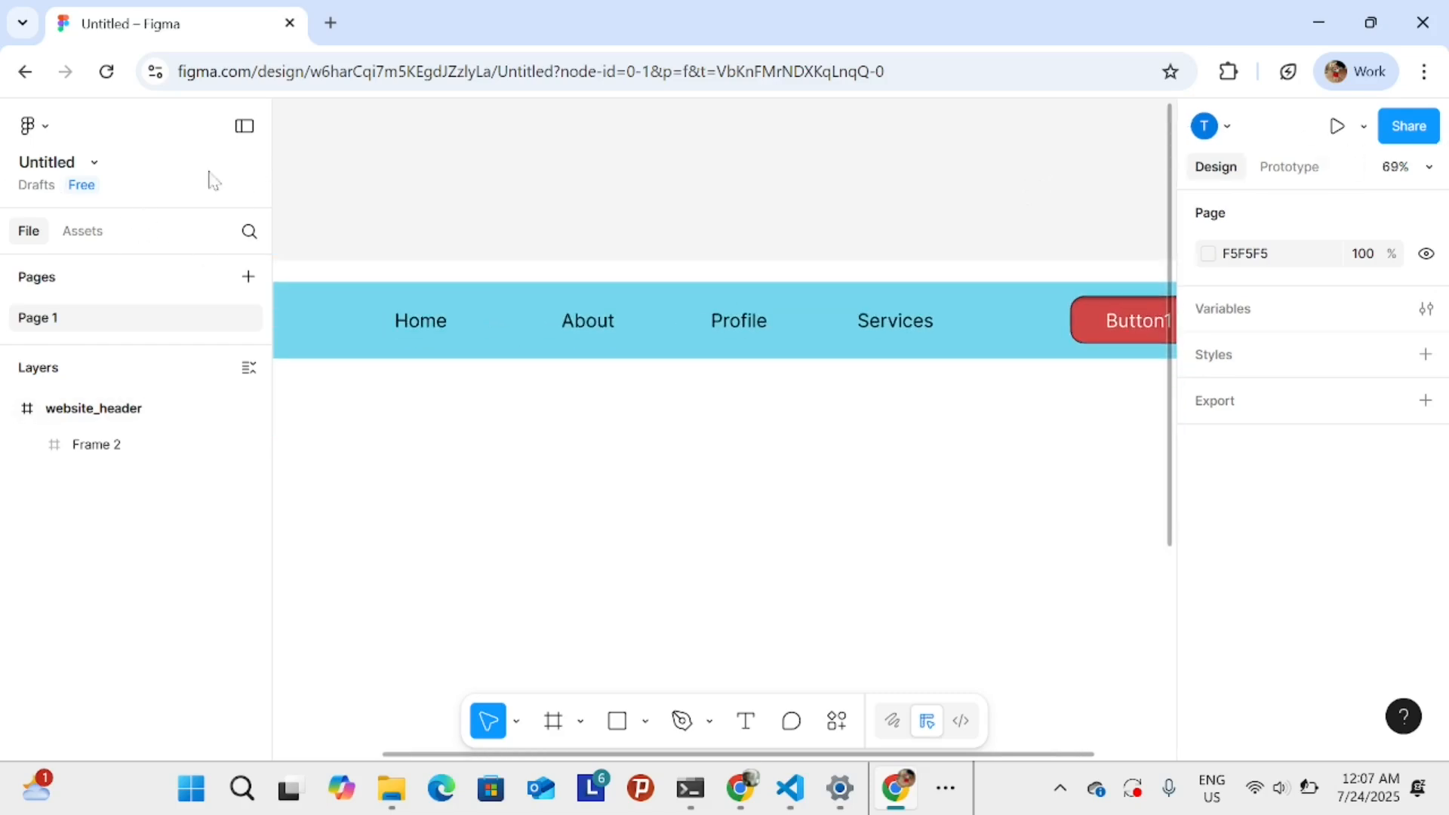
click(245, 125)
scroll(728, 473, down, 1)
drag(729, 472, 691, 468)
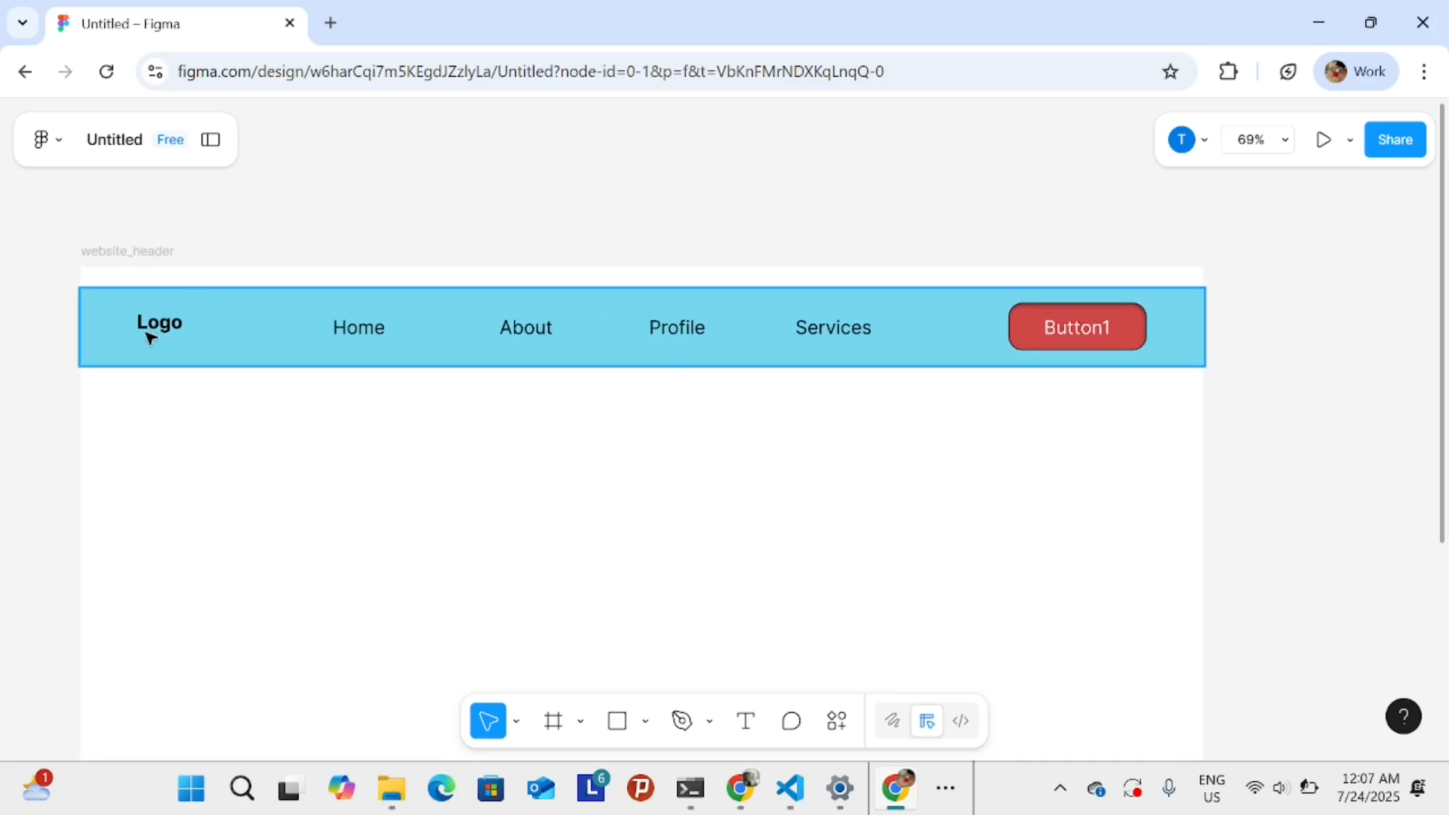
- Increase the height of the blue header bar frame to 102
click(234, 339)
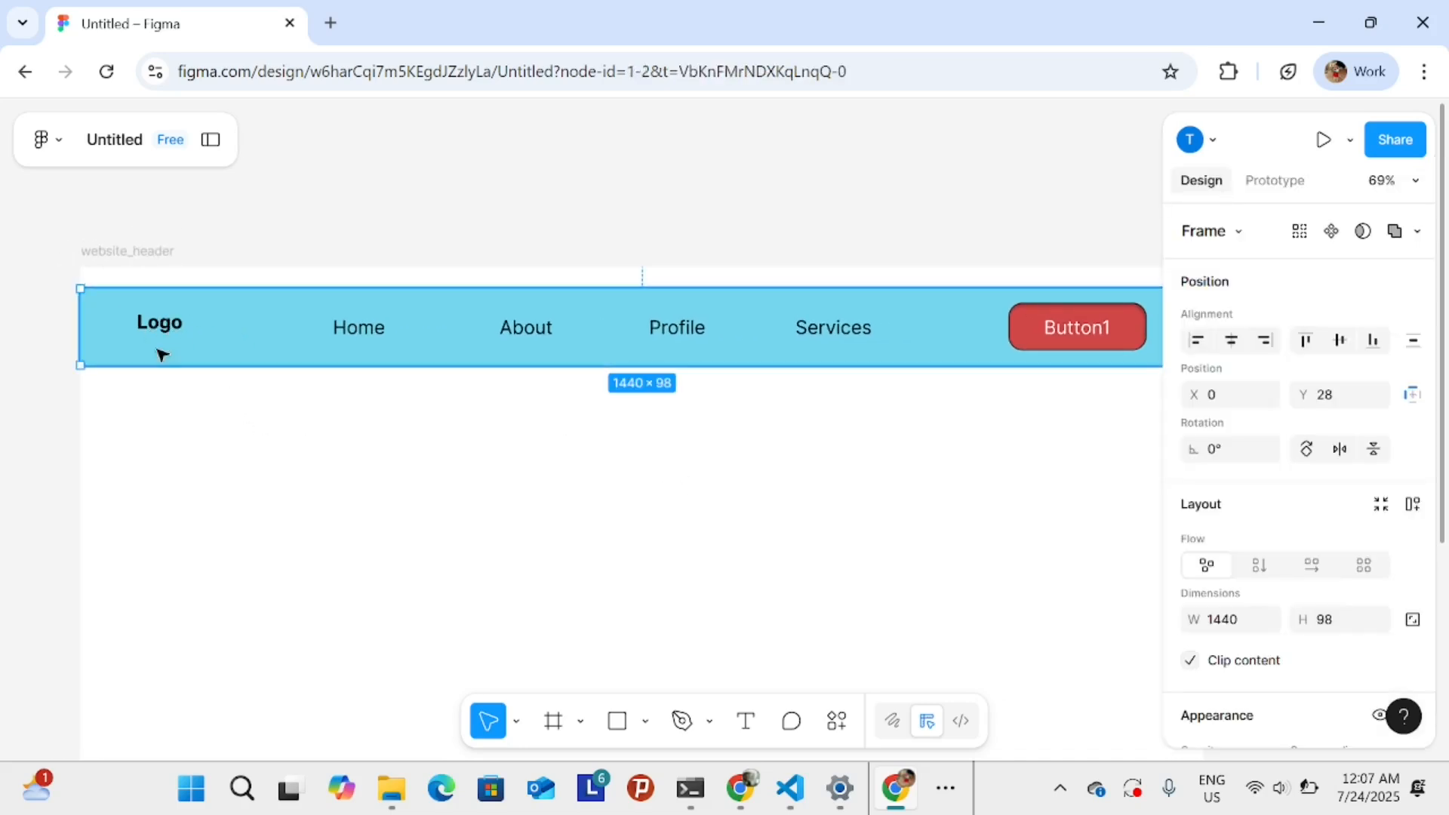
mouse_move(156, 366)
mouse_down()
mouse_move(163, 341)
mouse_move(161, 368)
mouse_up()
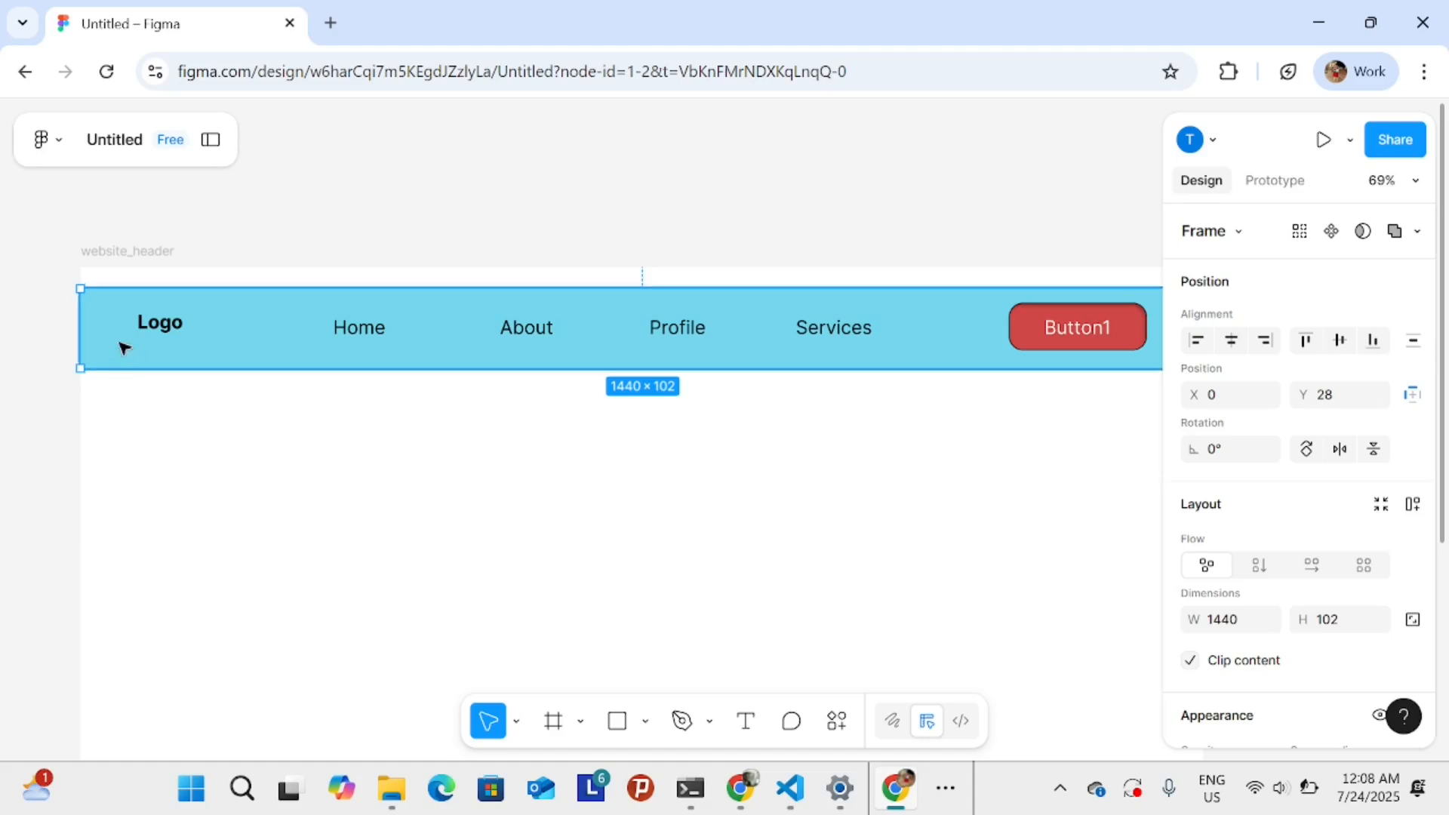
- Move the Logo text slightly down and to the left so it lines up with the menu items
click(166, 326)
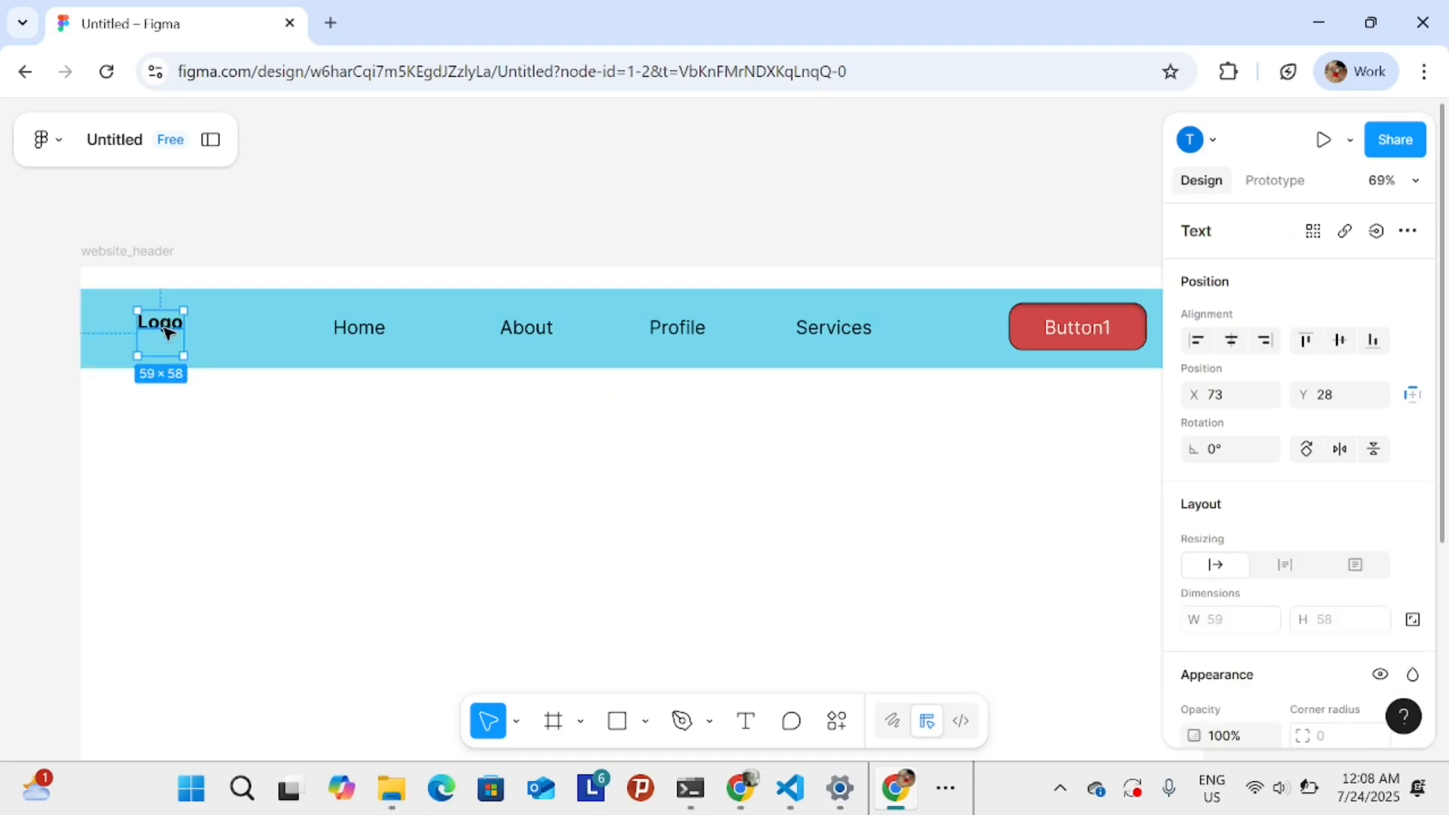
drag(183, 355, 190, 336)
click(203, 363)
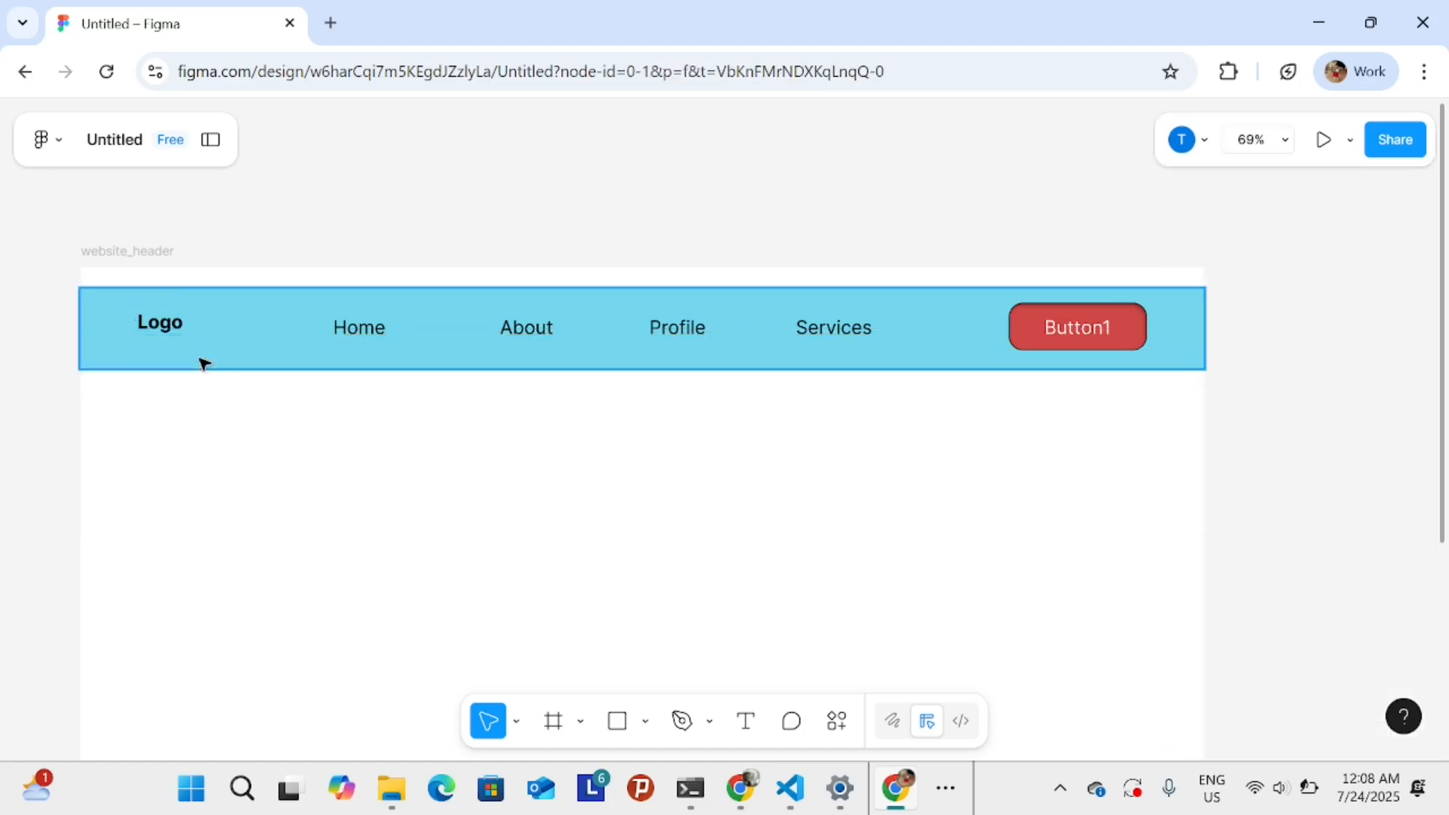
click(169, 323)
double_click(164, 326)
mouse_move(165, 334)
mouse_down()
mouse_move(155, 345)
mouse_move(157, 329)
mouse_up()
click(224, 438)
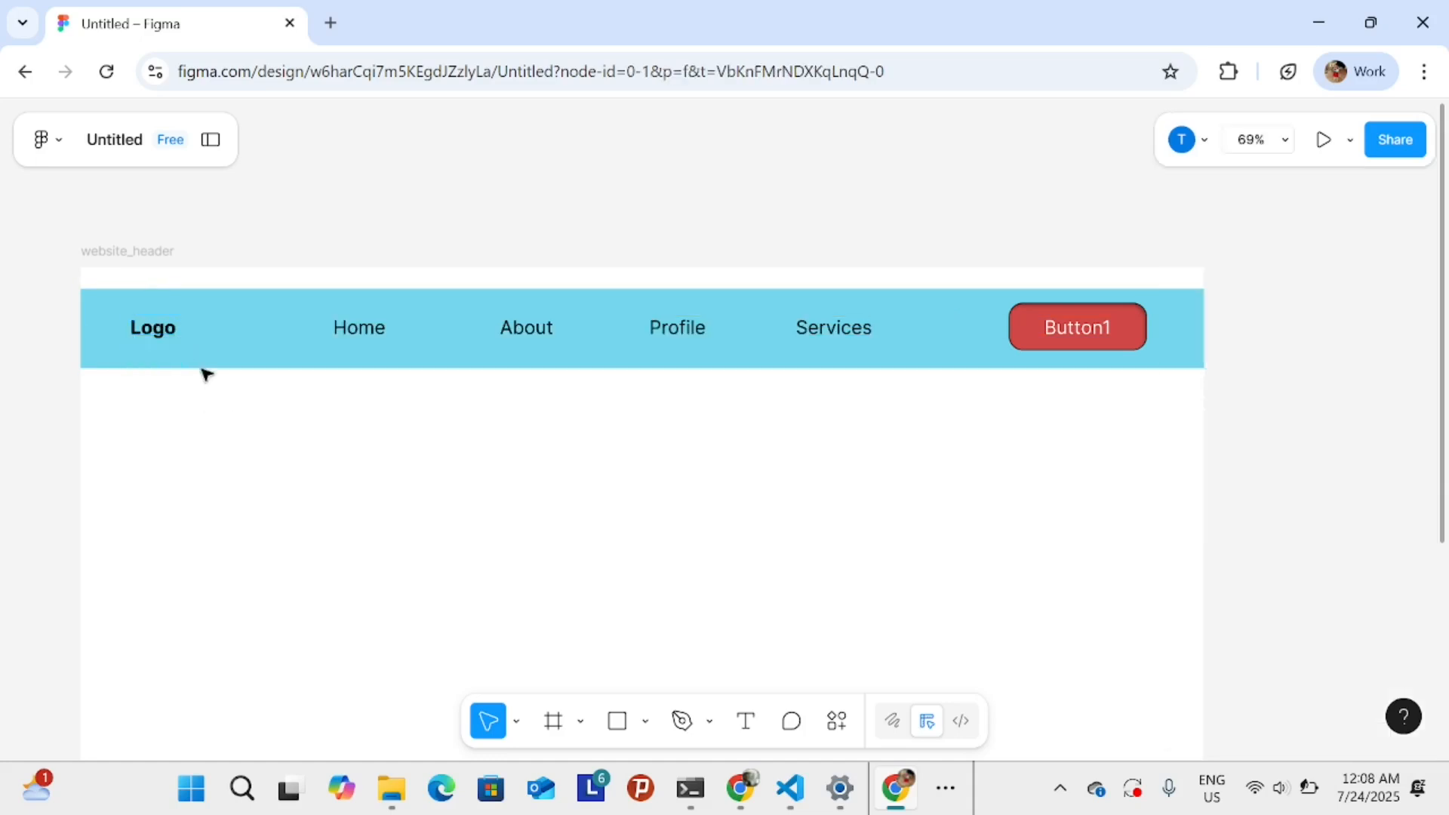
- Inspect the finished header bar up close, from the logo through the menu items to the button
scroll(207, 372, up, 2)
scroll(285, 465, up, 5)
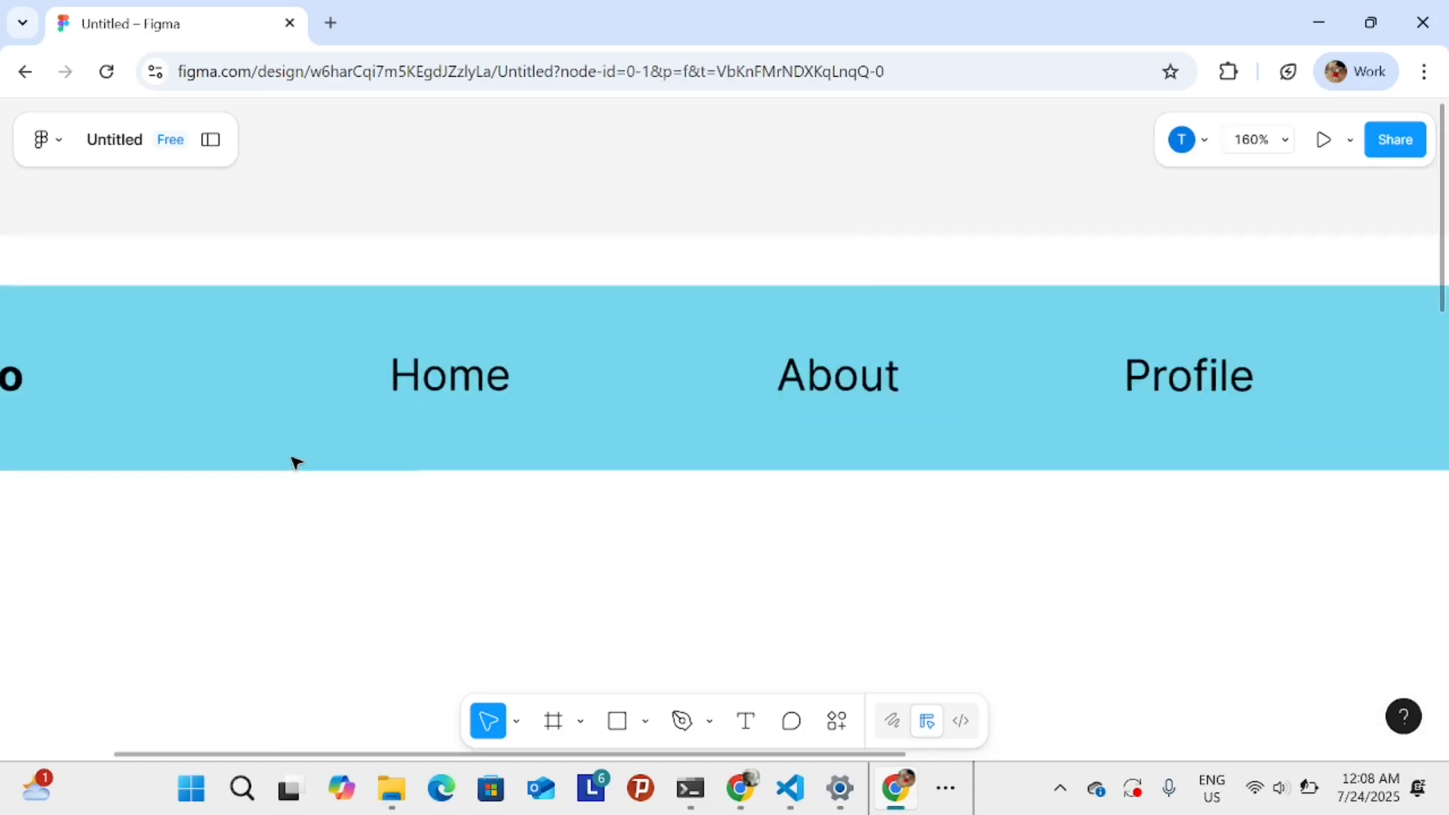
scroll(291, 462, left, 5)
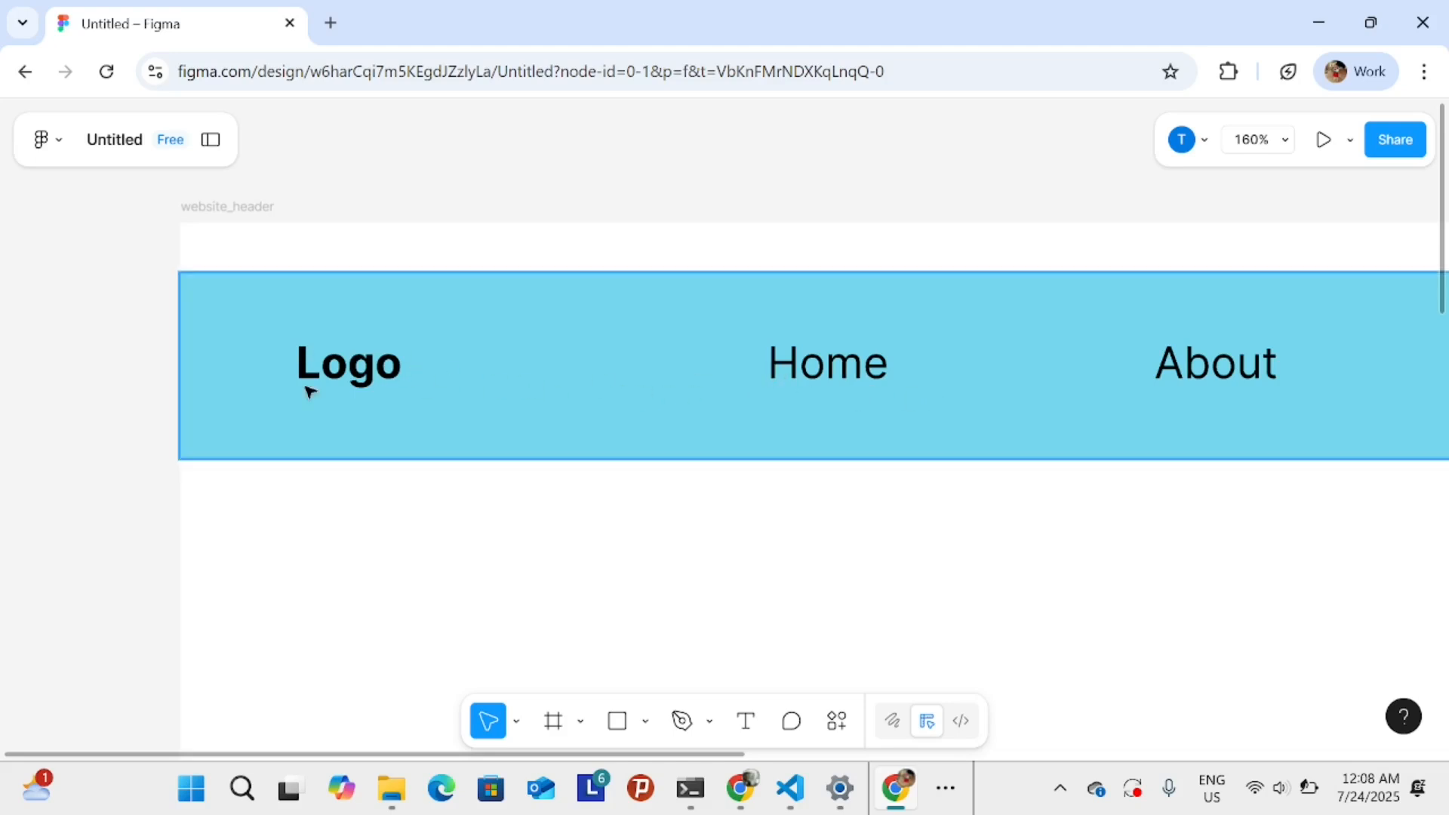
scroll(292, 414, right, 5)
scroll(883, 420, right, 6)
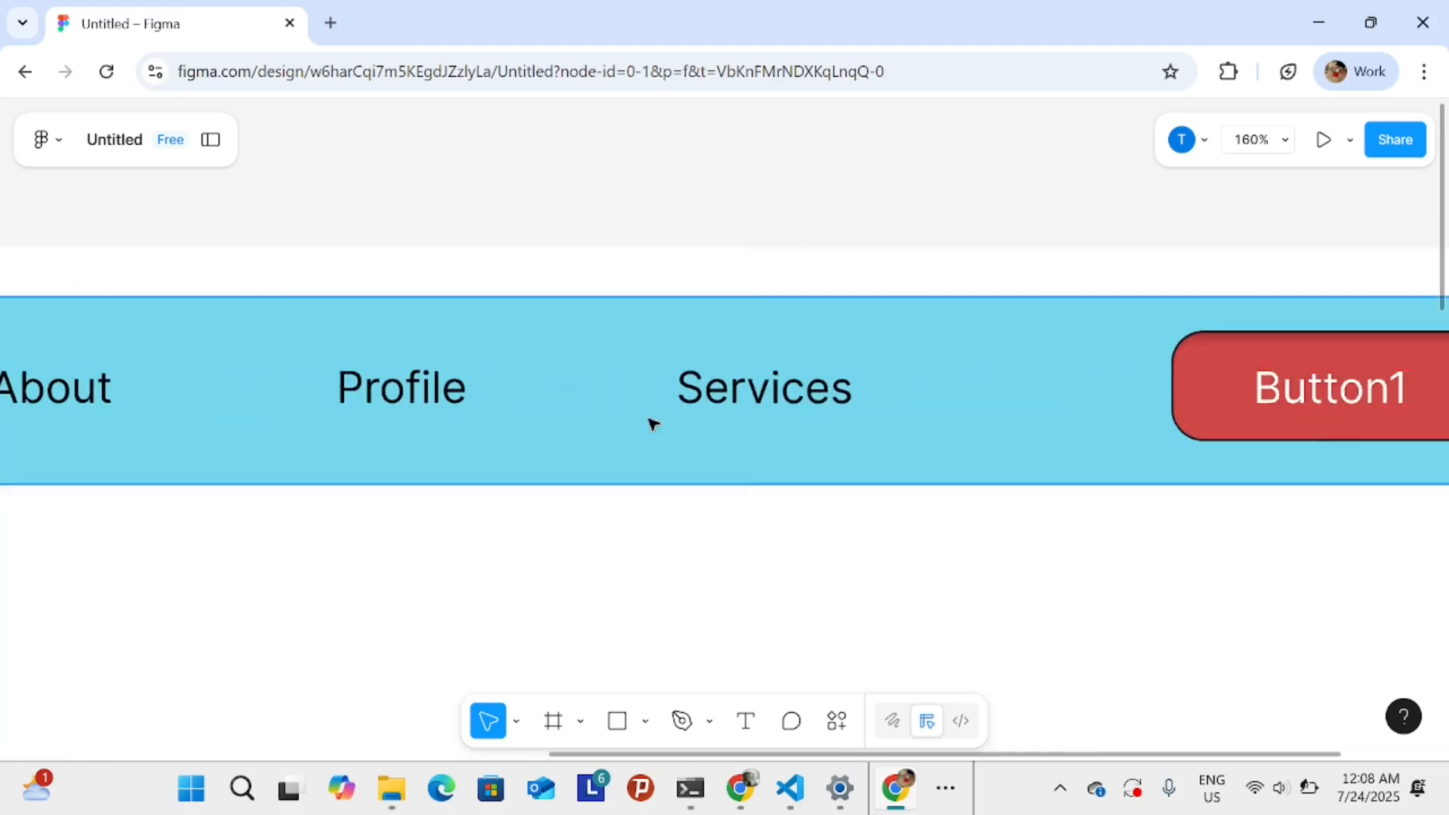
scroll(654, 424, down, 2)
scroll(1102, 455, down, 4)
scroll(755, 520, left, 3)
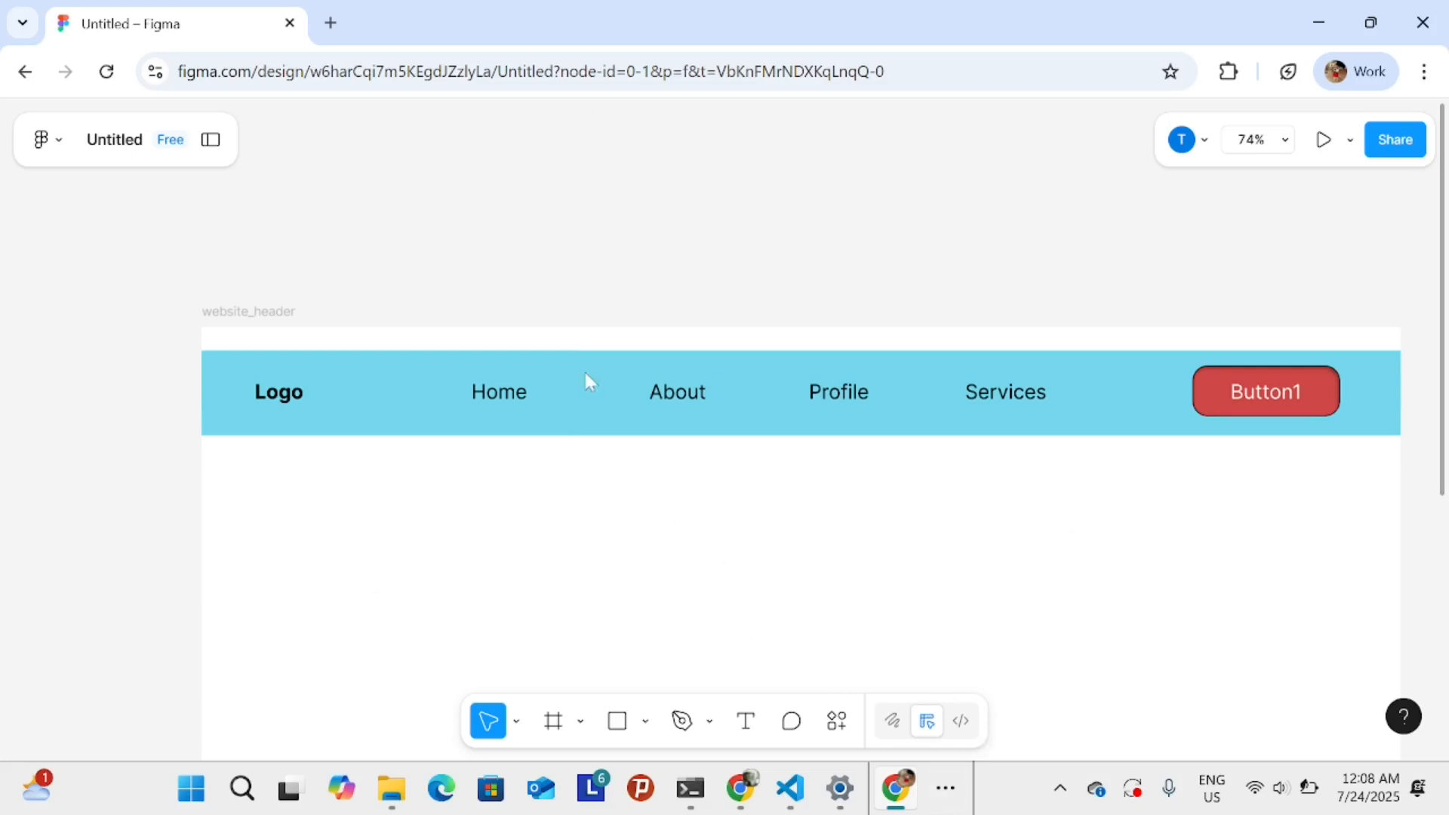
click(950, 802)
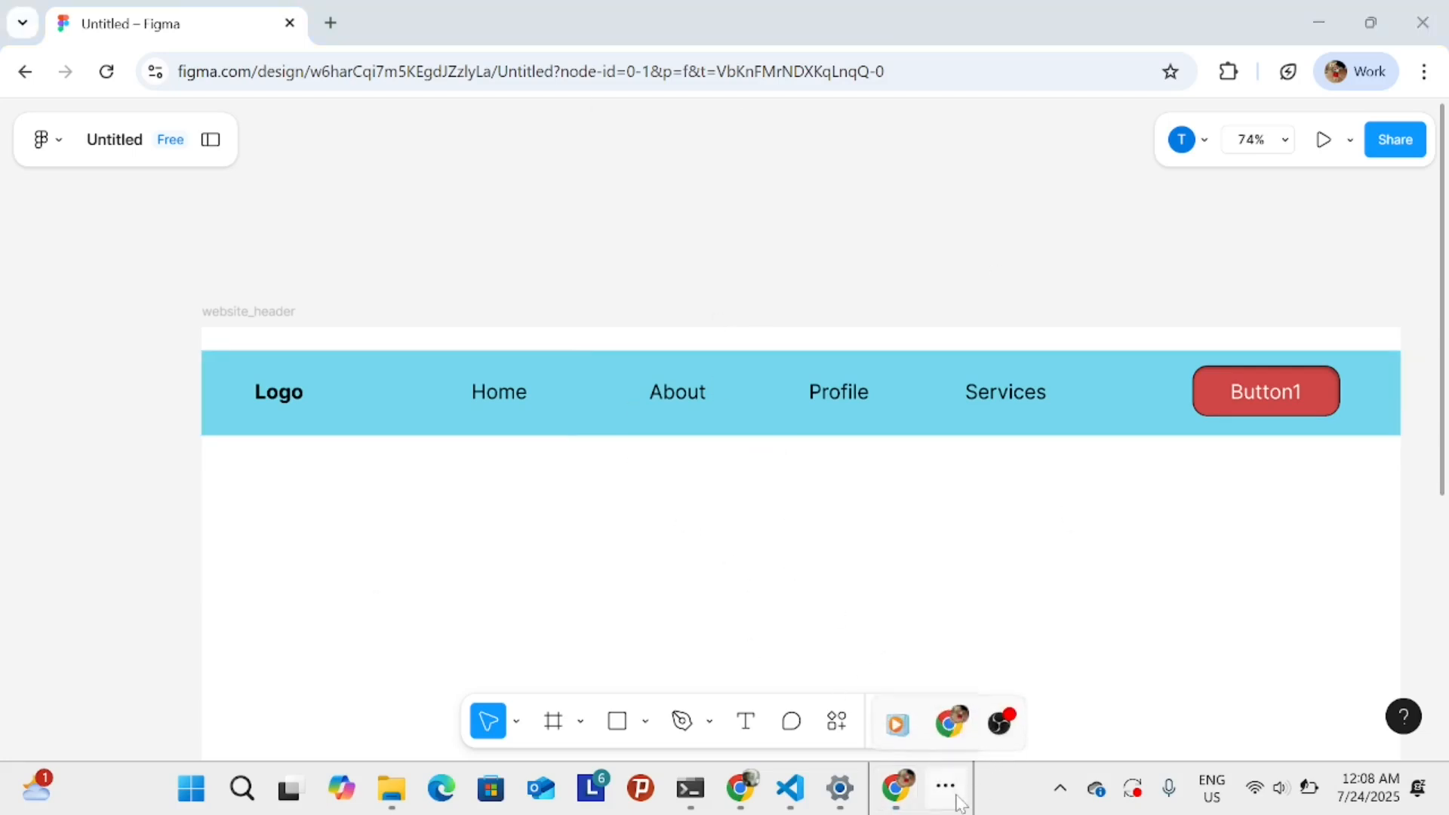